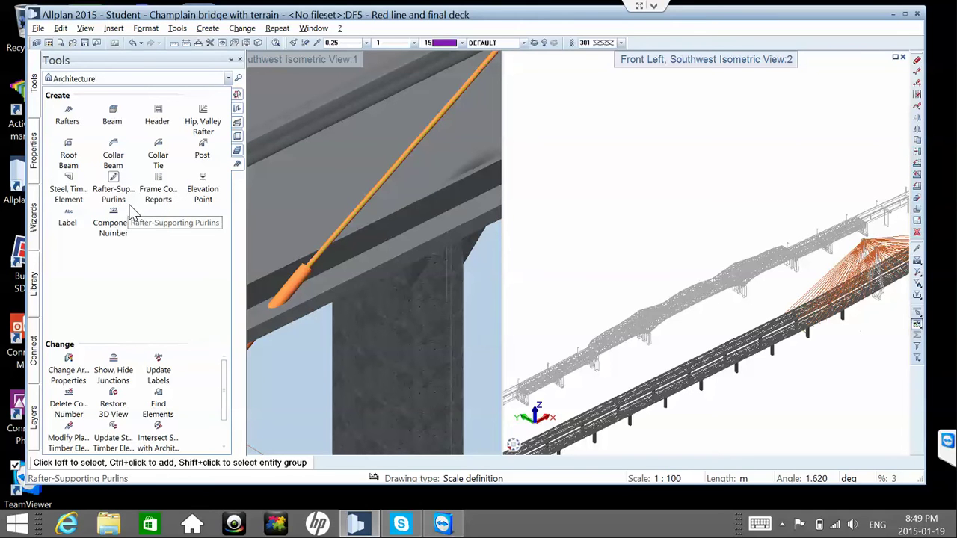
- Start a Steel, Timber Element with the round section and set both its start and end shapes to the perpendicular cut
click(71, 191)
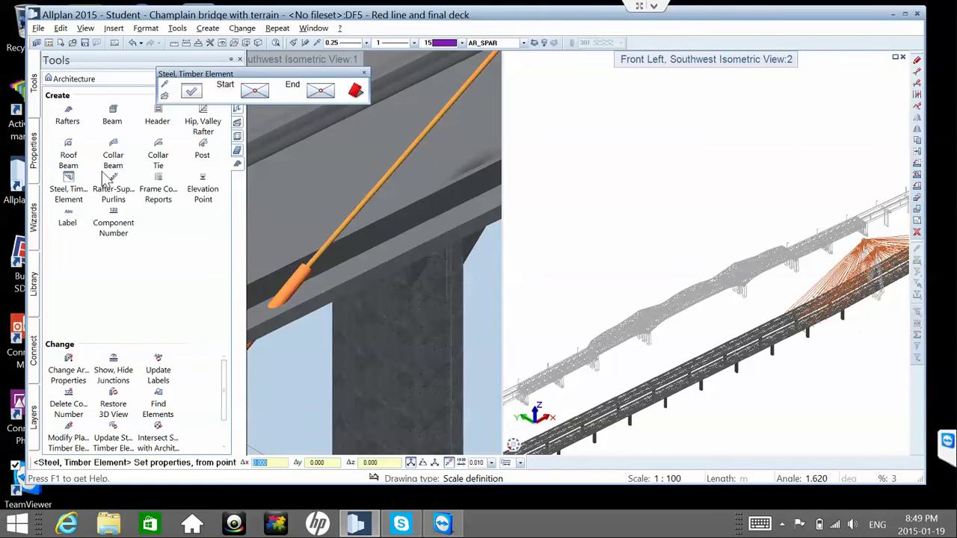
click(190, 92)
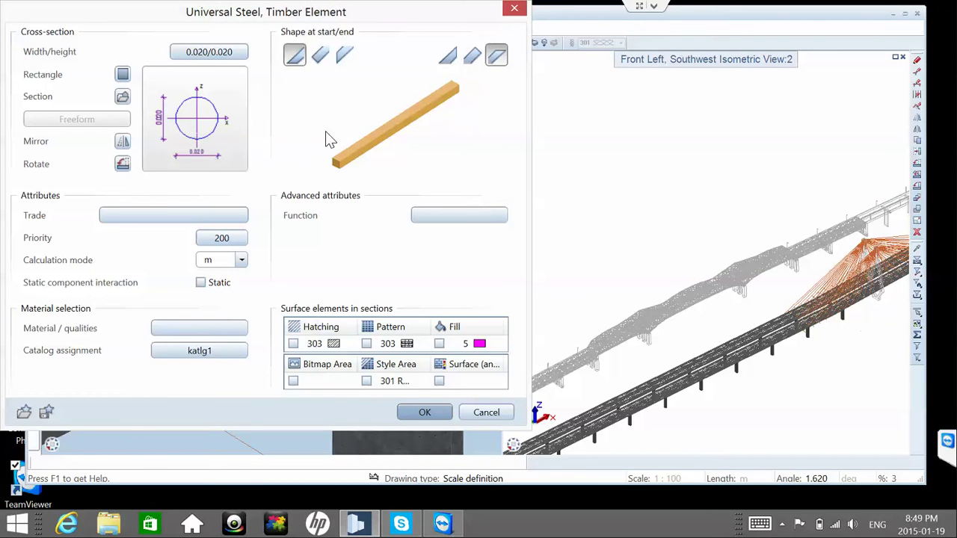
click(323, 64)
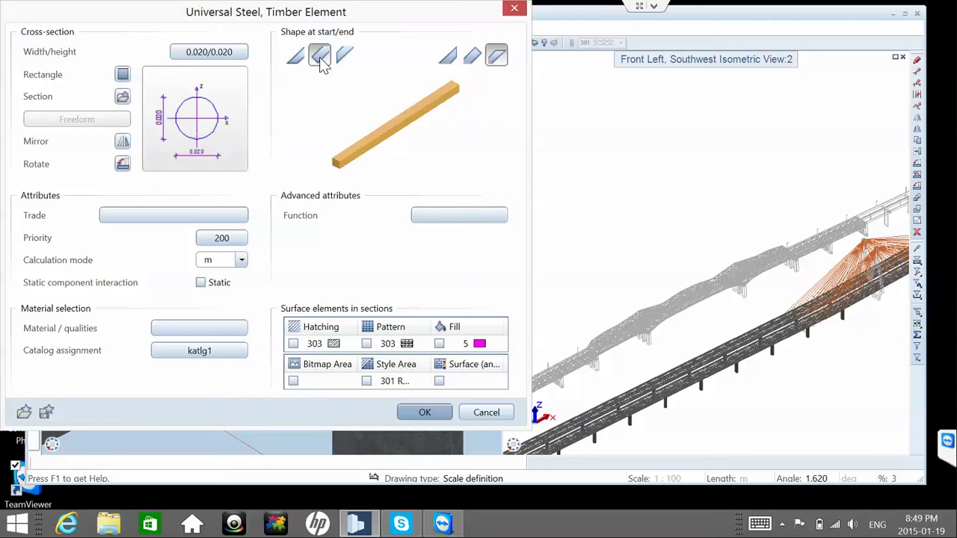
click(473, 57)
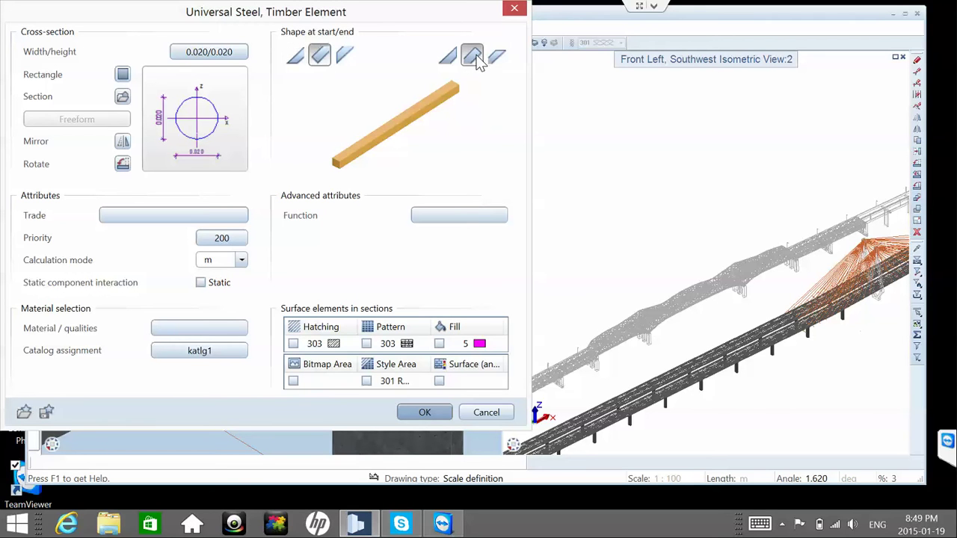
click(411, 413)
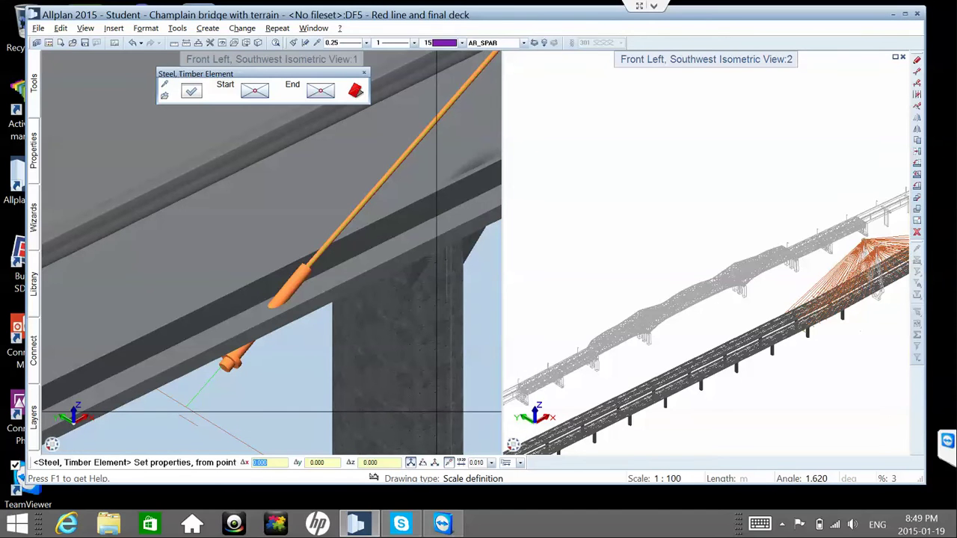
- Place the element's start point at the lower end of the next stay cable's axis line, beside the deck edge
scroll(864, 312, up, 2)
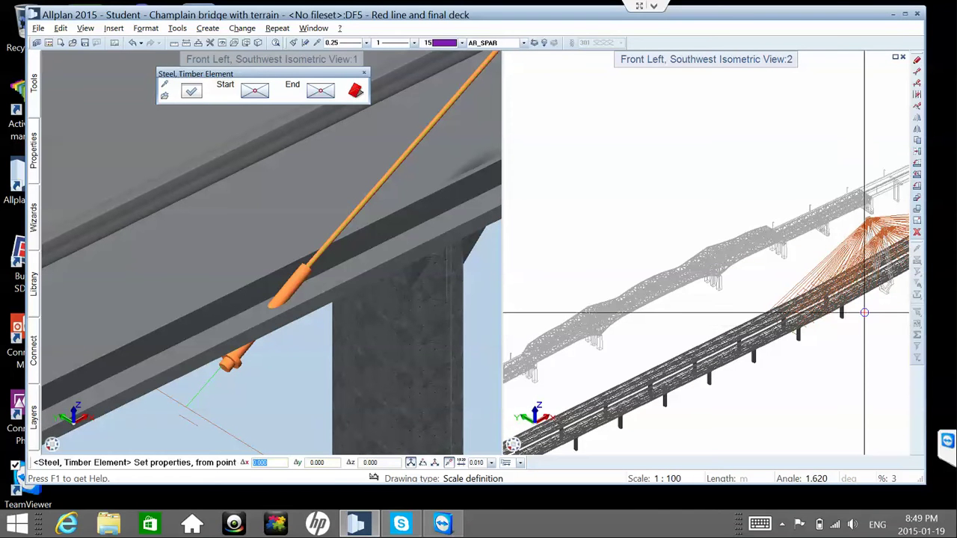
scroll(864, 312, up, 5)
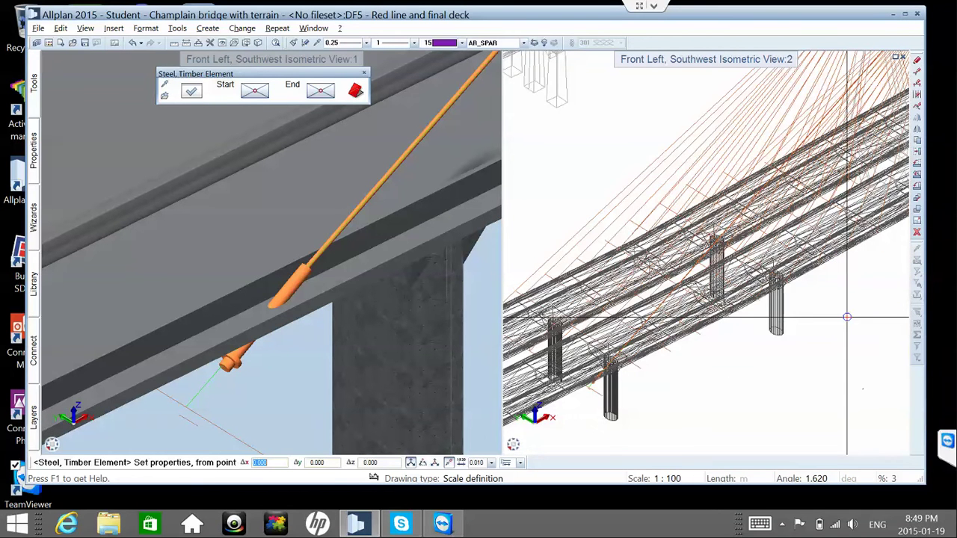
scroll(785, 325, up, 3)
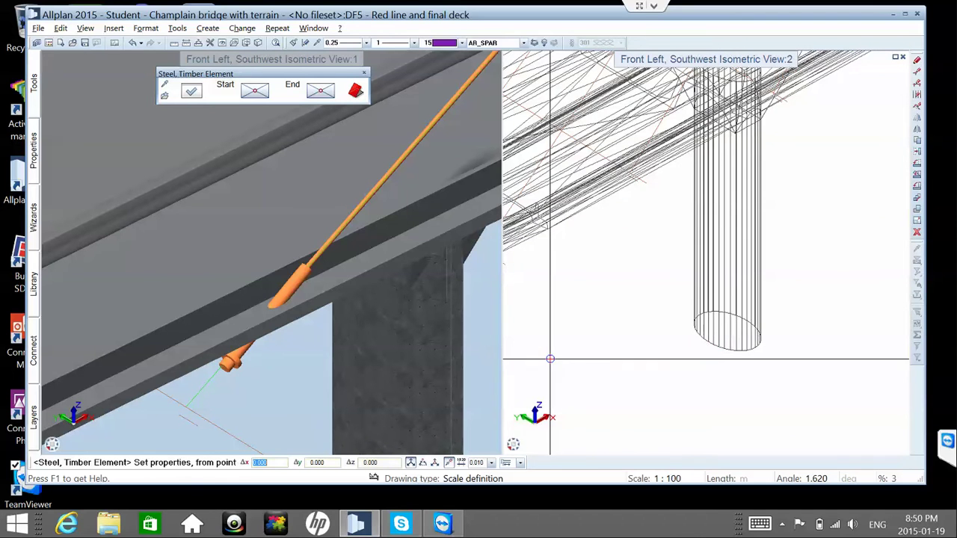
scroll(625, 361, down, 3)
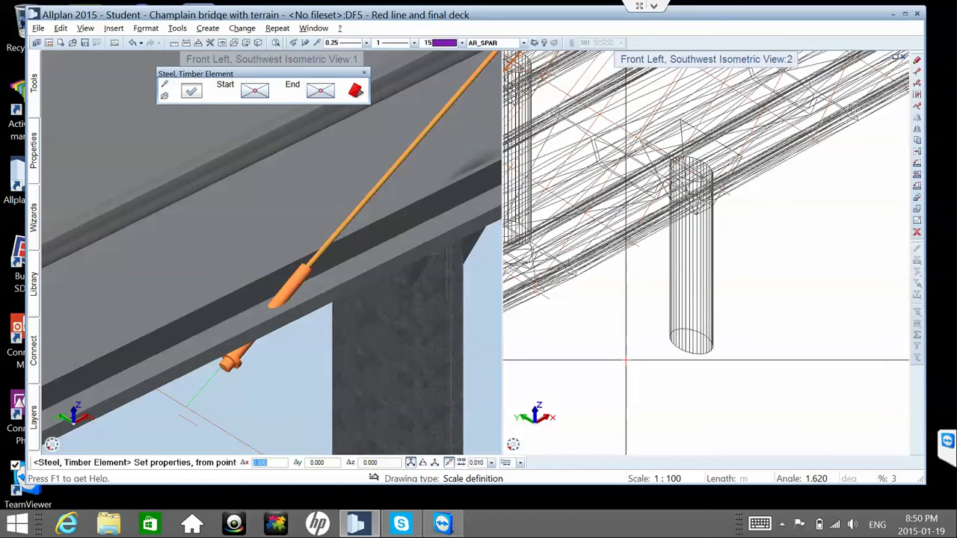
scroll(627, 361, down, 3)
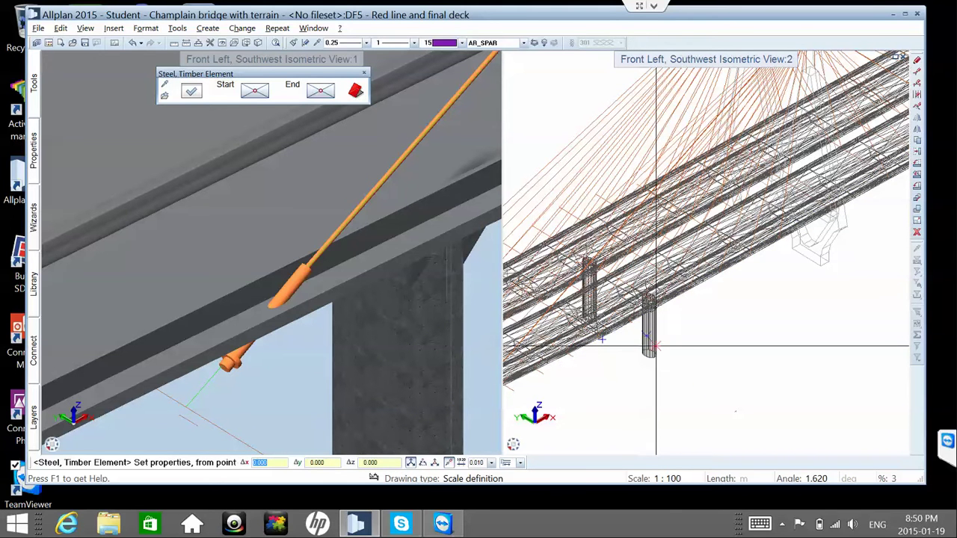
scroll(674, 349, down, 4)
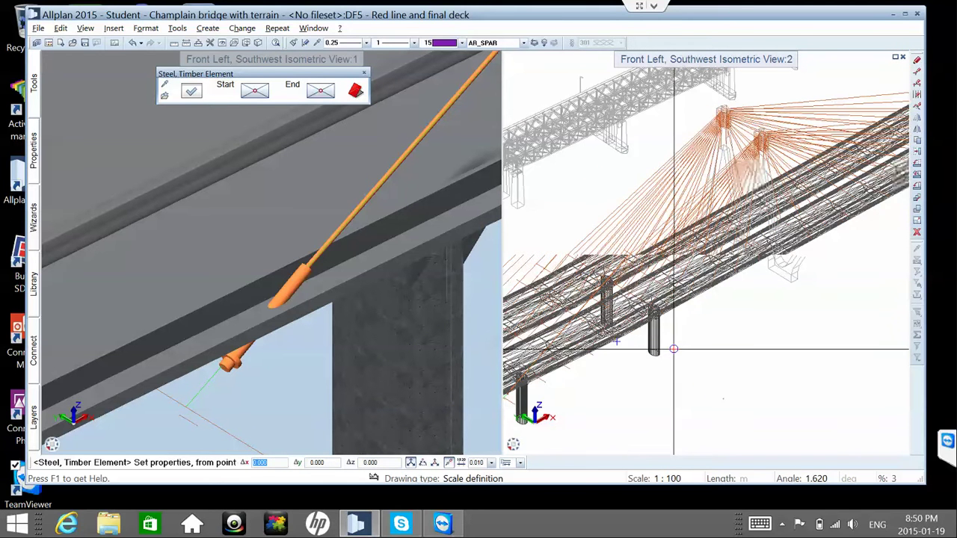
scroll(589, 401, up, 1)
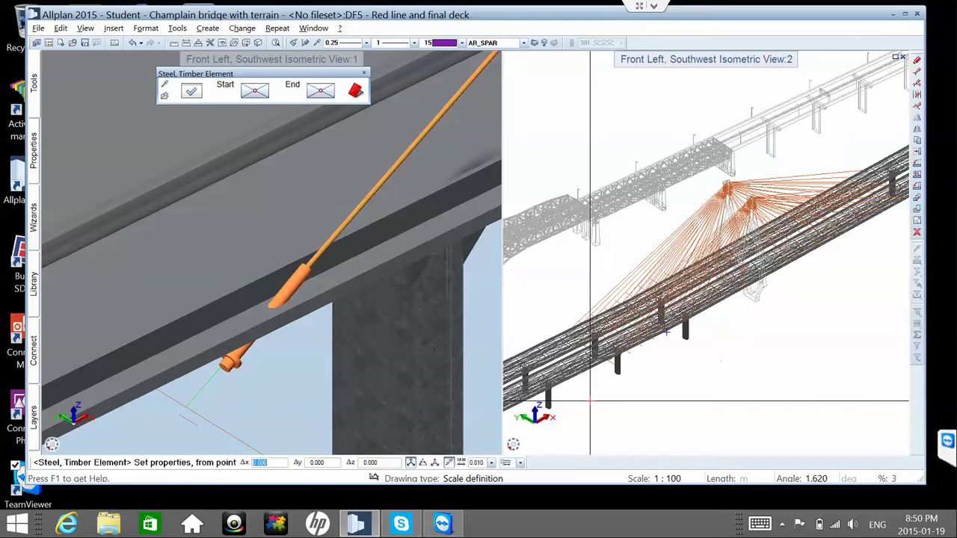
scroll(589, 402, up, 4)
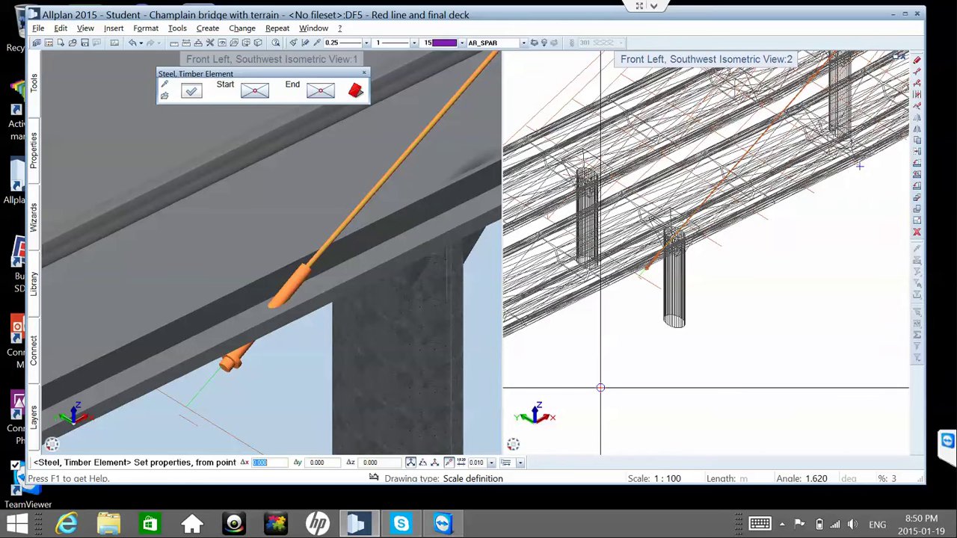
scroll(650, 329, up, 2)
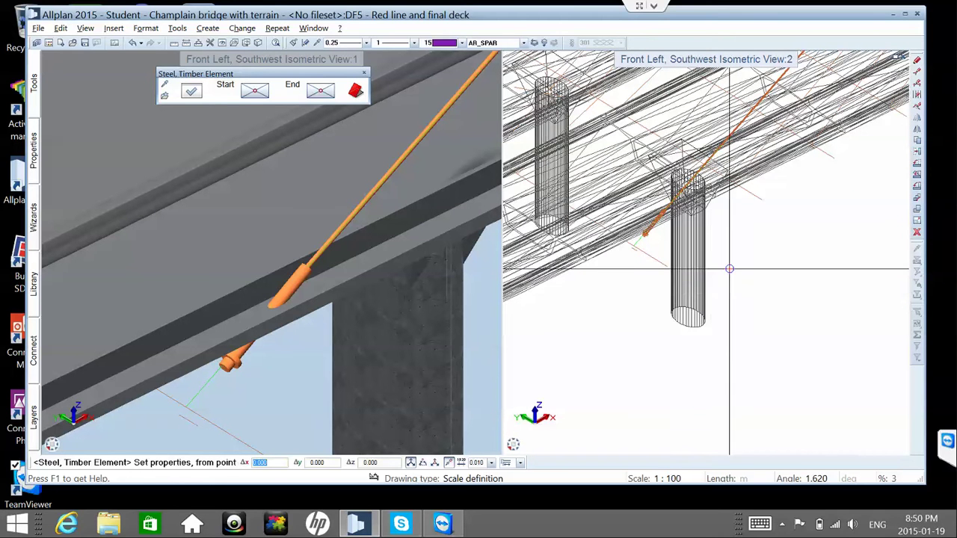
scroll(783, 177, up, 3)
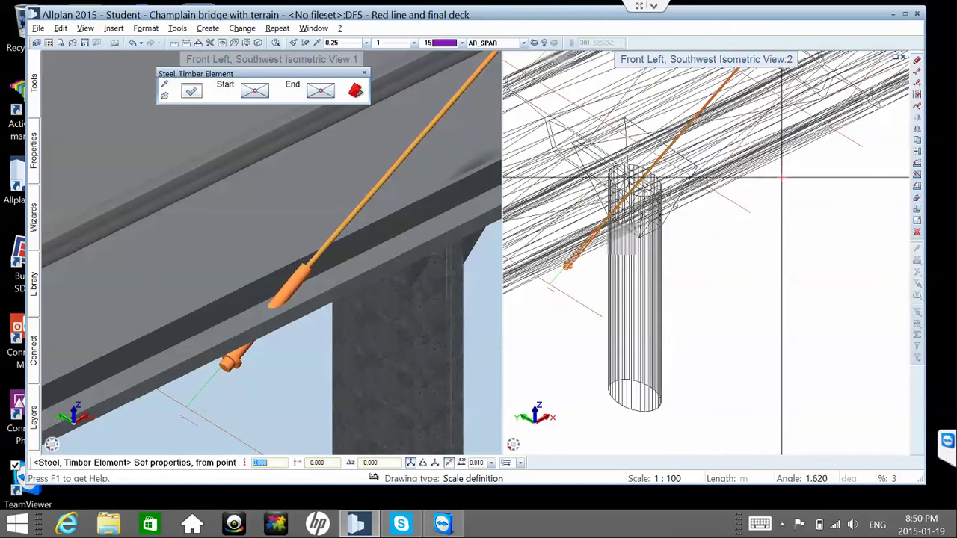
scroll(767, 171, up, 2)
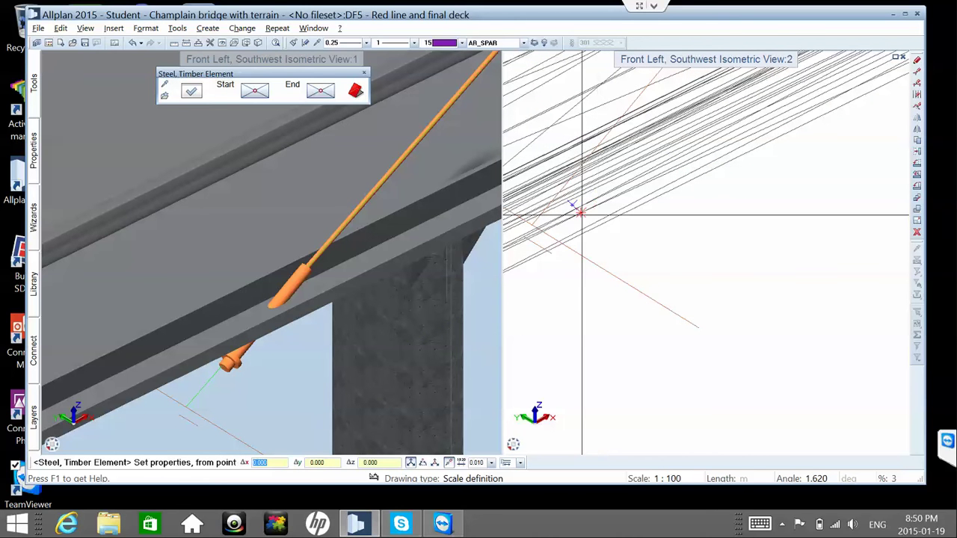
click(532, 223)
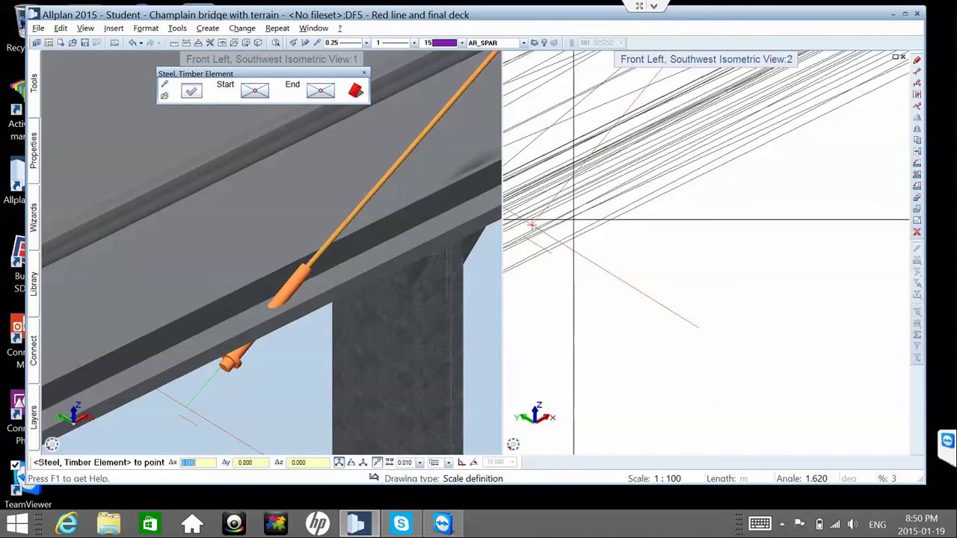
- Place the element's end point at the pylon anchor point just below the existing modelled cable, and finish the element
scroll(678, 215, down, 2)
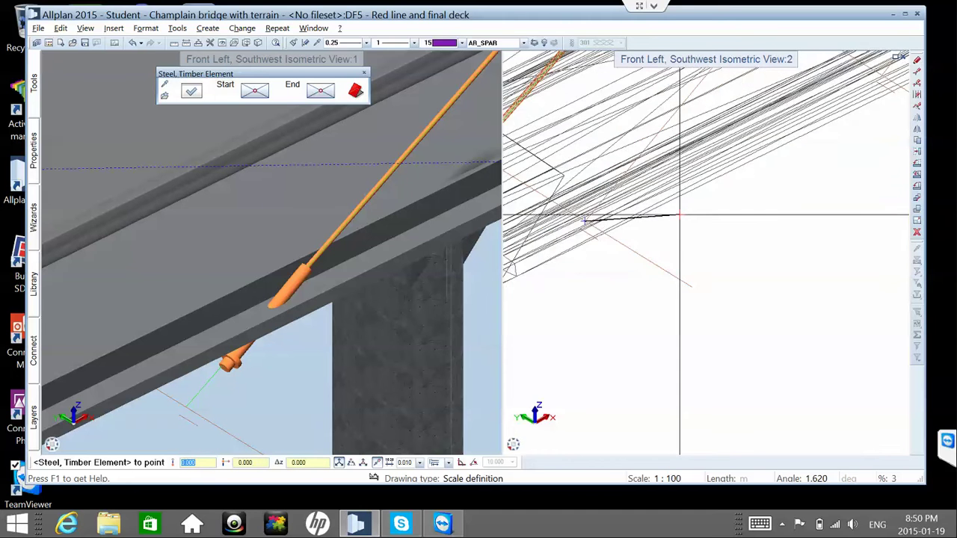
scroll(679, 216, down, 3)
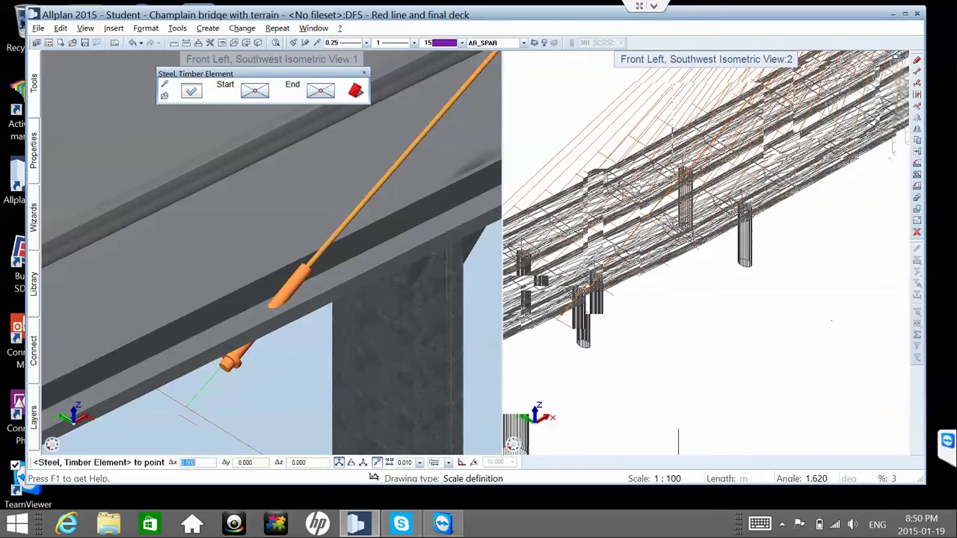
middle_drag(583, 280, 546, 342)
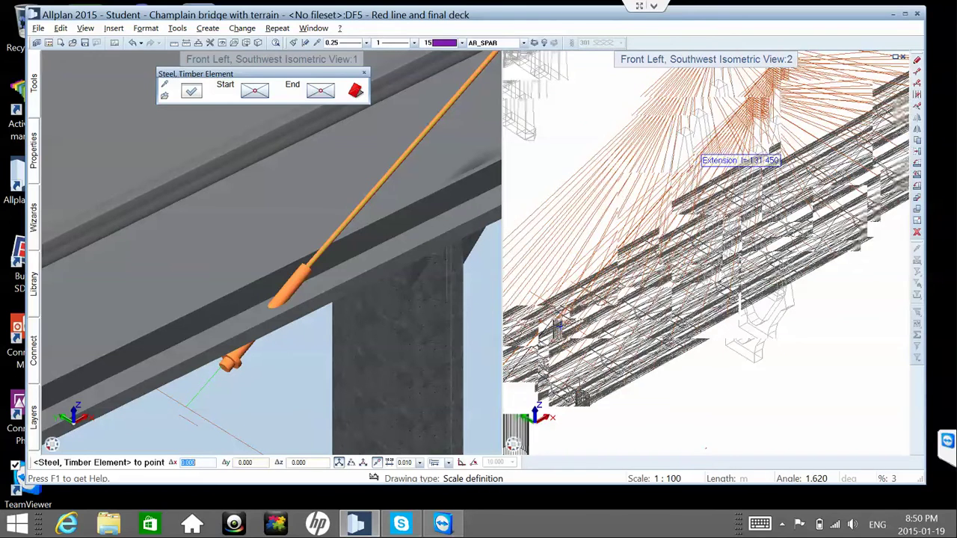
scroll(698, 172, up, 6)
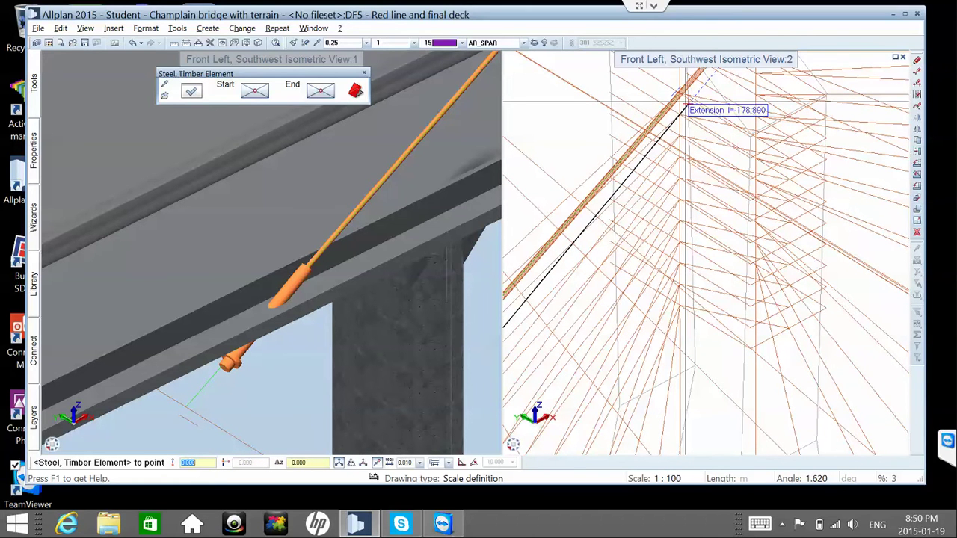
scroll(685, 102, up, 3)
middle_drag(685, 103, 666, 204)
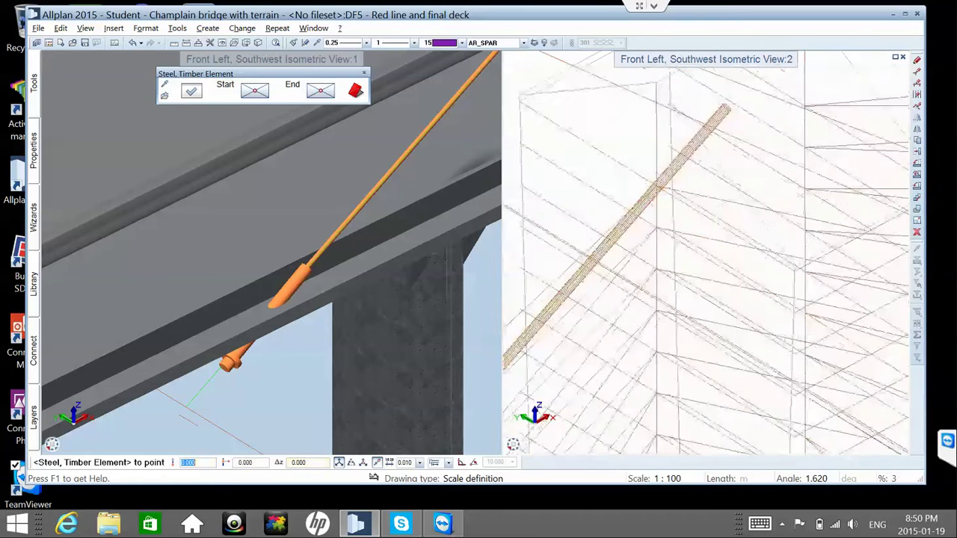
scroll(655, 221, up, 3)
click(666, 215)
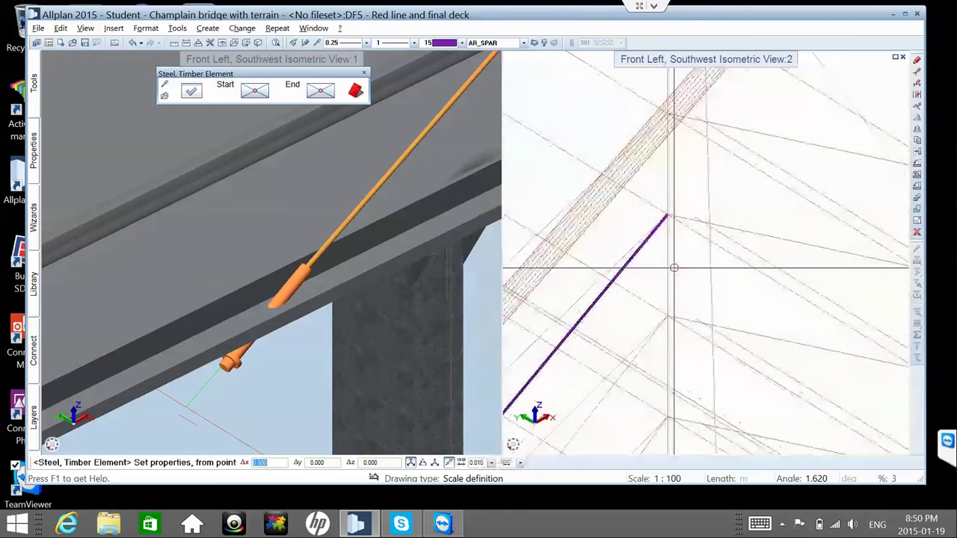
middle_drag(671, 259, 690, 222)
key(Escape)
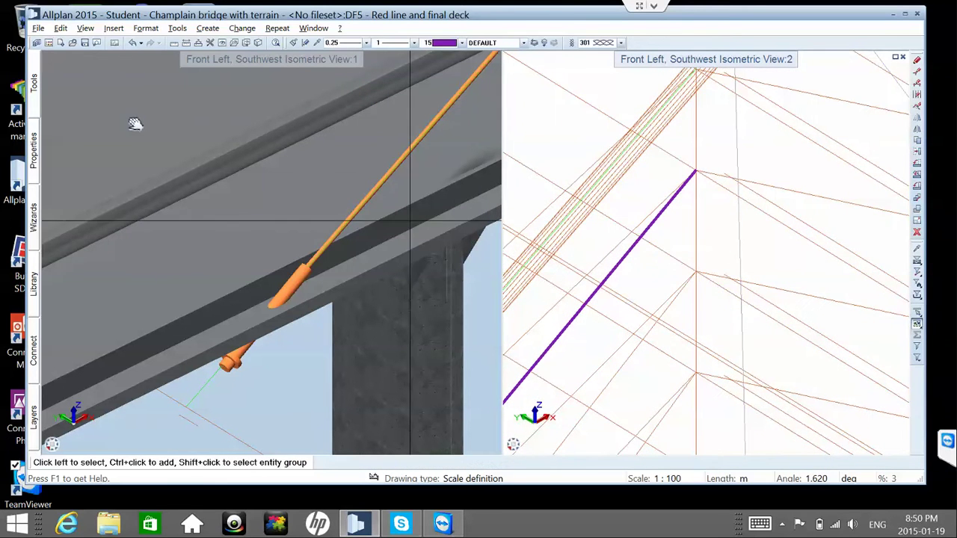
- Set the new purple cable's cross-section width/height to 0.100/0.100
middle_drag(409, 220, 263, 265)
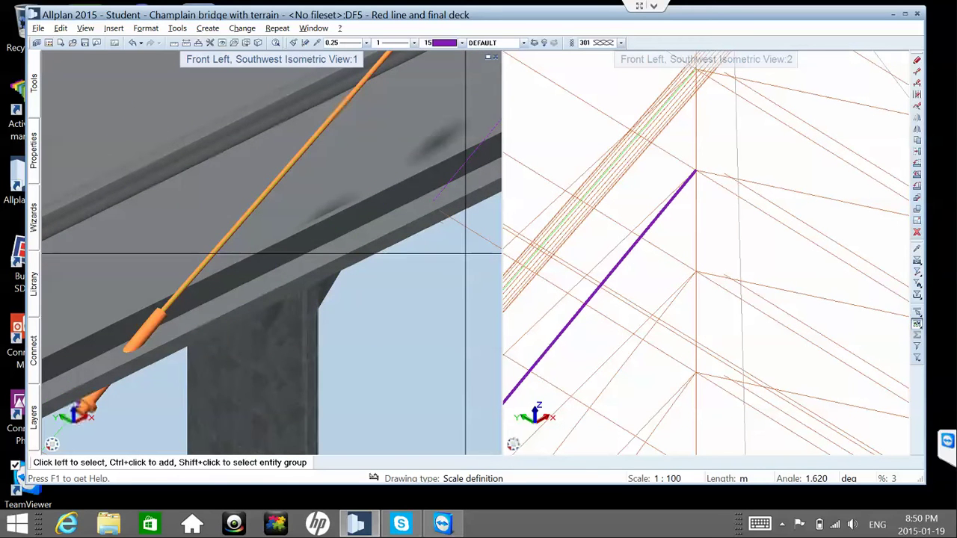
scroll(445, 239, up, 4)
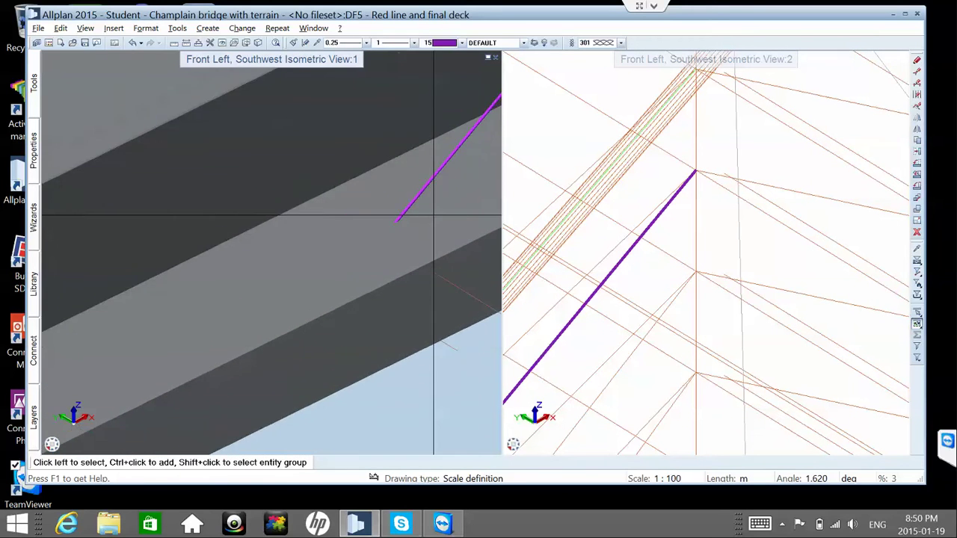
scroll(433, 215, up, 2)
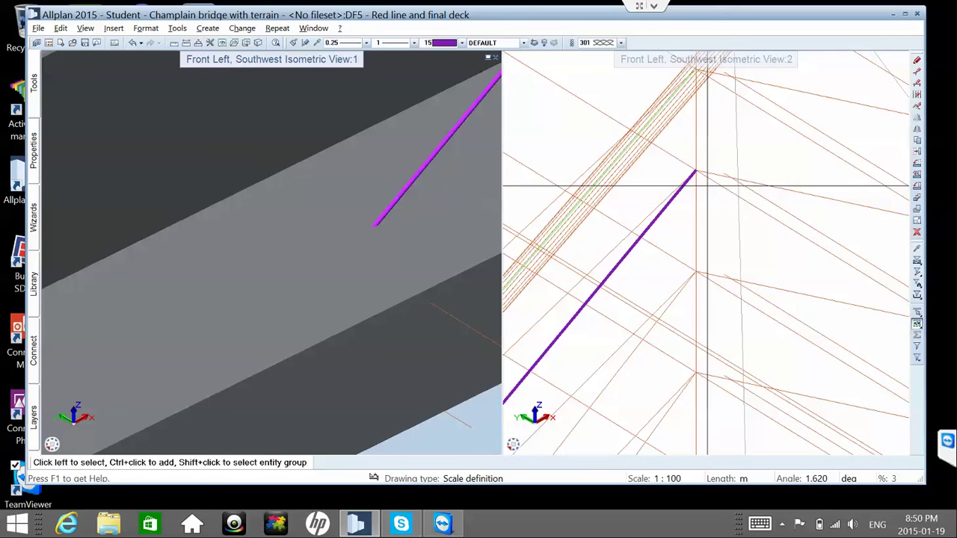
click(676, 196)
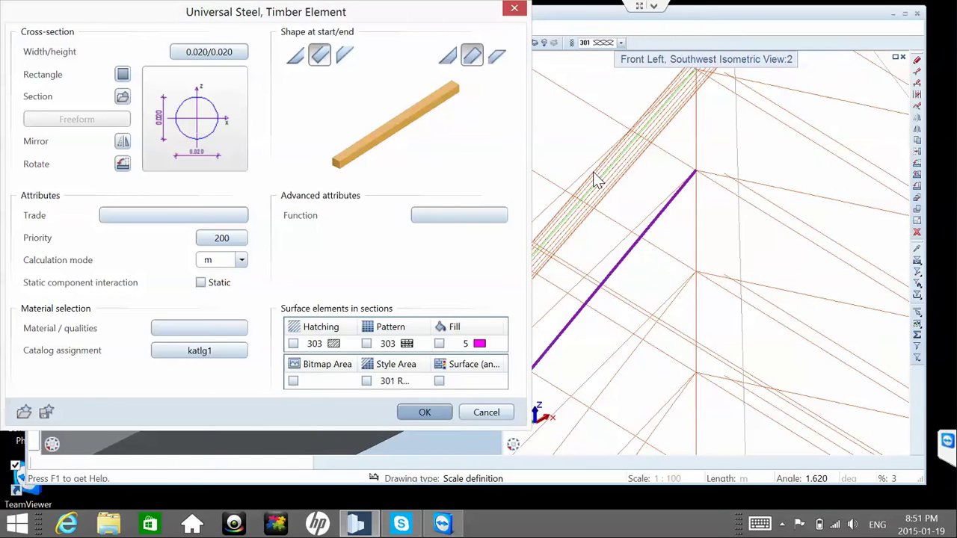
click(209, 51)
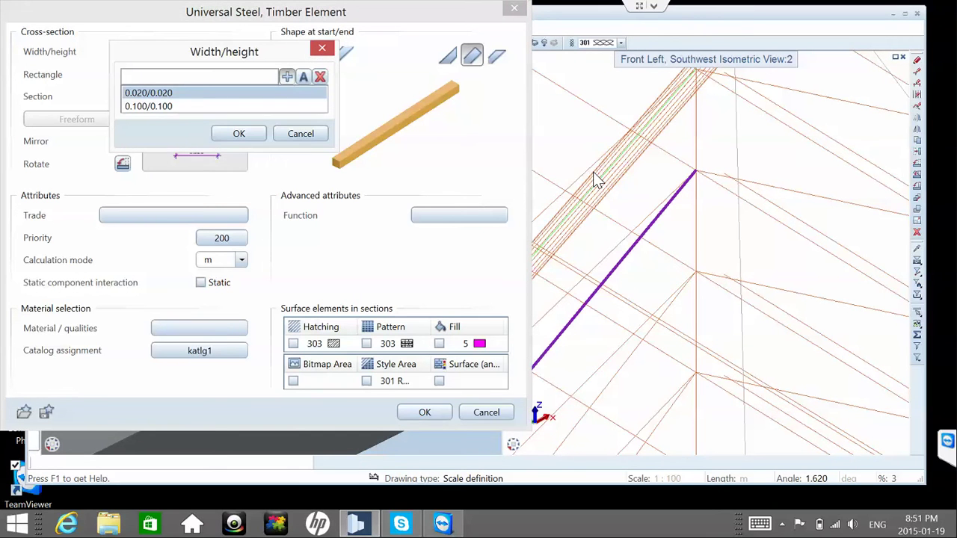
key(Down)
key(Return)
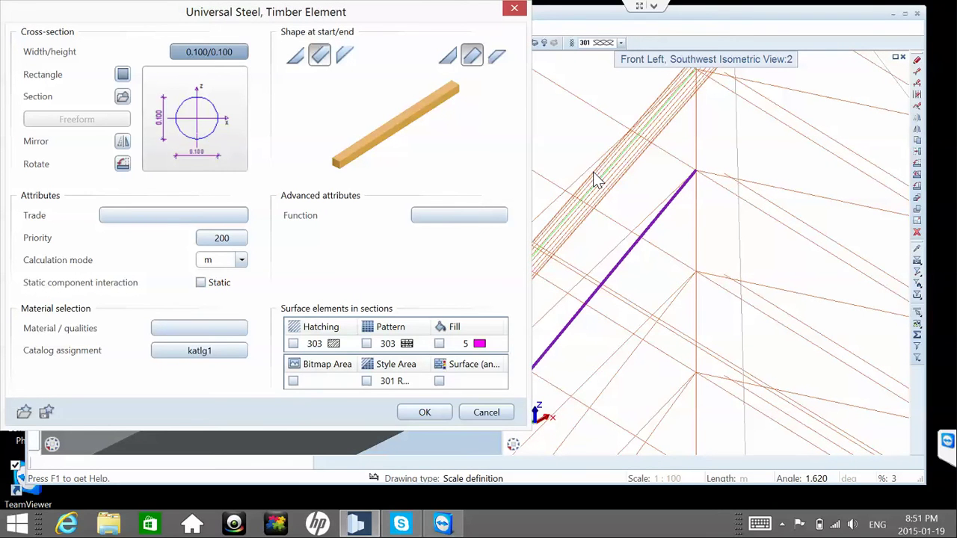
key(Return)
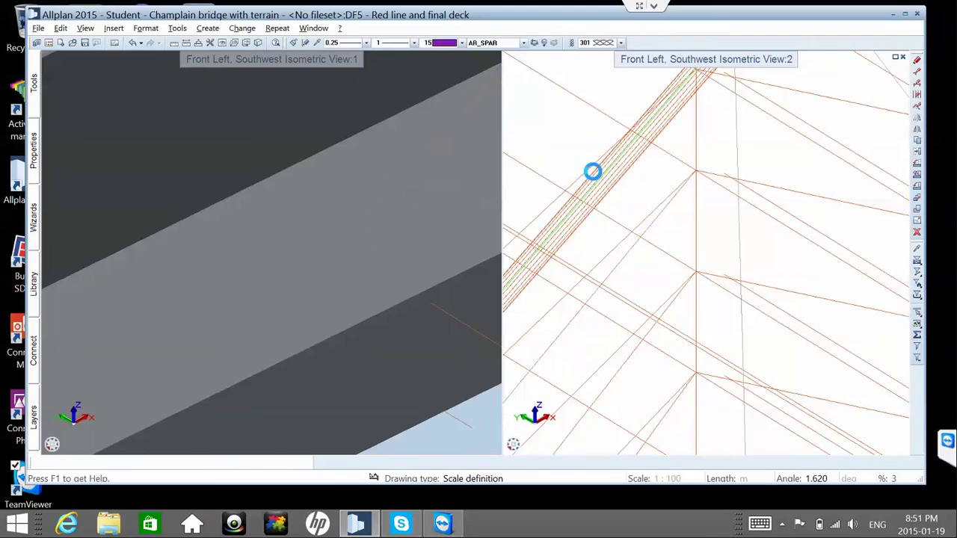
- Set the purple stay cable's cross-section width/height to 0.200/0.200
scroll(677, 271, down, 2)
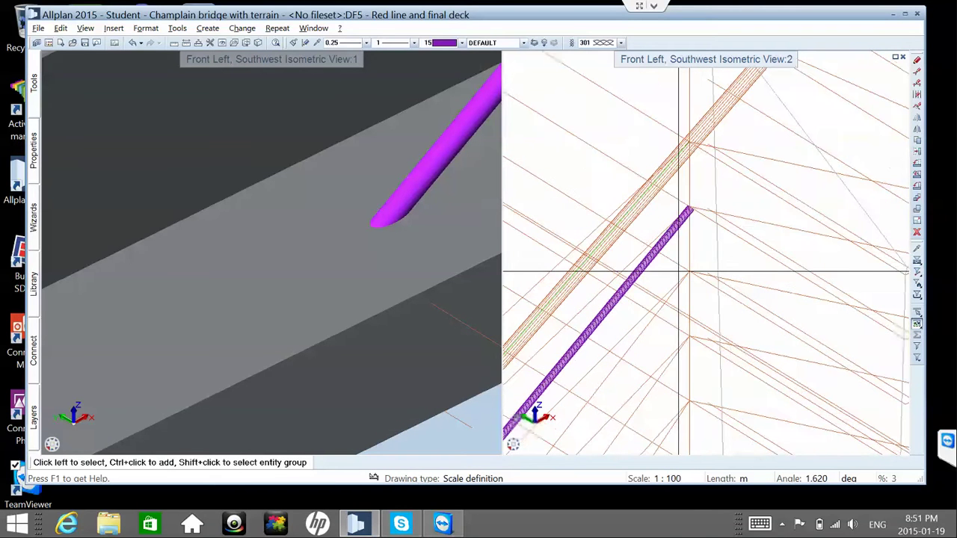
scroll(679, 271, down, 1)
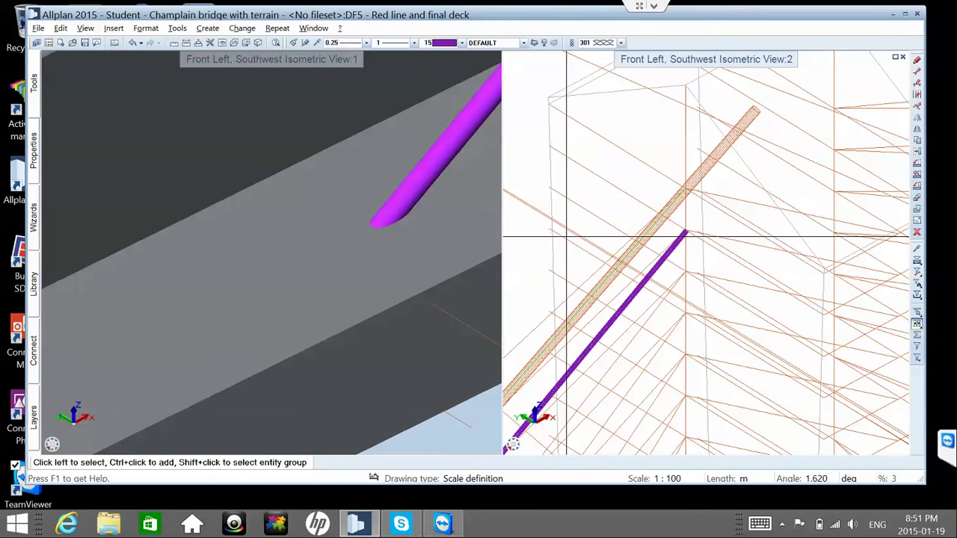
double_click(651, 286)
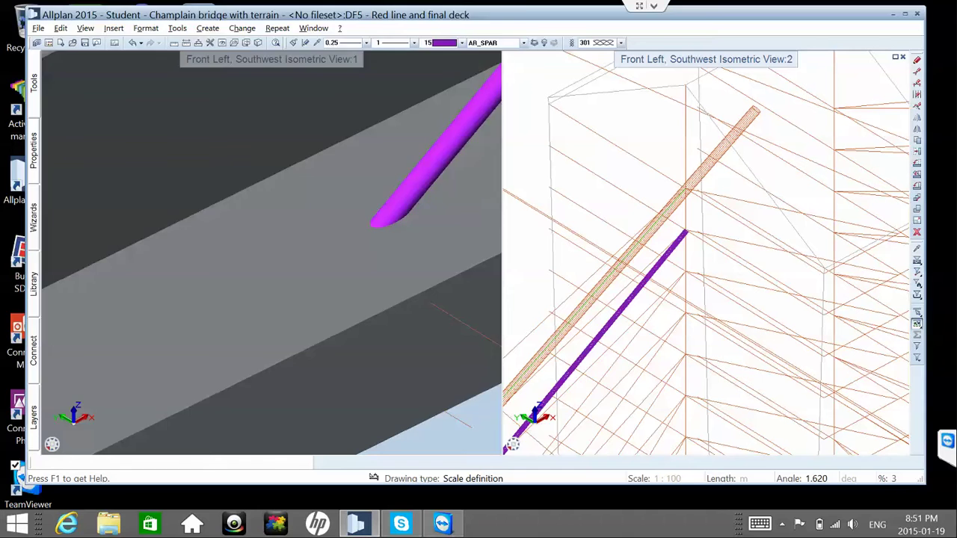
click(209, 52)
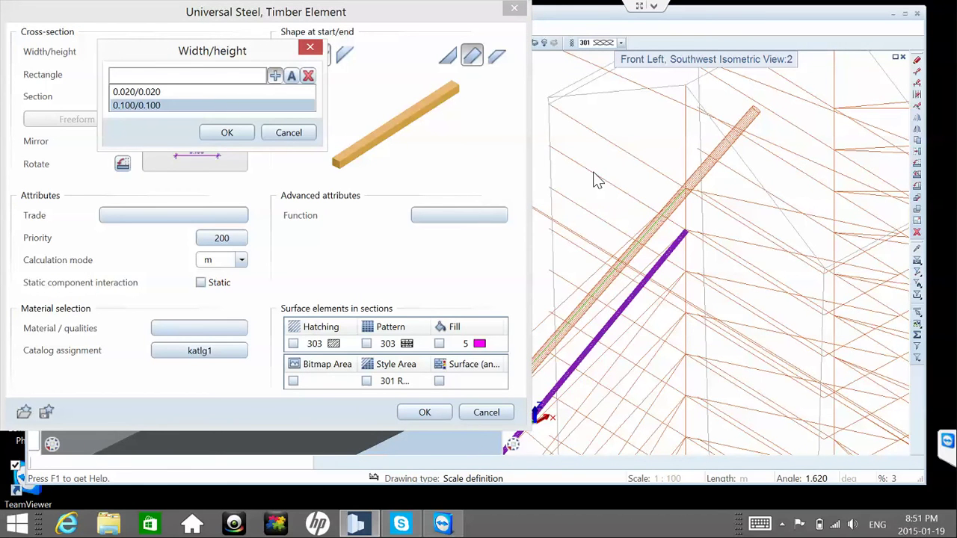
text(0.2/2)
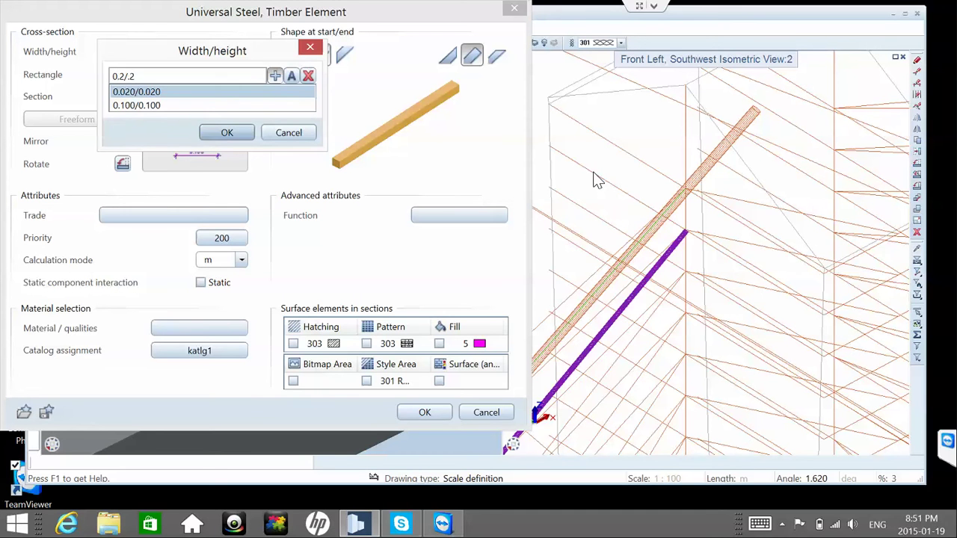
key(Return)
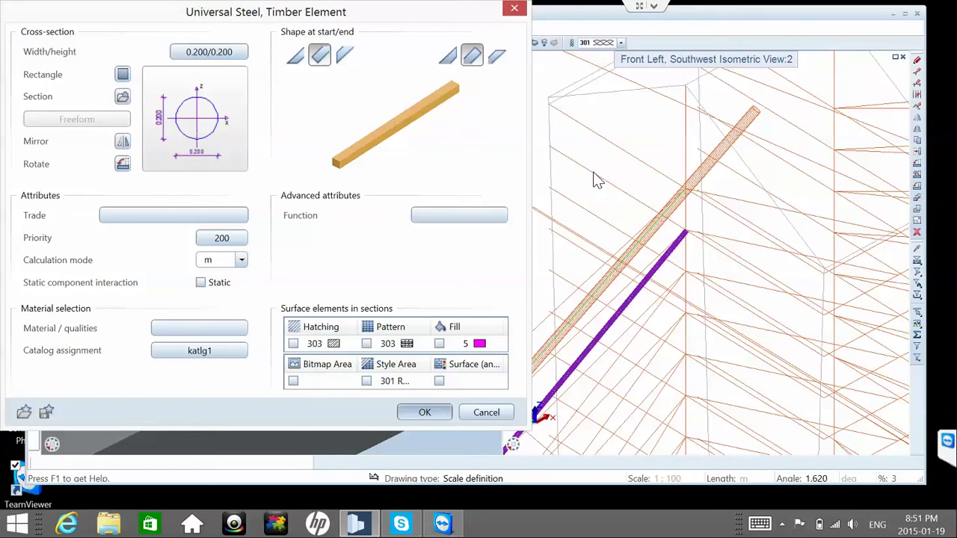
key(Return)
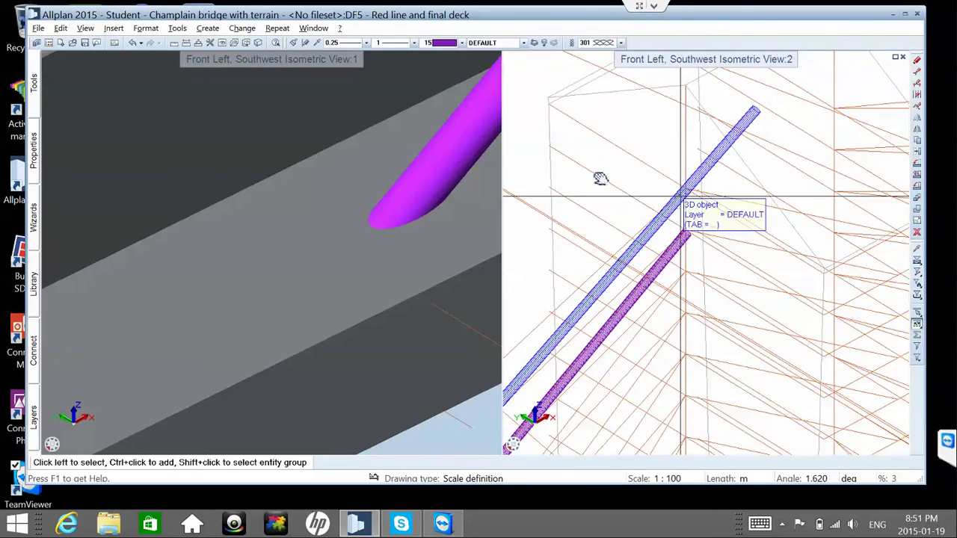
- Compare the resized purple cable with the adjacent orange cable at the pylon and along the deck edge
middle_drag(683, 195, 723, 162)
scroll(722, 163, down, 4)
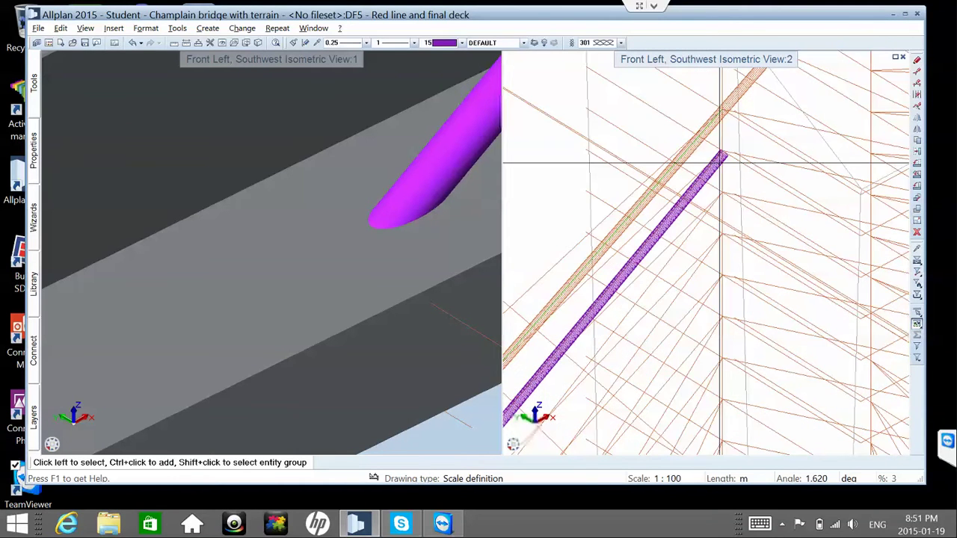
middle_drag(720, 220, 725, 160)
scroll(709, 185, down, 2)
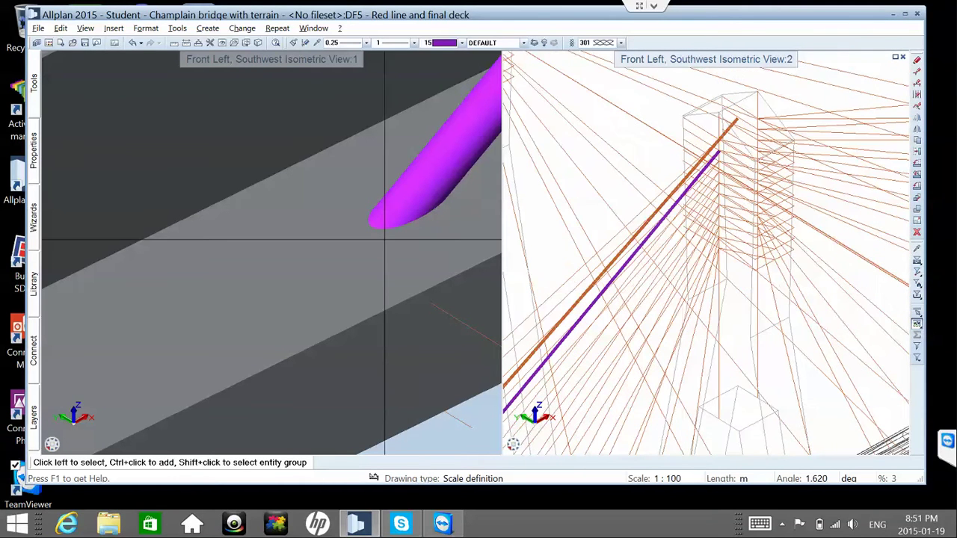
scroll(352, 231, down, 8)
scroll(343, 236, down, 2)
middle_drag(343, 236, 171, 309)
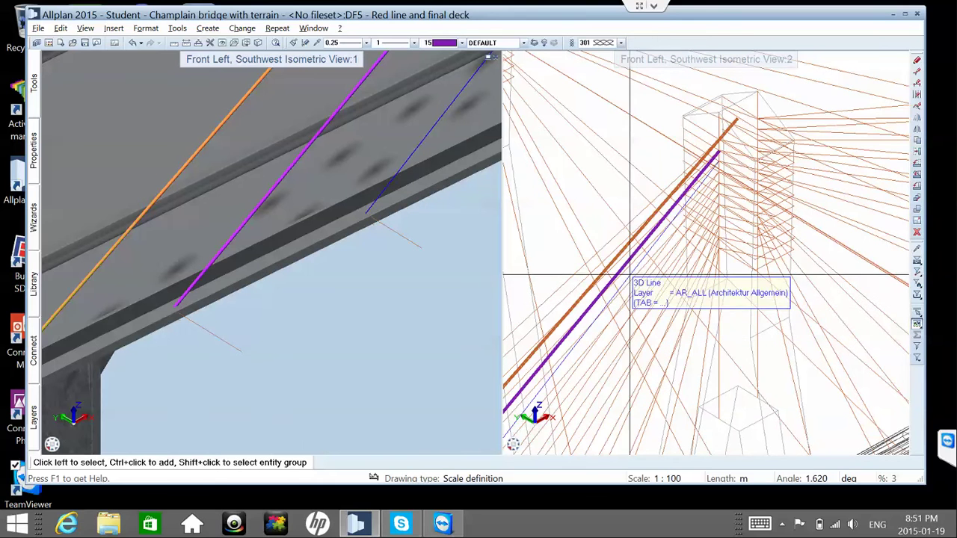
click(598, 278)
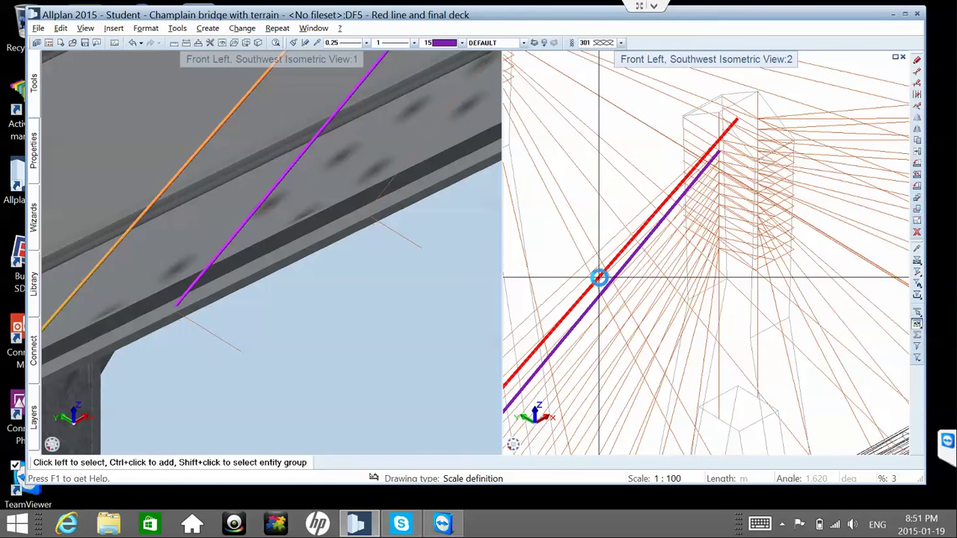
key(Escape)
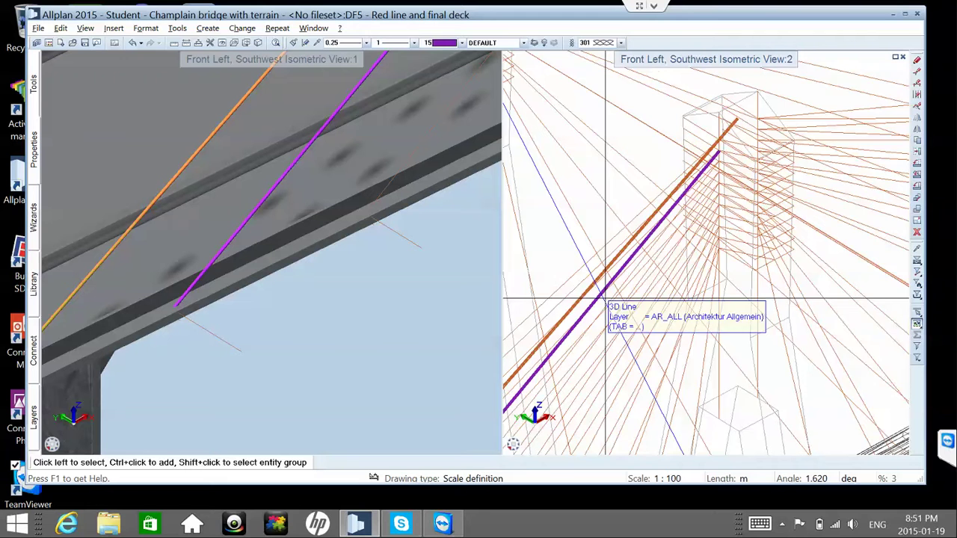
- Examine the overall cable layout on the bridge and the purple cable's lower end at the deck edge
scroll(606, 299, down, 2)
scroll(605, 299, down, 4)
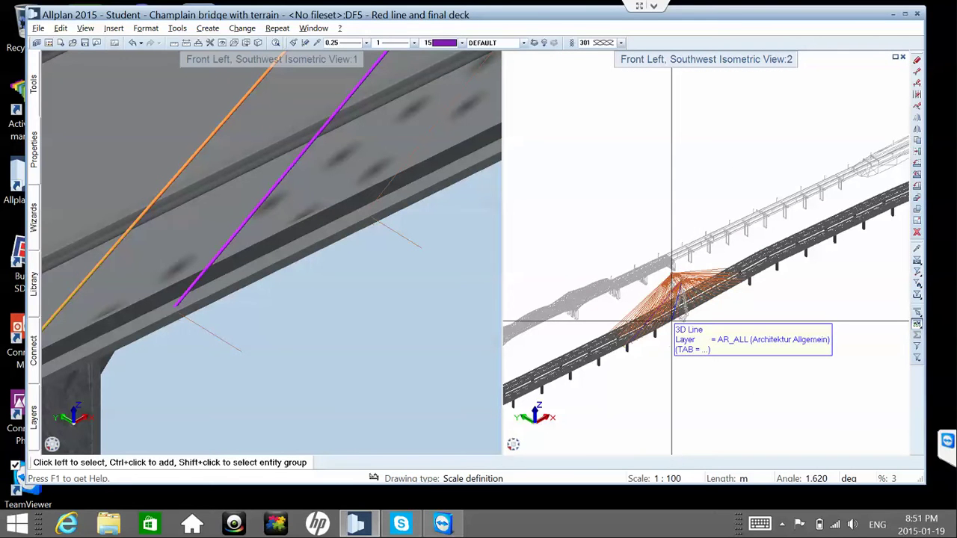
scroll(666, 329, up, 3)
scroll(661, 334, up, 3)
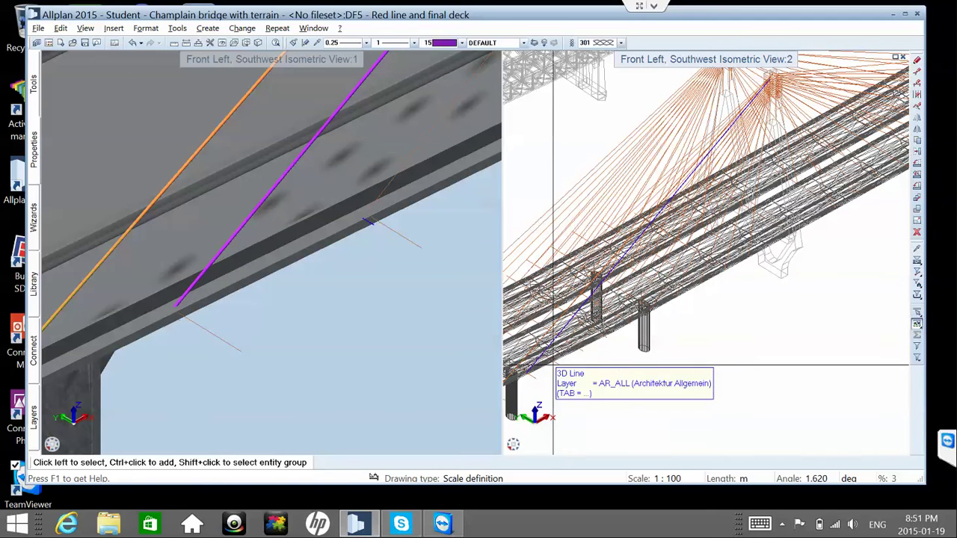
scroll(595, 357, down, 5)
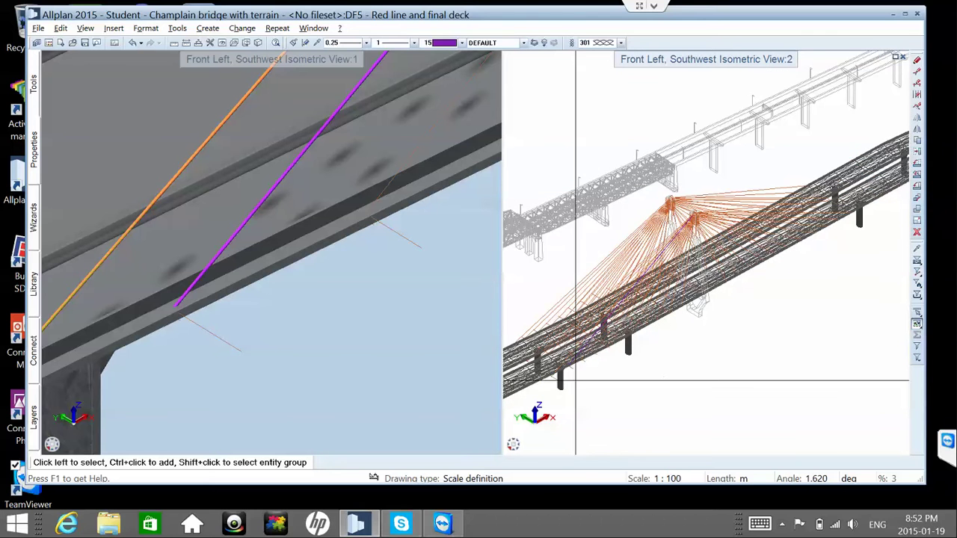
scroll(575, 377, up, 3)
scroll(572, 381, up, 4)
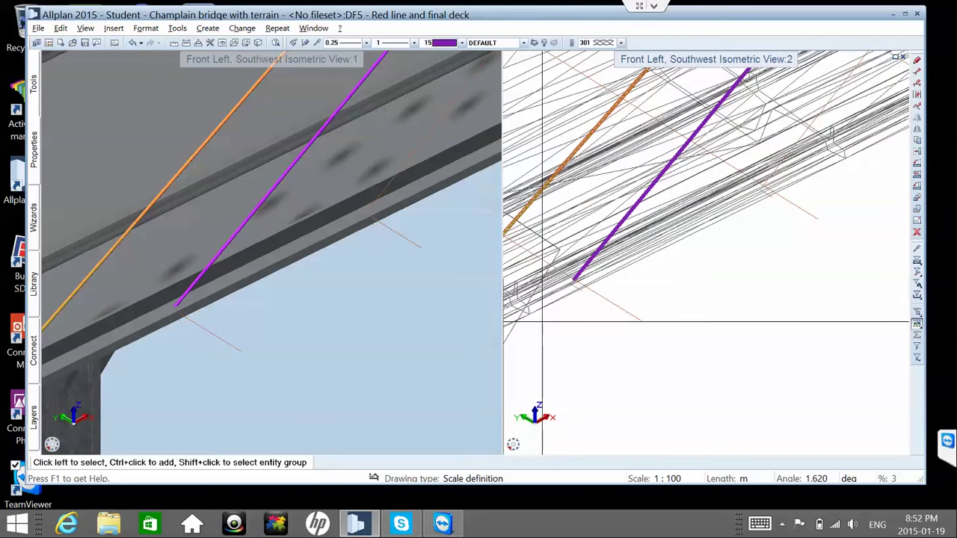
scroll(542, 322, up, 4)
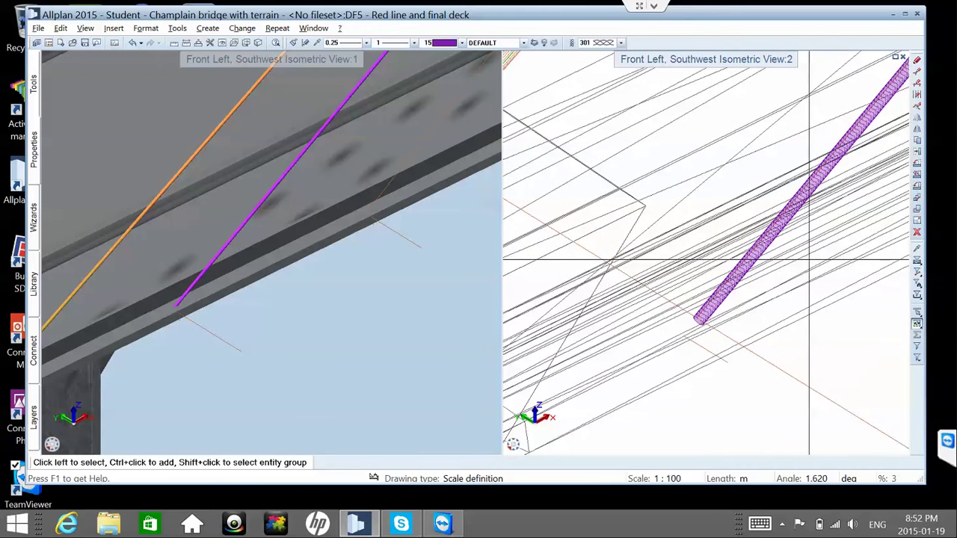
scroll(809, 260, up, 1)
scroll(809, 260, up, 2)
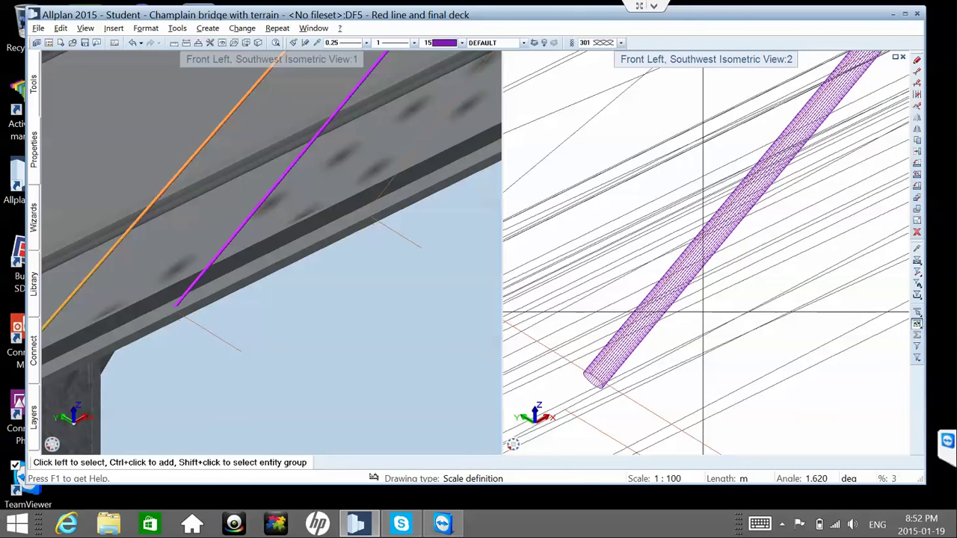
click(632, 355)
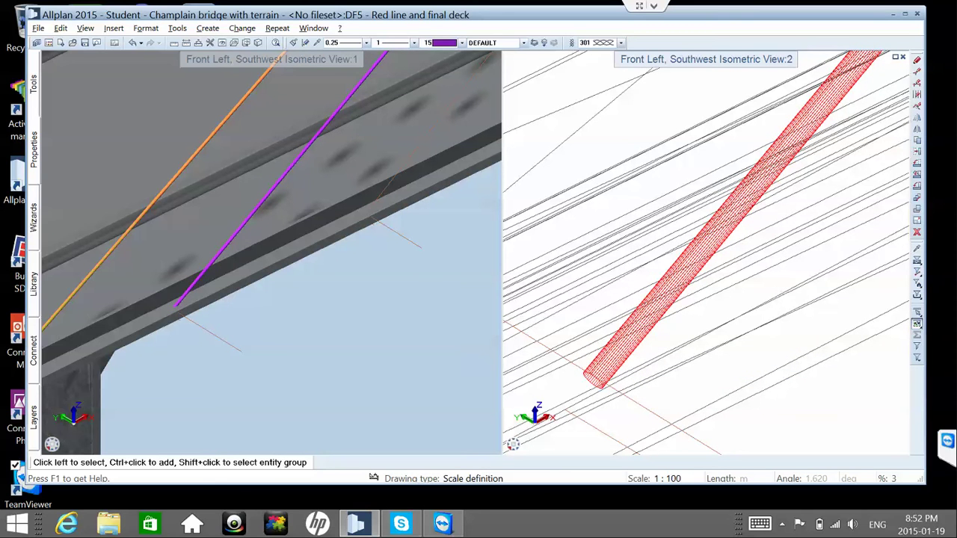
- Dock the tool palette beside the viewports and switch it from Architecture to the Bonus Tools module
mouse_move(36, 84)
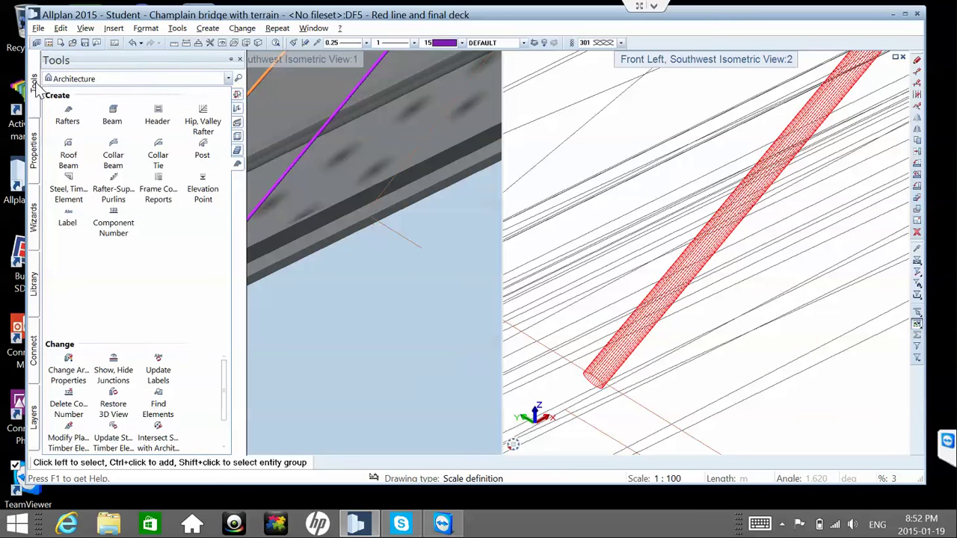
click(230, 60)
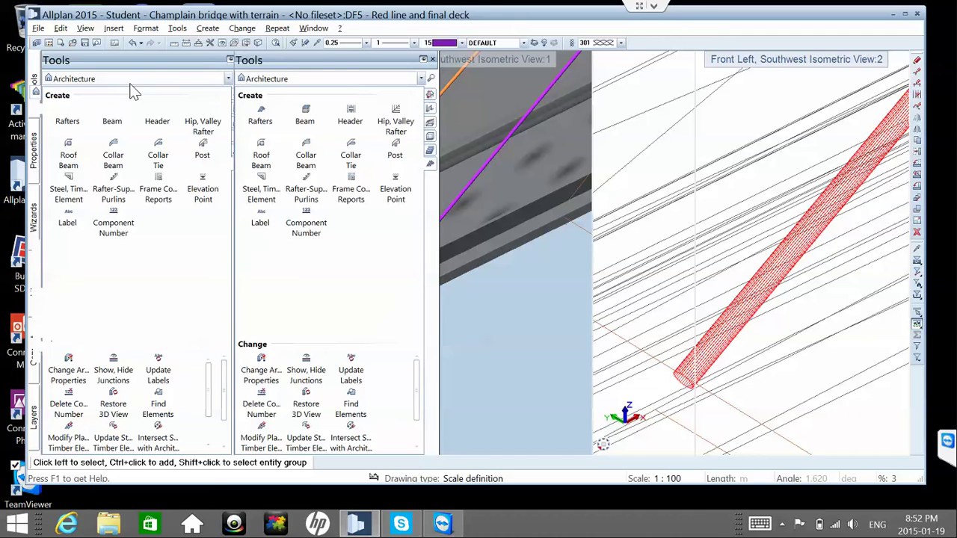
click(115, 78)
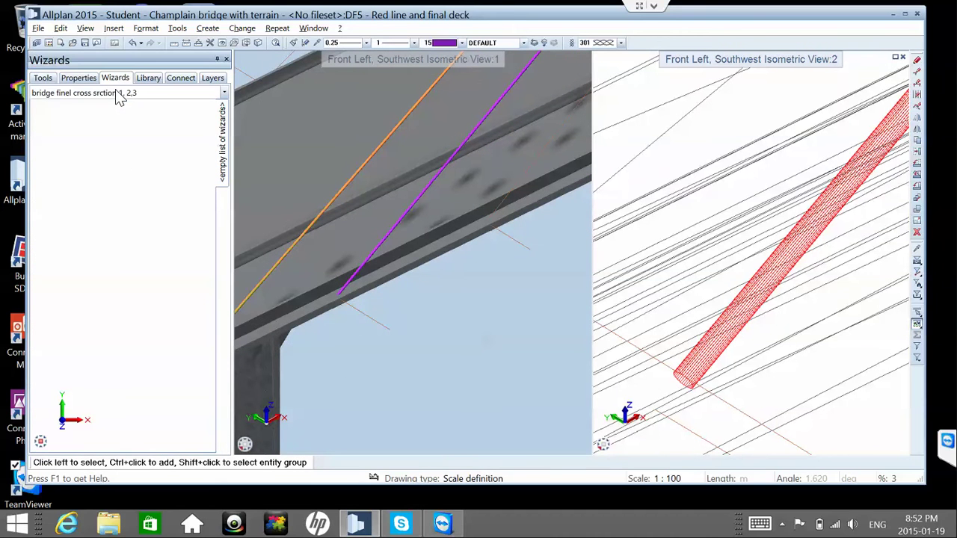
click(117, 94)
click(51, 91)
click(42, 78)
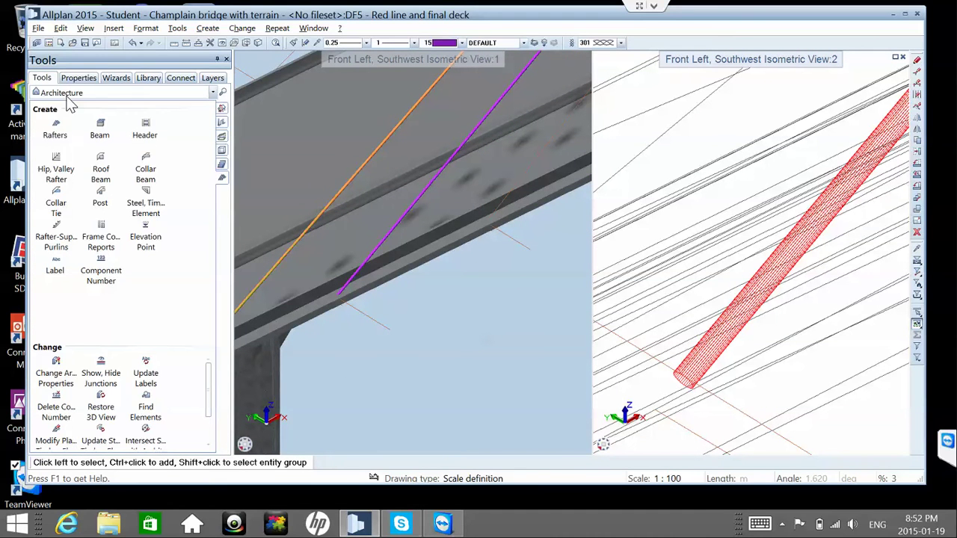
click(67, 94)
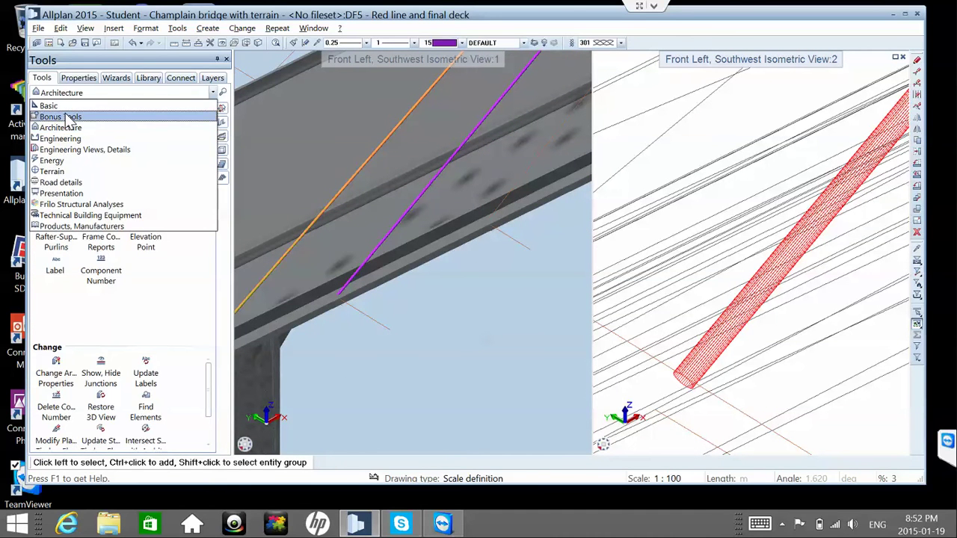
click(67, 117)
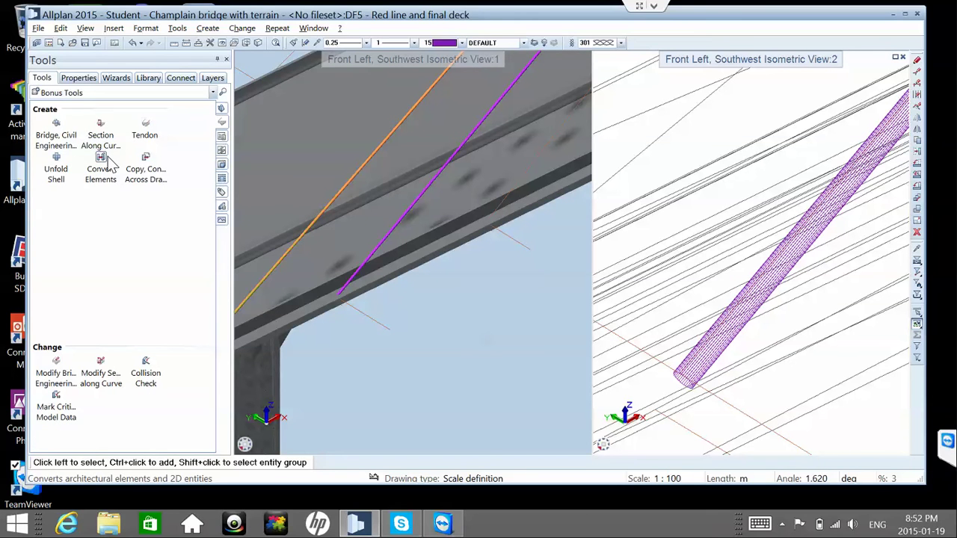
- Convert the purple stay cable with Convert Elements, using the Architecture to 3D solids mode
click(101, 160)
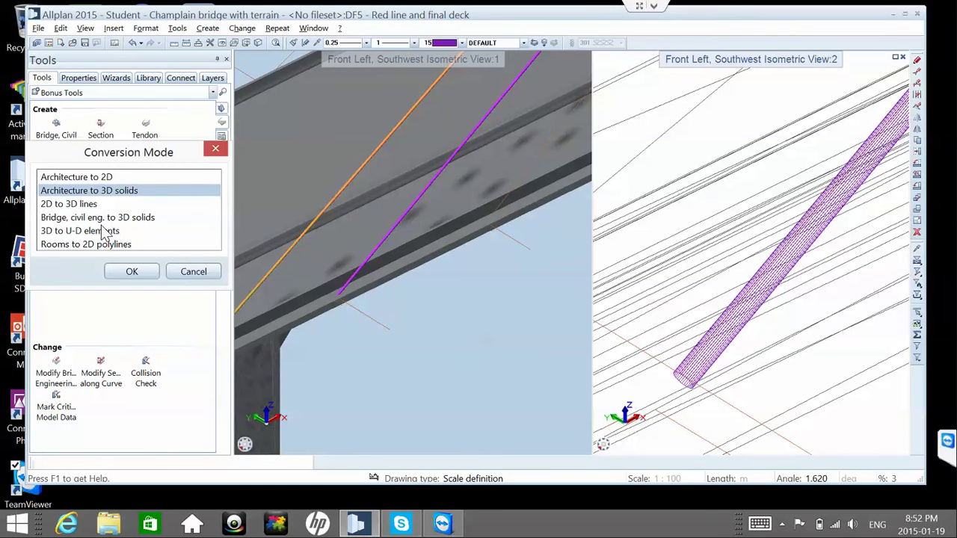
click(132, 272)
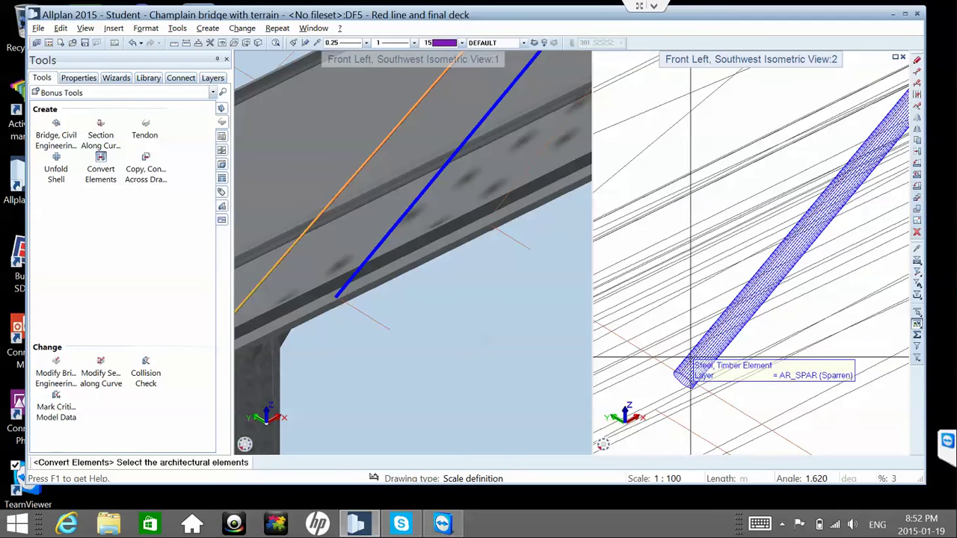
click(690, 358)
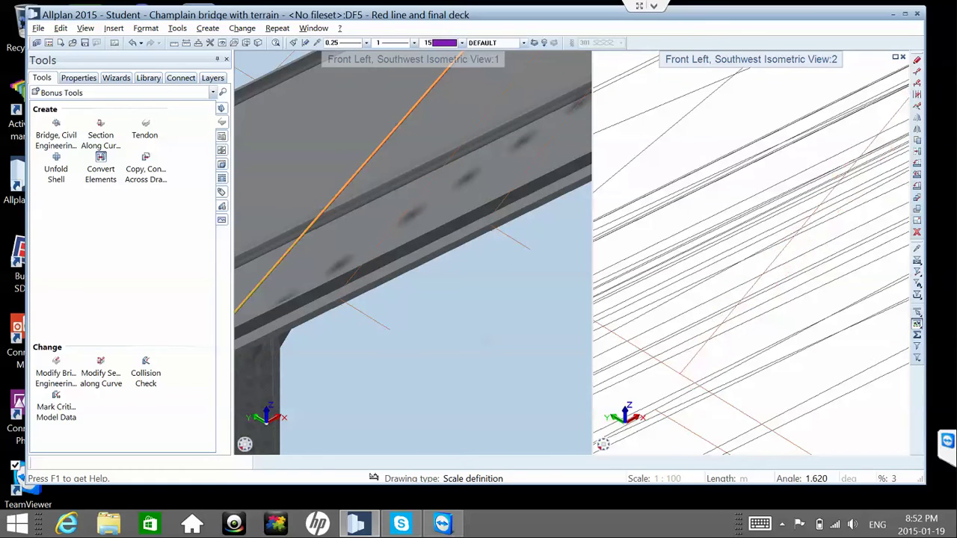
key(Escape)
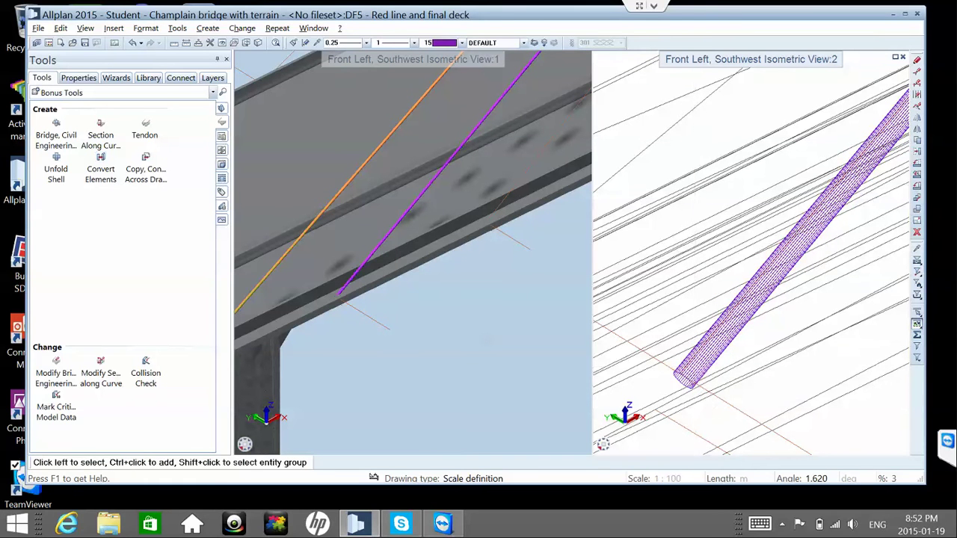
- Select the converted stay cable and examine its lower part from the front right, southeast isometric direction in the wireframe view
click(695, 369)
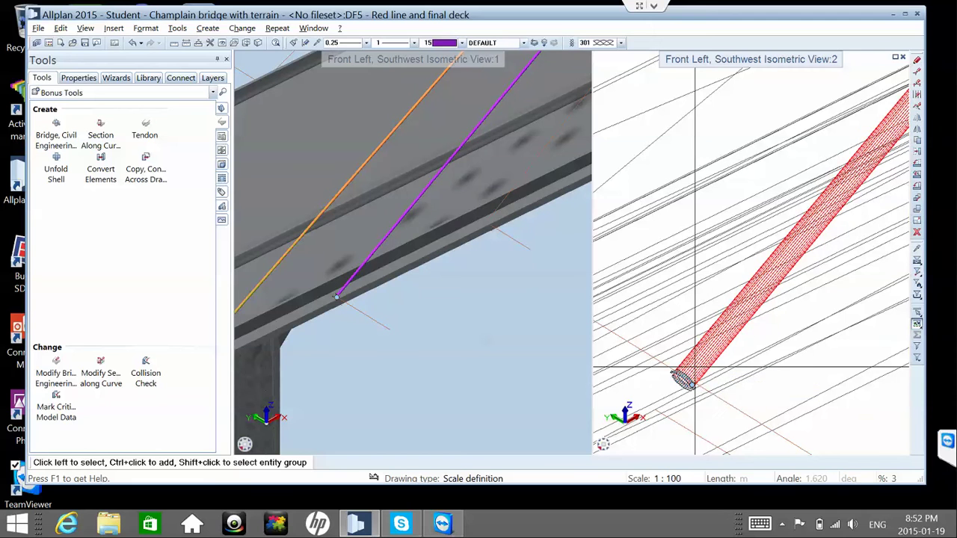
mouse_move(607, 445)
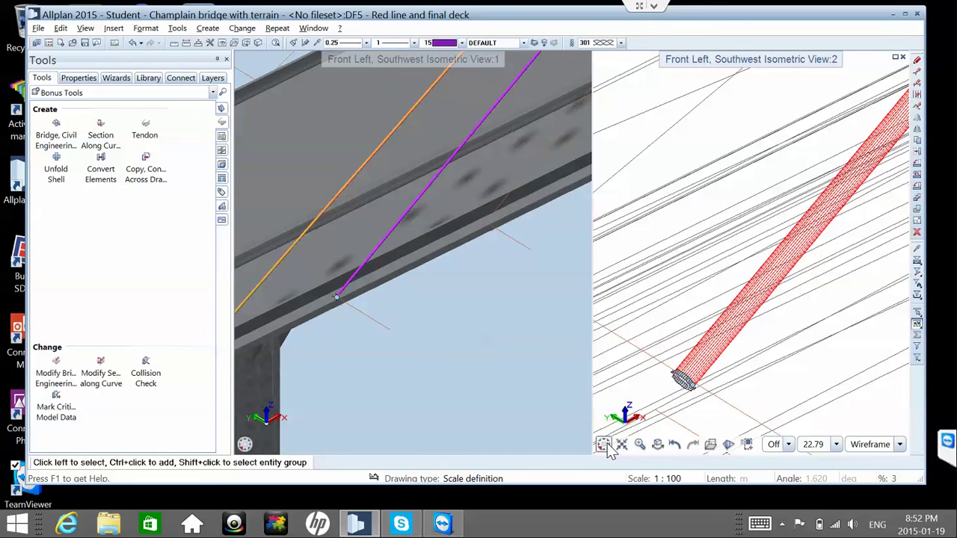
click(643, 429)
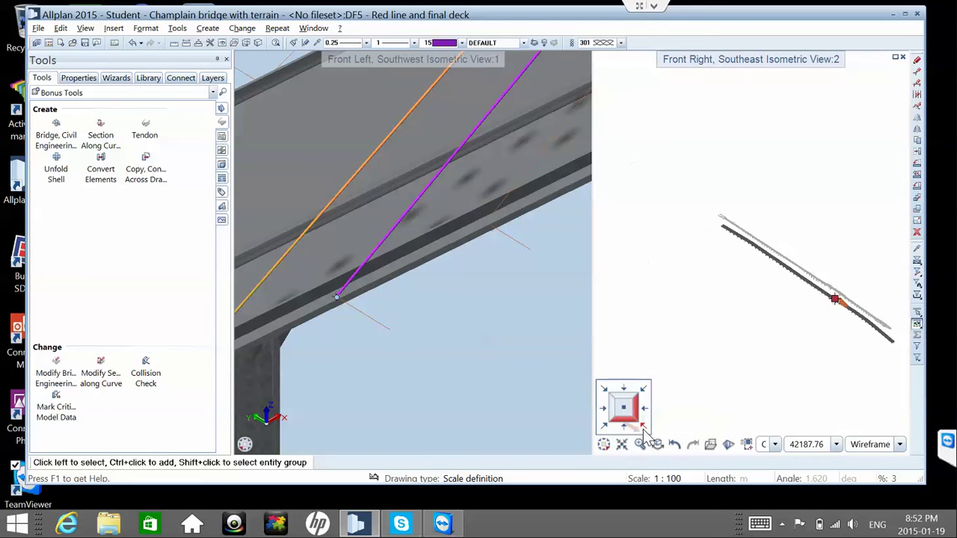
scroll(842, 312, up, 7)
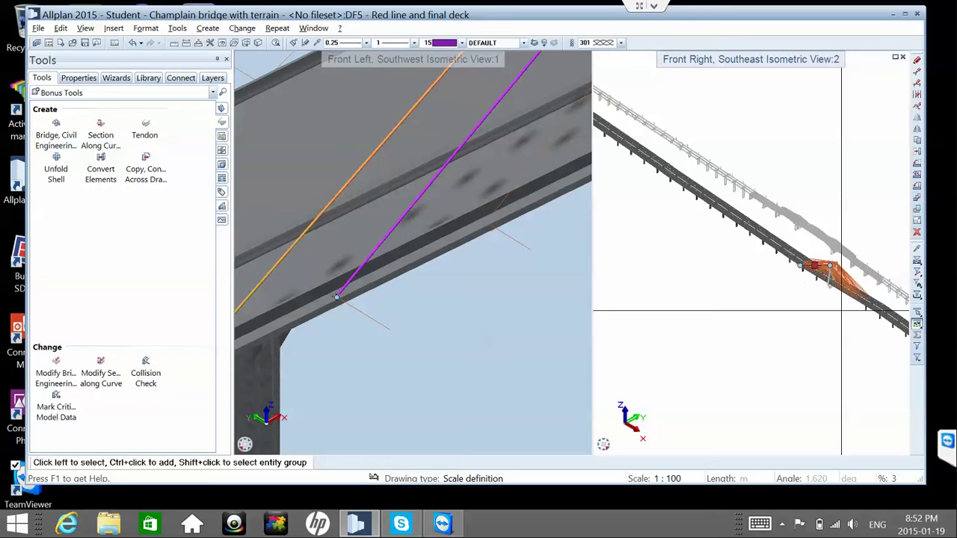
scroll(816, 288, up, 2)
scroll(793, 225, up, 5)
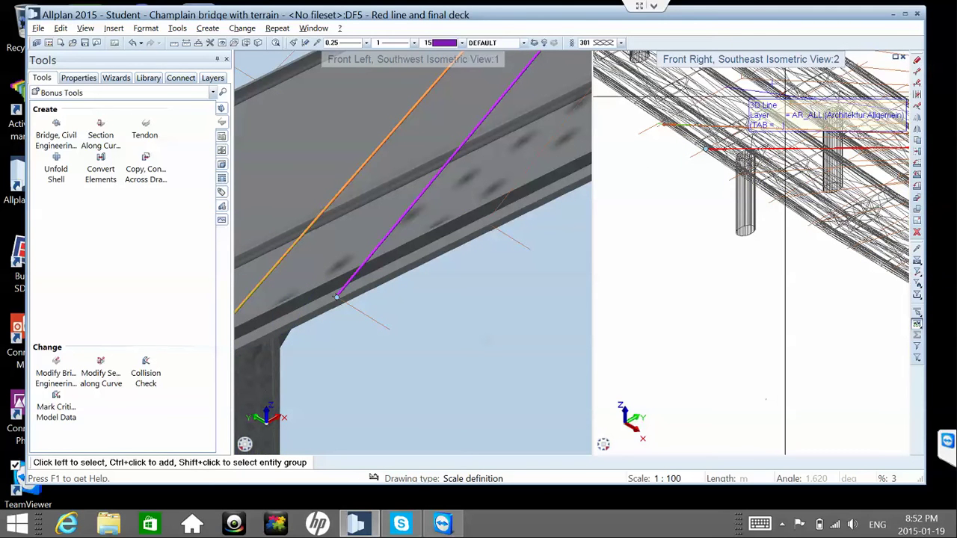
scroll(689, 105, up, 4)
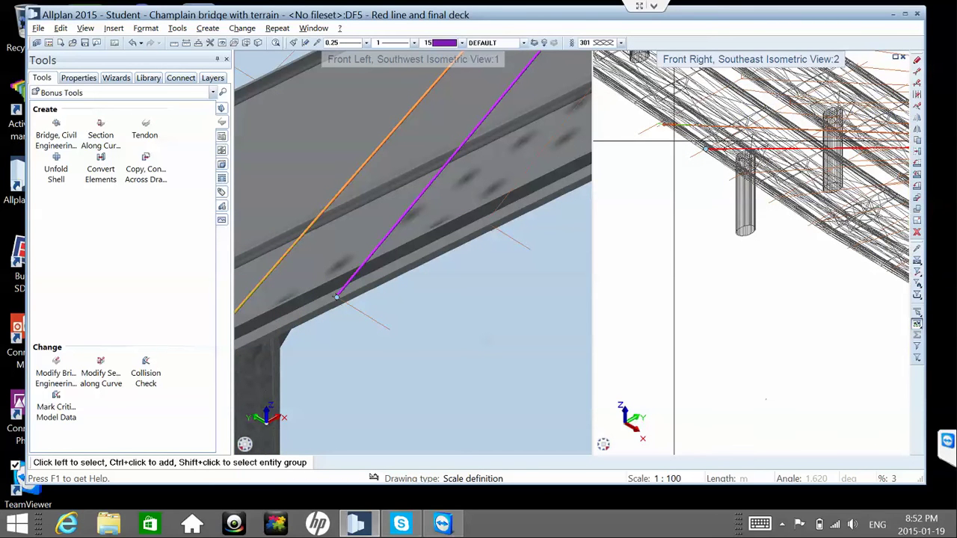
scroll(689, 96, up, 5)
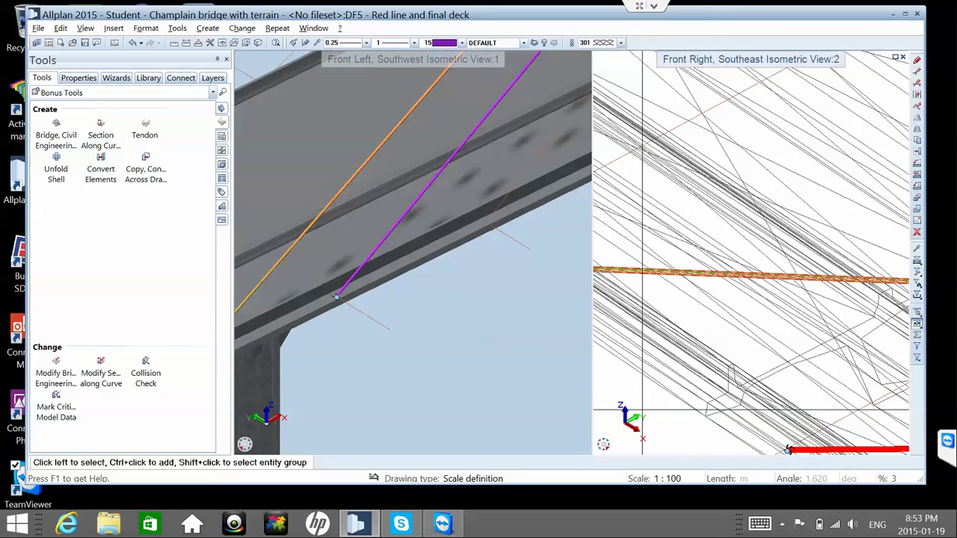
- Examine the selected cable's round lower end at the deck edge in the wireframe view from a freely rotated parallel projection
mouse_move(607, 452)
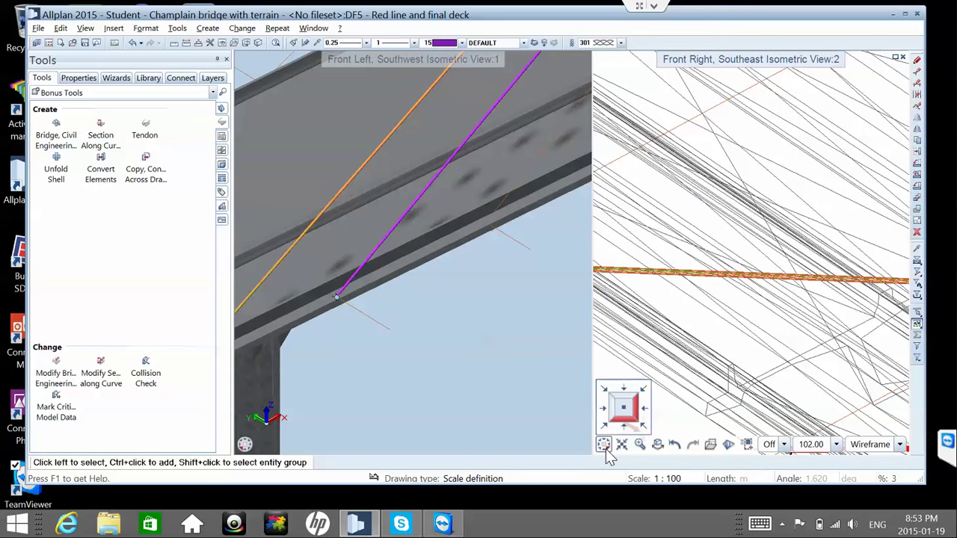
click(657, 444)
drag(823, 327, 829, 334)
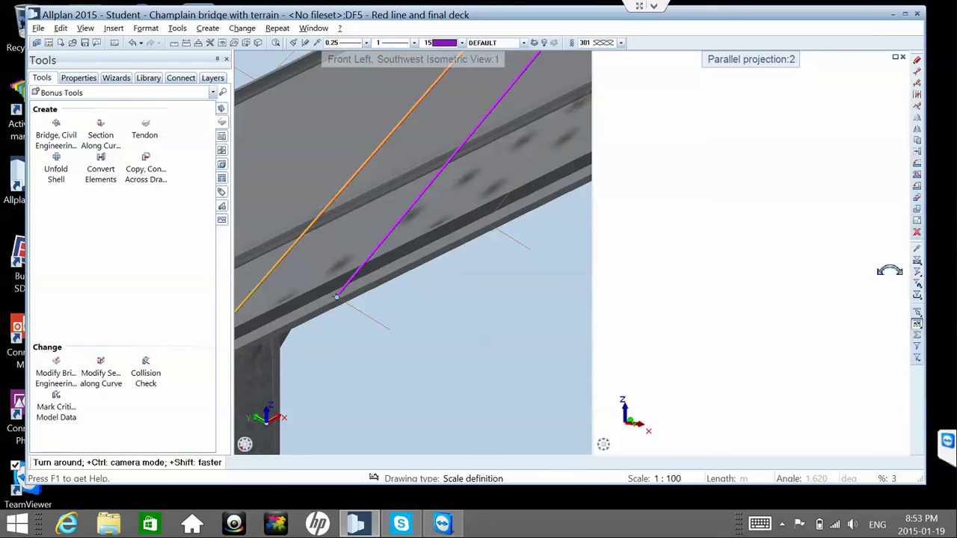
drag(924, 220, 890, 225)
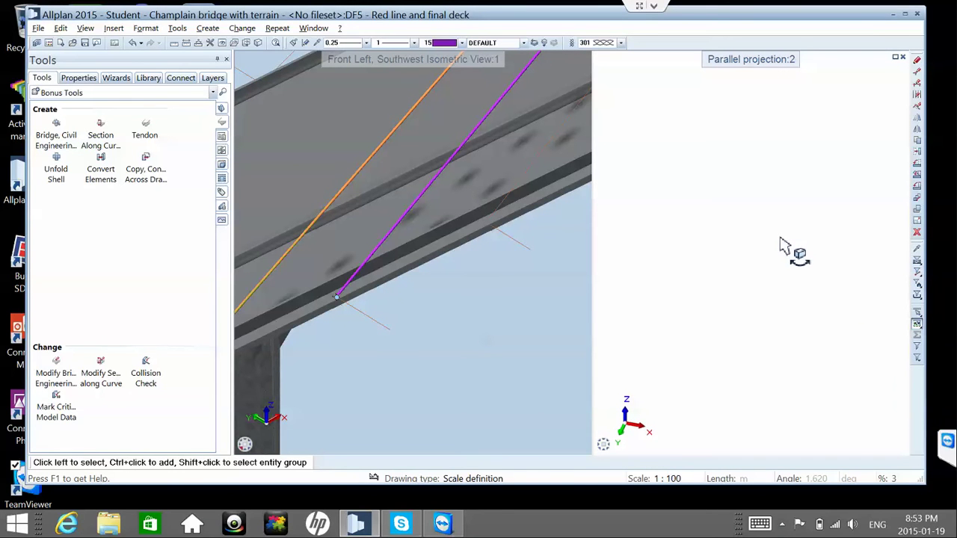
middle_click(775, 278)
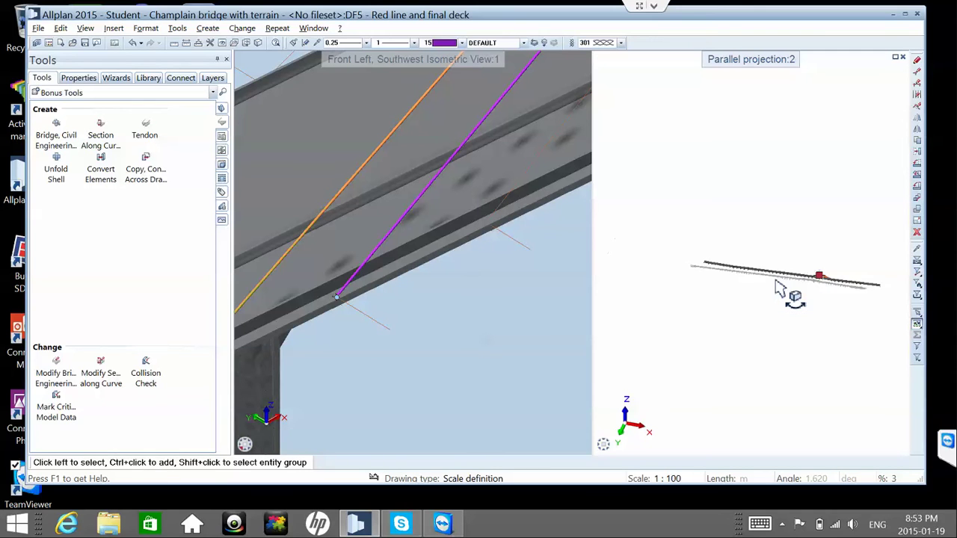
scroll(824, 286, up, 5)
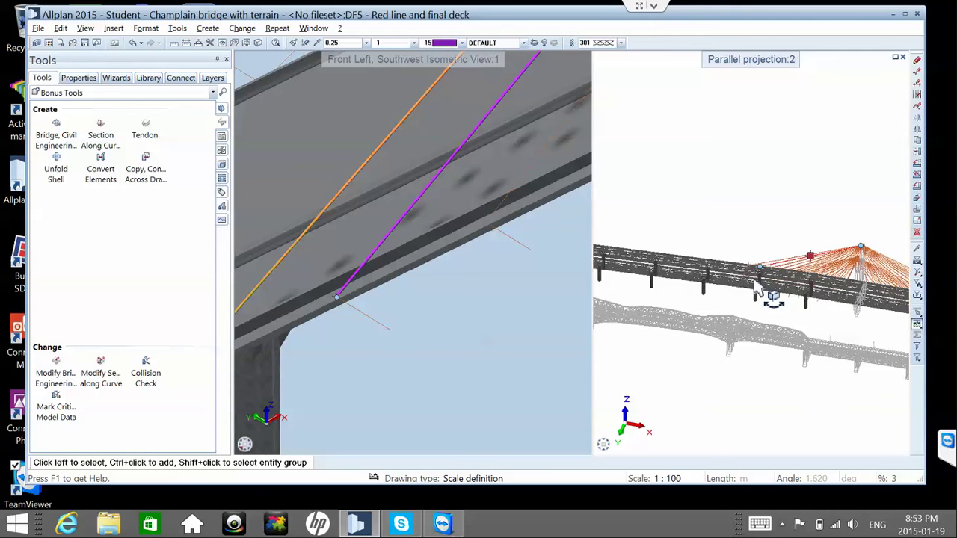
scroll(699, 285, up, 3)
drag(708, 292, 781, 279)
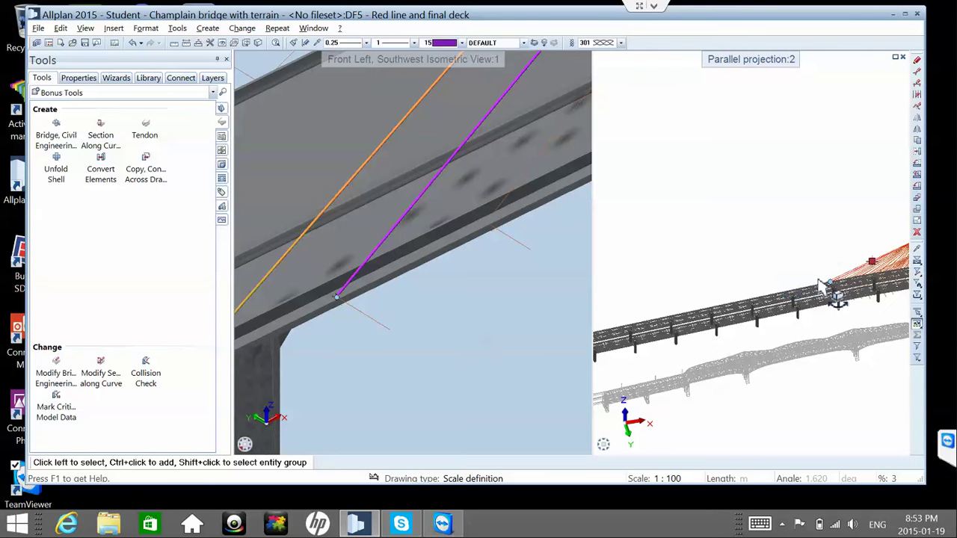
scroll(841, 292, up, 6)
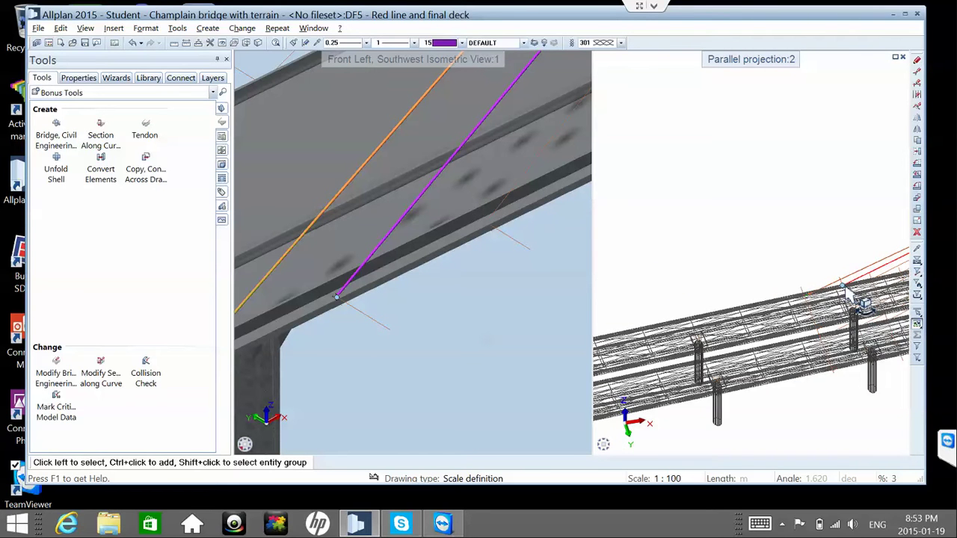
scroll(862, 293, up, 6)
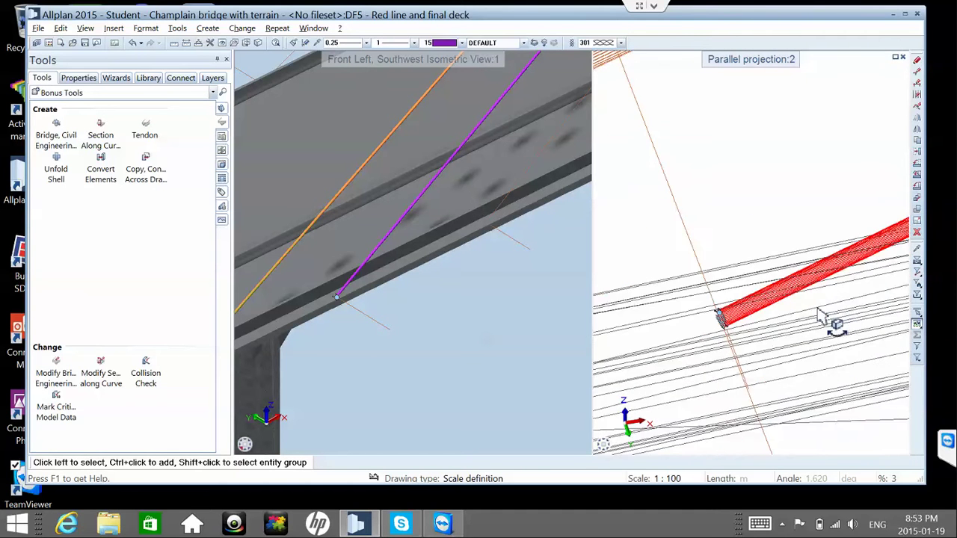
scroll(769, 324, up, 3)
scroll(744, 327, down, 5)
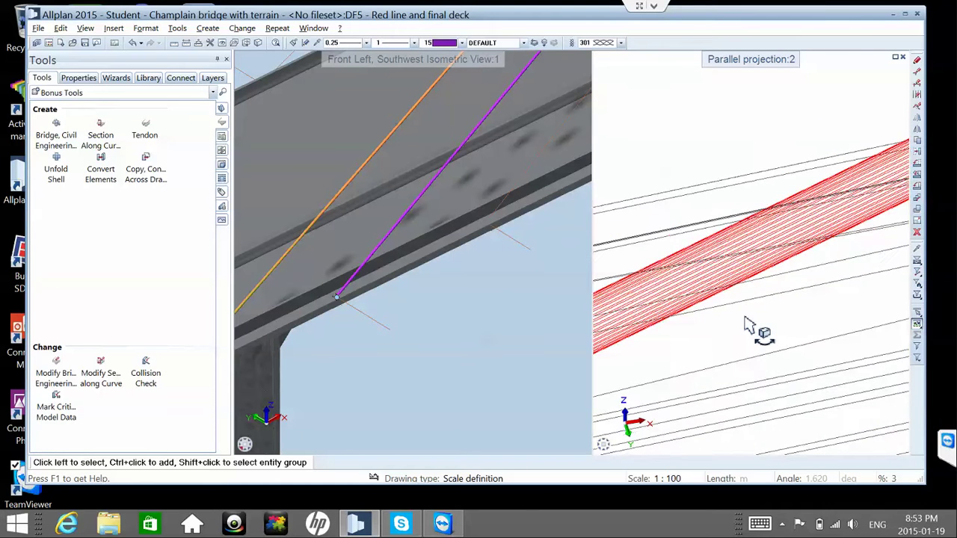
scroll(732, 333, down, 2)
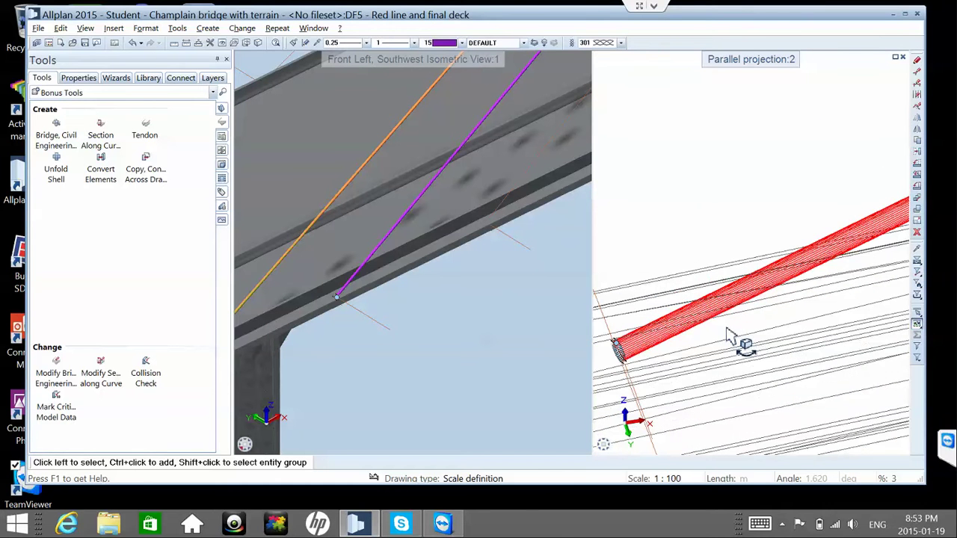
- Examine from a steep overhead angle how the selected cable runs along the deck edge
drag(723, 336, 751, 335)
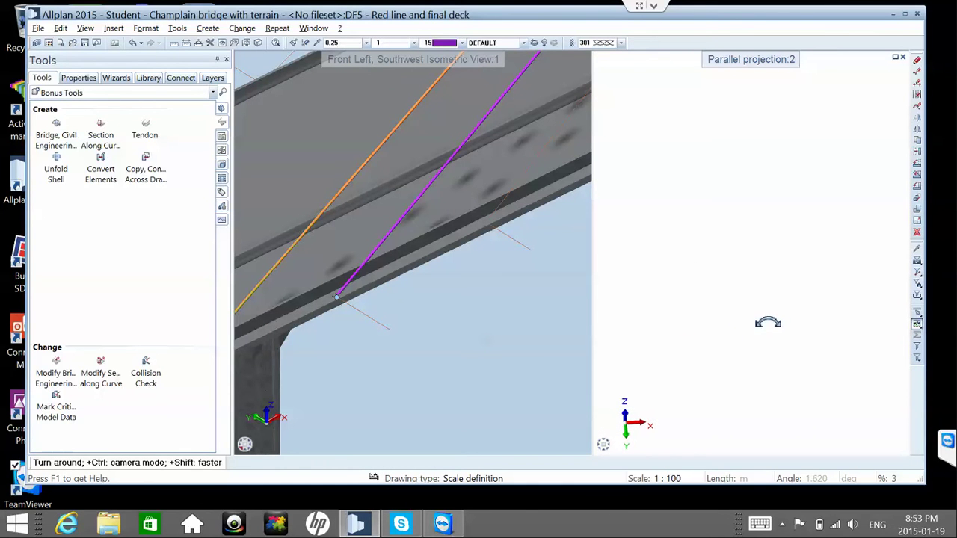
drag(818, 282, 805, 274)
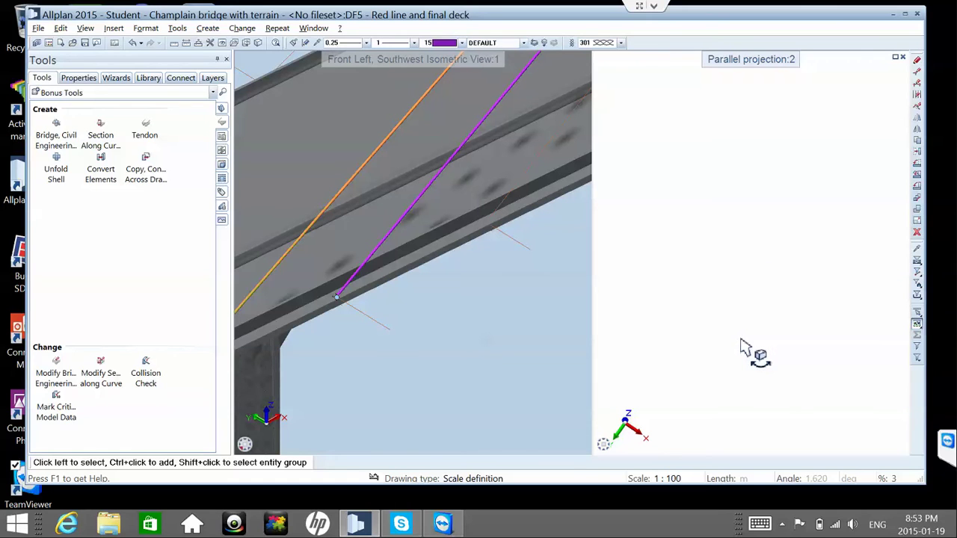
click(624, 444)
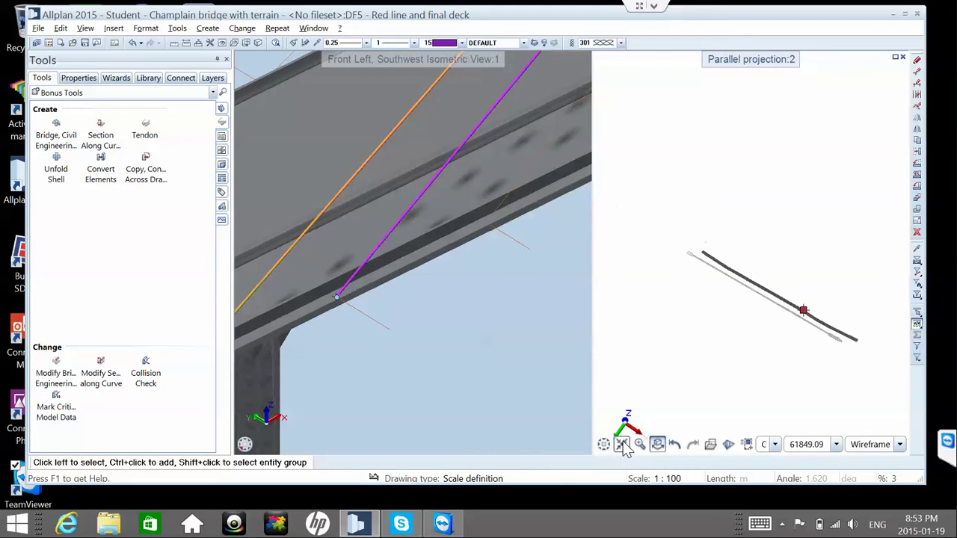
scroll(796, 340, up, 5)
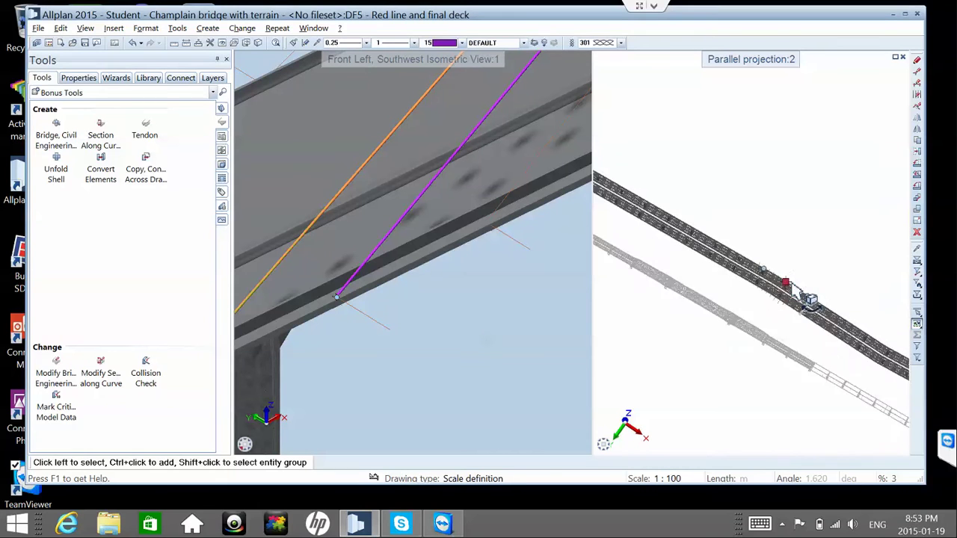
scroll(781, 313, up, 2)
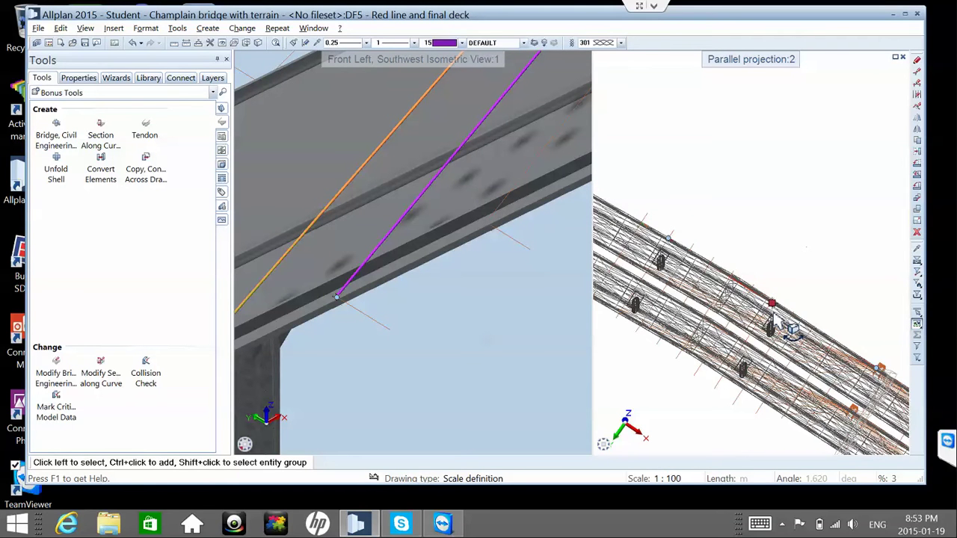
scroll(770, 308, up, 3)
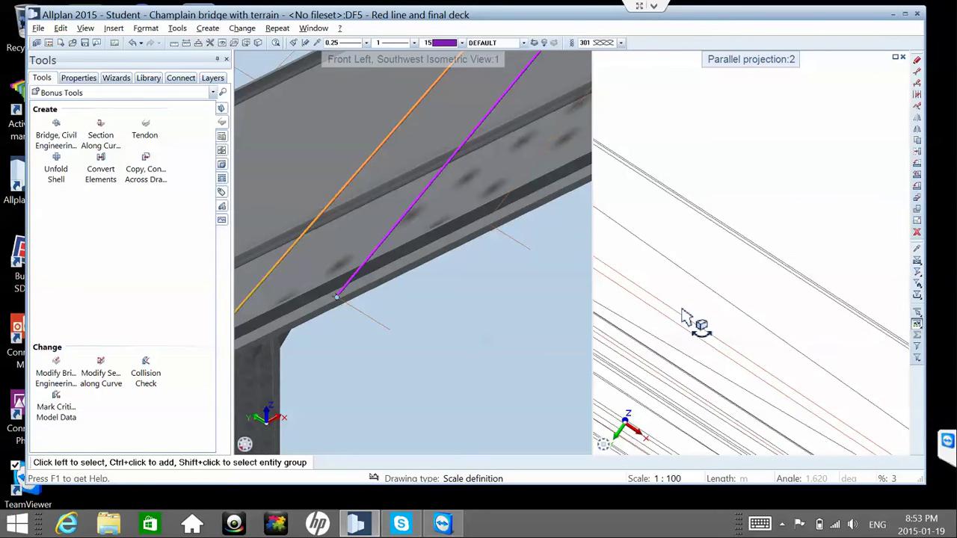
scroll(686, 318, down, 5)
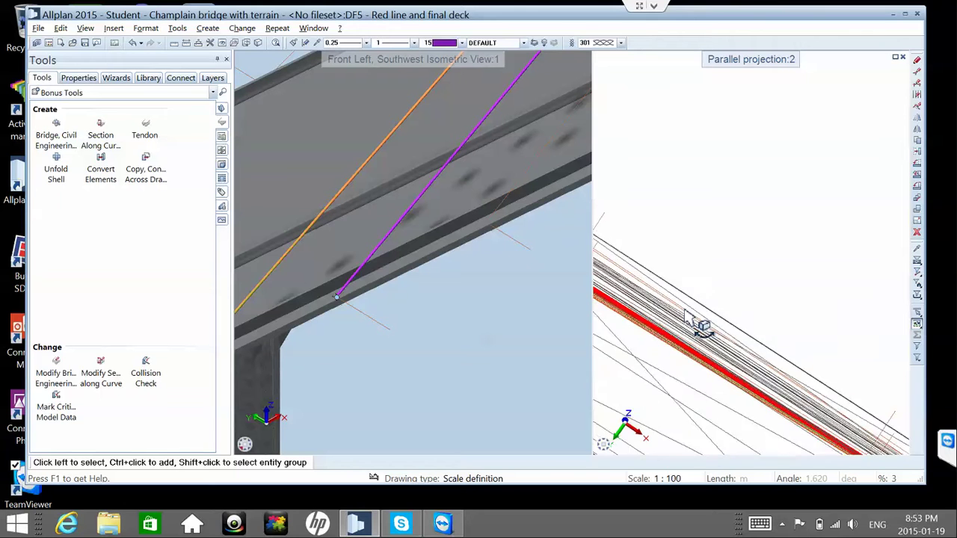
scroll(686, 317, down, 3)
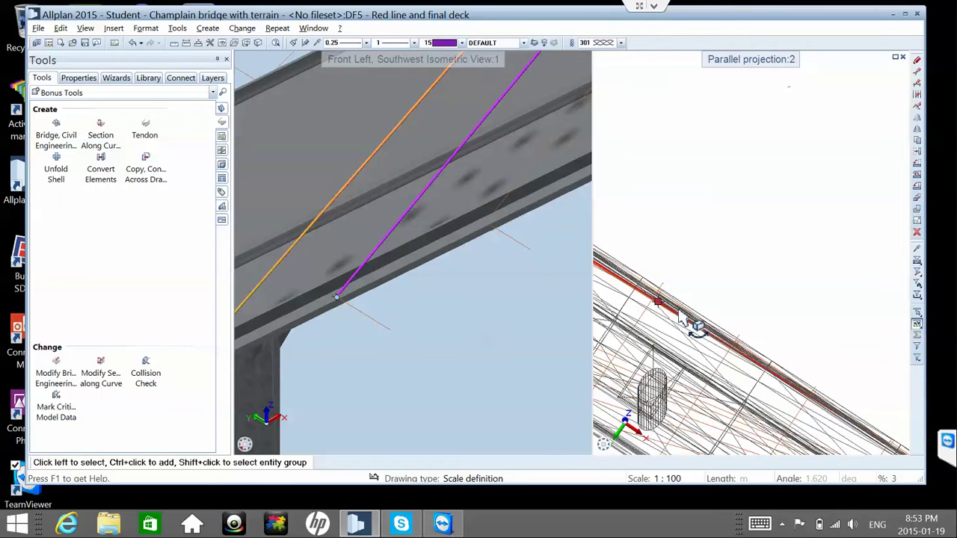
scroll(679, 309, down, 3)
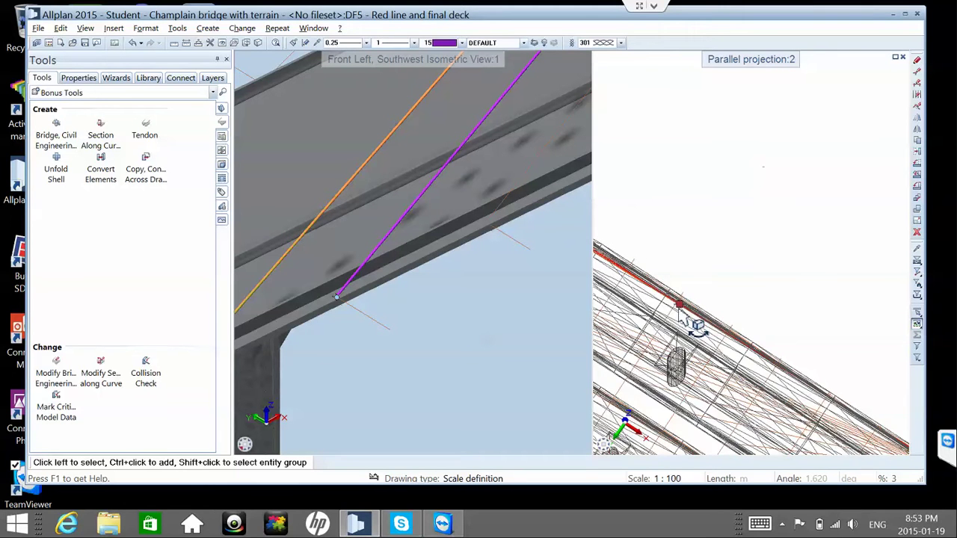
- Examine the selected cable from the opposite side of the bridge, from the pylon down to its lower end at the deck
middle_drag(679, 310, 750, 290)
shift+middle_drag(694, 323, 693, 322)
drag(693, 310, 679, 310)
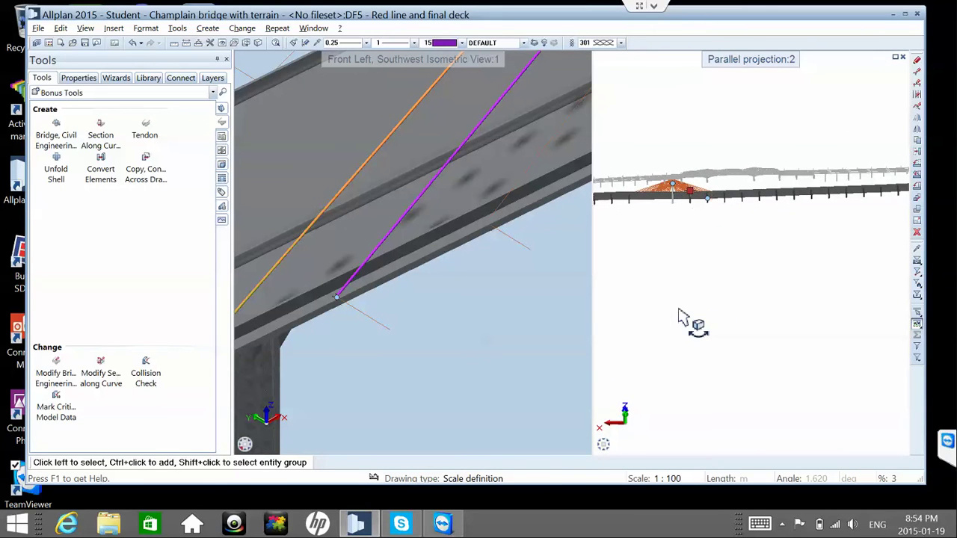
scroll(679, 309, up, 7)
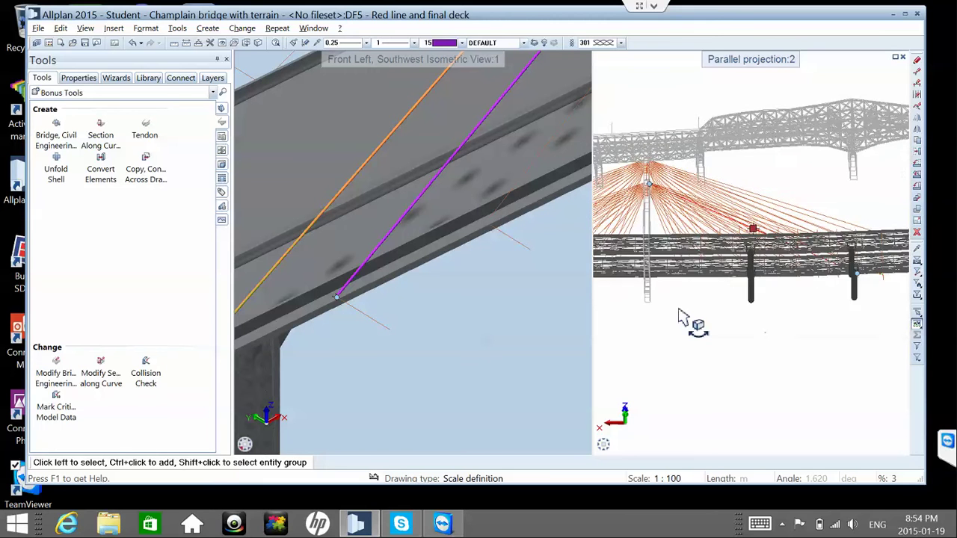
shift+middle_drag(688, 320, 693, 322)
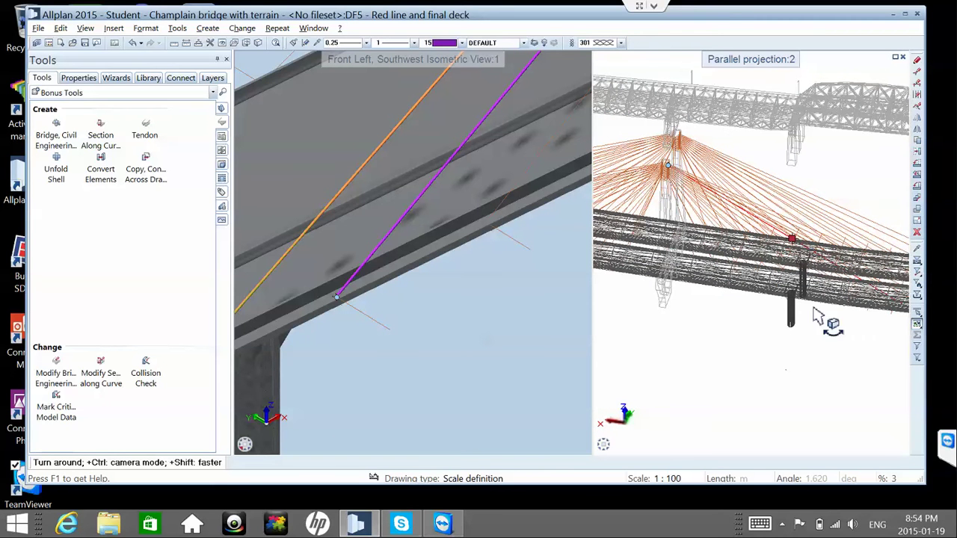
shift+middle_drag(774, 313, 760, 305)
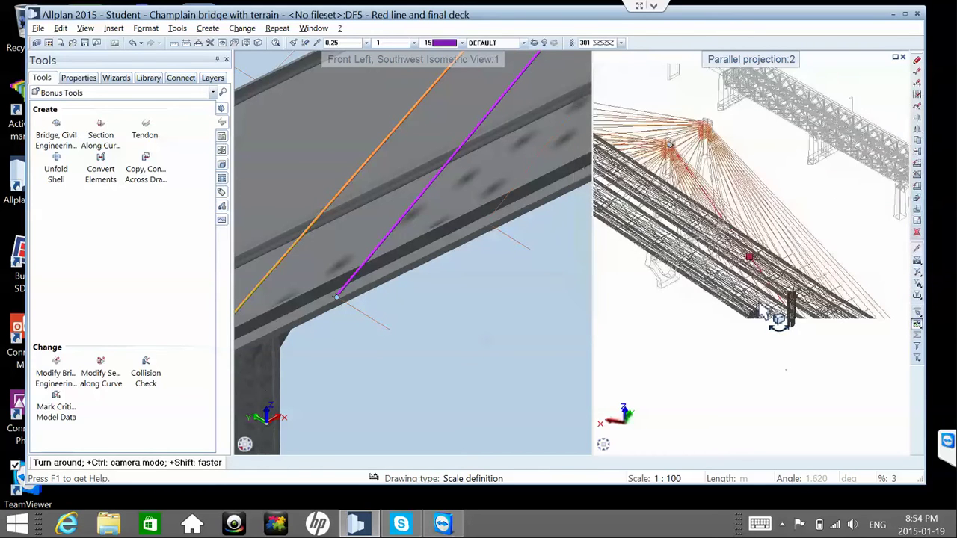
scroll(759, 304, up, 4)
scroll(759, 305, up, 4)
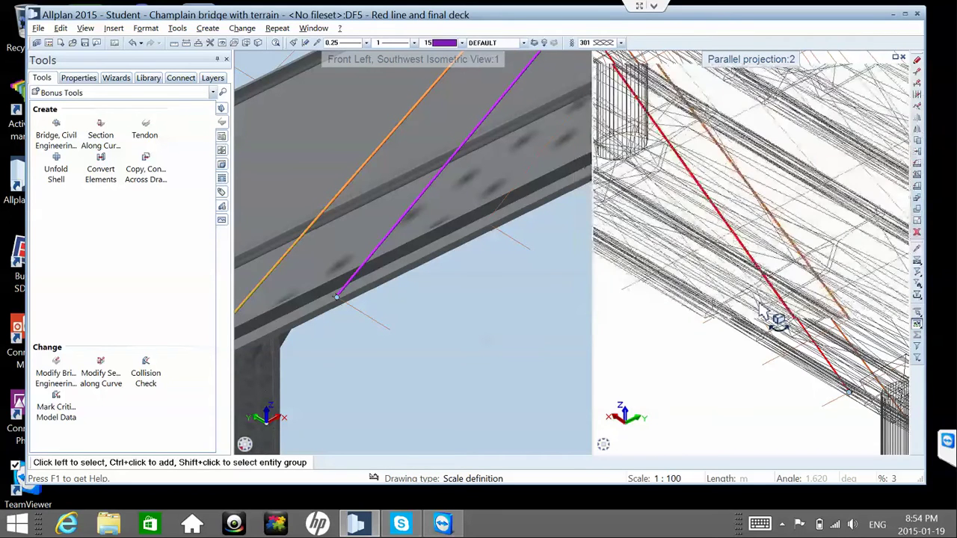
scroll(760, 305, down, 5)
- Inspect the selected cable's upper end at the pylon beside the adjacent orange cable, and its place in the whole cable fan
middle_drag(759, 305, 763, 311)
scroll(761, 310, up, 2)
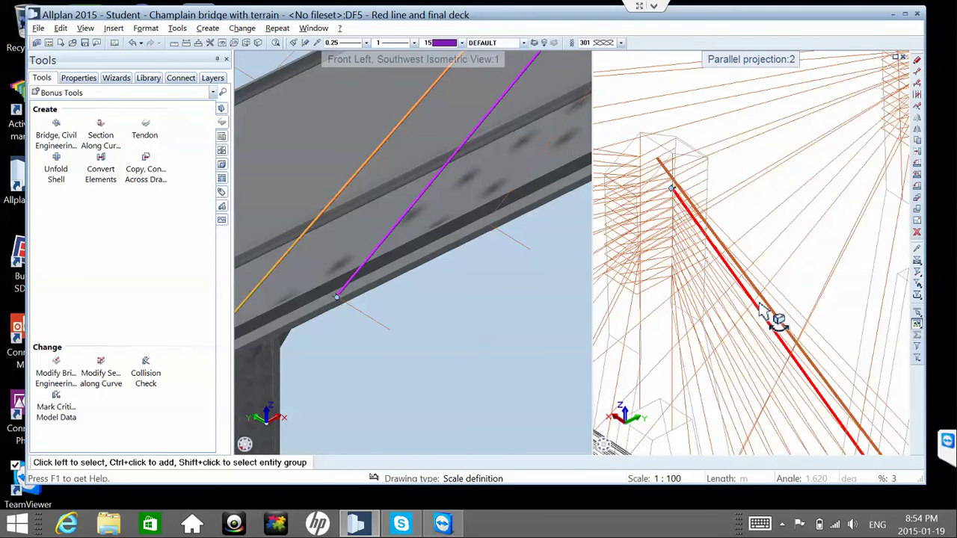
scroll(761, 310, up, 5)
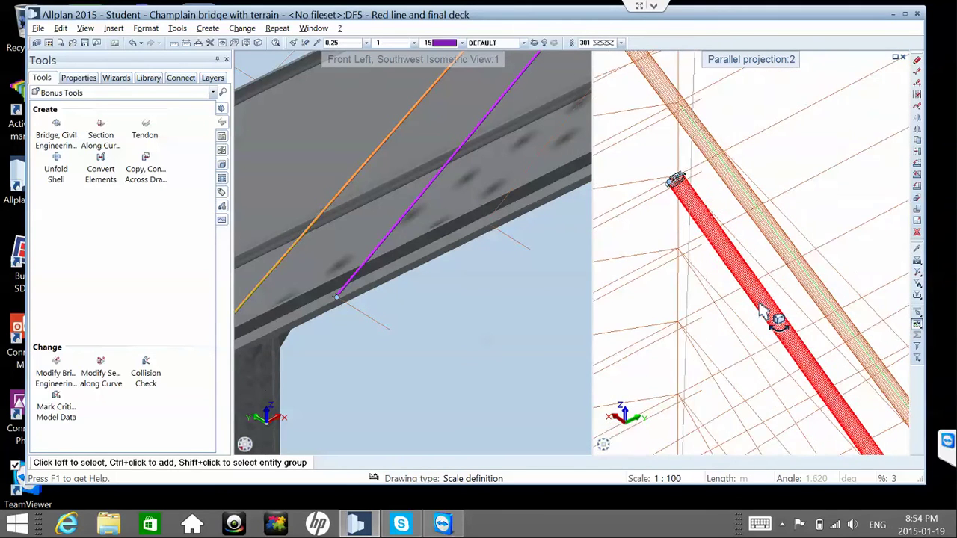
scroll(761, 310, down, 4)
middle_drag(761, 310, 764, 304)
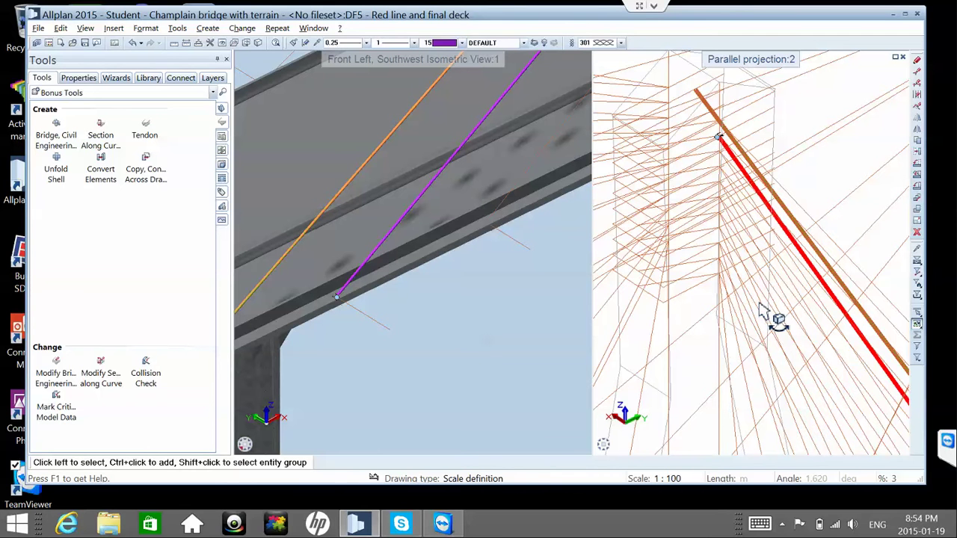
scroll(760, 311, down, 2)
scroll(761, 311, down, 4)
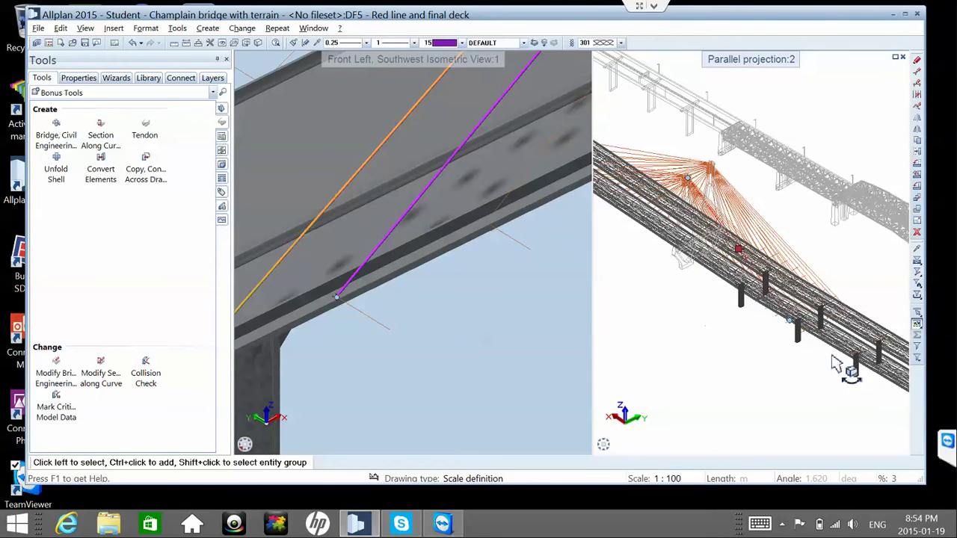
- Examine the cable's round lower end at the deck edge up close in the wireframe view
scroll(812, 353, up, 5)
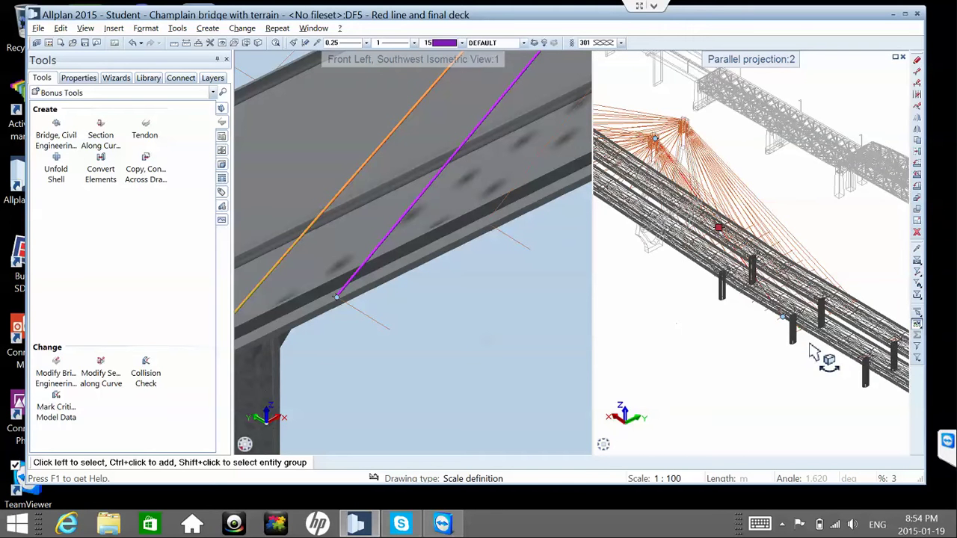
scroll(724, 308, up, 4)
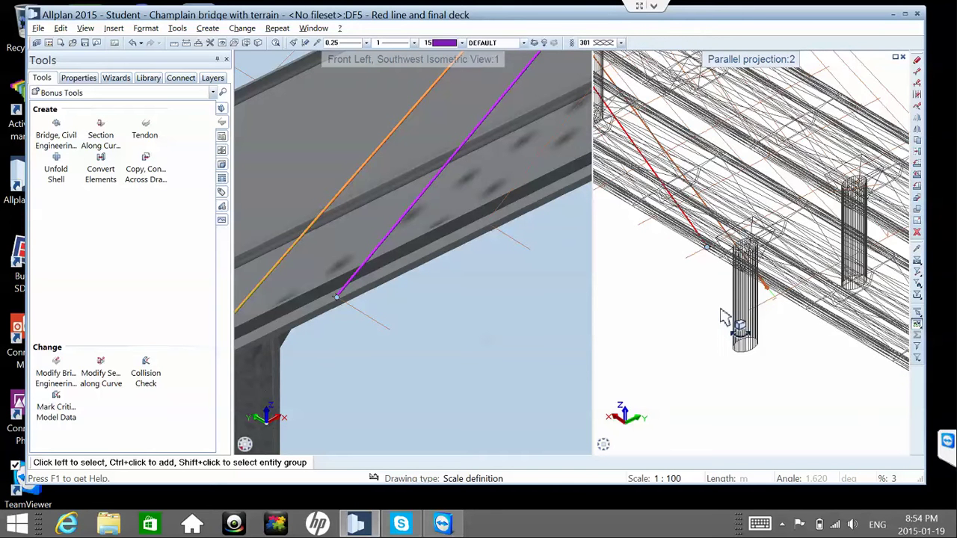
scroll(658, 124, up, 4)
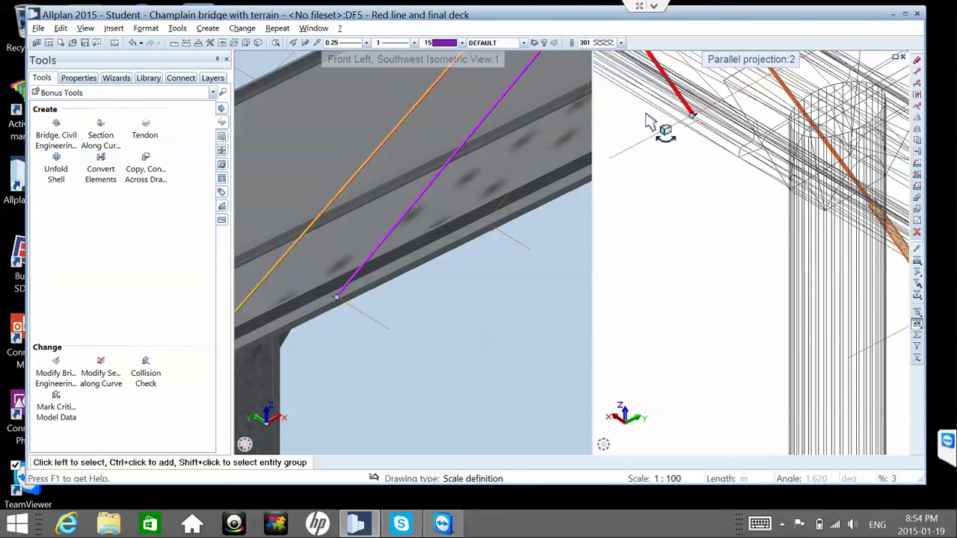
scroll(750, 86, up, 3)
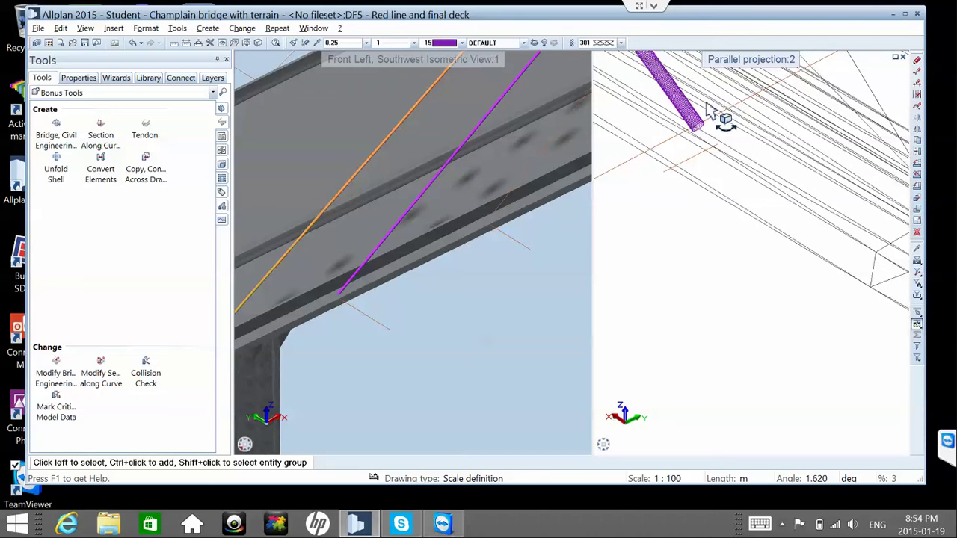
scroll(716, 118, up, 3)
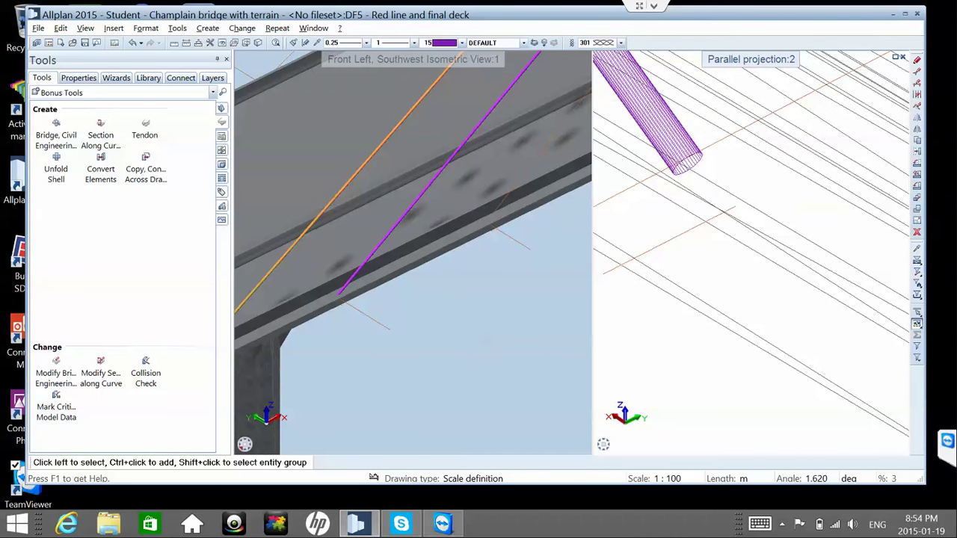
click(221, 122)
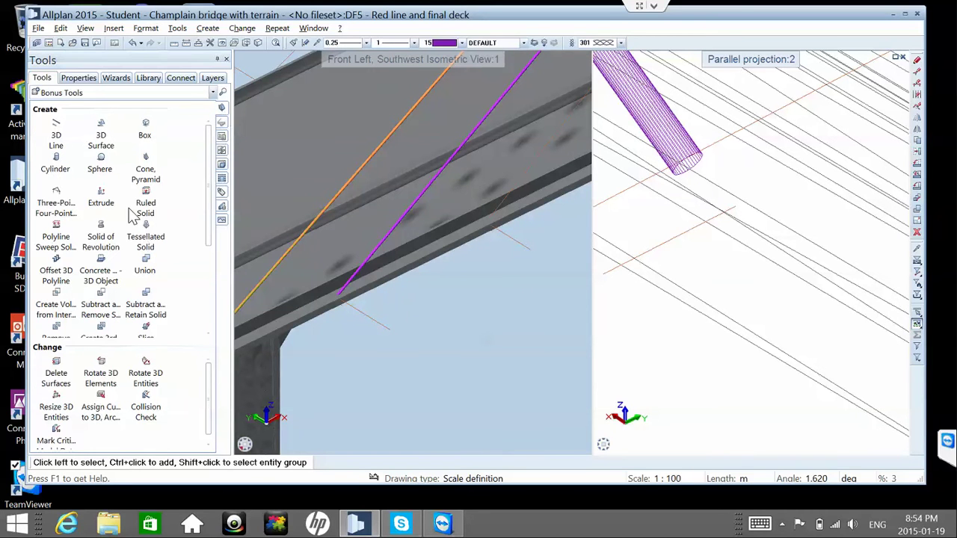
click(103, 199)
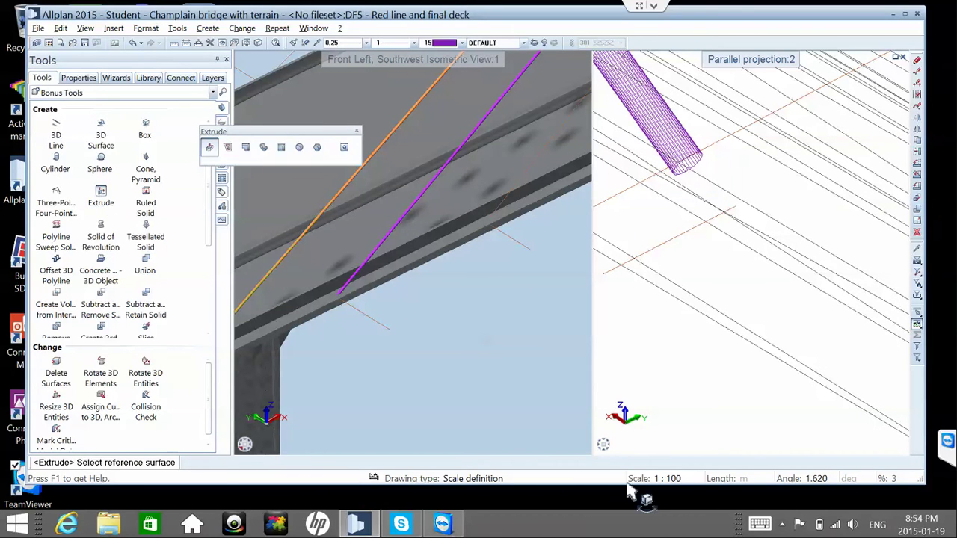
mouse_move(609, 448)
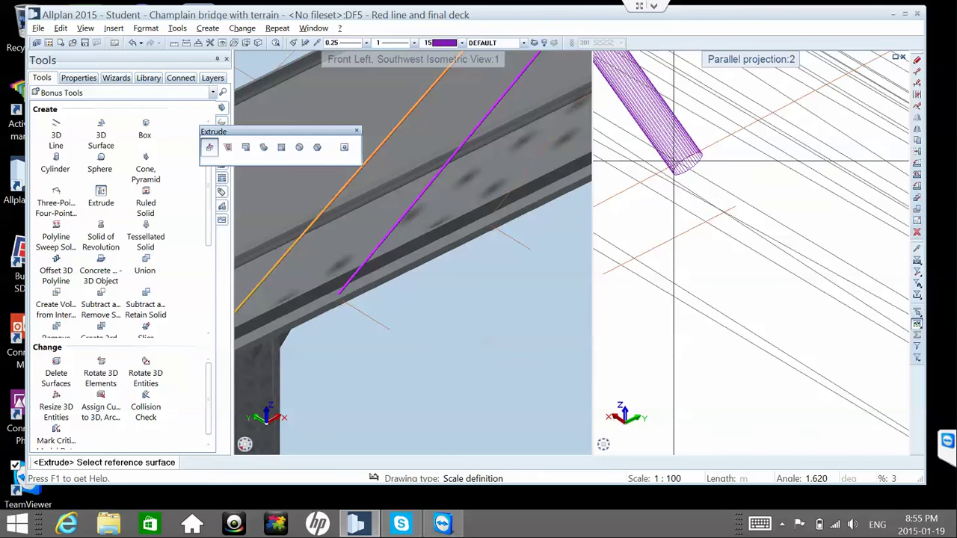
scroll(674, 160, up, 5)
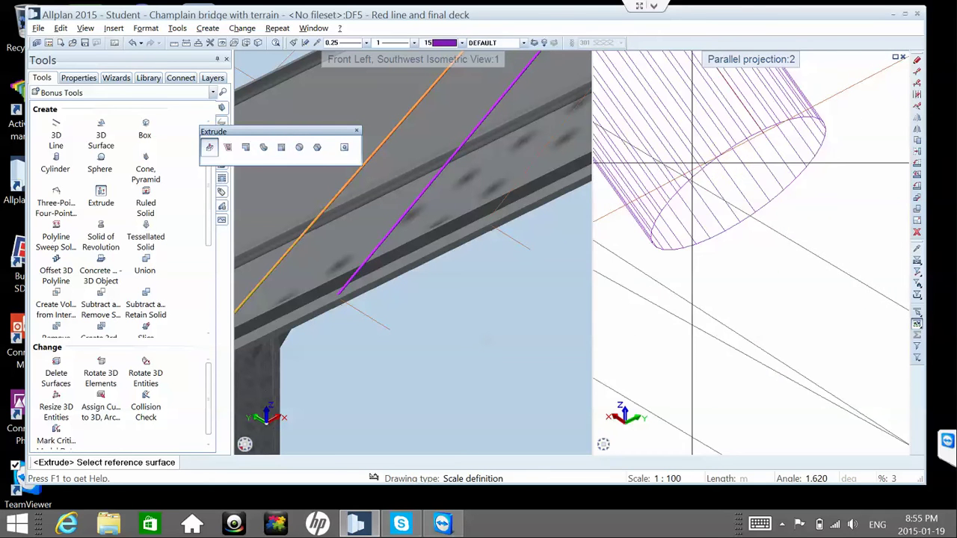
scroll(692, 161, up, 2)
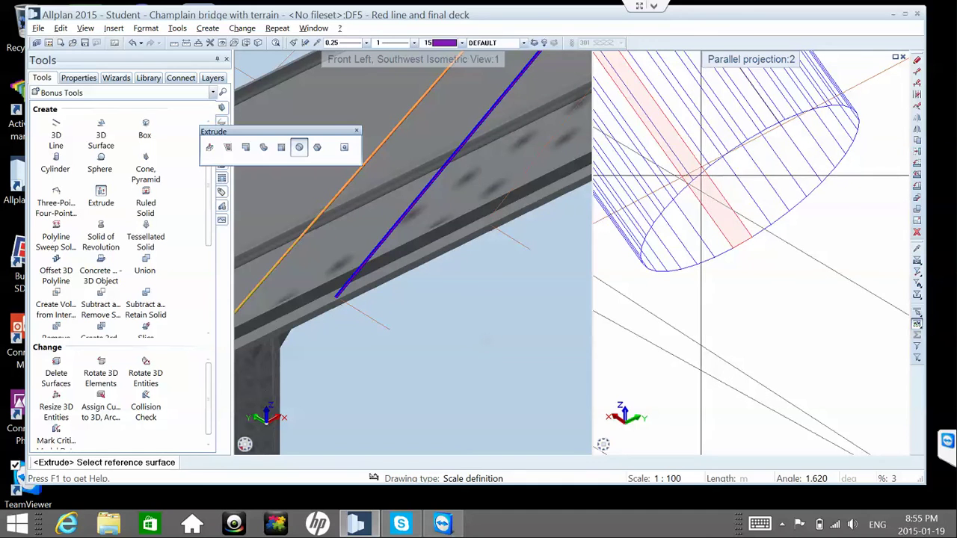
click(209, 149)
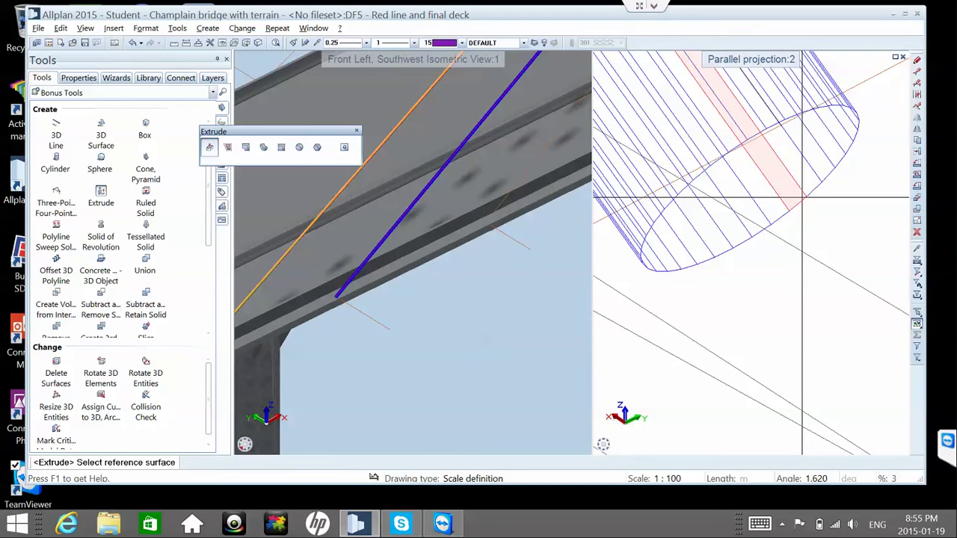
scroll(244, 347, up, 1)
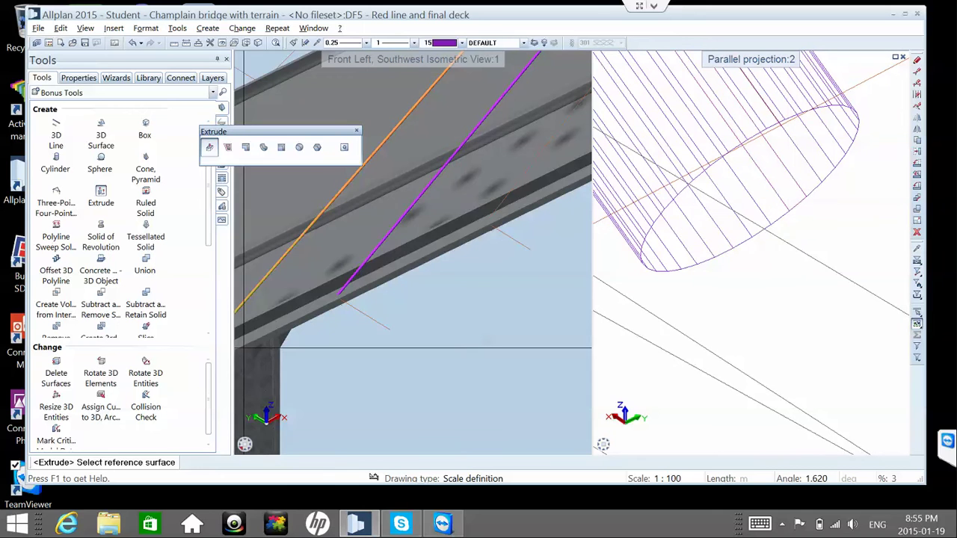
scroll(244, 348, up, 2)
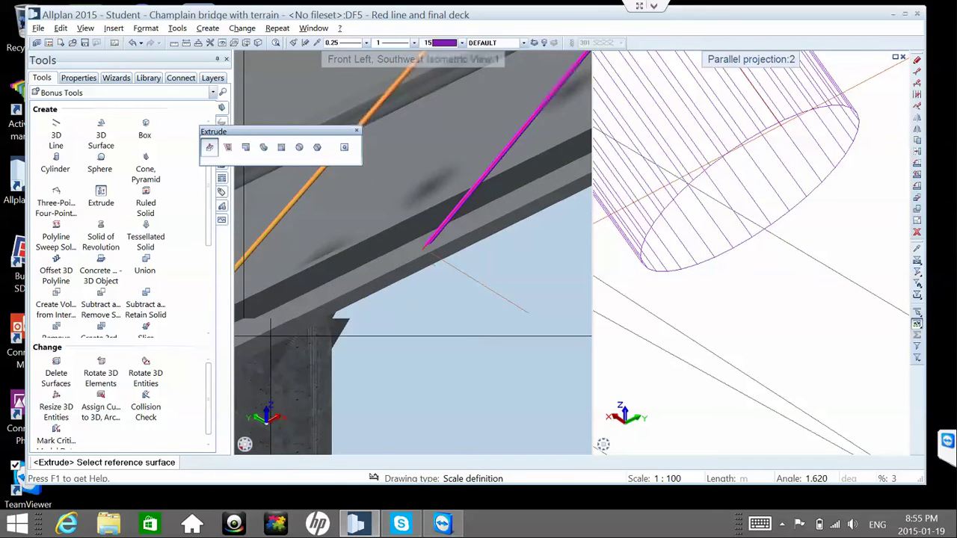
scroll(269, 338, up, 3)
scroll(382, 250, up, 1)
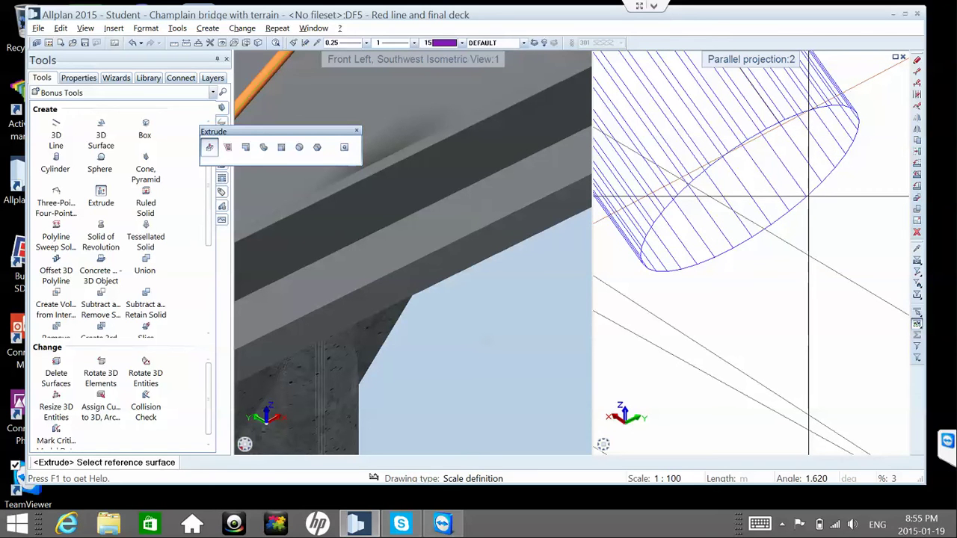
- Try to cap the cable's lower end with a circular 3D surface defined by two opposite points on the rim
click(102, 128)
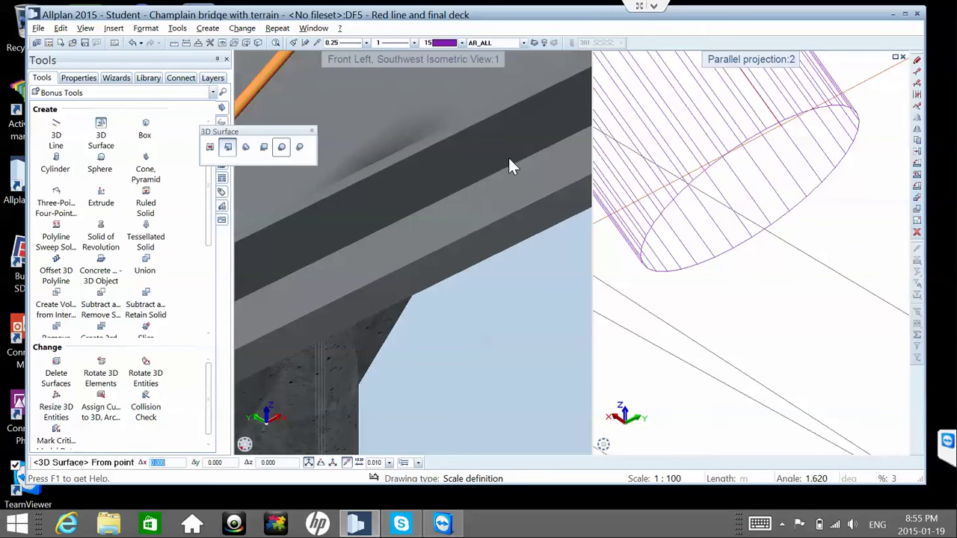
click(281, 147)
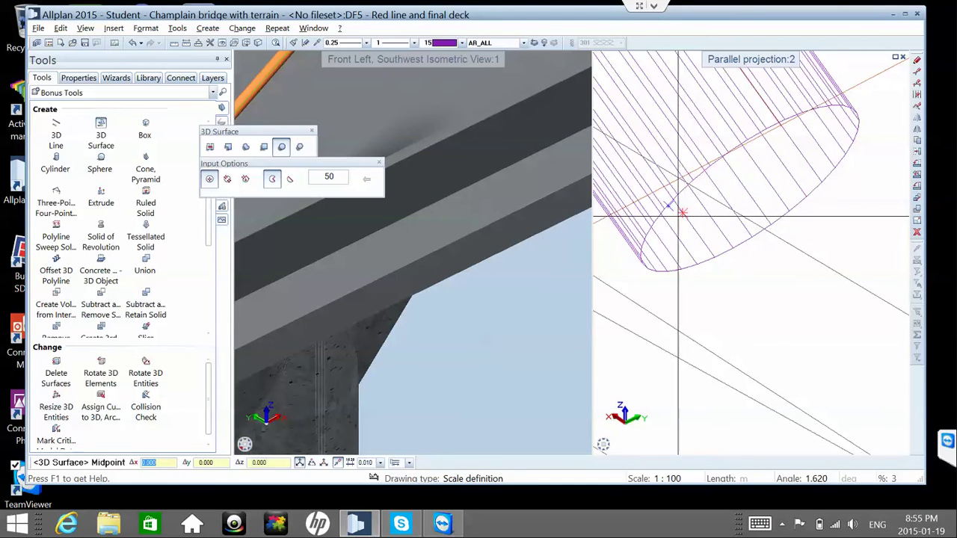
click(227, 180)
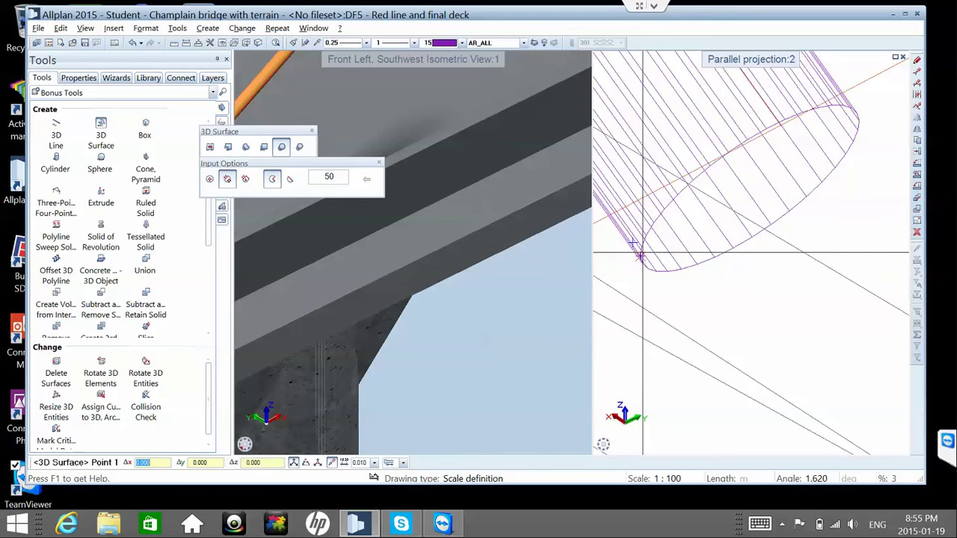
click(639, 252)
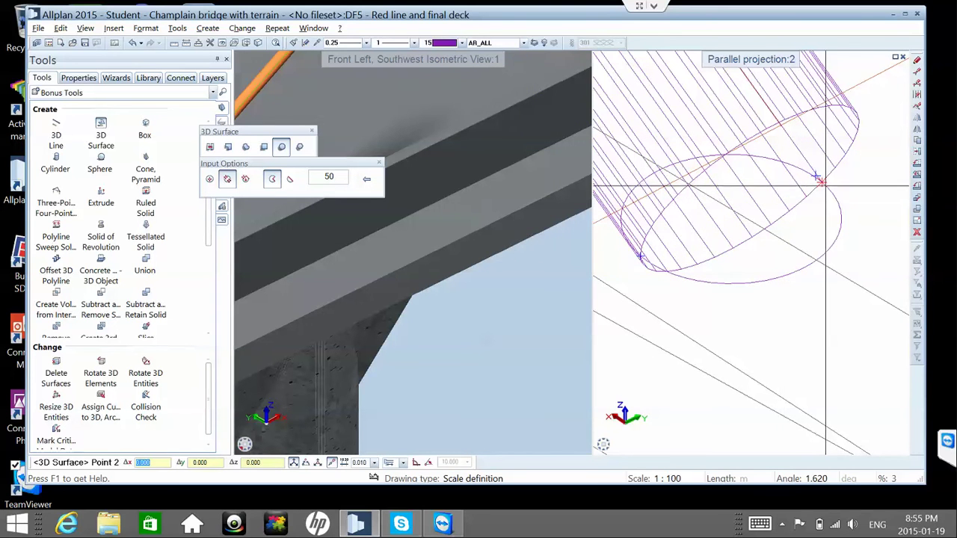
click(825, 186)
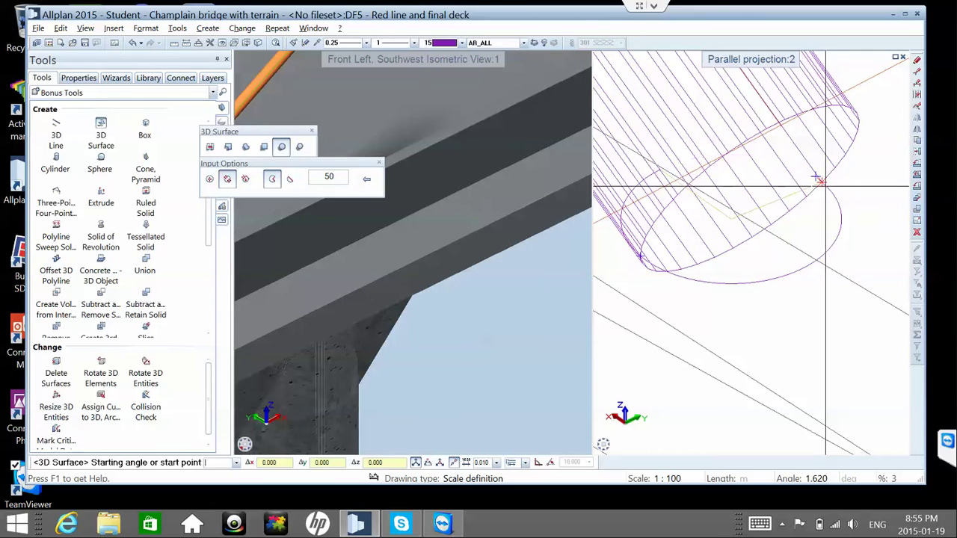
key(Return)
key(Return)
key(Escape)
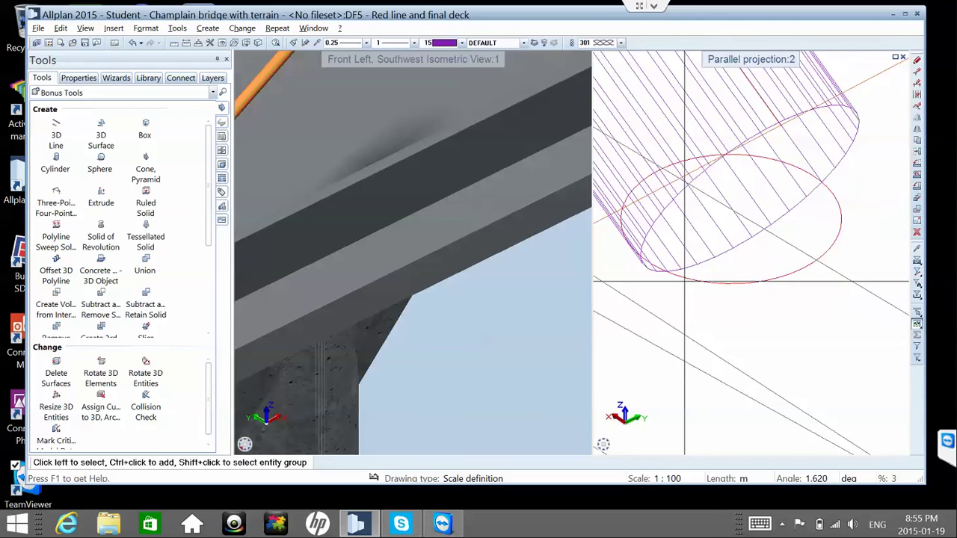
- Delete the circular surface drawn at the cable's lower end, leaving the cable itself deselected
click(686, 279)
key(Delete)
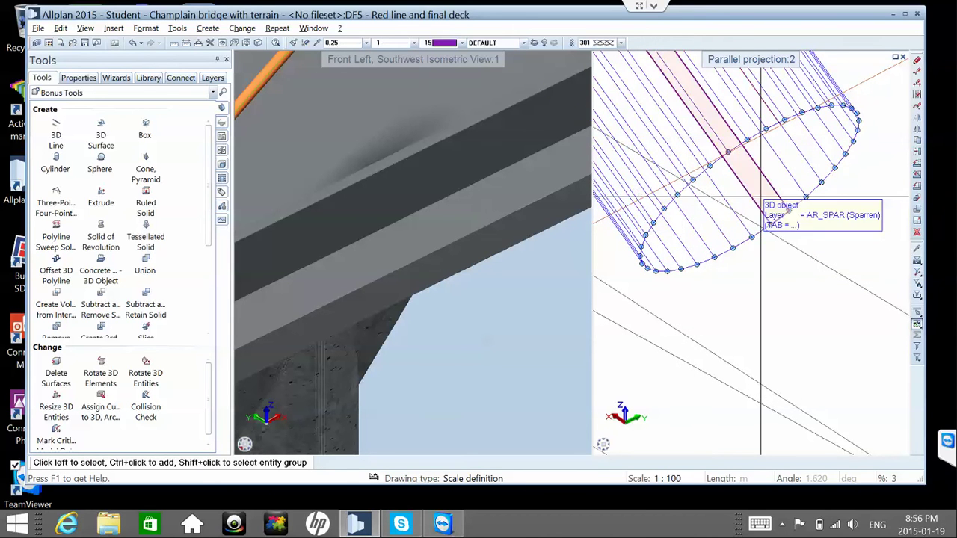
click(599, 209)
key(Escape)
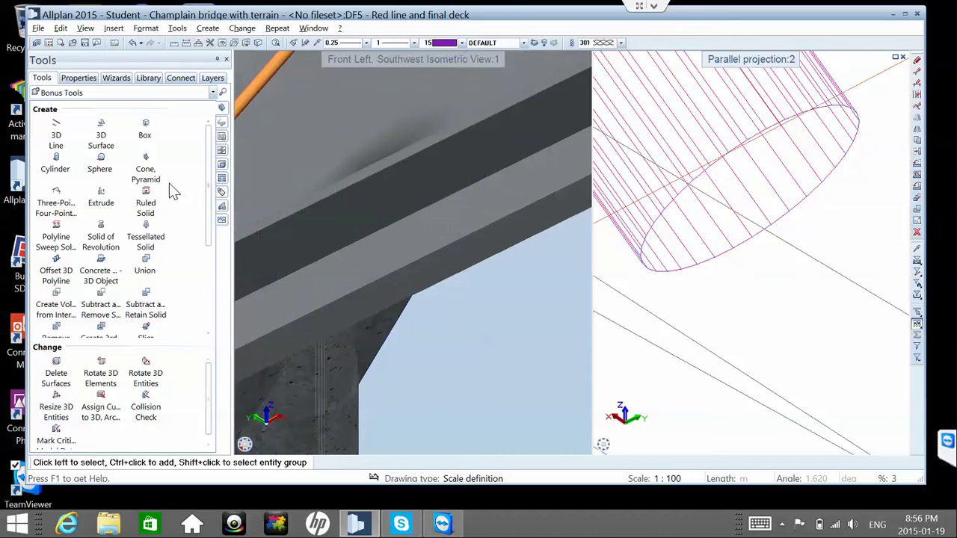
- Try to draw a circular 3D surface through three points on the rim of the cable's lower end
click(103, 135)
click(101, 135)
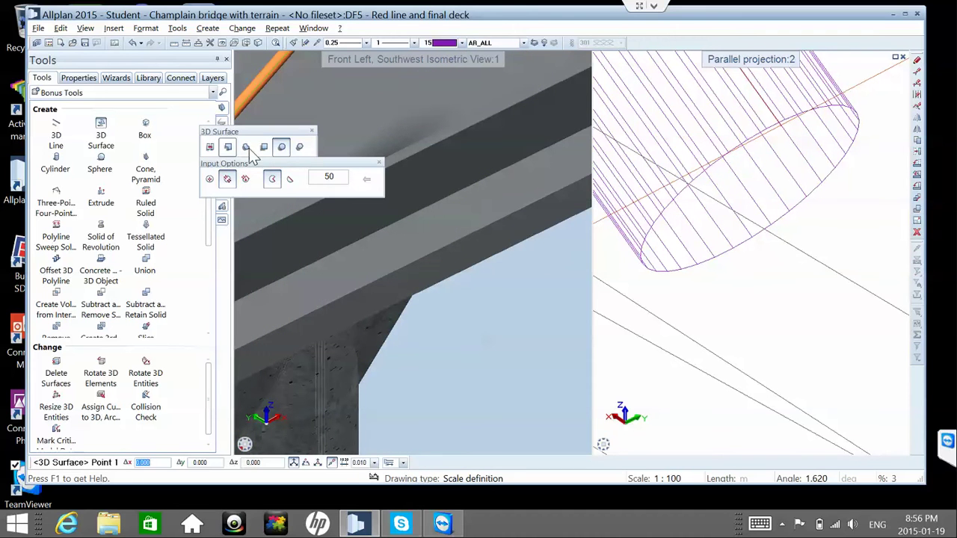
click(247, 179)
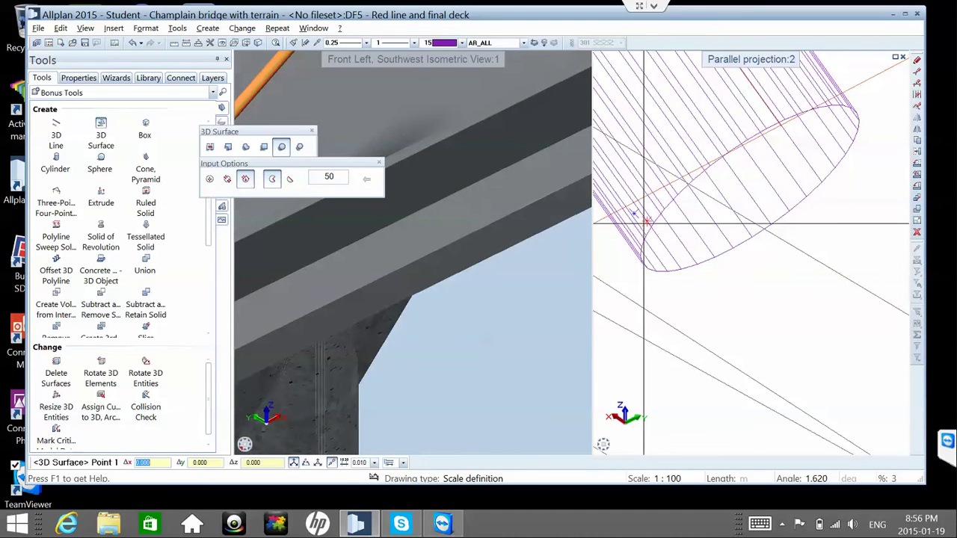
click(653, 222)
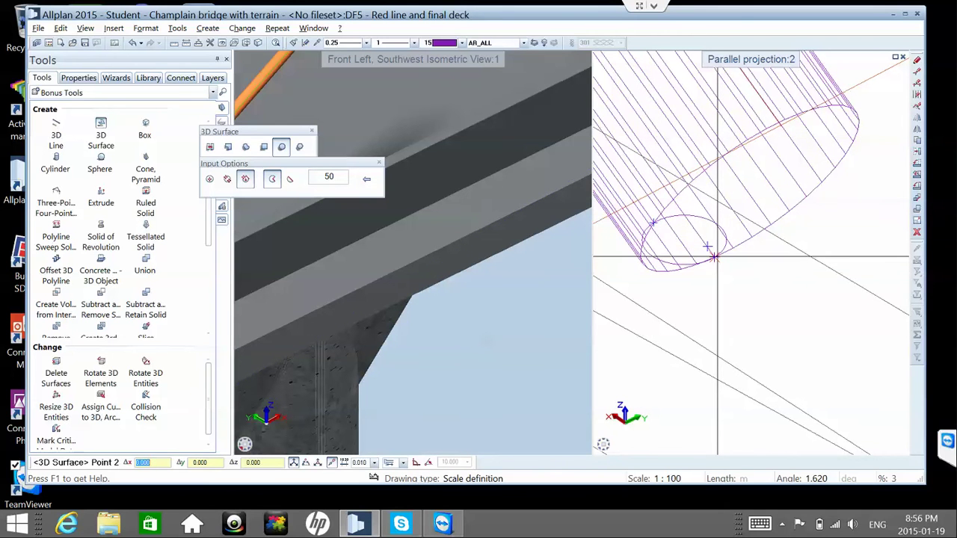
click(716, 257)
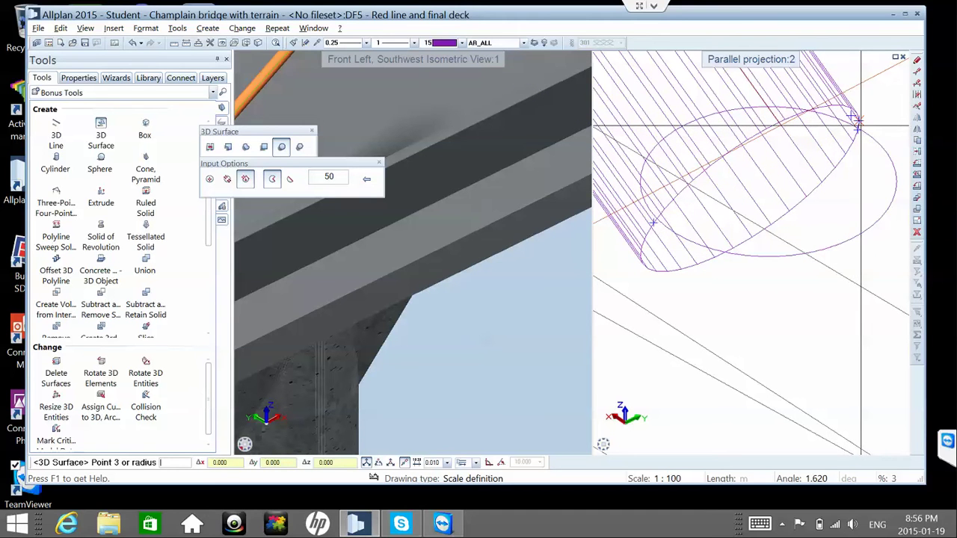
click(849, 107)
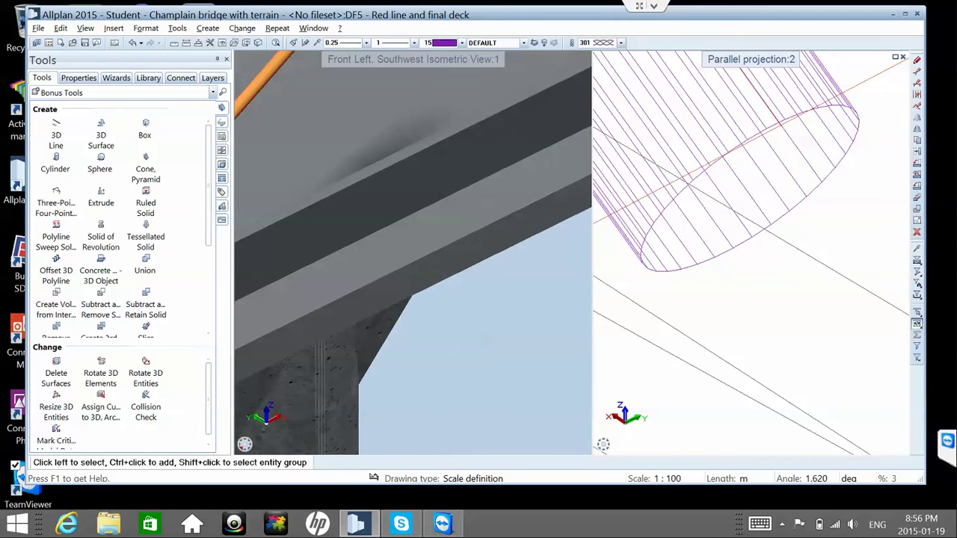
- Isolate the cable in the parallel projection with Element Selection and bring its lower end into view
mouse_move(671, 445)
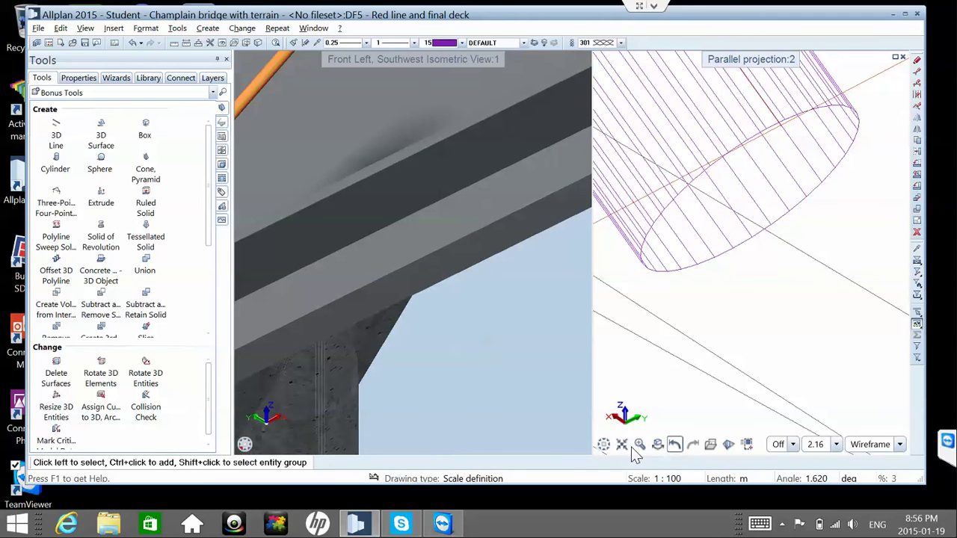
click(746, 446)
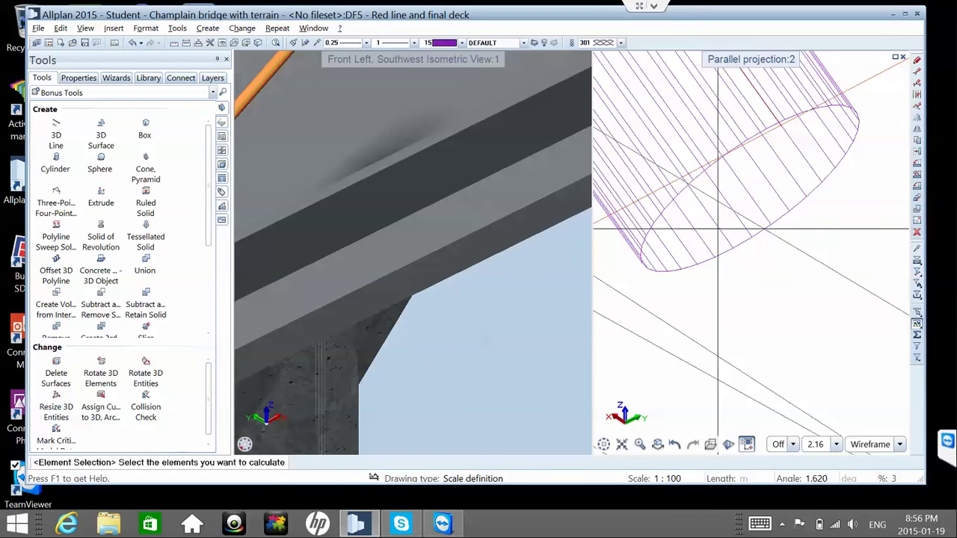
click(719, 246)
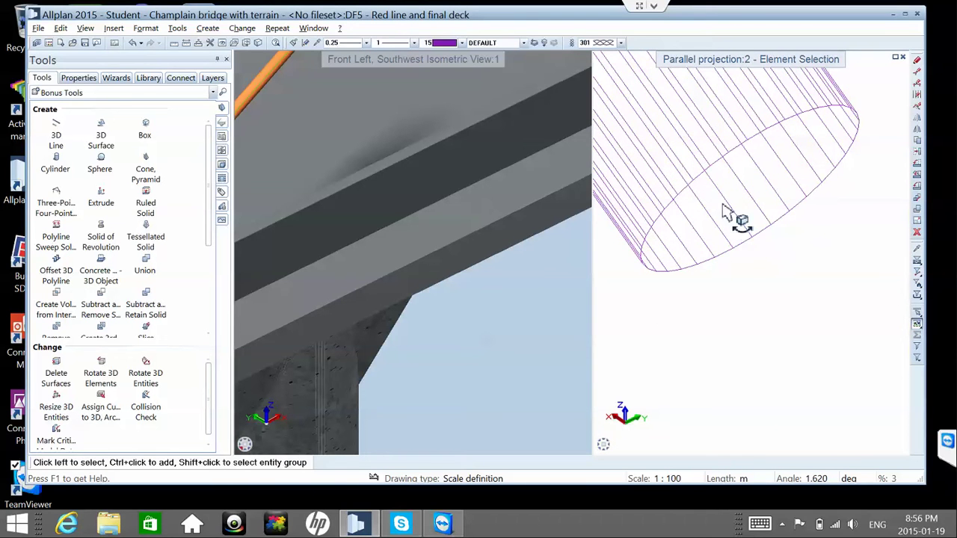
mouse_move(729, 210)
mouse_down()
mouse_move(740, 221)
mouse_move(737, 208)
mouse_up()
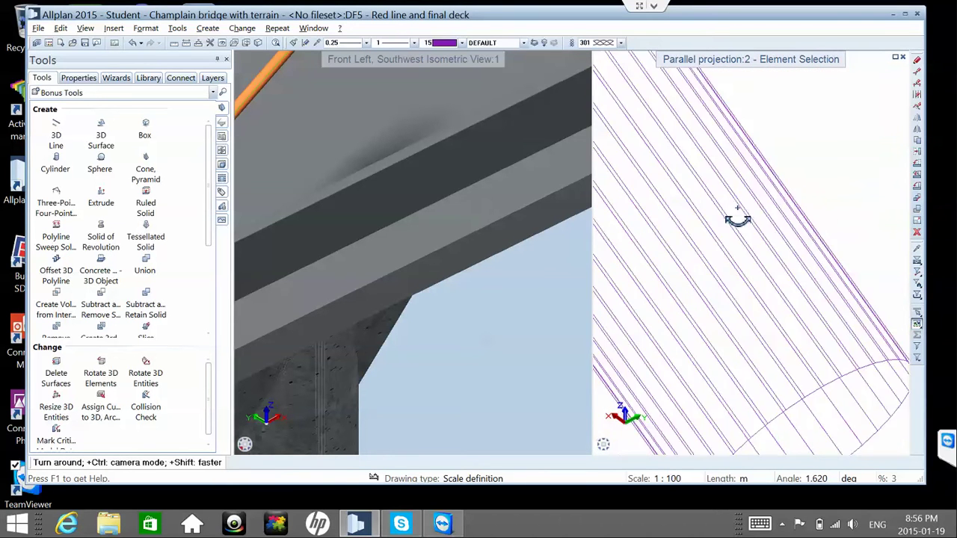
middle_drag(737, 208, 743, 222)
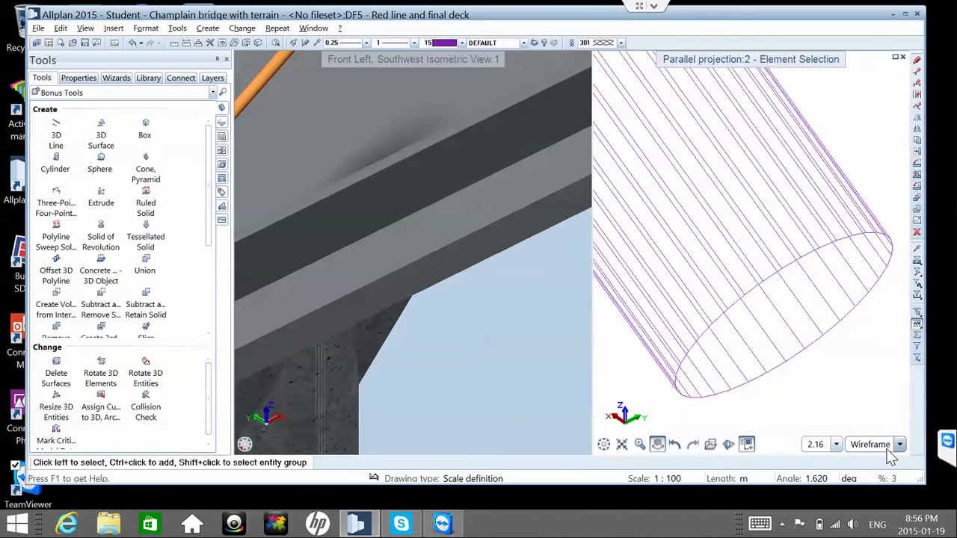
- Switch the isolated cable's view type to Animation and orbit around the shaded cable
click(896, 449)
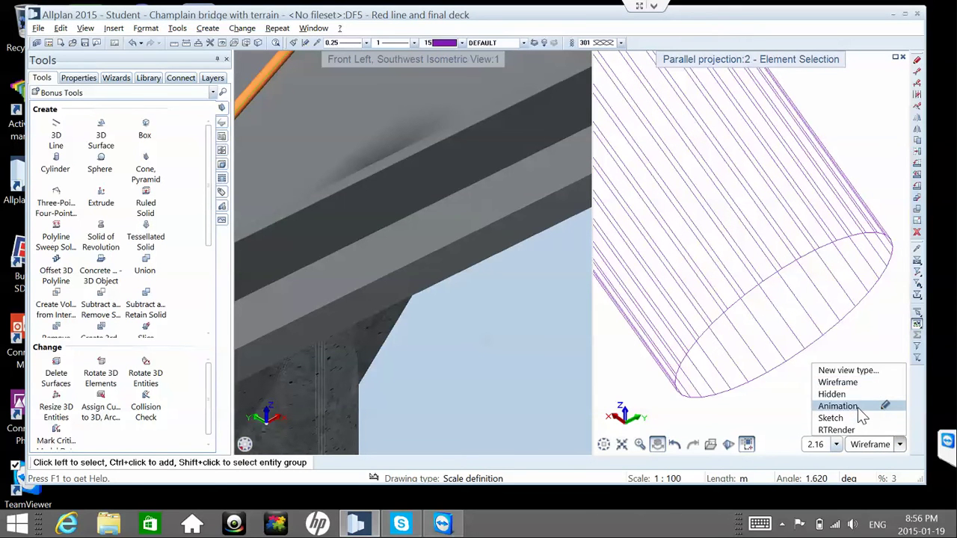
click(859, 410)
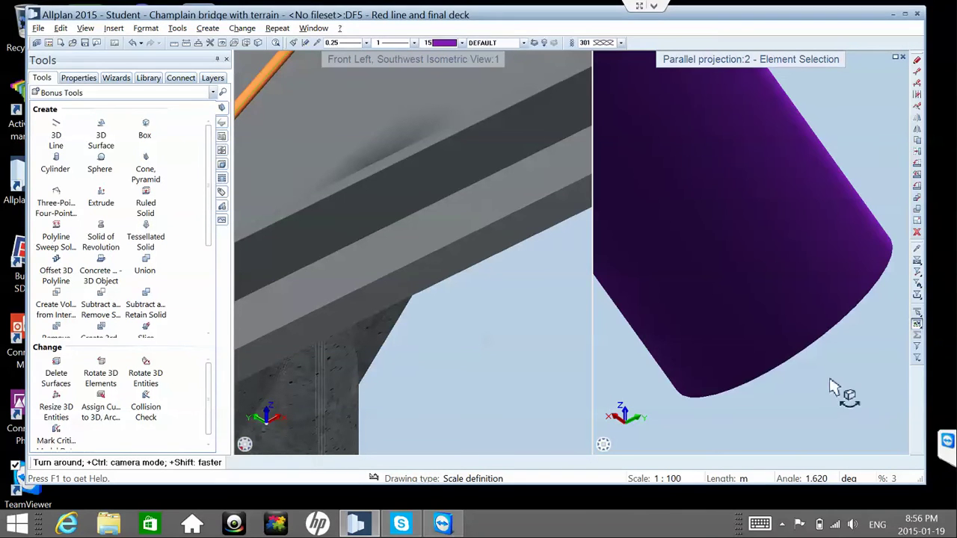
drag(832, 386, 804, 366)
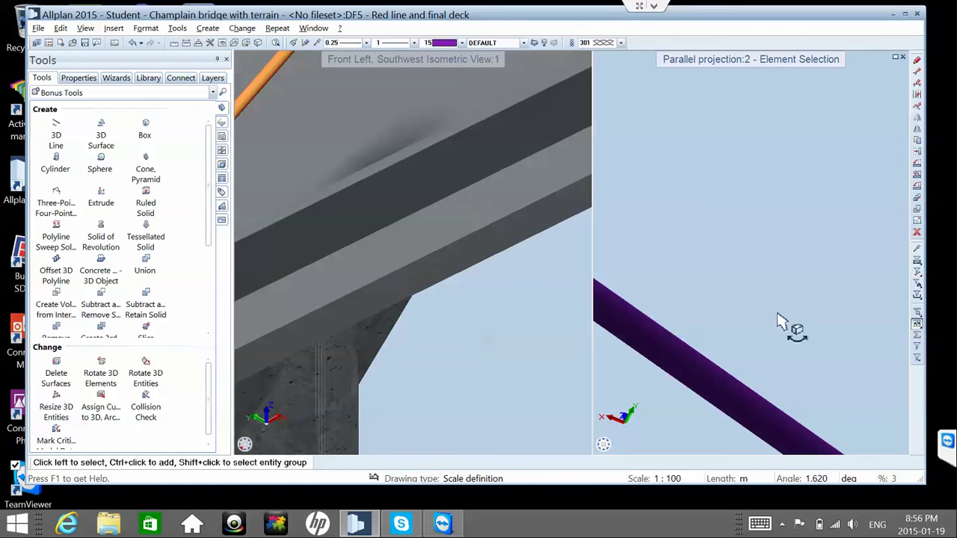
- Examine the lower end of the shaded cable, and switch the isolated view to the Wireframe view type
scroll(722, 243, down, 5)
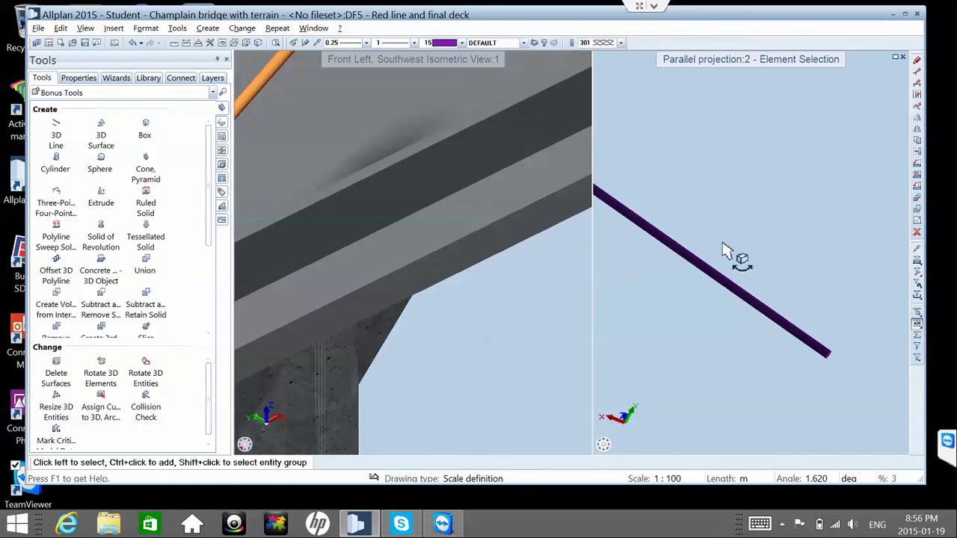
scroll(857, 366, up, 5)
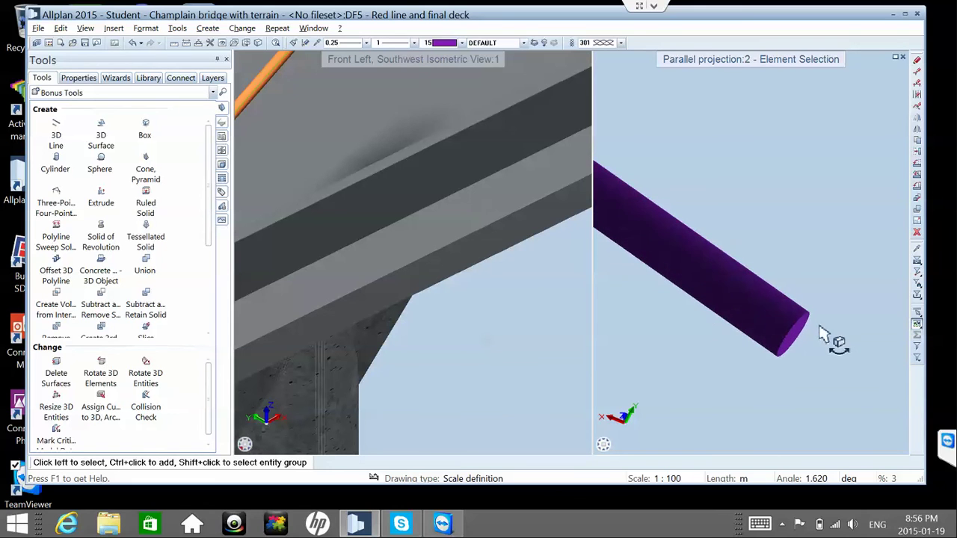
scroll(796, 349, up, 2)
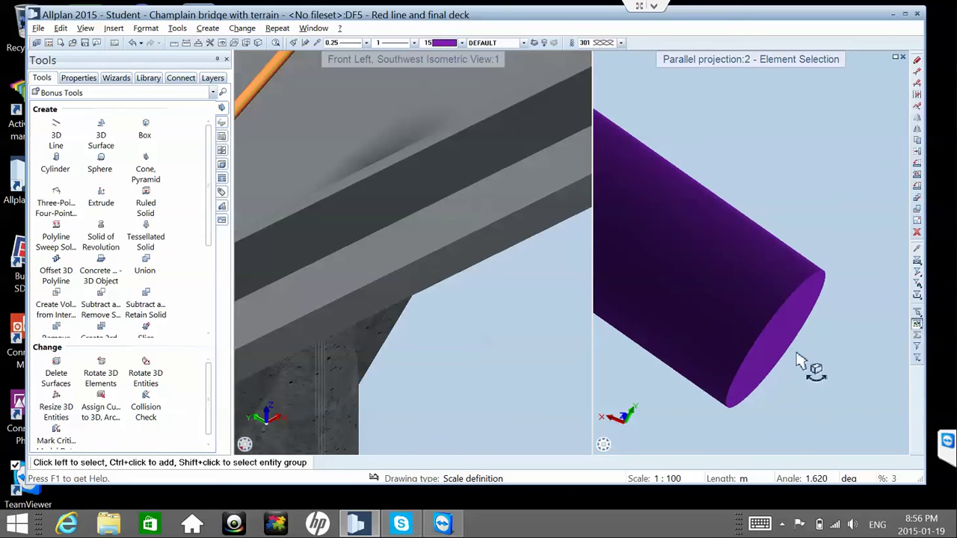
drag(792, 345, 789, 339)
scroll(790, 340, down, 1)
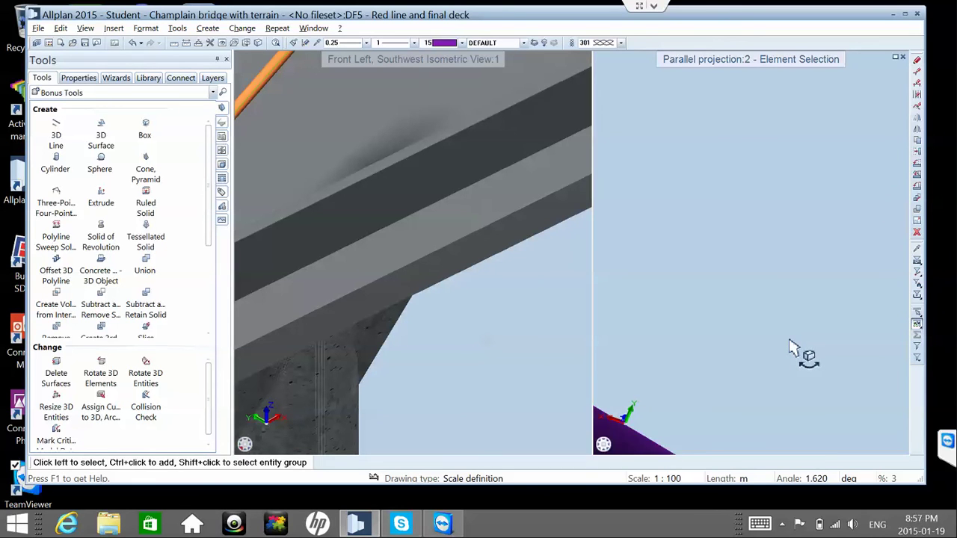
middle_drag(790, 346, 801, 420)
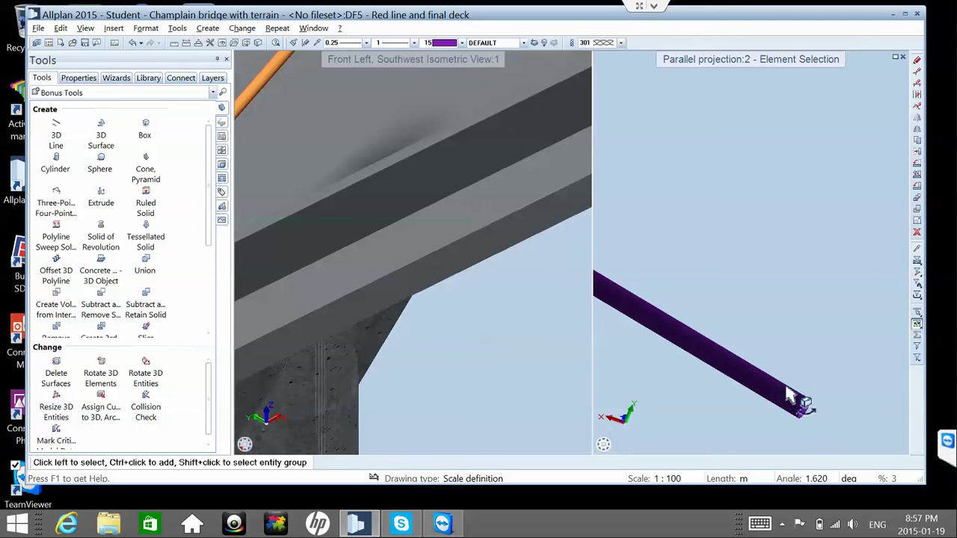
middle_drag(786, 388, 824, 425)
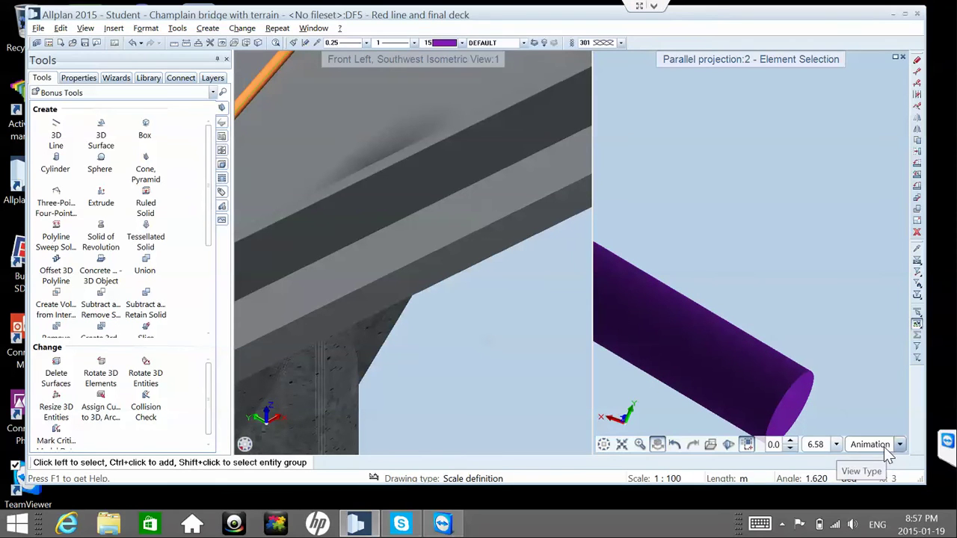
click(883, 447)
click(863, 383)
click(101, 196)
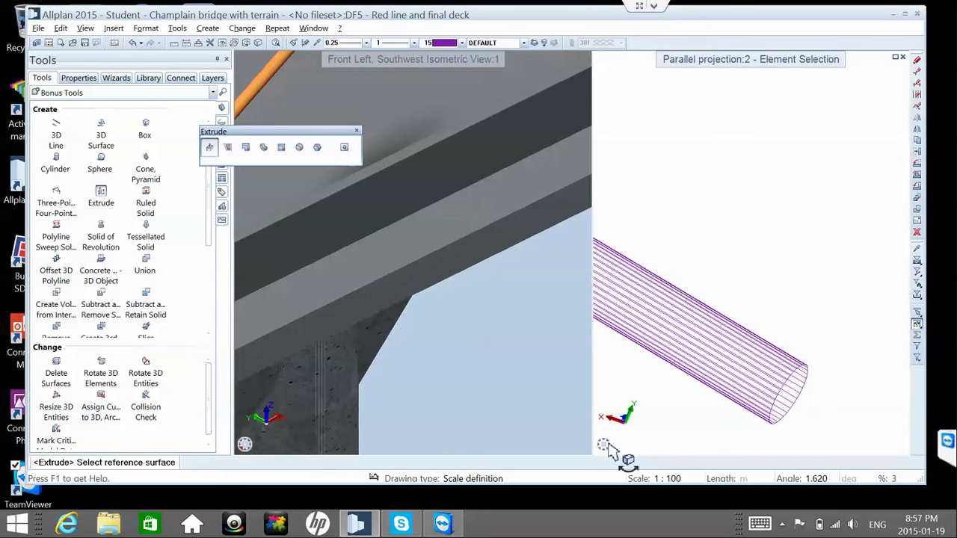
mouse_move(609, 444)
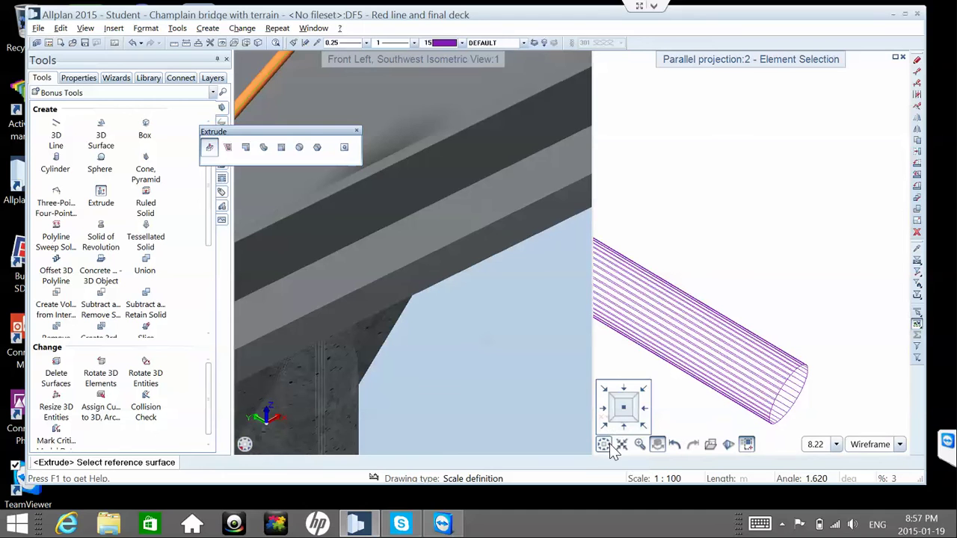
click(663, 447)
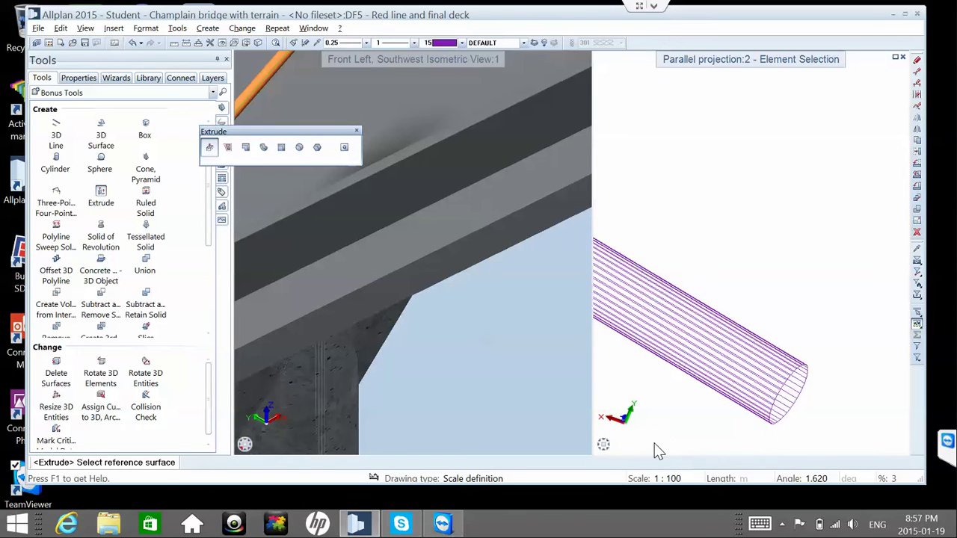
mouse_move(658, 444)
key(Escape)
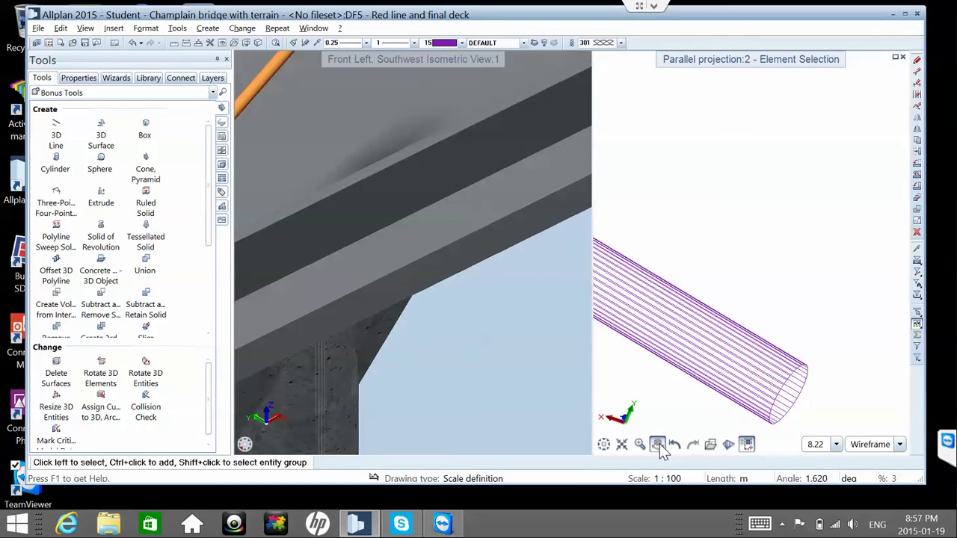
- Orbit the wireframe cable to expose its lower end face, and turn off Element Selection to show the whole model
click(658, 444)
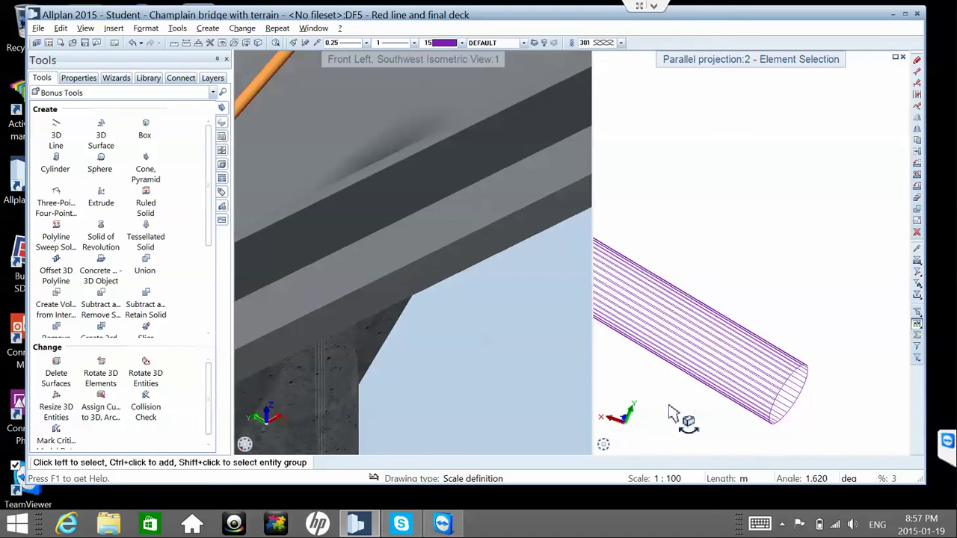
mouse_move(786, 436)
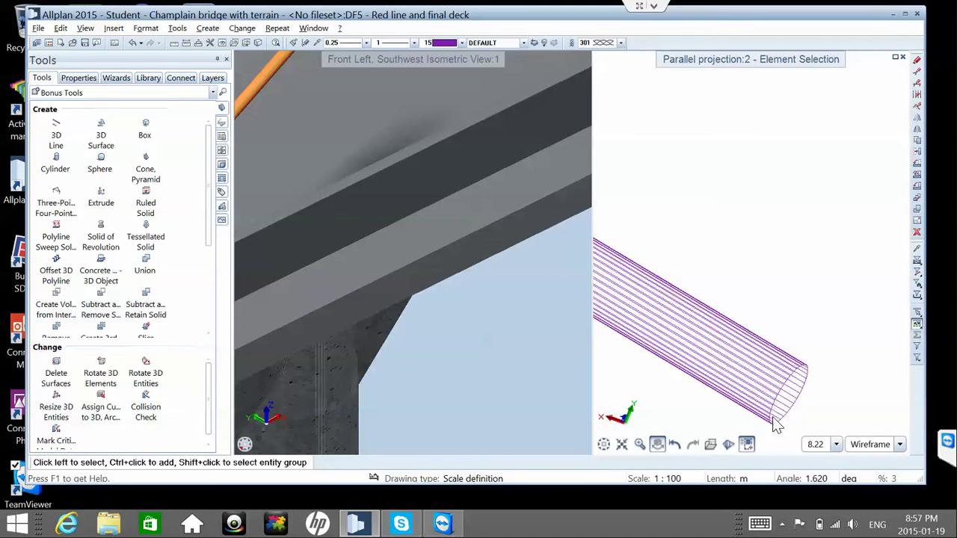
drag(785, 407, 757, 351)
scroll(756, 350, down, 3)
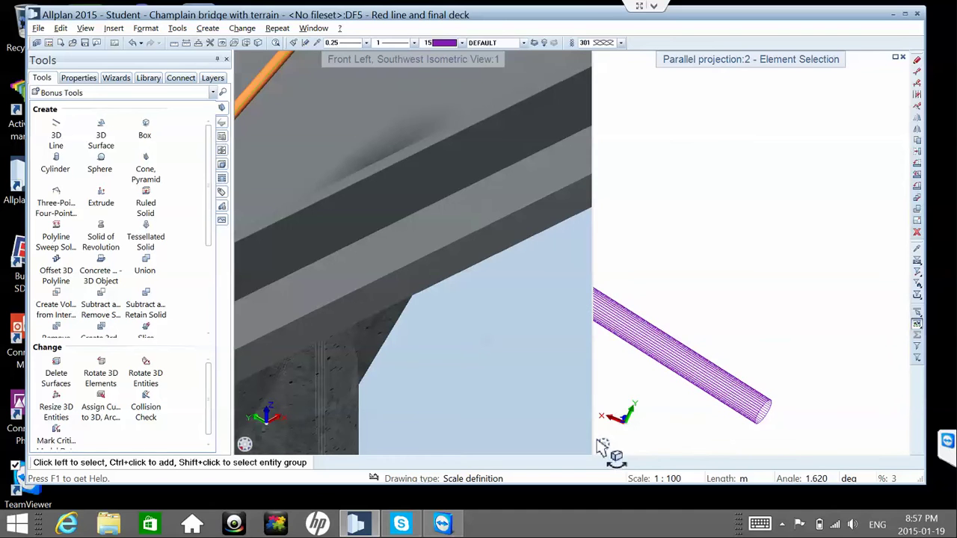
mouse_move(604, 444)
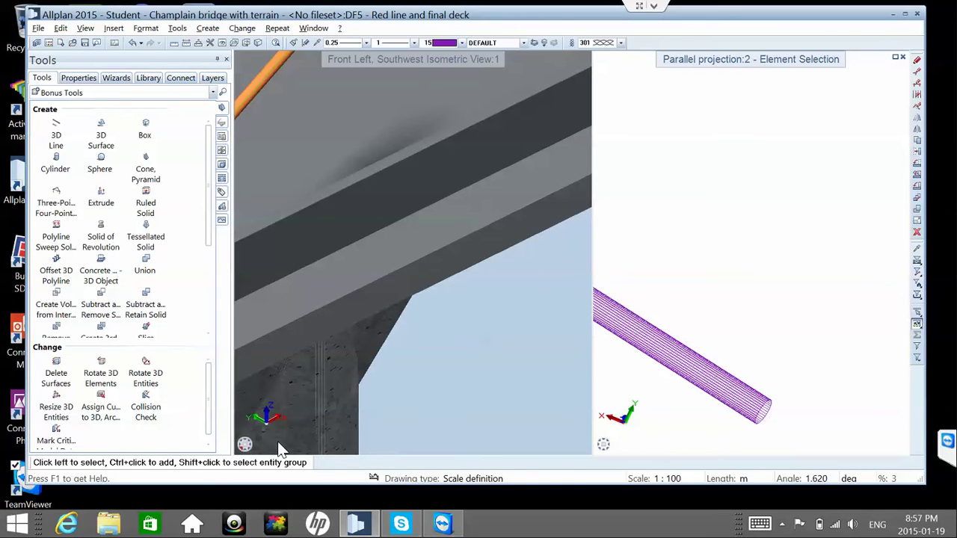
scroll(790, 427, up, 2)
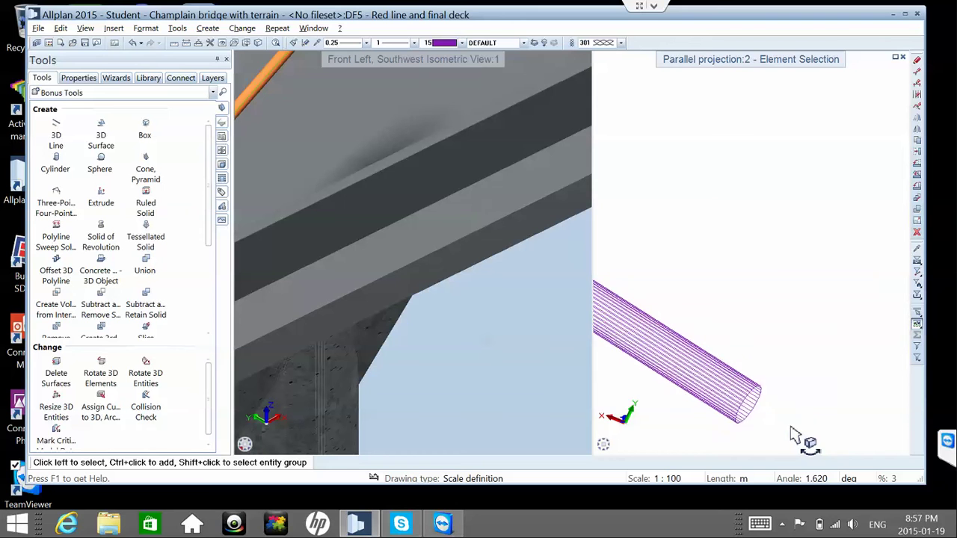
mouse_move(771, 412)
mouse_down()
mouse_move(778, 414)
mouse_move(758, 396)
mouse_up()
scroll(720, 373, down, 3)
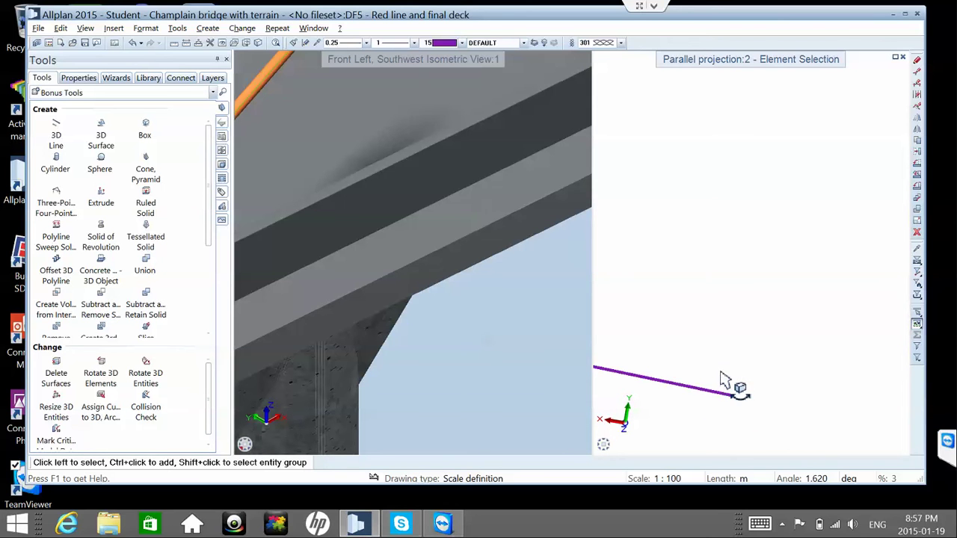
scroll(731, 393, up, 3)
drag(711, 409, 705, 395)
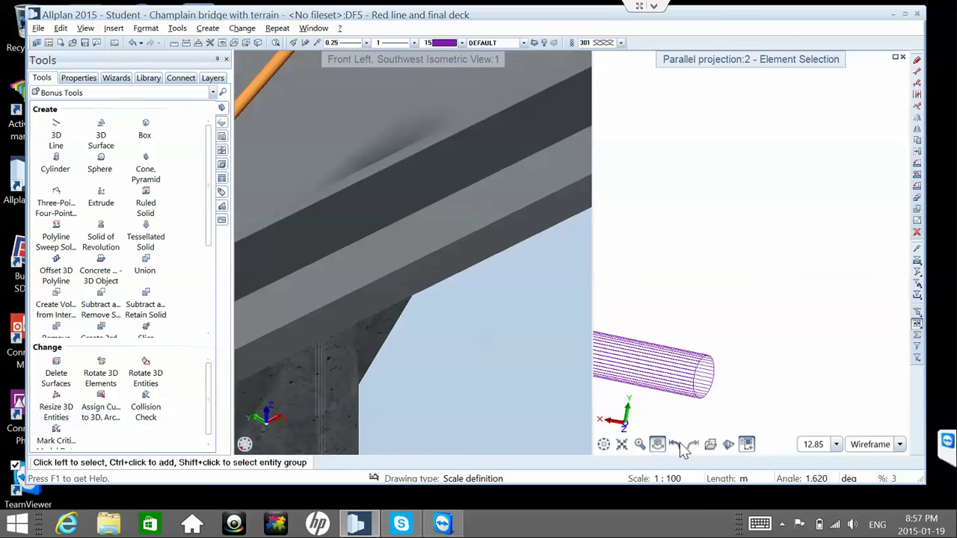
click(748, 444)
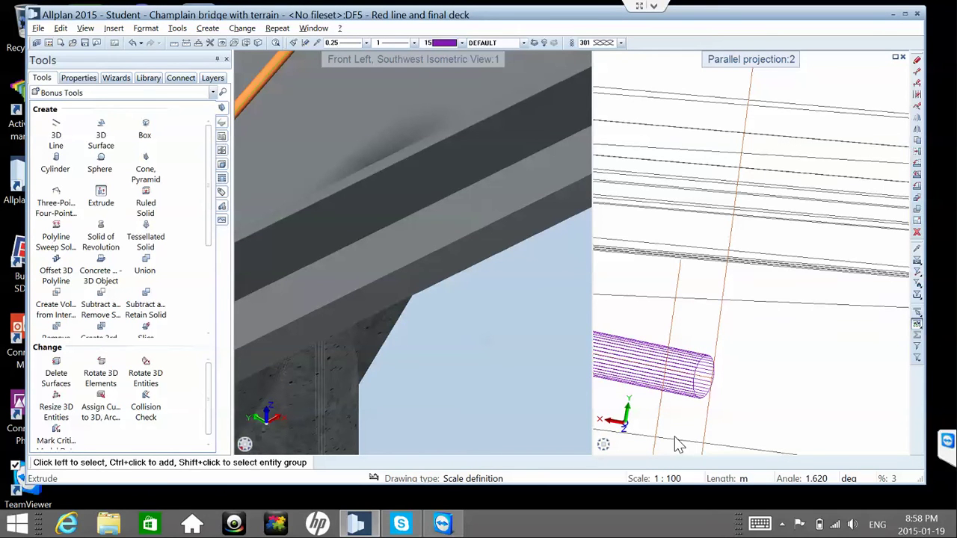
- Try to extrude the circular face at the cable's lower end outward in the parallel projection
click(101, 193)
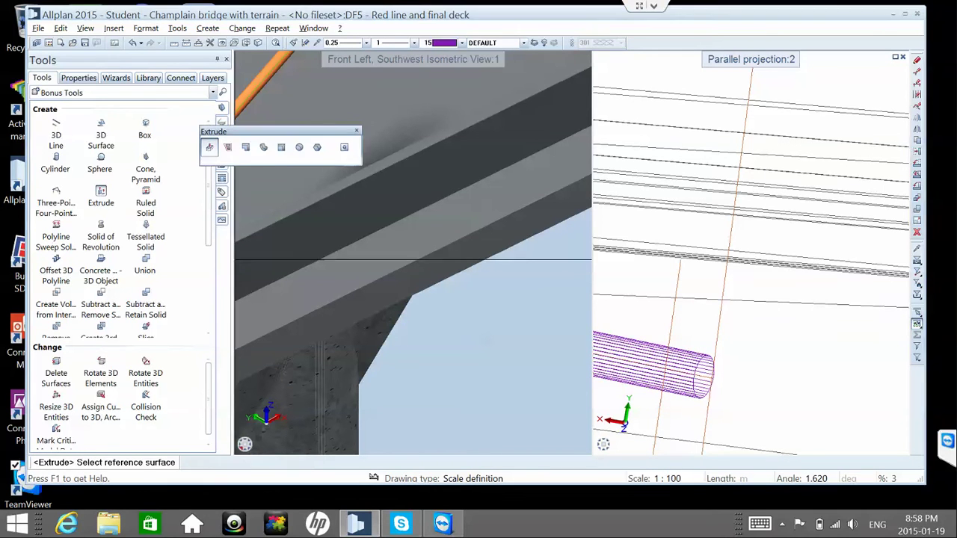
click(702, 378)
scroll(802, 396, down, 8)
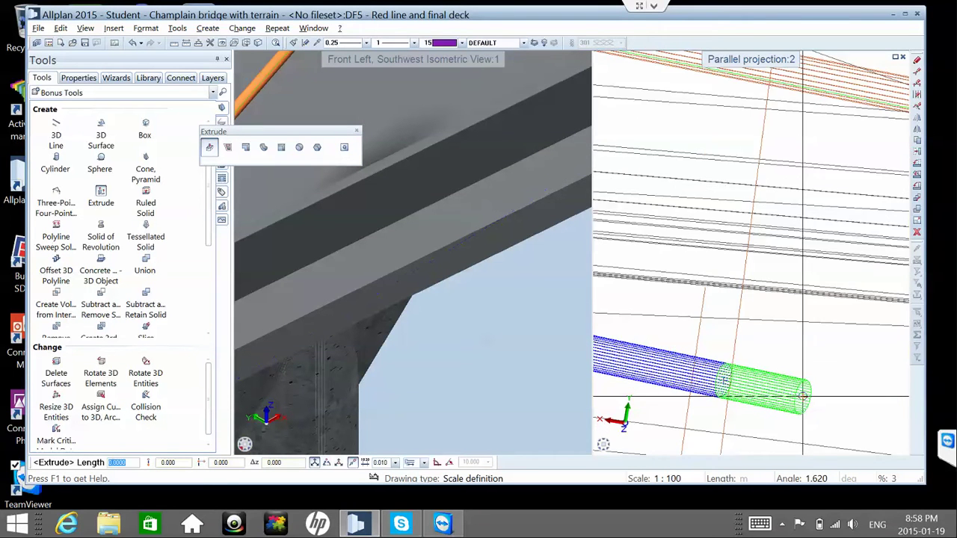
scroll(803, 396, down, 5)
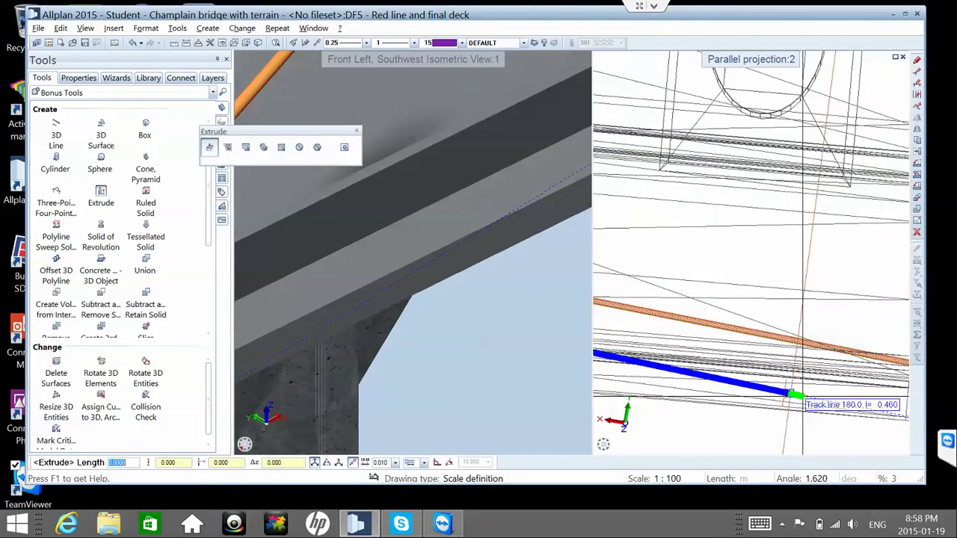
key(Down)
key(Down)
key(Down)
key(Down)
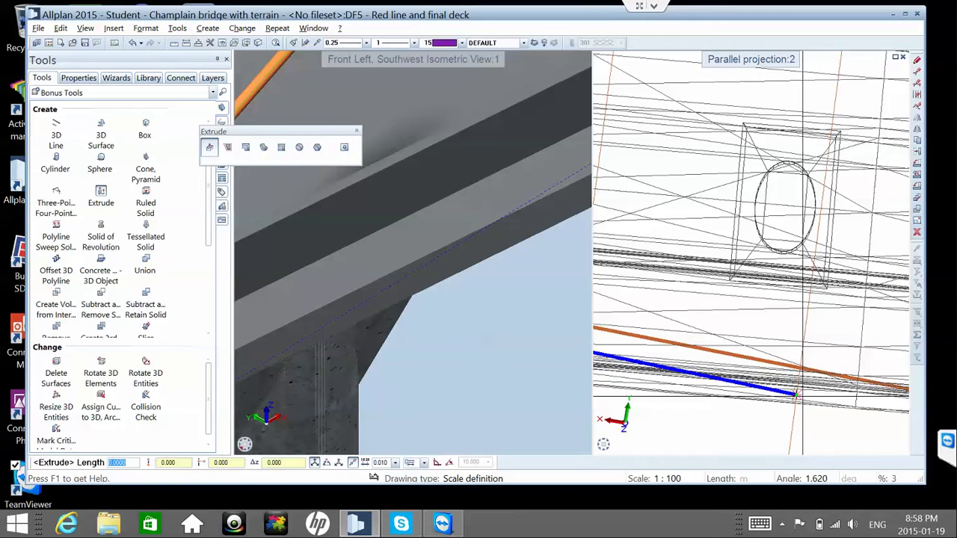
scroll(794, 398, up, 4)
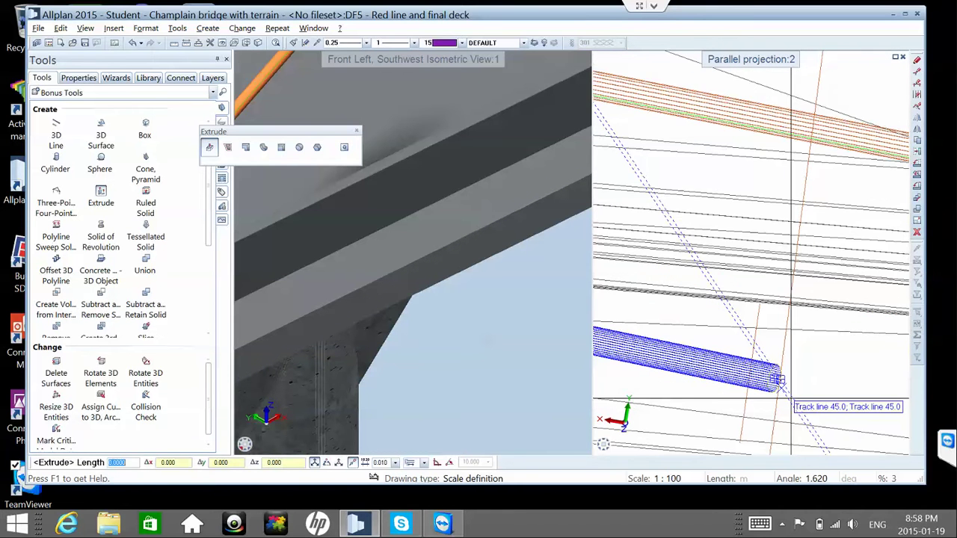
click(790, 394)
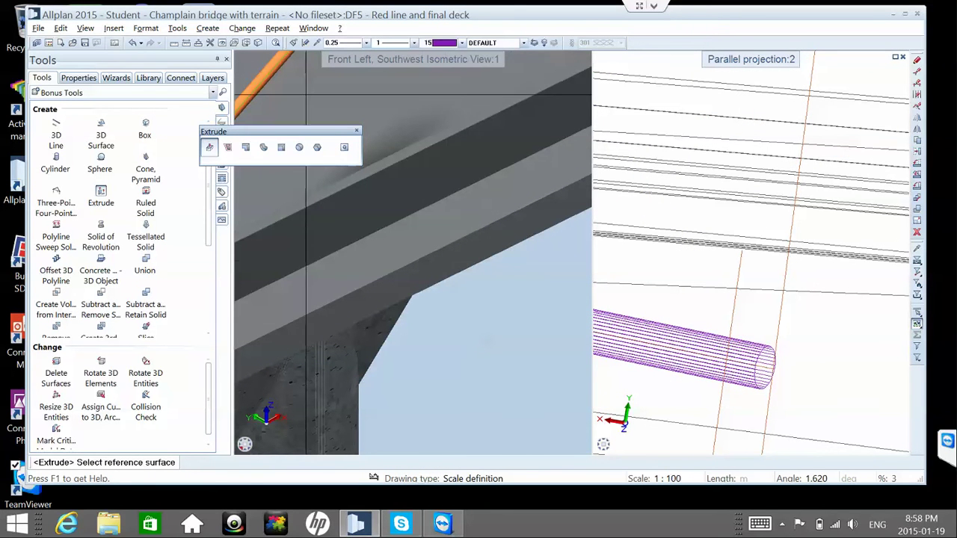
- Start an Extrude Circle on the cable's lower end face, centring the circle at the midpoint between two opposite rim points
click(299, 148)
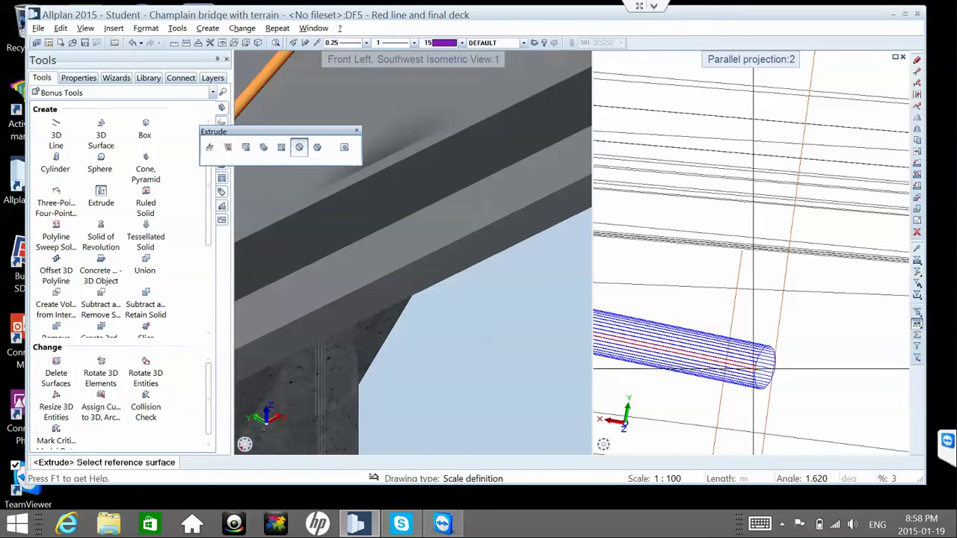
click(762, 368)
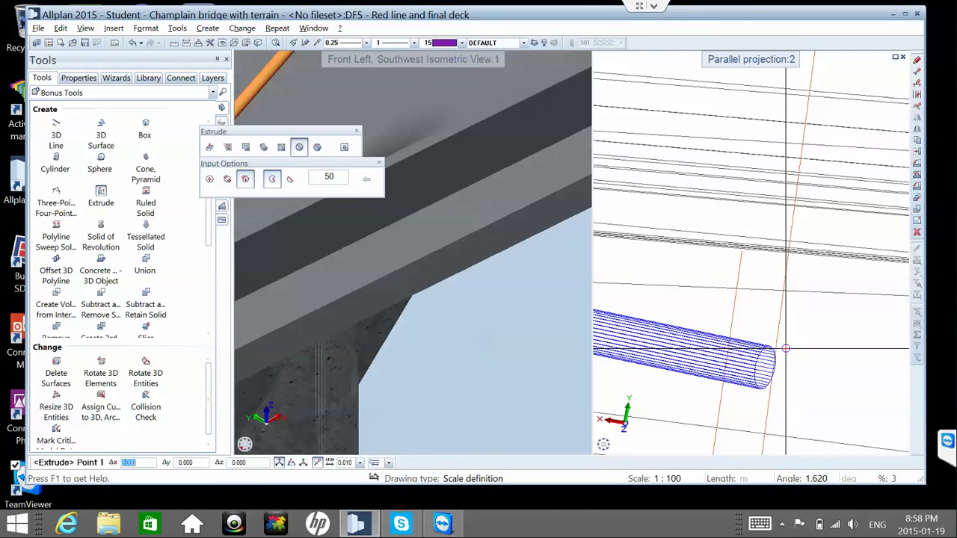
click(210, 180)
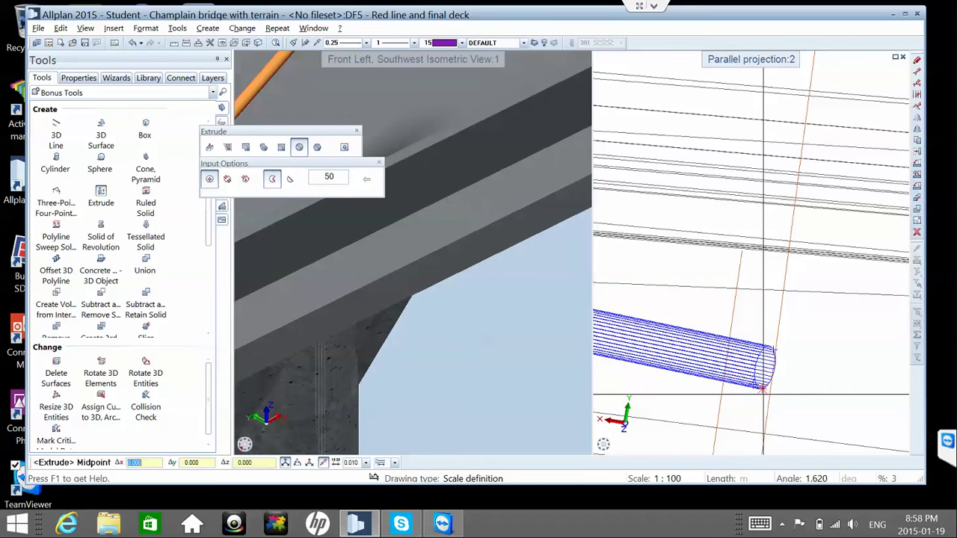
scroll(763, 374, up, 4)
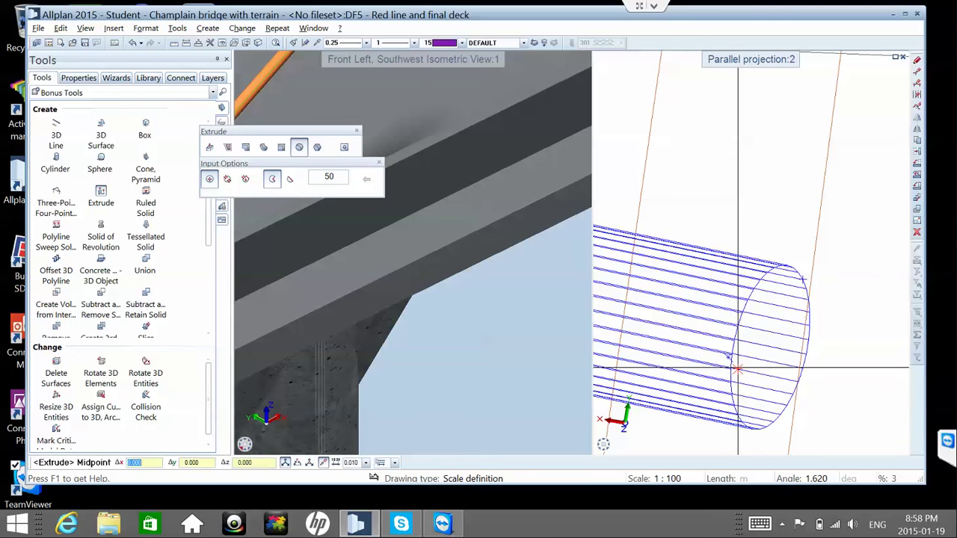
right_click(734, 374)
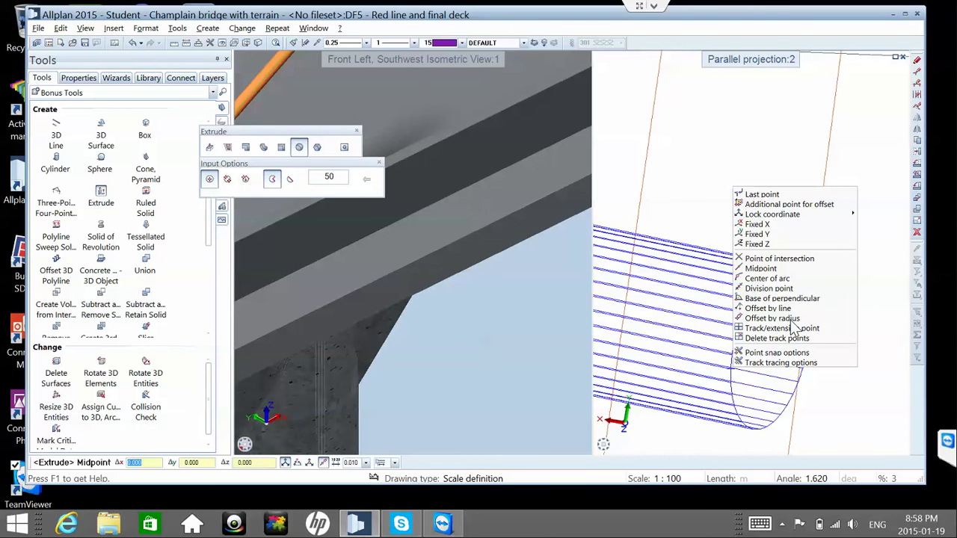
click(803, 268)
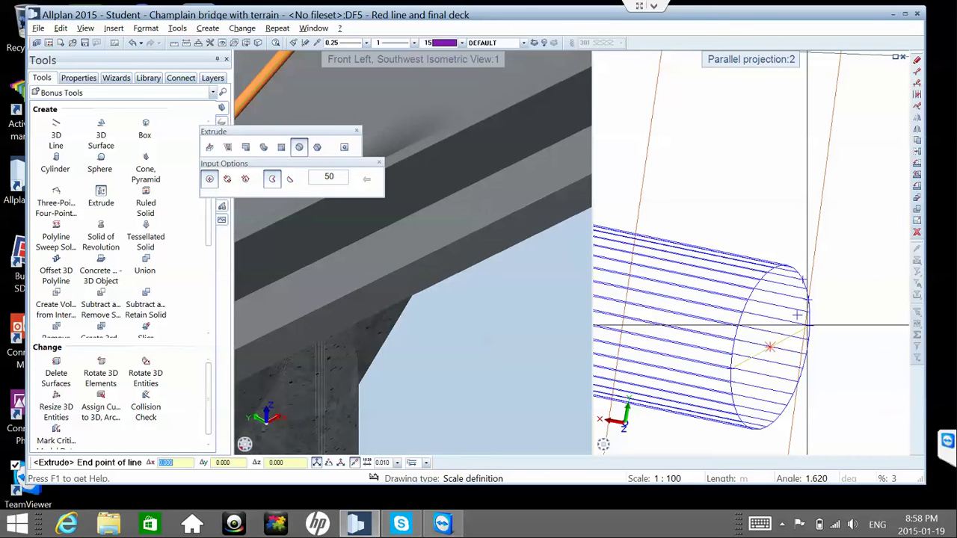
click(807, 325)
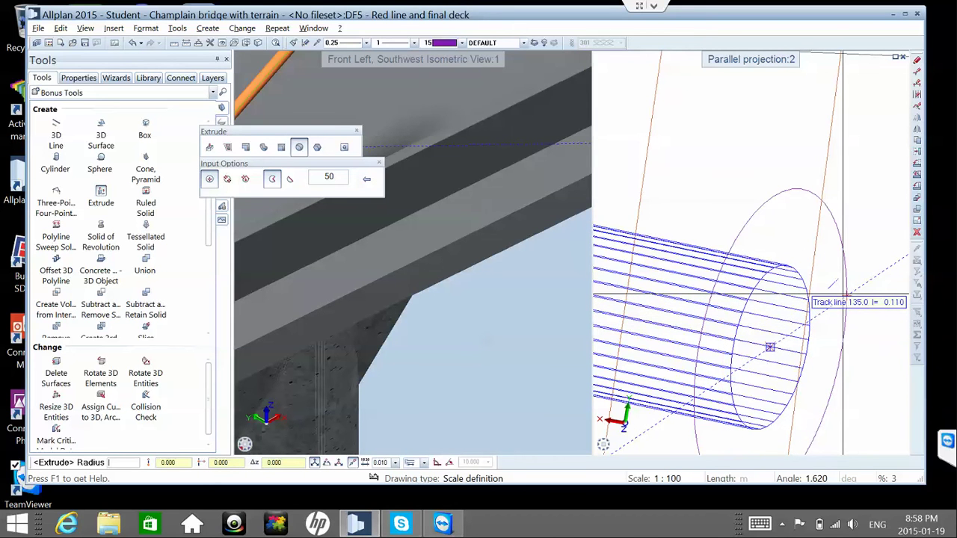
- Set the circle's radius to 0.2 m and pick its starting point to complete the full circle on the cable's lower end face
text(0.5)
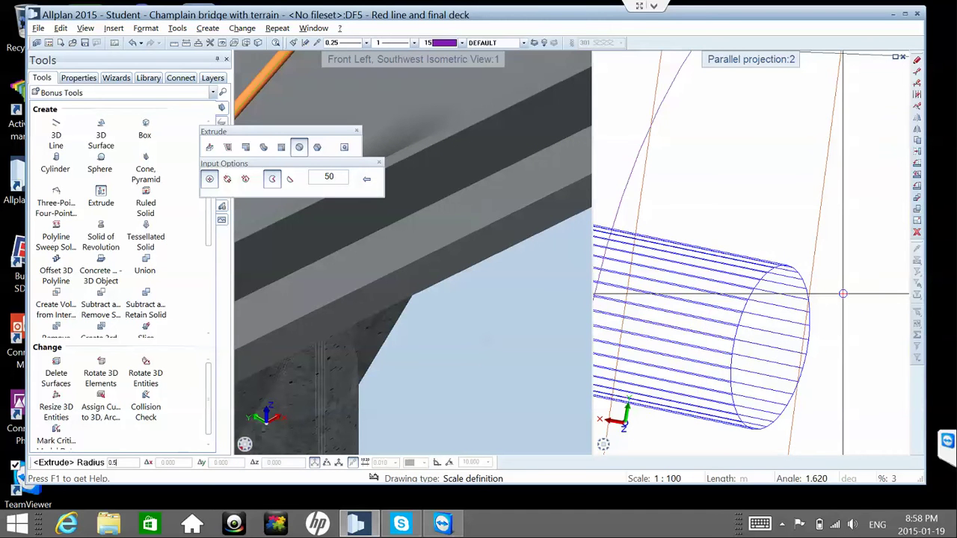
scroll(842, 294, down, 3)
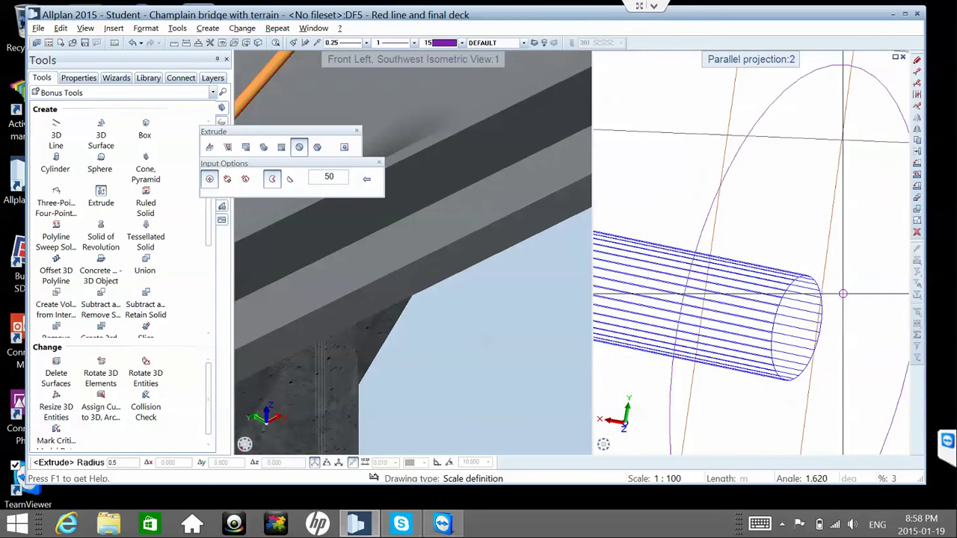
key(BackSpace)
text(1)
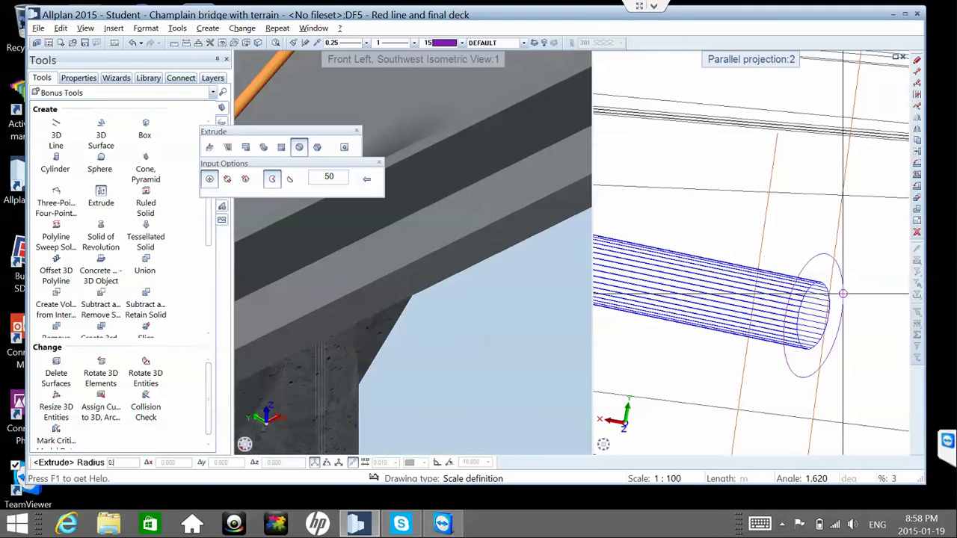
text(3)
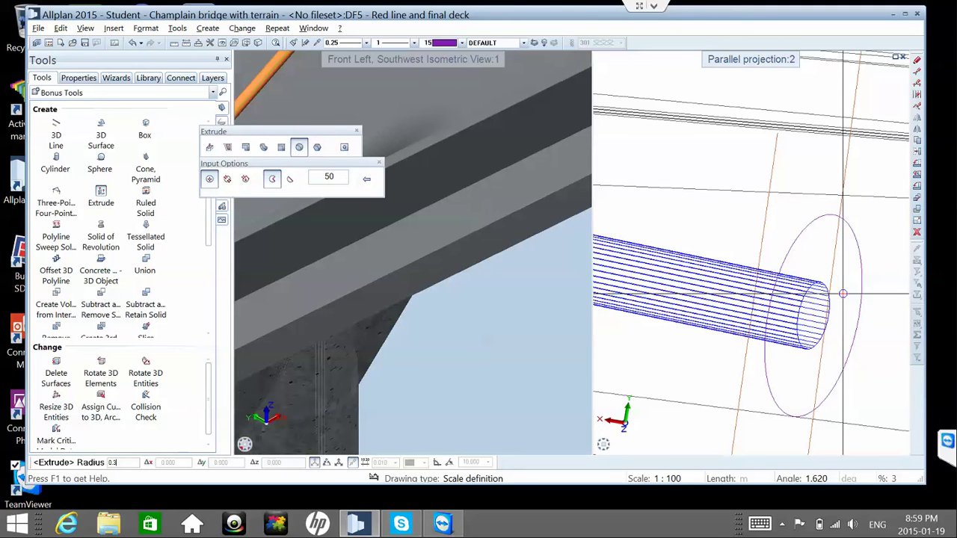
key(BackSpace)
text(25)
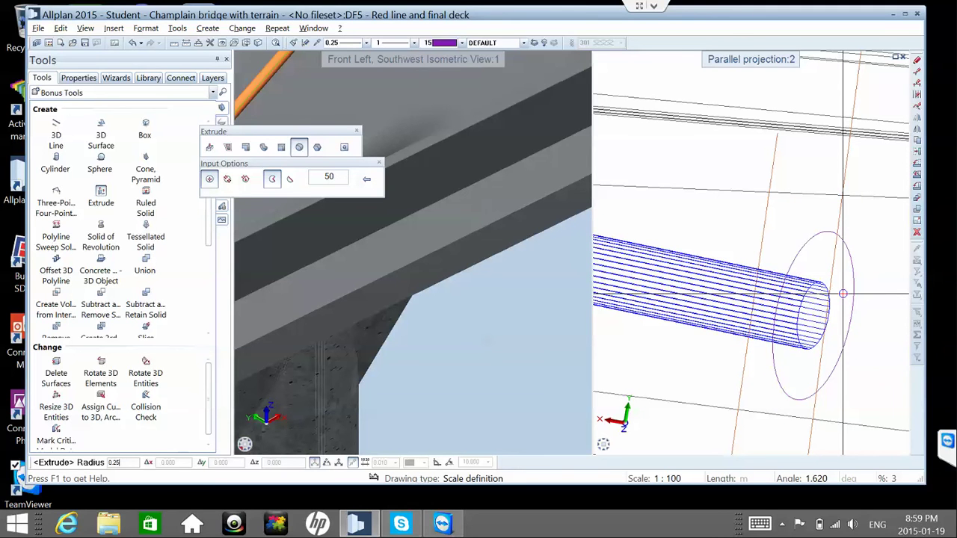
scroll(843, 294, down, 2)
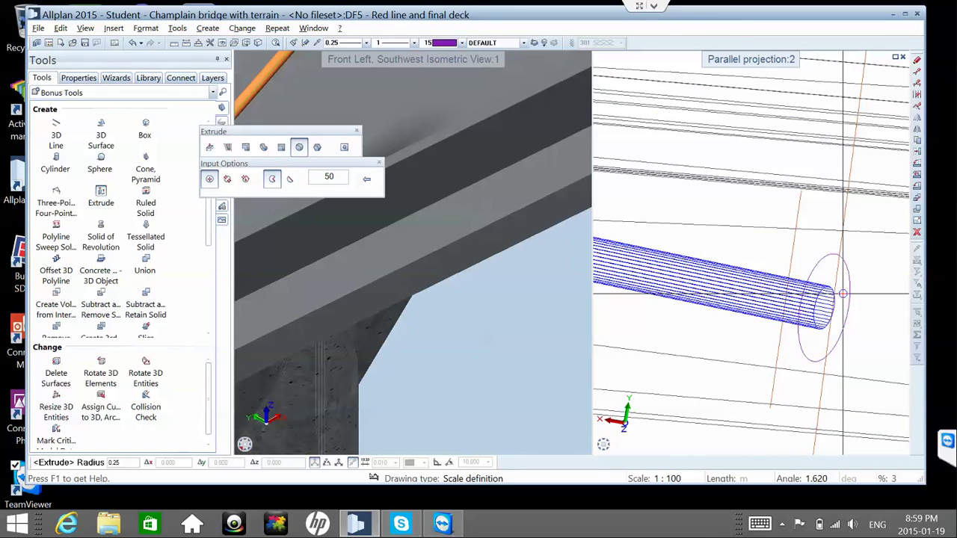
key(BackSpace)
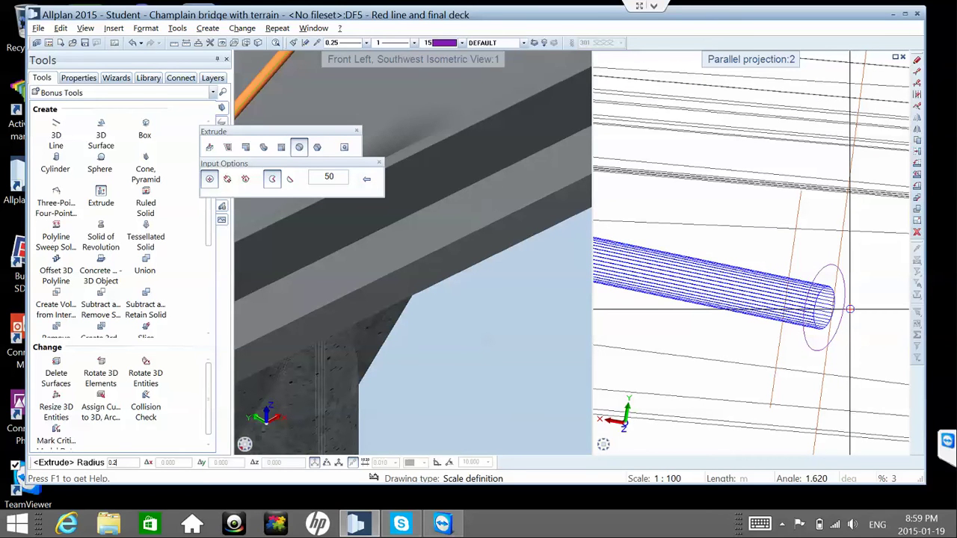
key(Return)
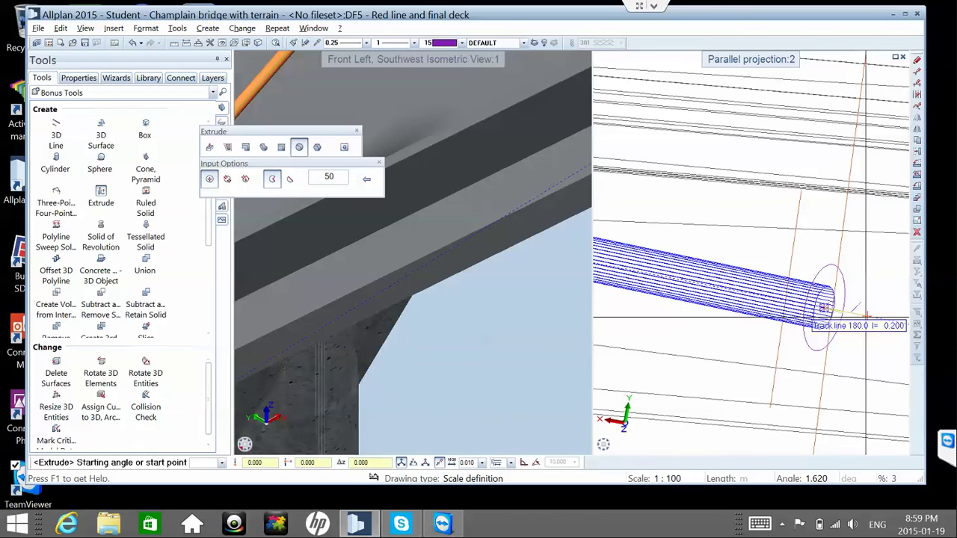
scroll(866, 318, up, 1)
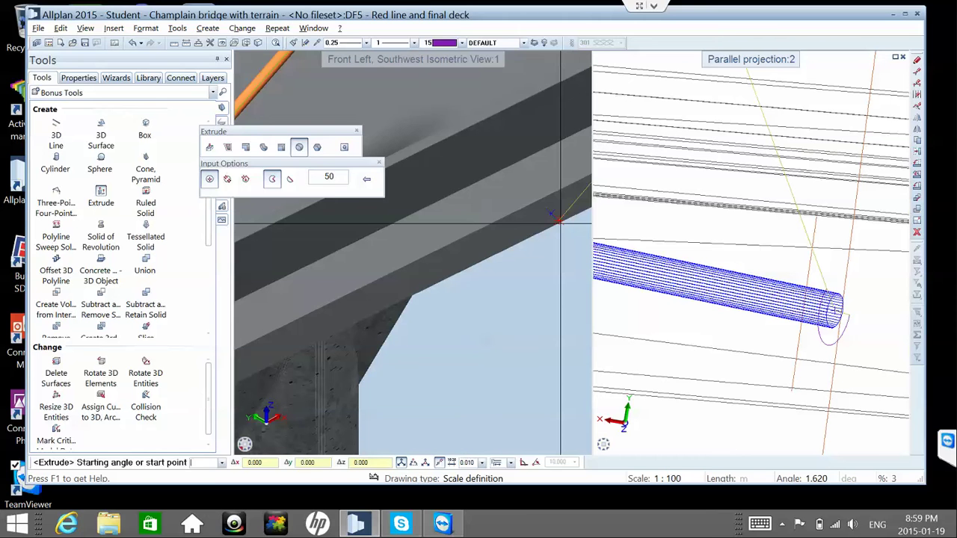
click(560, 221)
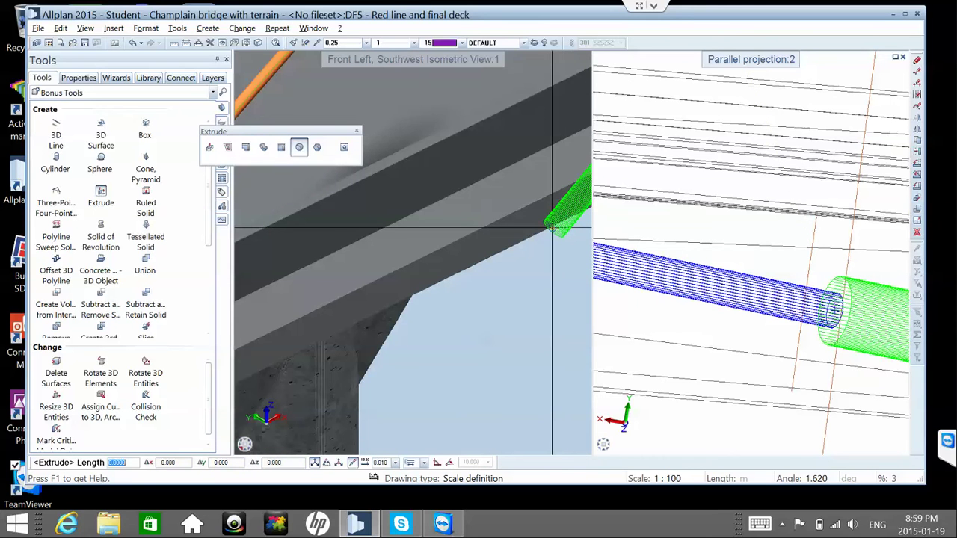
- Extrude the circle outward along the cable's axis into a cylindrical sleeve a little over 4 m long
scroll(557, 224, down, 4)
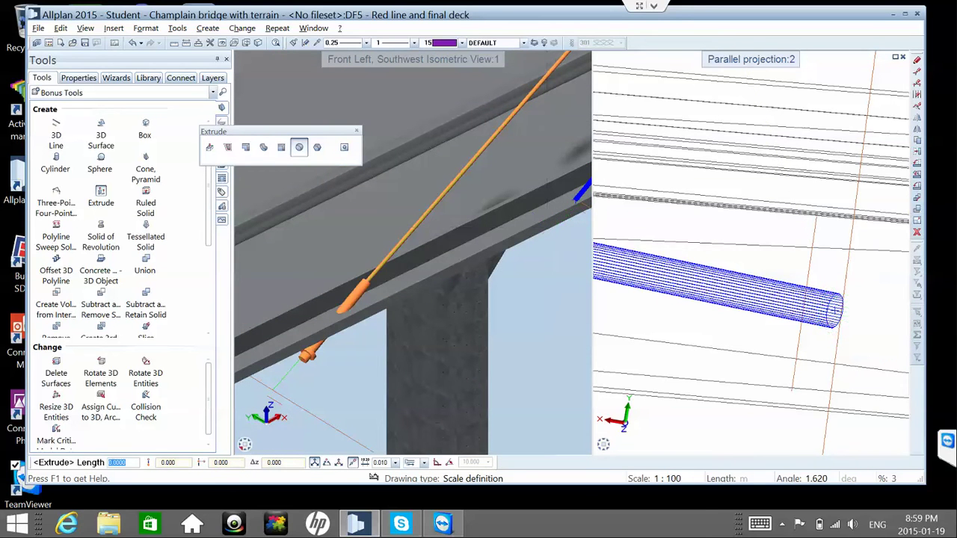
scroll(780, 254, down, 3)
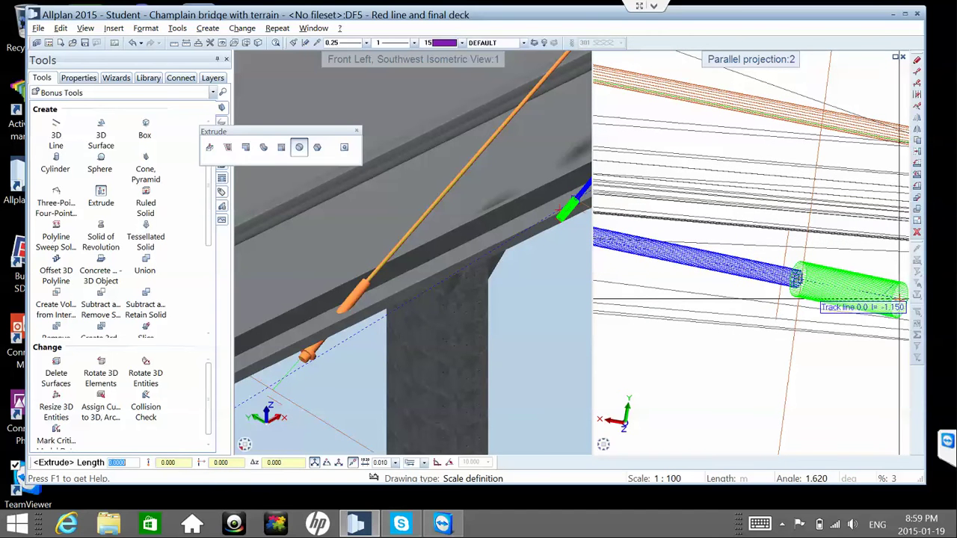
scroll(893, 297, down, 3)
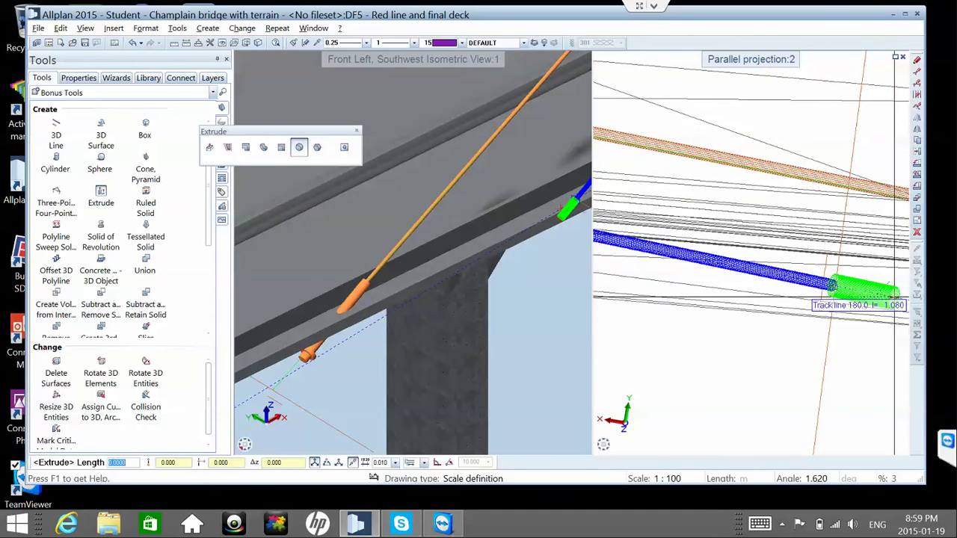
text(1.5)
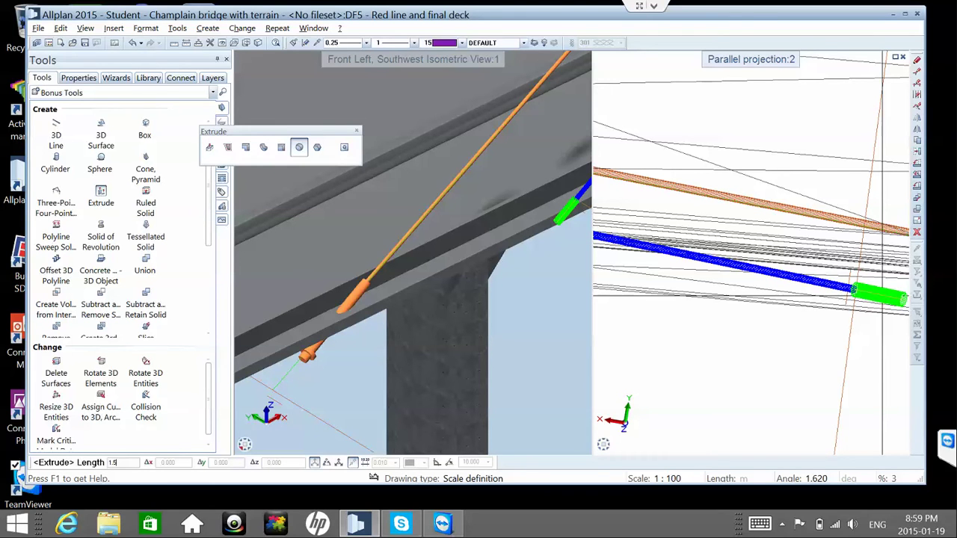
key(BackSpace)
key(BackSpace)
key(BackSpace)
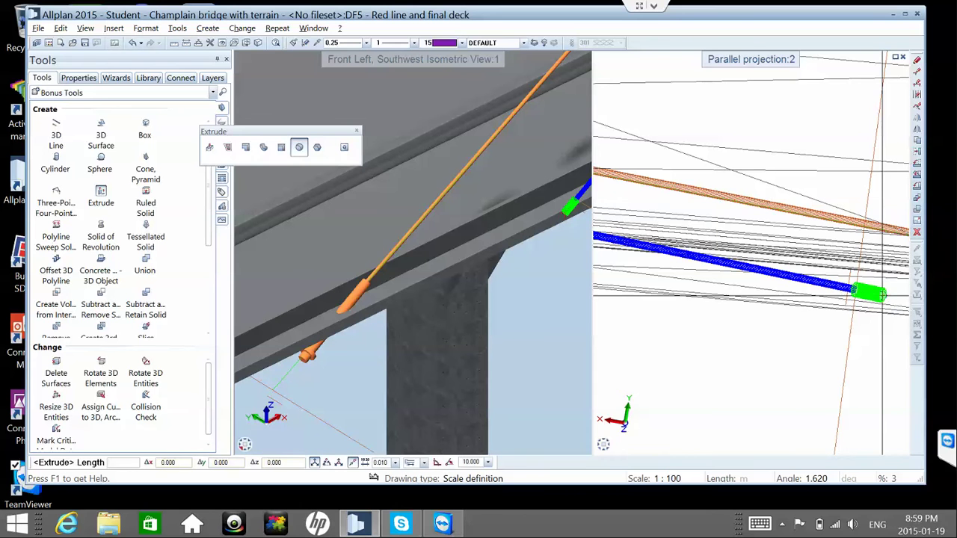
text(4.65)
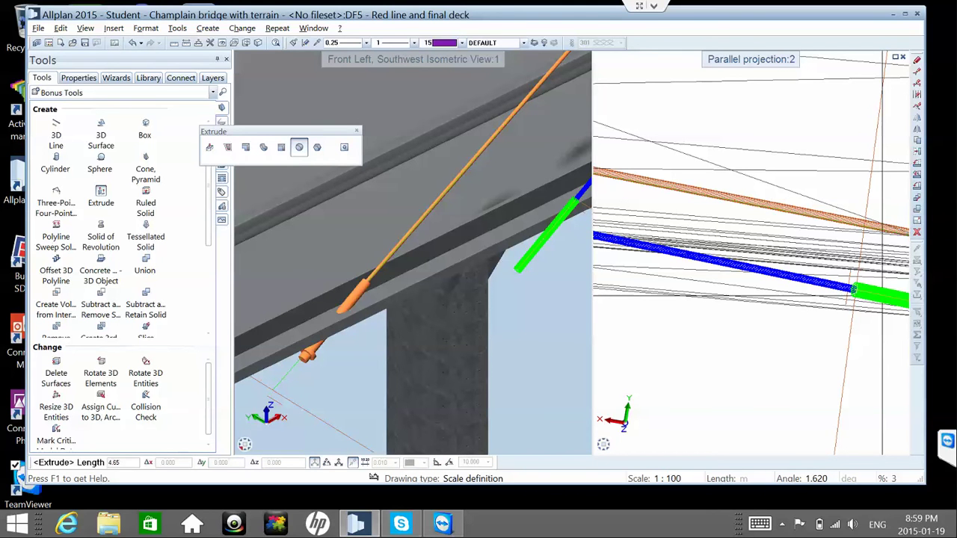
key(Return)
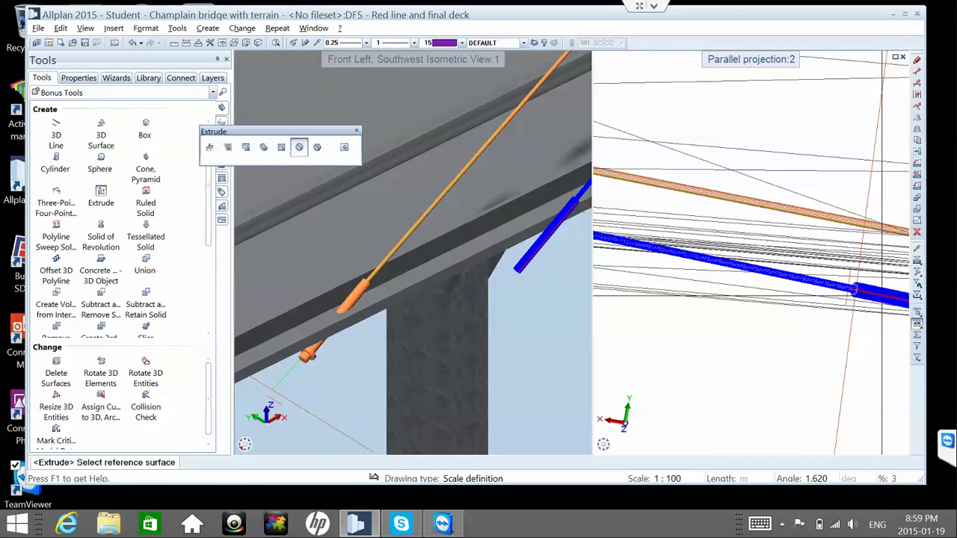
- Start an Extrude Rectangle on the lower end face of the new sleeve, using the input option that defines the rectangle from its midpoint
scroll(867, 299, down, 5)
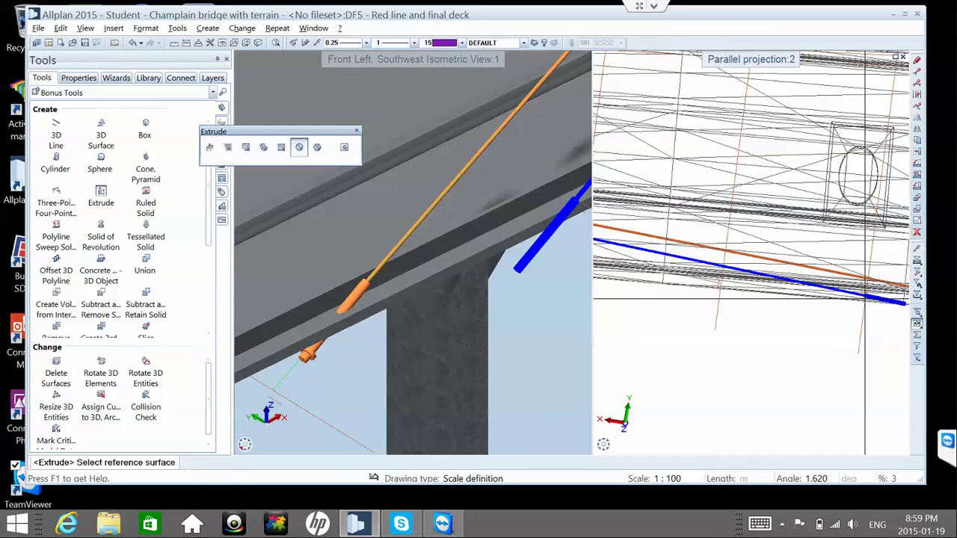
scroll(864, 299, down, 2)
mouse_move(867, 311)
middle_down()
mouse_move(827, 314)
mouse_move(861, 313)
middle_up()
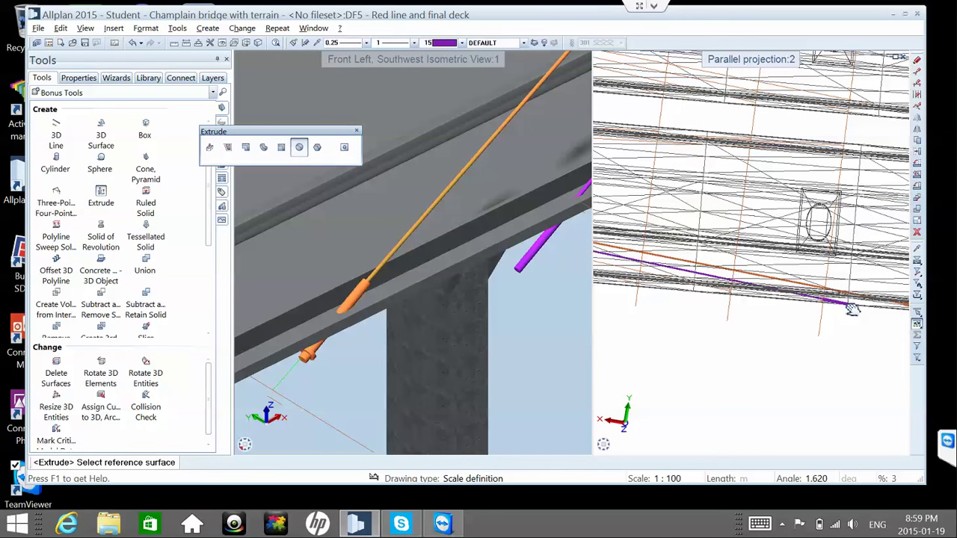
middle_drag(852, 309, 845, 308)
scroll(842, 302, up, 5)
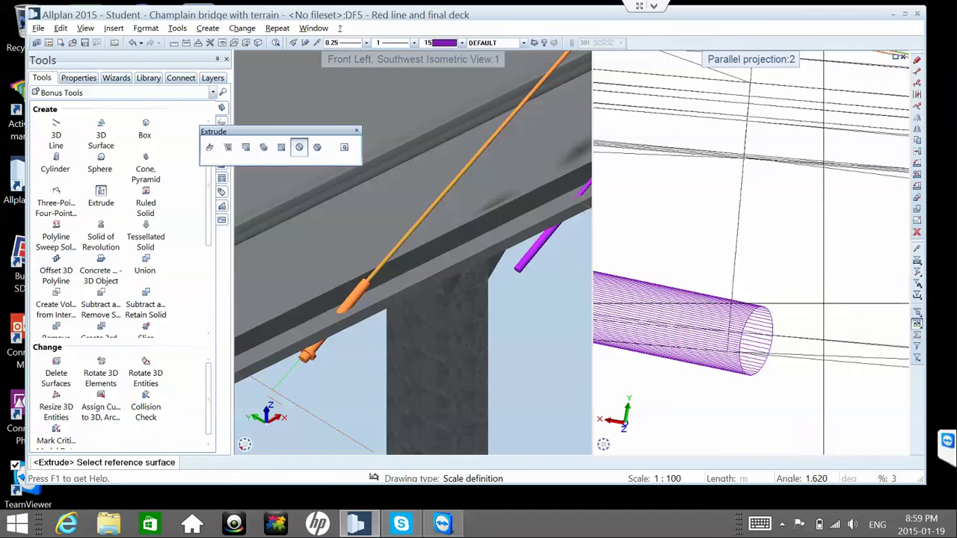
key(Escape)
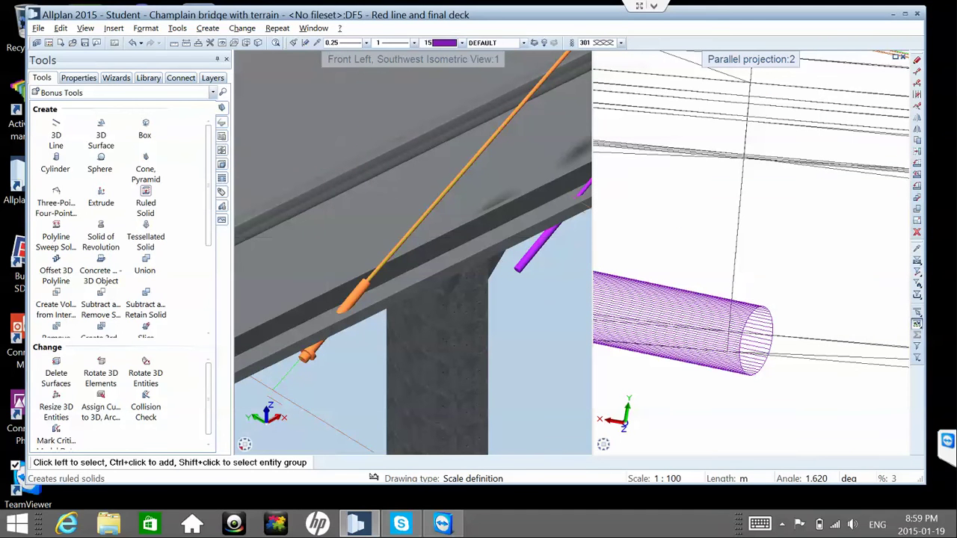
click(105, 196)
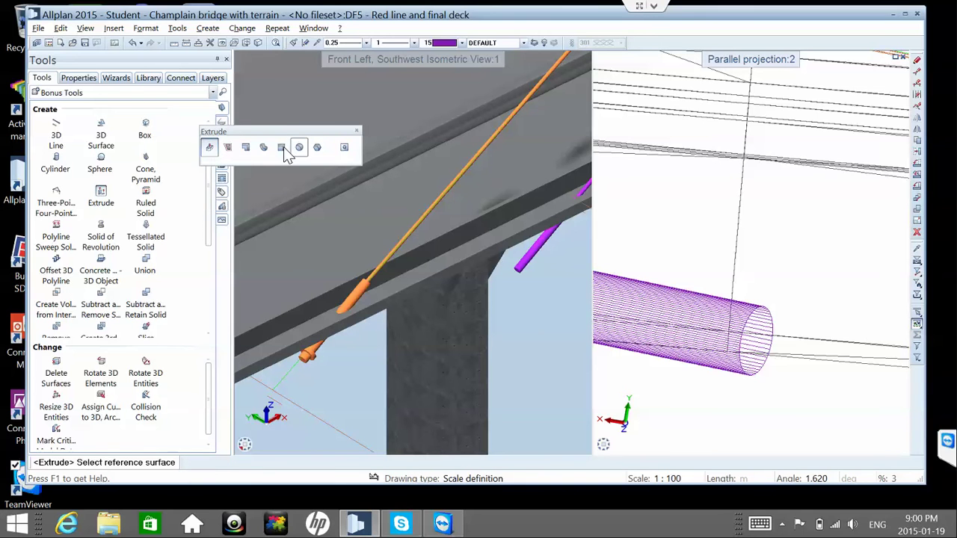
click(283, 149)
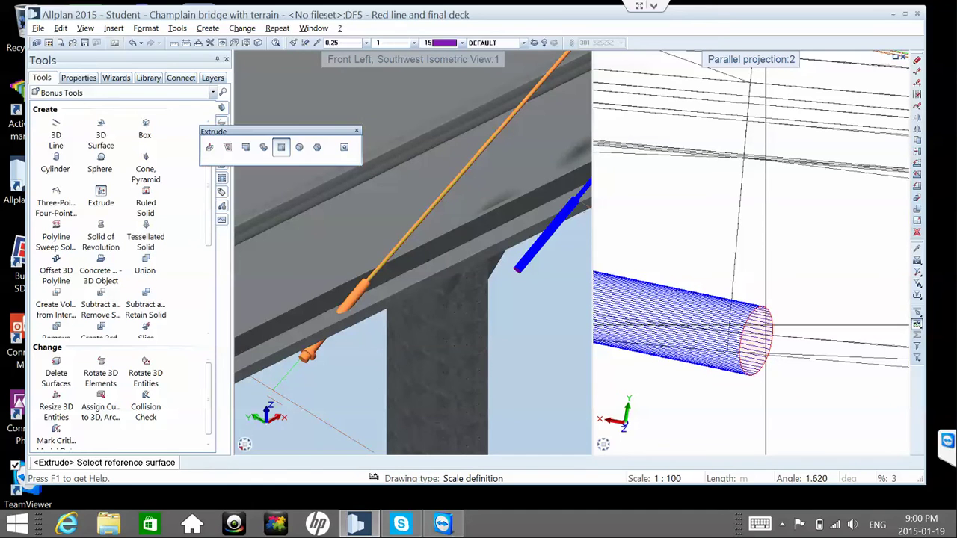
click(765, 326)
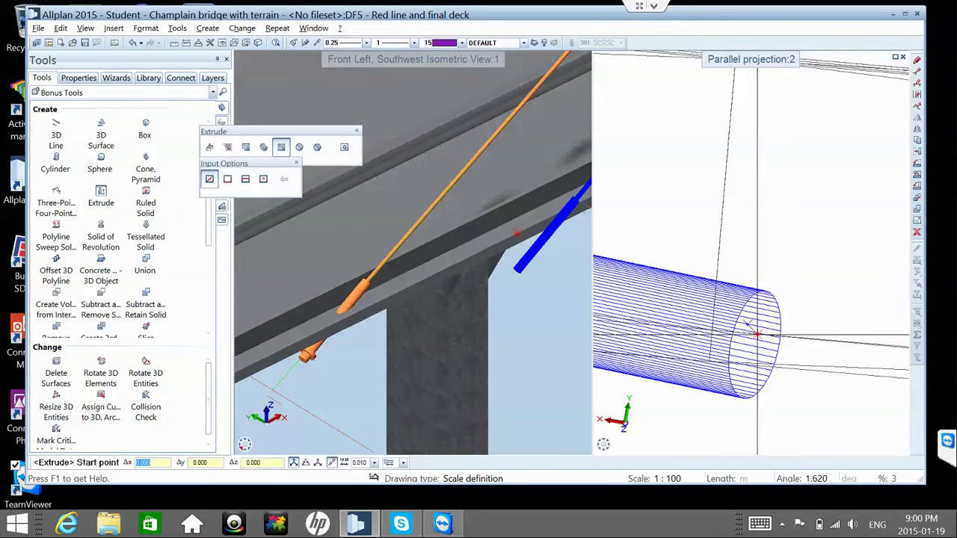
click(264, 183)
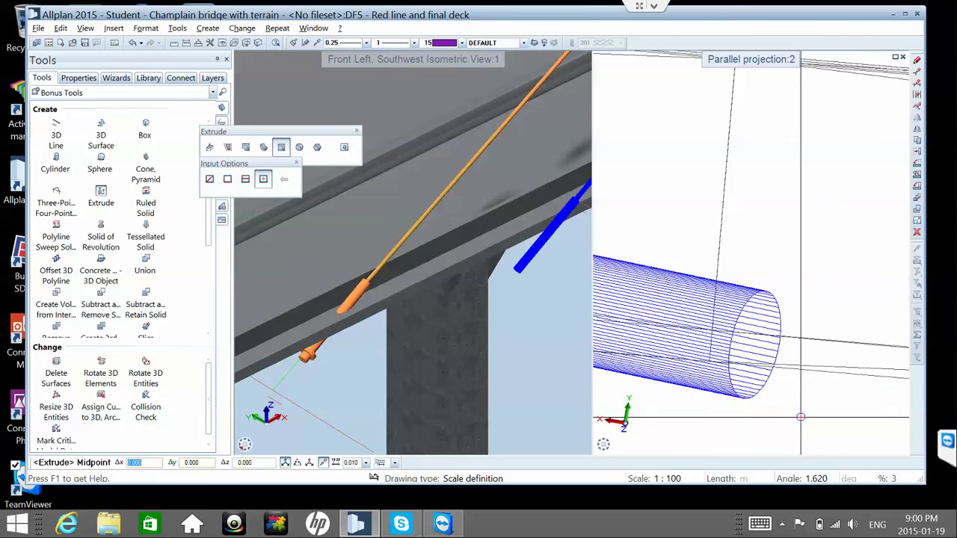
- Centre the rectangle at the midpoint between two opposite rim points of the sleeve's end face, and align it with the upper rim point
right_click(743, 399)
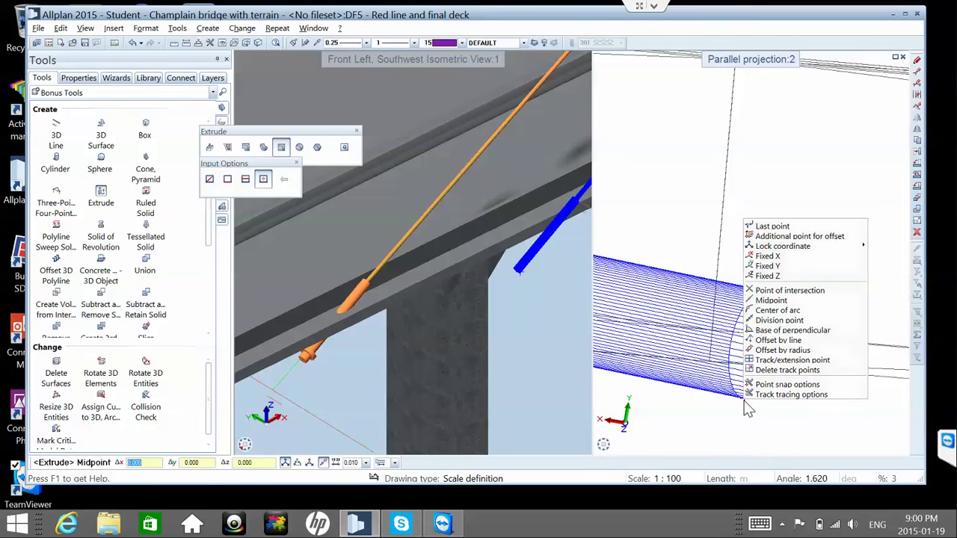
click(789, 302)
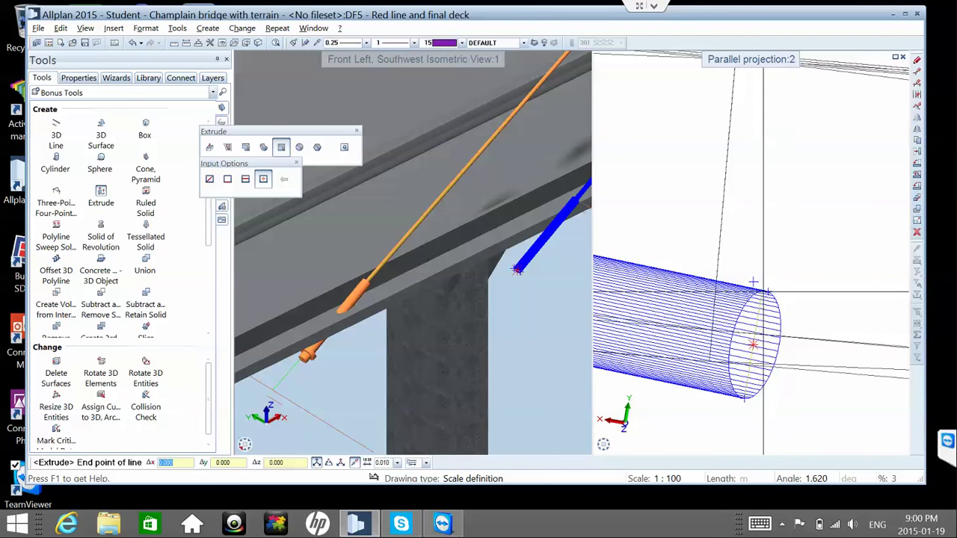
scroll(753, 281, up, 4)
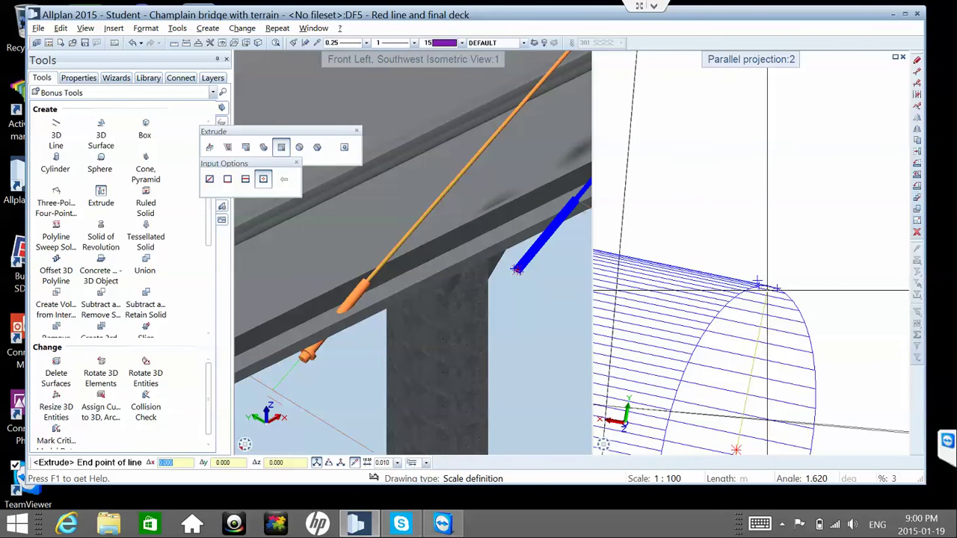
click(757, 281)
scroll(757, 279, down, 3)
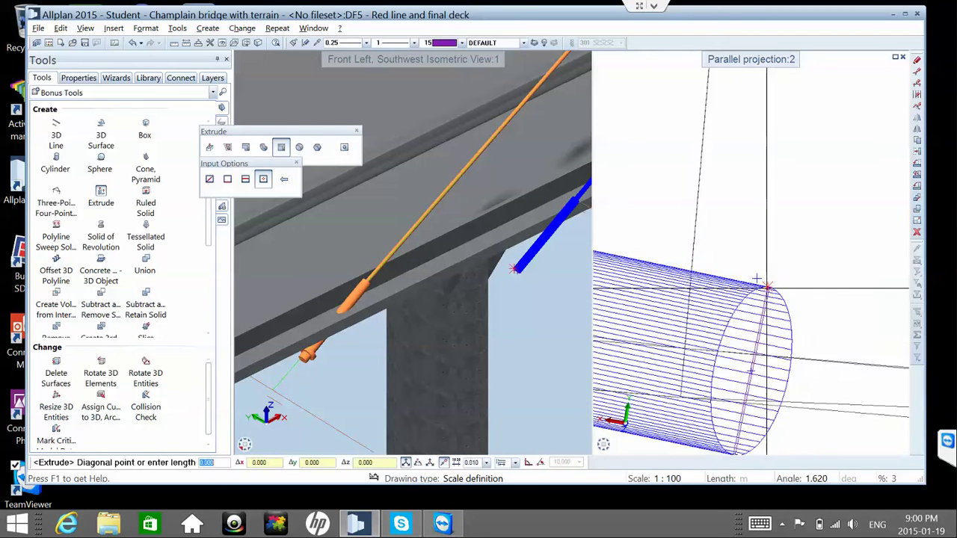
scroll(757, 281, down, 3)
scroll(811, 267, up, 2)
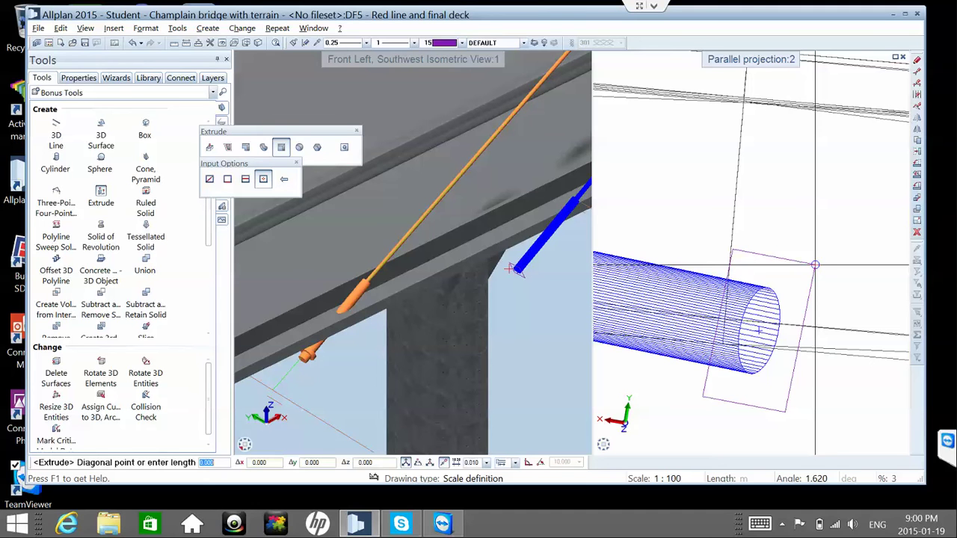
- Set both the rectangle's length and width to 0.5 m to form a square around the sleeve's end
key(BackSpace)
text(2)
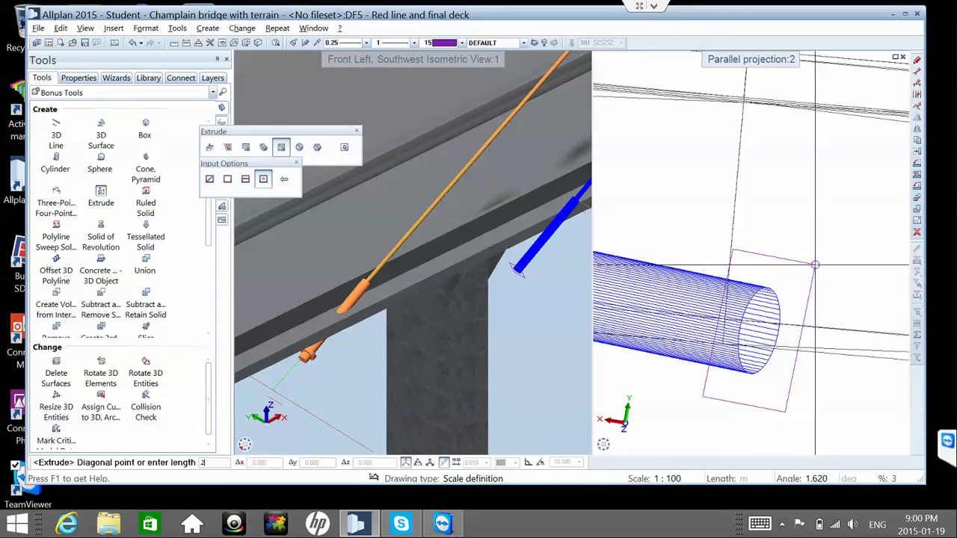
key(BackSpace)
text(5)
key(Return)
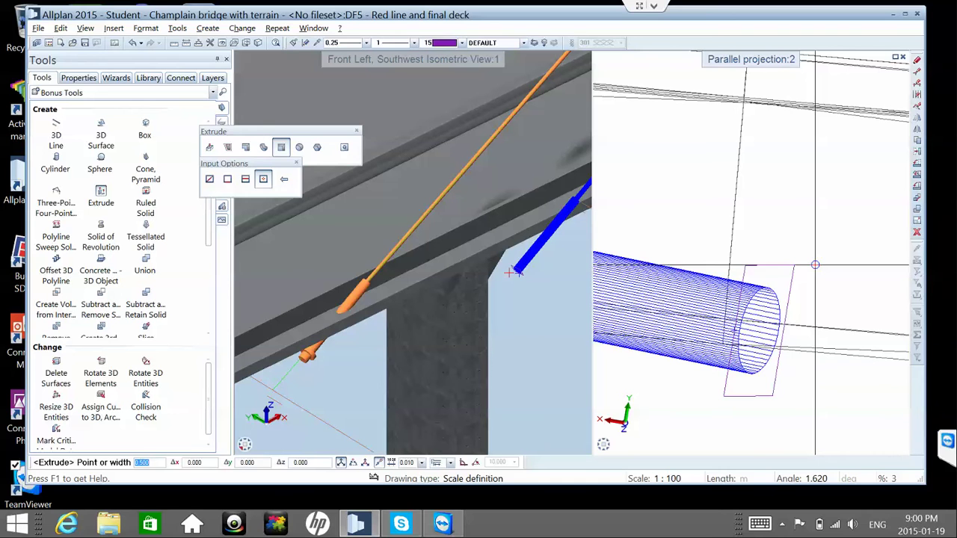
key(Return)
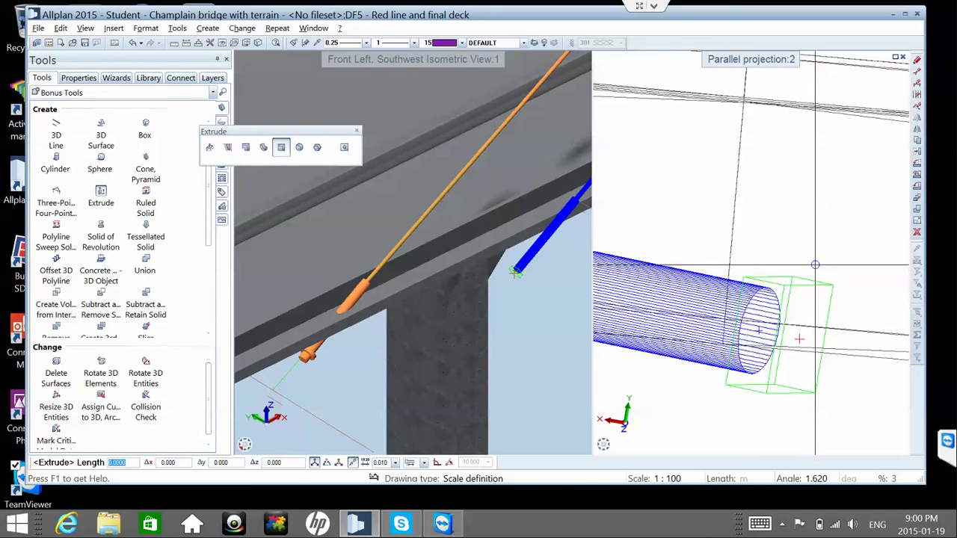
- Extrude the square outward by 0.1 m to form an end plate on the sleeve
text(0)
key(BackSpace)
text(1)
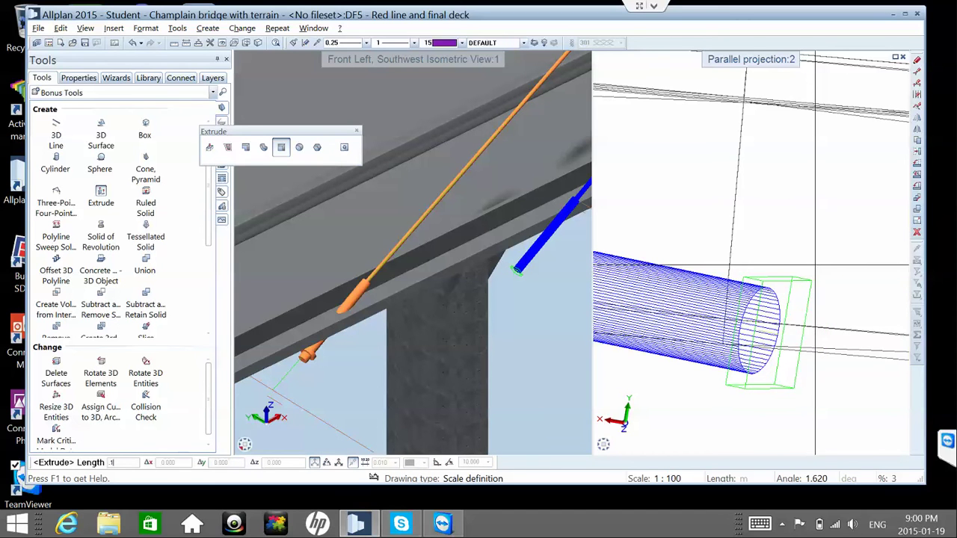
key(Return)
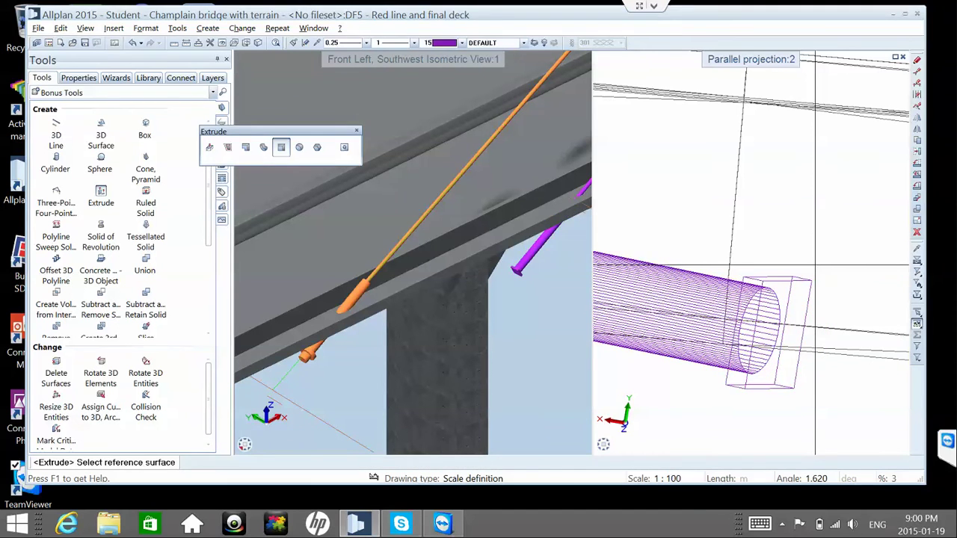
- Start a circular Extrude on the square end plate's outer face, centred at the midpoint between two diagonally opposite corners of that face
key(Escape)
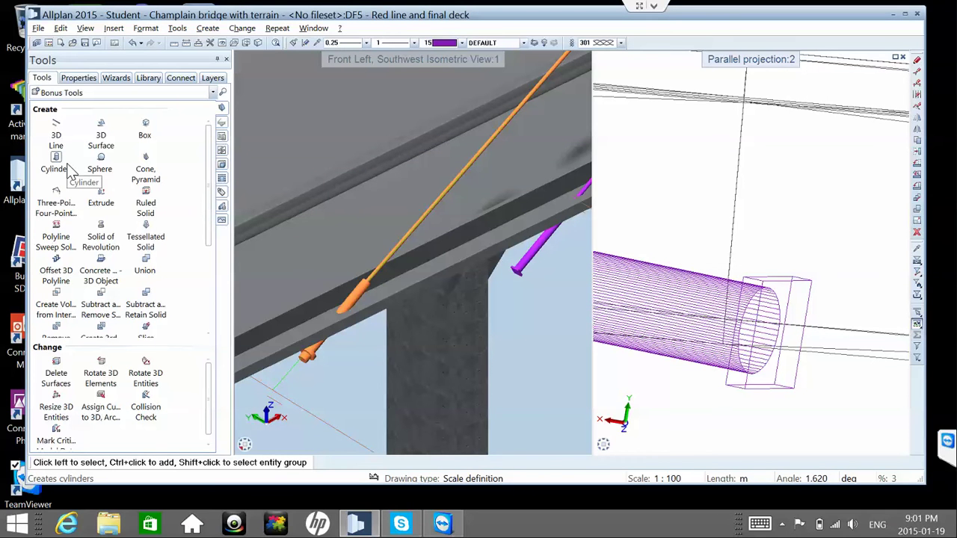
click(101, 202)
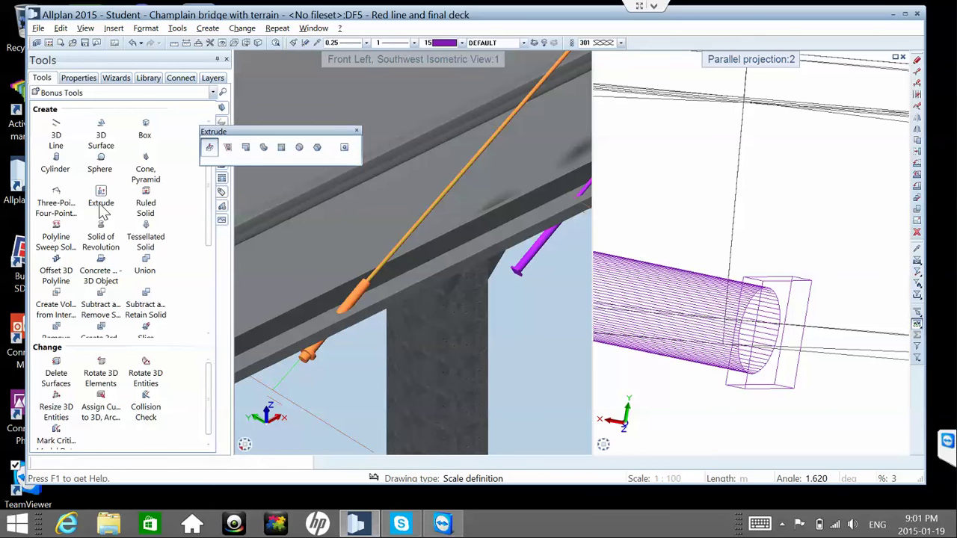
click(300, 149)
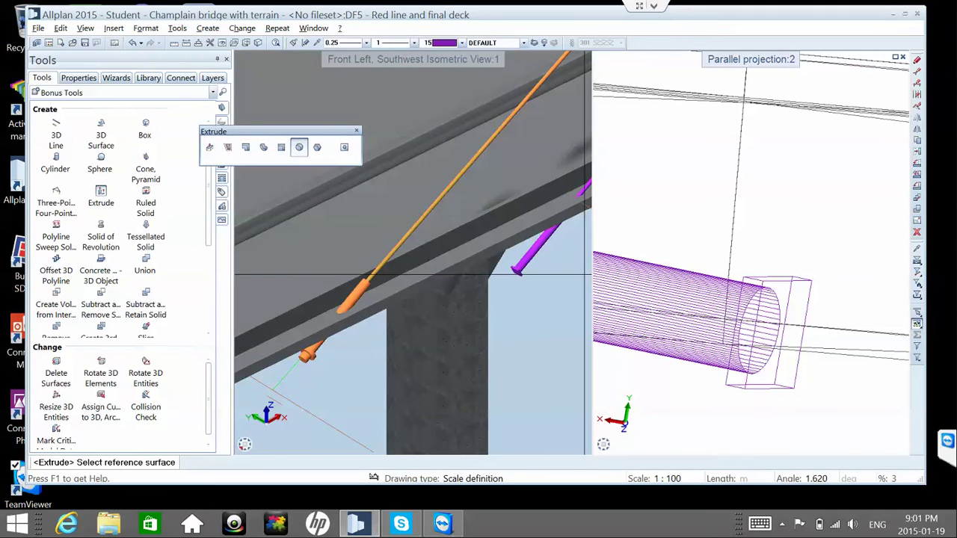
click(771, 366)
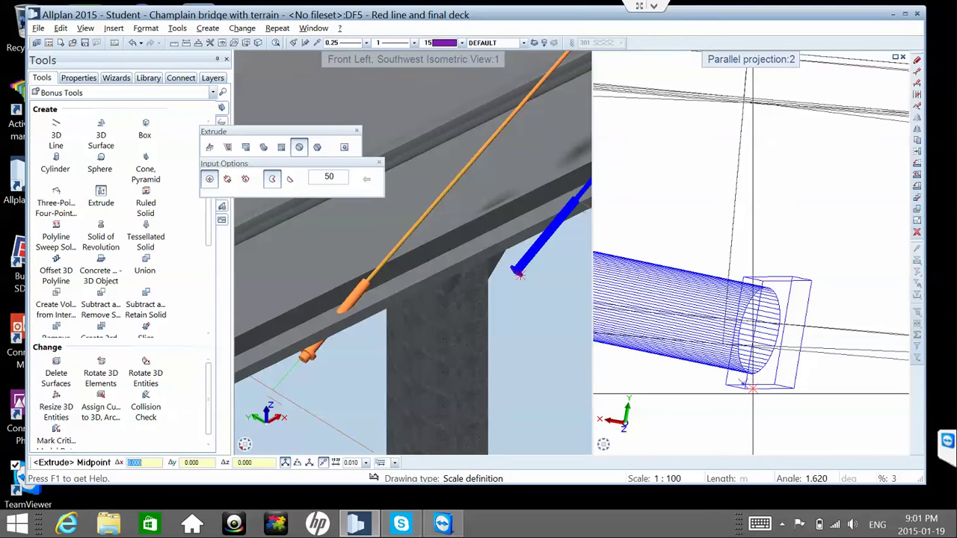
right_click(747, 394)
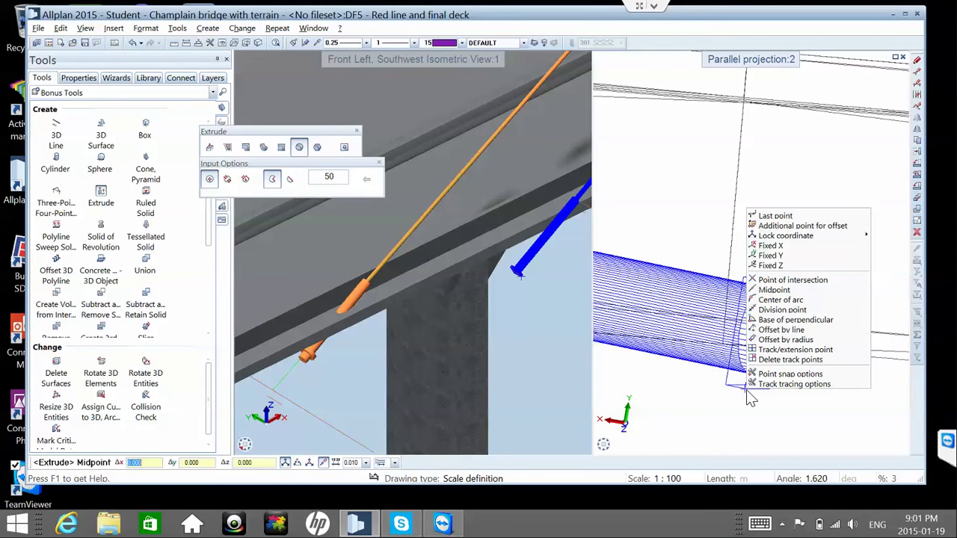
click(814, 290)
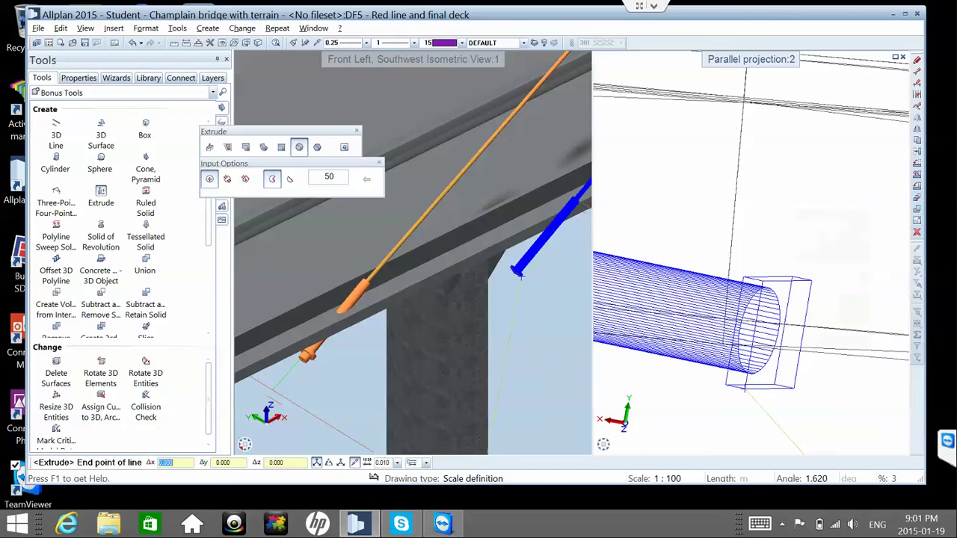
click(811, 282)
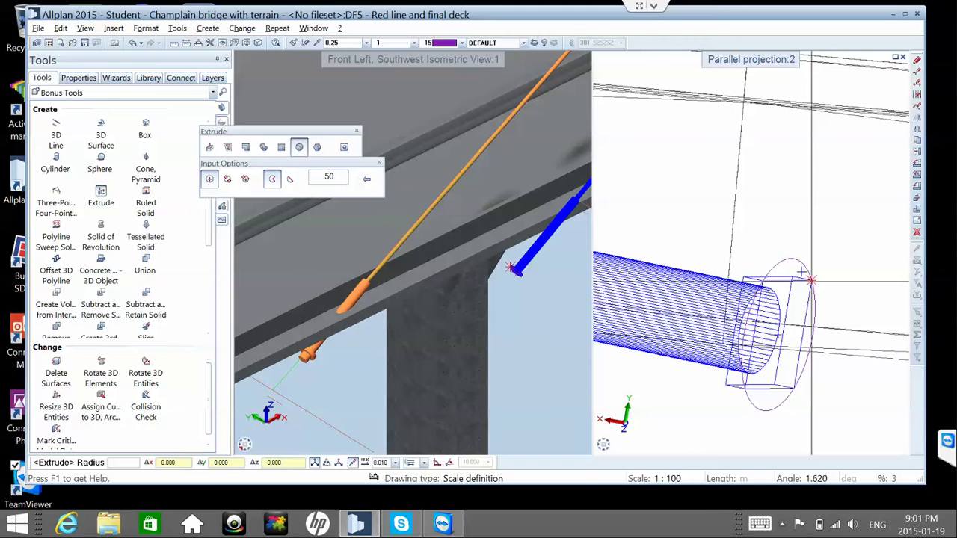
- Define the profile as a full circle with a radius of 0.2 m and a starting angle of 0
text(0.2)
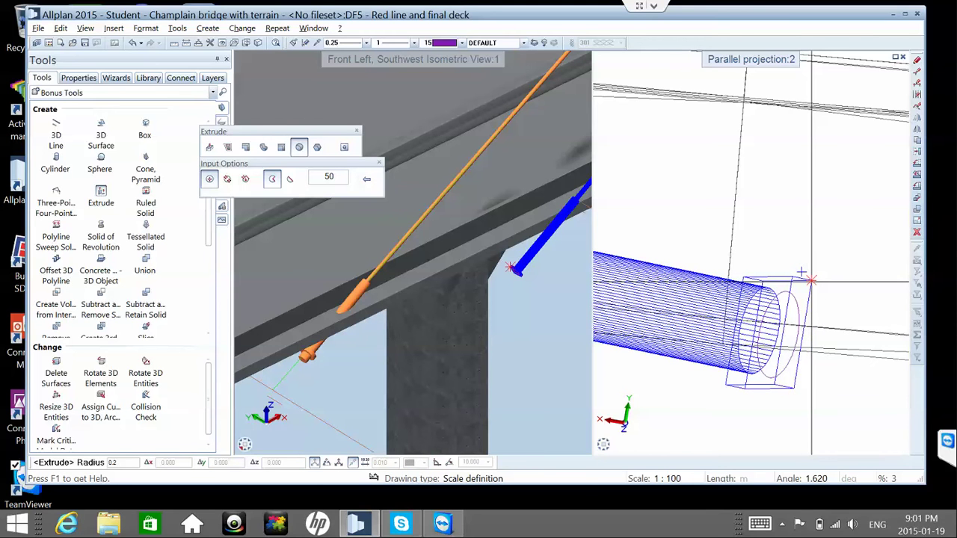
key(Return)
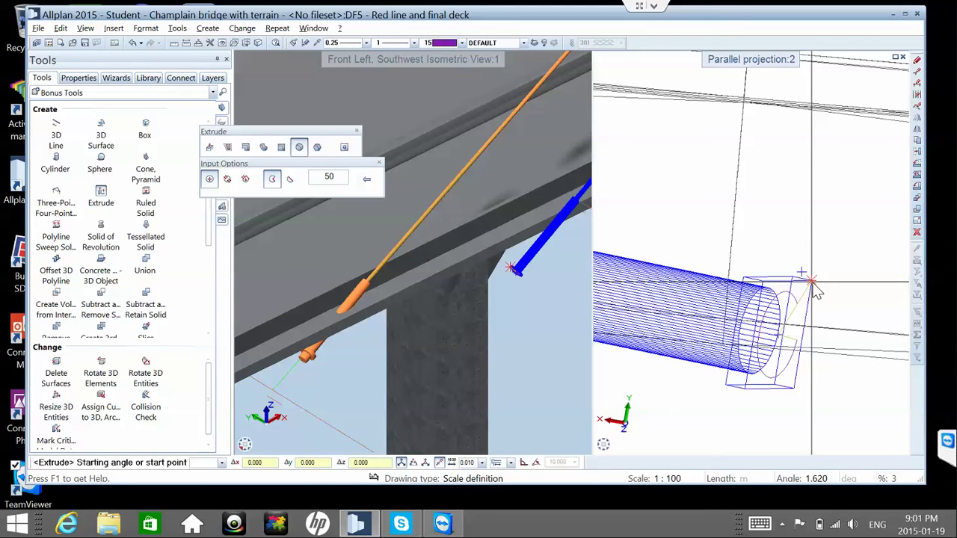
text(0)
key(Return)
key(Return)
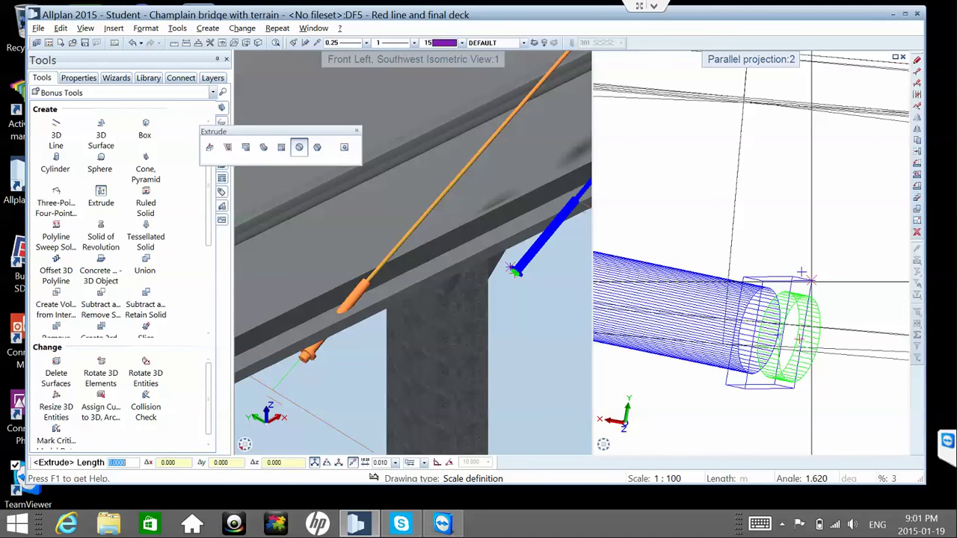
- Extrude the circle outward by 0.5 m from the end plate to form the anchor cylinder
text(3)
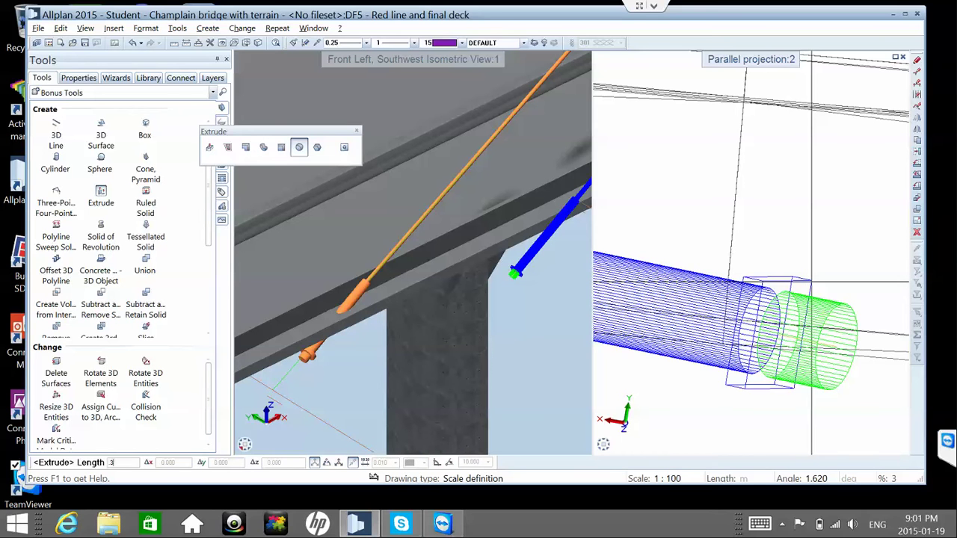
key(BackSpace)
text(5)
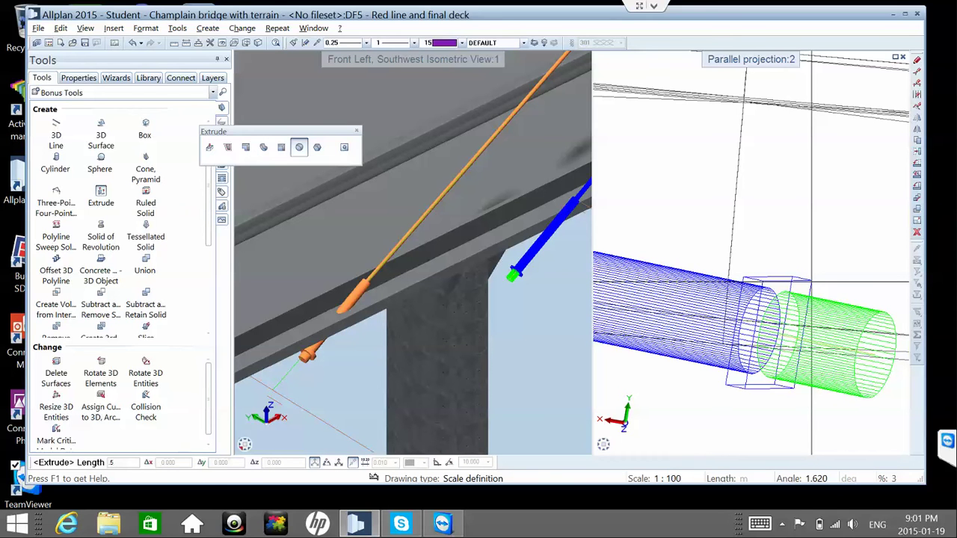
key(Return)
key(Escape)
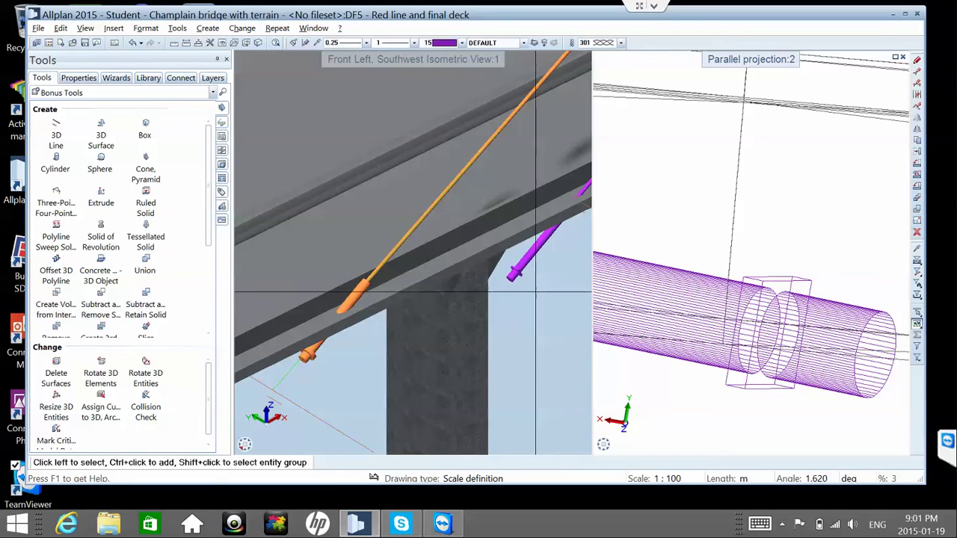
- Examine the purple cable's lower anchorage in the isometric view and in a Front, South Elevation in the second viewport
scroll(481, 280, down, 3)
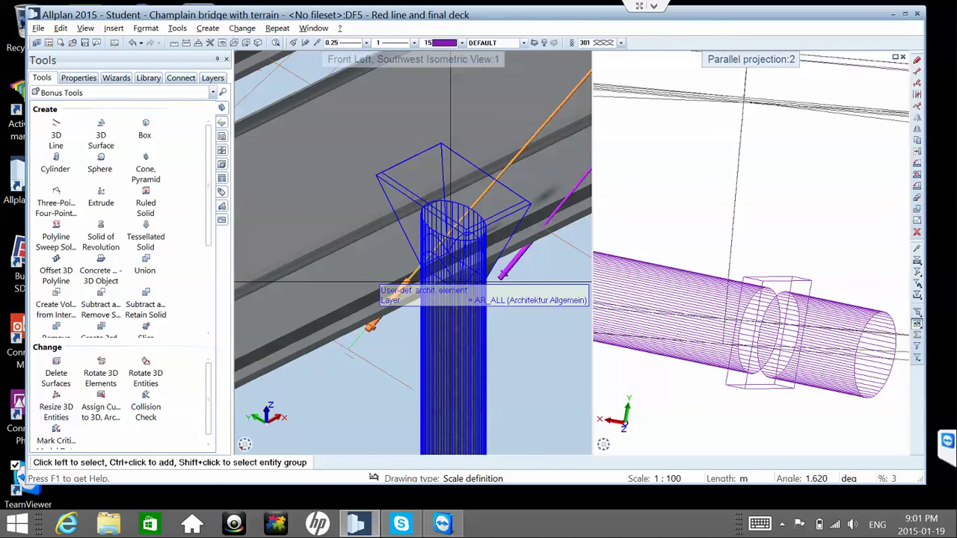
scroll(428, 262, up, 2)
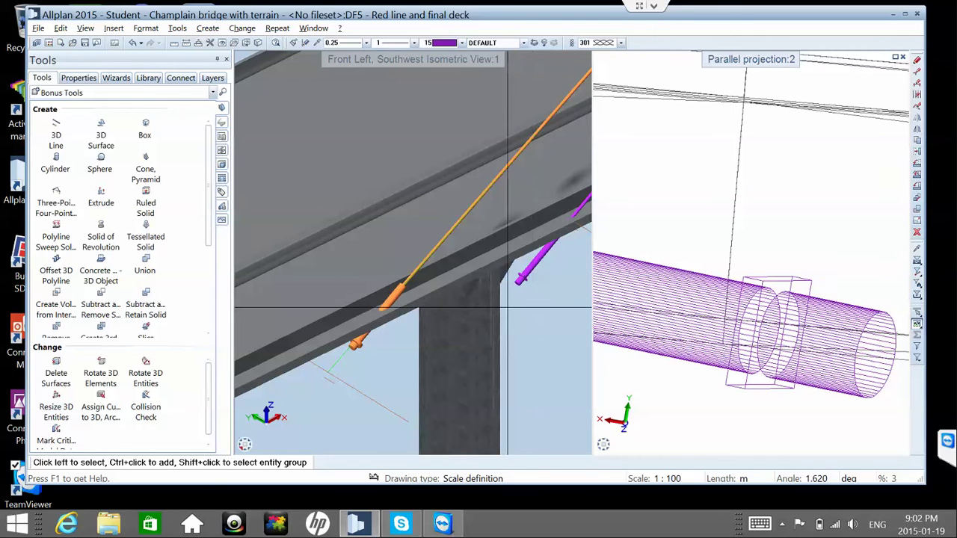
scroll(408, 306, down, 1)
middle_drag(442, 318, 322, 336)
scroll(389, 299, up, 3)
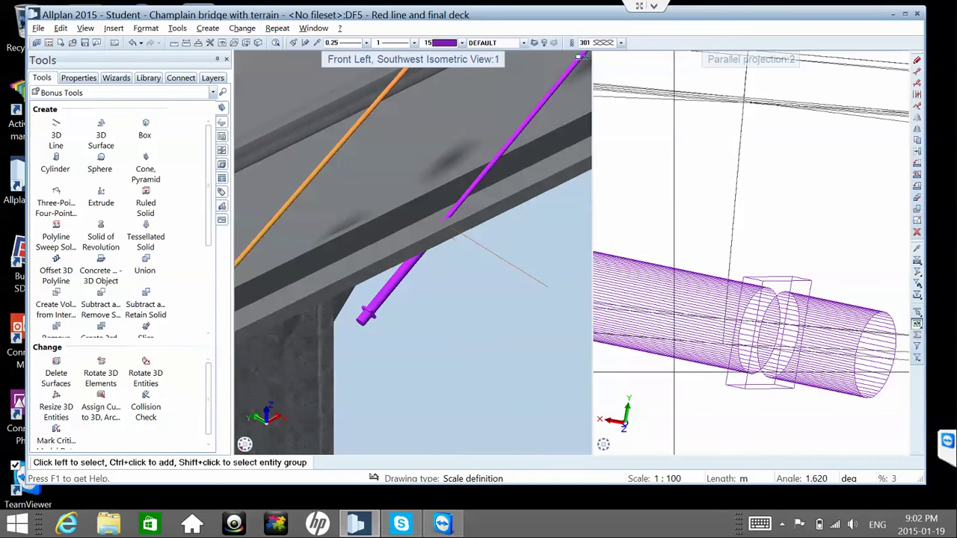
click(624, 412)
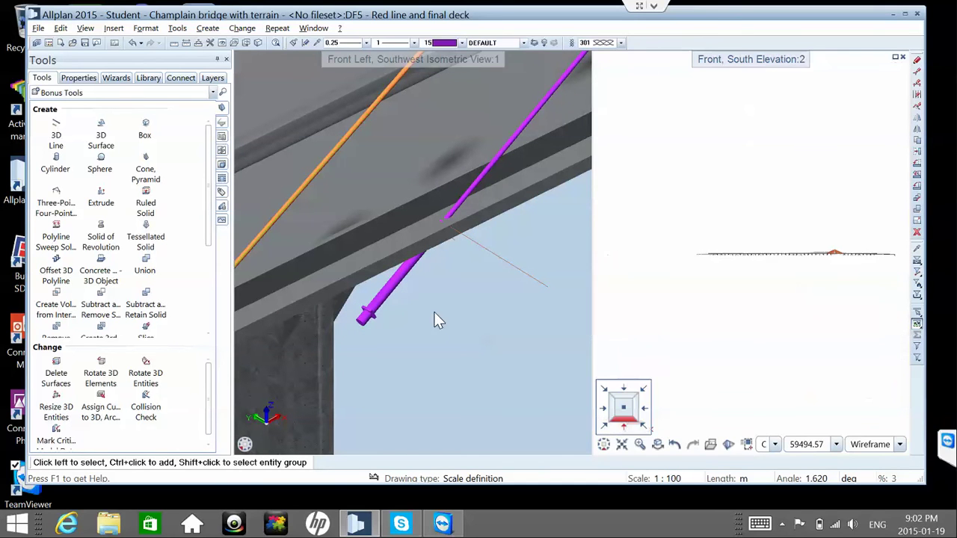
scroll(813, 252, up, 12)
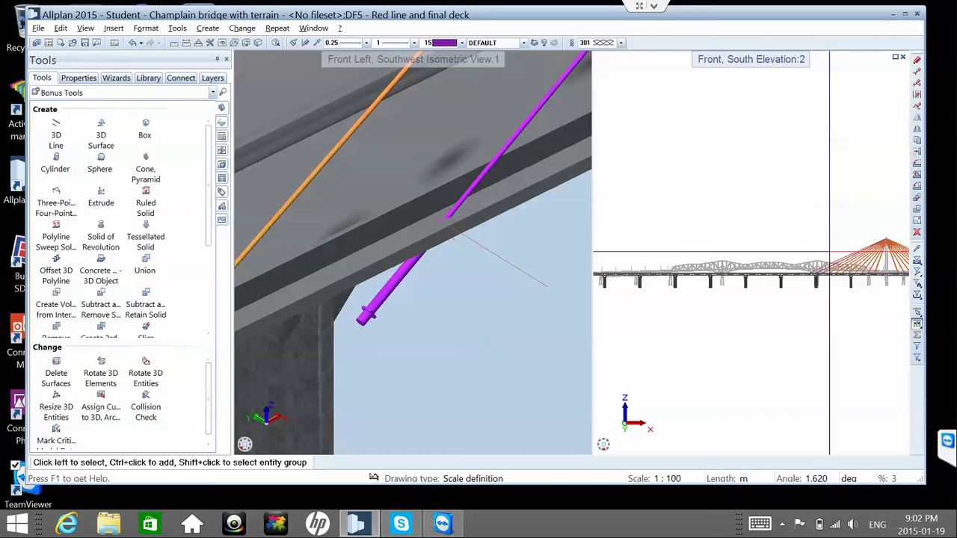
scroll(803, 251, up, 4)
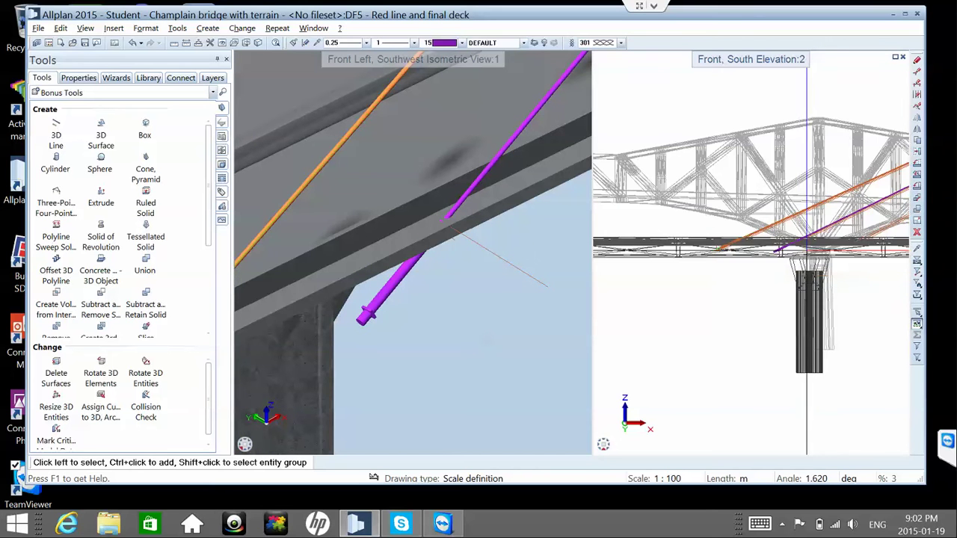
scroll(770, 253, up, 4)
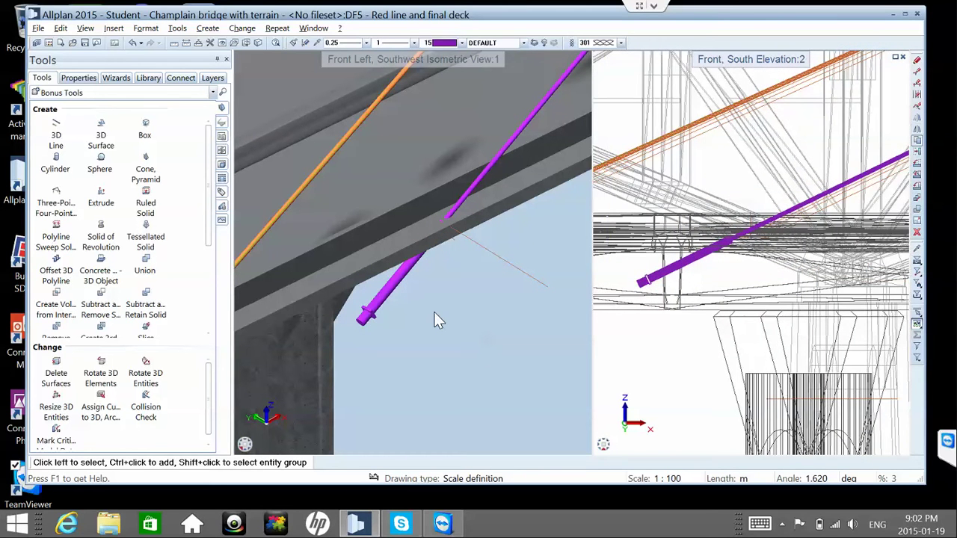
- Try to move the purple cable with its sleeve and end plate along its axis in the south elevation, using a sleeve end corner as the base point
click(917, 151)
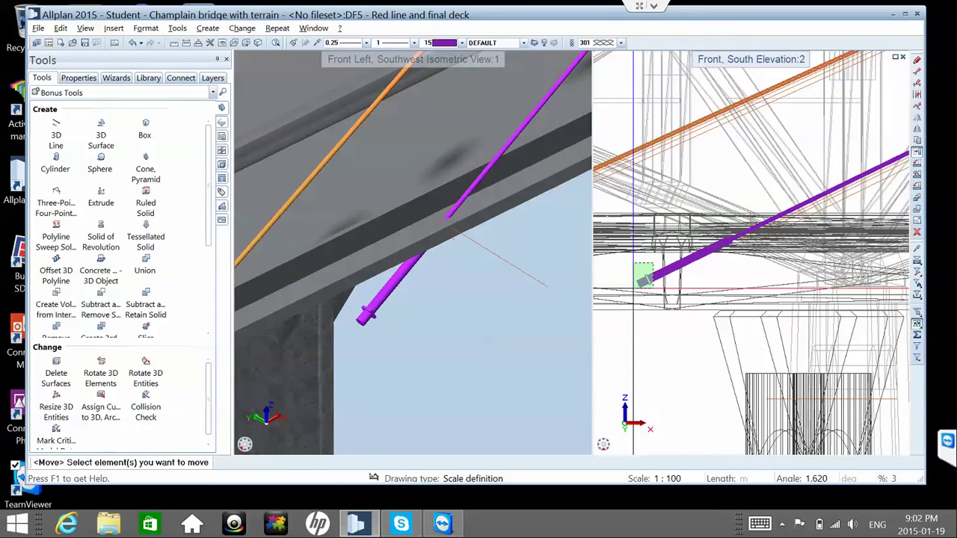
click(635, 281)
scroll(646, 273, up, 3)
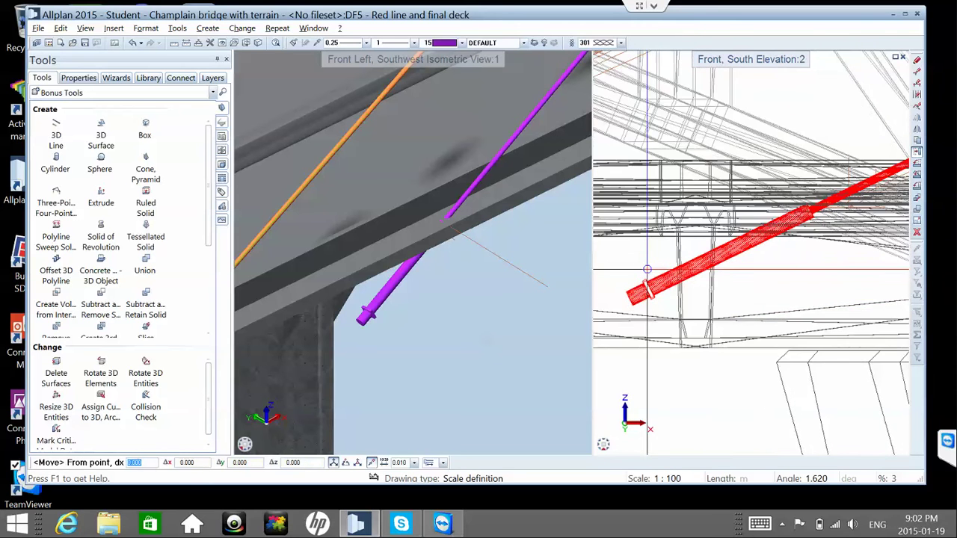
scroll(648, 269, up, 3)
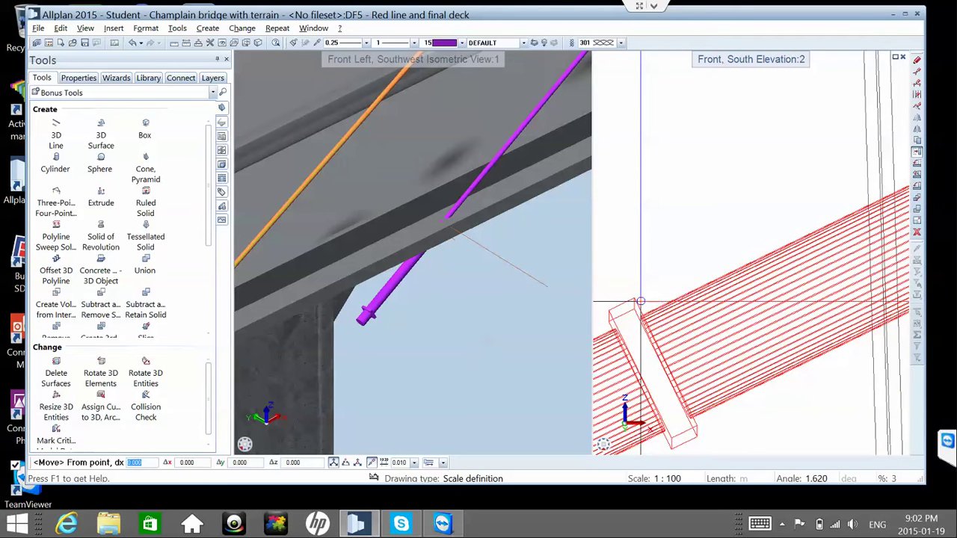
scroll(640, 302, up, 5)
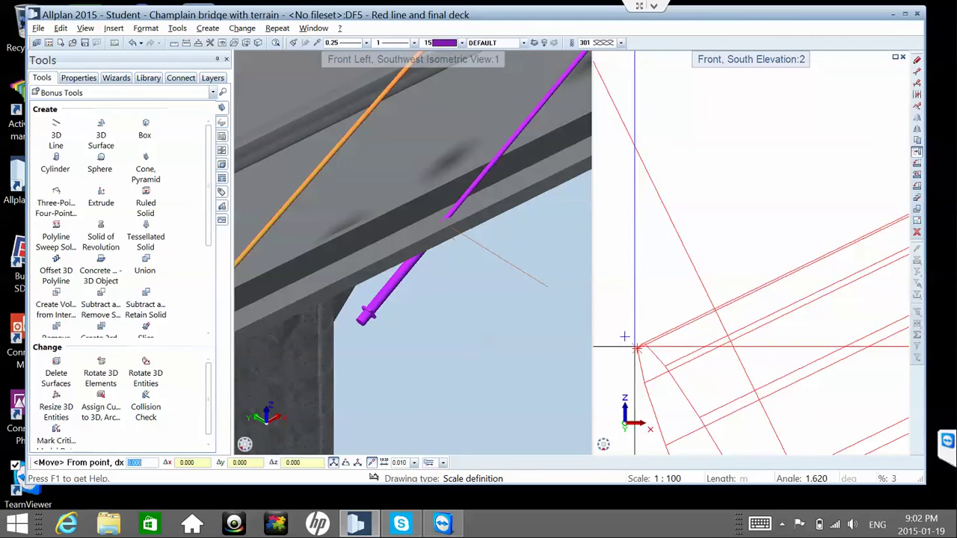
click(634, 346)
scroll(683, 317, down, 4)
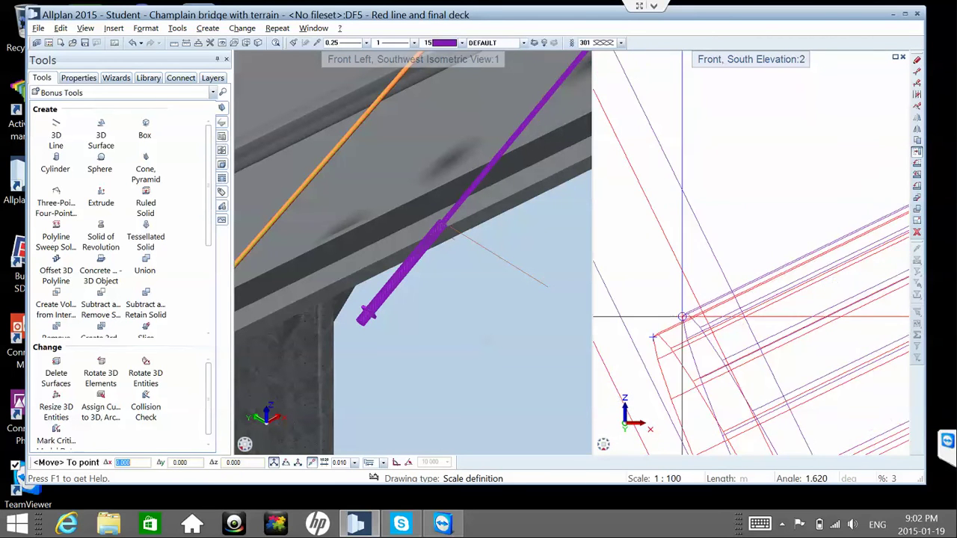
scroll(685, 312, down, 3)
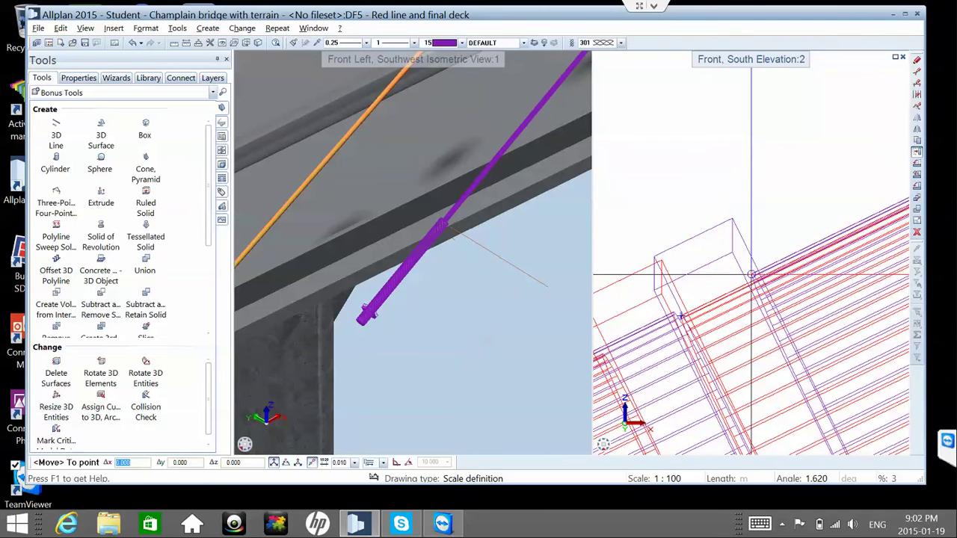
scroll(751, 275, up, 2)
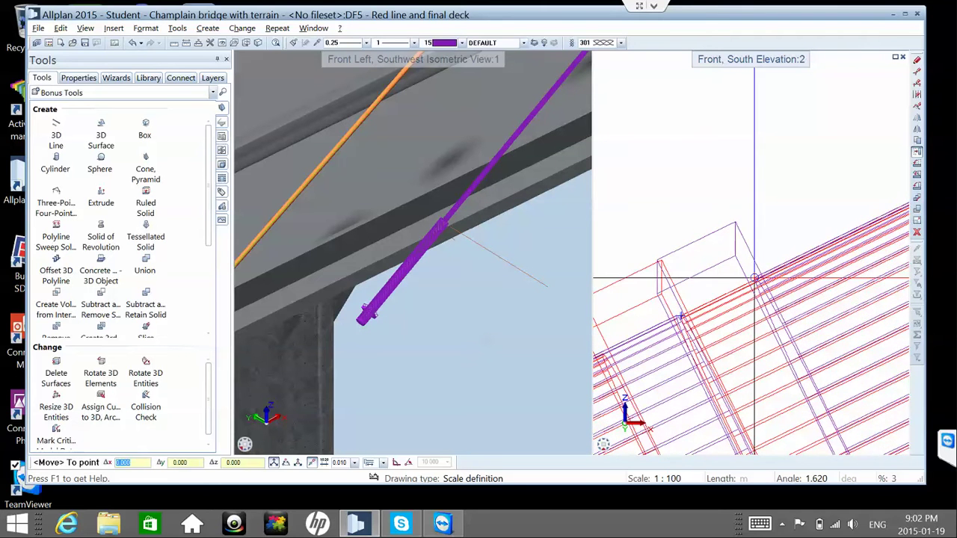
scroll(757, 283, down, 2)
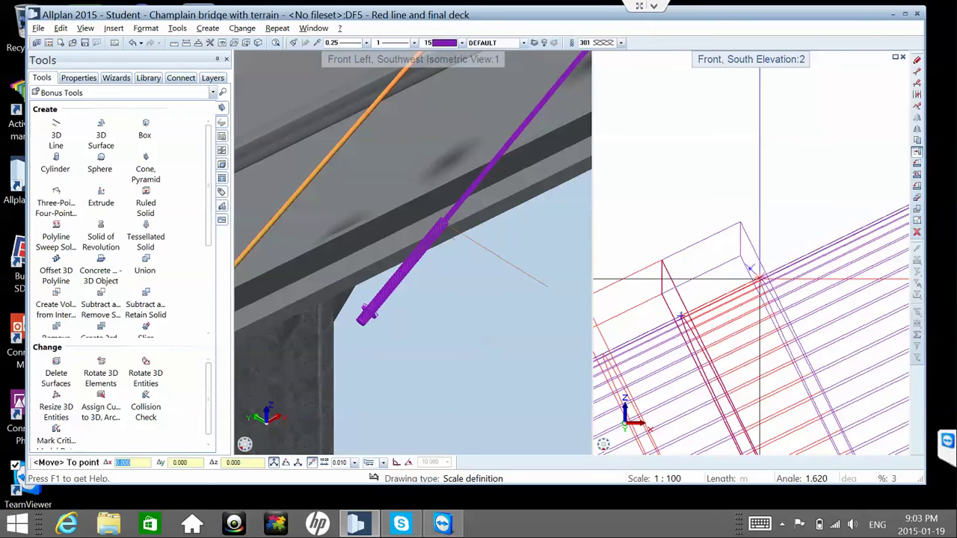
click(759, 279)
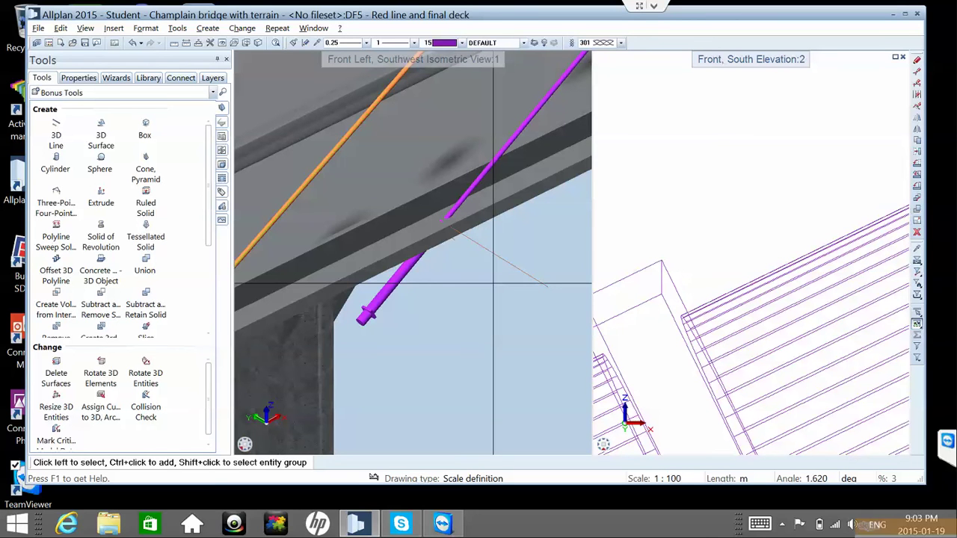
- Examine the purple cable's anchorage in the isometric view, beside the orange cable and within the whole bridge
scroll(474, 302, down, 1)
scroll(474, 301, down, 1)
middle_drag(474, 301, 474, 238)
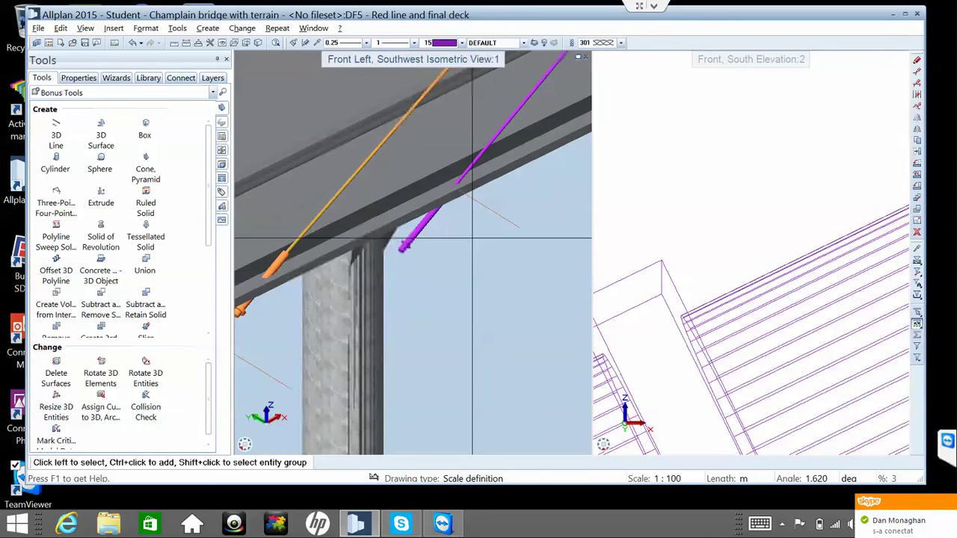
scroll(474, 238, up, 1)
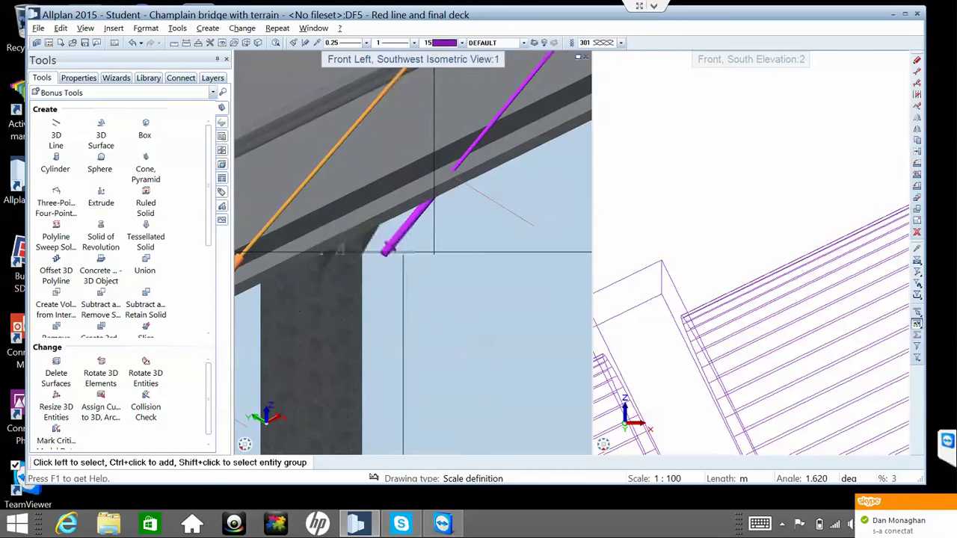
click(392, 247)
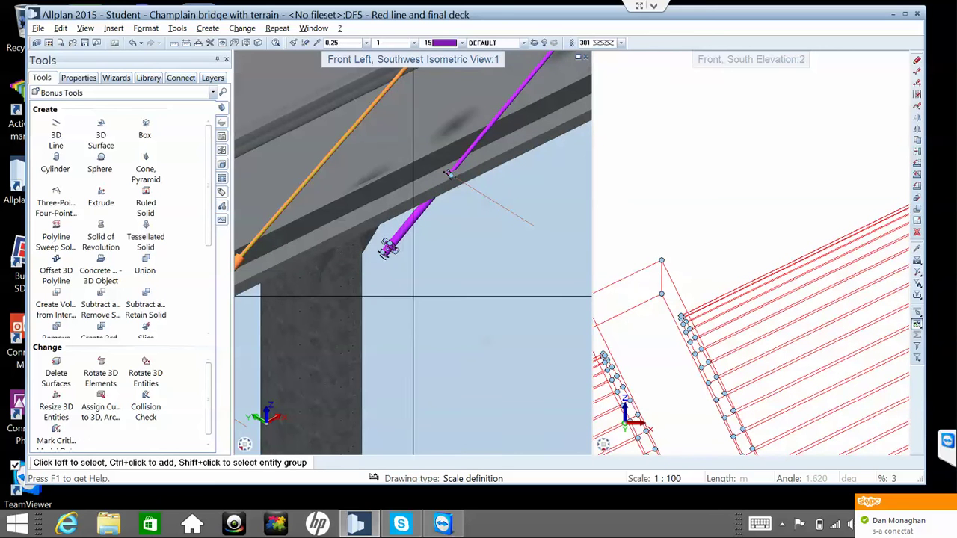
key(Escape)
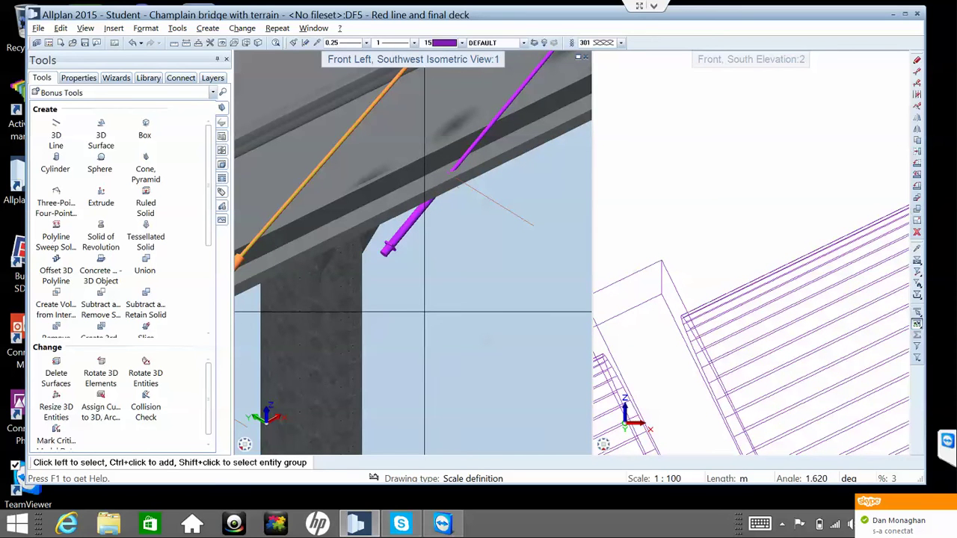
scroll(427, 304, down, 1)
middle_drag(426, 305, 427, 305)
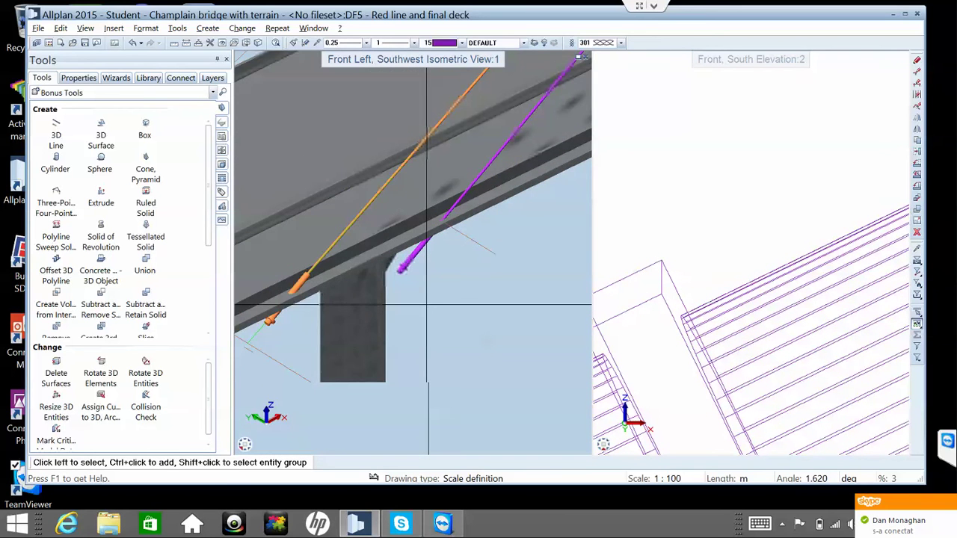
scroll(427, 305, down, 5)
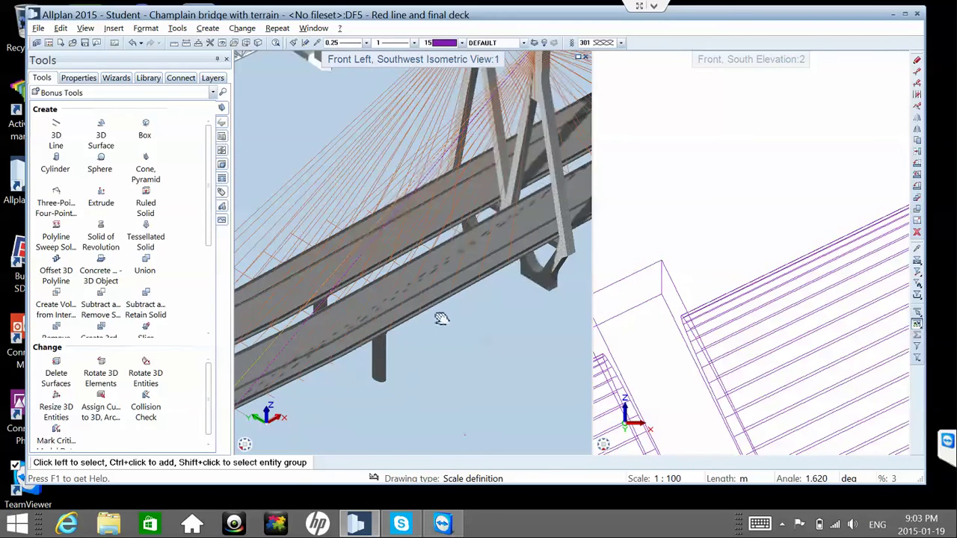
- Examine the purple cable in the isometric view, from its upper end at the pylon to its anchorage below the deck
middle_drag(528, 56, 434, 155)
scroll(434, 155, up, 2)
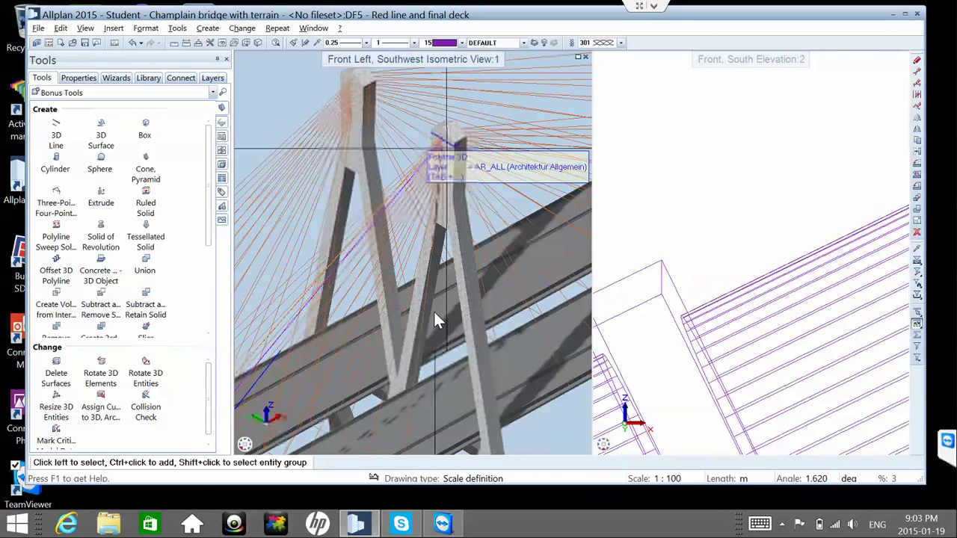
scroll(435, 314, up, 2)
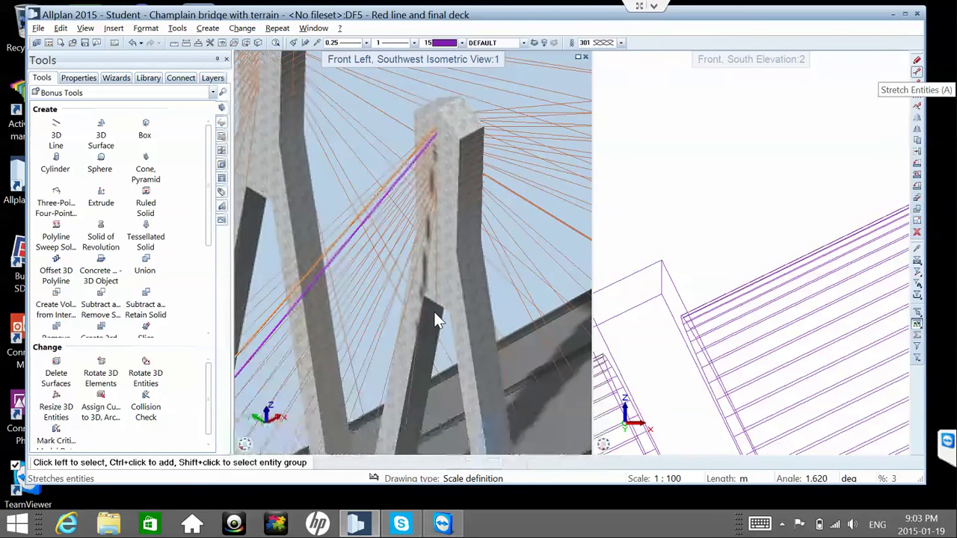
click(917, 73)
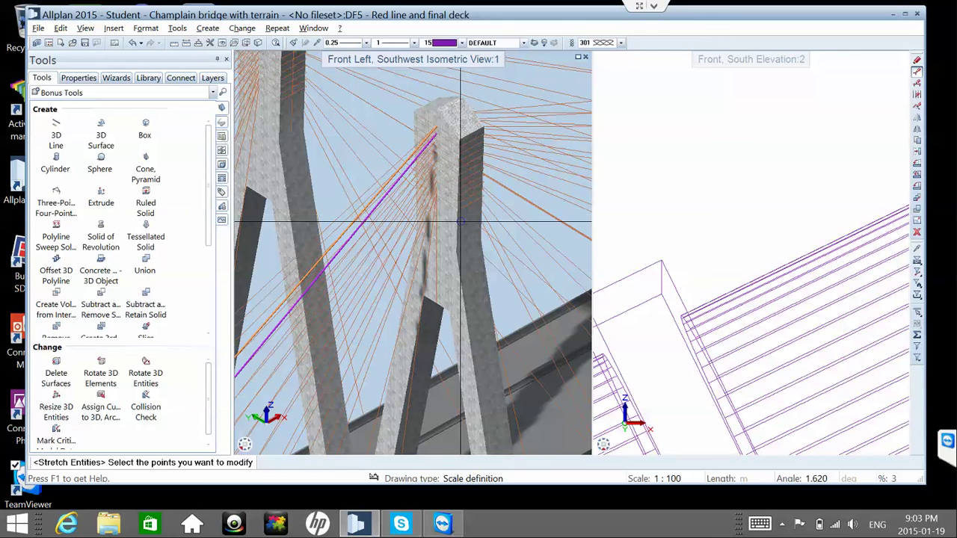
middle_drag(438, 326, 511, 246)
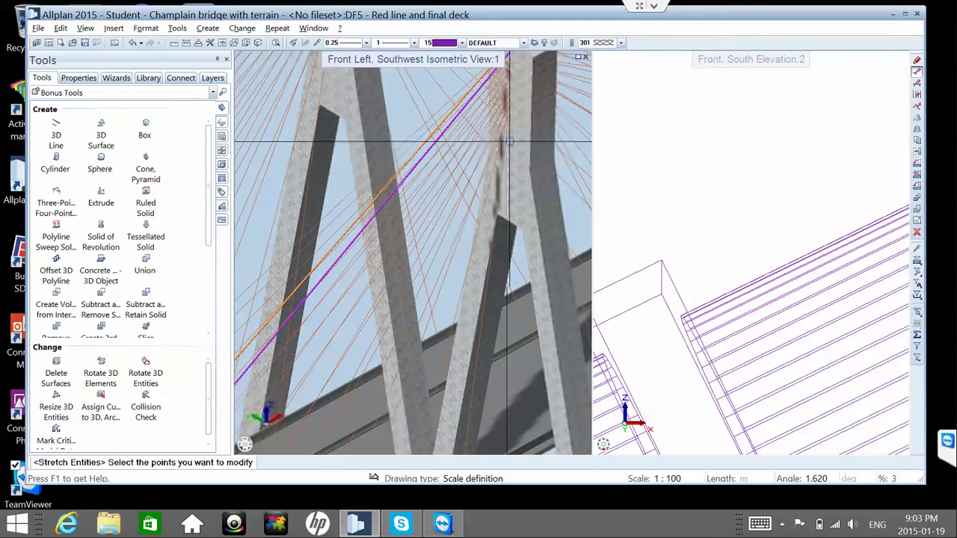
scroll(510, 141, down, 2)
scroll(441, 319, up, 1)
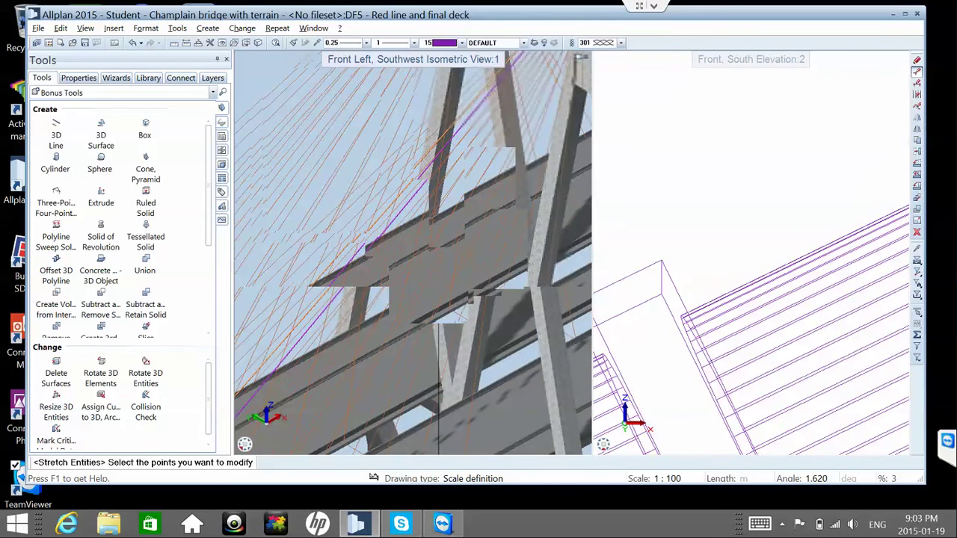
scroll(438, 322, up, 1)
scroll(332, 293, up, 1)
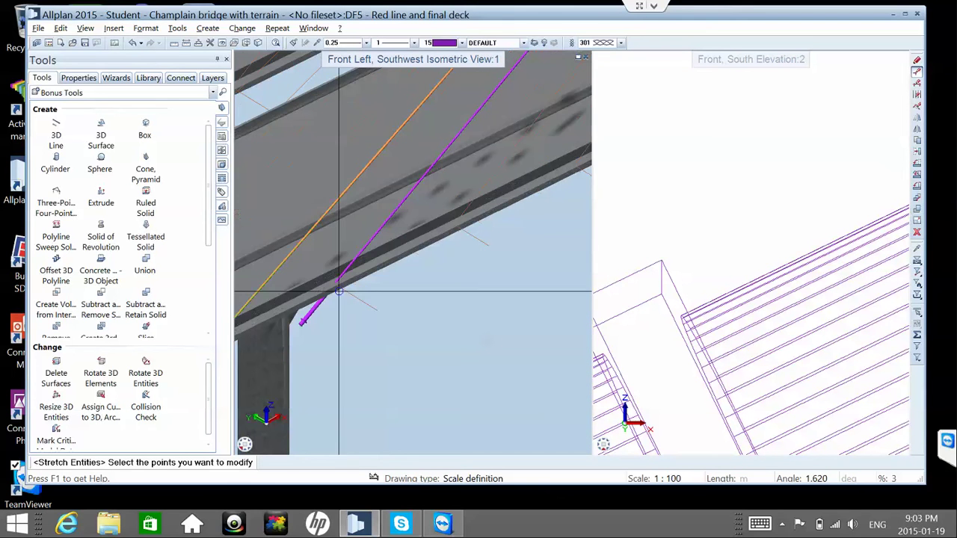
scroll(332, 293, up, 2)
scroll(438, 316, up, 1)
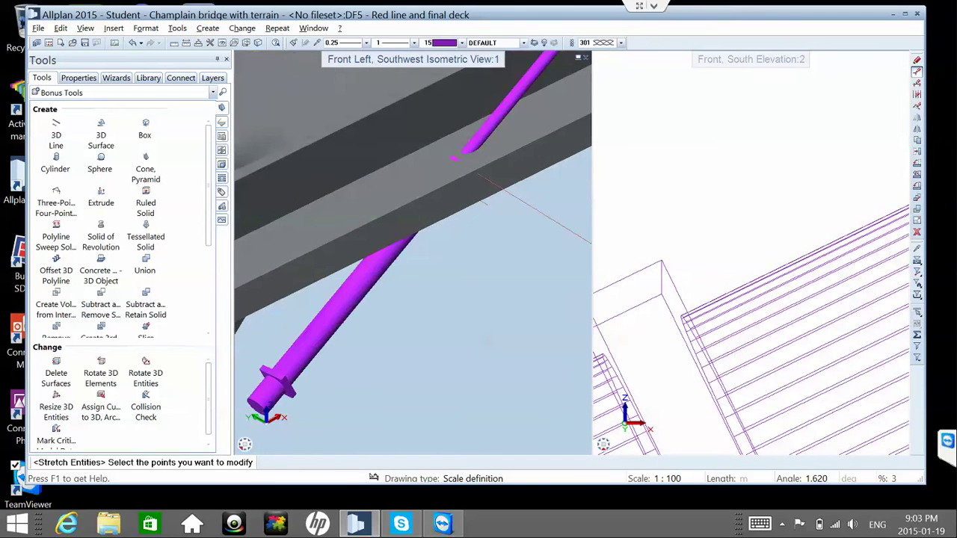
middle_drag(438, 316, 495, 289)
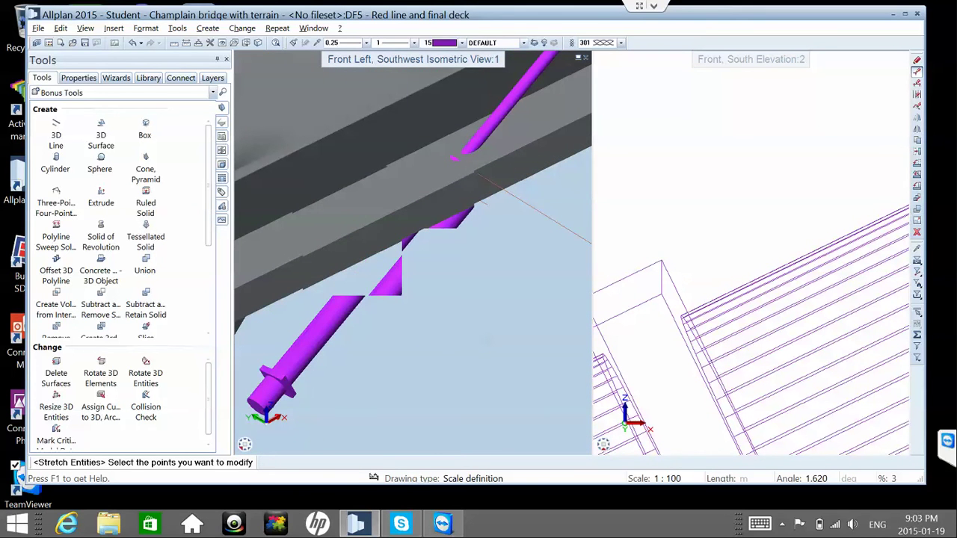
scroll(385, 278, down, 4)
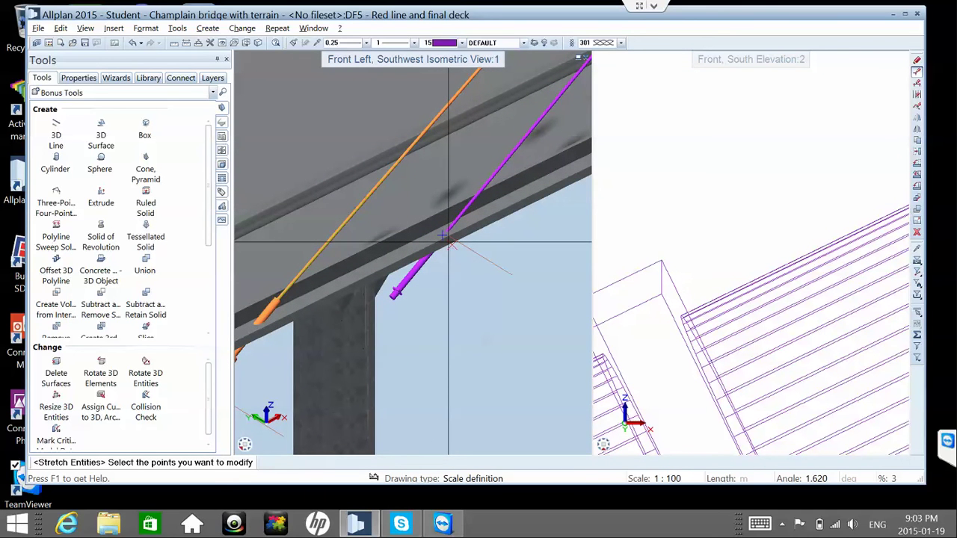
- Examine the purple cable's lower anchorage against the deck and neighbouring cables in the south elevation and isometric views
scroll(712, 296, up, 2)
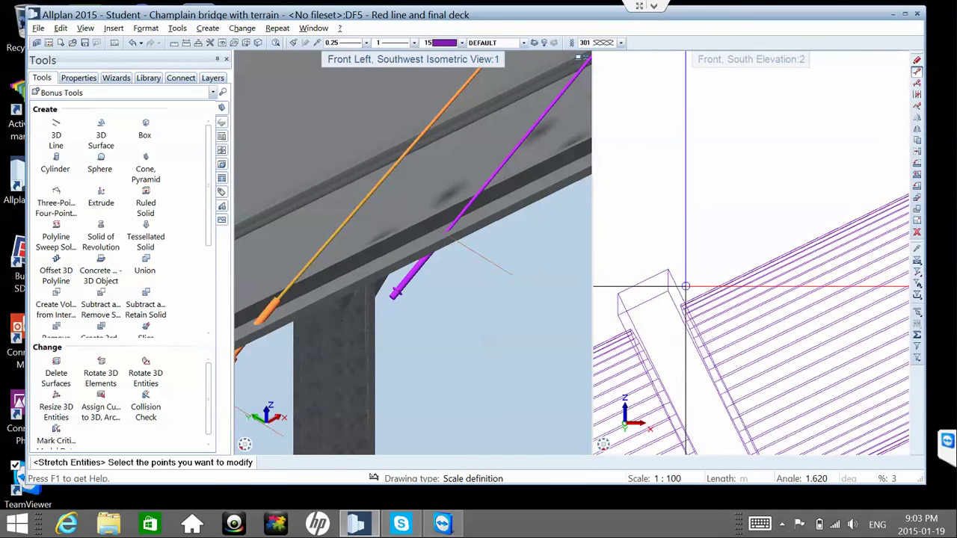
scroll(712, 296, down, 3)
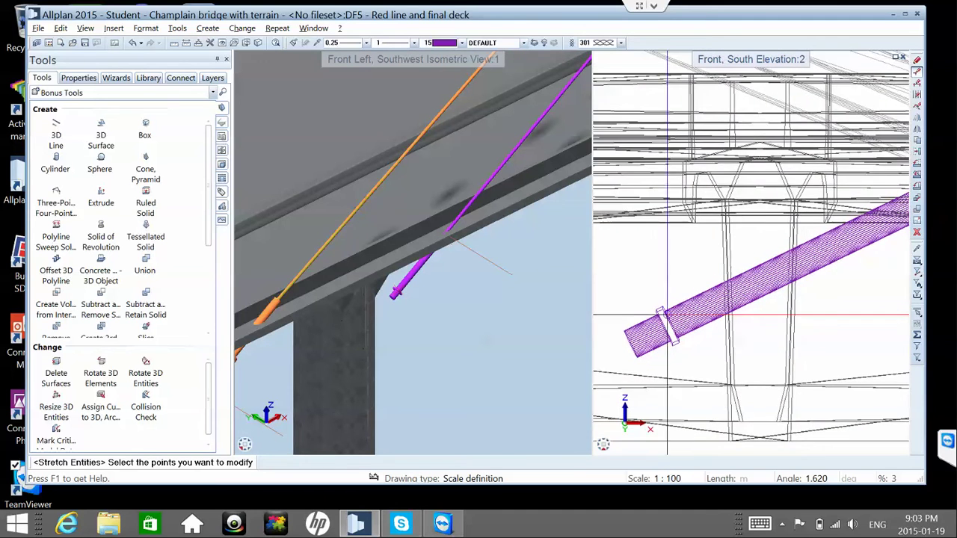
scroll(692, 305, down, 2)
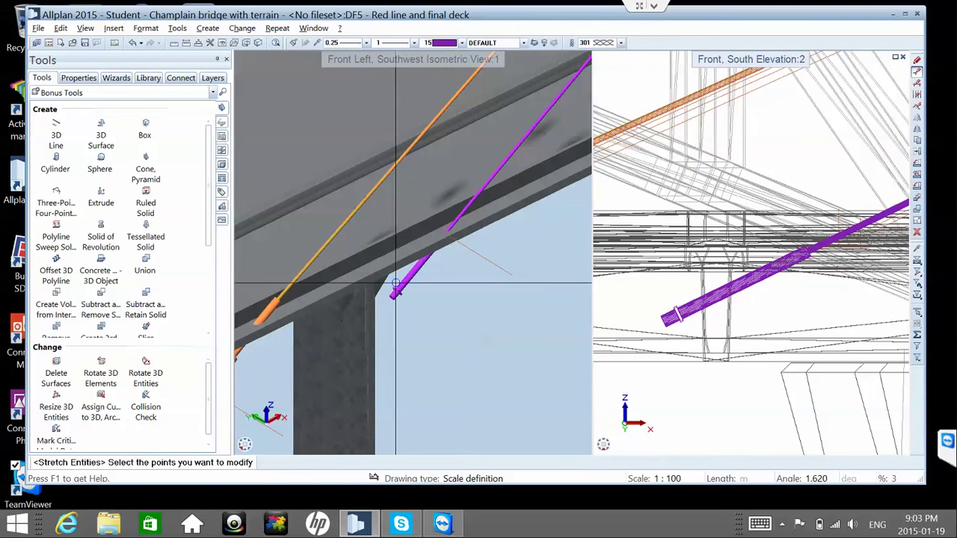
scroll(372, 278, up, 1)
scroll(372, 277, up, 2)
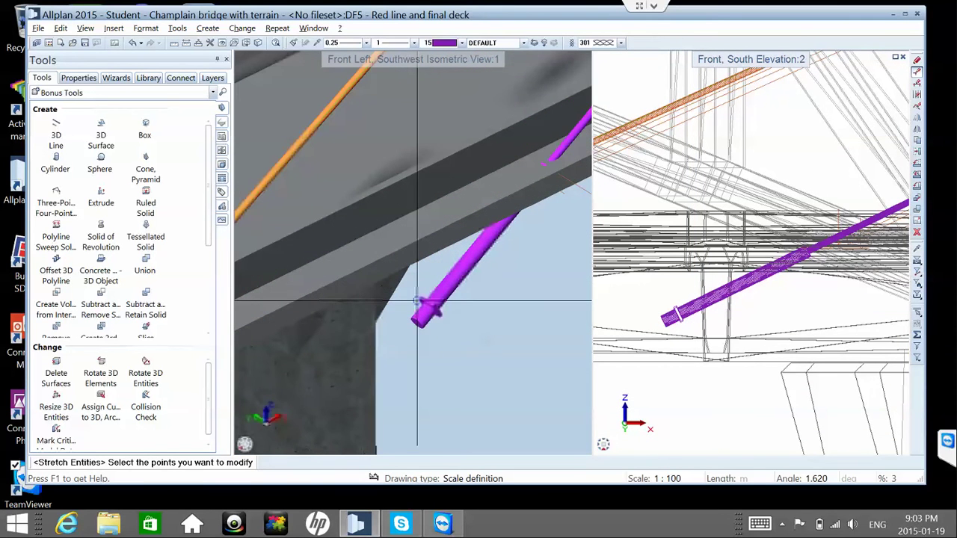
scroll(441, 310, up, 4)
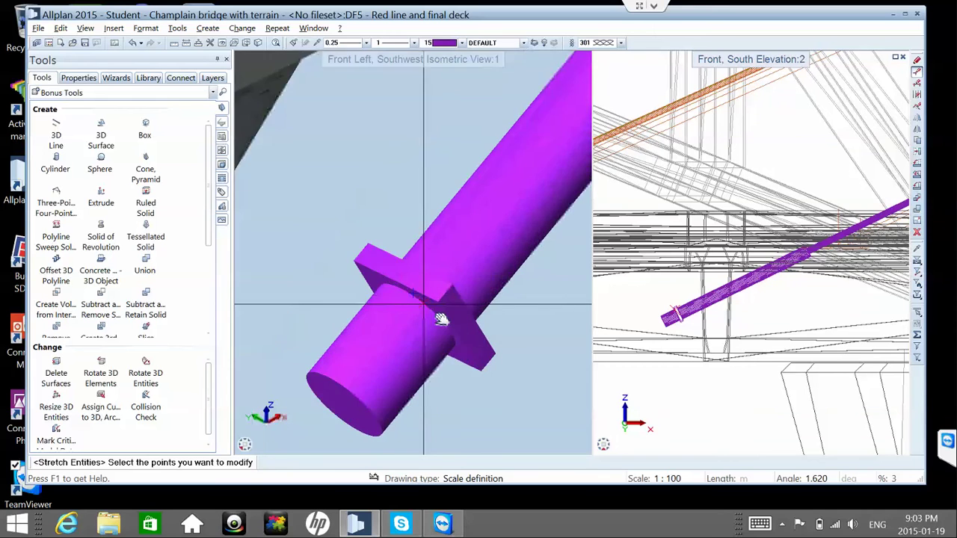
middle_drag(443, 303, 344, 348)
middle_drag(500, 181, 459, 227)
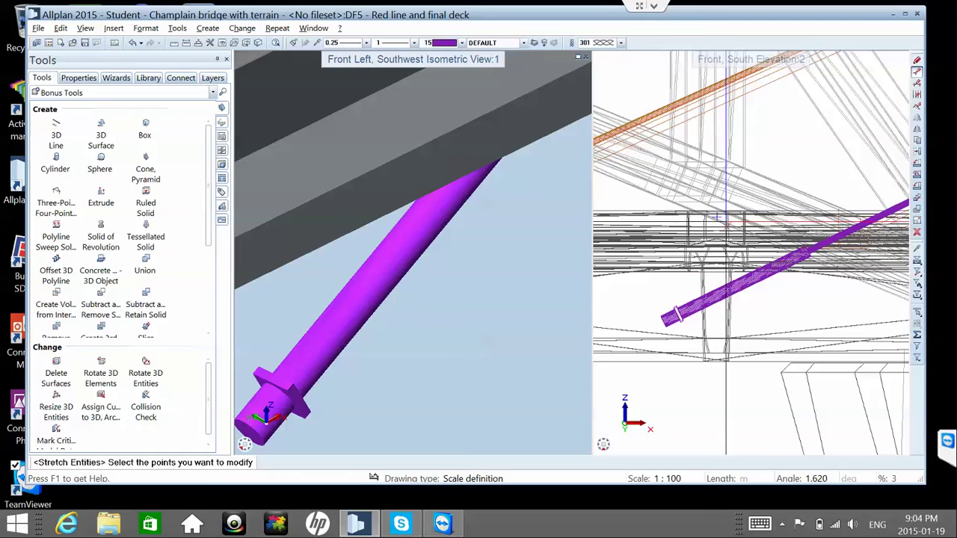
scroll(732, 241, down, 1)
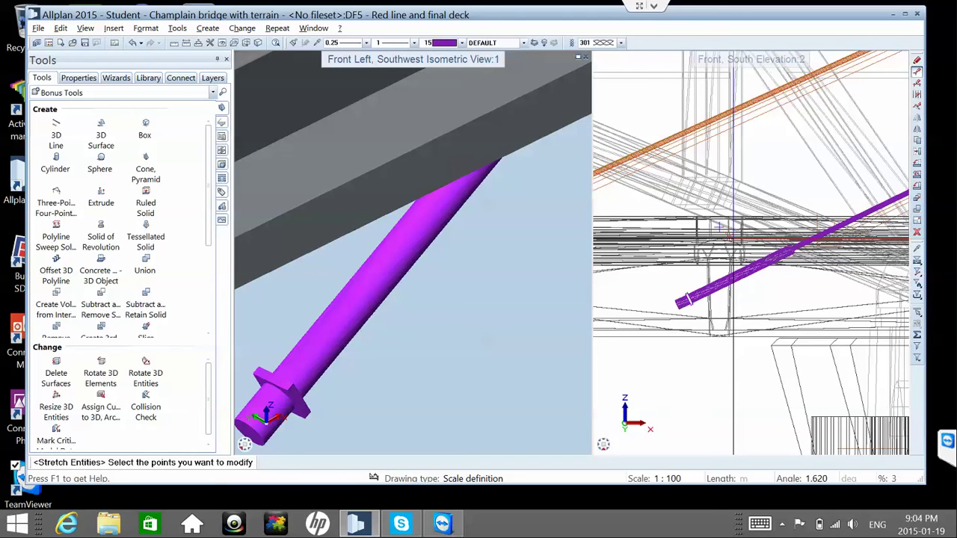
scroll(718, 224, up, 3)
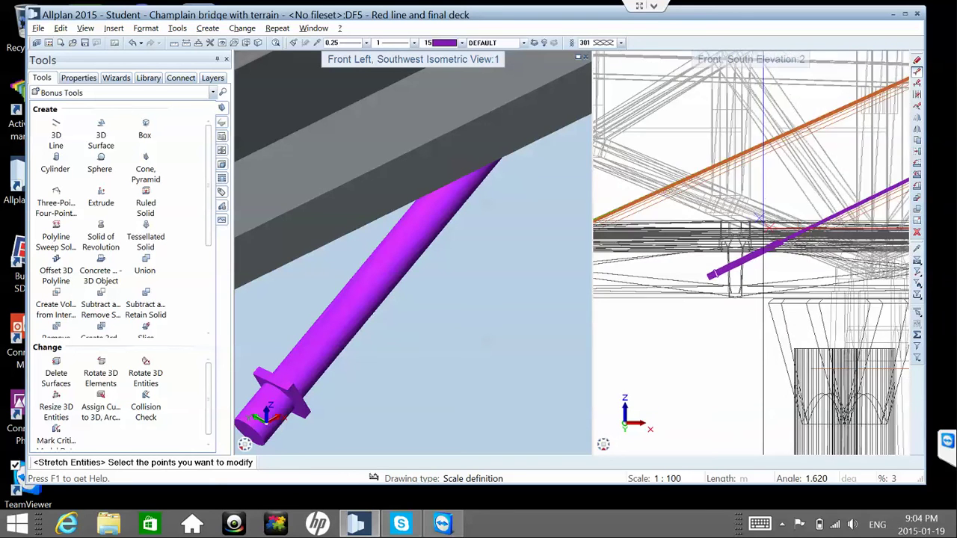
scroll(751, 224, up, 4)
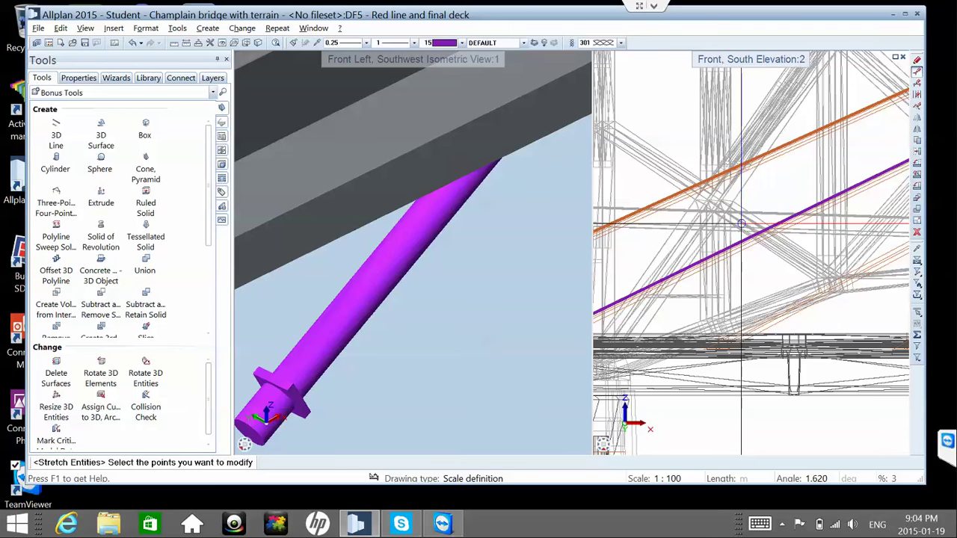
scroll(437, 312, down, 4)
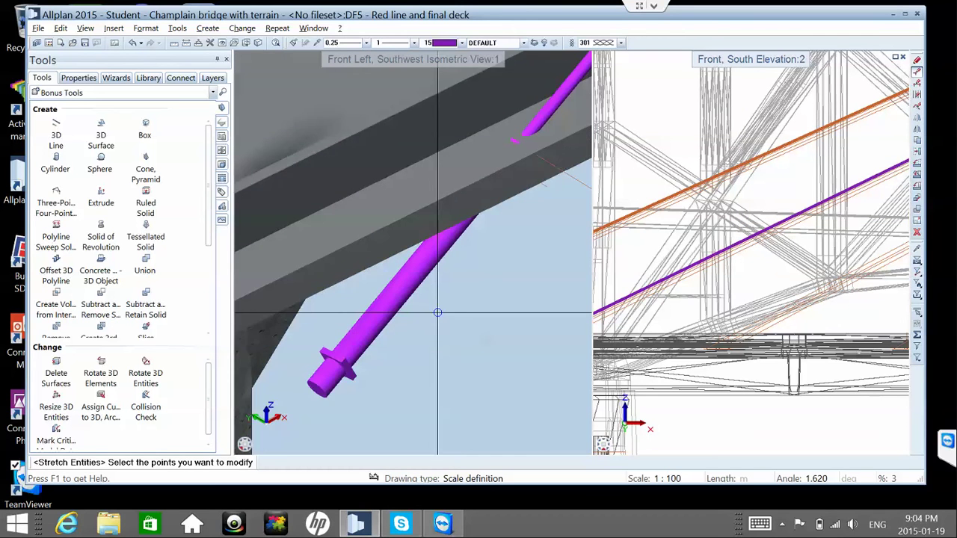
scroll(437, 312, down, 2)
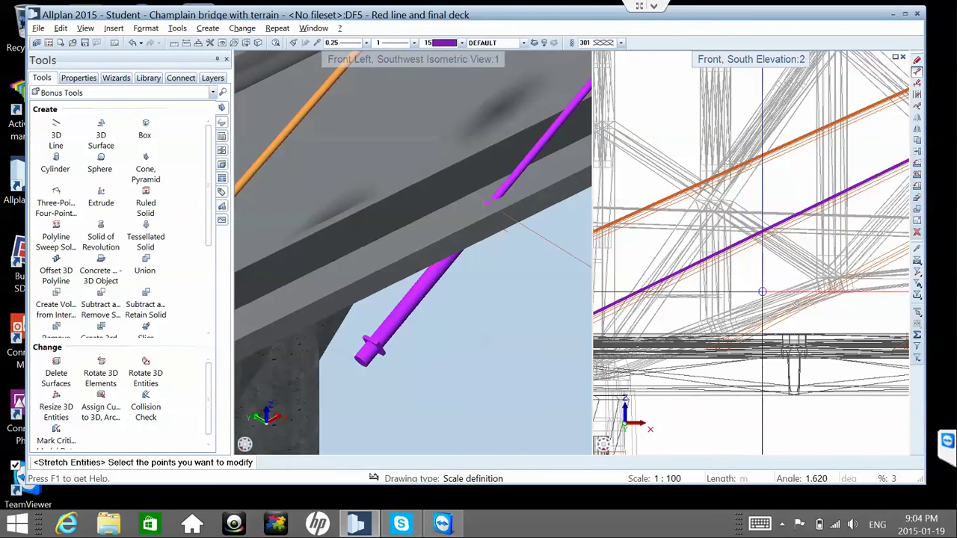
scroll(762, 291, down, 6)
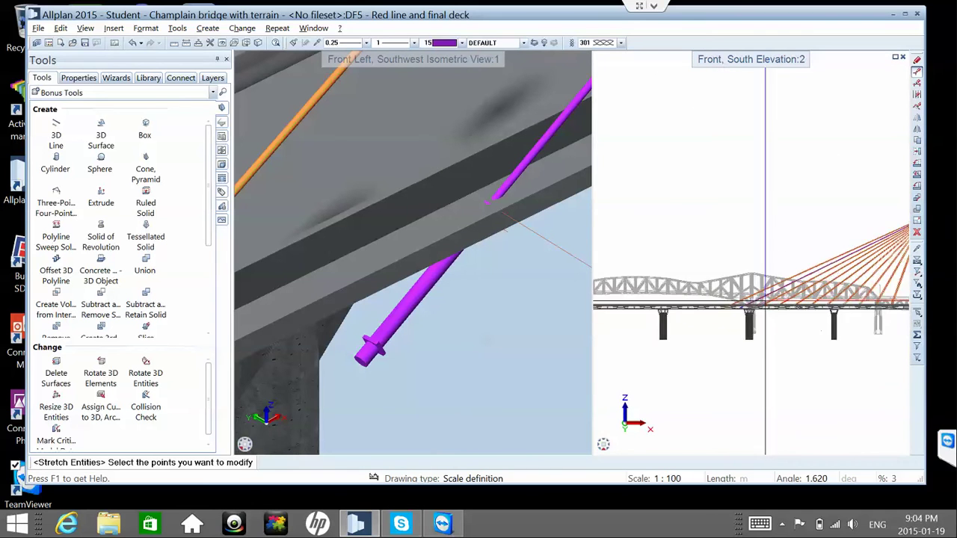
scroll(758, 291, up, 6)
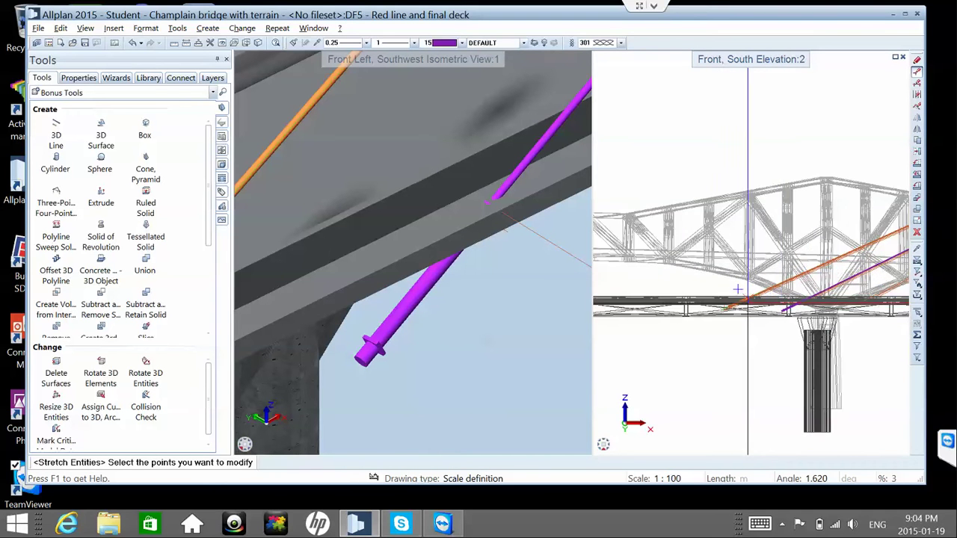
scroll(781, 293, up, 6)
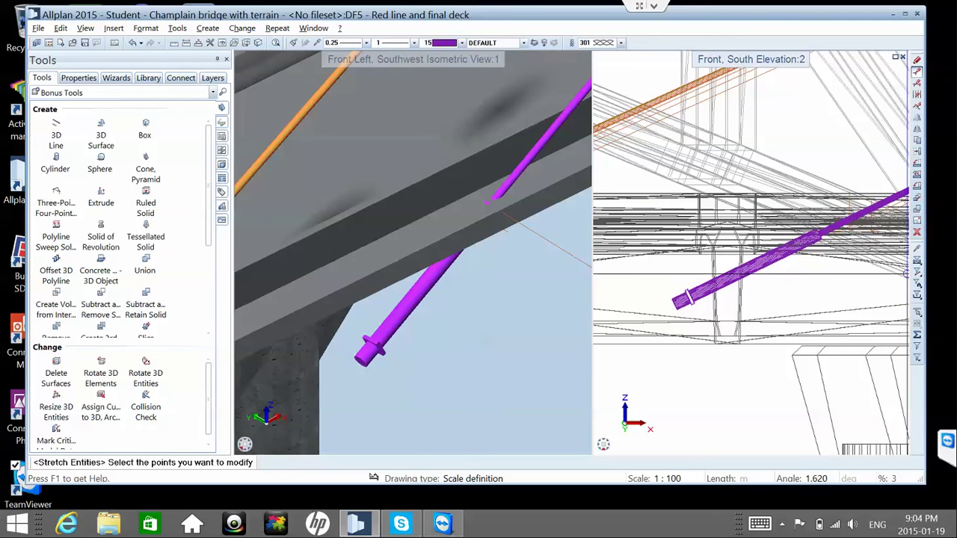
click(922, 275)
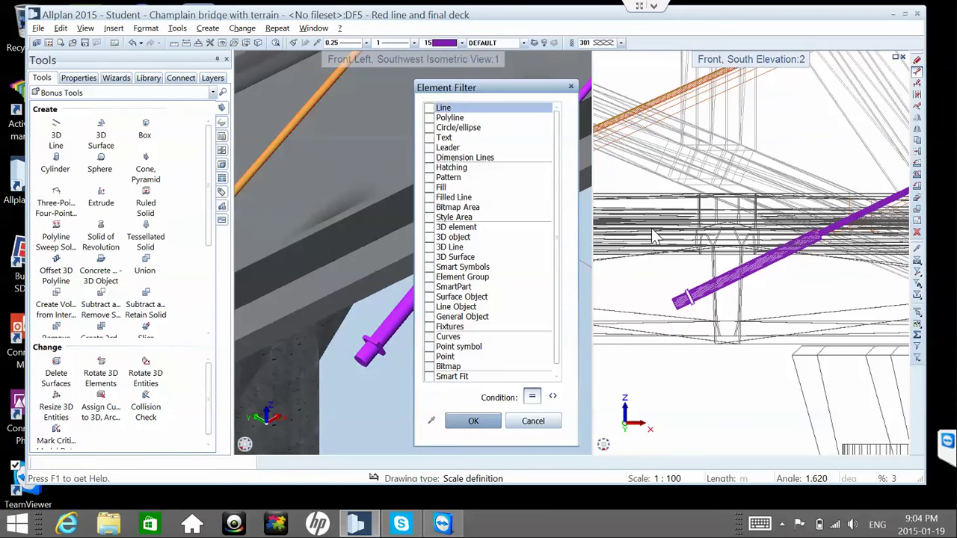
click(453, 237)
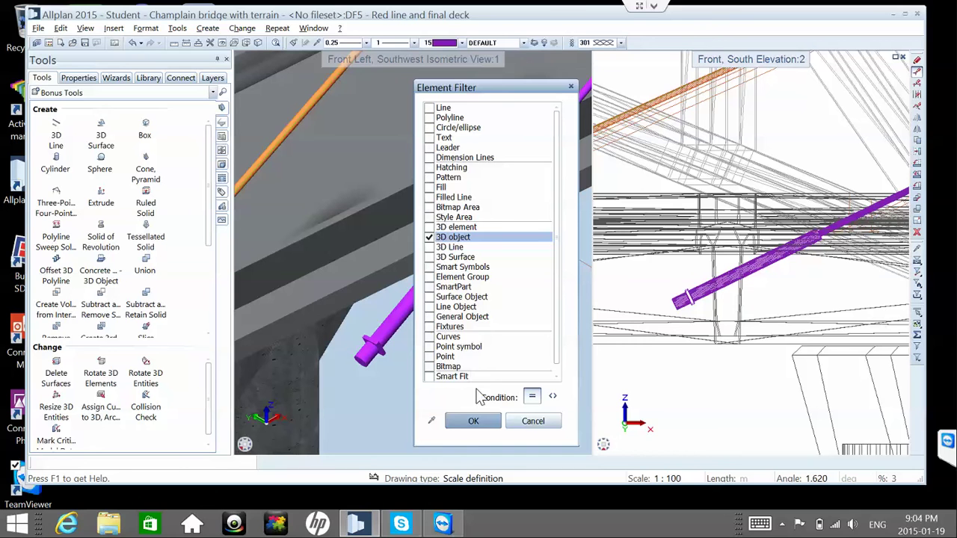
click(488, 424)
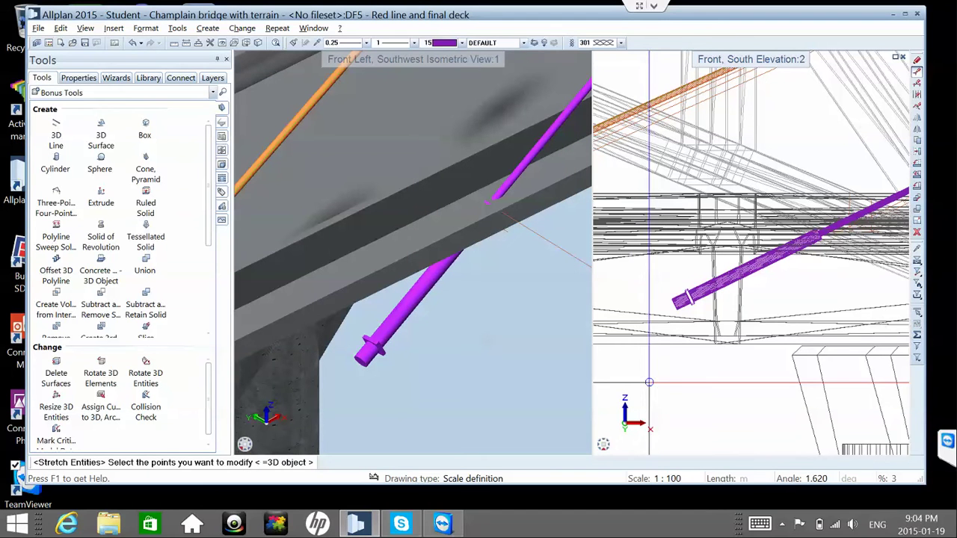
drag(651, 380, 828, 215)
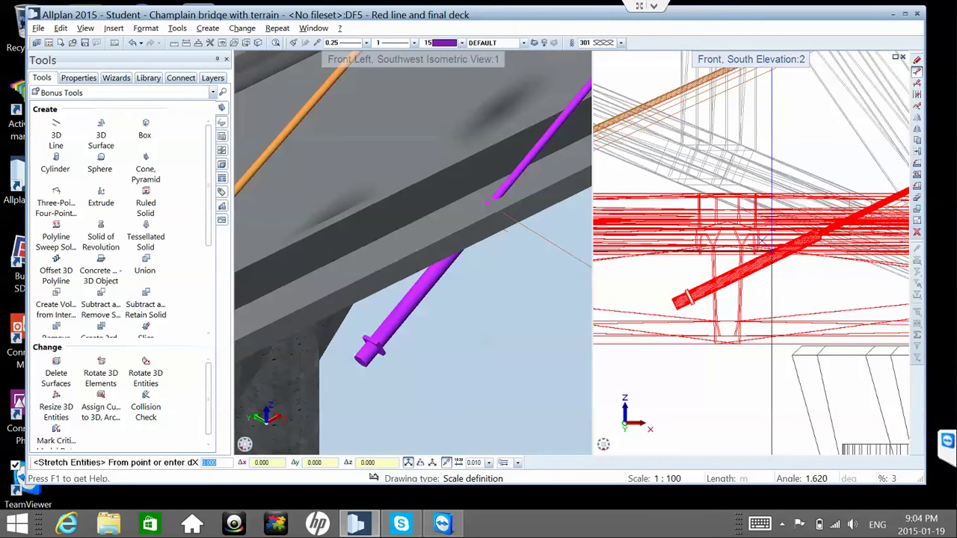
key(Escape)
- Try selecting the lower end of the purple cable with its sleeve and end plate for Stretch Entities, filtered to colour 15
click(919, 74)
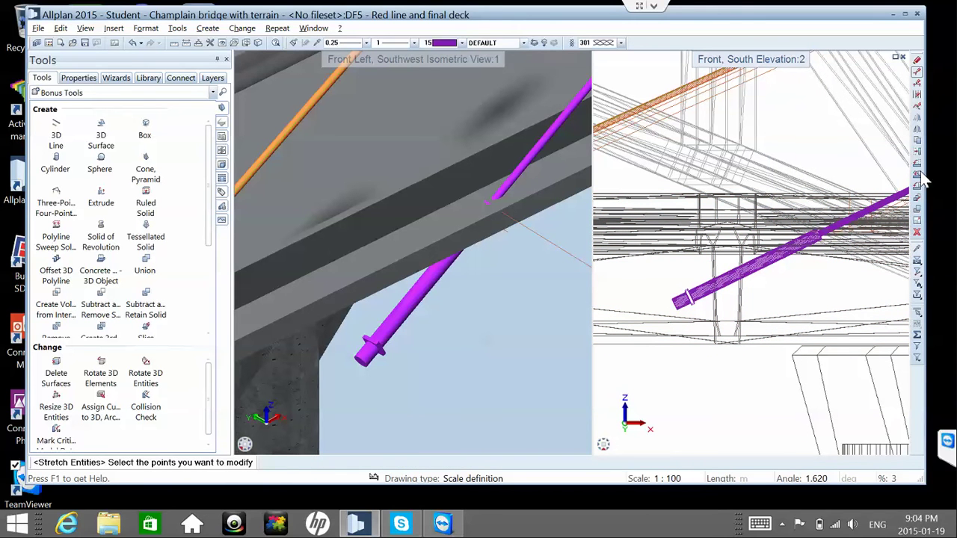
click(919, 266)
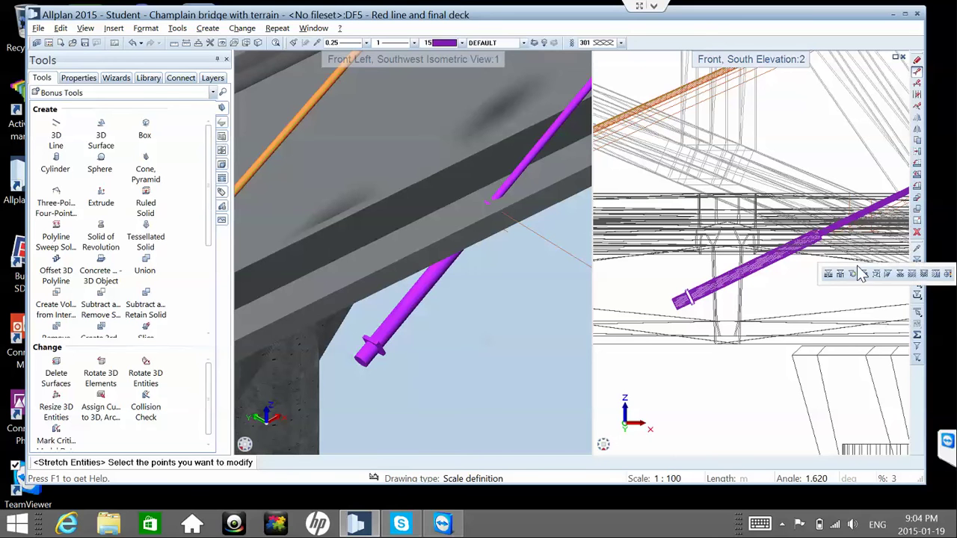
click(853, 275)
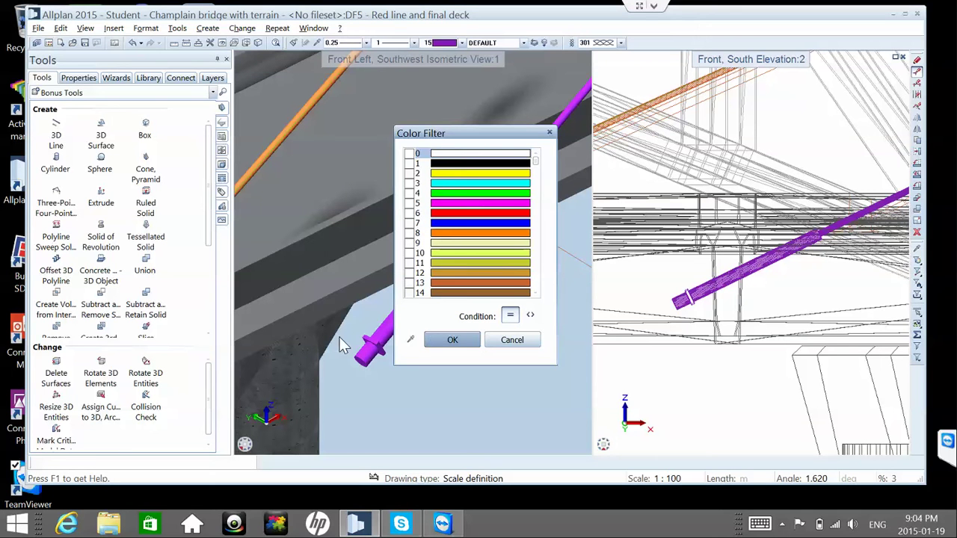
click(411, 341)
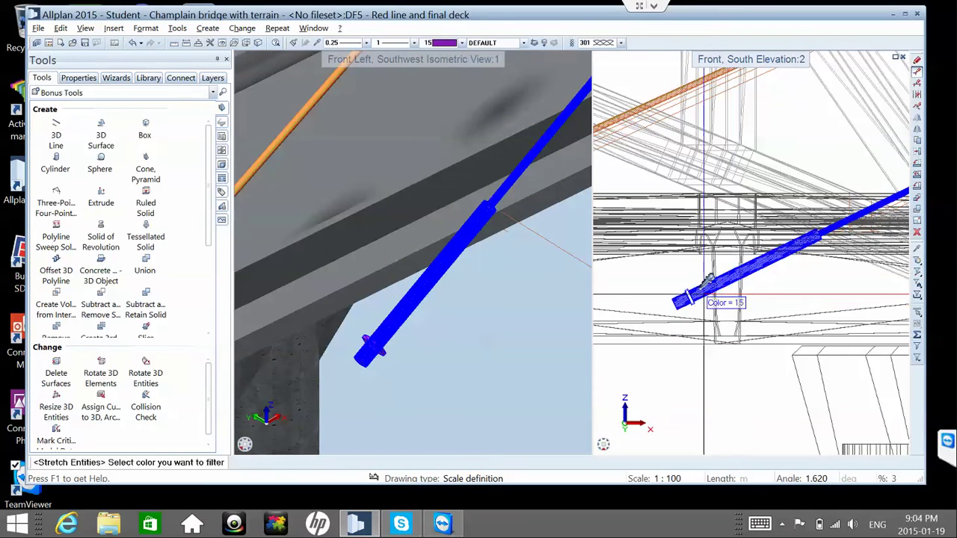
click(697, 291)
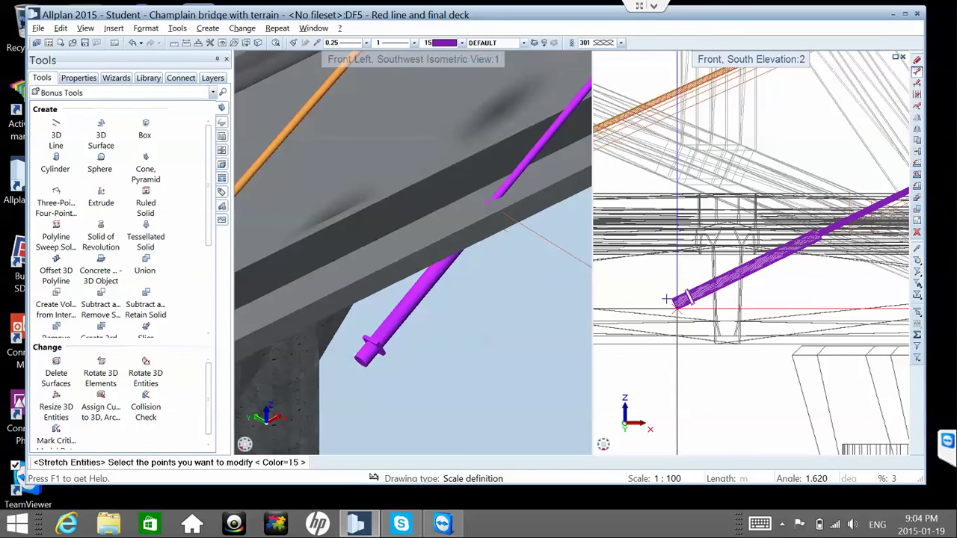
drag(660, 352, 826, 211)
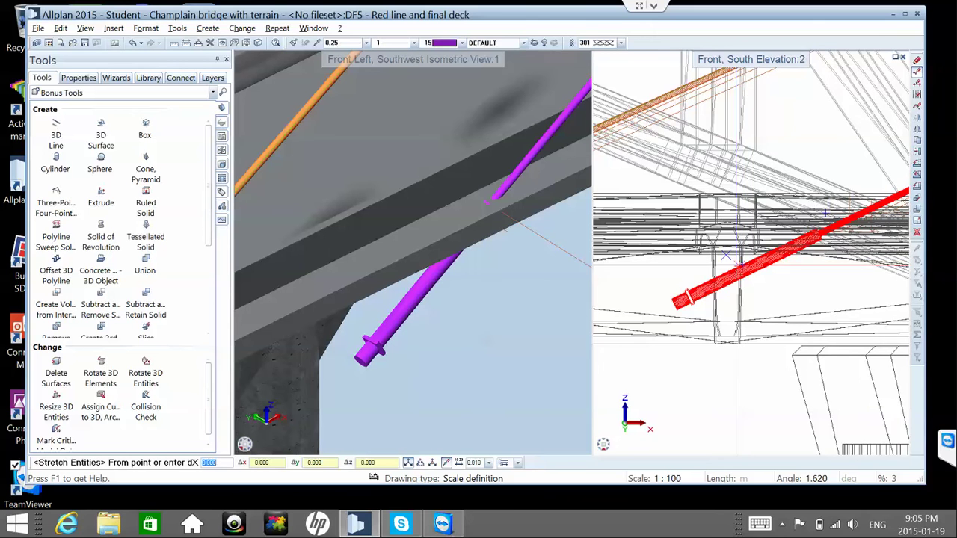
- Try to stretch the selected cable end from the end plate's upper corner to the deck's underside in the south elevation
scroll(721, 273, up, 1)
scroll(721, 274, up, 2)
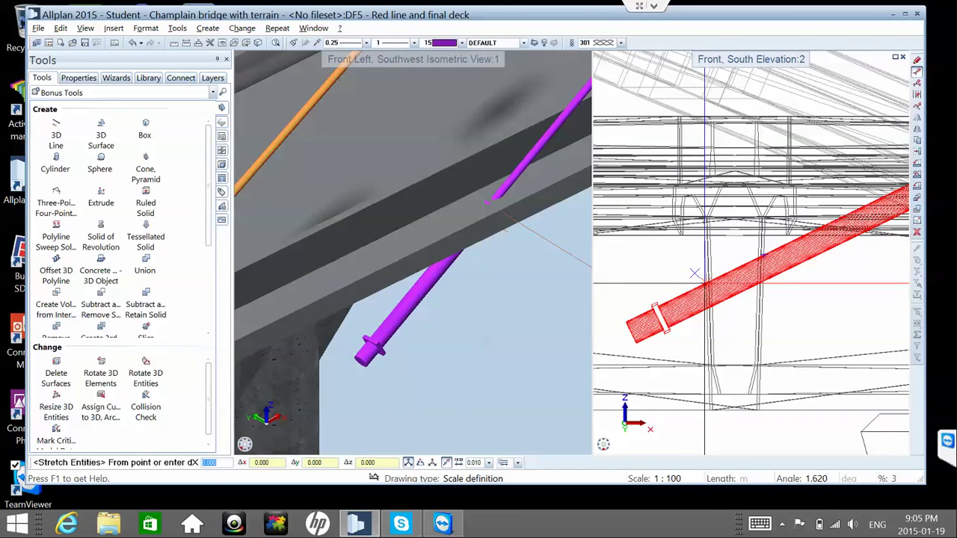
scroll(641, 296, up, 3)
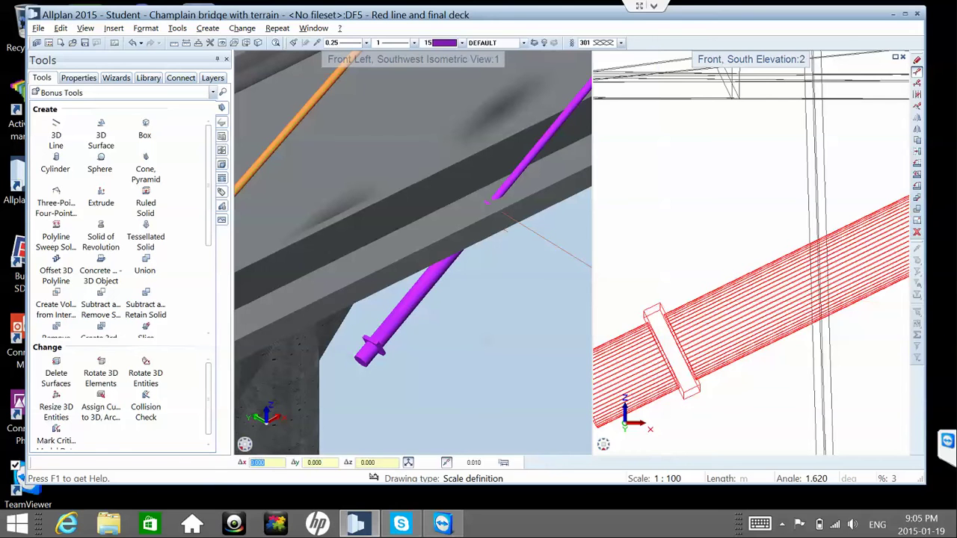
click(657, 302)
scroll(657, 302, down, 3)
scroll(651, 295, down, 2)
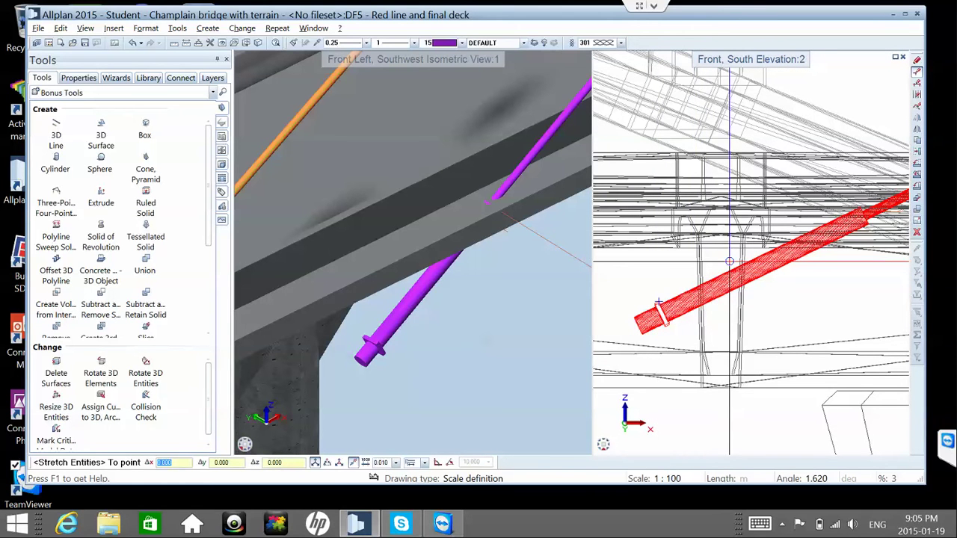
scroll(755, 247, up, 5)
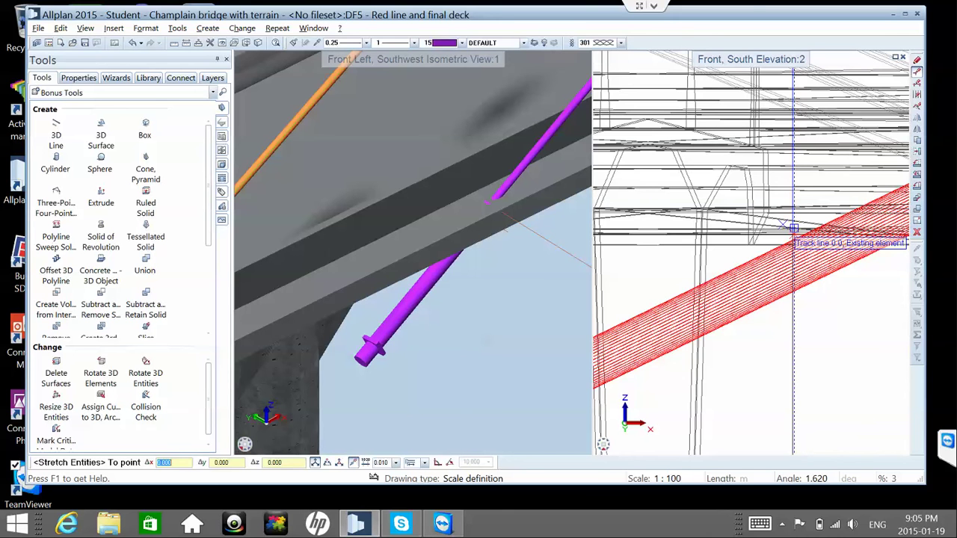
scroll(793, 228, down, 6)
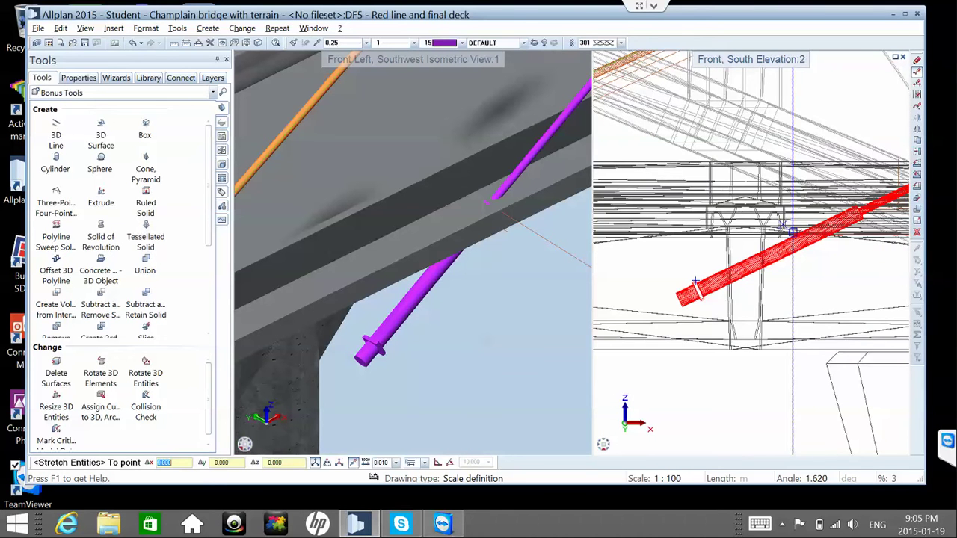
click(793, 233)
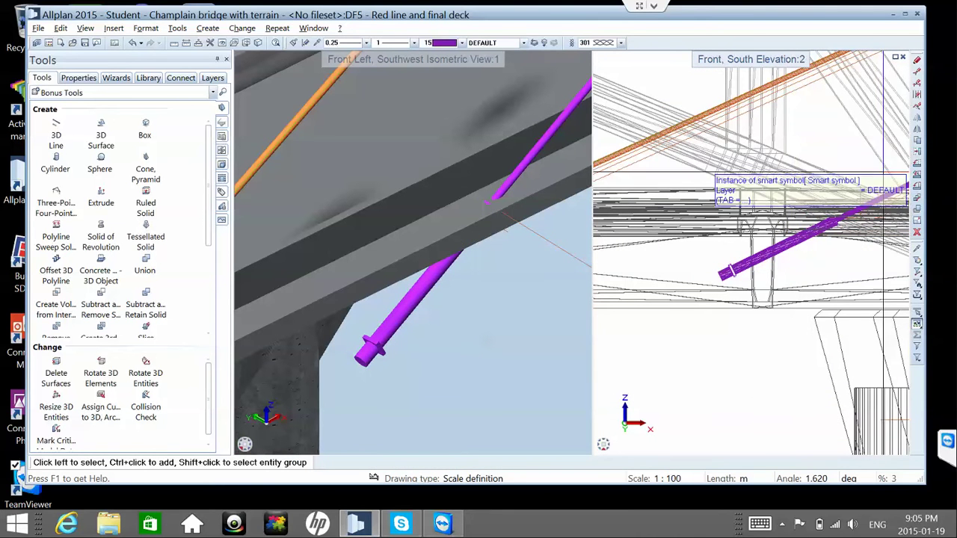
- Restart Stretch Entities with a colour 15 filter and select the purple cable's lower end, including its sleeve and end plate
click(918, 72)
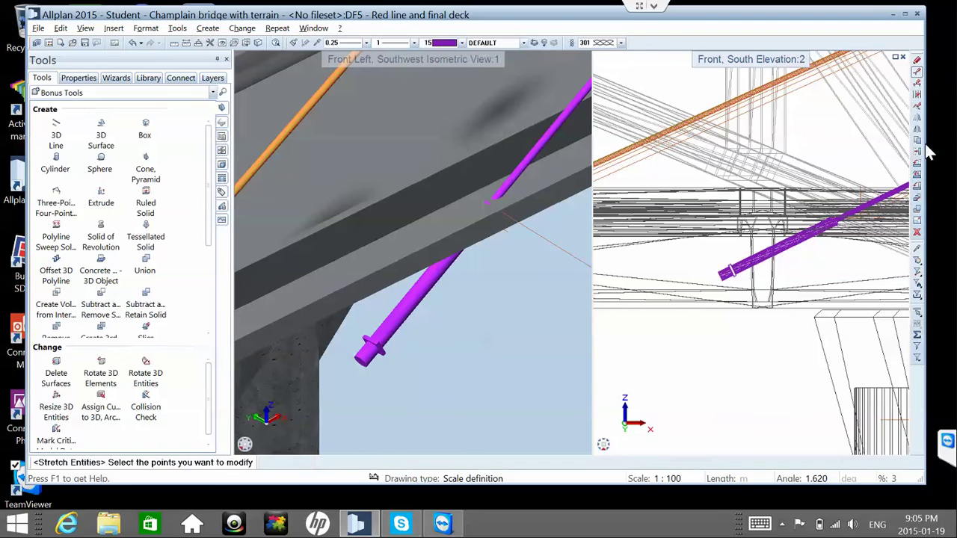
click(918, 272)
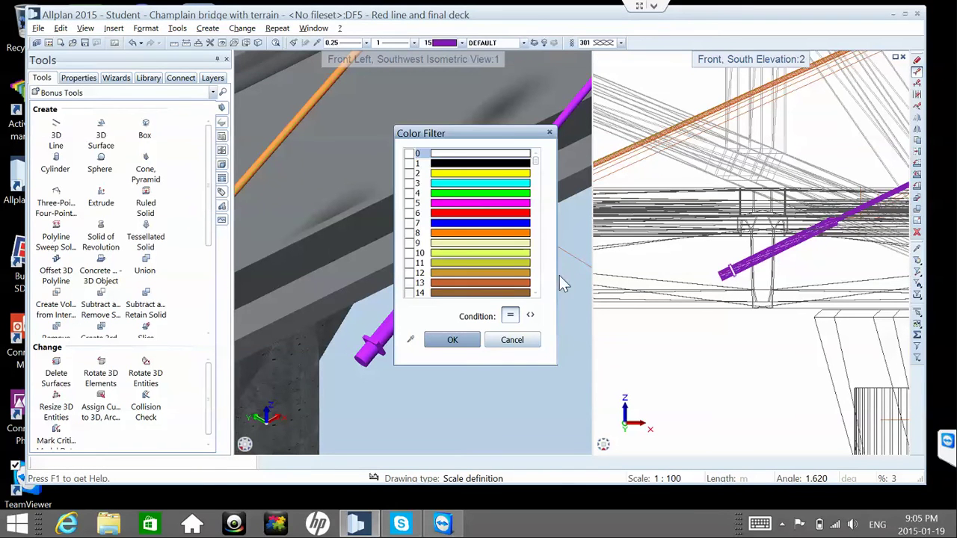
click(410, 341)
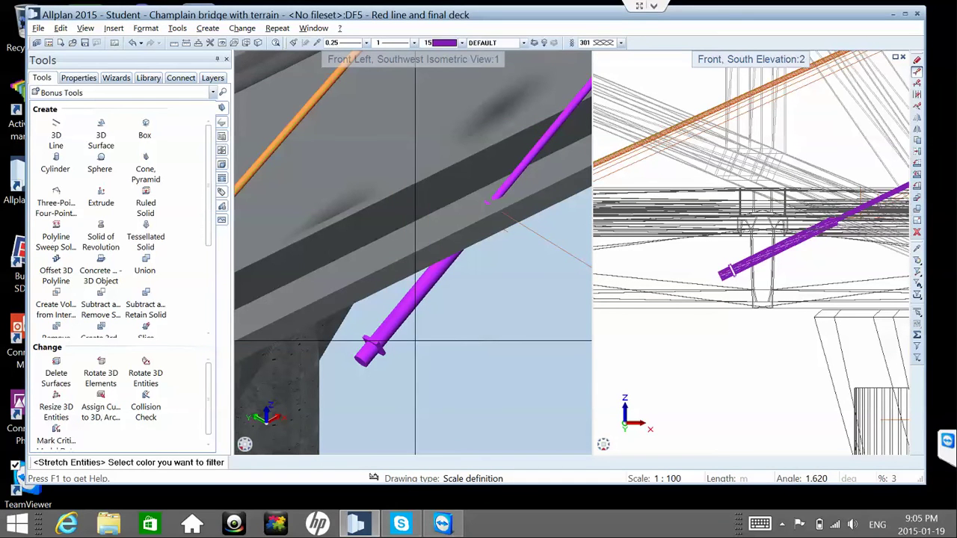
click(728, 268)
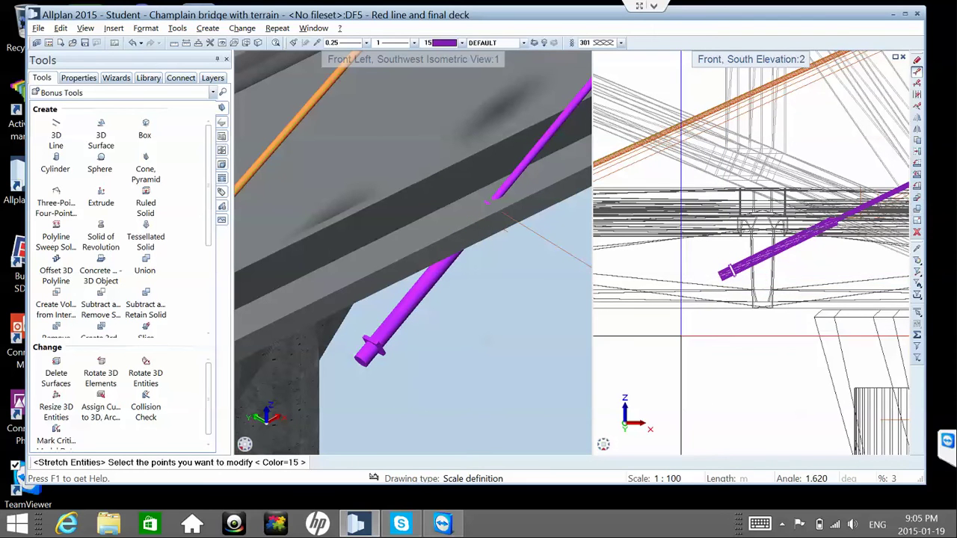
drag(681, 336, 864, 190)
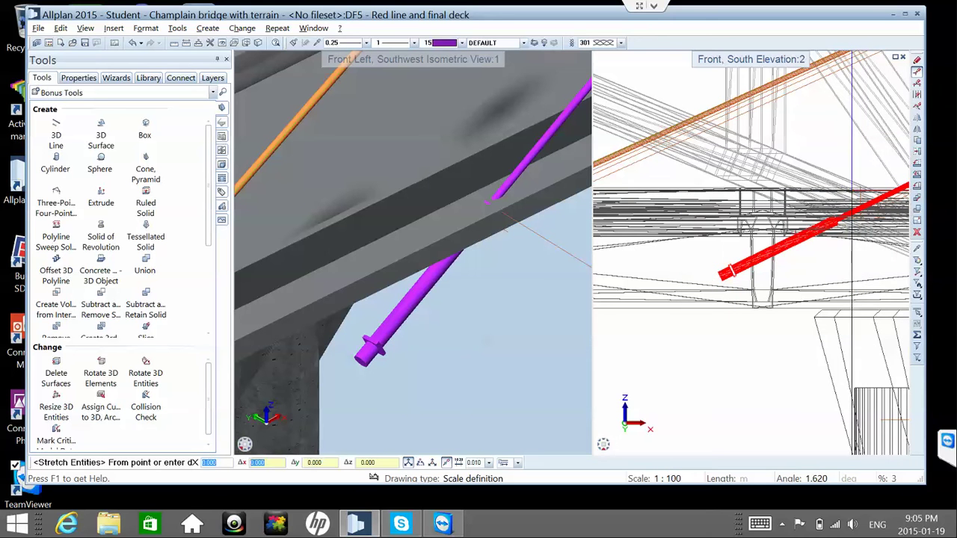
- Set the stretch base point where the sleeve's upper edge meets the end plate in the south elevation
scroll(831, 213, up, 3)
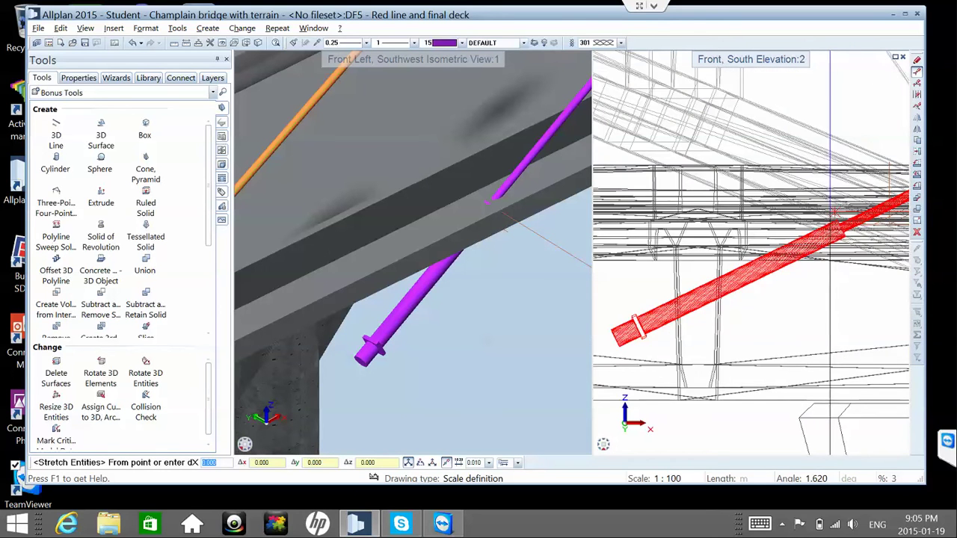
scroll(831, 213, up, 2)
scroll(661, 330, up, 1)
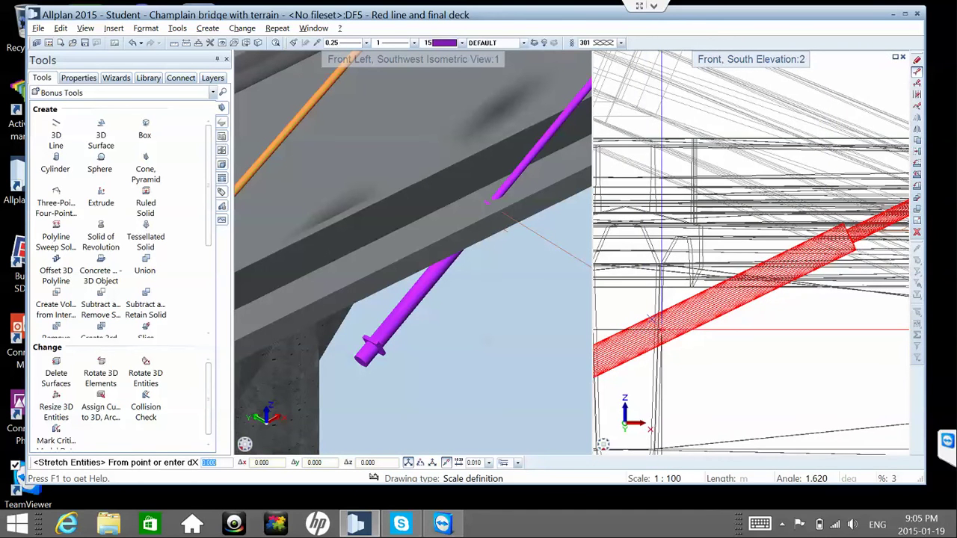
scroll(652, 319, down, 3)
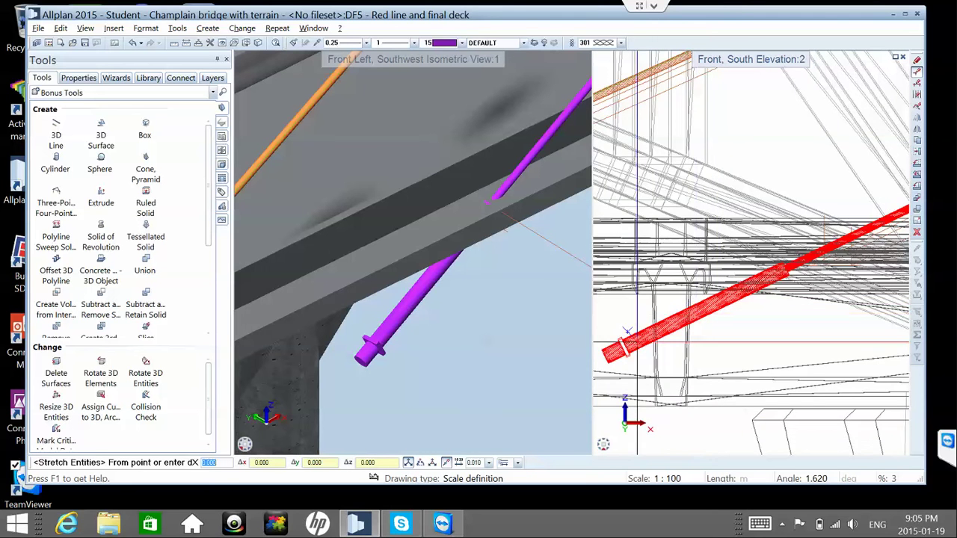
scroll(619, 345, up, 3)
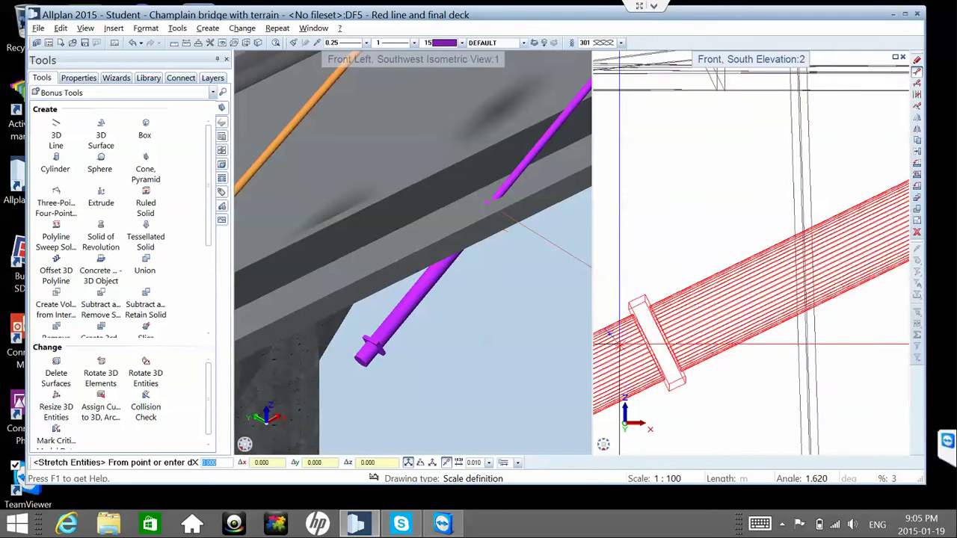
scroll(619, 344, up, 3)
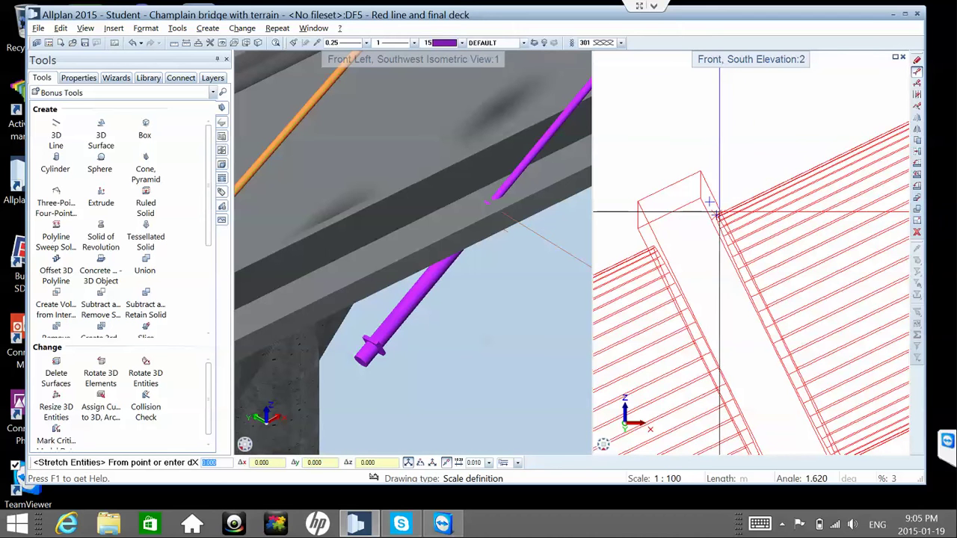
click(716, 214)
scroll(716, 215, down, 4)
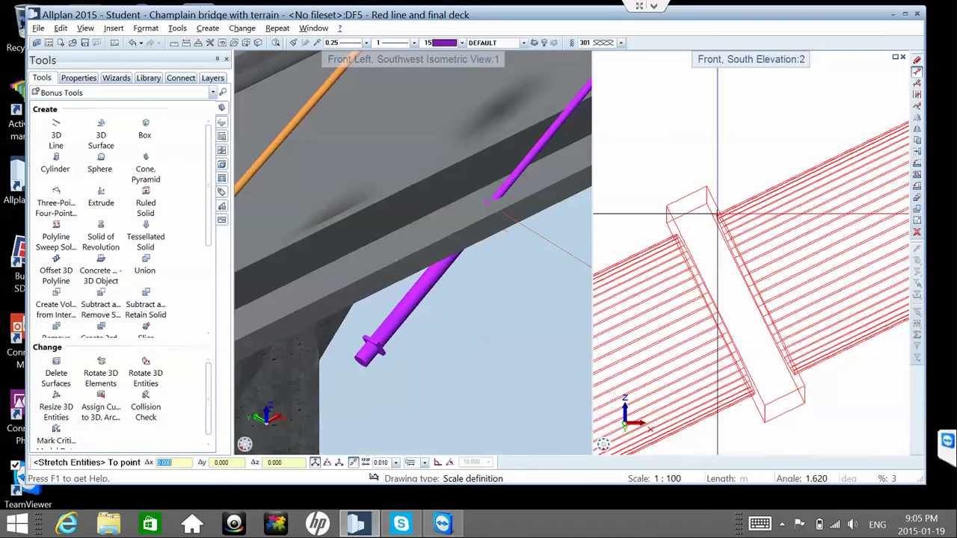
scroll(716, 215, down, 4)
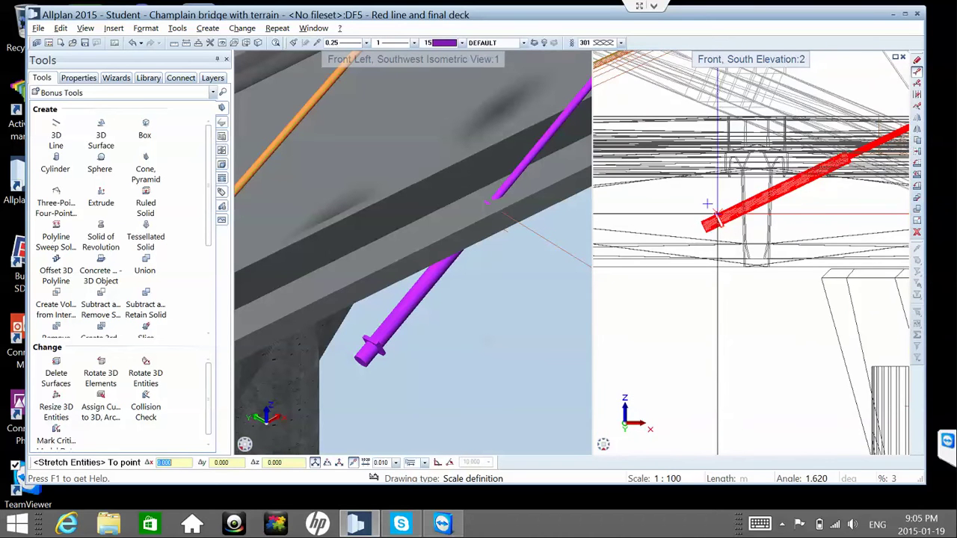
- Stretch the cable end along its axis to the point where the sleeve's upper edge crosses the deck's underside line
scroll(769, 179, up, 3)
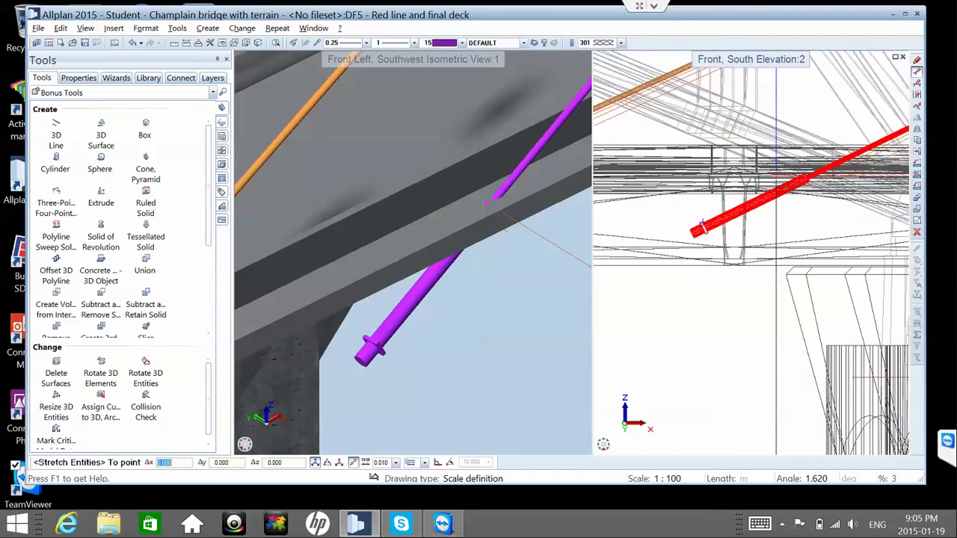
scroll(768, 185, up, 4)
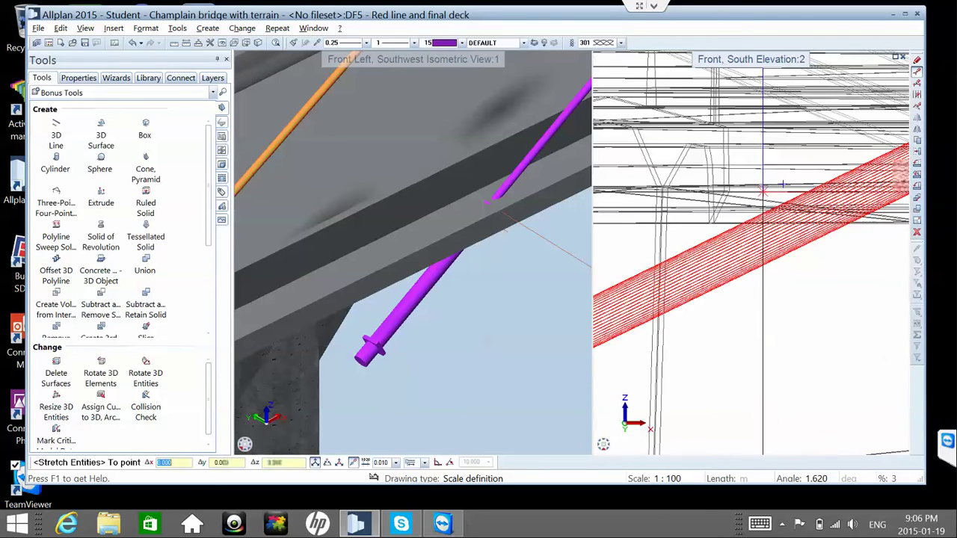
scroll(737, 229, up, 5)
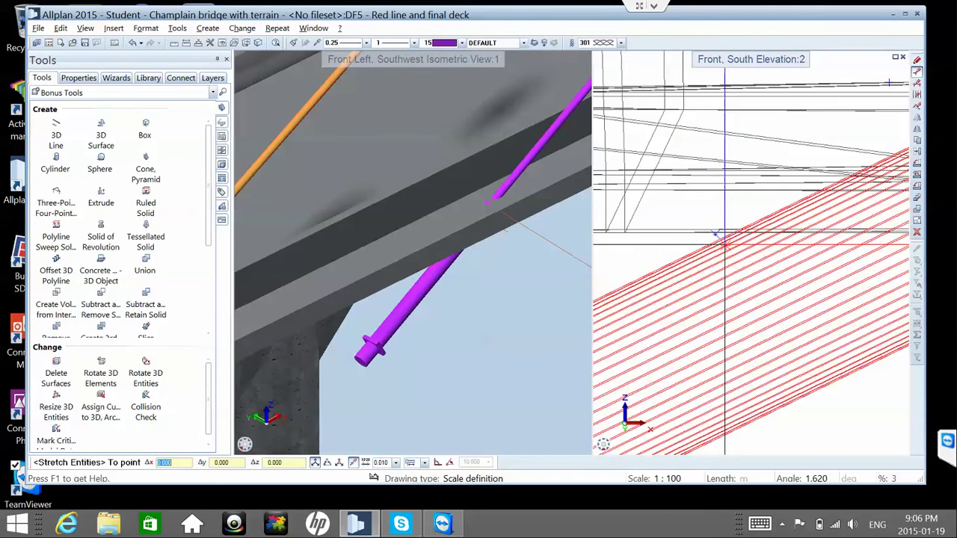
scroll(737, 217, up, 3)
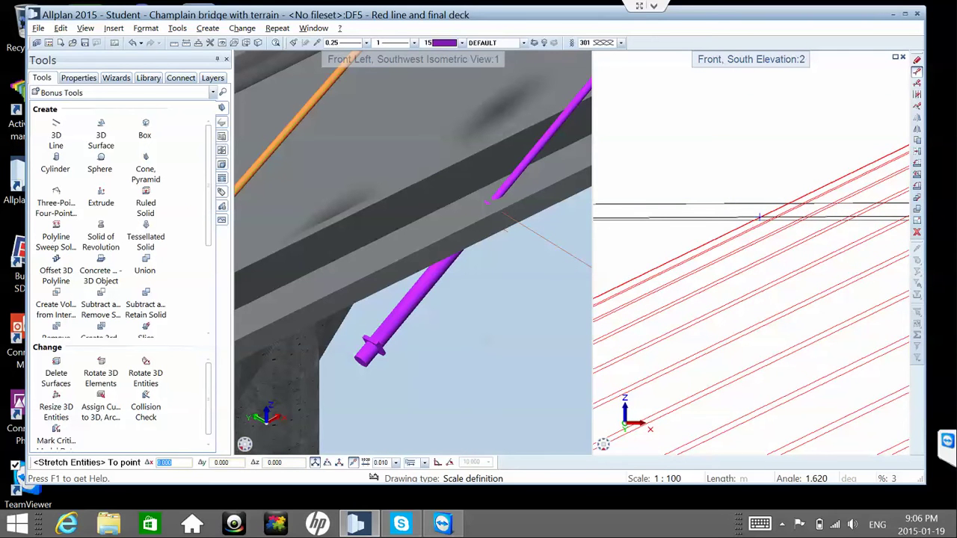
scroll(788, 159, down, 3)
middle_drag(764, 224, 642, 262)
scroll(740, 142, up, 4)
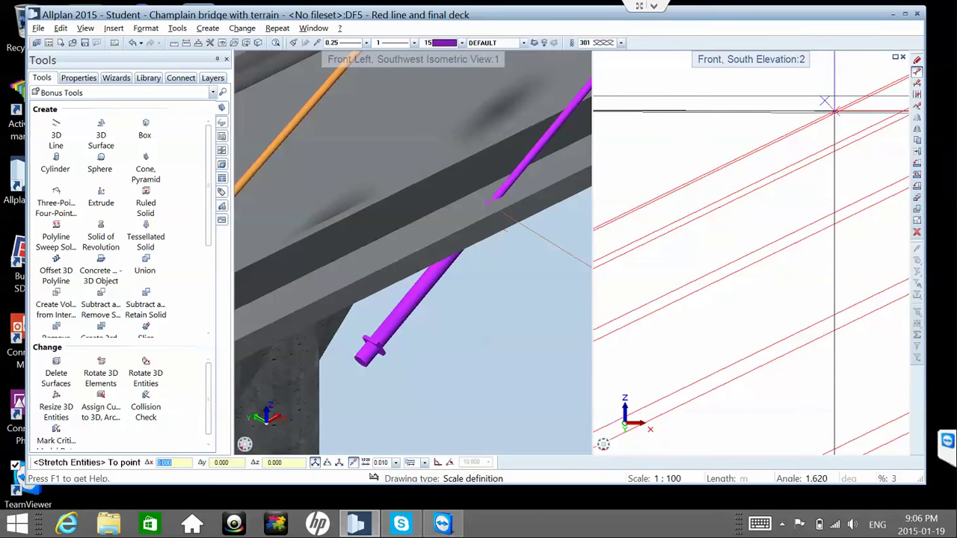
click(834, 111)
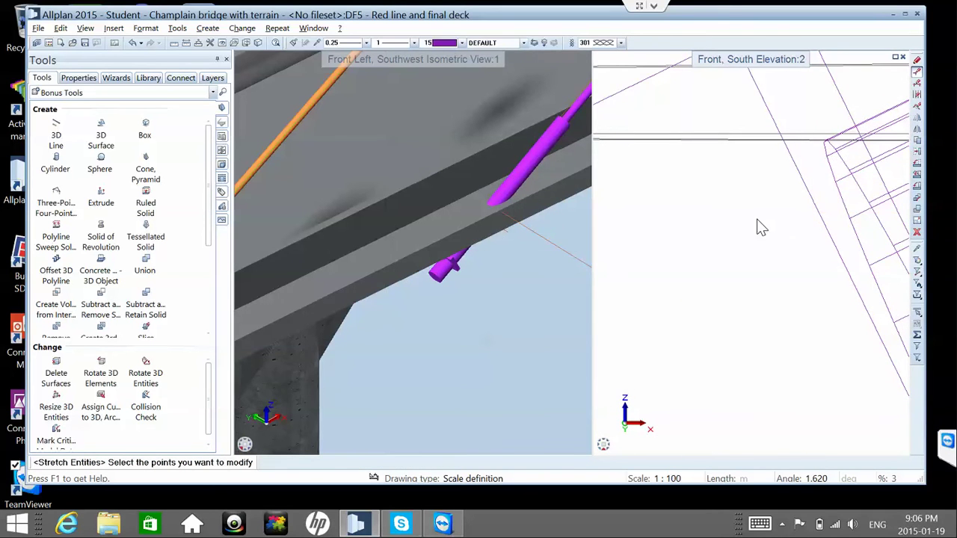
- Examine the purple cable's anchorage against the deck, pier and orange cable in a shaded south elevation
mouse_move(249, 444)
click(264, 423)
scroll(511, 218, up, 6)
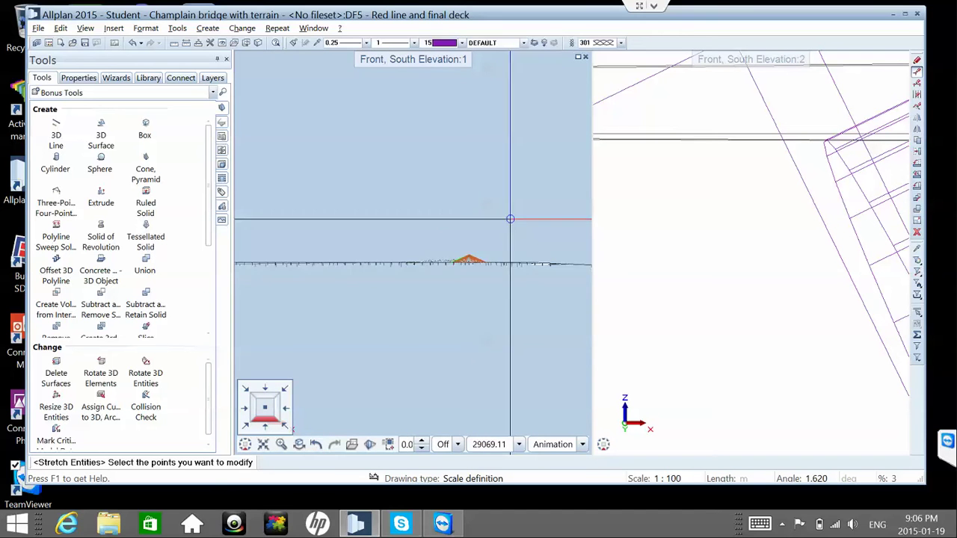
scroll(426, 308, up, 5)
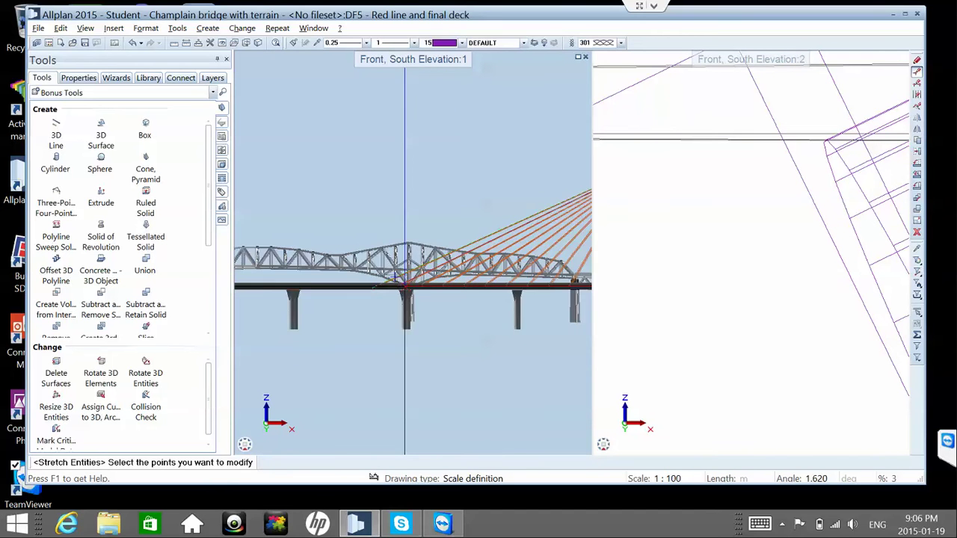
scroll(401, 284, up, 2)
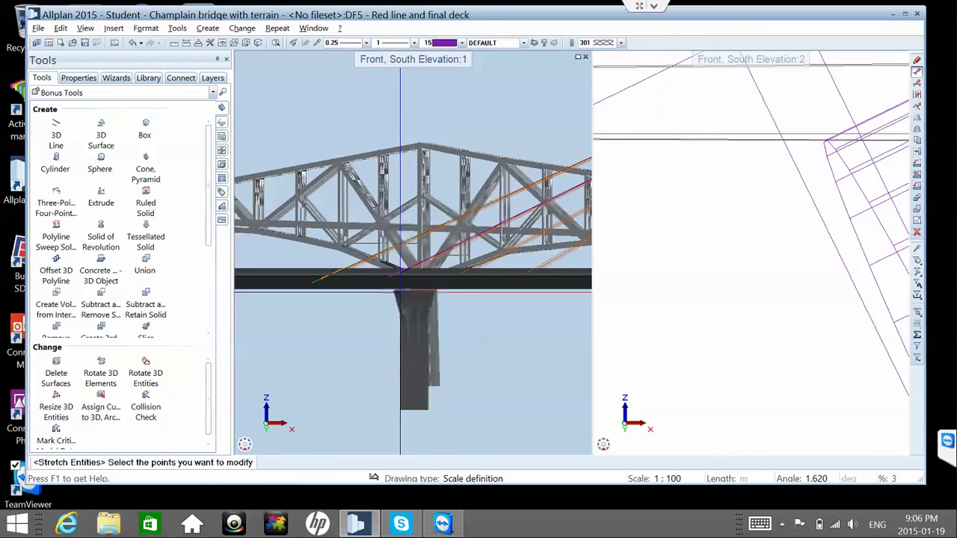
scroll(400, 271, up, 1)
scroll(419, 280, up, 3)
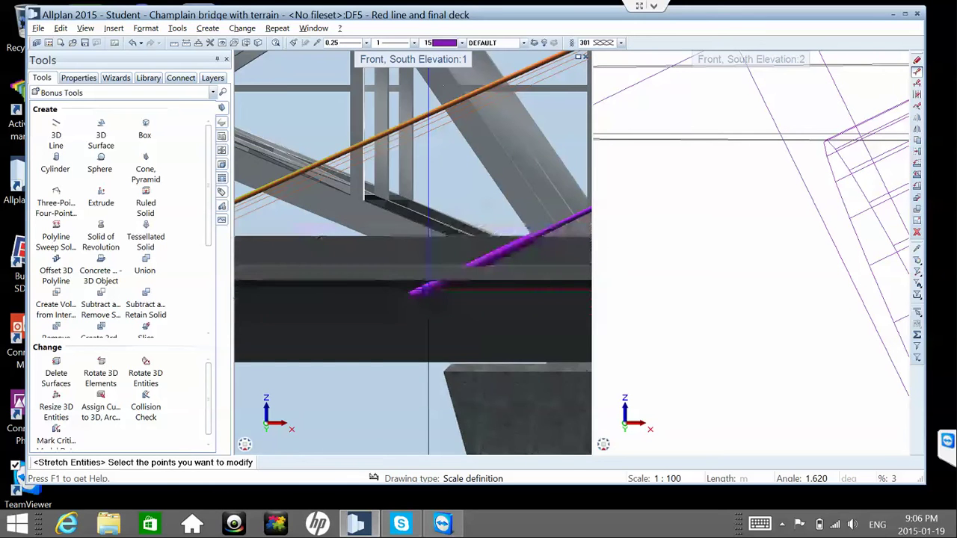
scroll(428, 292, down, 1)
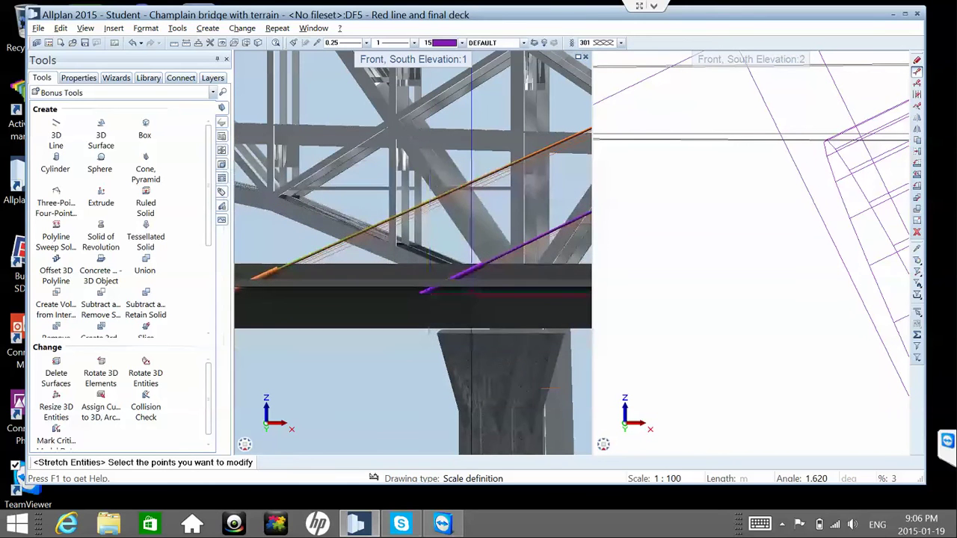
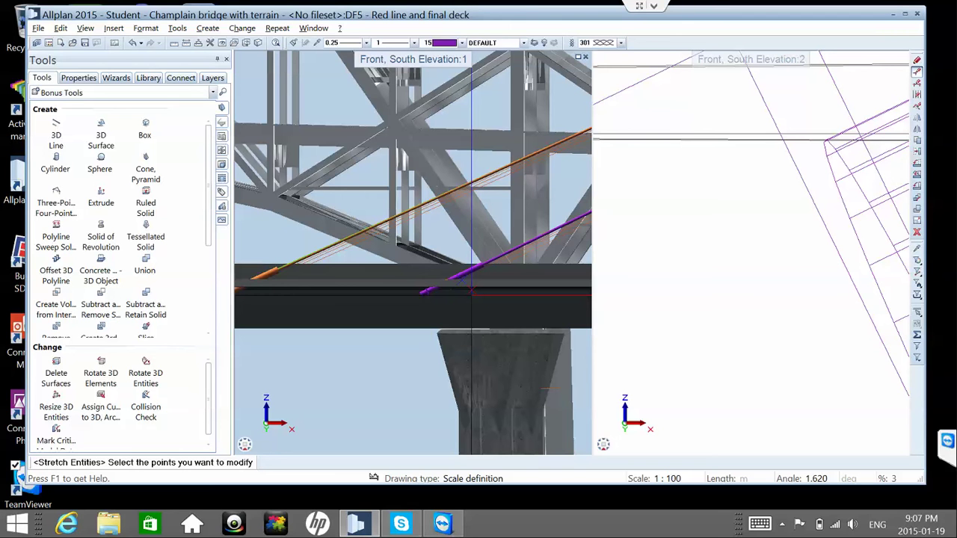
- Show the wireframe view as a southwest isometric and set the active drawing colour to 8 (orange)
click(604, 446)
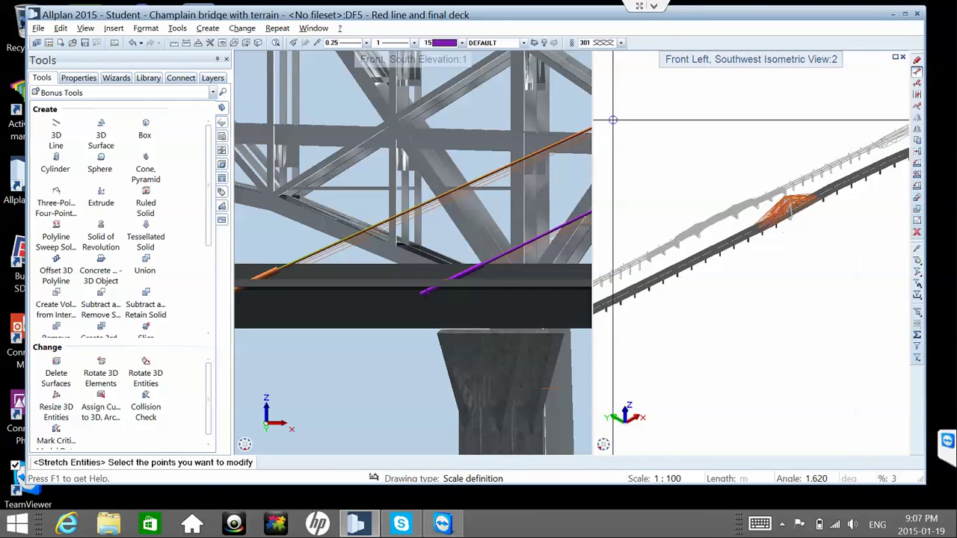
click(432, 43)
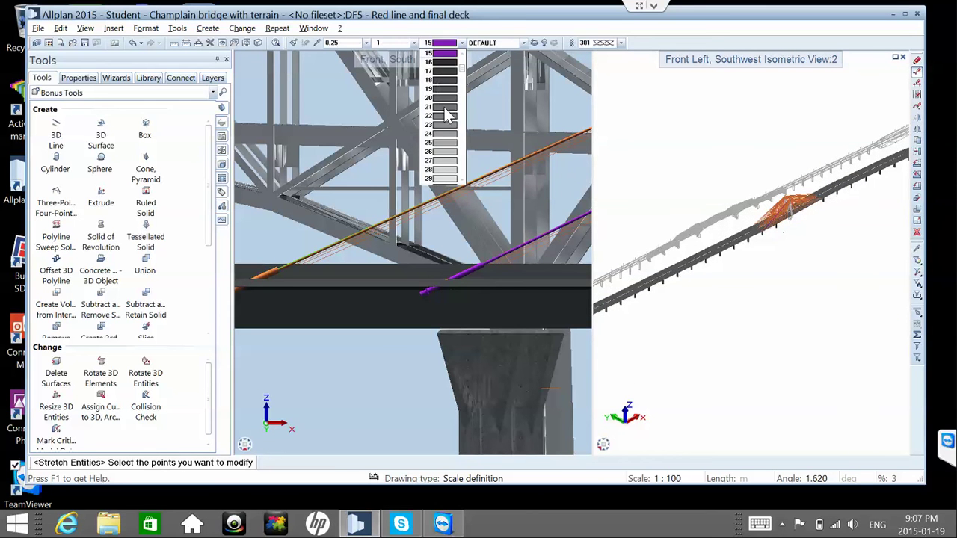
scroll(450, 113, up, 2)
scroll(449, 110, up, 1)
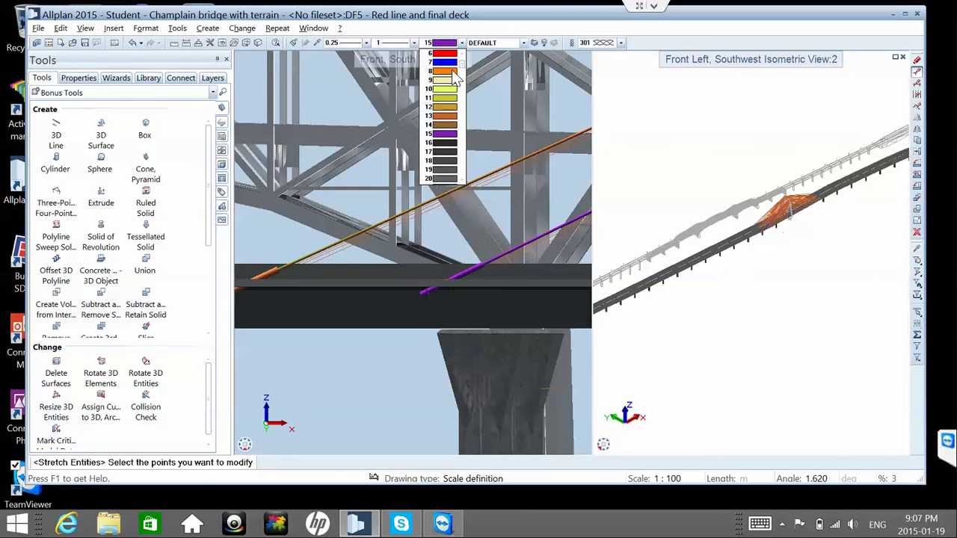
click(449, 71)
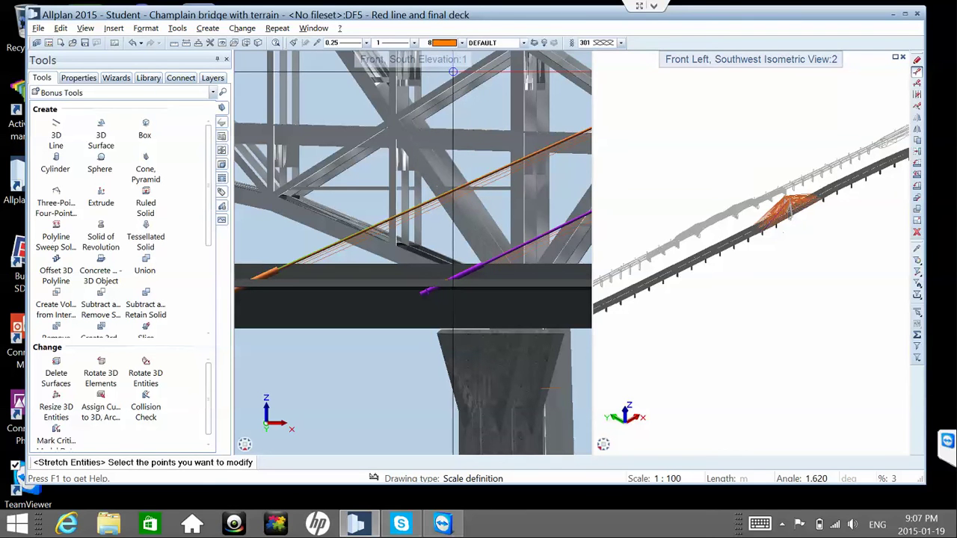
- Start an Architecture Steel, Timber Element at the deck-edge end of the next stay line beside the purple cable
scroll(854, 234, up, 2)
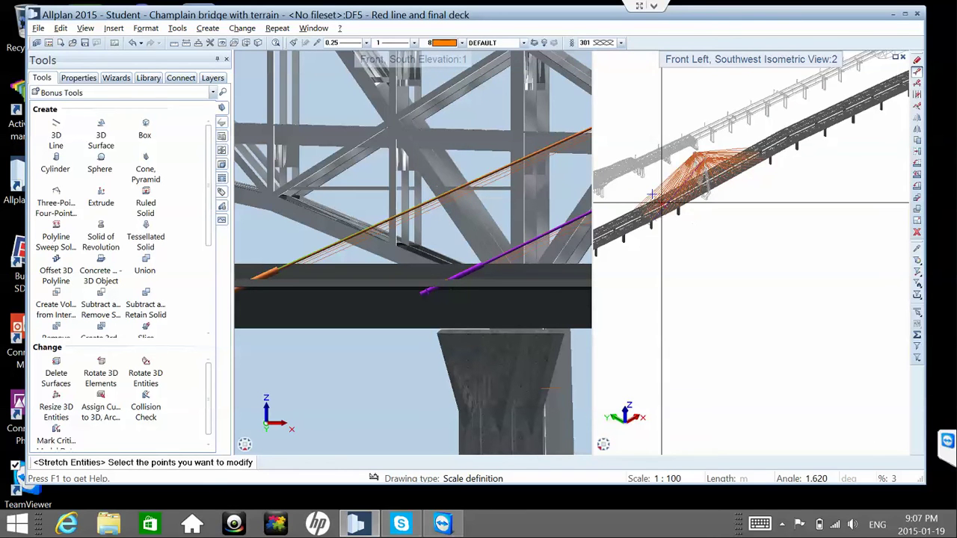
scroll(633, 205, up, 2)
scroll(633, 205, up, 4)
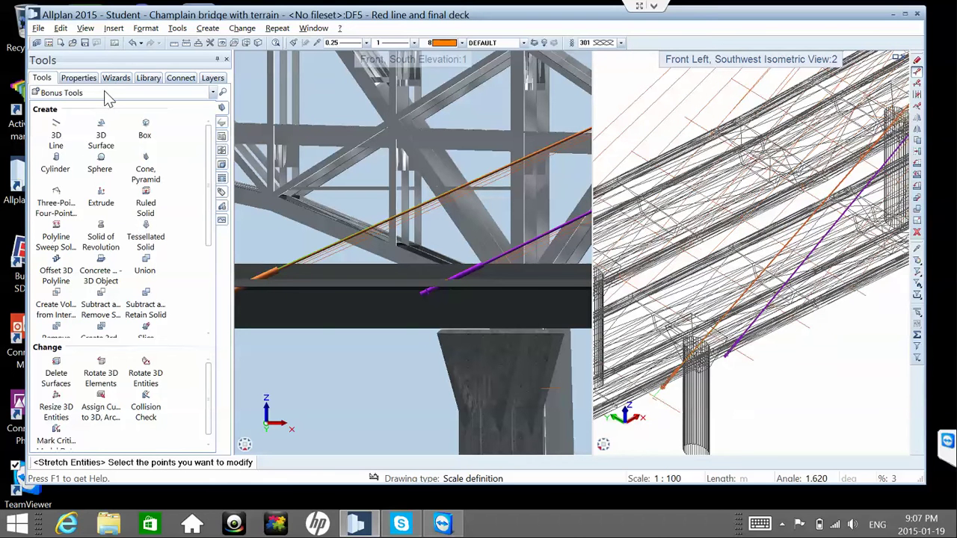
click(104, 91)
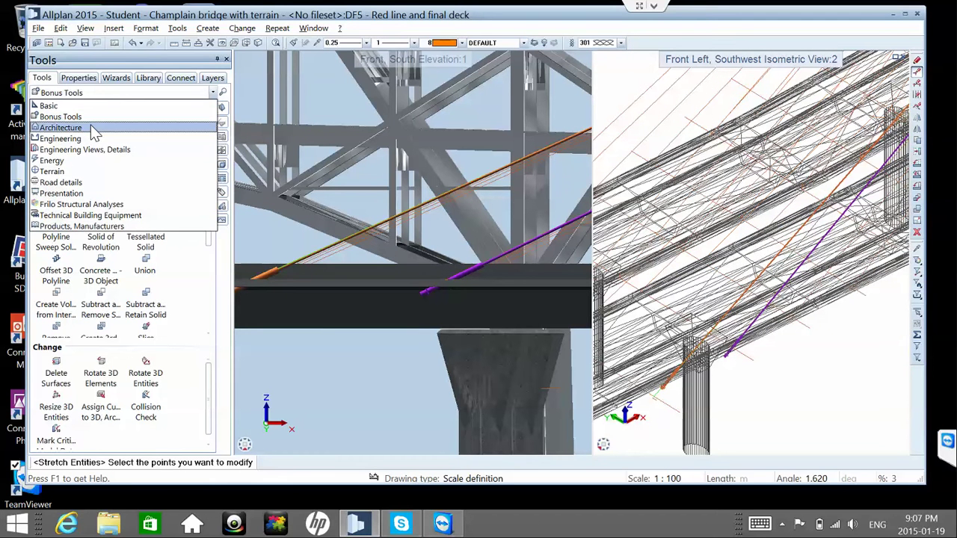
click(91, 128)
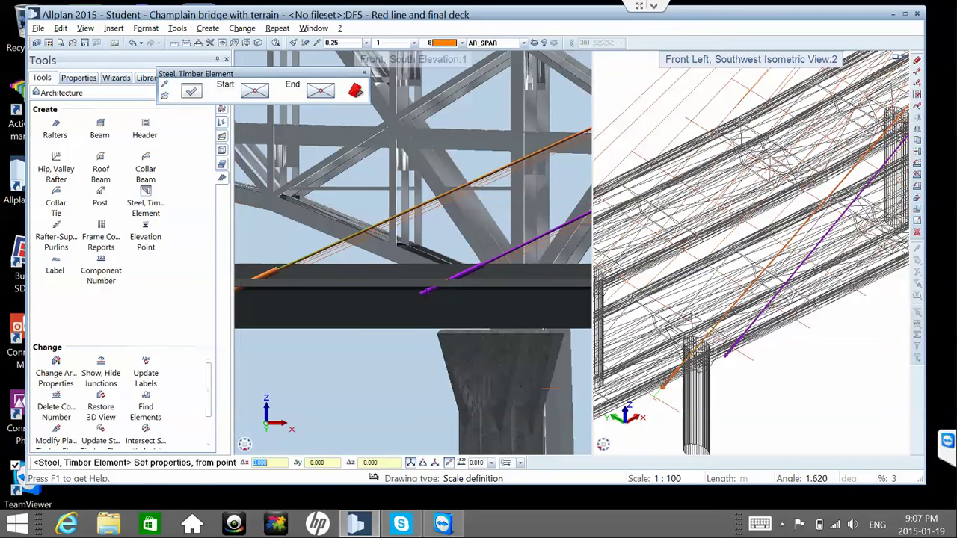
scroll(825, 291, up, 5)
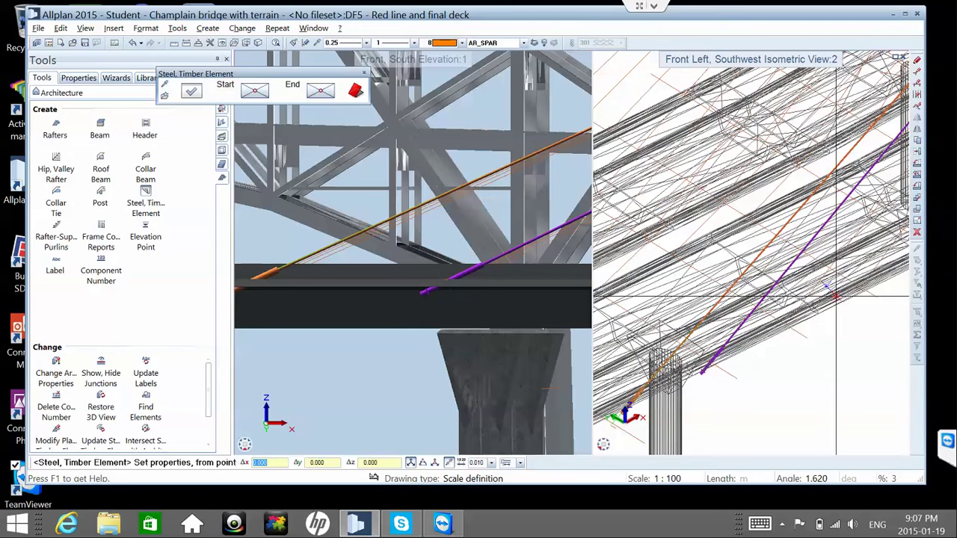
scroll(761, 346, up, 4)
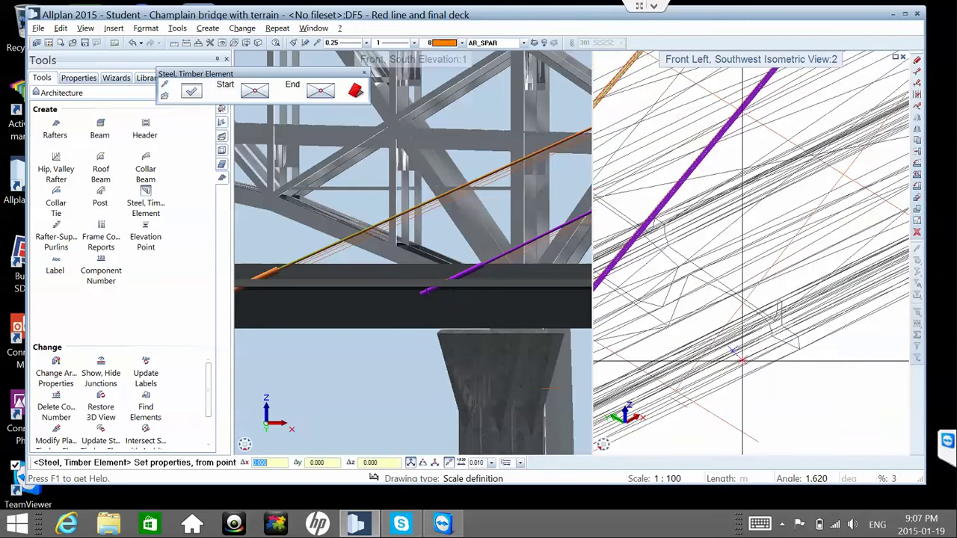
click(674, 389)
- Set the steel element's circular cross-section width/height to 0.200/0.200
scroll(674, 390, down, 1)
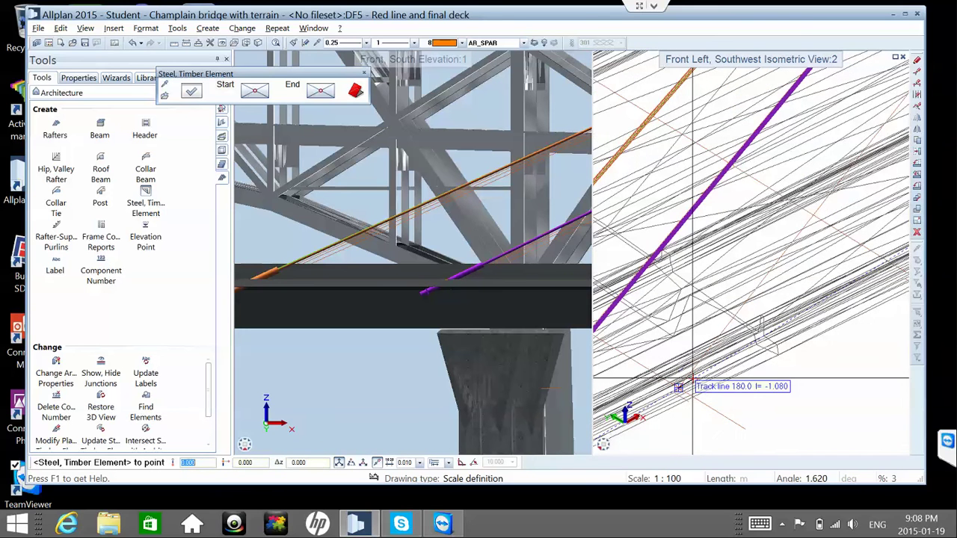
scroll(678, 387, down, 5)
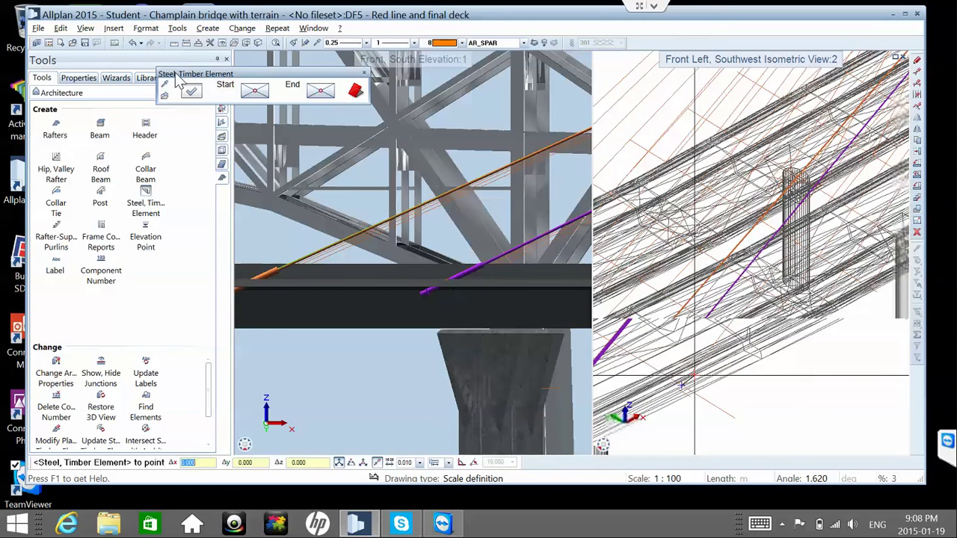
click(191, 92)
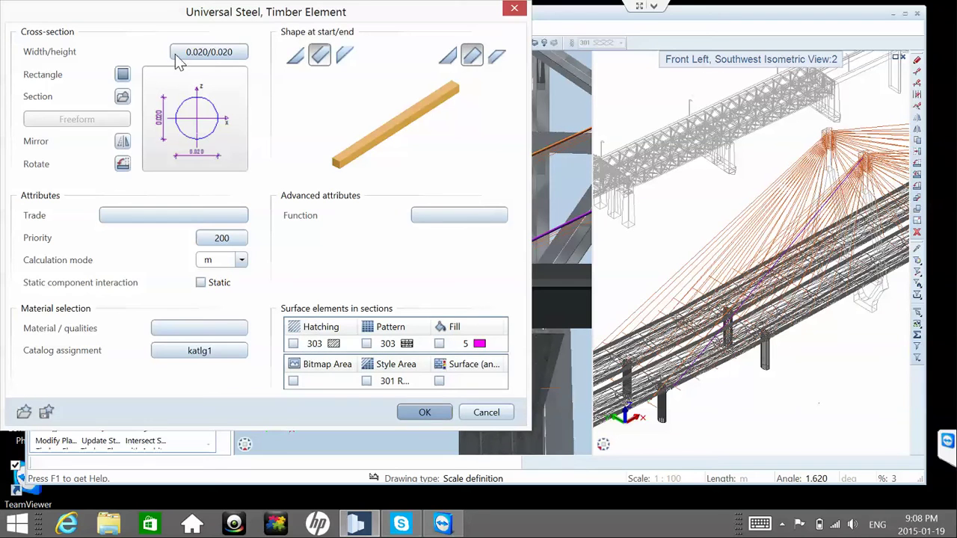
click(210, 52)
text(.2/.2)
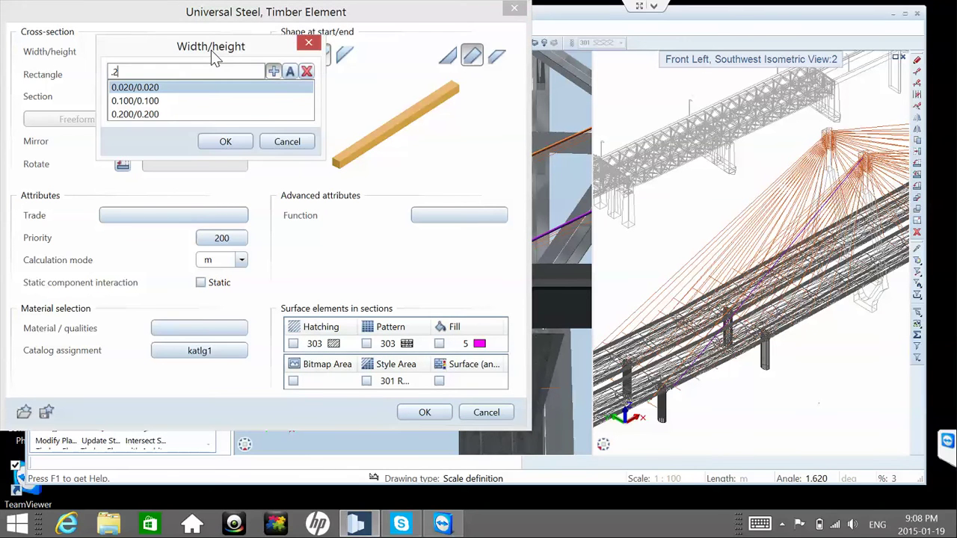
key(Return)
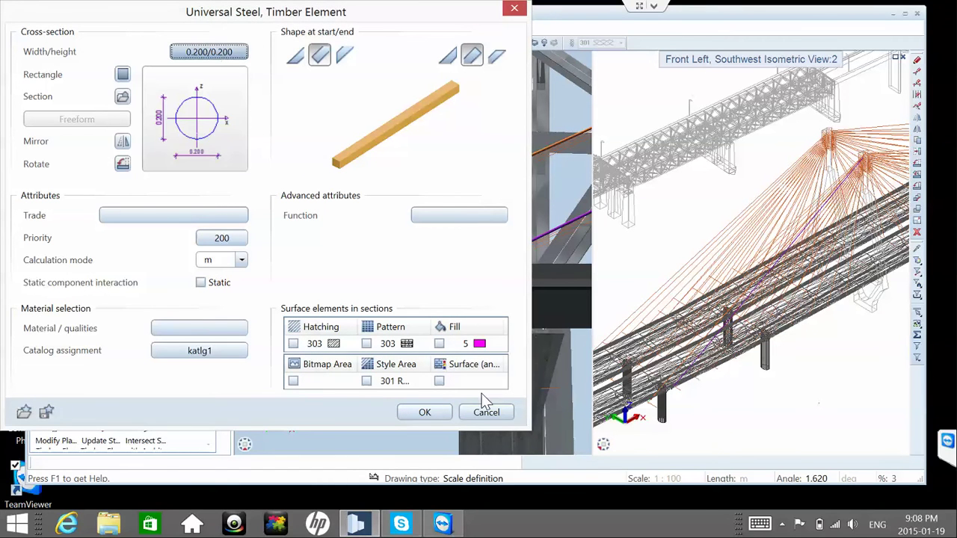
click(446, 414)
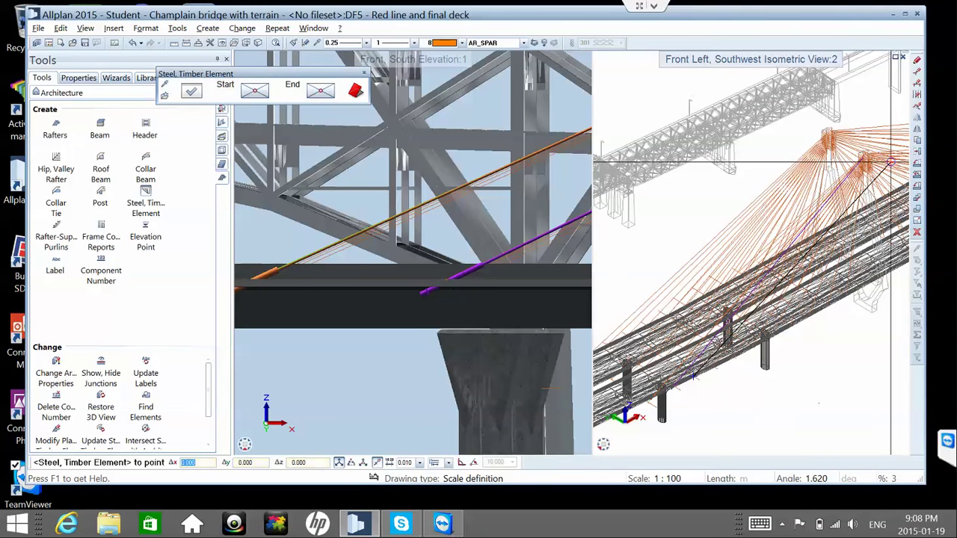
- End the steel element on the pylon where the stay lines meet, directly below the purple cable's upper end
scroll(889, 162, up, 6)
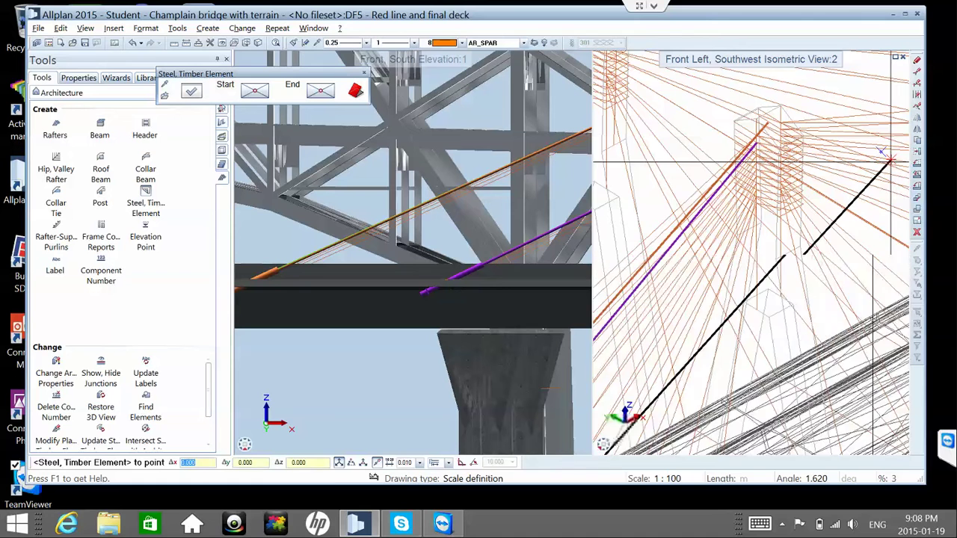
scroll(854, 153, up, 4)
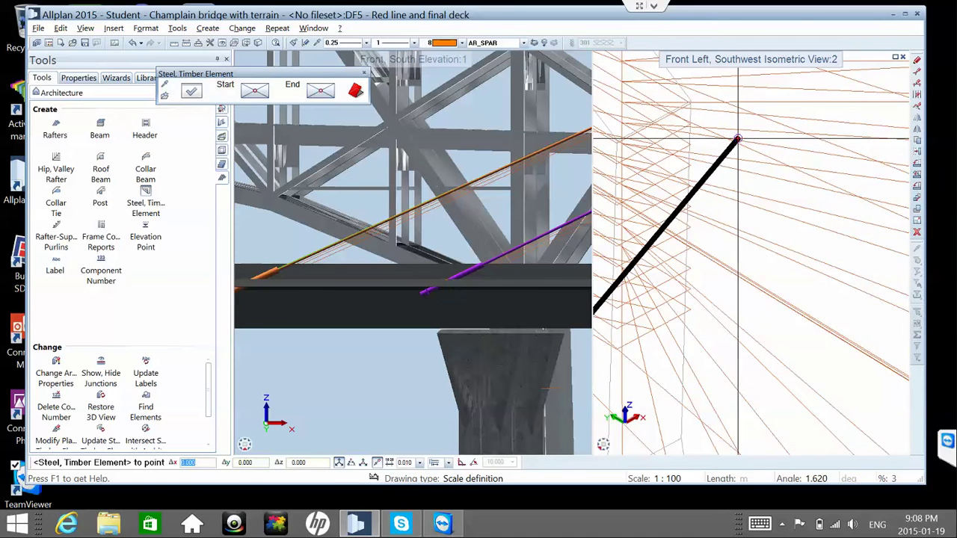
scroll(739, 139, down, 5)
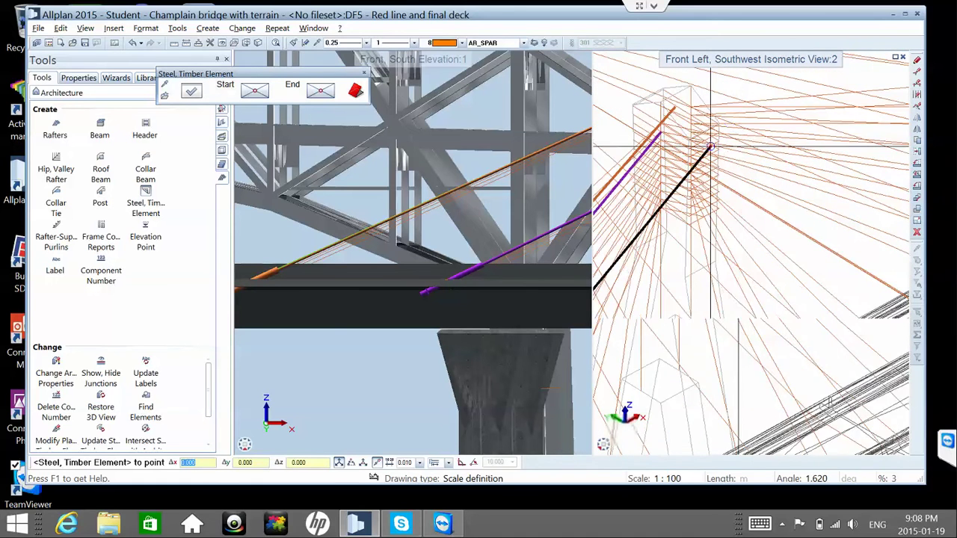
scroll(658, 142, up, 5)
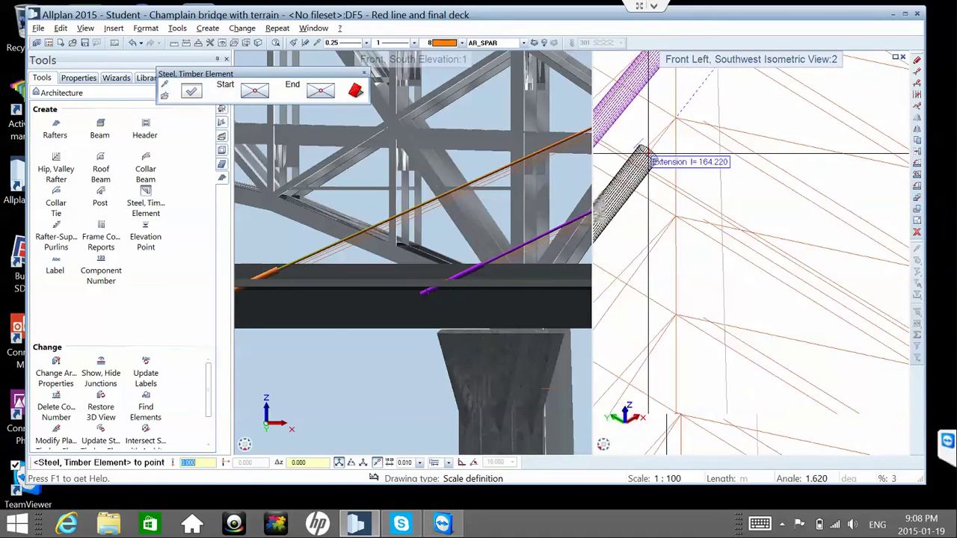
scroll(666, 137, up, 2)
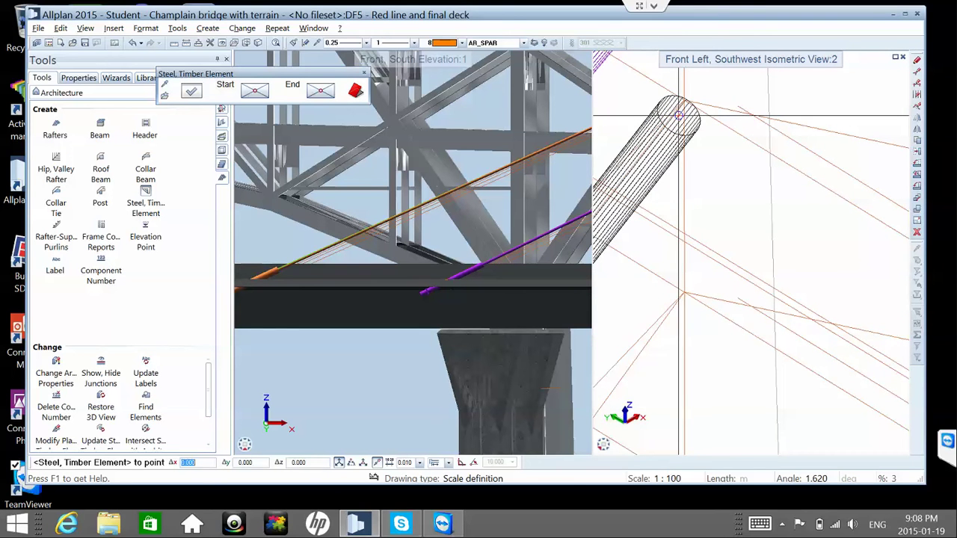
scroll(679, 114, down, 3)
scroll(683, 99, up, 3)
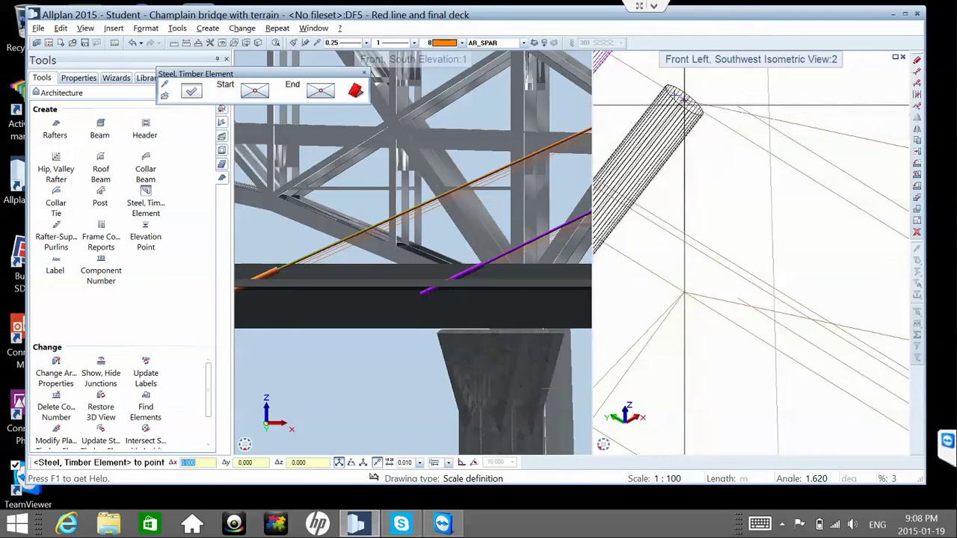
scroll(682, 100, up, 5)
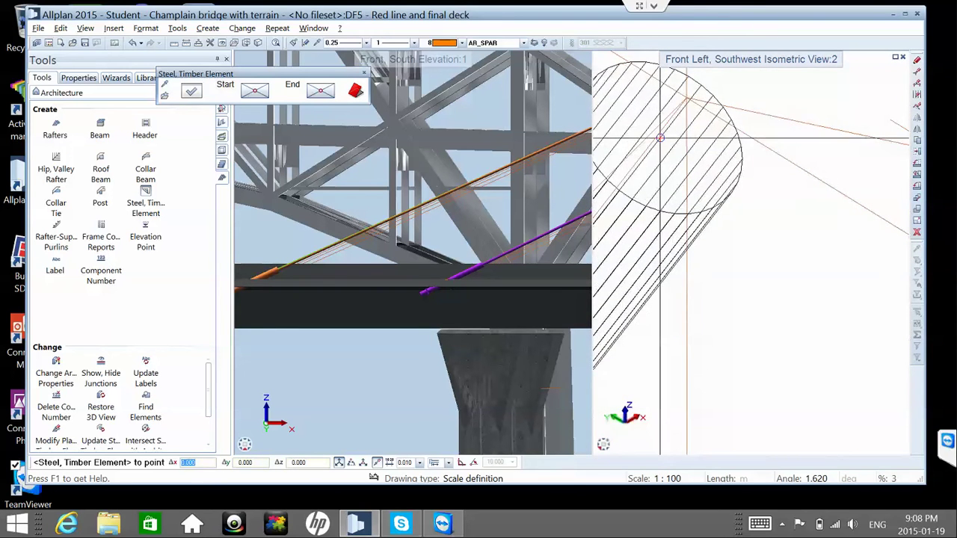
click(687, 98)
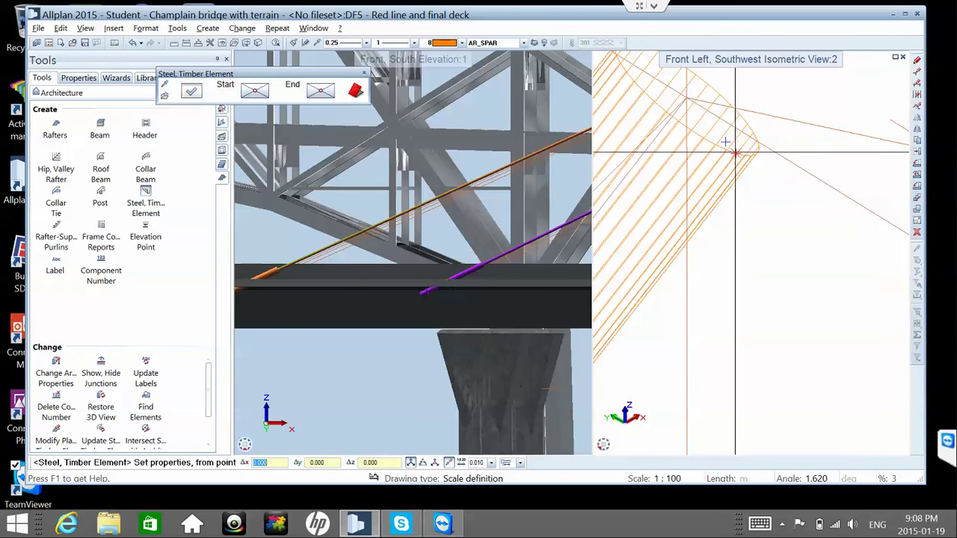
- Examine the purple cable's anchorage in the south elevation and the new orange cable's pylon and deck ends in the isometric view
middle_drag(458, 190, 514, 95)
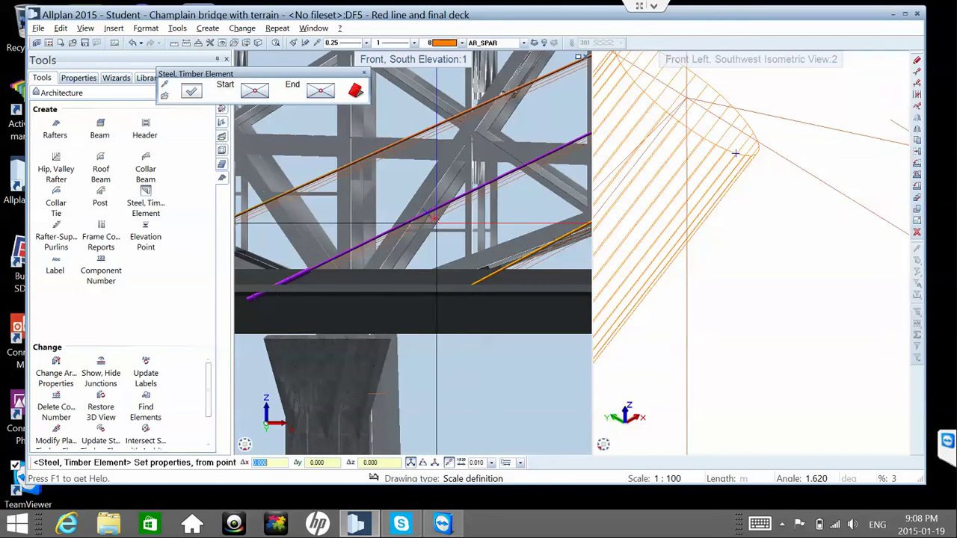
middle_drag(376, 252, 471, 236)
scroll(430, 258, up, 5)
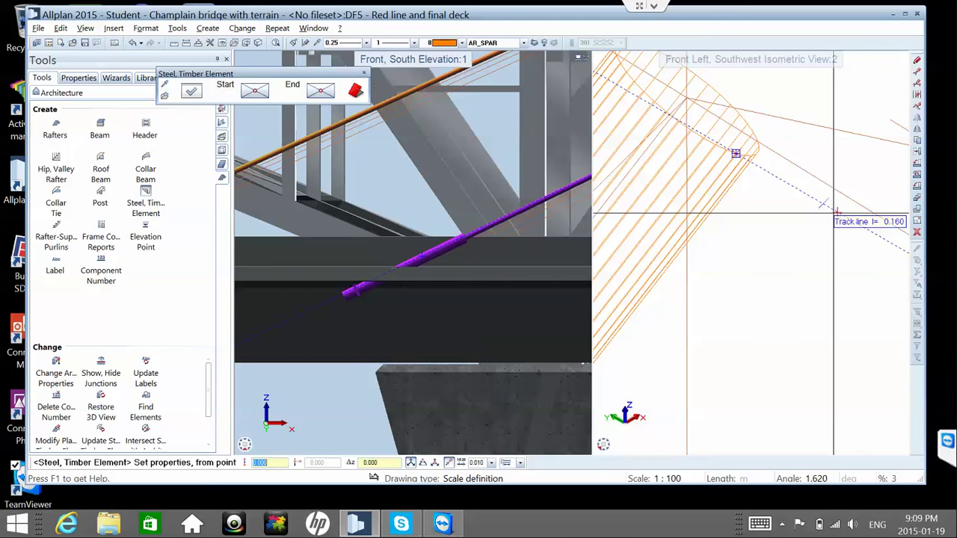
scroll(834, 213, down, 4)
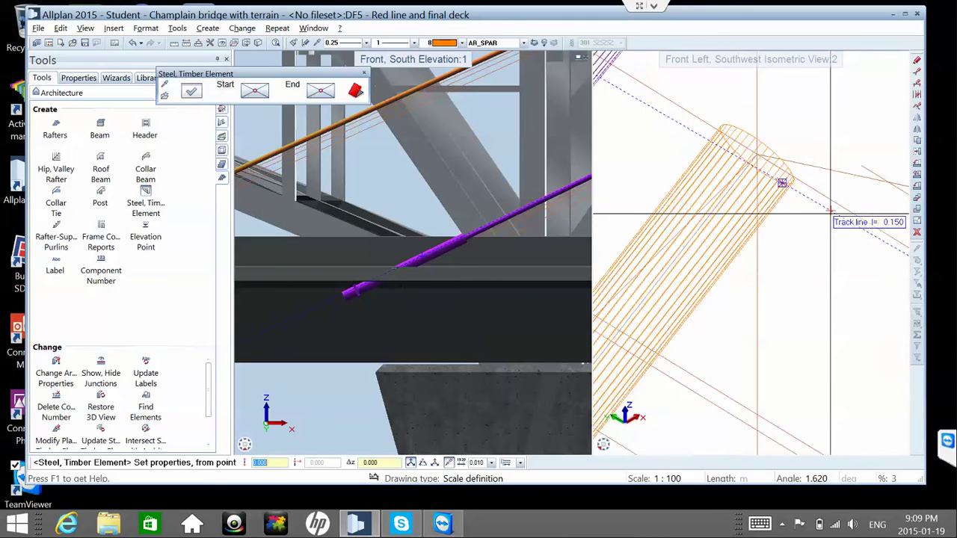
scroll(829, 214, down, 3)
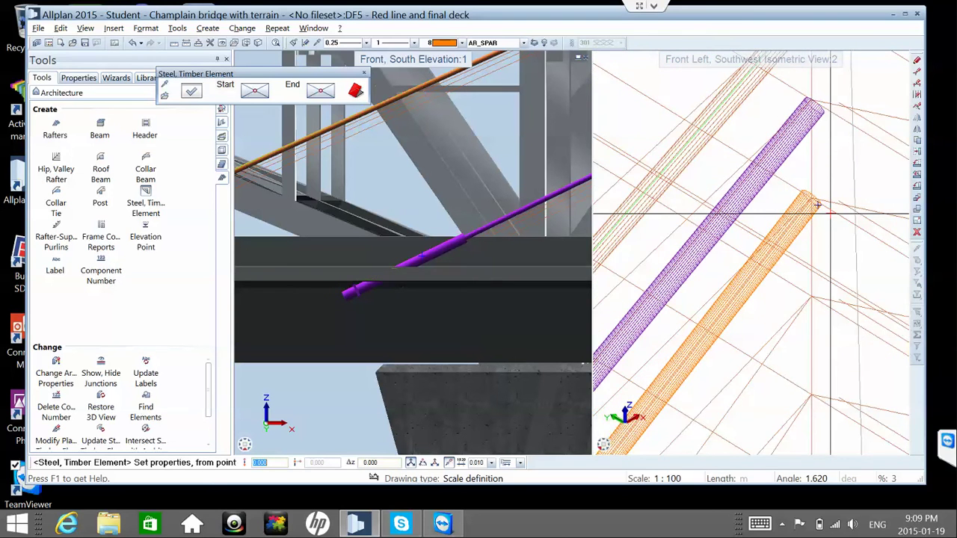
scroll(830, 214, down, 5)
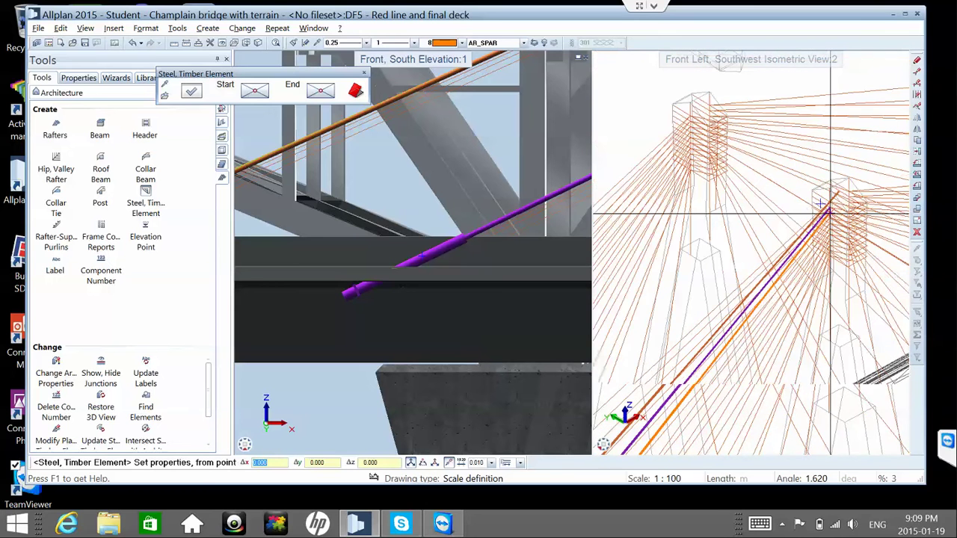
scroll(829, 214, up, 2)
scroll(830, 214, down, 4)
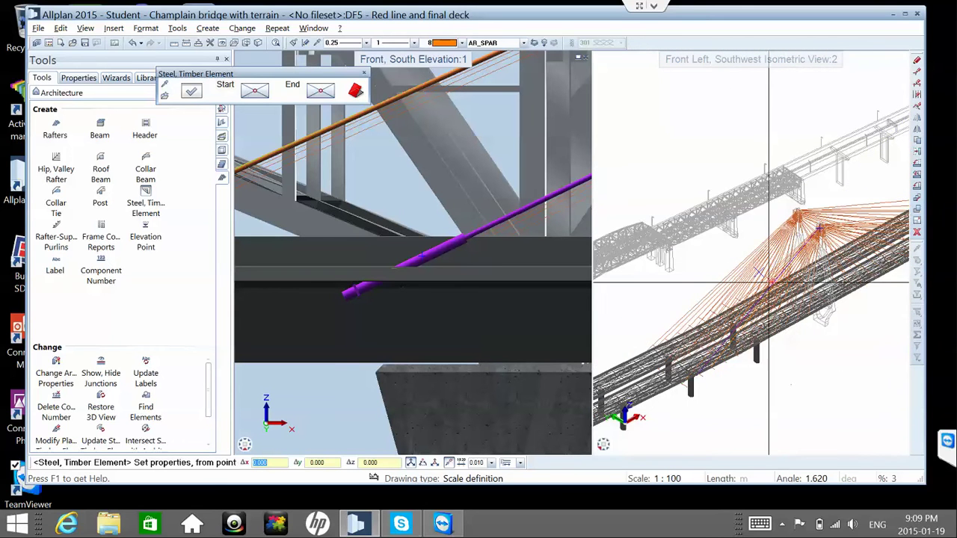
scroll(714, 384, up, 1)
scroll(714, 384, up, 2)
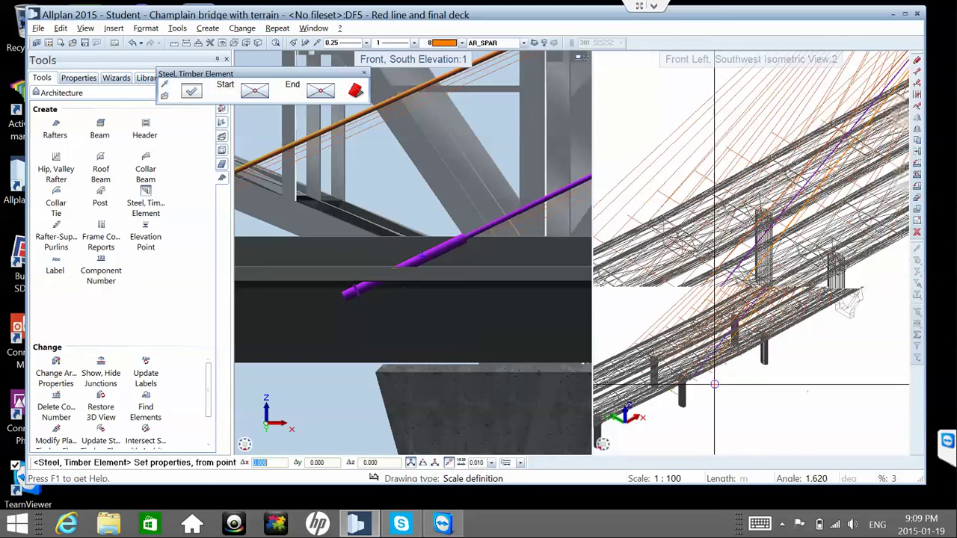
scroll(715, 387, up, 4)
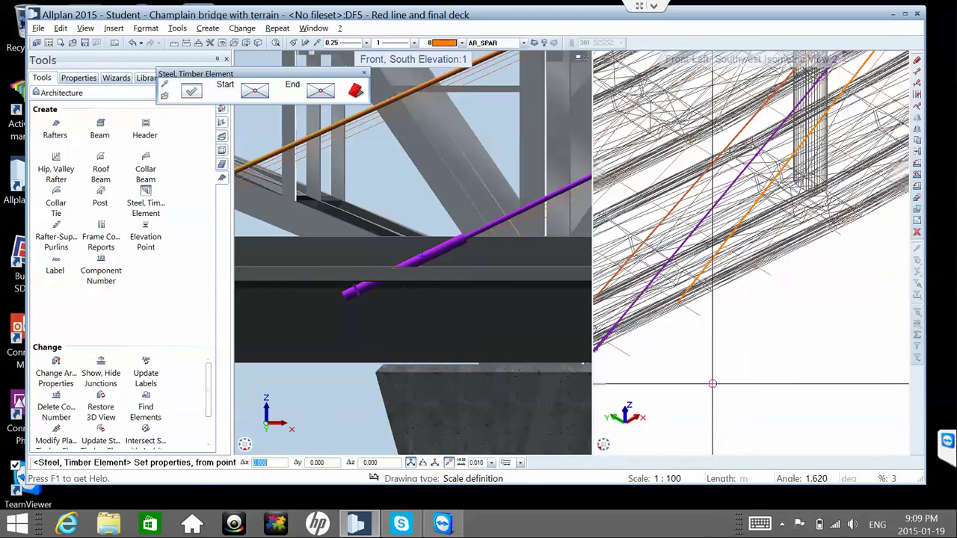
scroll(662, 304, up, 4)
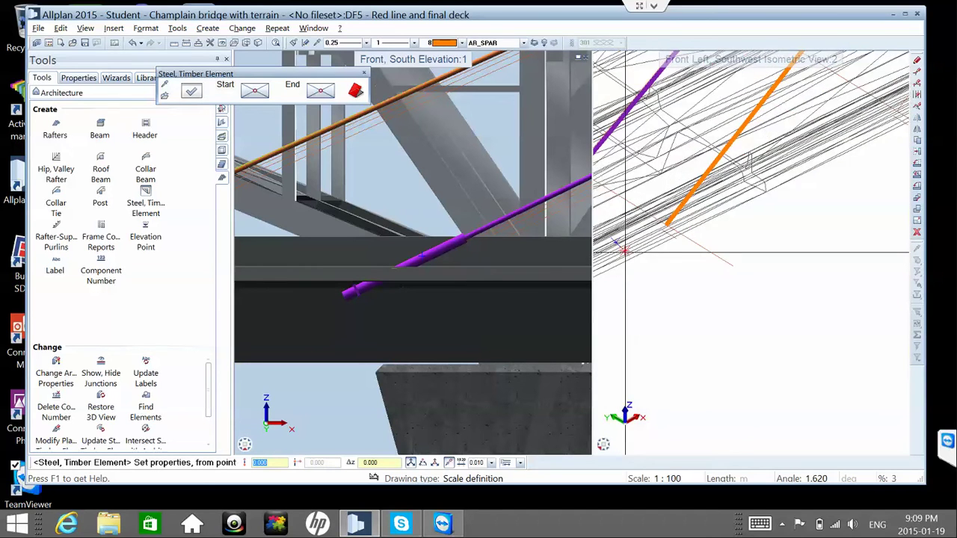
scroll(881, 366, up, 4)
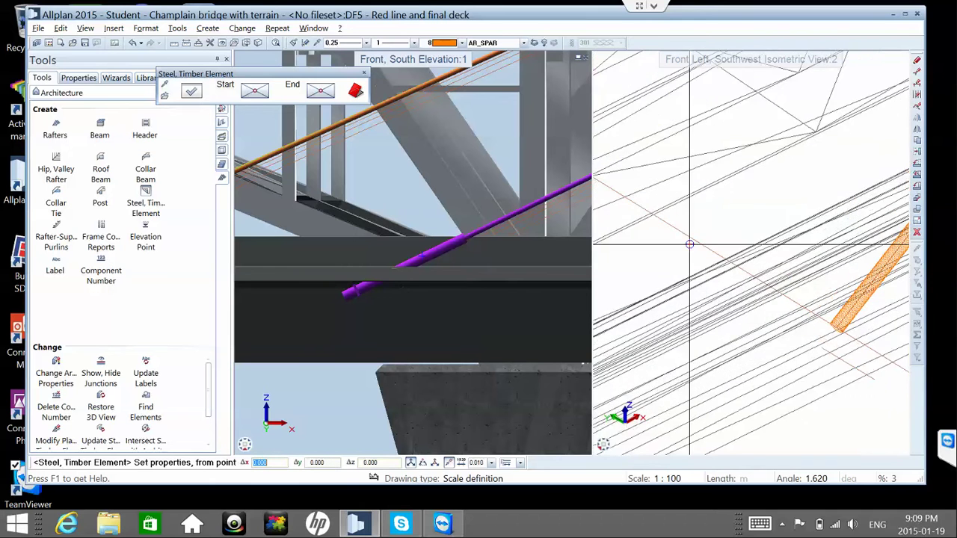
scroll(882, 370, down, 1)
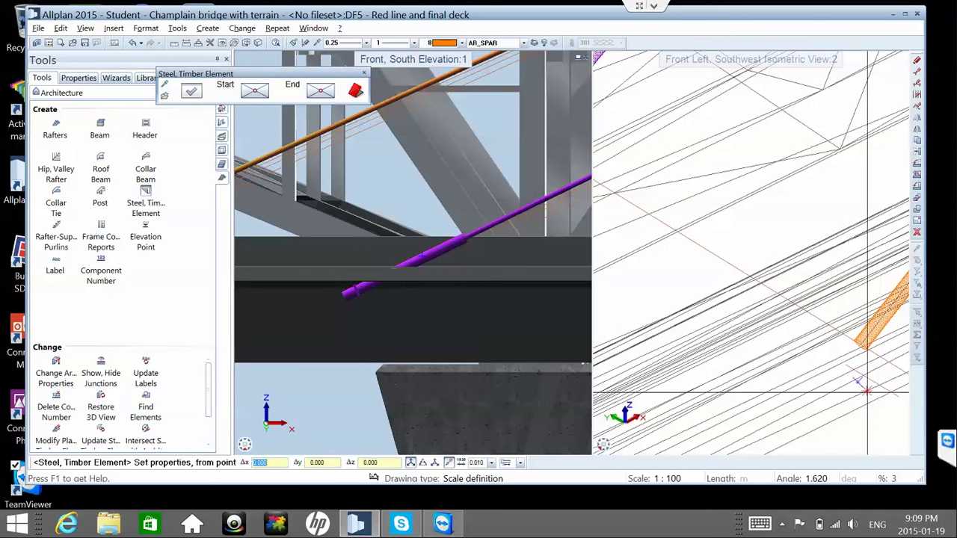
- Switch to the Bonus Tools modelling module and start Convert Elements in Architecture to 3D solids mode for the orange cable
scroll(878, 390, up, 1)
scroll(876, 383, up, 2)
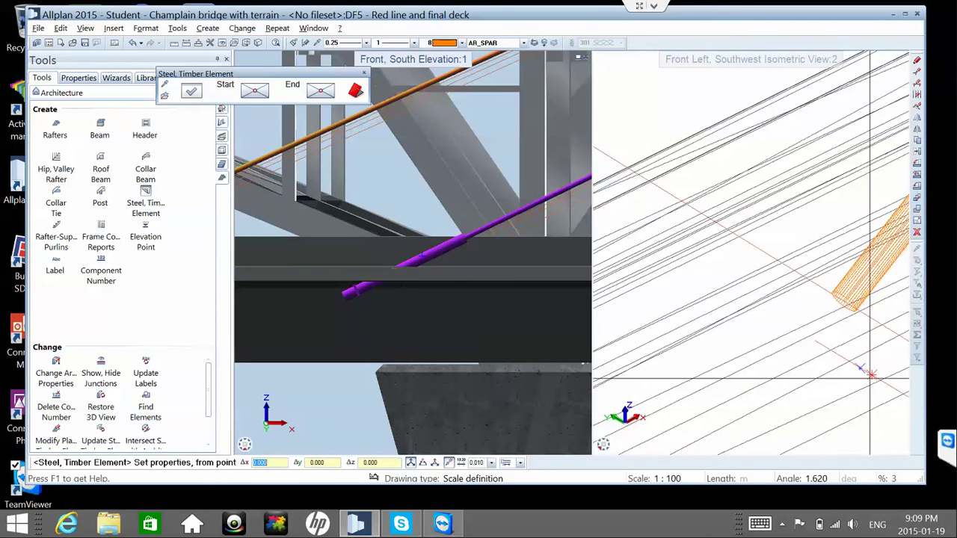
click(84, 89)
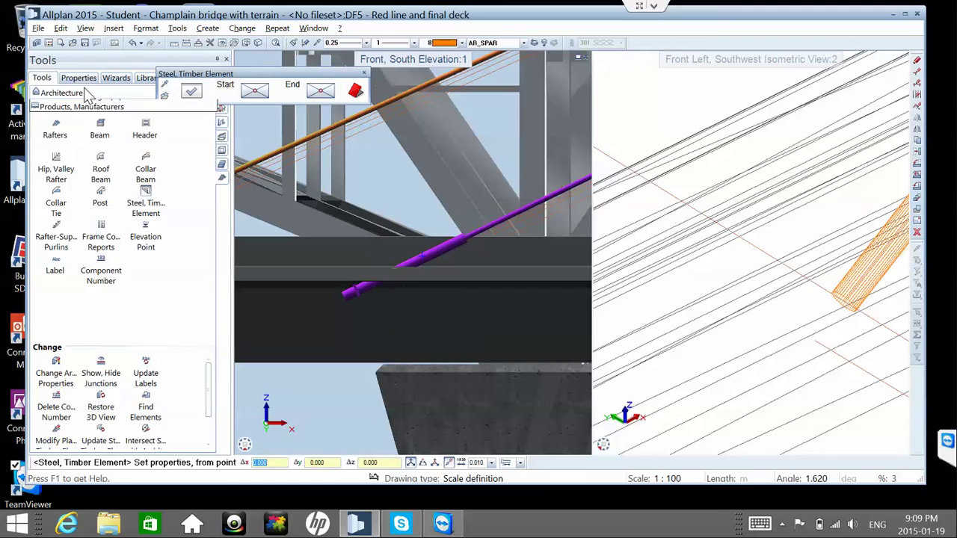
click(84, 116)
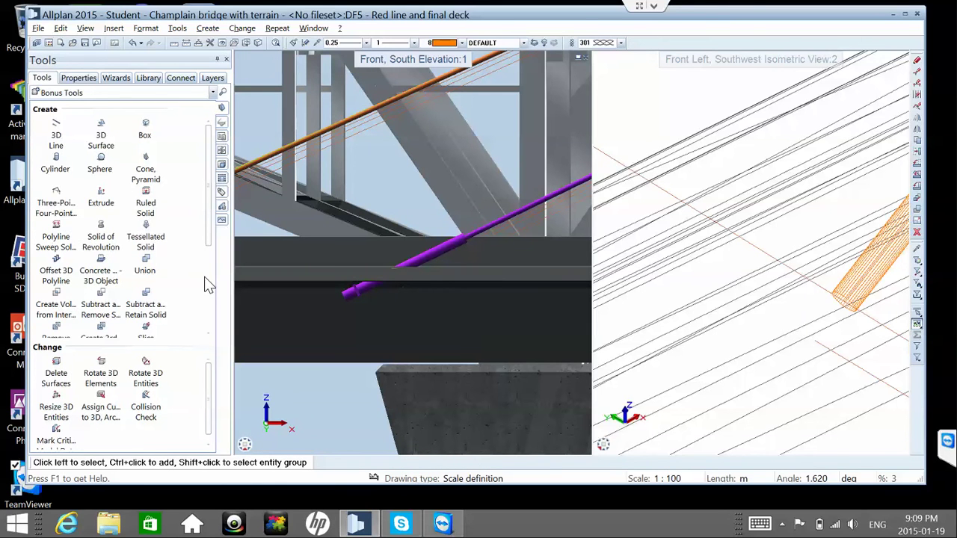
scroll(204, 277, down, 3)
click(99, 318)
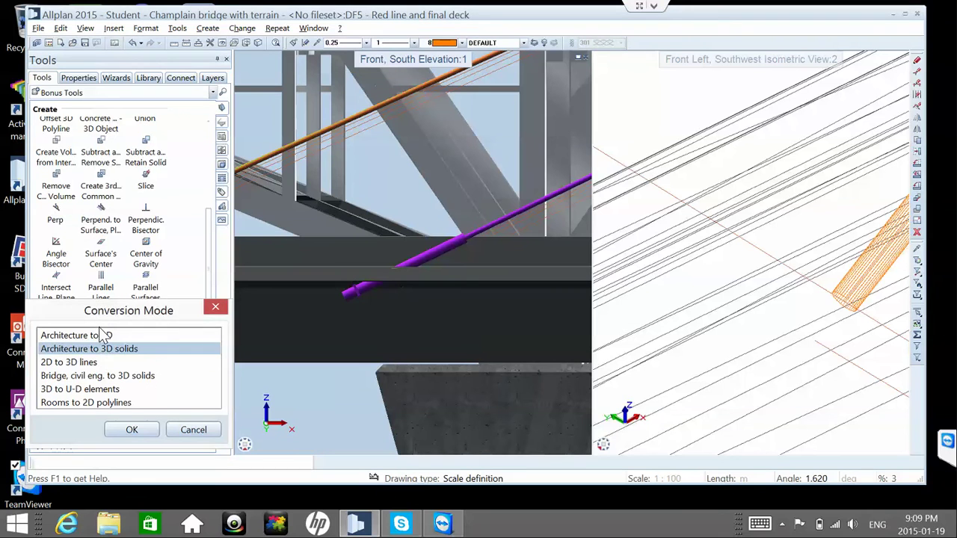
click(130, 429)
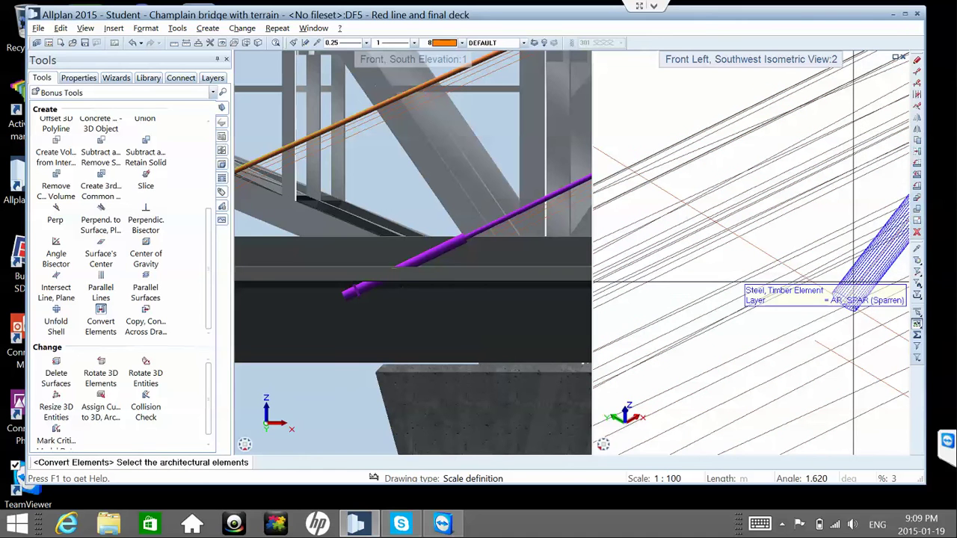
- Undo the orange cable and try to convert its bare stay line with the 3D to U-D elements mode
click(130, 43)
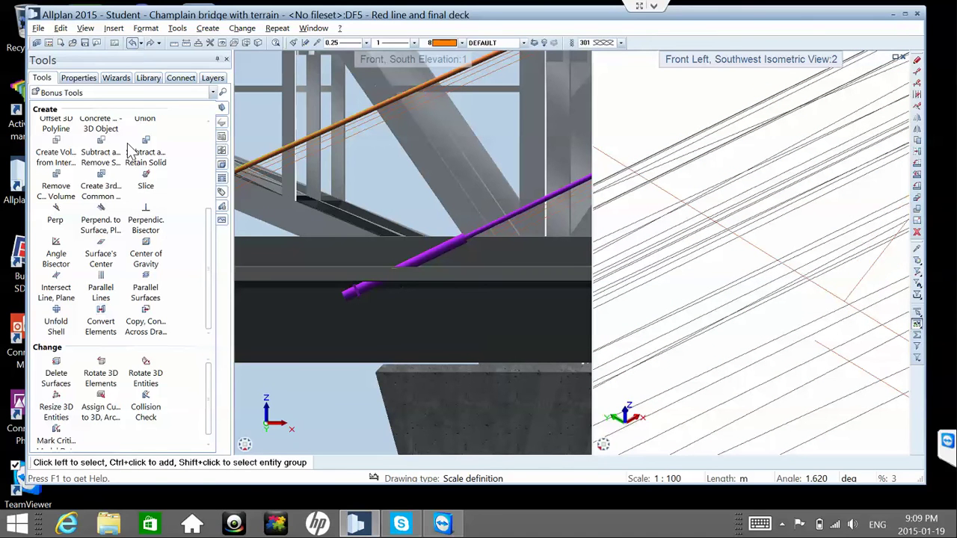
click(97, 318)
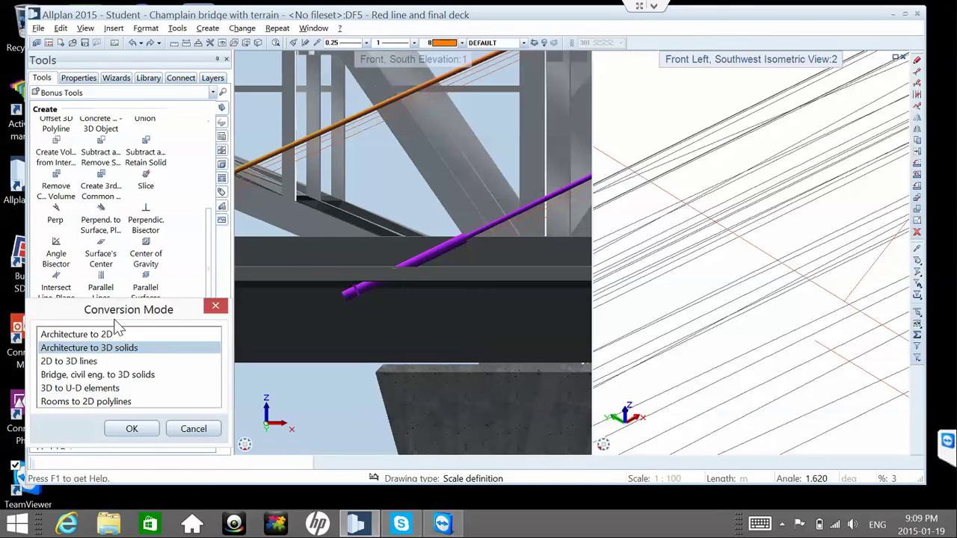
double_click(101, 390)
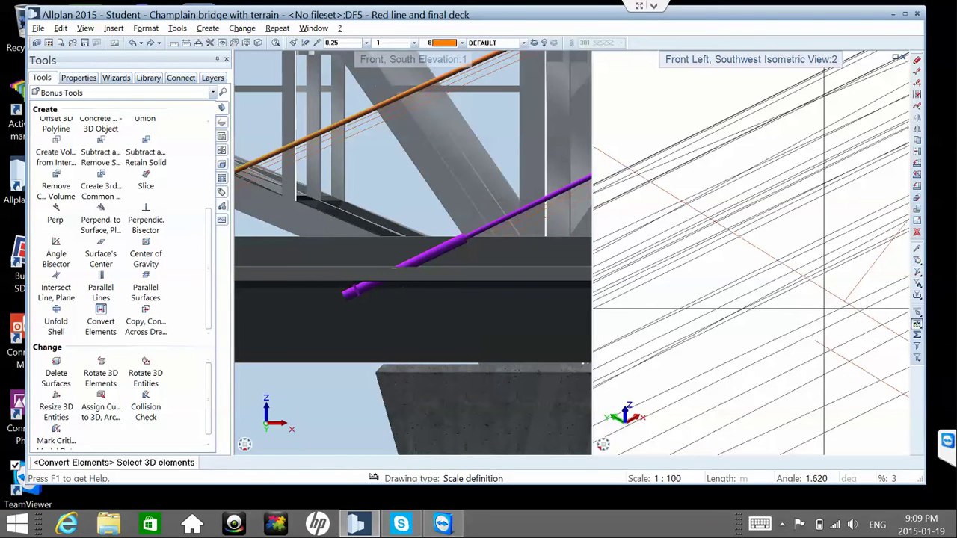
scroll(836, 310, down, 3)
scroll(824, 308, down, 2)
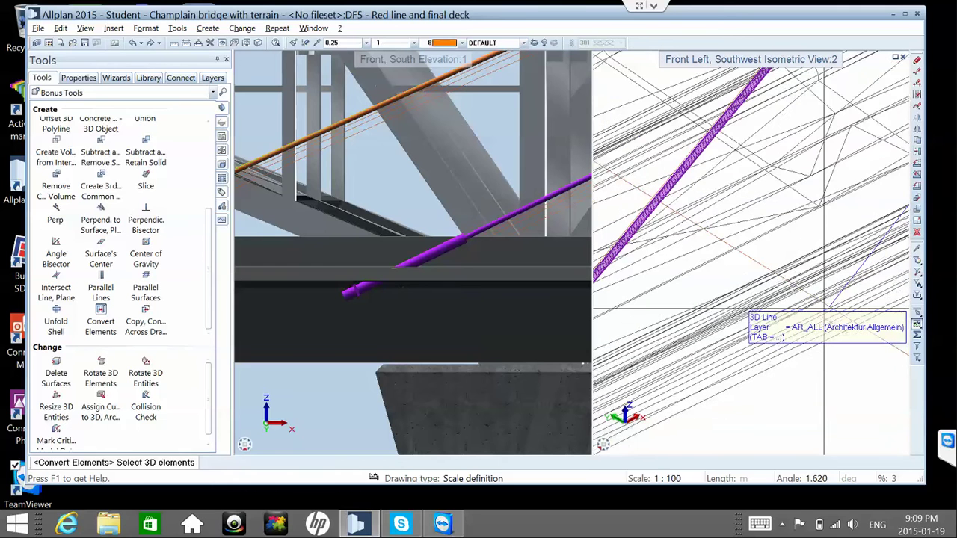
click(824, 308)
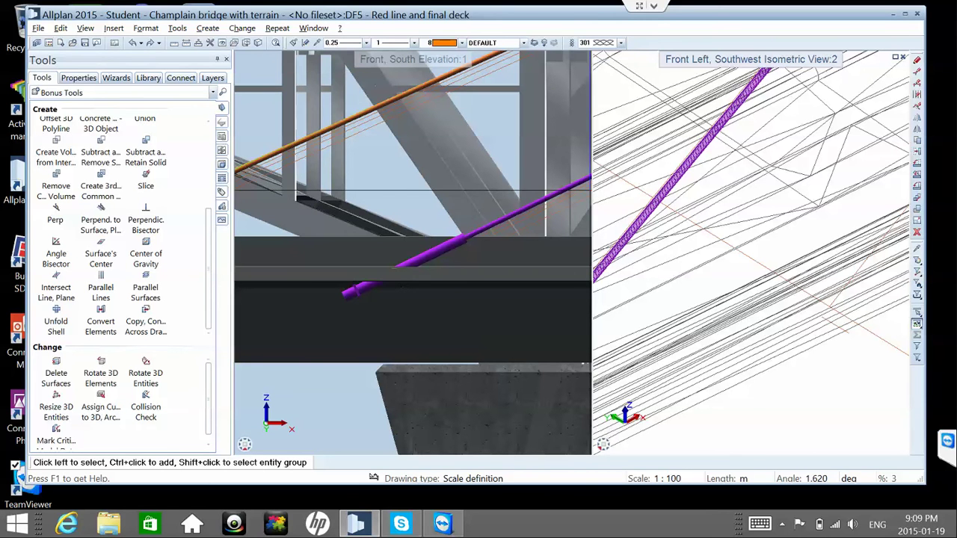
- Restore the undone orange cable beside the purple one
scroll(599, 202, down, 1)
scroll(751, 258, down, 4)
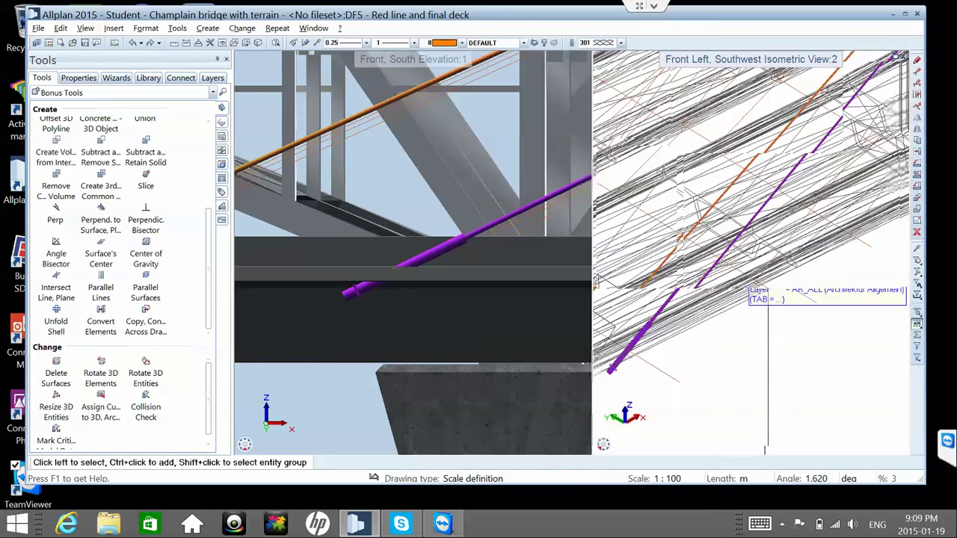
scroll(768, 263, up, 1)
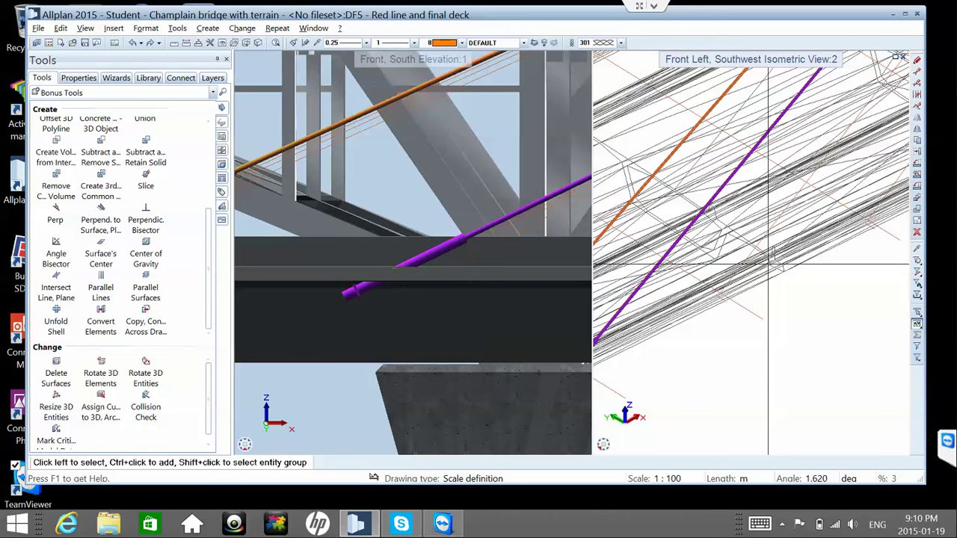
click(151, 43)
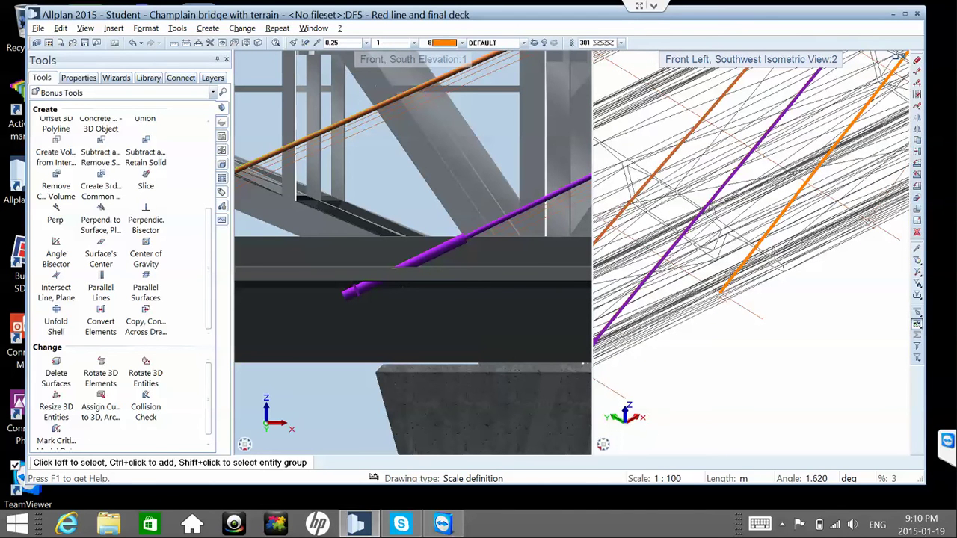
- Try to convert the orange cable's steel element at its deck end with the 3D to U-D elements mode
scroll(736, 318, up, 2)
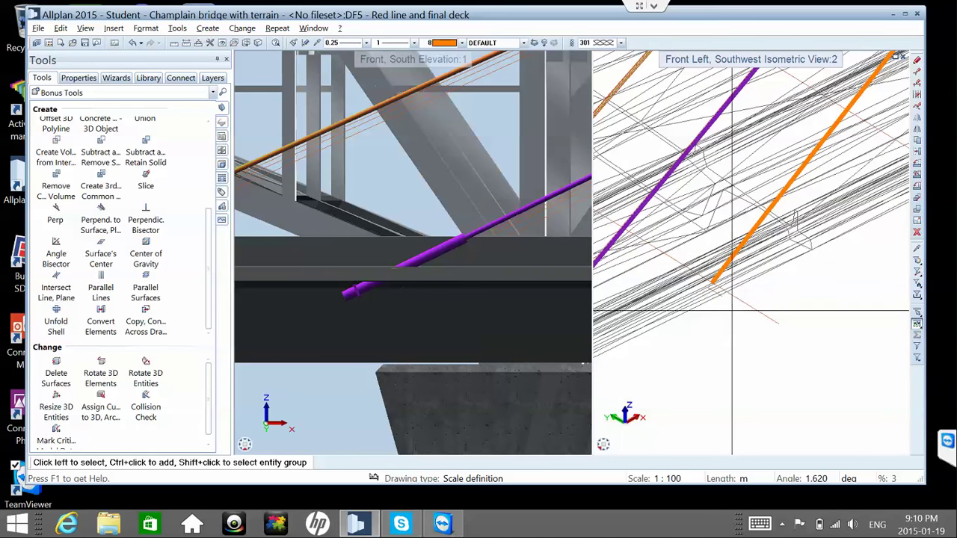
scroll(732, 309, up, 3)
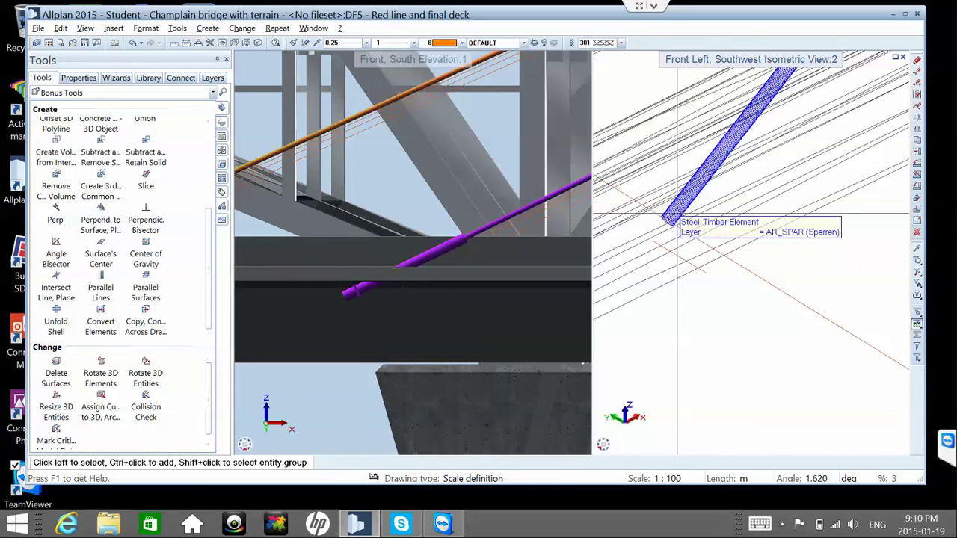
click(115, 311)
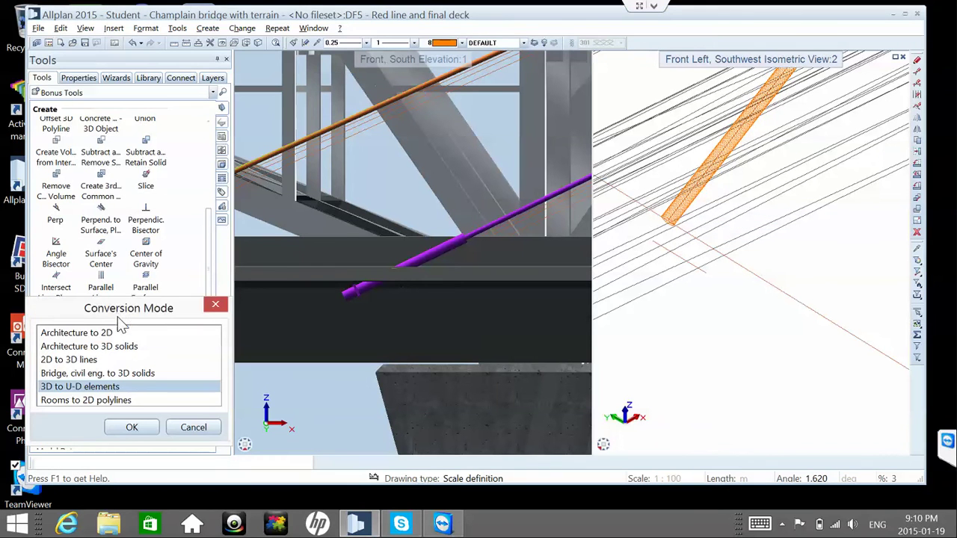
click(136, 430)
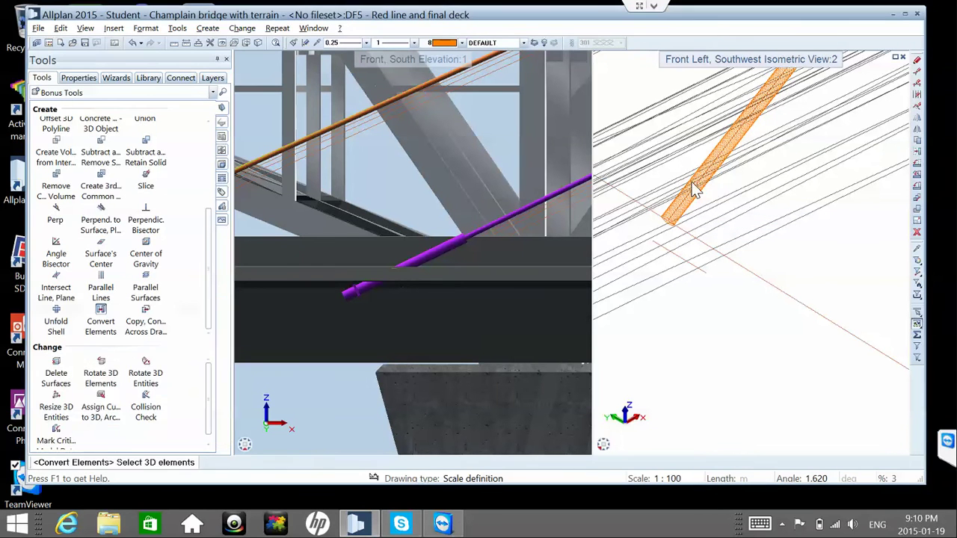
click(666, 213)
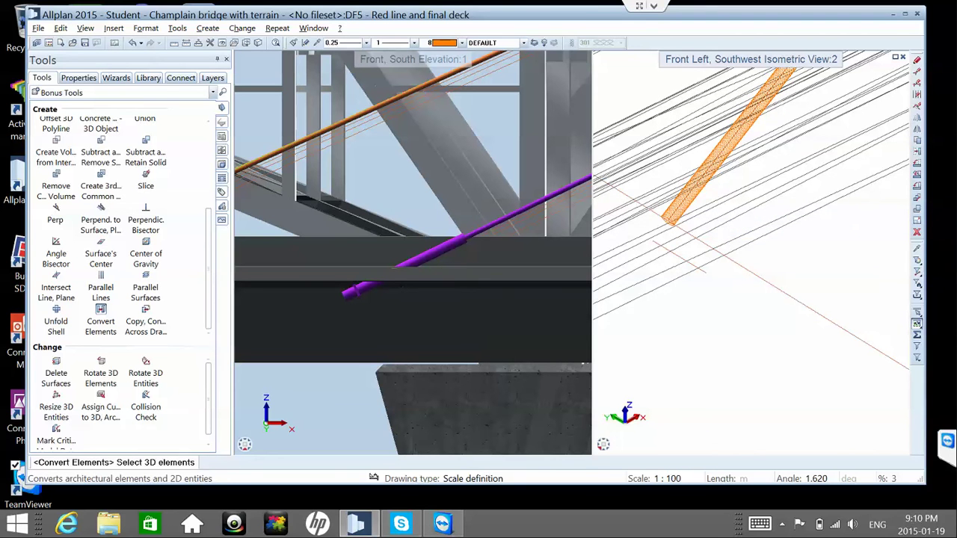
click(665, 226)
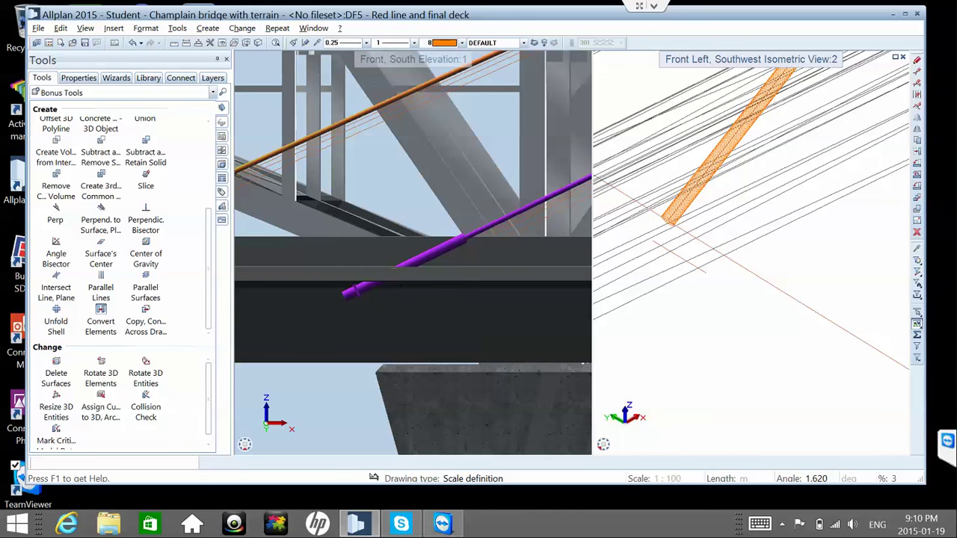
click(665, 225)
- Try to convert the orange steel element with the Architecture to 3D solids mode
click(101, 322)
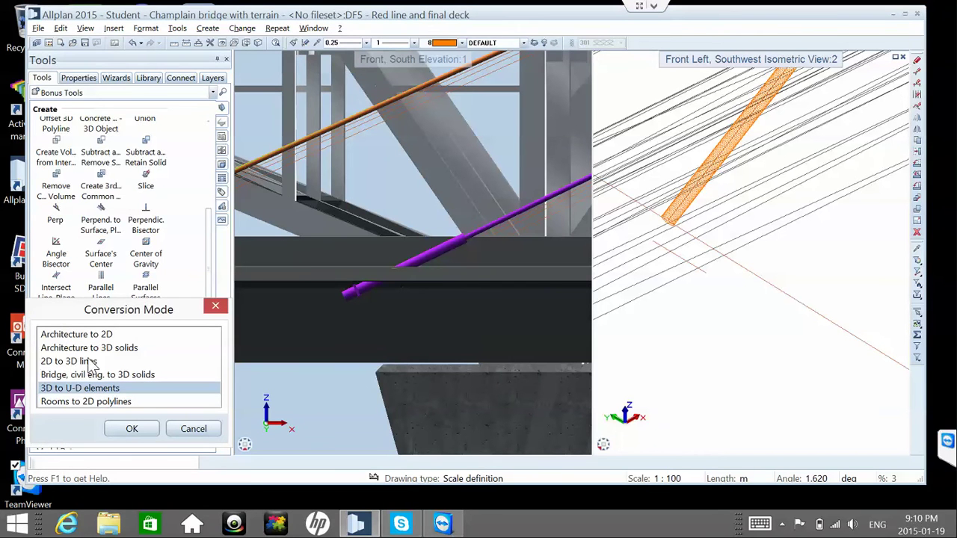
double_click(97, 354)
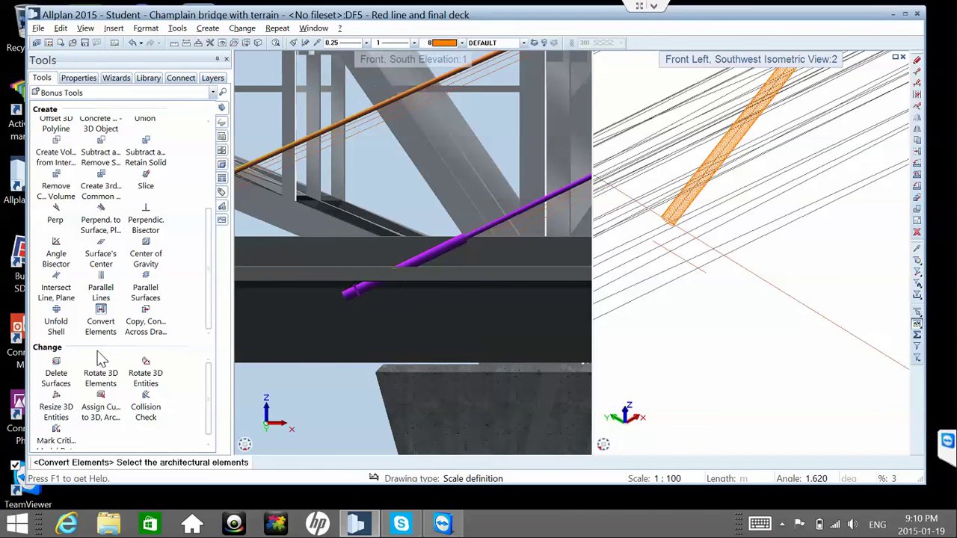
click(686, 219)
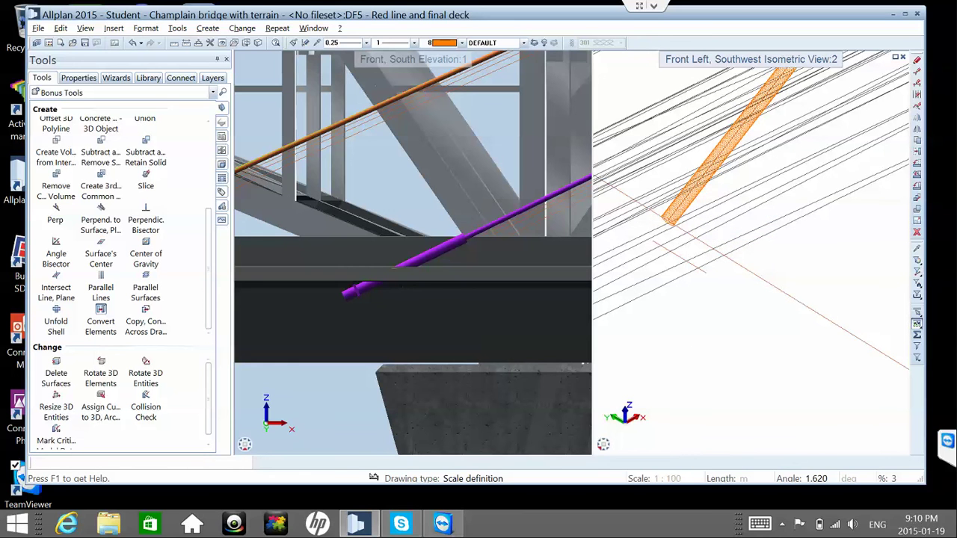
click(686, 216)
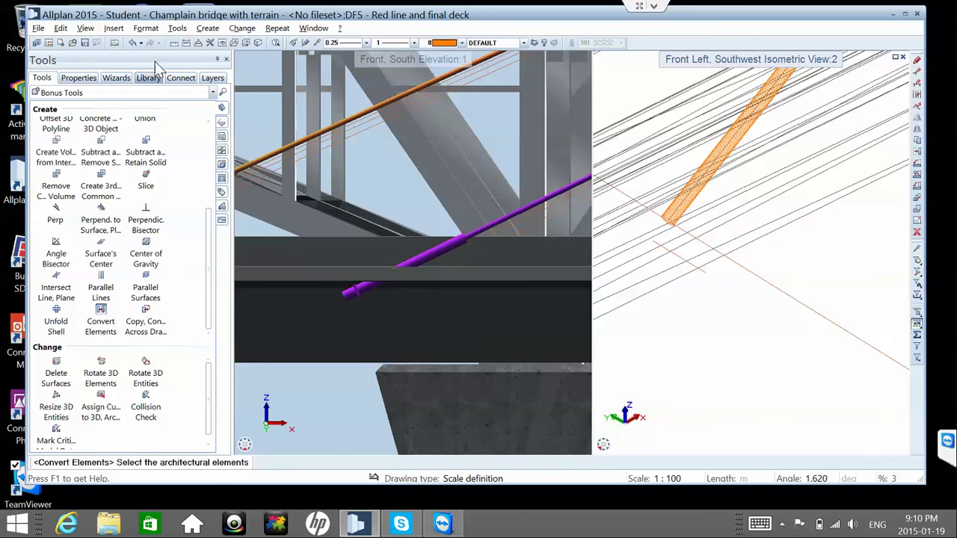
- Undo the last change and restore the orange cable
click(136, 46)
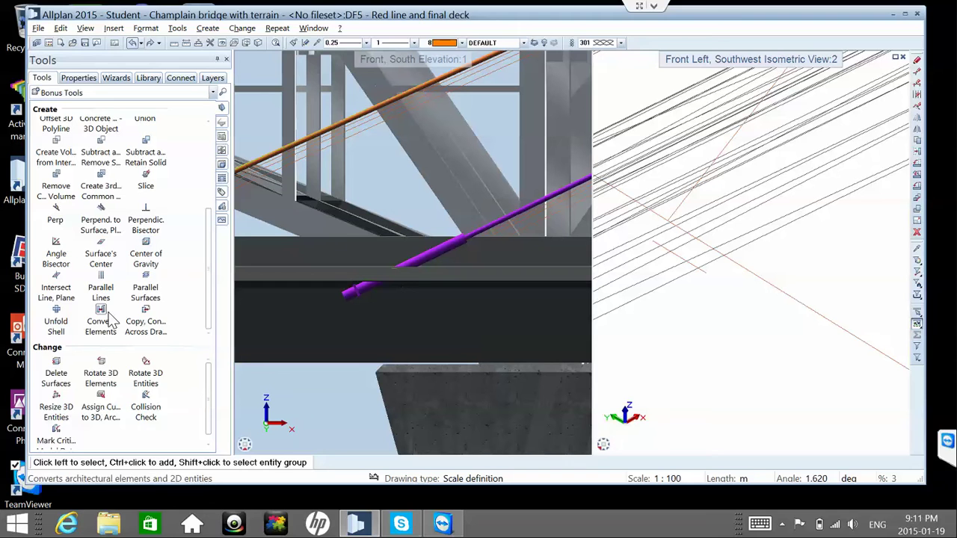
click(108, 312)
key(Return)
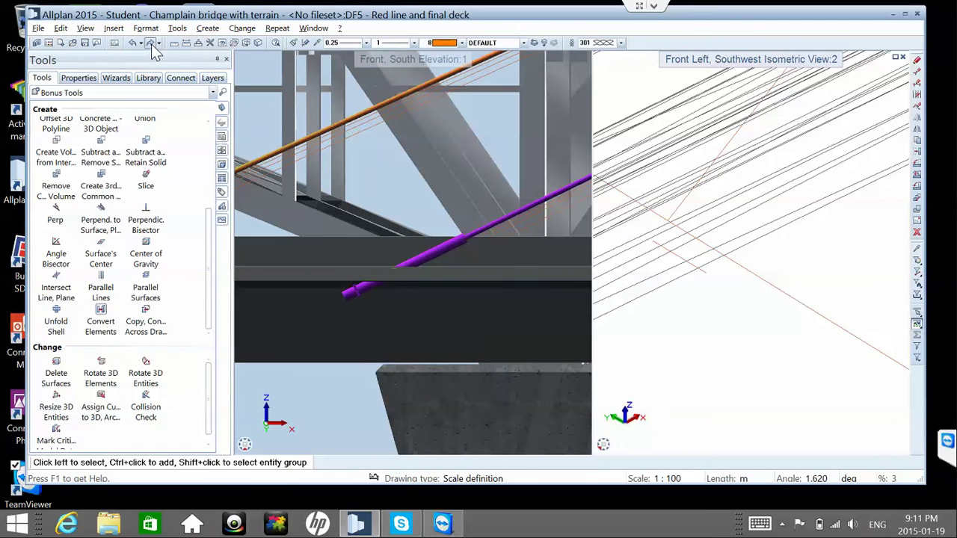
- Convert the orange cable's steel element into a 3D solid with the Architecture to 3D solids mode
click(109, 316)
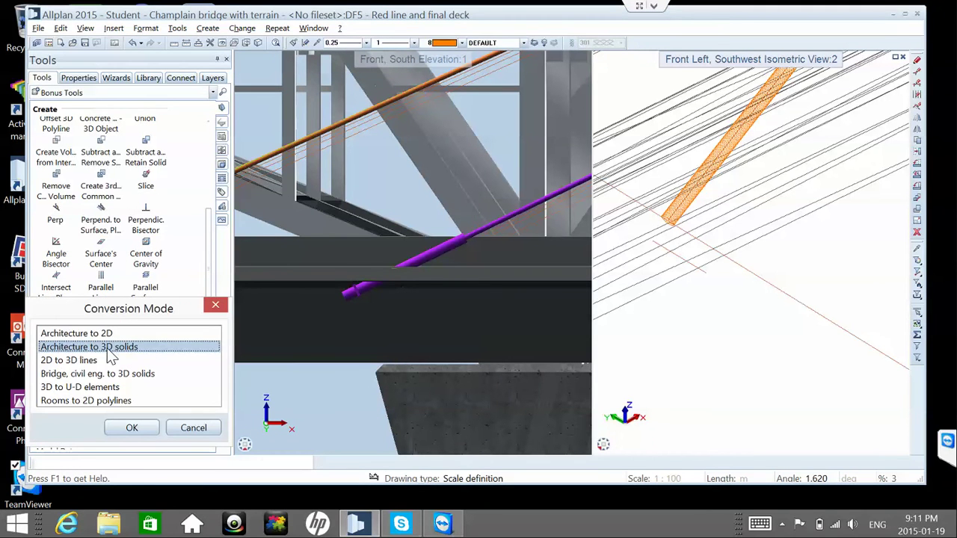
key(Return)
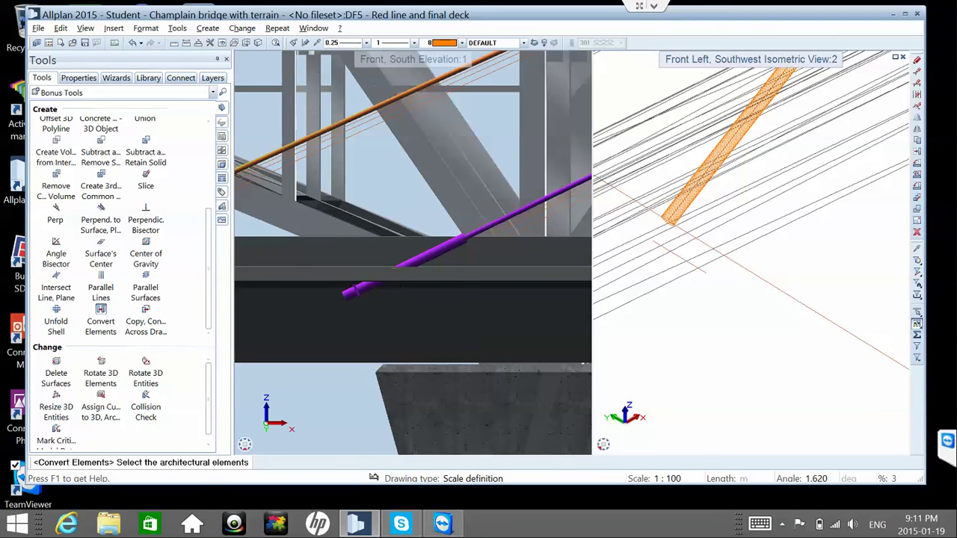
click(678, 204)
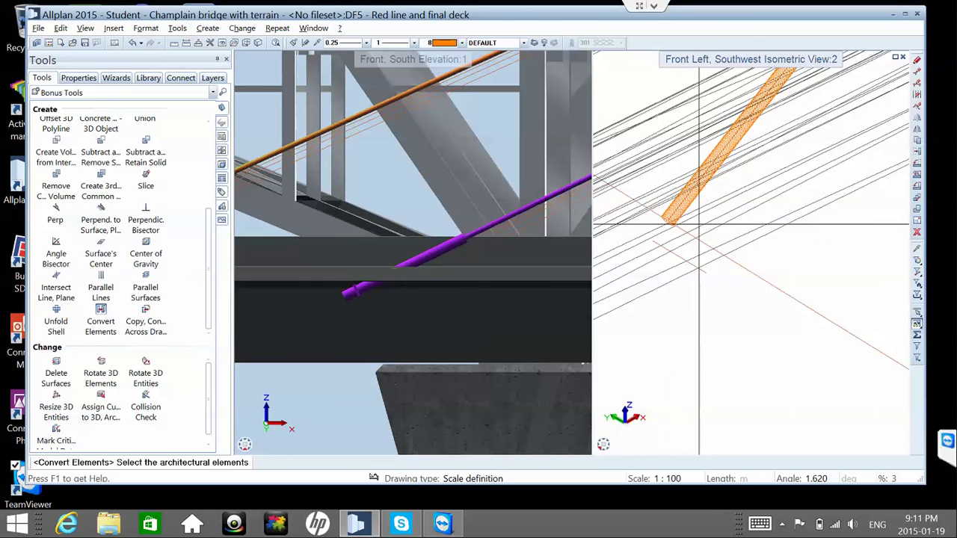
scroll(671, 232, up, 5)
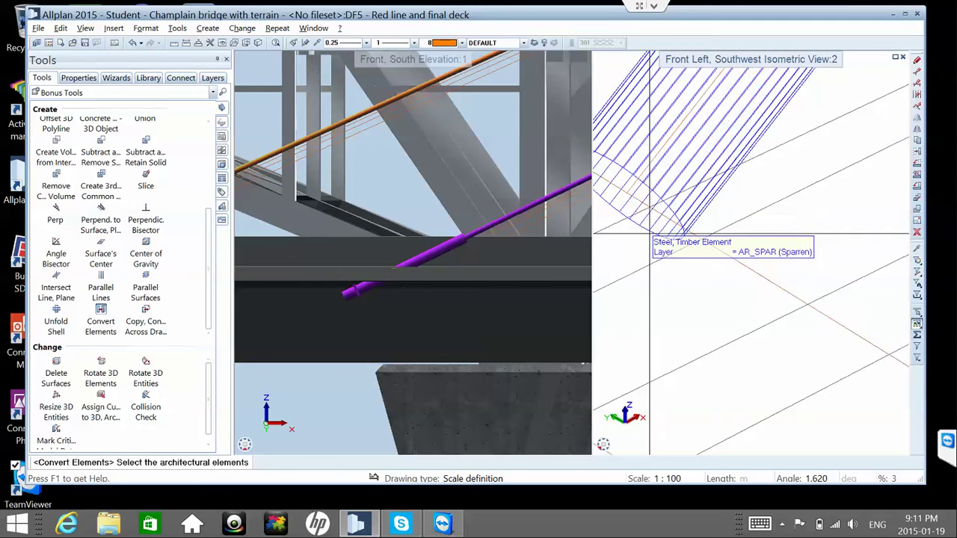
click(653, 230)
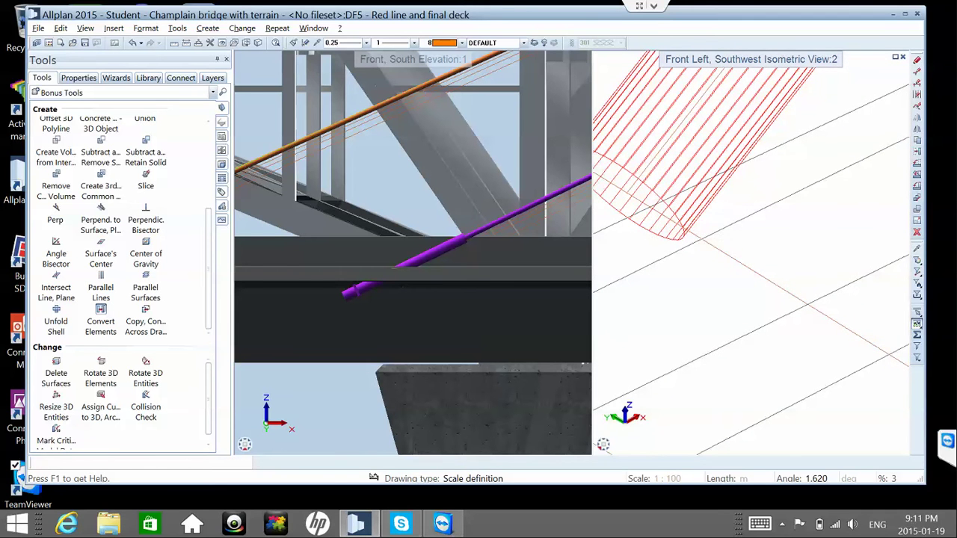
click(655, 231)
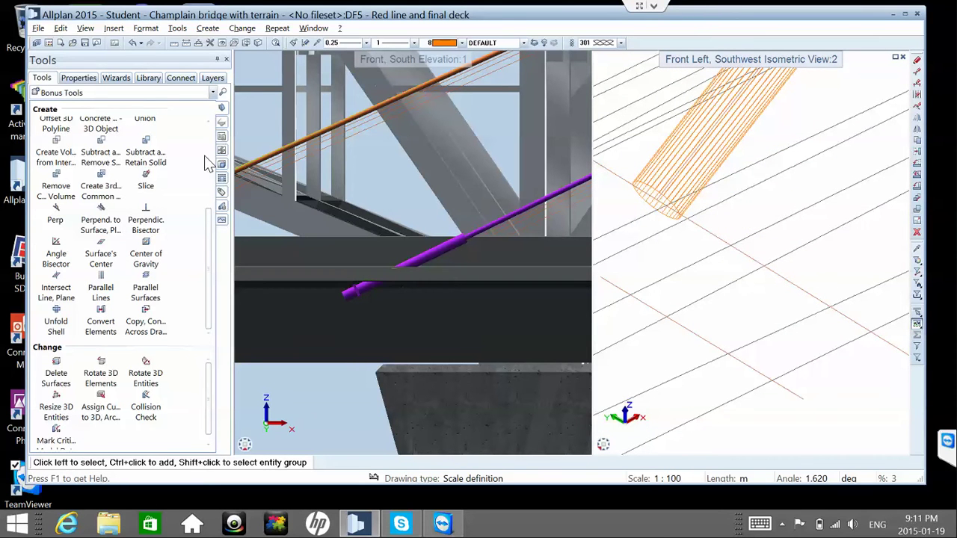
- Define a circular extrusion profile with a 0.2 m radius on the orange cable's deck-end face, centred on that face
scroll(126, 225, up, 3)
click(101, 199)
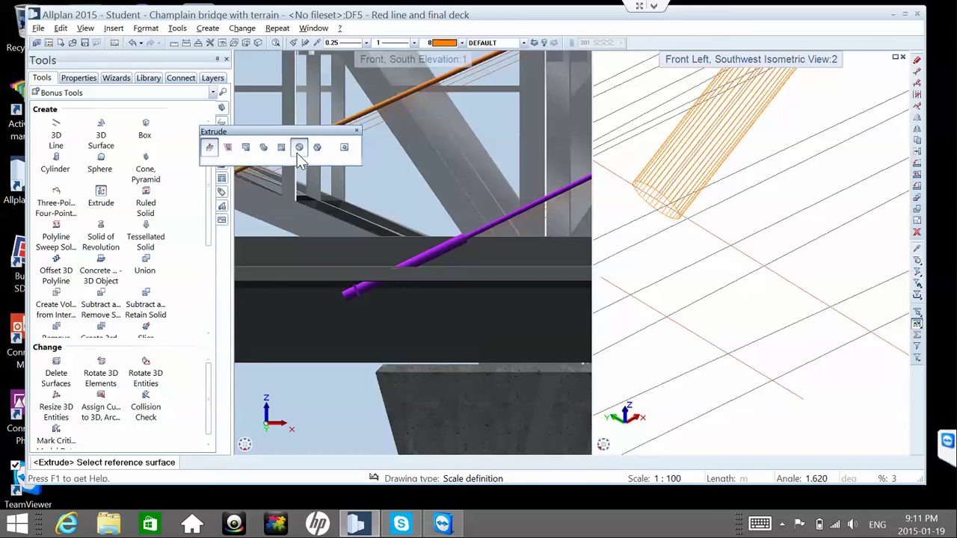
click(640, 193)
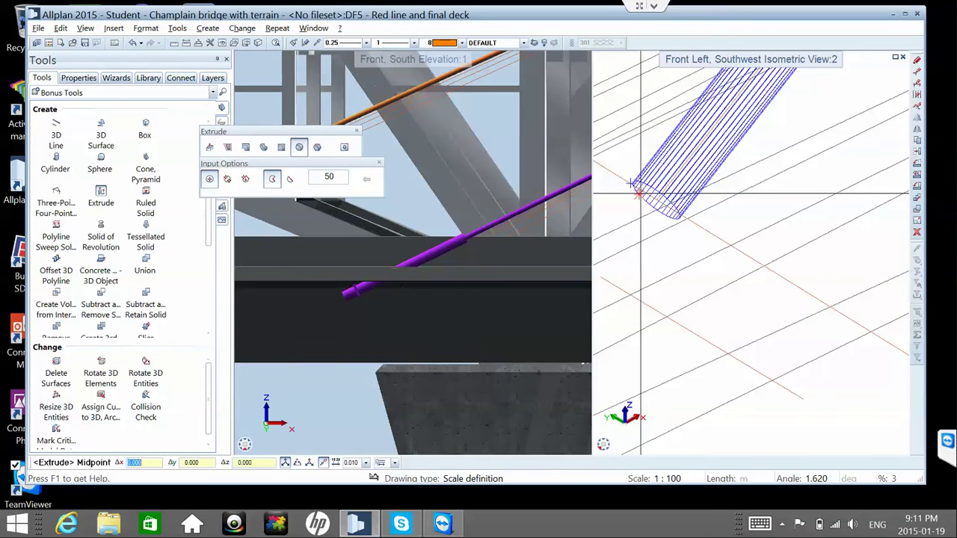
scroll(640, 193, up, 5)
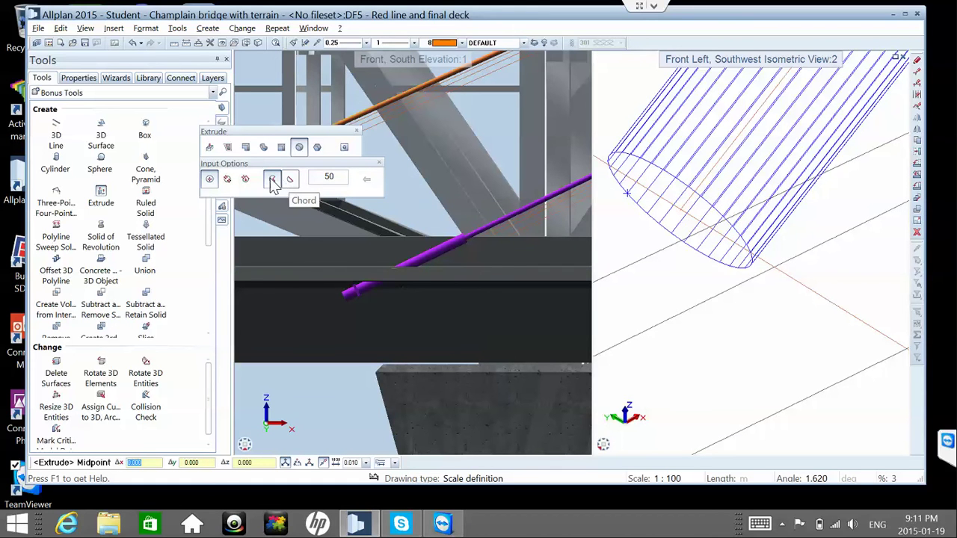
right_click(638, 202)
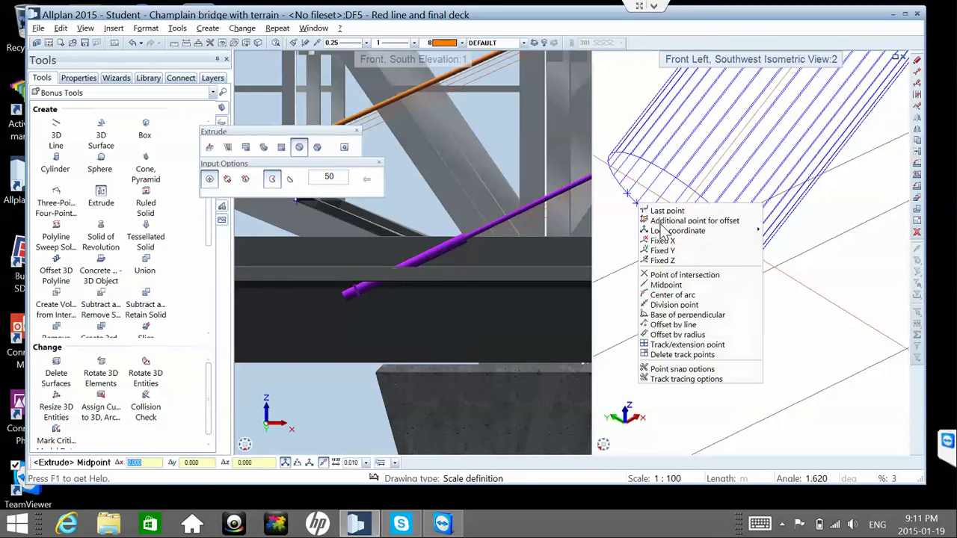
click(692, 285)
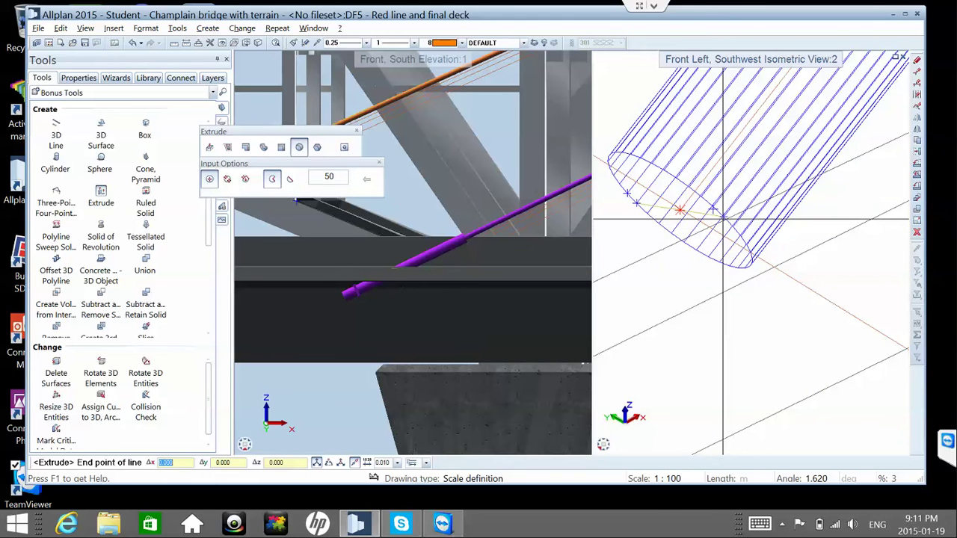
click(722, 219)
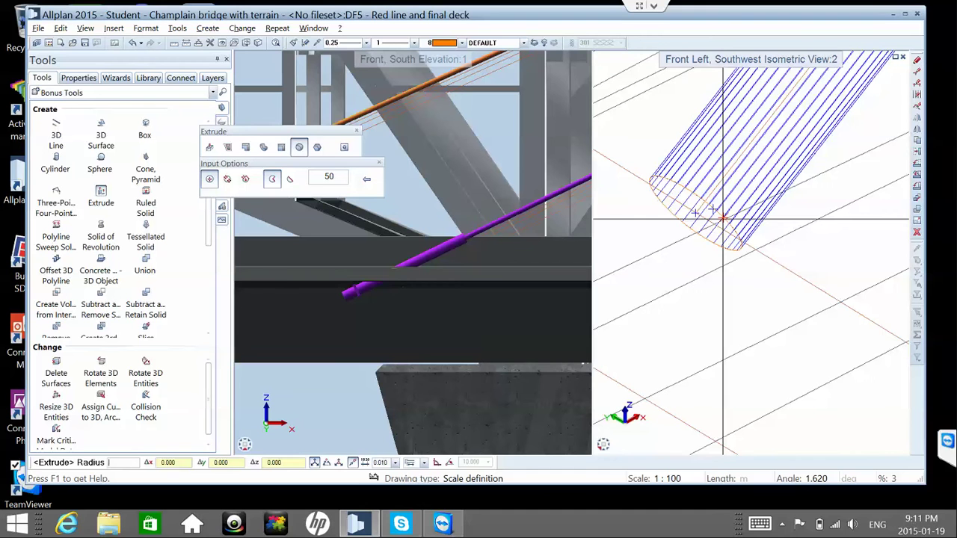
text(0.25)
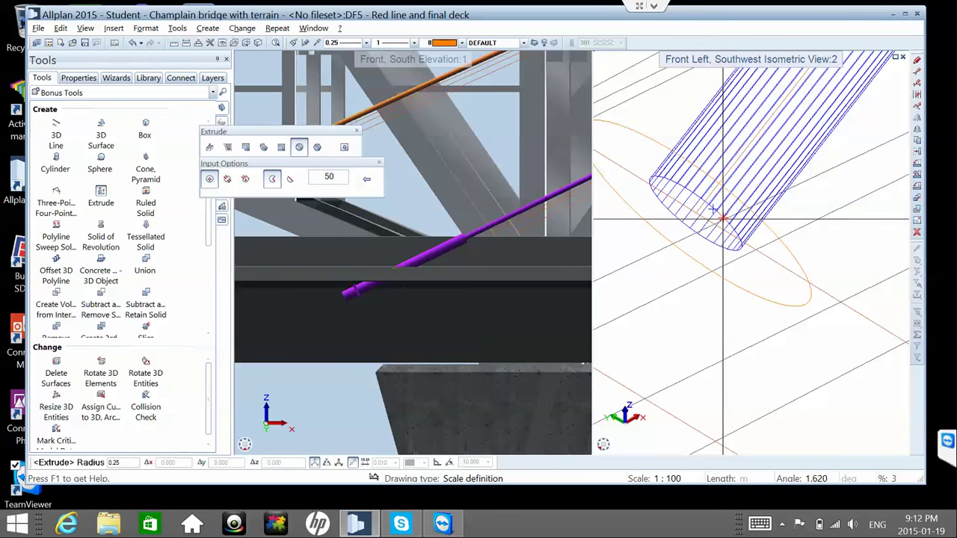
key(BackSpace)
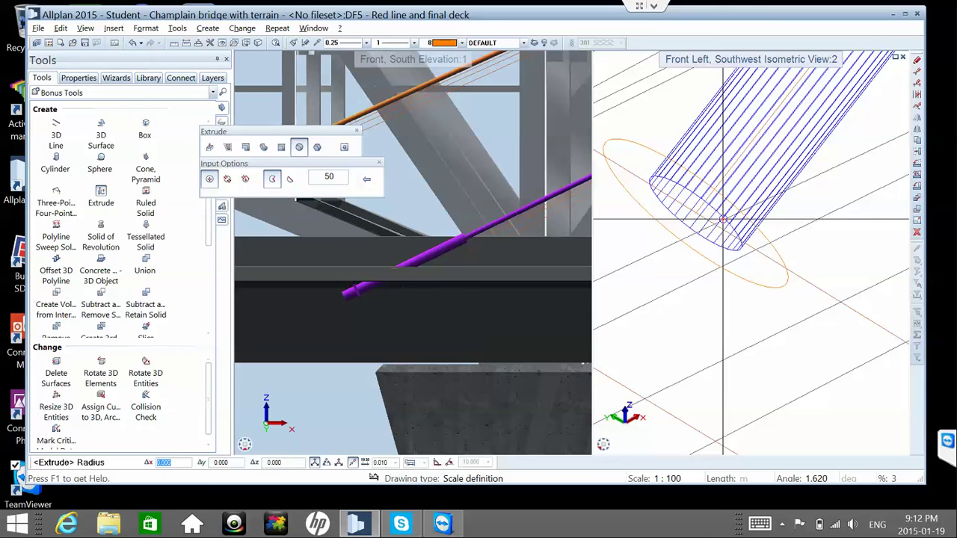
key(Return)
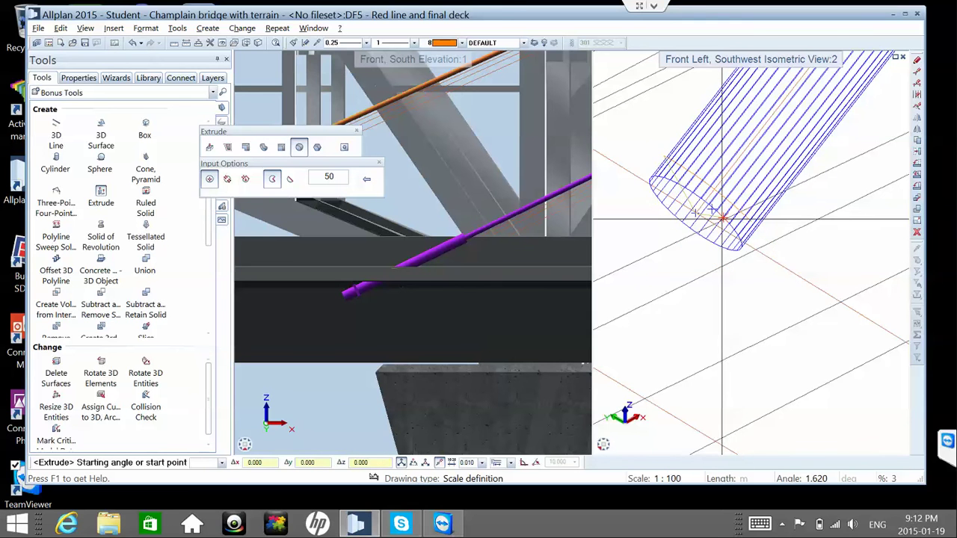
click(667, 249)
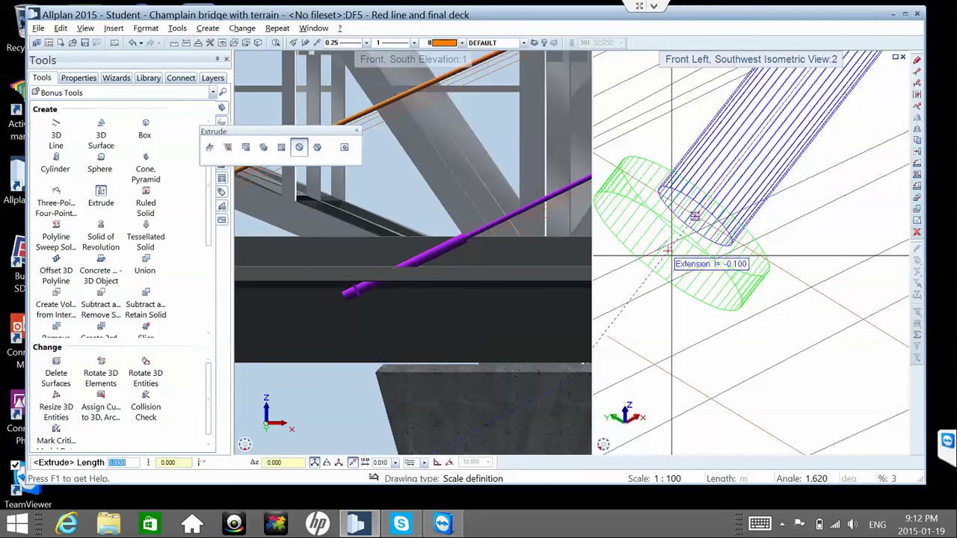
- Extrude the circular anchorage profile 4 m beyond the cable's deck end, along the cable's axis
scroll(659, 285, down, 1)
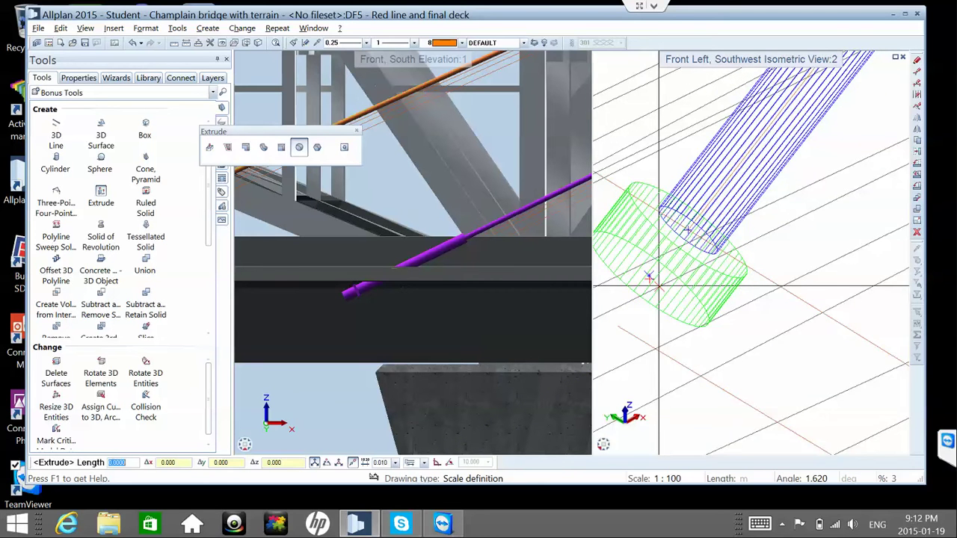
scroll(658, 285, down, 2)
text(4.65)
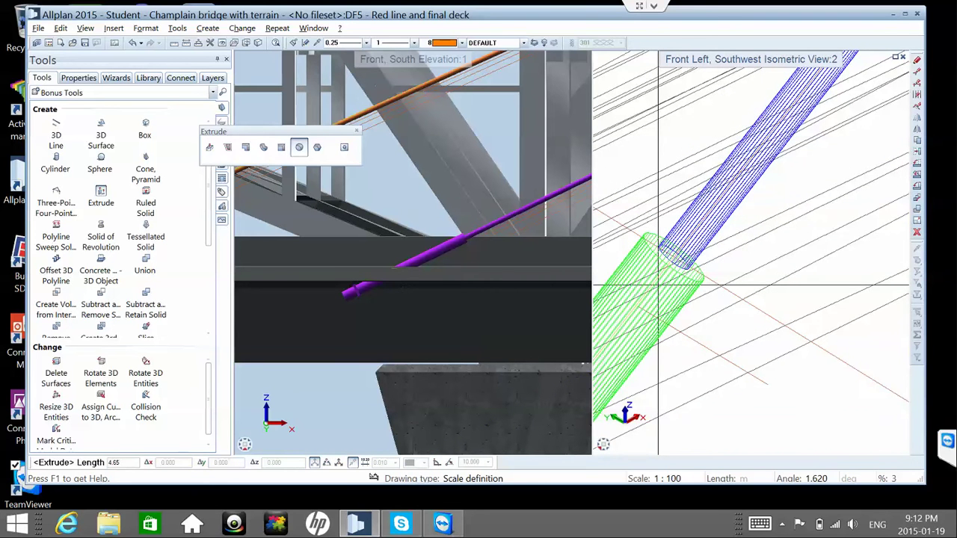
key(Return)
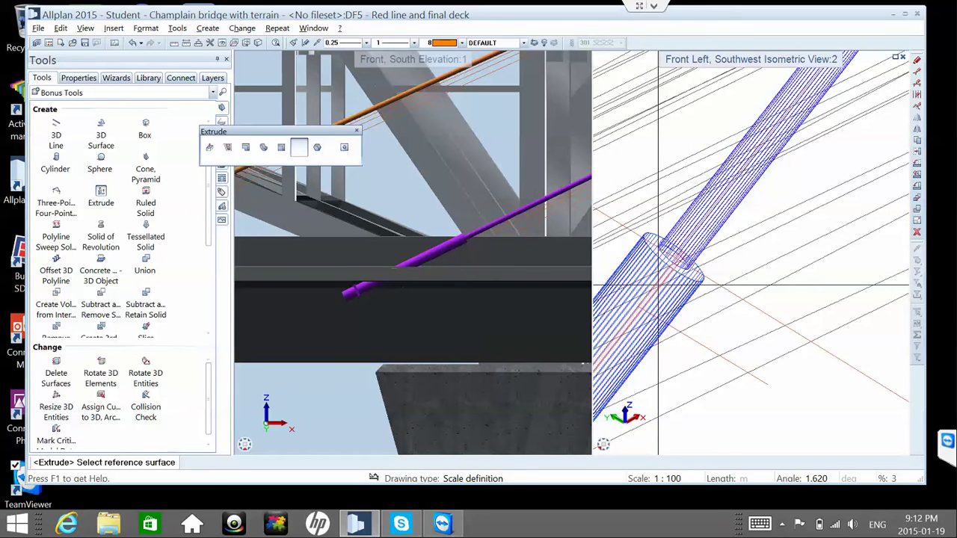
- Extrude the anchorage cylinder's lower end face back along the cable toward the deck's underside, judging the length in the front south elevation
scroll(659, 285, down, 4)
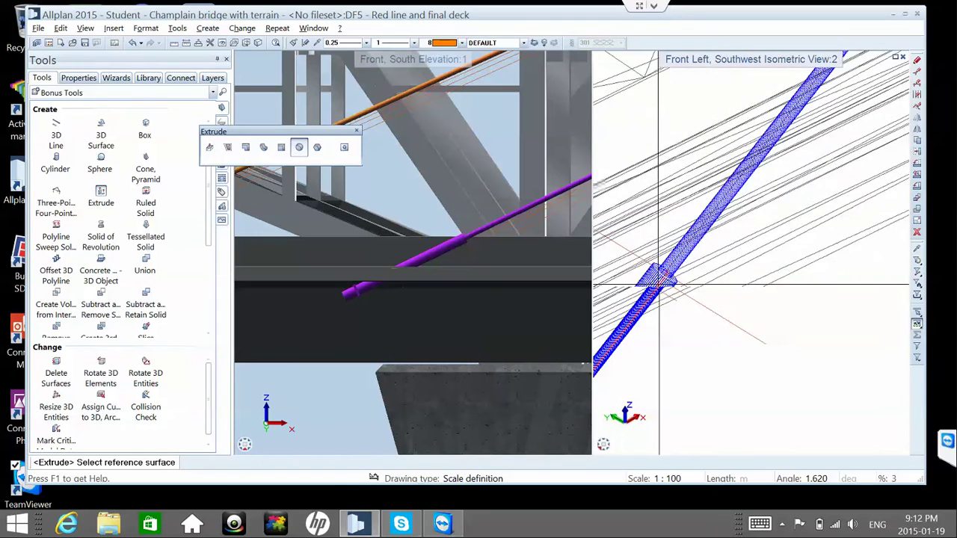
scroll(659, 285, down, 3)
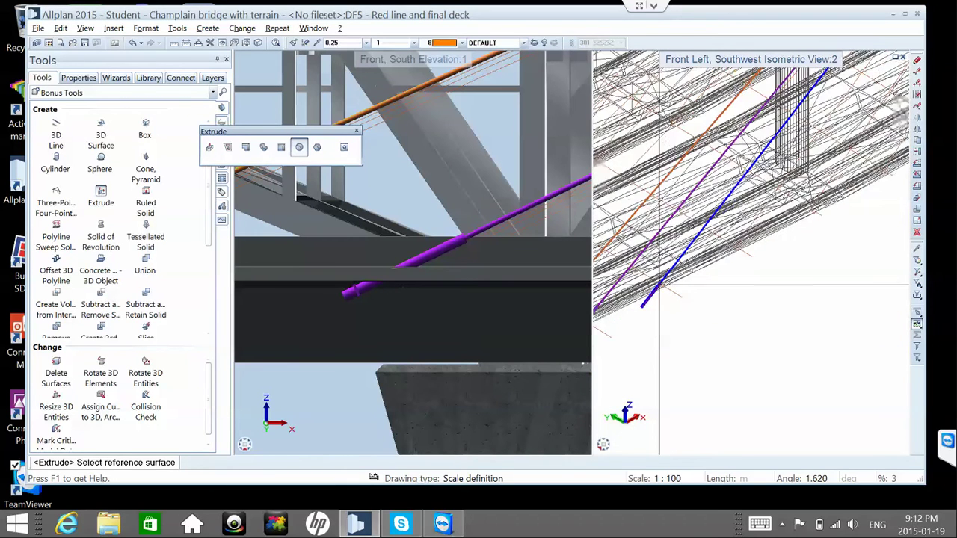
scroll(615, 346, up, 3)
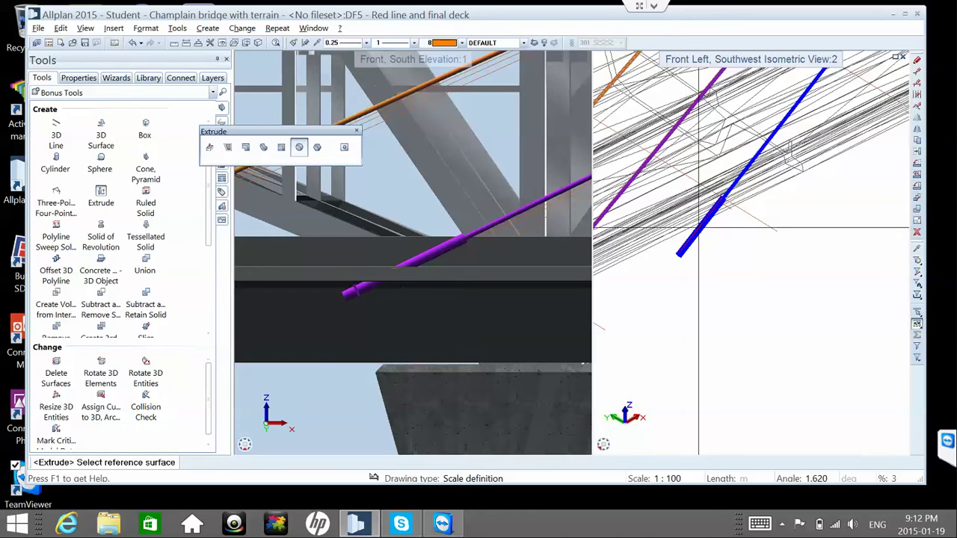
scroll(708, 210, up, 1)
scroll(709, 209, up, 2)
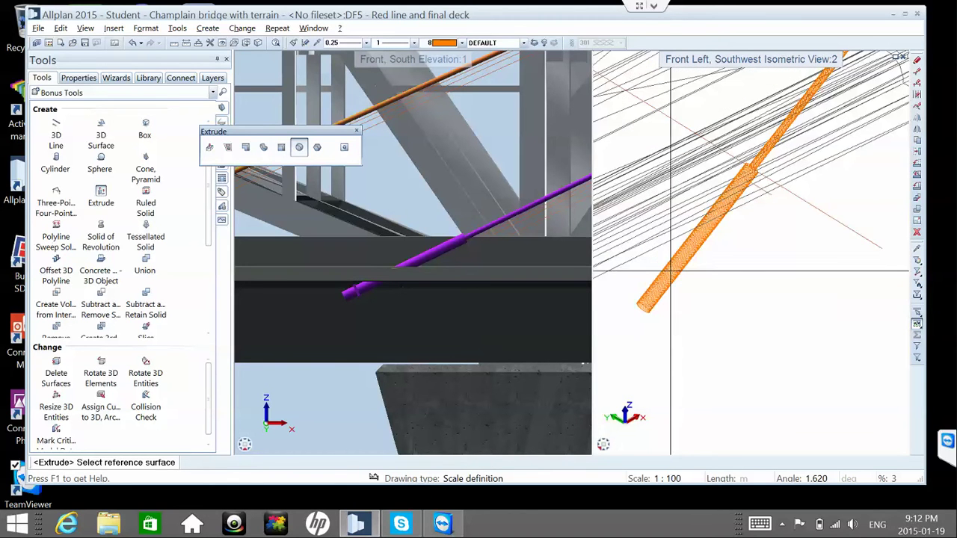
scroll(631, 308, up, 1)
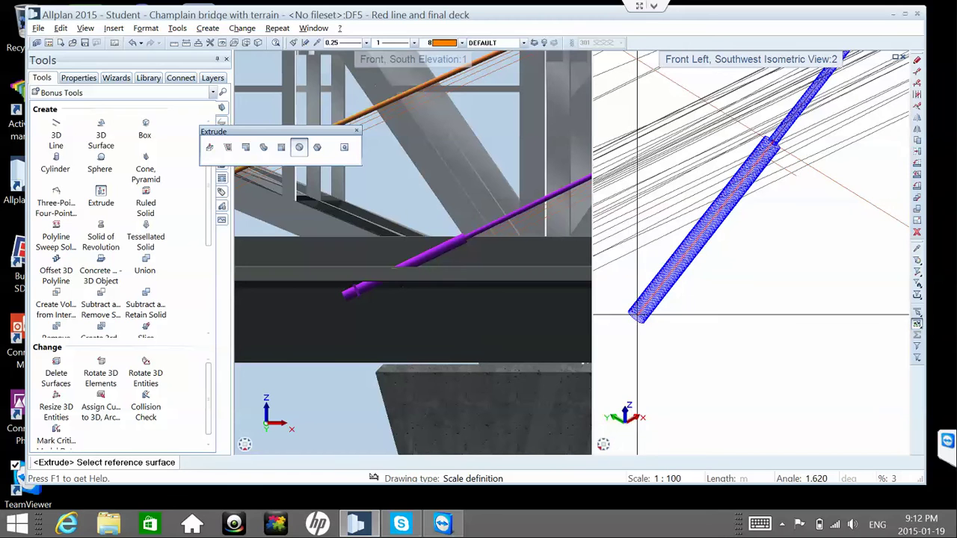
click(209, 147)
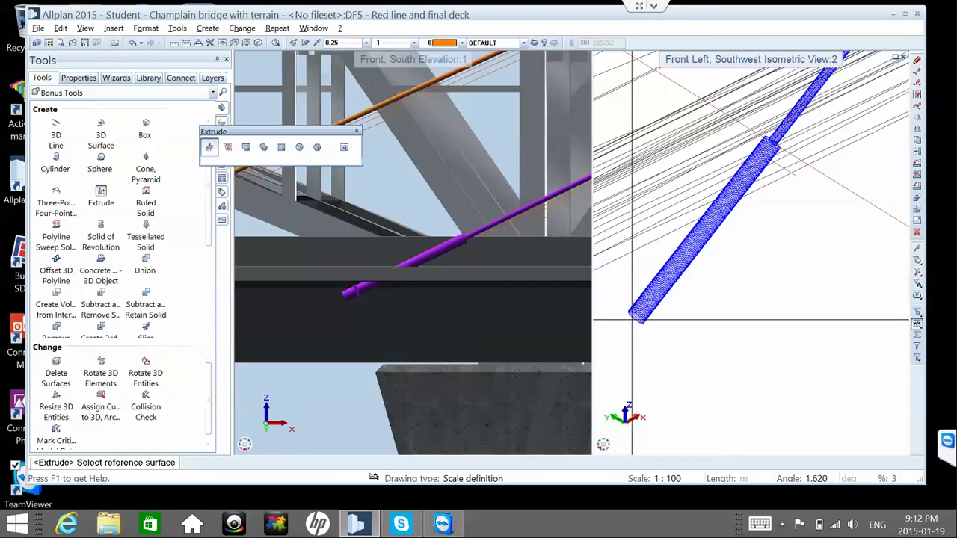
scroll(632, 320, up, 5)
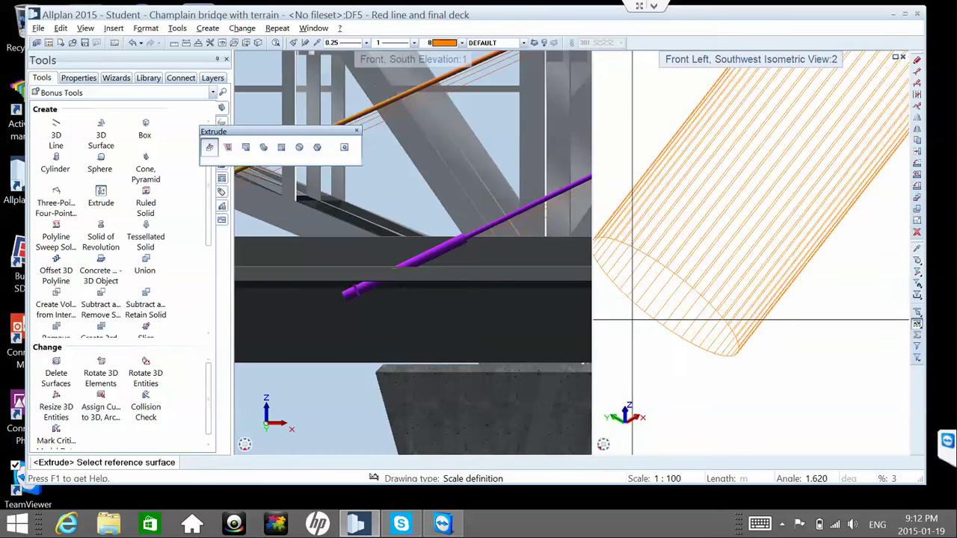
scroll(632, 320, up, 2)
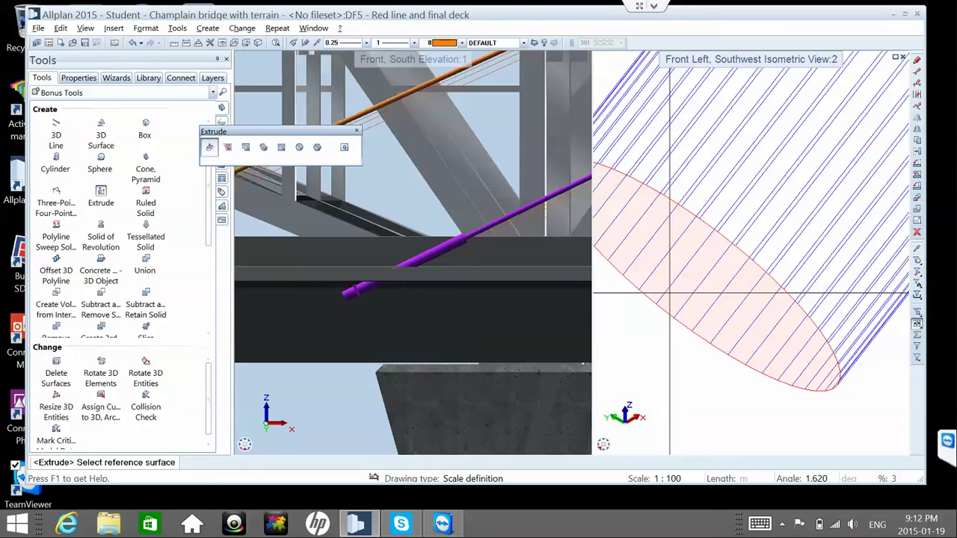
click(676, 286)
click(676, 287)
scroll(676, 284, down, 5)
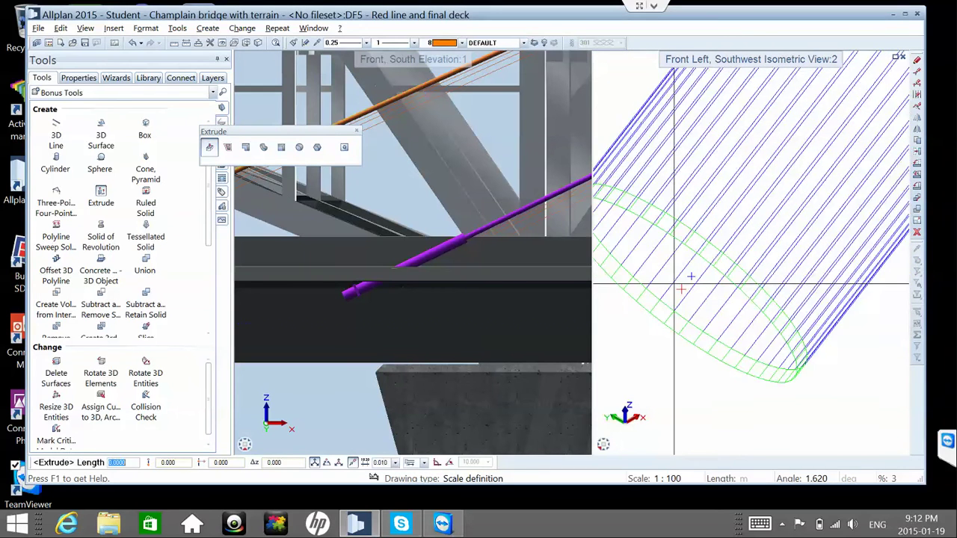
scroll(676, 281, down, 5)
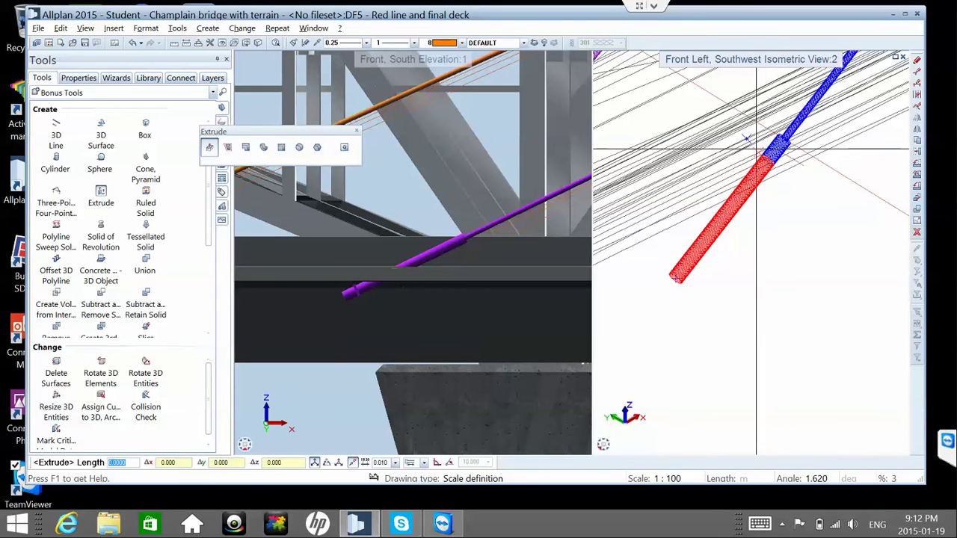
scroll(730, 183, up, 4)
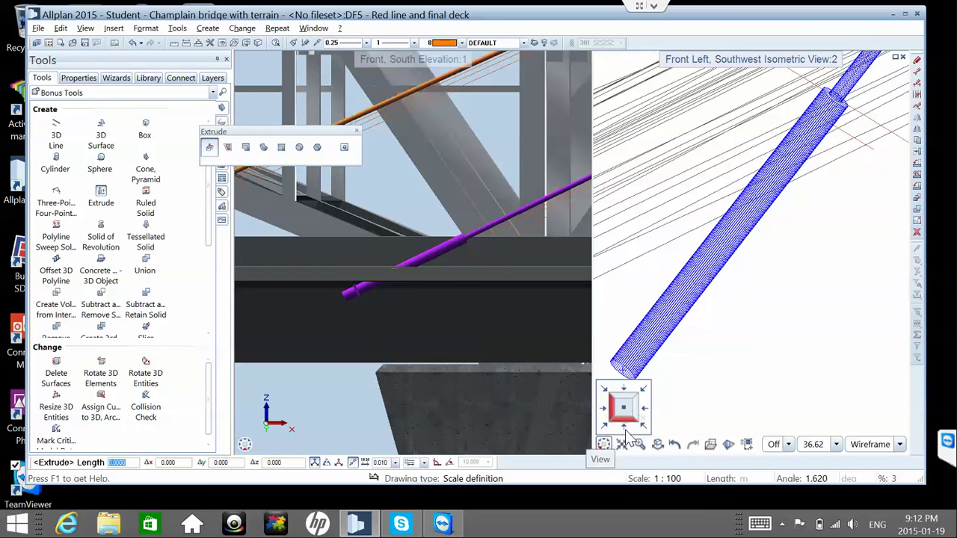
click(626, 427)
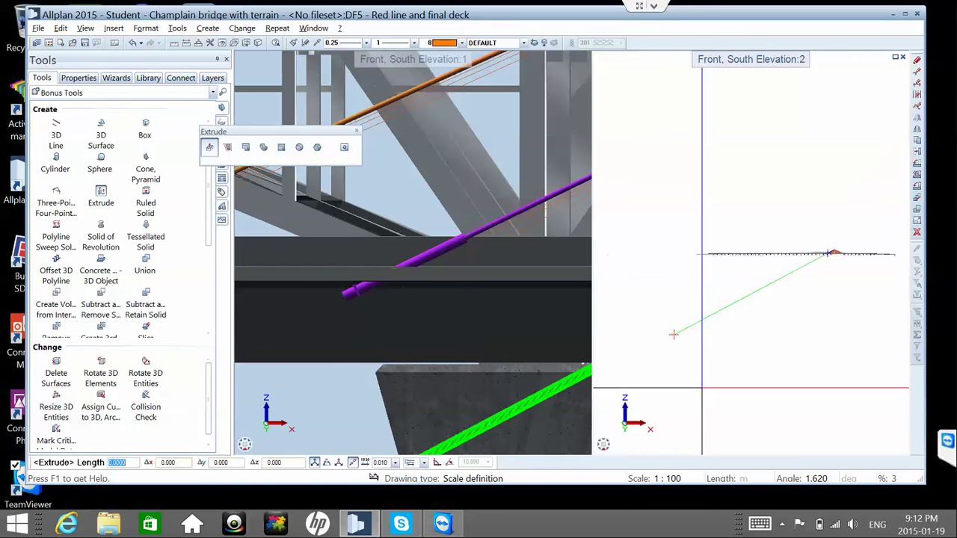
scroll(833, 251, up, 3)
scroll(826, 238, up, 8)
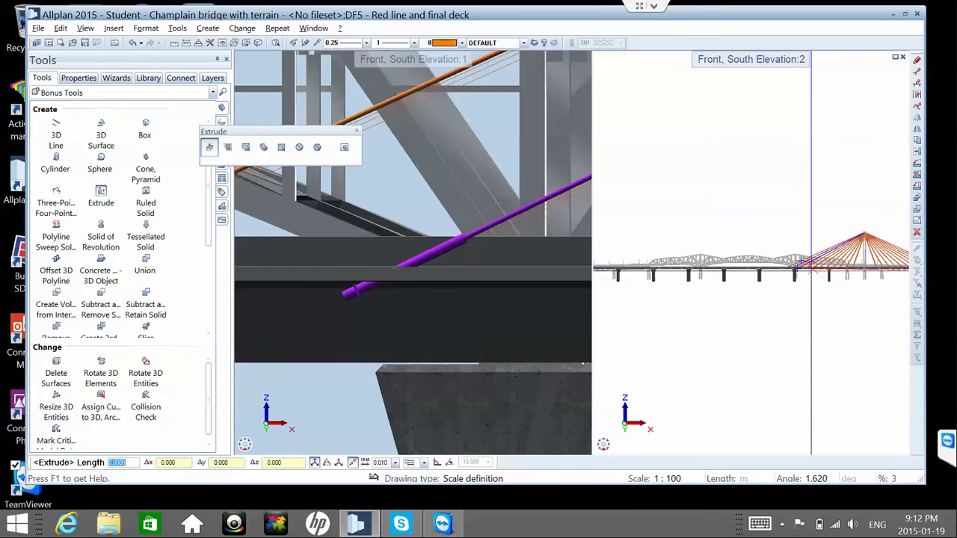
scroll(811, 268, up, 3)
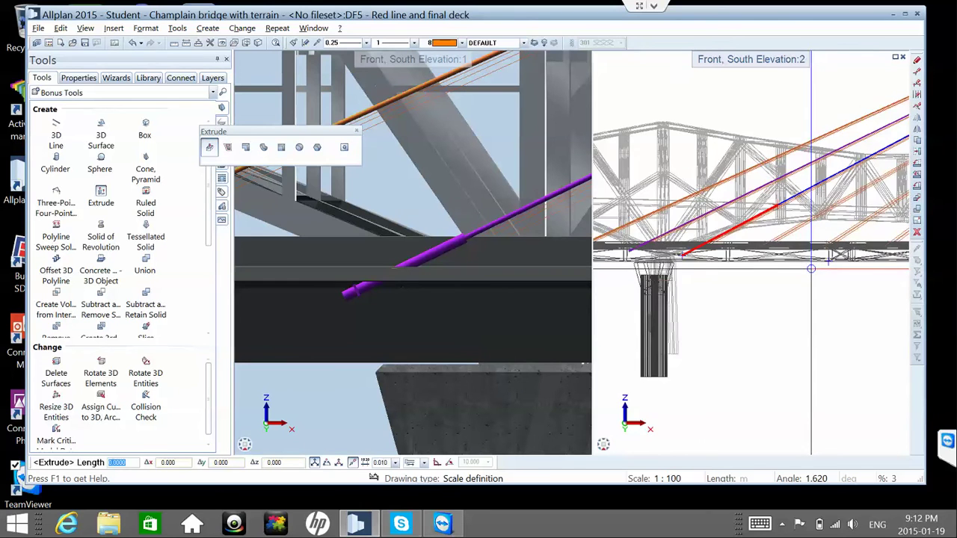
scroll(630, 258, up, 5)
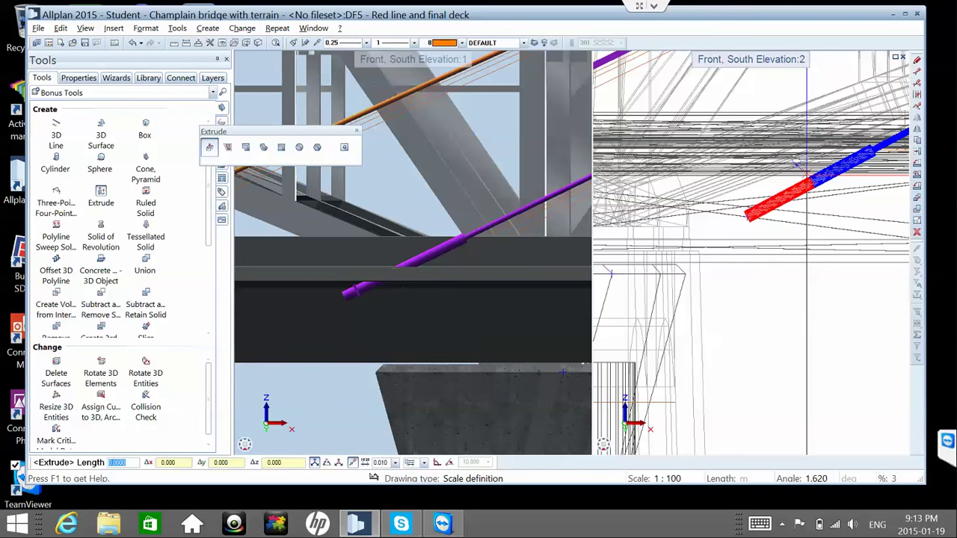
scroll(813, 171, up, 4)
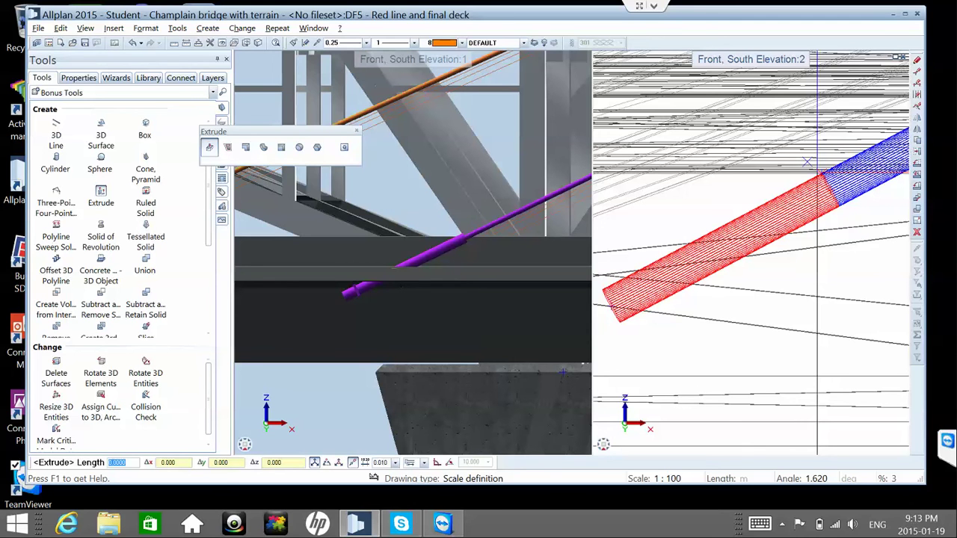
scroll(807, 161, down, 5)
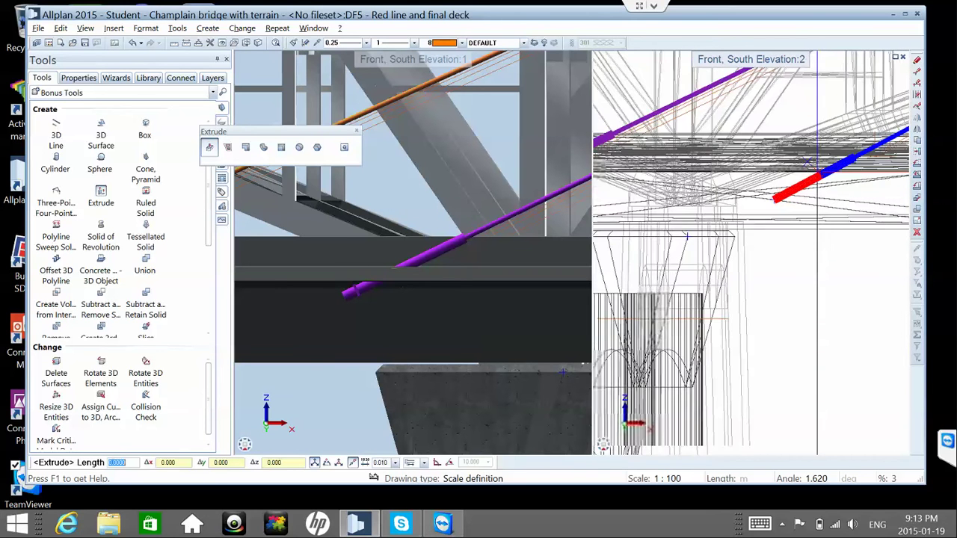
scroll(807, 161, up, 3)
scroll(796, 160, up, 4)
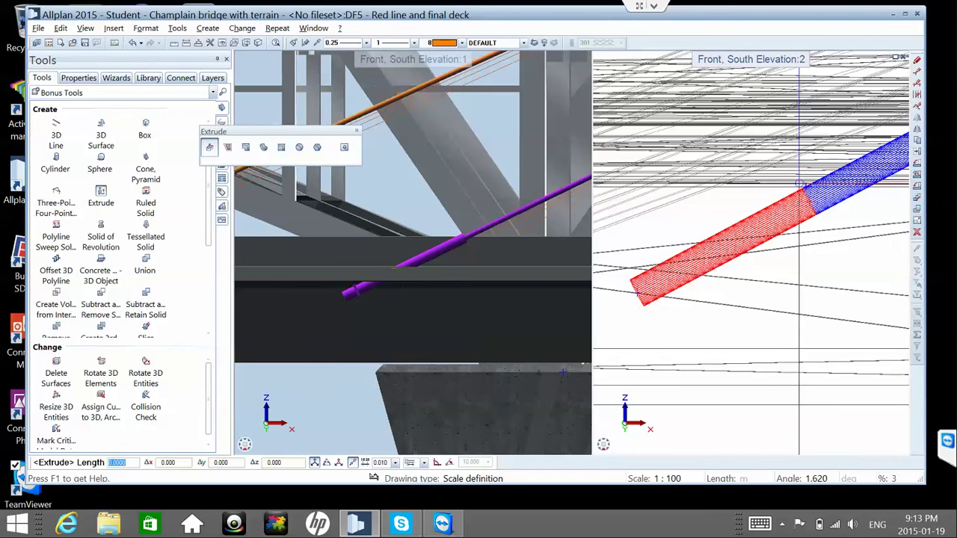
scroll(792, 187, down, 4)
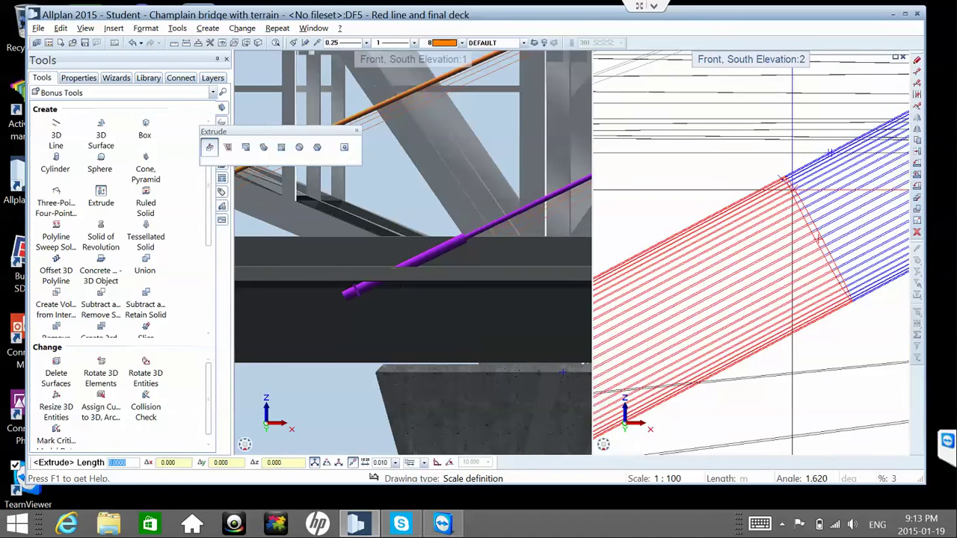
scroll(792, 187, down, 2)
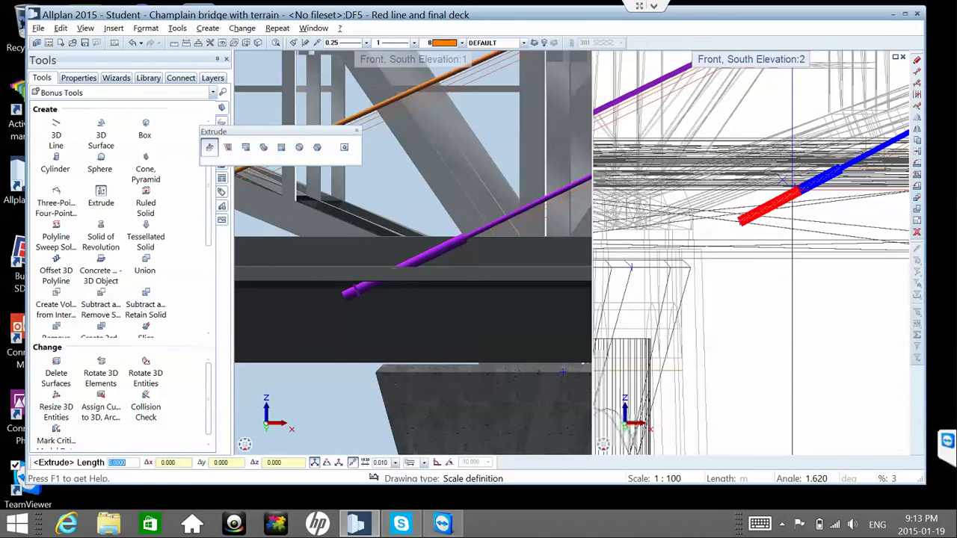
scroll(792, 183, down, 4)
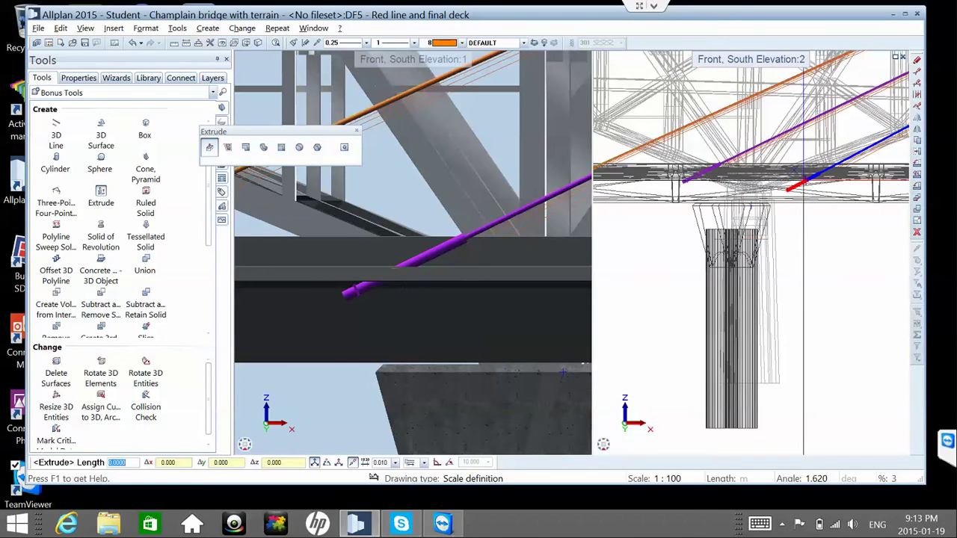
scroll(803, 180, up, 4)
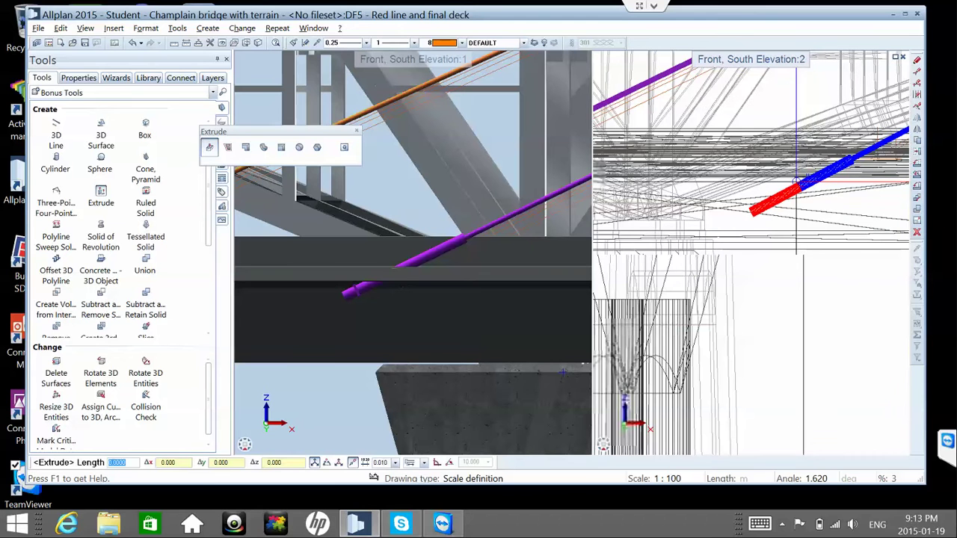
- End the anchorage cylinder's face extrusion at the point where its upper edge meets the deck's underside line
scroll(796, 182, up, 6)
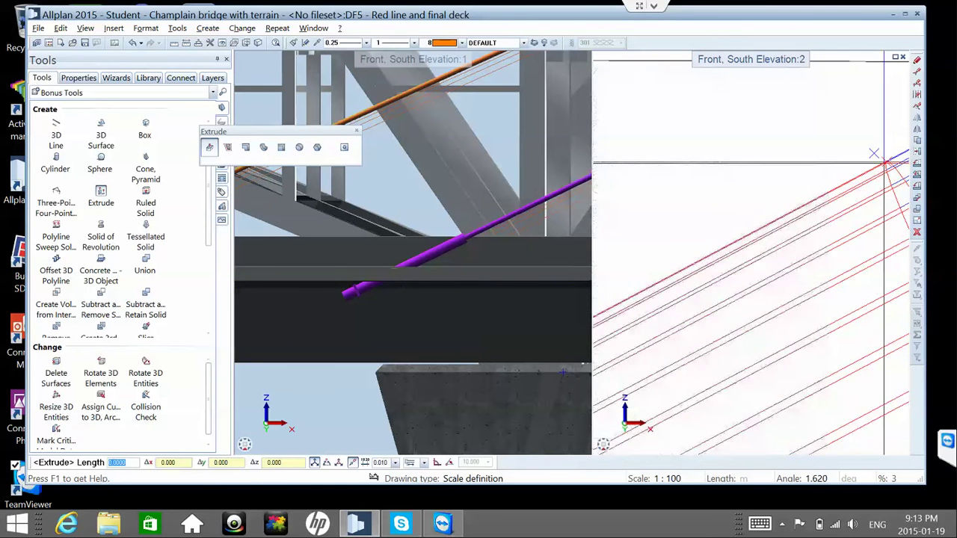
click(884, 162)
scroll(851, 186, down, 4)
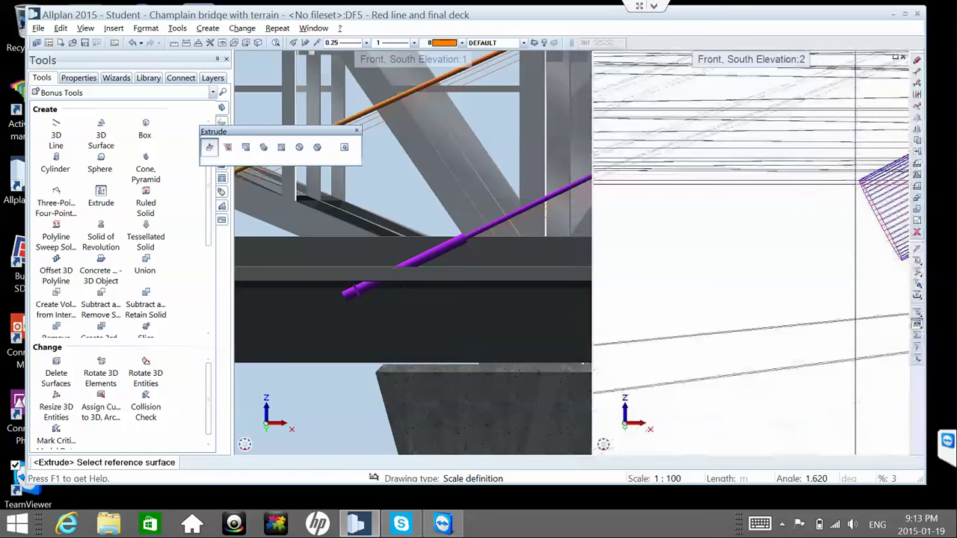
- Examine how the orange cable's anchorage sits relative to the deck's underside in the shaded and wireframe elevations
scroll(852, 186, down, 2)
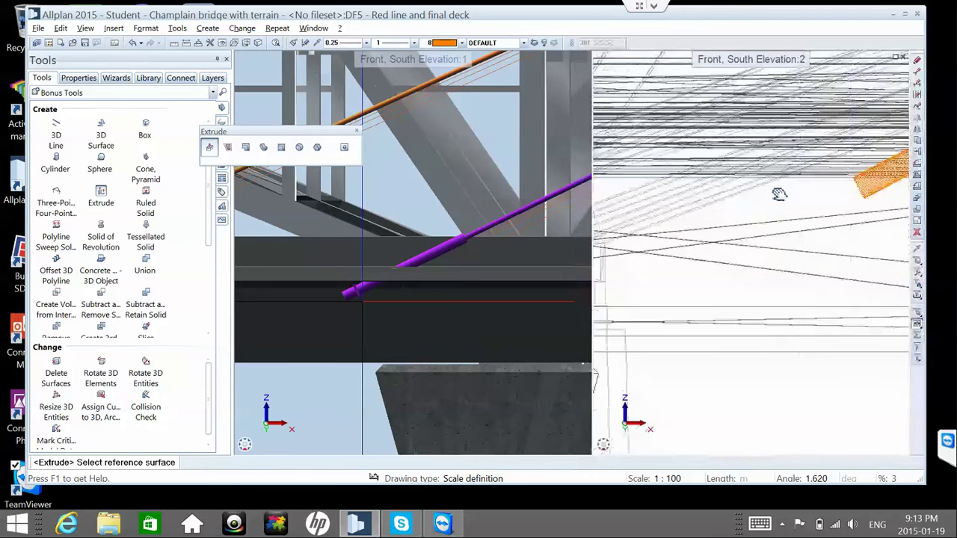
middle_drag(364, 292, 333, 299)
middle_drag(408, 302, 331, 302)
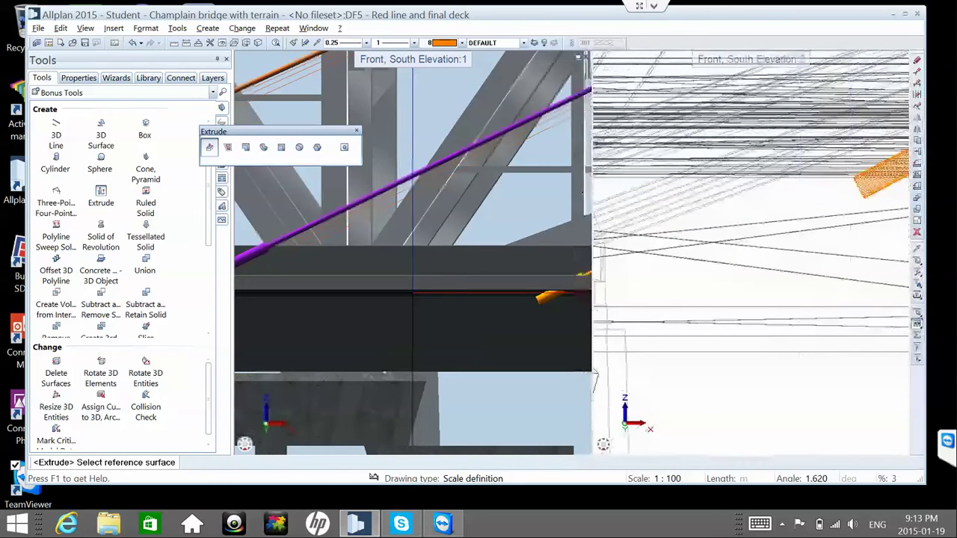
scroll(531, 303, up, 2)
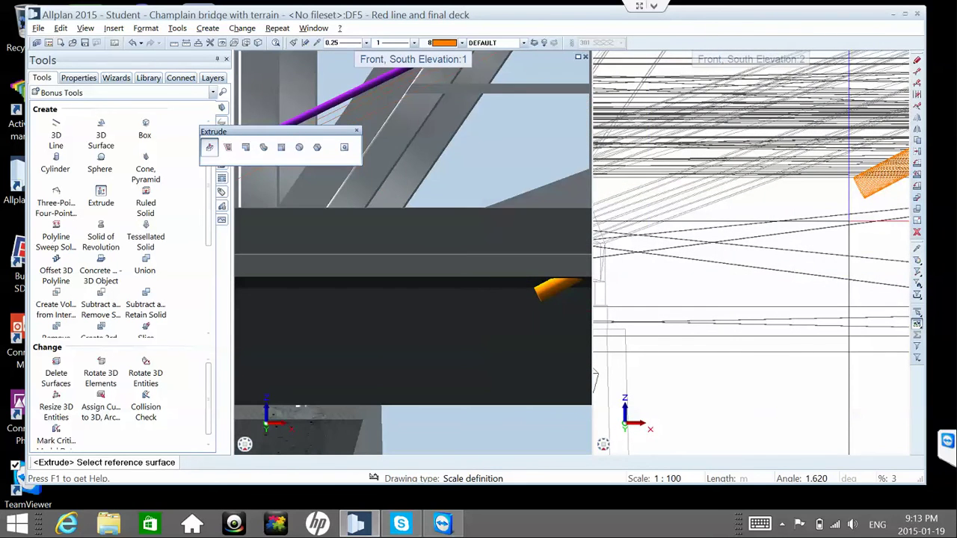
scroll(852, 218, down, 3)
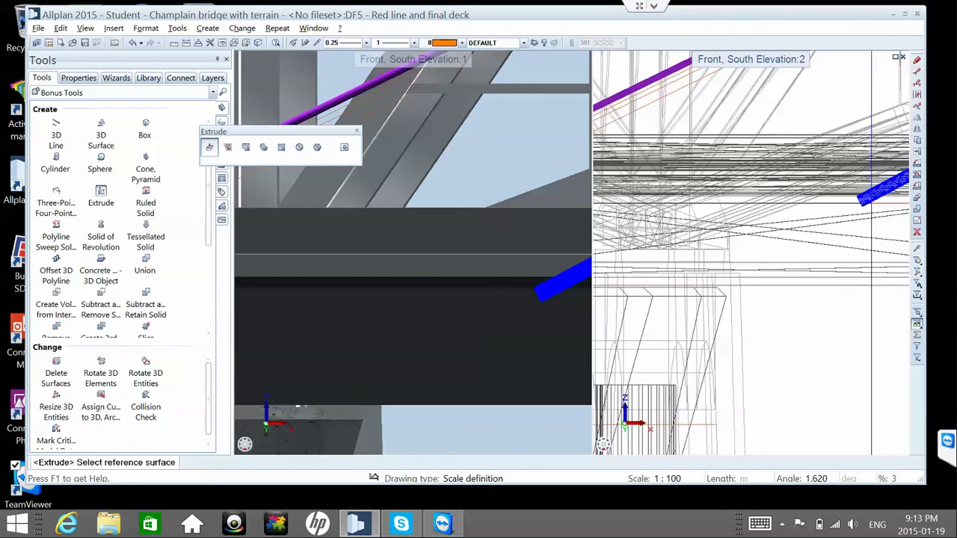
scroll(816, 243, down, 2)
scroll(813, 238, down, 3)
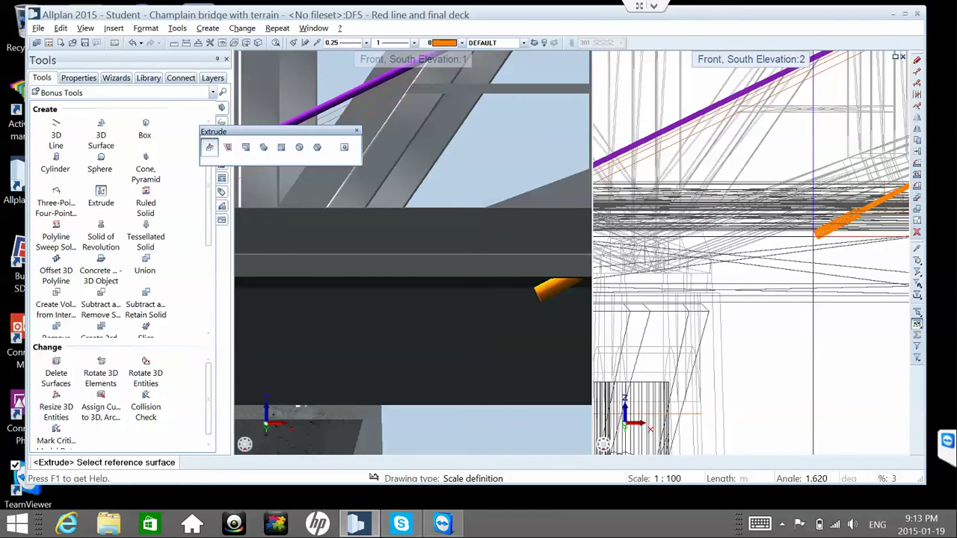
scroll(871, 211, up, 4)
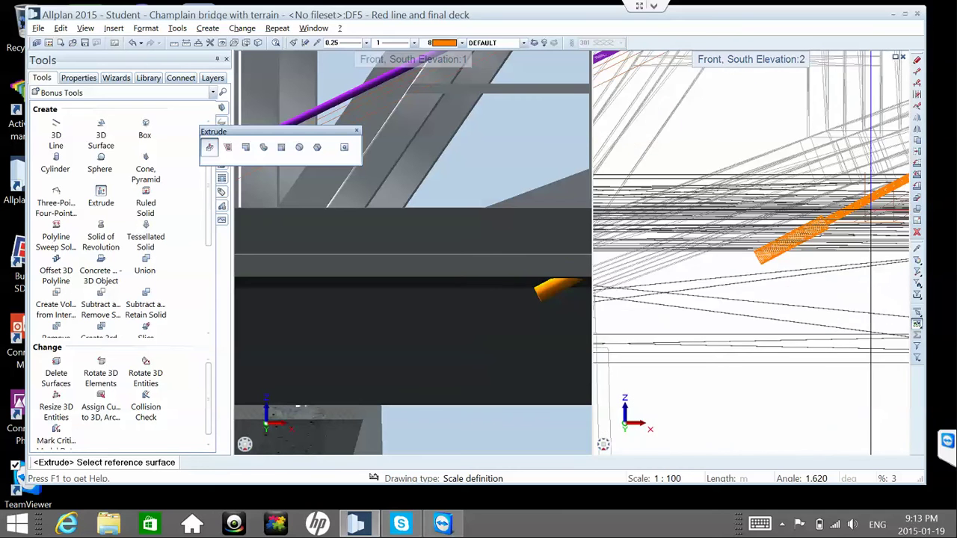
key(Escape)
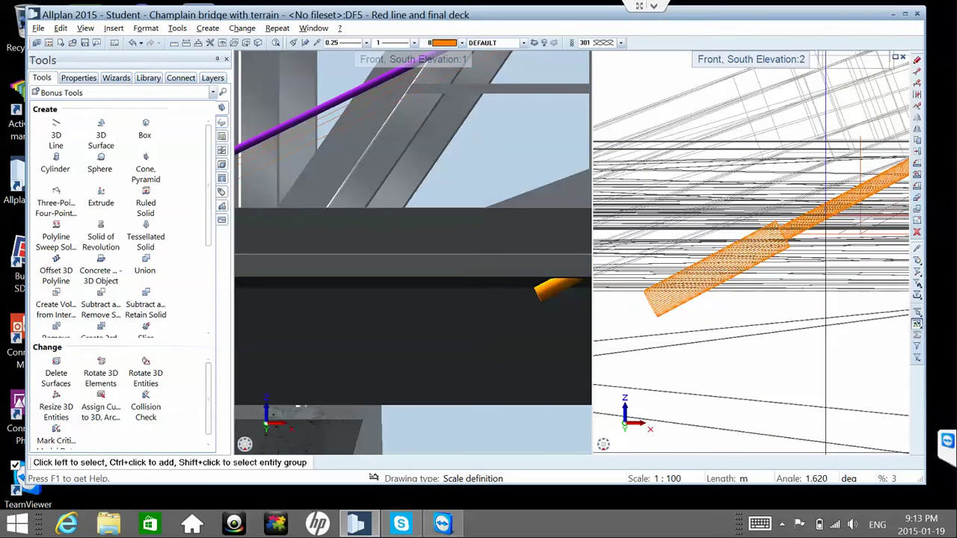
- Measure the orange anchorage cylinder's length along its upper edge, from the lower end corner to the cable-side corner
click(186, 43)
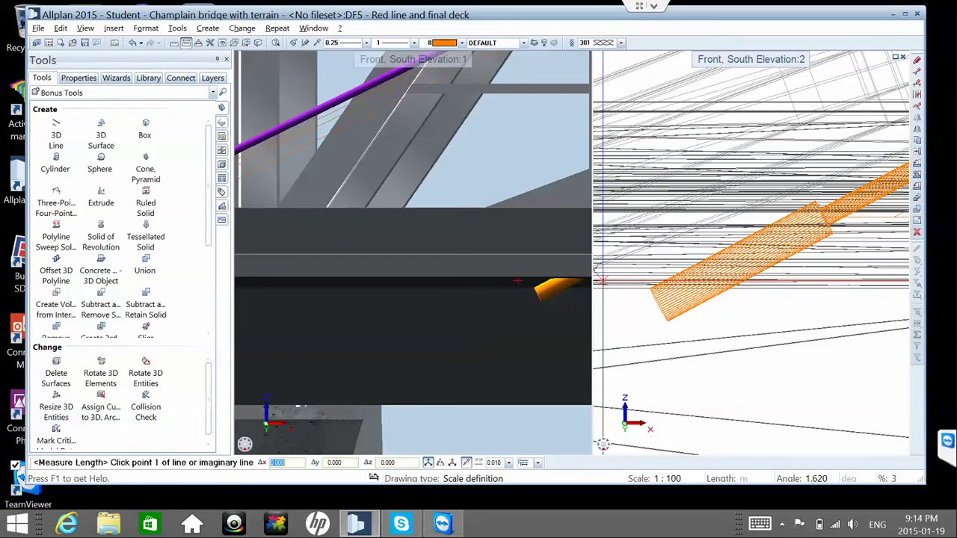
scroll(703, 300, up, 2)
scroll(703, 300, up, 4)
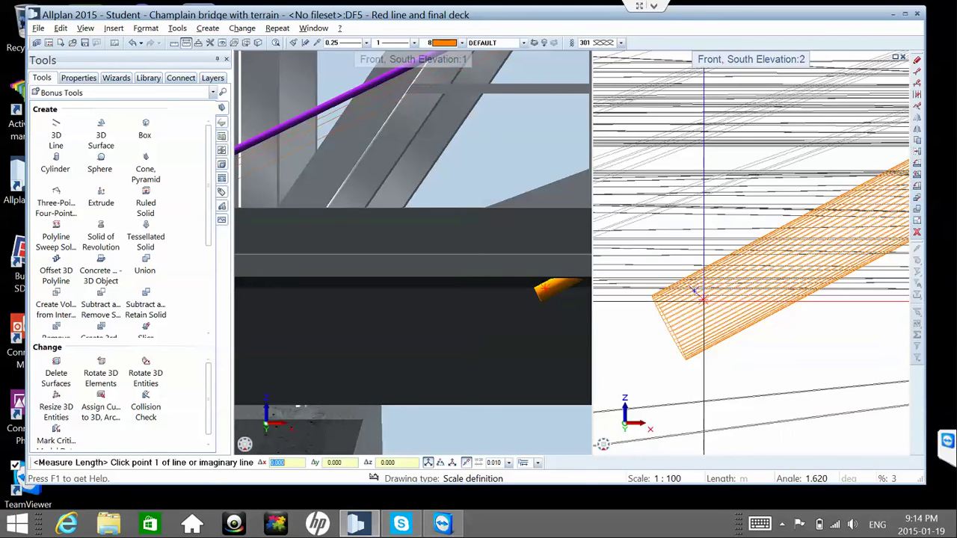
scroll(634, 305, up, 4)
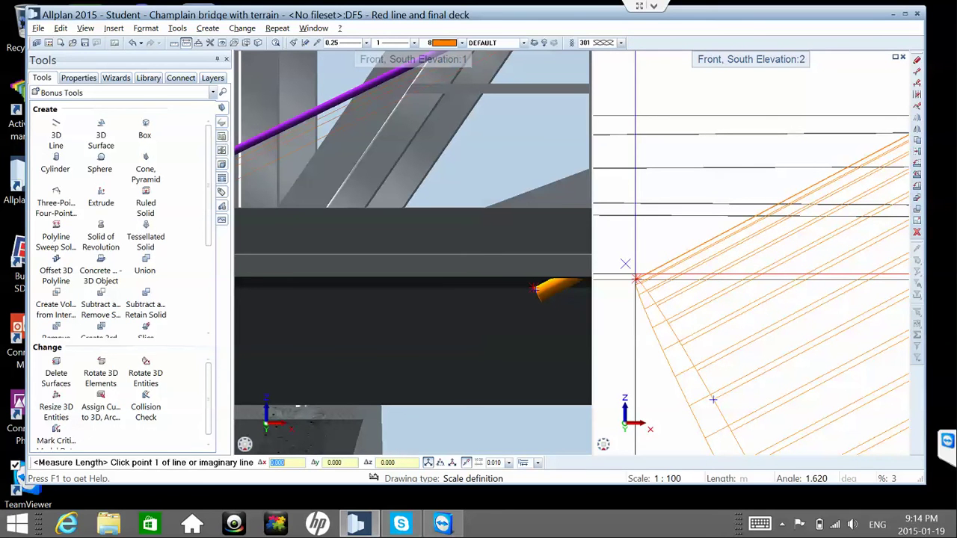
click(636, 278)
scroll(635, 277, down, 3)
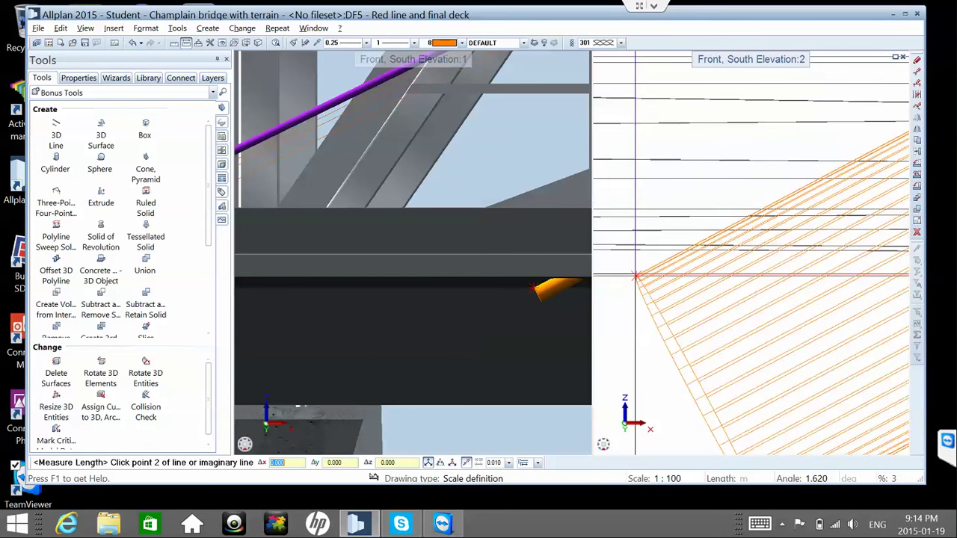
scroll(636, 276, down, 4)
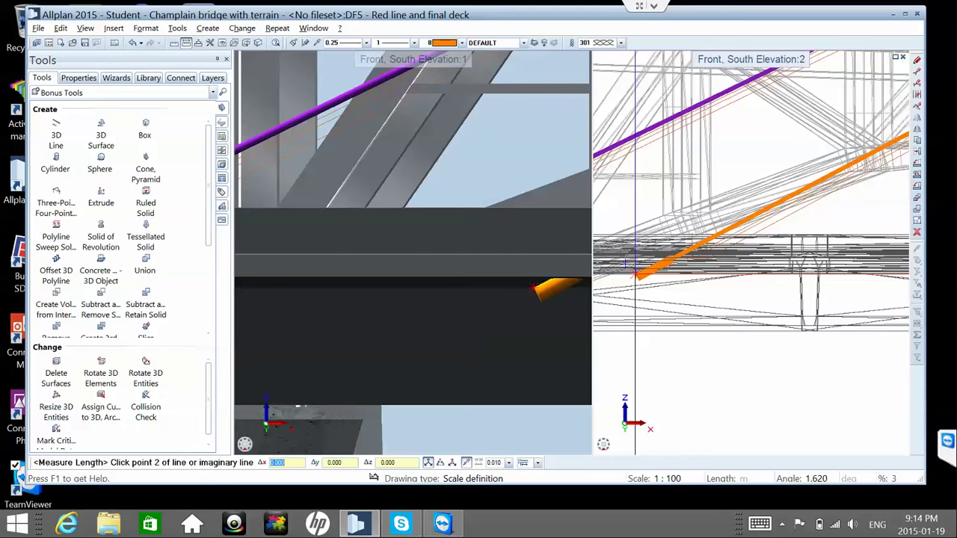
scroll(634, 274, up, 4)
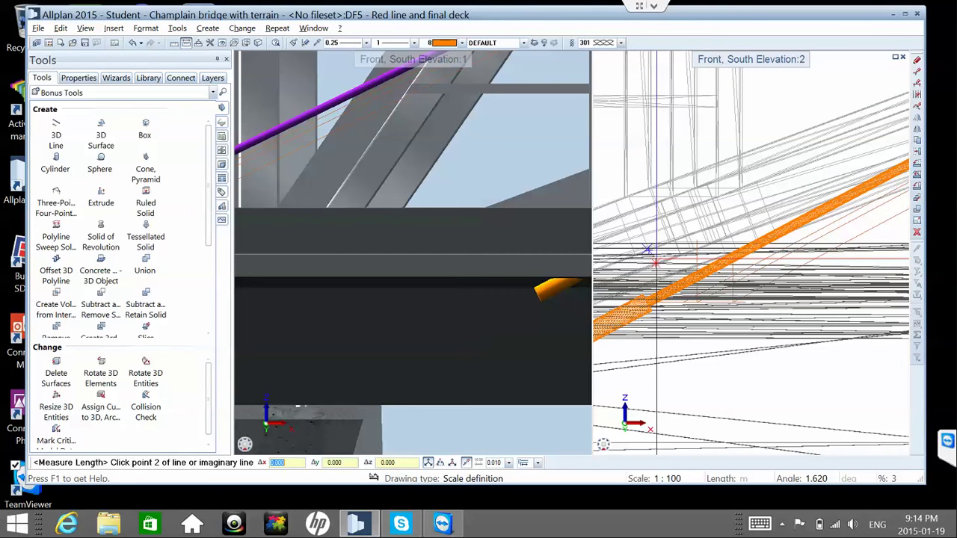
scroll(656, 258, up, 3)
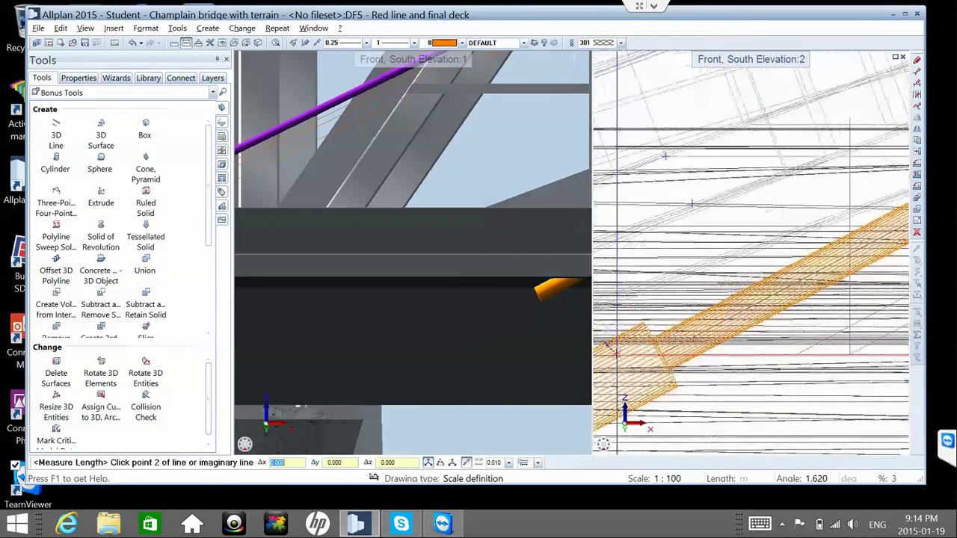
scroll(620, 351, up, 3)
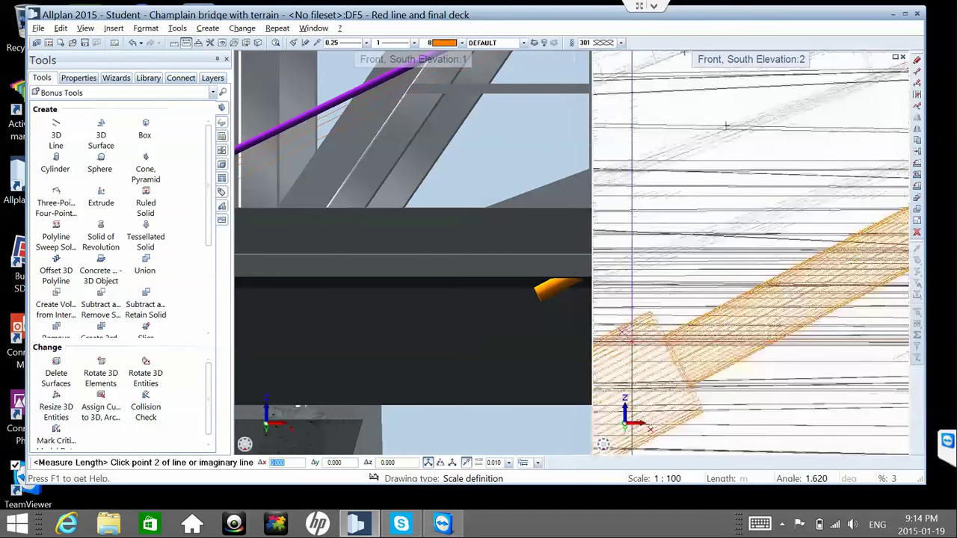
scroll(632, 342, up, 1)
scroll(632, 342, up, 2)
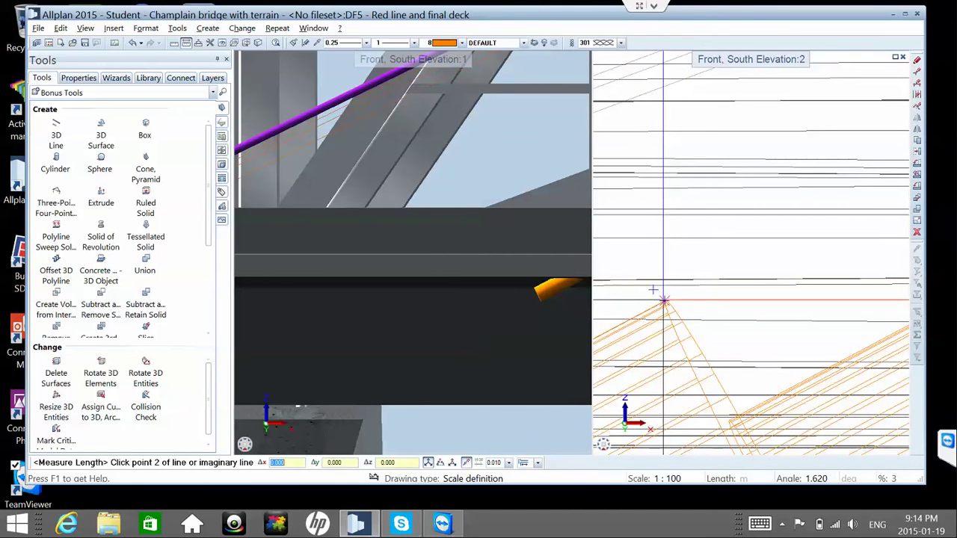
click(663, 300)
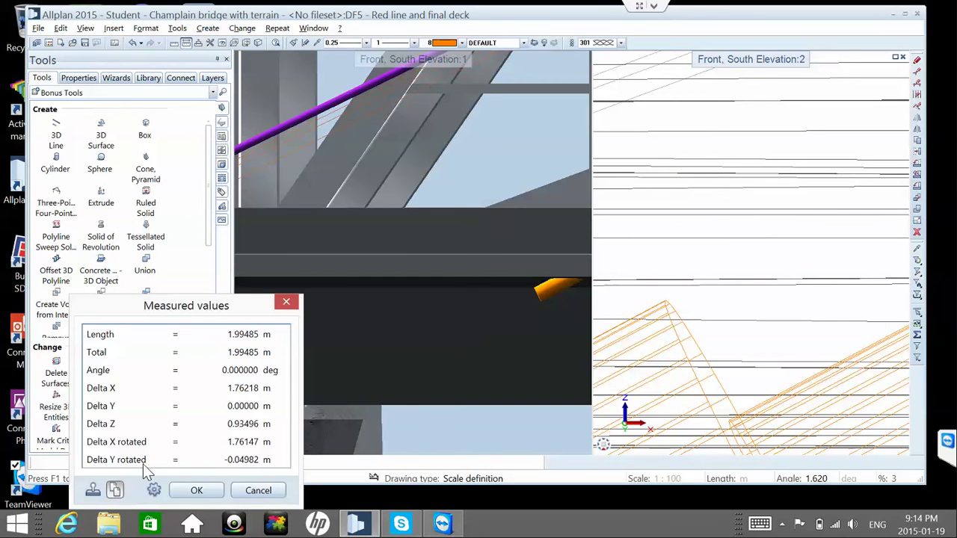
click(238, 336)
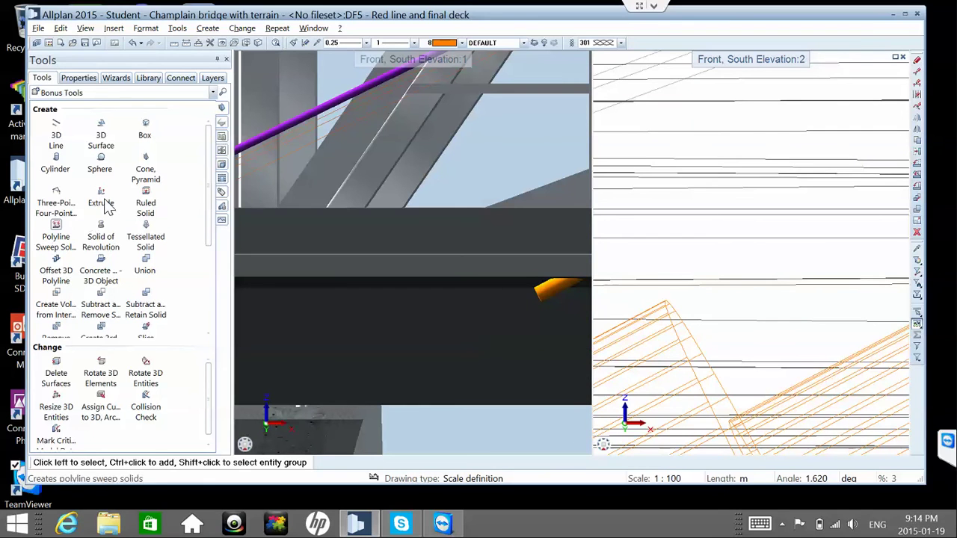
click(105, 198)
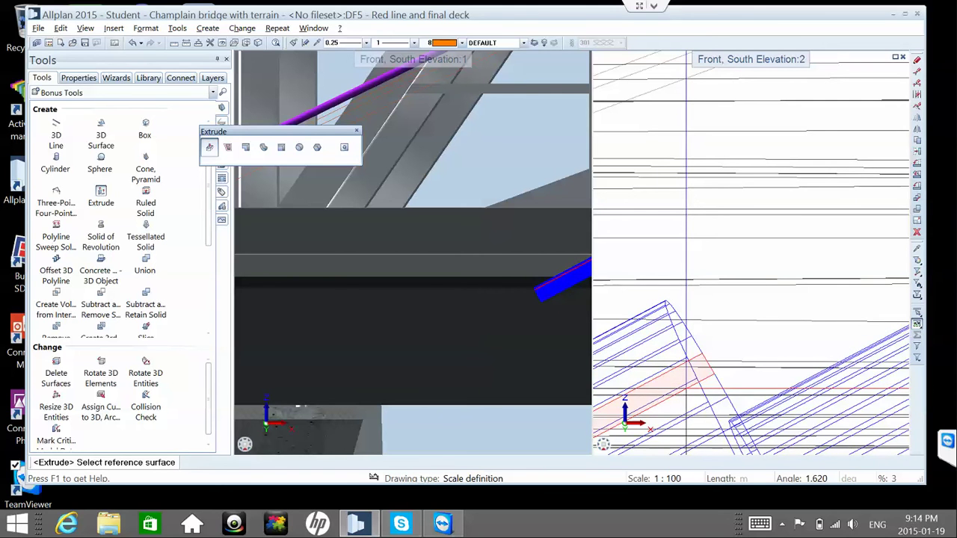
scroll(718, 403, down, 3)
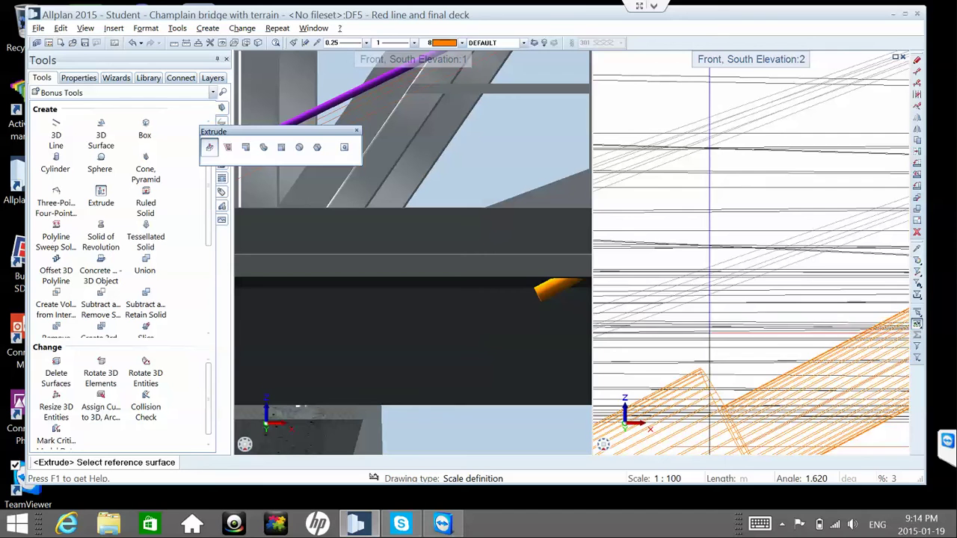
middle_drag(747, 423, 693, 357)
scroll(704, 402, up, 3)
scroll(703, 258, up, 3)
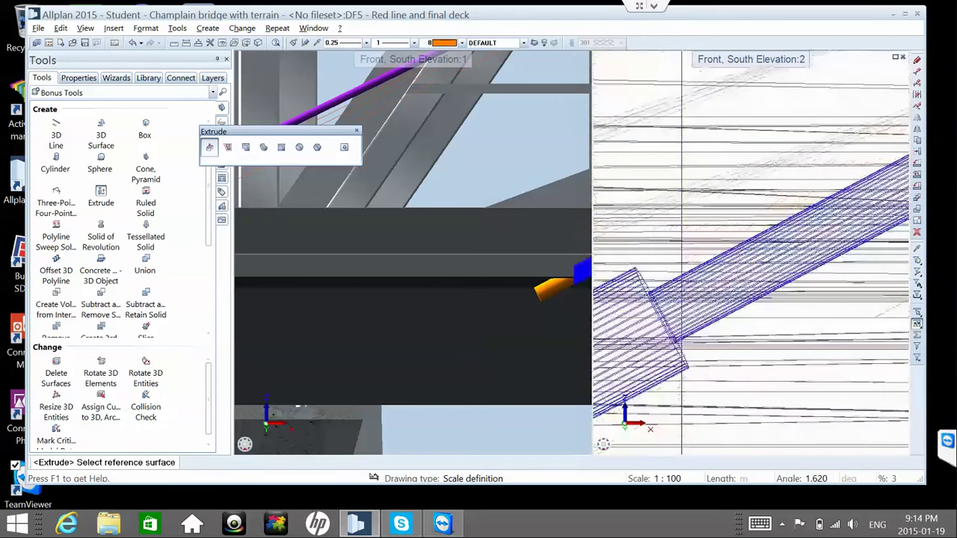
scroll(680, 344, down, 2)
scroll(669, 328, up, 5)
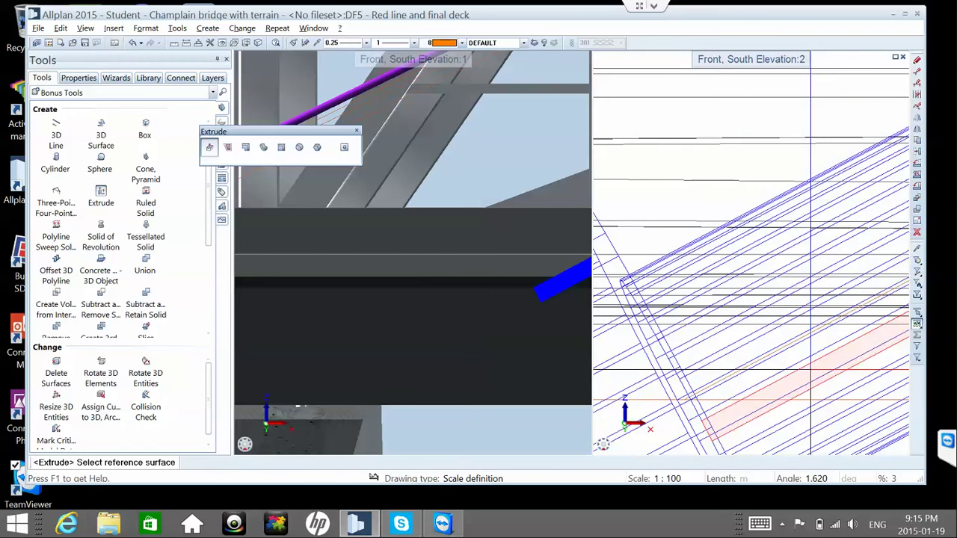
- Try to stretch the end points at the anchorage-to-cable joint from the cable end's lower corner, entering an X offset of 4.65 m
click(917, 71)
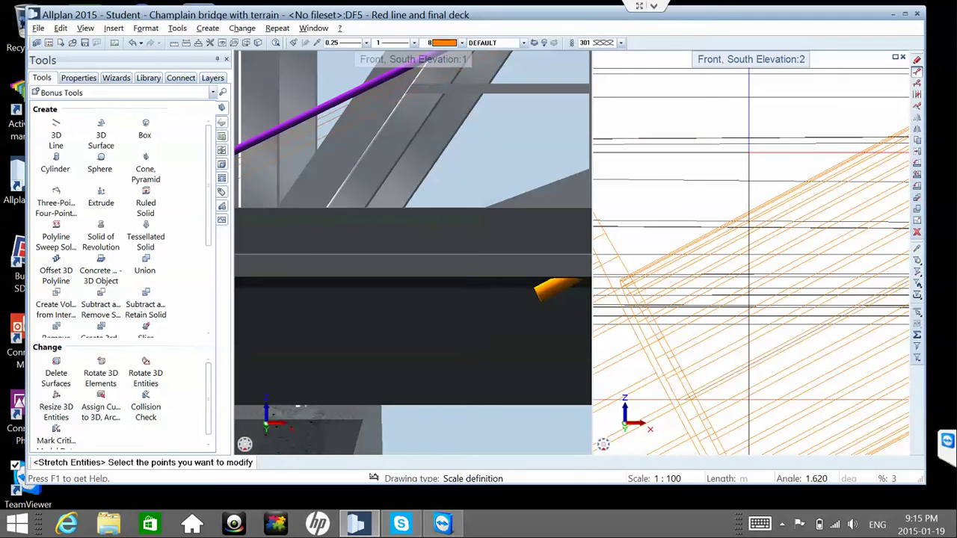
scroll(750, 154, down, 1)
scroll(751, 154, down, 2)
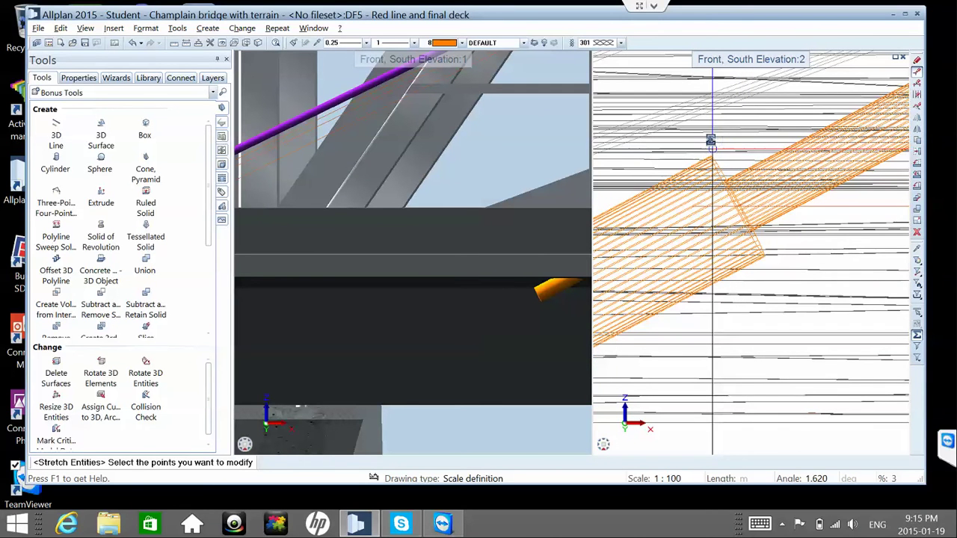
drag(694, 144, 768, 274)
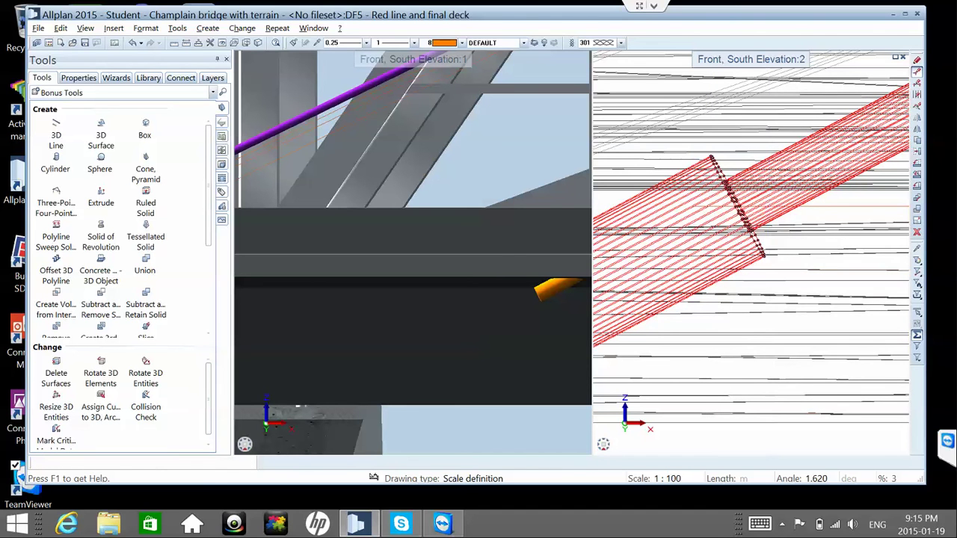
scroll(763, 253, up, 2)
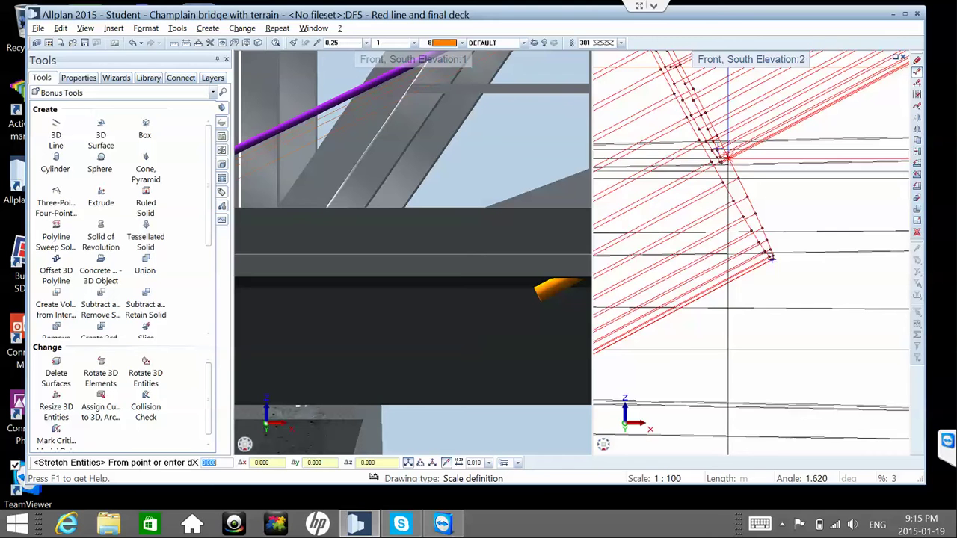
scroll(727, 159, up, 1)
scroll(728, 159, up, 4)
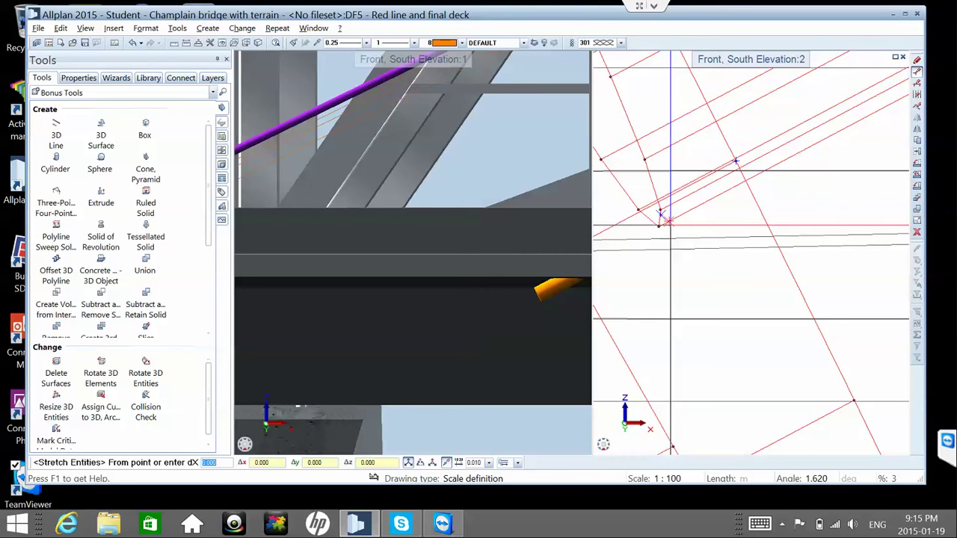
click(658, 226)
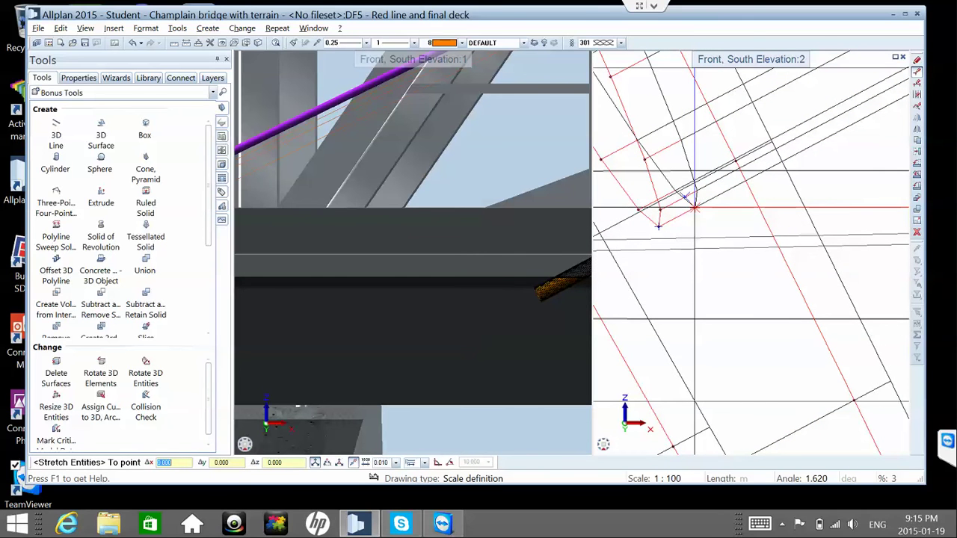
text(4.65)
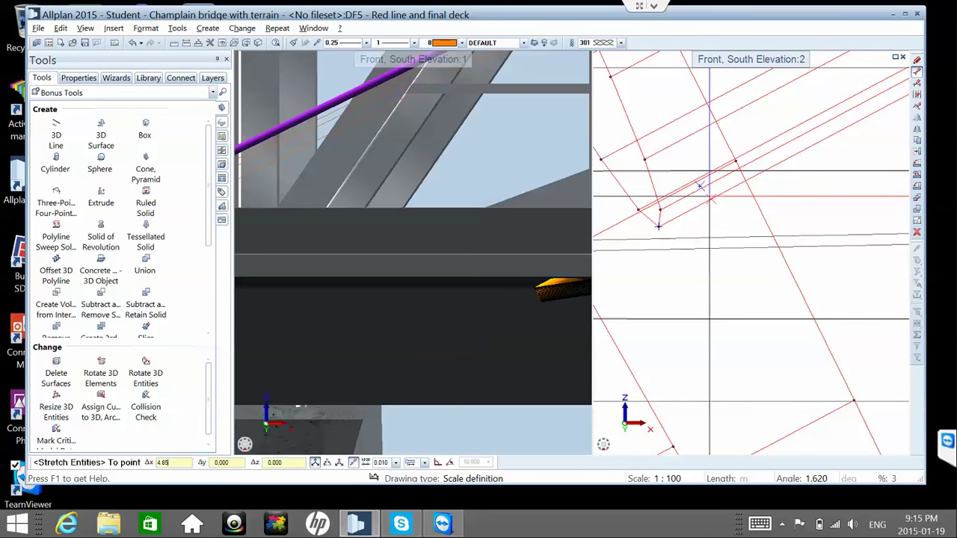
click(734, 171)
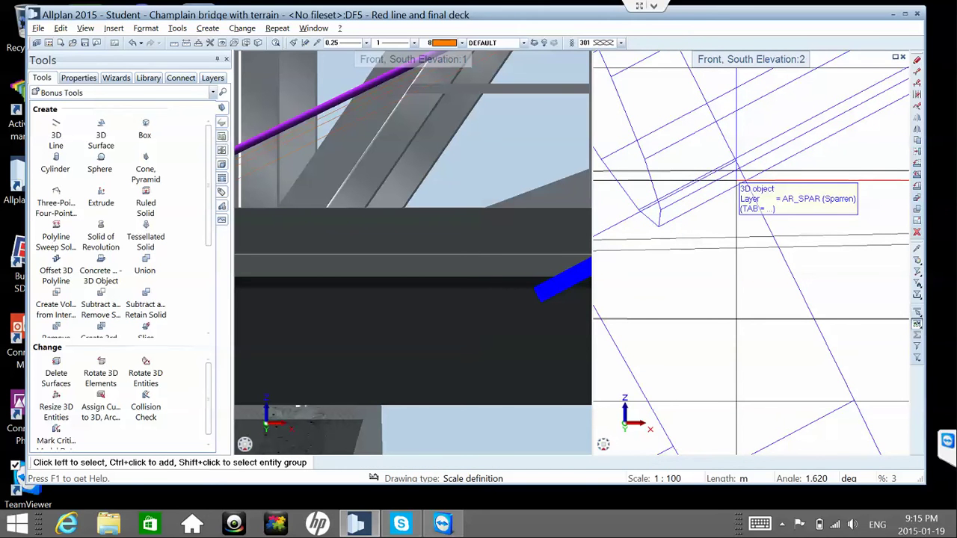
scroll(736, 182, down, 8)
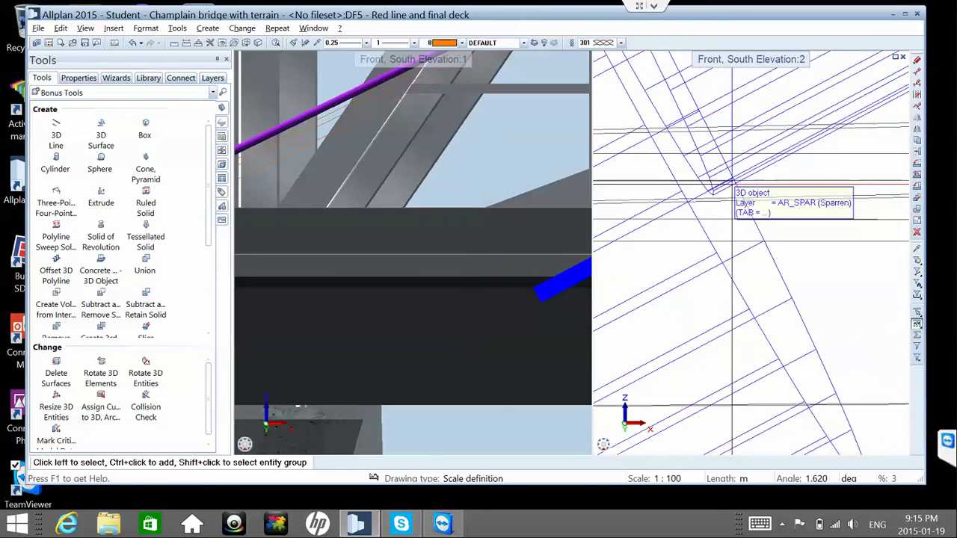
scroll(732, 183, down, 2)
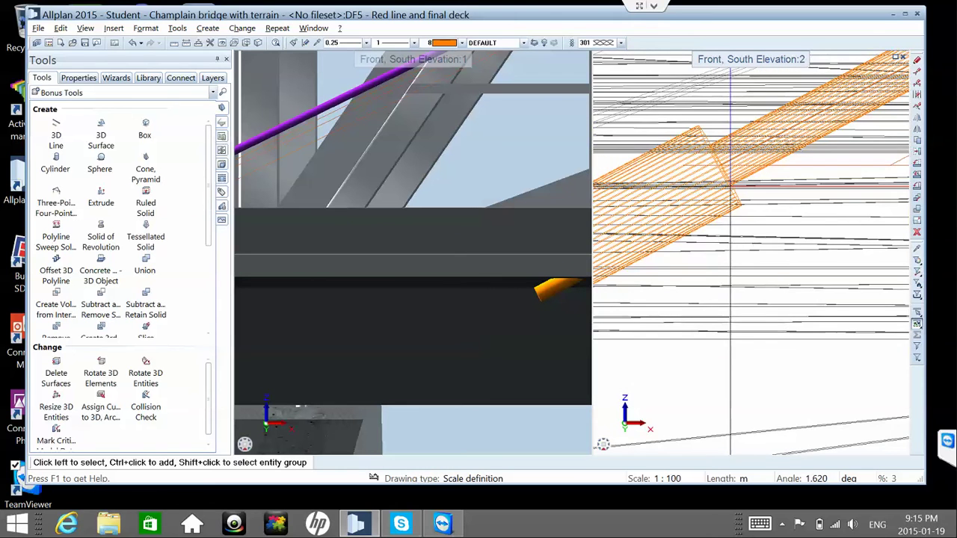
scroll(731, 187, down, 1)
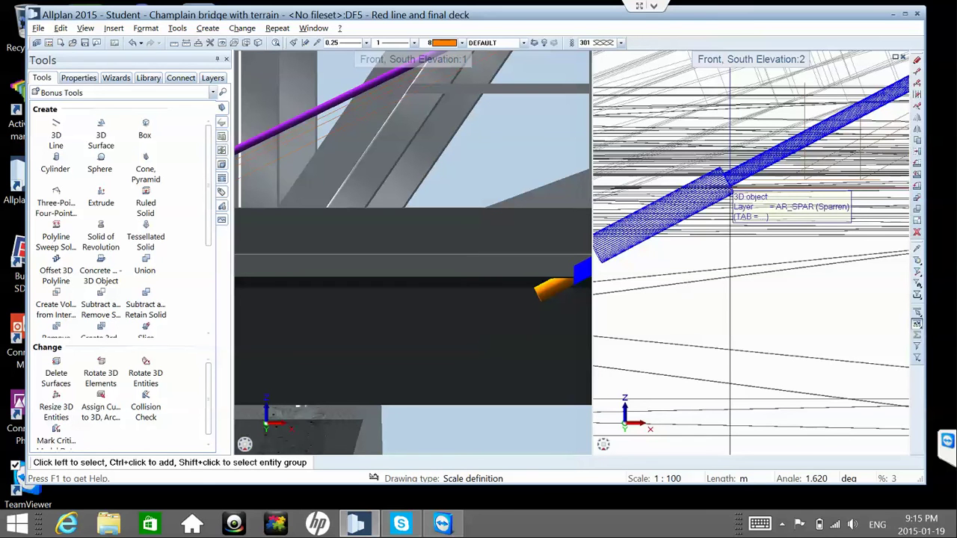
- Inspect the properties of the brown stay cable, the uppermost one in the wireframe elevation
click(780, 524)
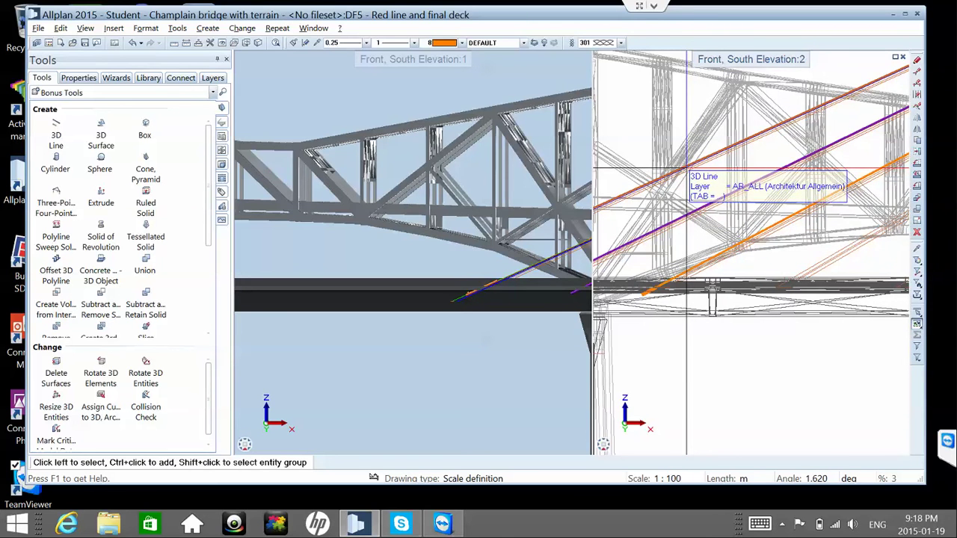
click(658, 178)
scroll(658, 180, up, 2)
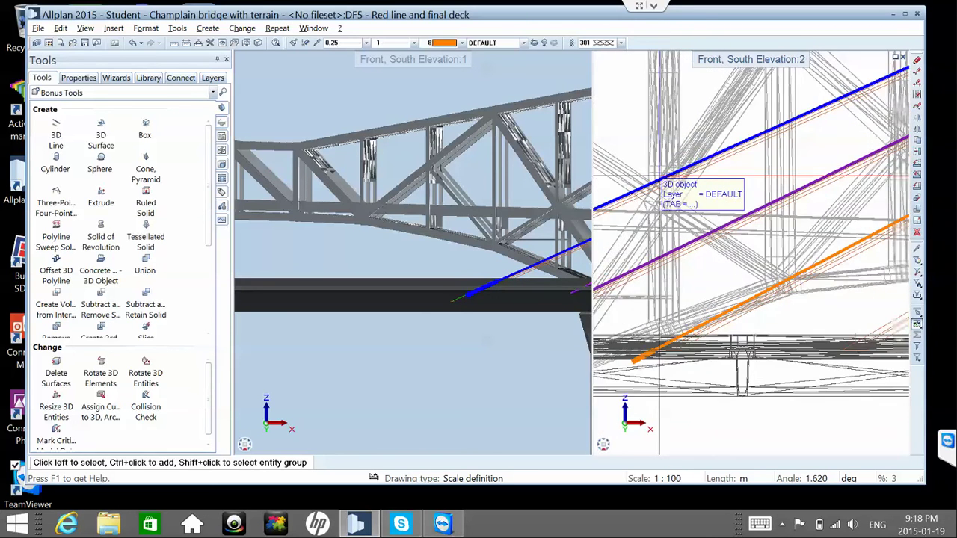
scroll(658, 178, up, 2)
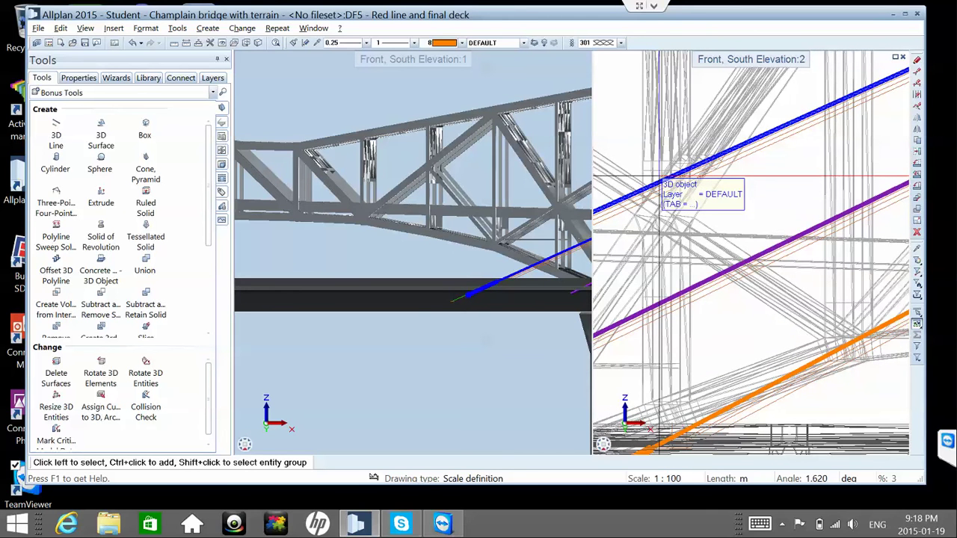
click(659, 176)
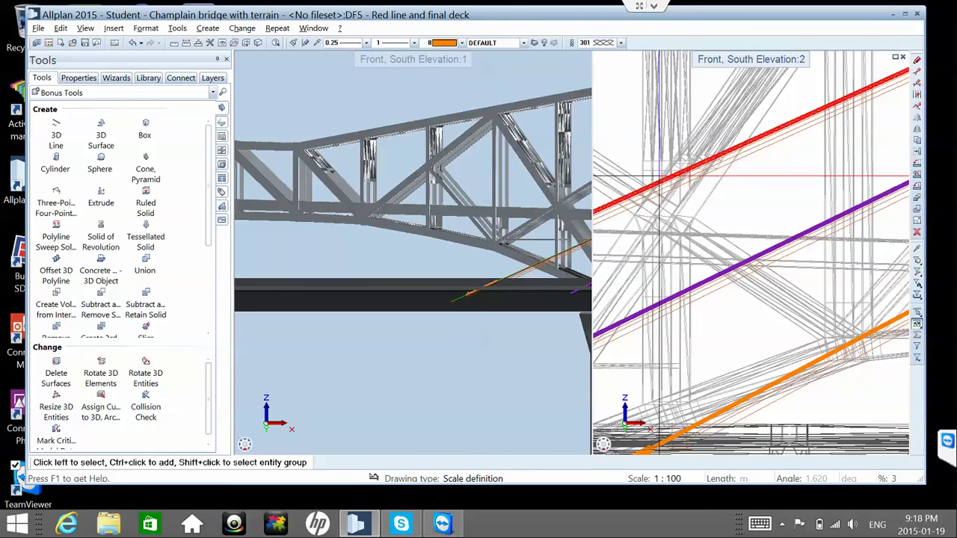
click(659, 179)
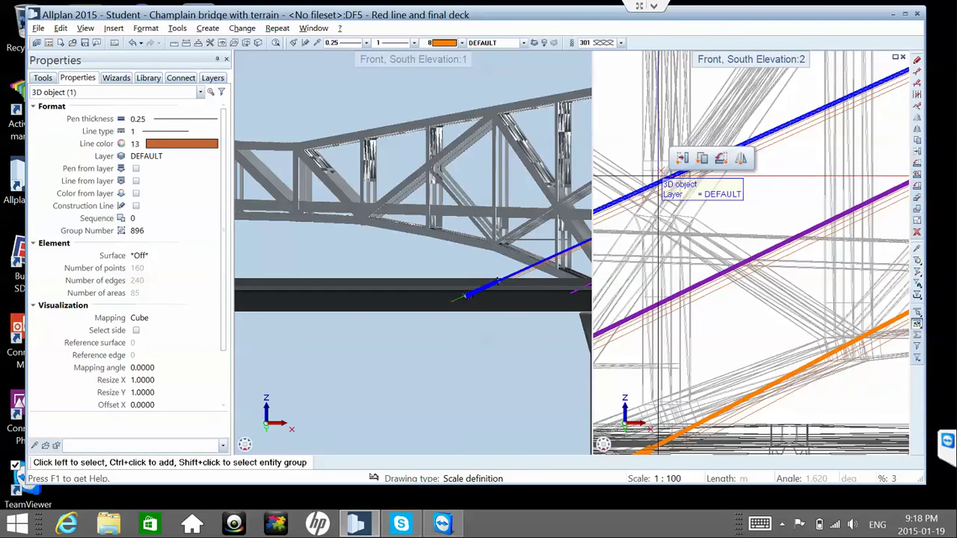
click(730, 210)
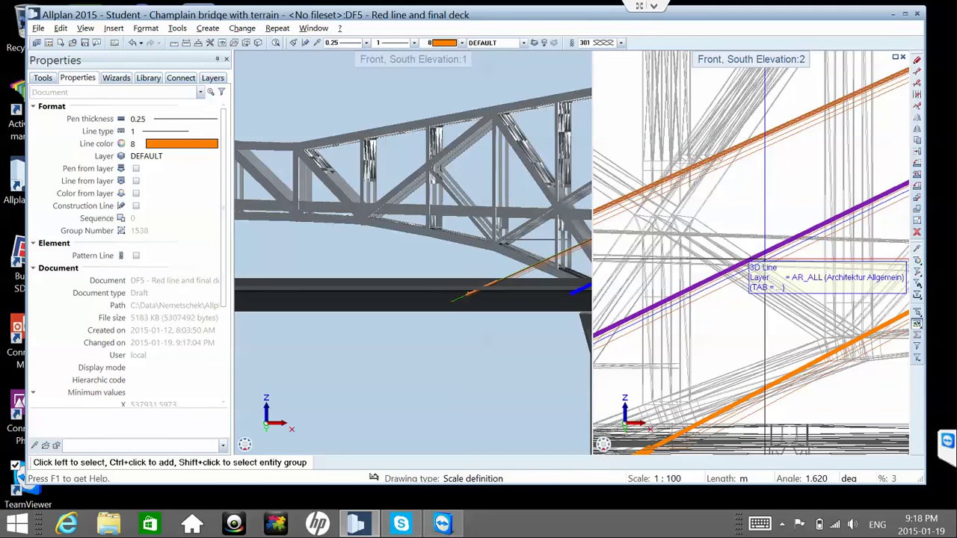
- Inspect the properties of the purple cable, the orange cable and the deck, including both cables' anchorage ends at the deck
click(773, 247)
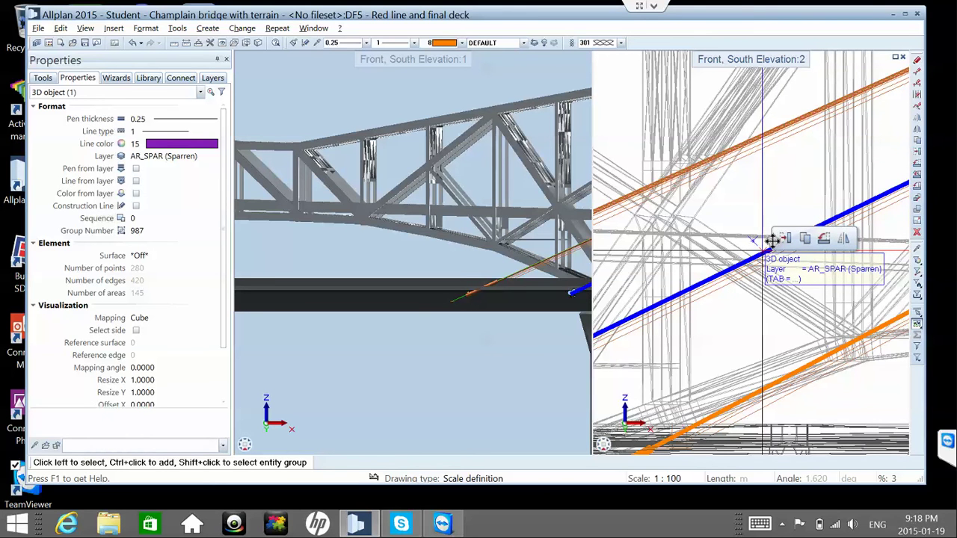
scroll(753, 239, down, 4)
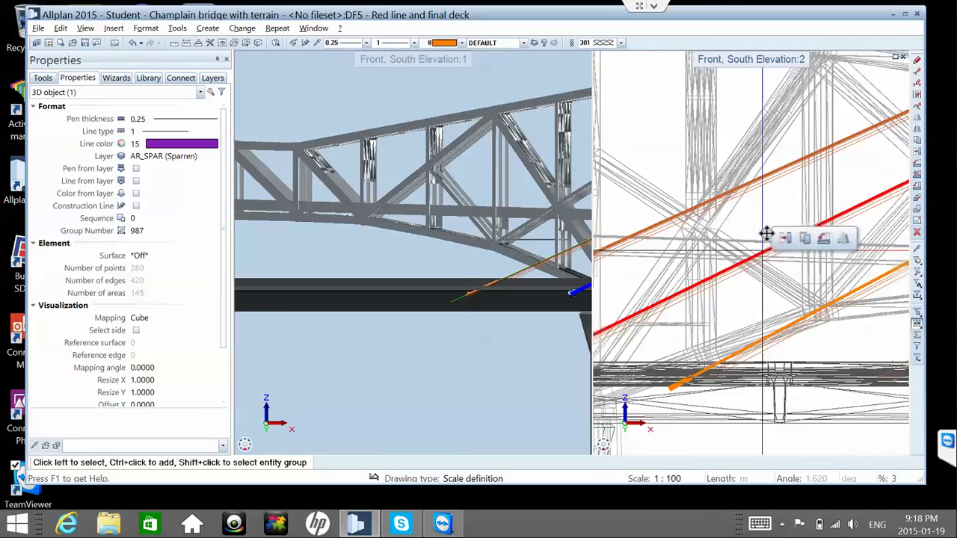
scroll(744, 249, down, 3)
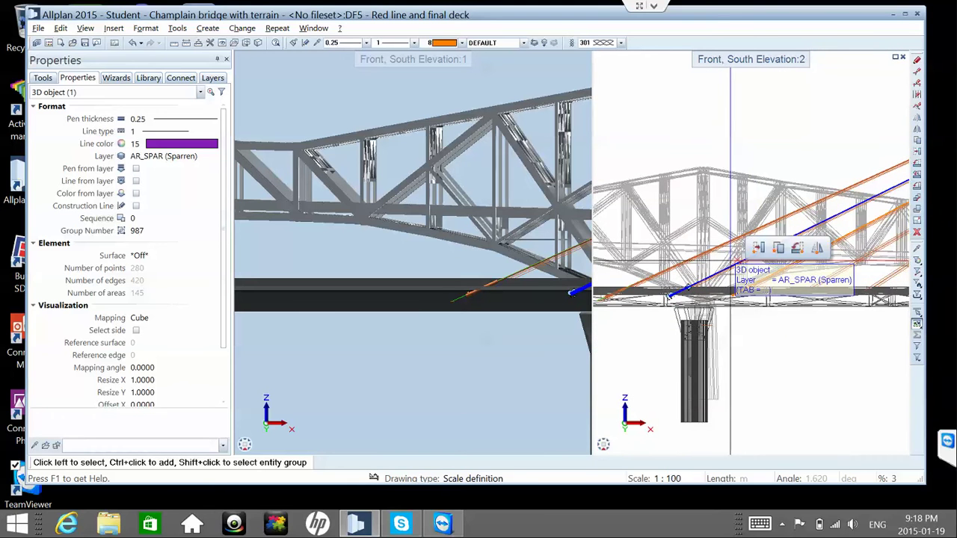
scroll(744, 273, up, 3)
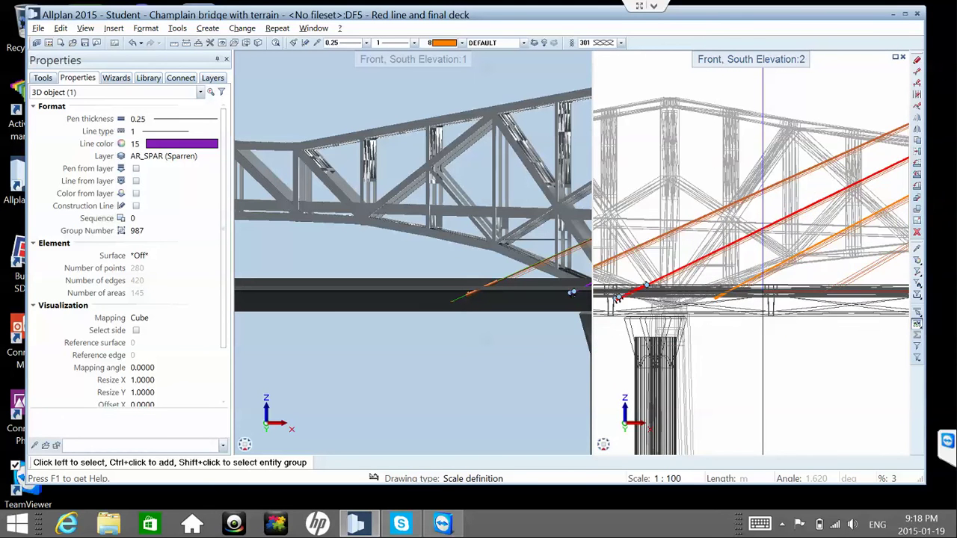
scroll(763, 296, up, 6)
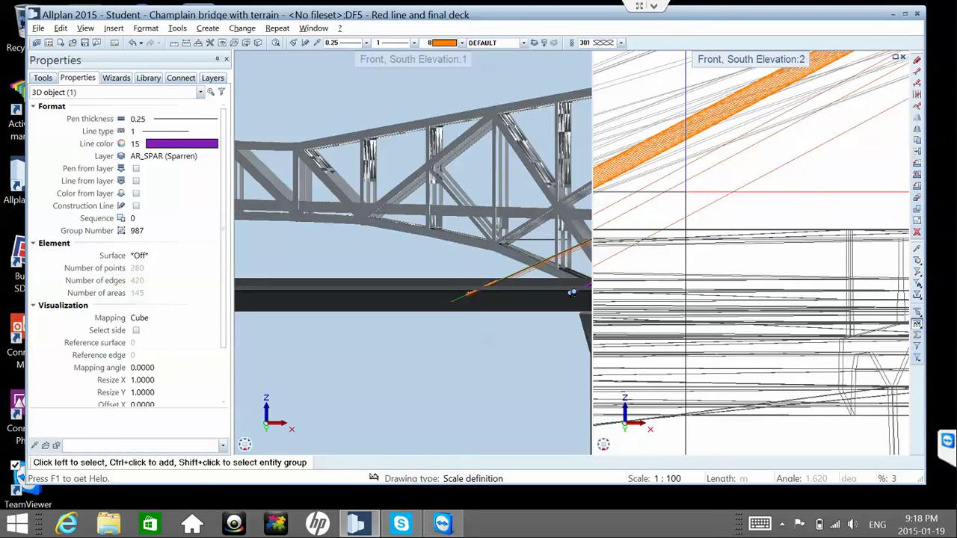
click(672, 152)
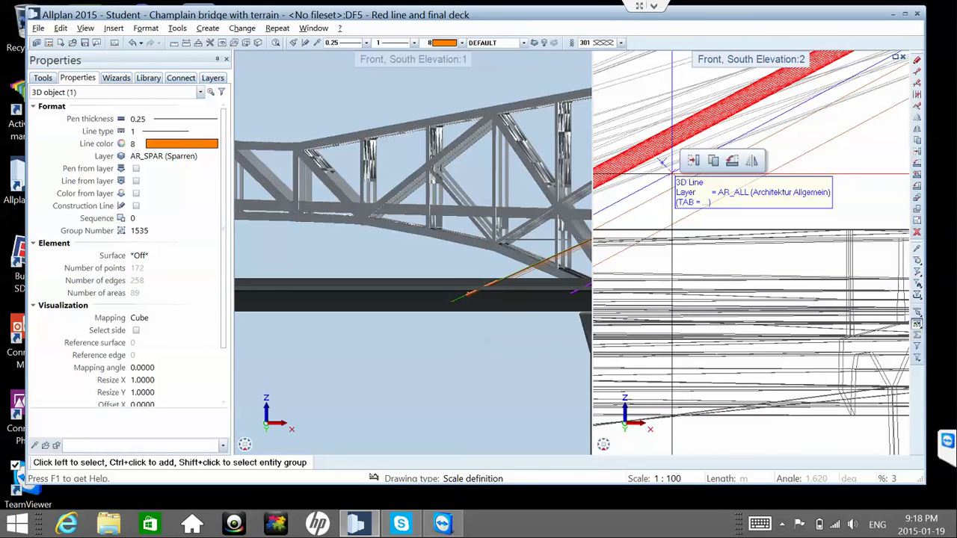
scroll(766, 226, down, 2)
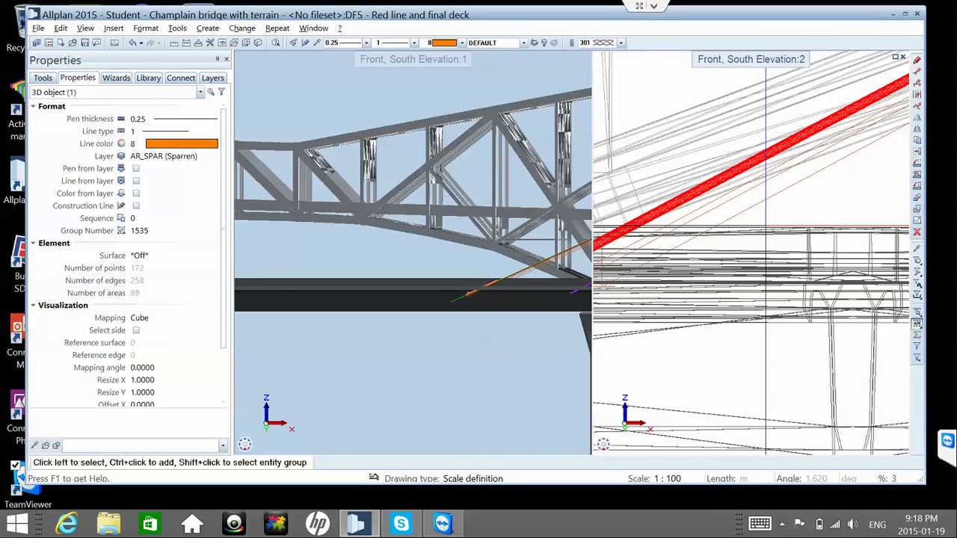
scroll(766, 172, down, 3)
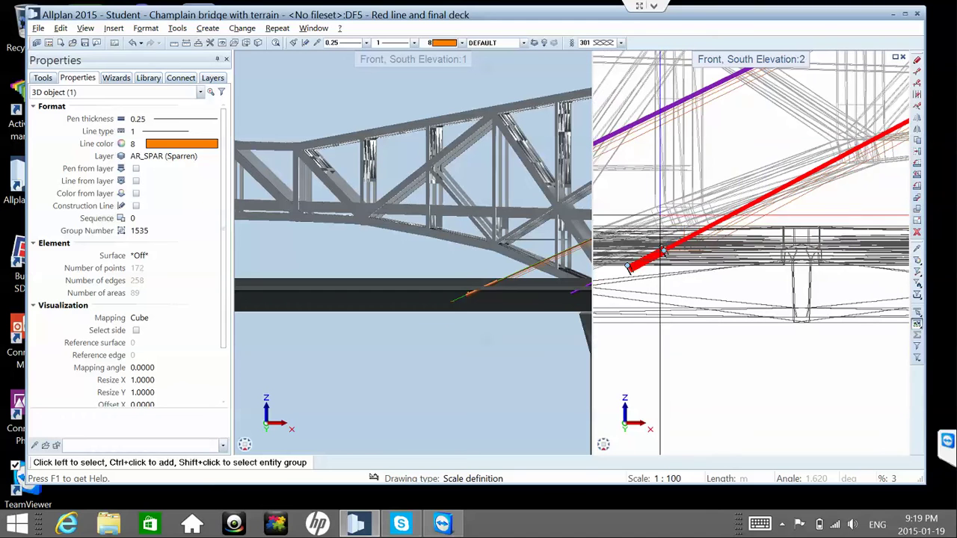
click(699, 251)
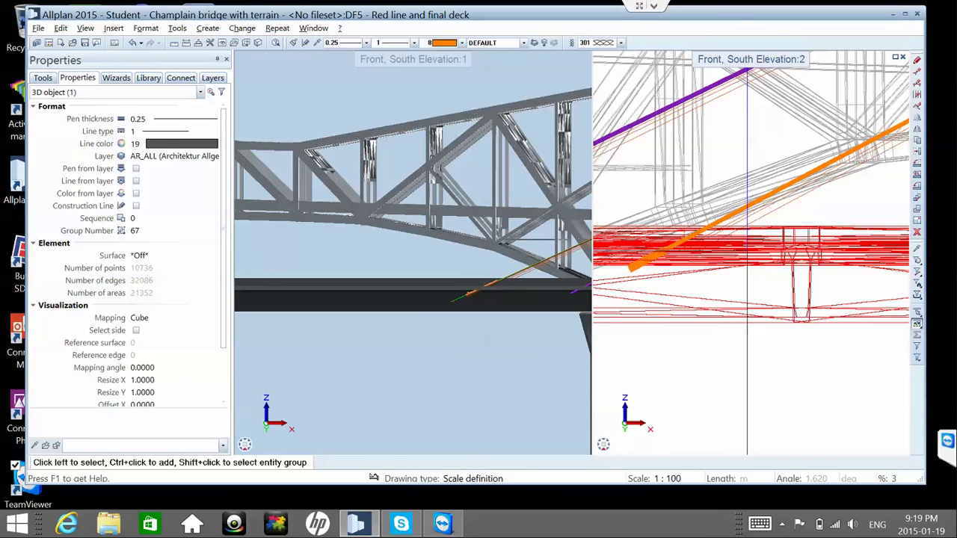
- Examine the purple cable's anchorage where it passes through the deck, comparing the wireframe and shaded elevations
middle_drag(655, 191, 777, 173)
middle_drag(681, 182, 813, 171)
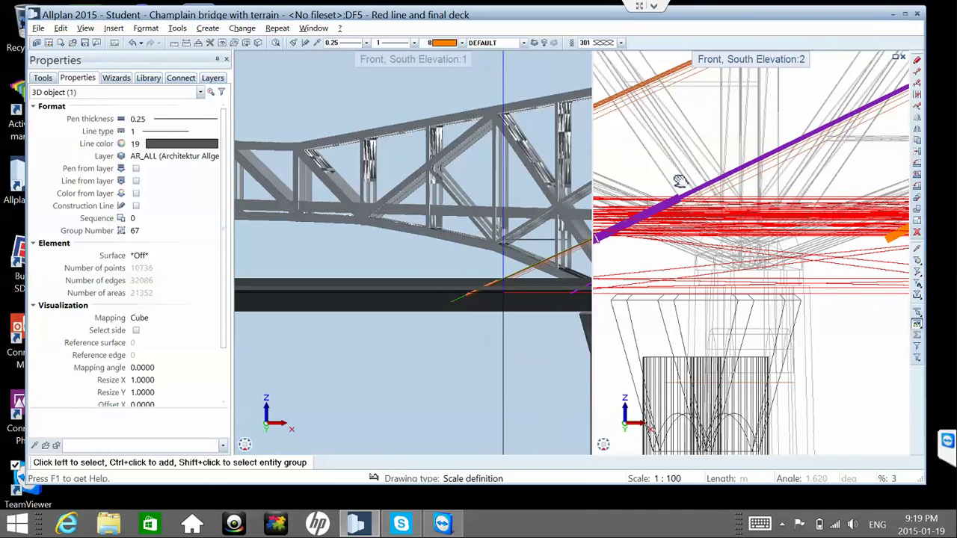
middle_drag(502, 293, 413, 294)
scroll(482, 247, up, 3)
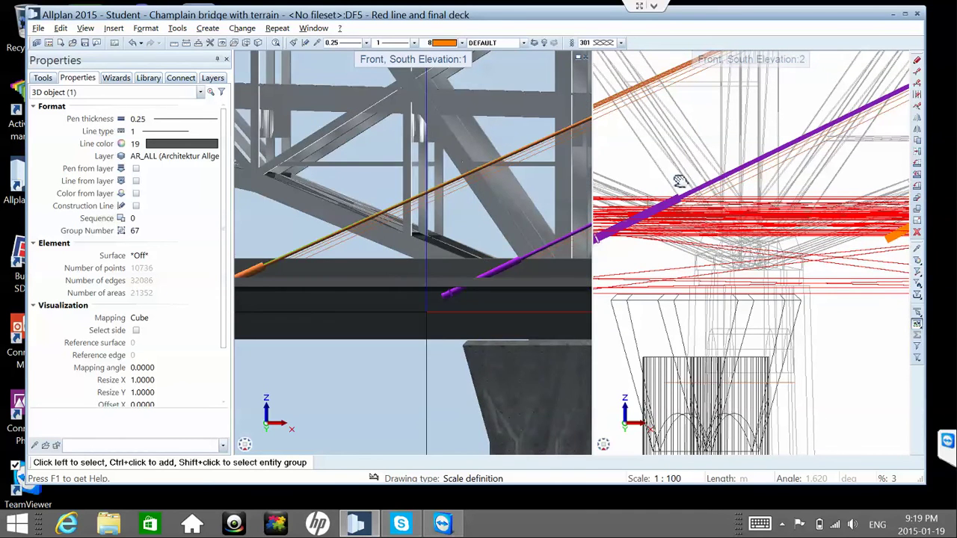
middle_drag(426, 317, 366, 341)
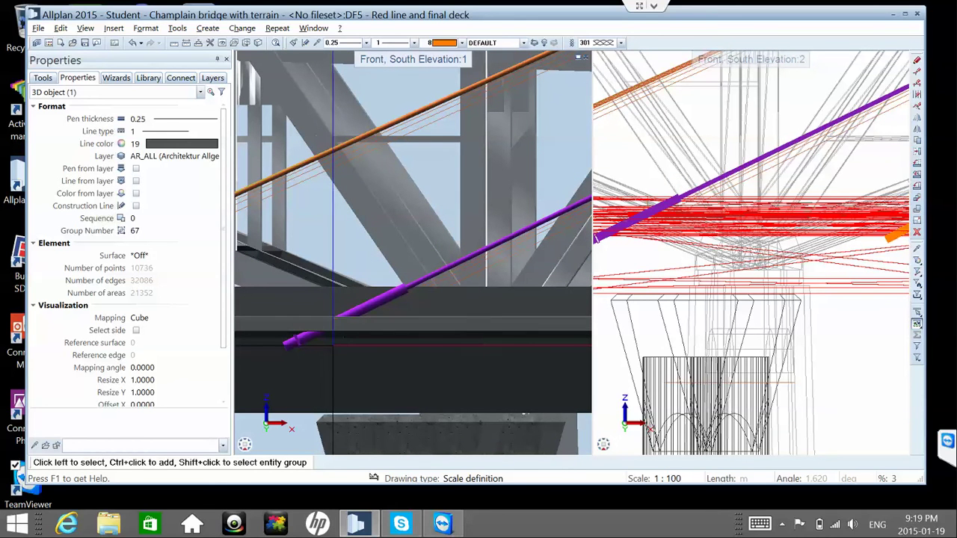
mouse_move(368, 306)
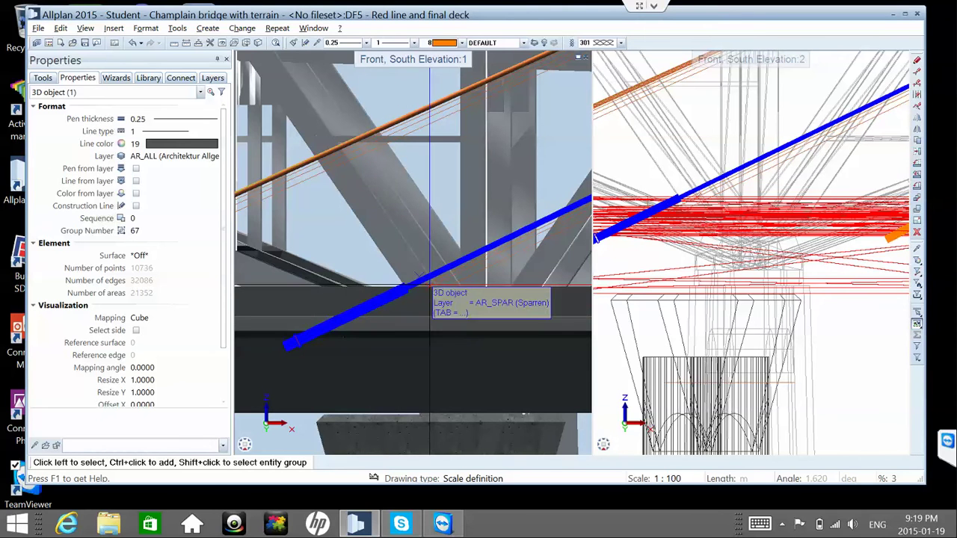
scroll(426, 287, up, 4)
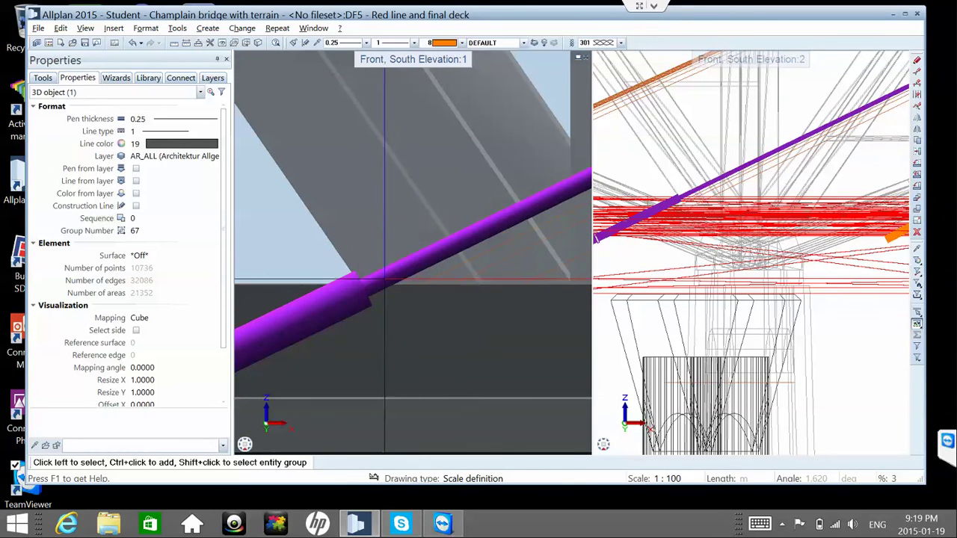
scroll(404, 299, down, 1)
scroll(405, 299, down, 4)
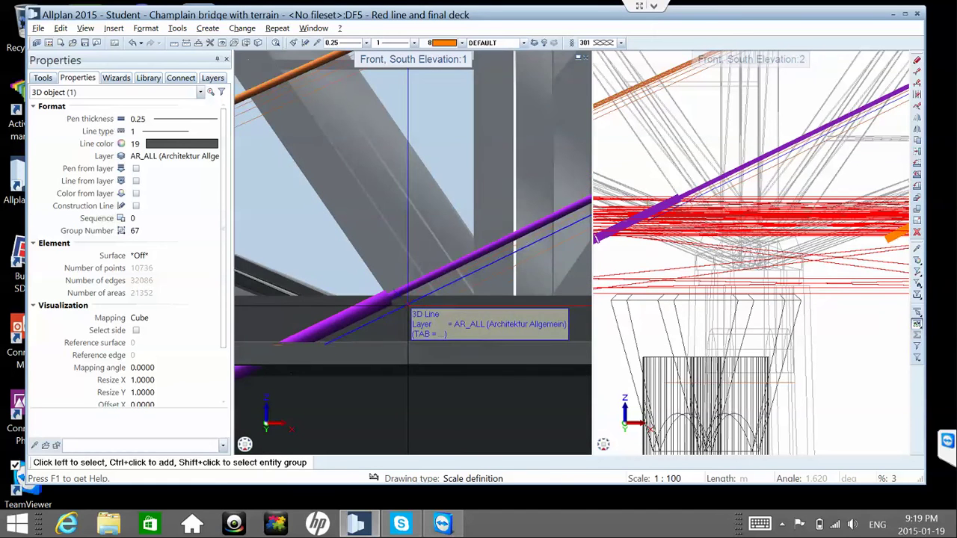
scroll(345, 342, down, 5)
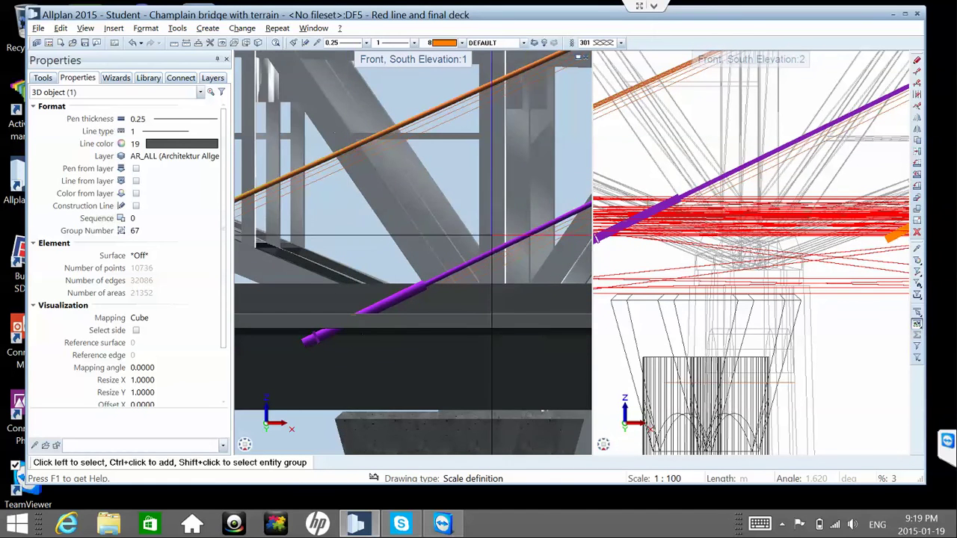
scroll(547, 245, down, 3)
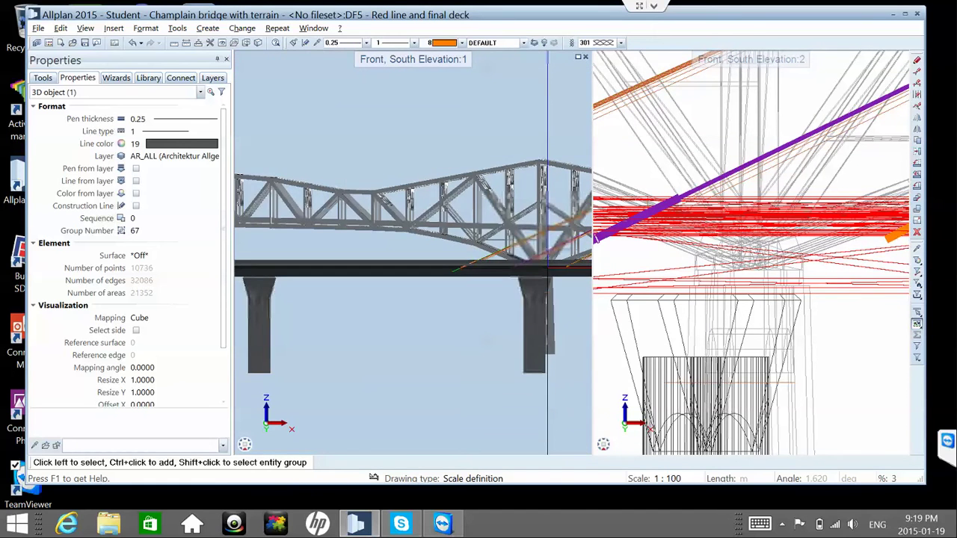
scroll(548, 276, down, 3)
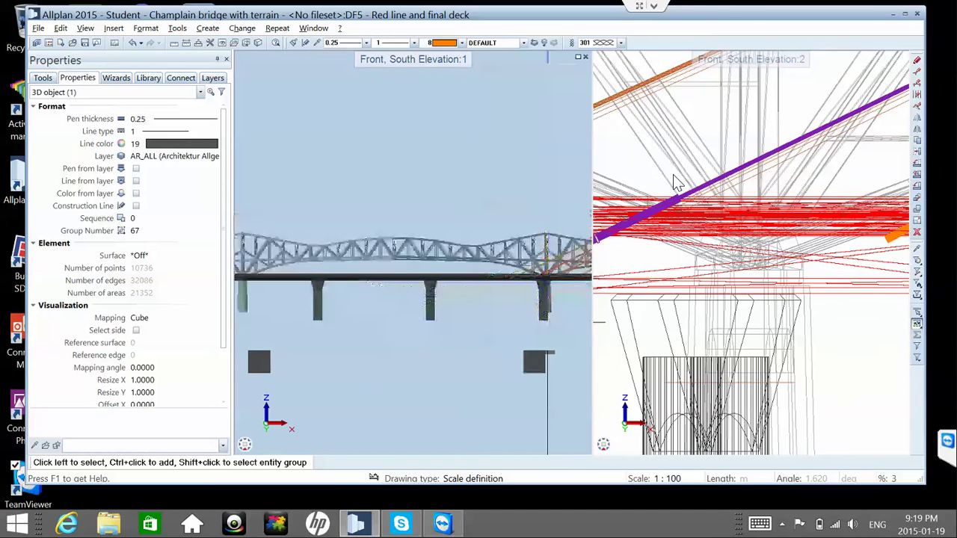
- Switch the wireframe view to the southwest isometric and examine the existing bridge alongside the new deck and its piers
click(608, 424)
scroll(745, 232, up, 5)
scroll(754, 254, up, 4)
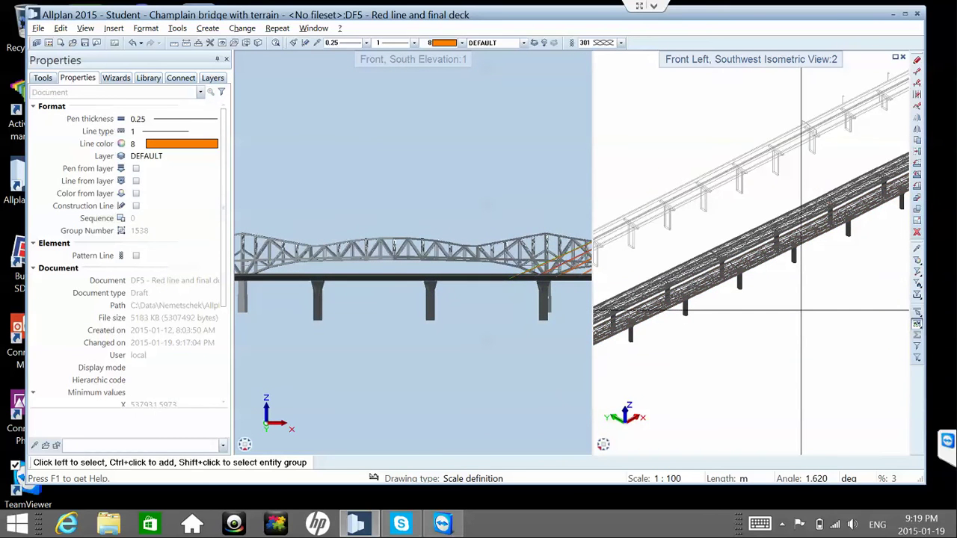
scroll(801, 310, down, 4)
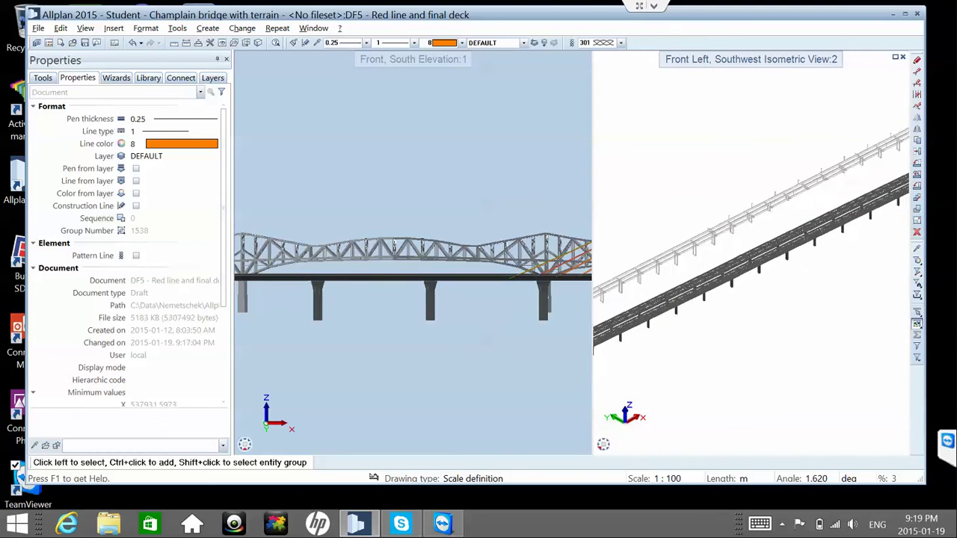
middle_drag(829, 196, 680, 269)
middle_drag(900, 152, 421, 360)
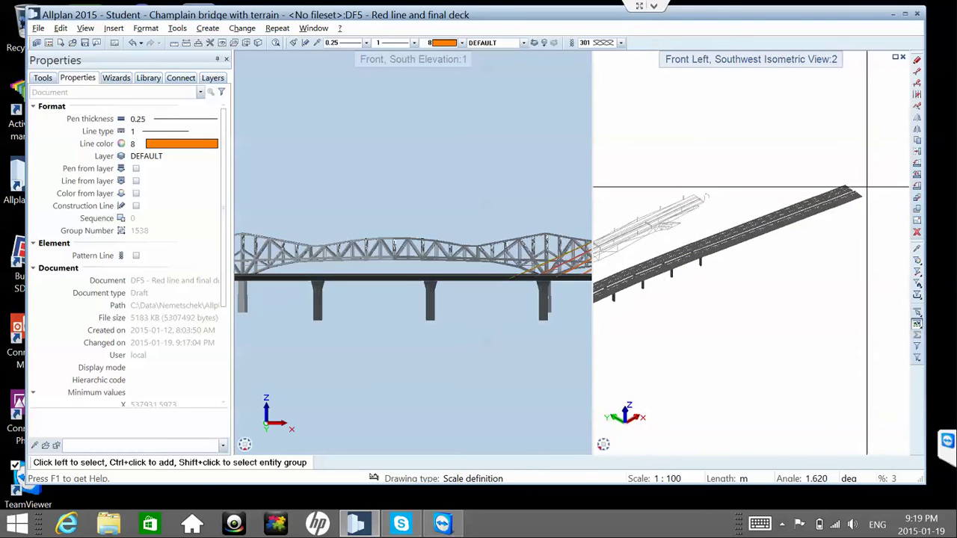
middle_drag(637, 231, 752, 176)
scroll(711, 210, up, 5)
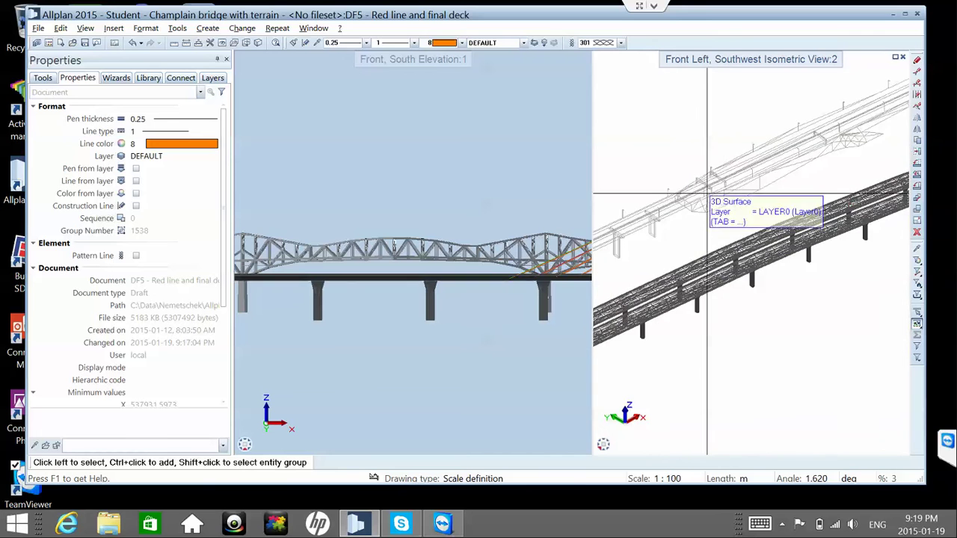
scroll(710, 210, up, 3)
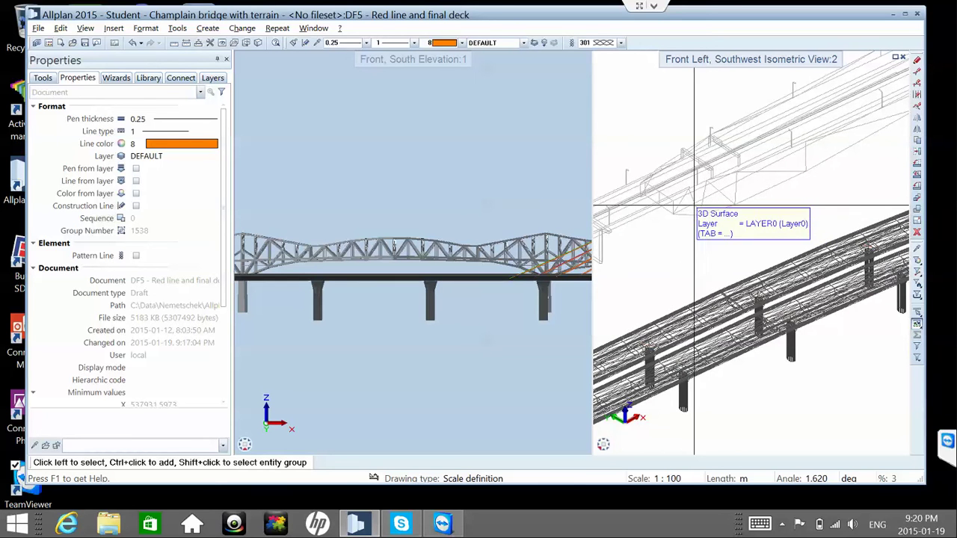
scroll(707, 202, up, 4)
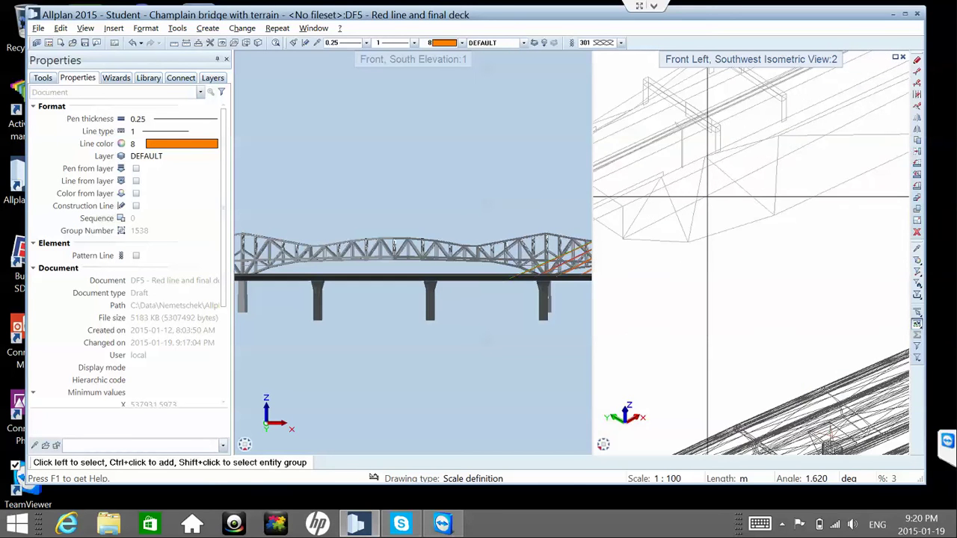
- Examine the existing bridge's truss spans and portal frames and the far end of the new deck in the isometric wireframe
middle_drag(754, 218, 647, 200)
scroll(751, 252, down, 1)
scroll(692, 233, down, 4)
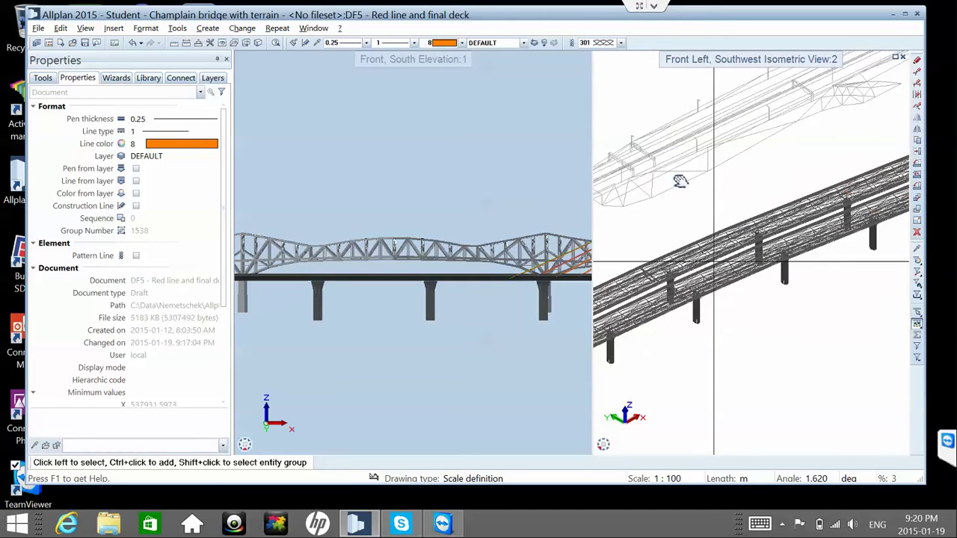
middle_drag(757, 255, 659, 283)
middle_drag(679, 181, 661, 199)
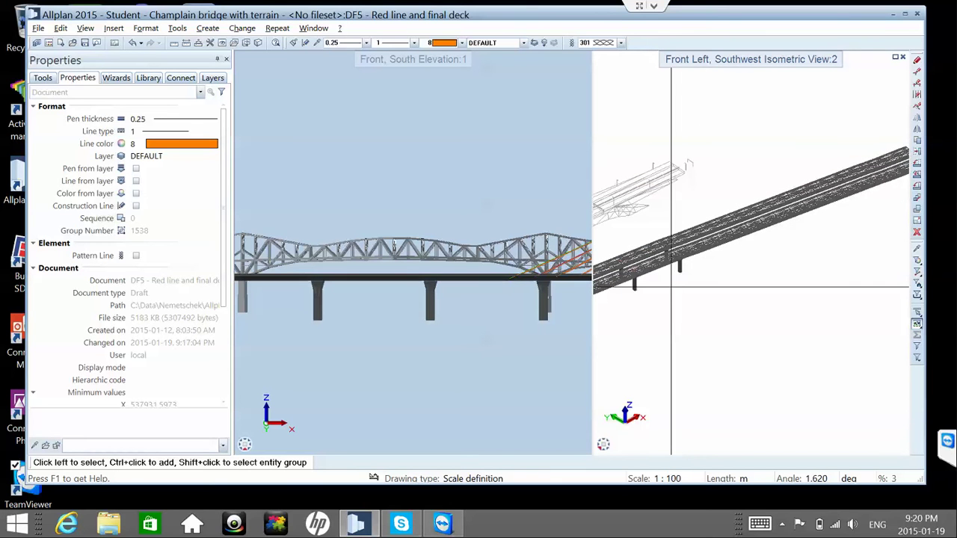
scroll(701, 216, down, 4)
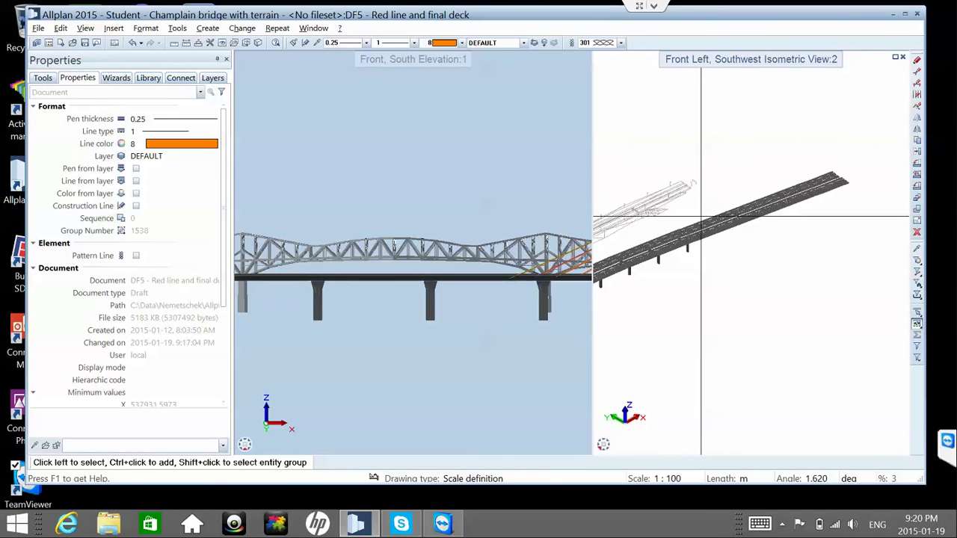
scroll(610, 217, up, 5)
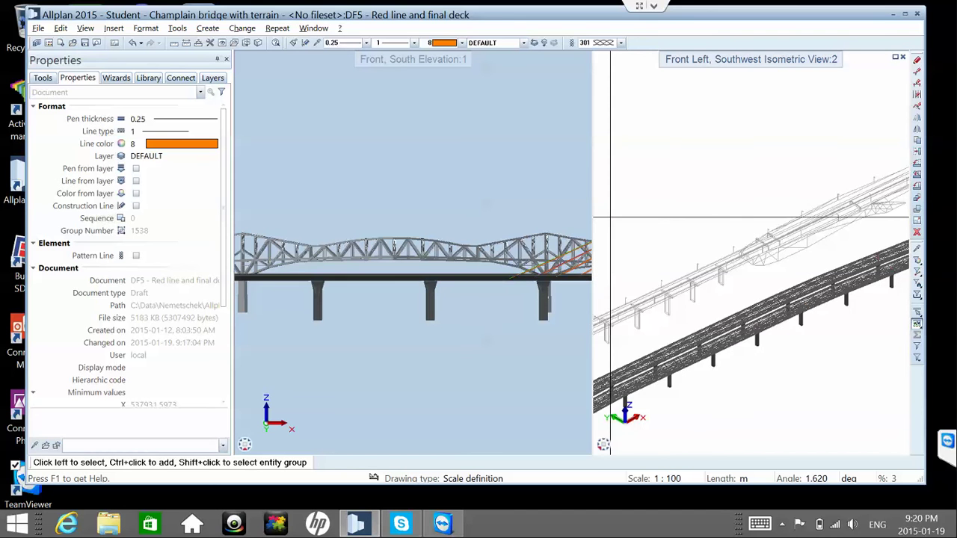
middle_drag(833, 267, 801, 265)
scroll(775, 267, up, 3)
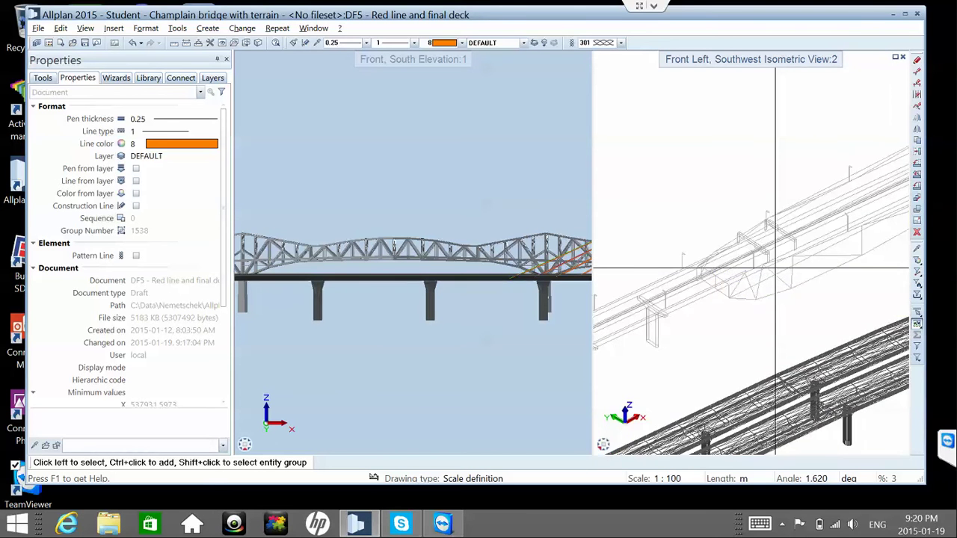
scroll(775, 267, up, 2)
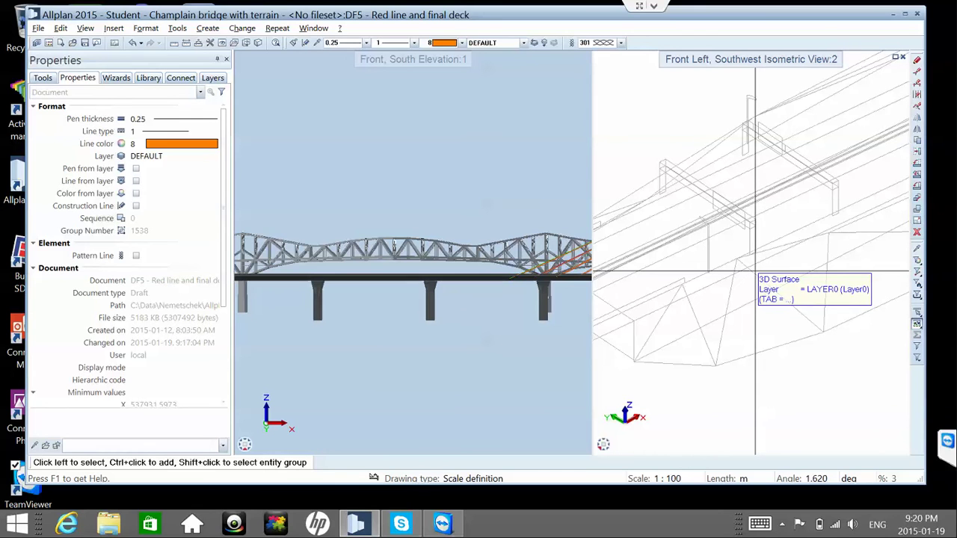
scroll(755, 271, down, 3)
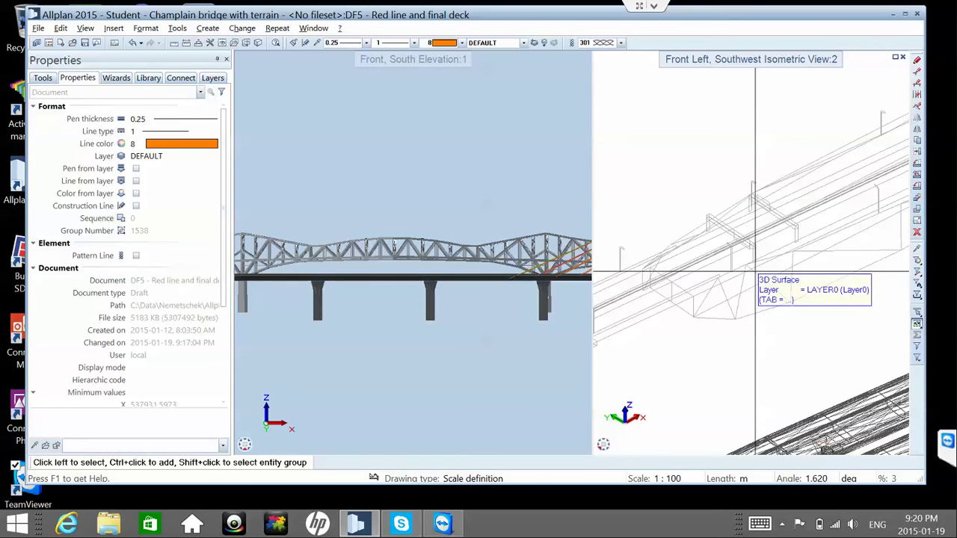
- Replace the Bonus Tools set with the Terrain tools, leaving Terrain Point without placing a point
click(42, 79)
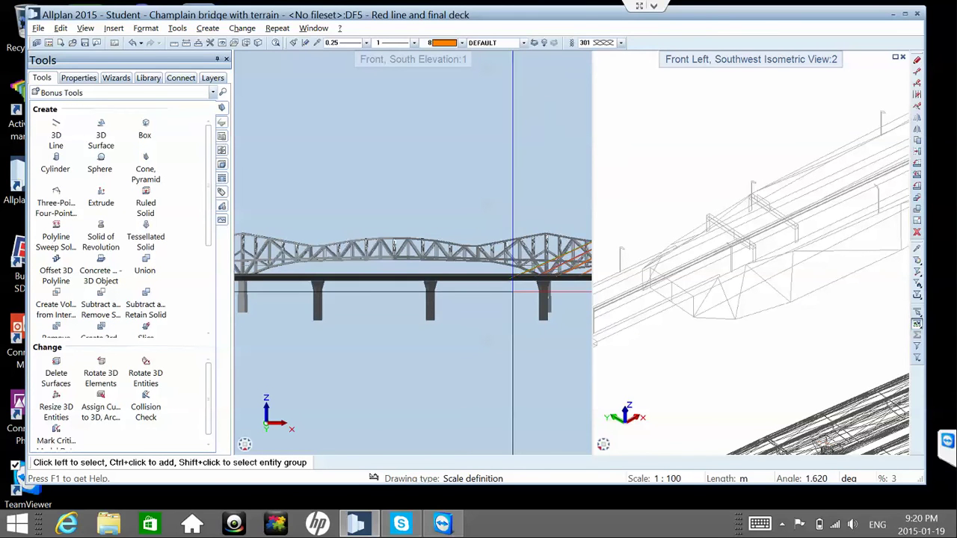
scroll(734, 278, up, 1)
scroll(719, 284, up, 2)
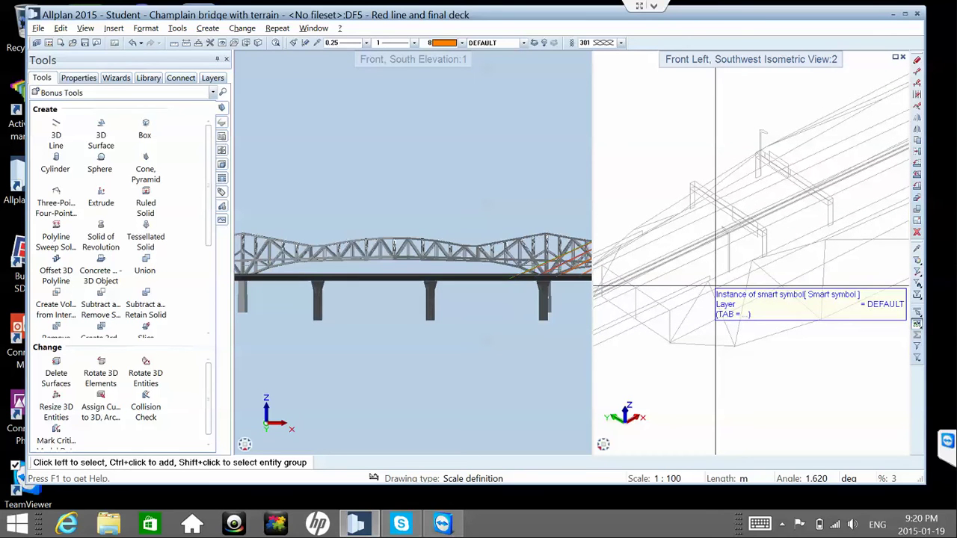
click(102, 94)
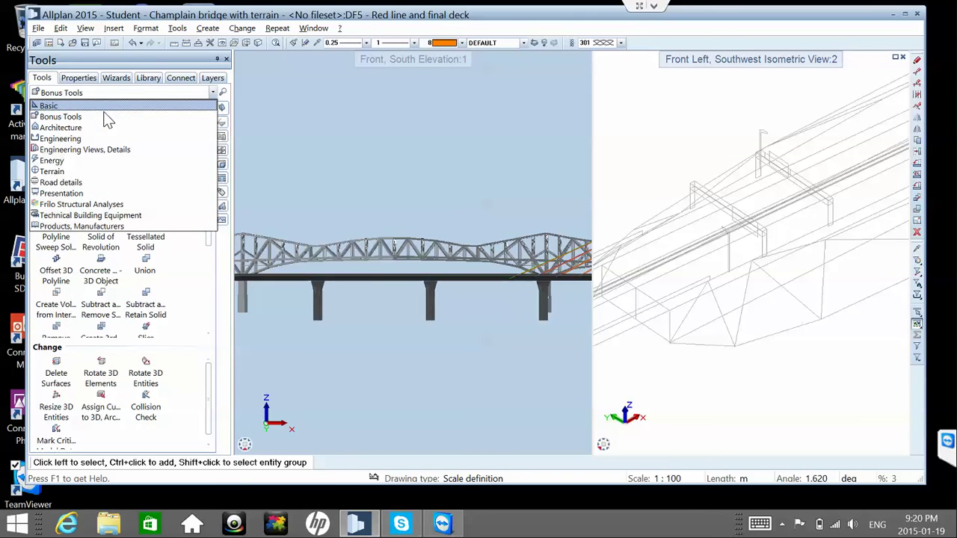
click(107, 177)
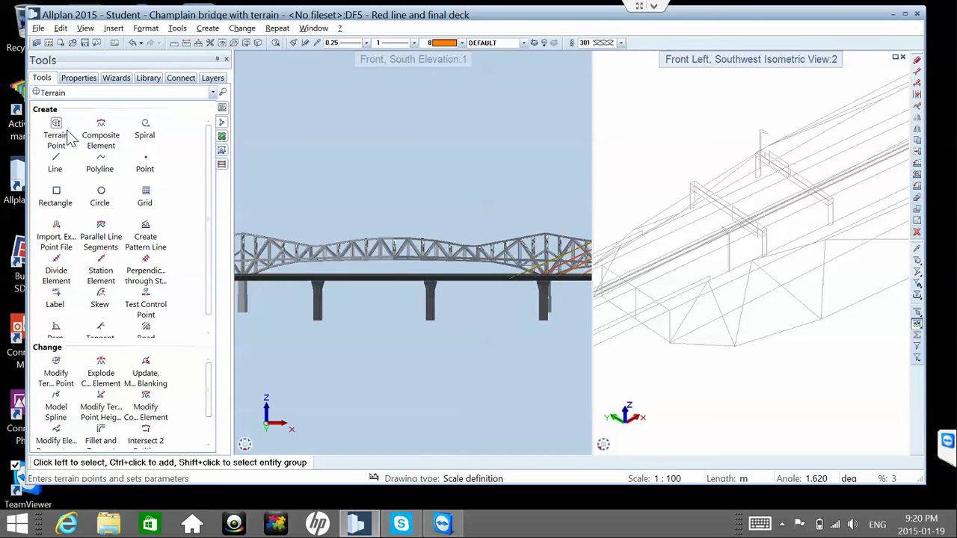
click(65, 131)
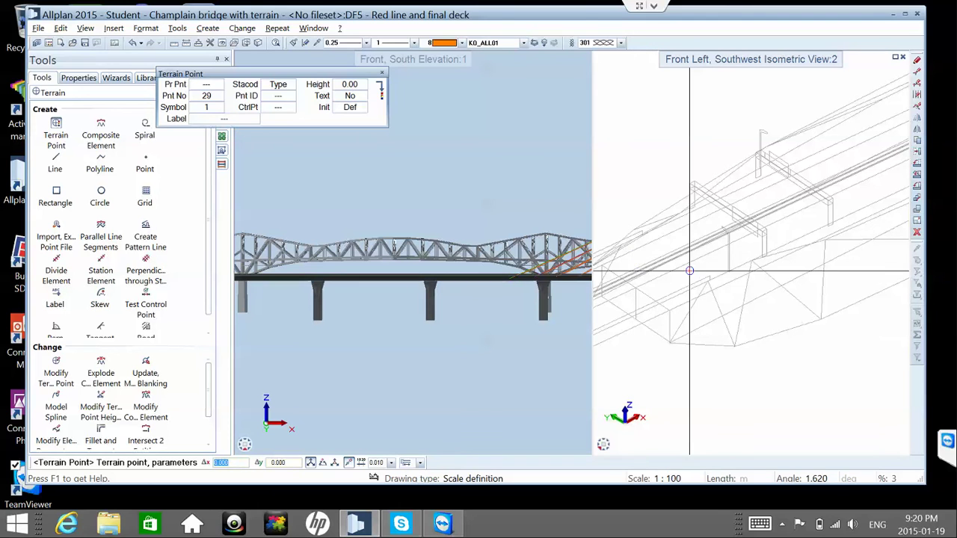
key(Escape)
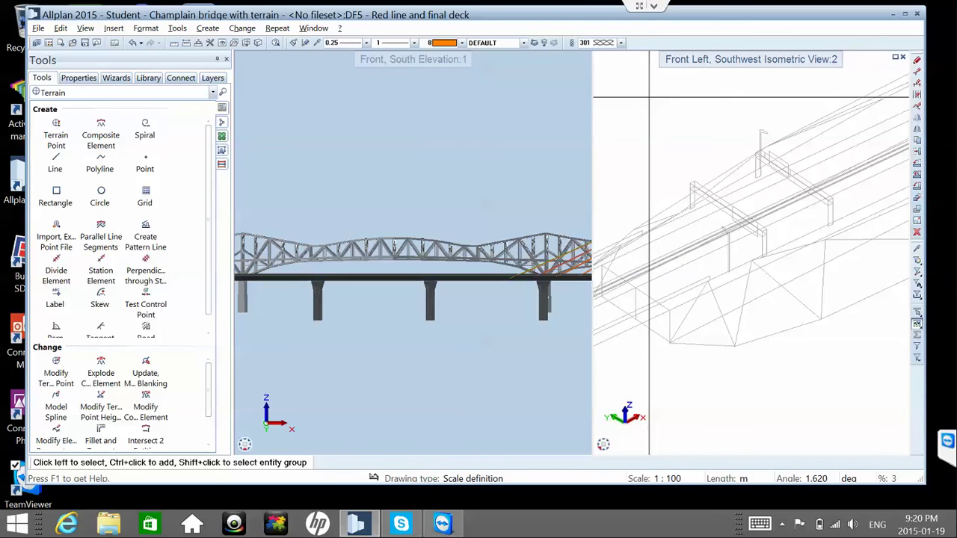
- Make drawing file 7 the current one and name it Start terrain
double_click(654, 102)
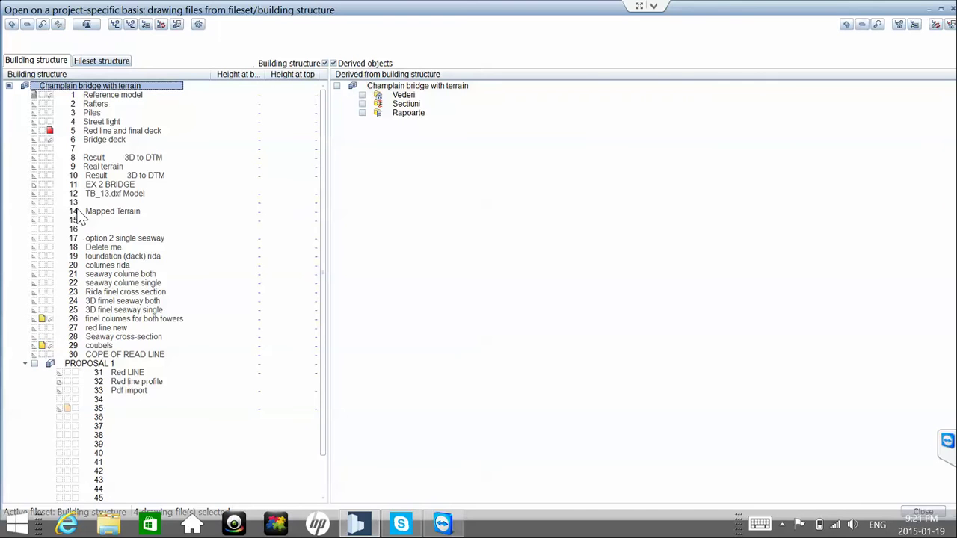
click(50, 148)
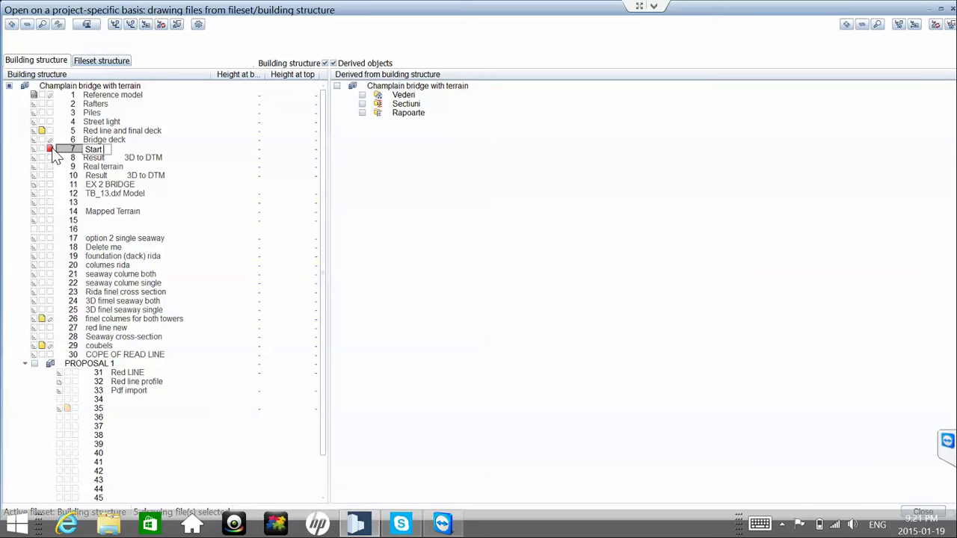
text(Start terrain)
key(Return)
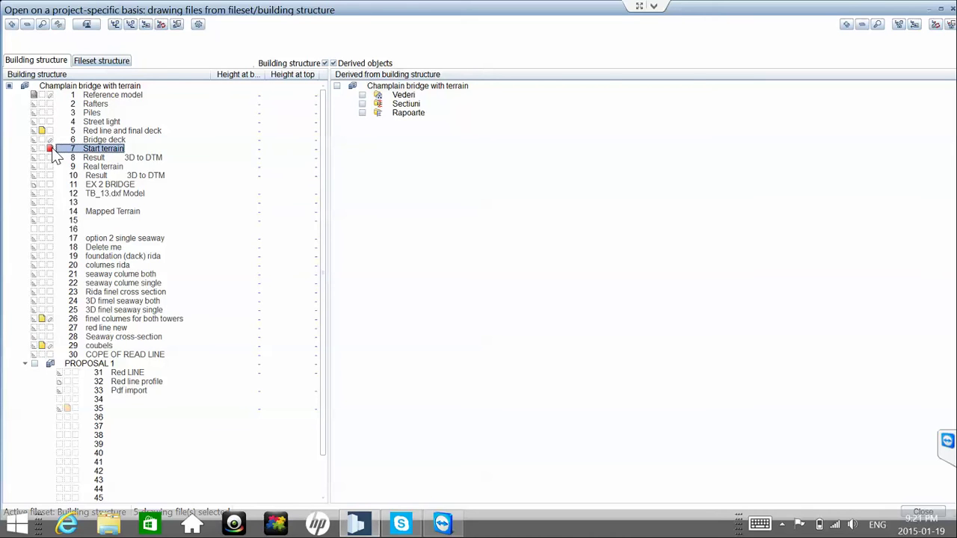
click(934, 514)
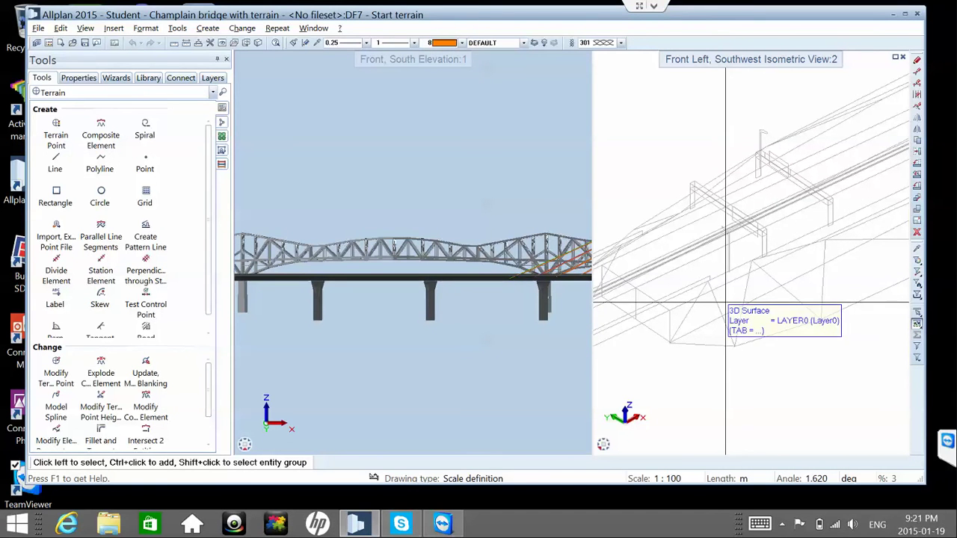
- List the reference drawing files of drawing file 29, coubels, in the project's building structure
click(58, 133)
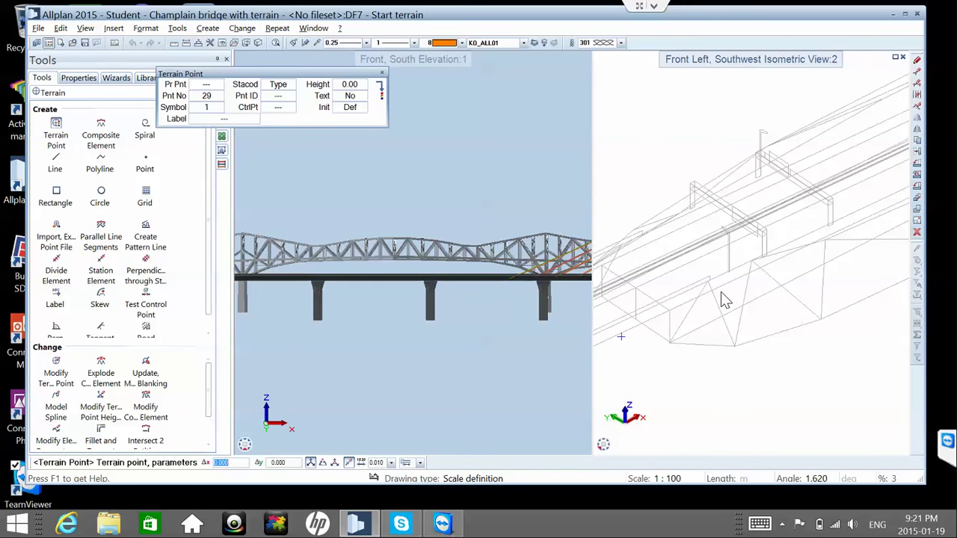
double_click(721, 292)
scroll(725, 299, down, 1)
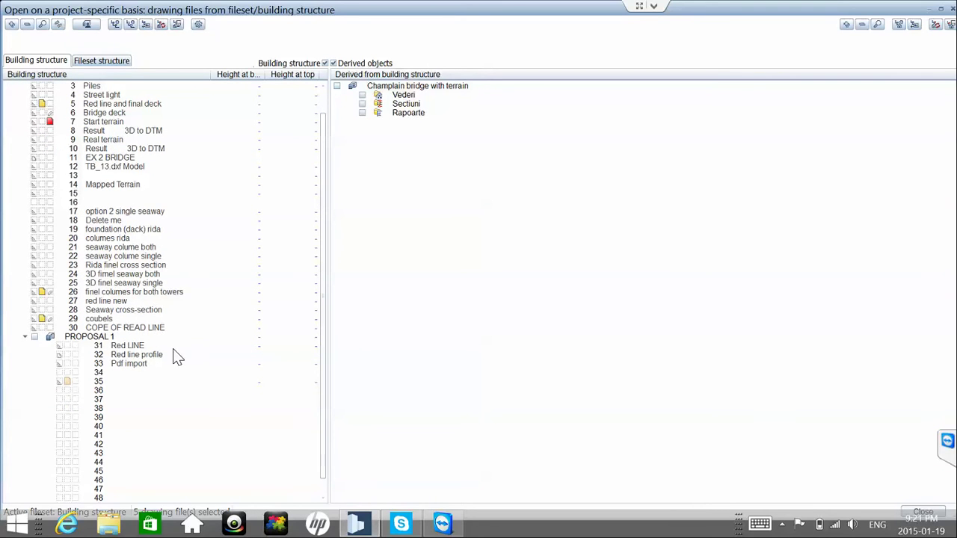
scroll(173, 346, down, 1)
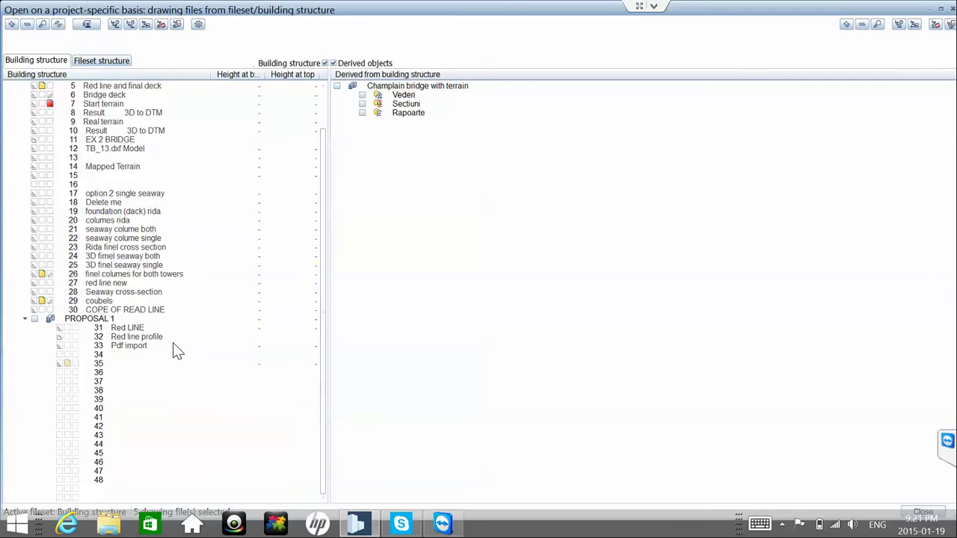
right_click(97, 311)
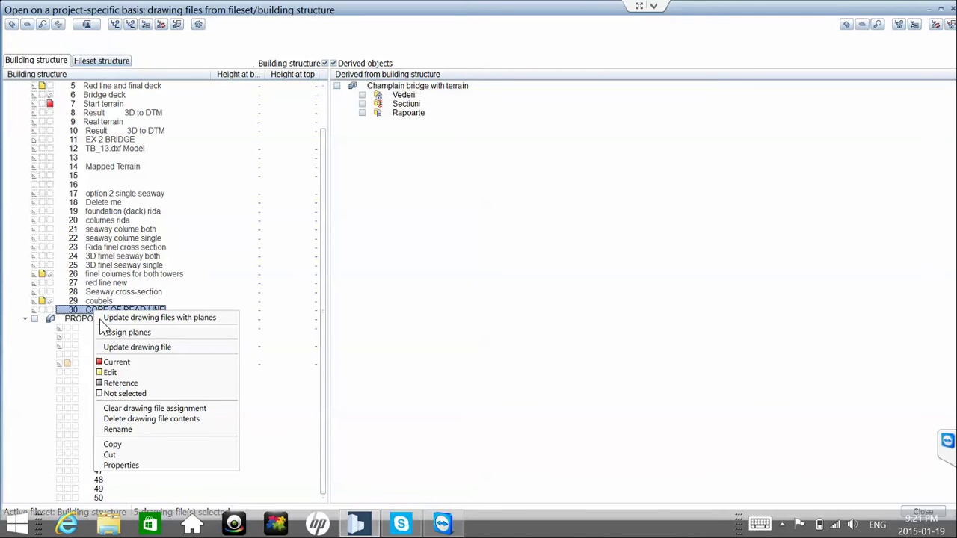
click(117, 429)
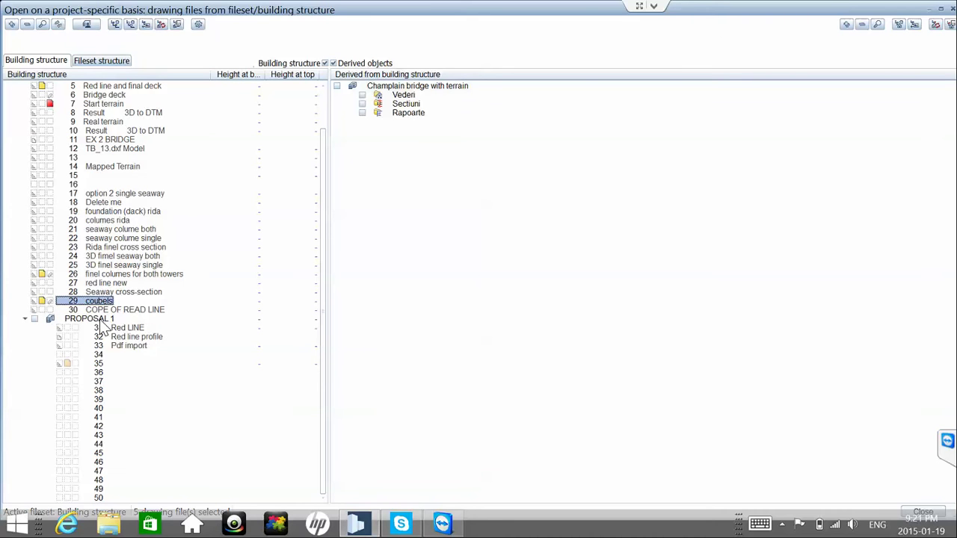
right_click(102, 329)
key(Down)
key(Down)
key(Down)
key(Down)
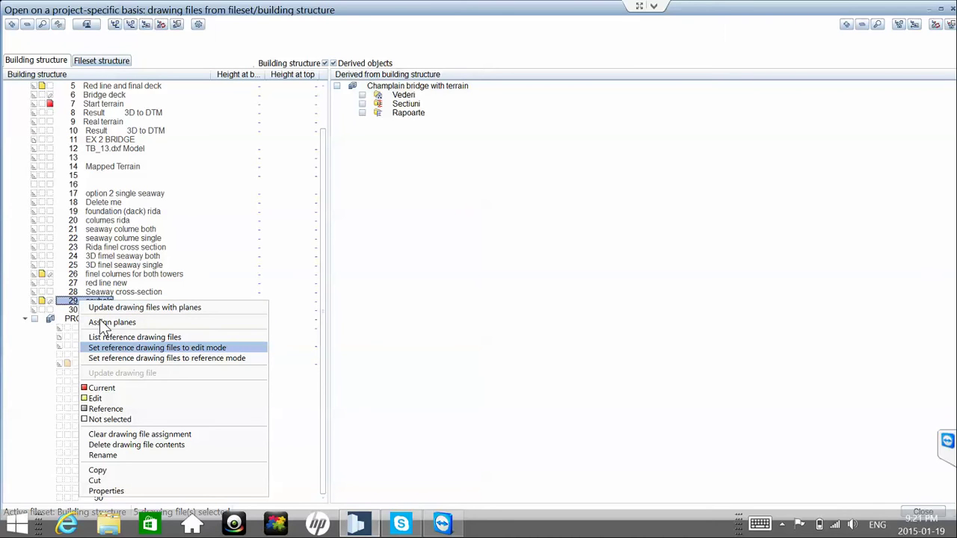
key(Up)
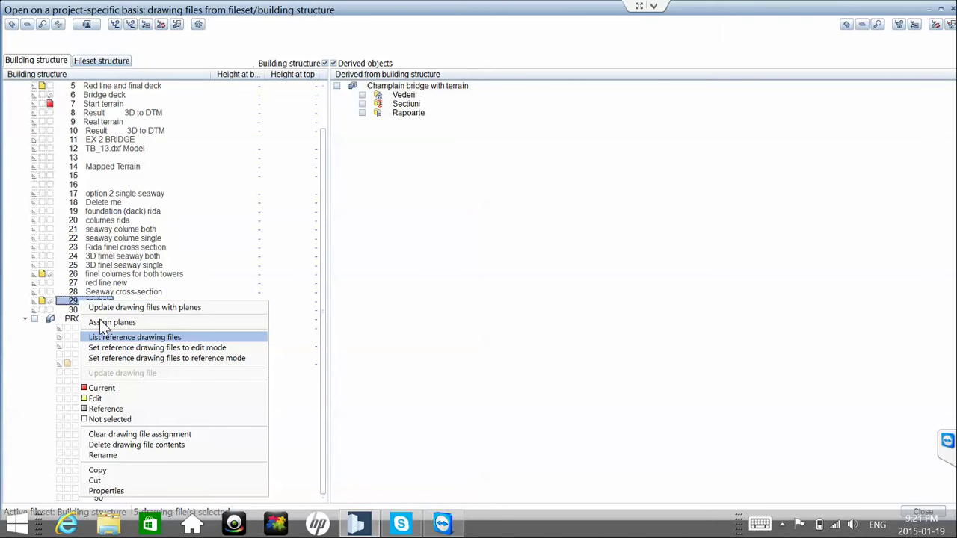
key(Return)
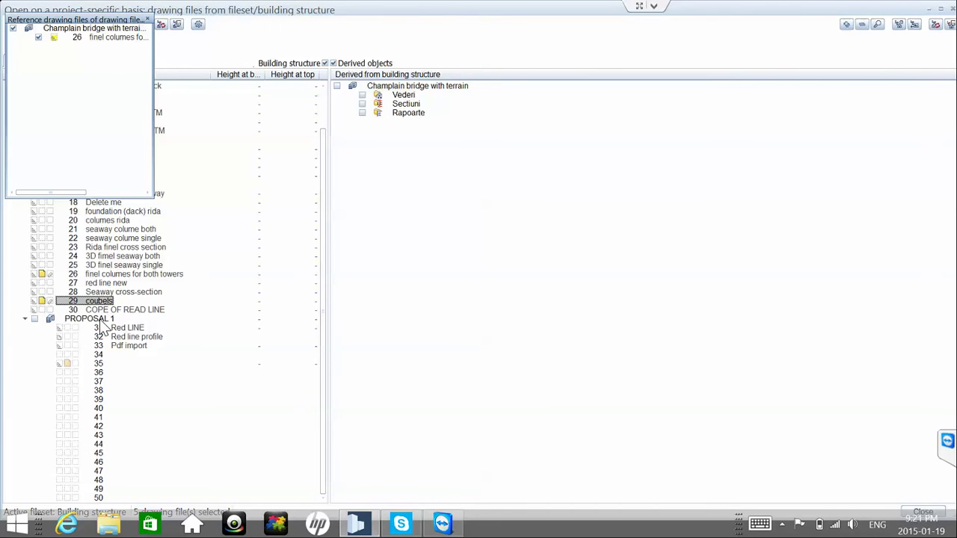
key(Escape)
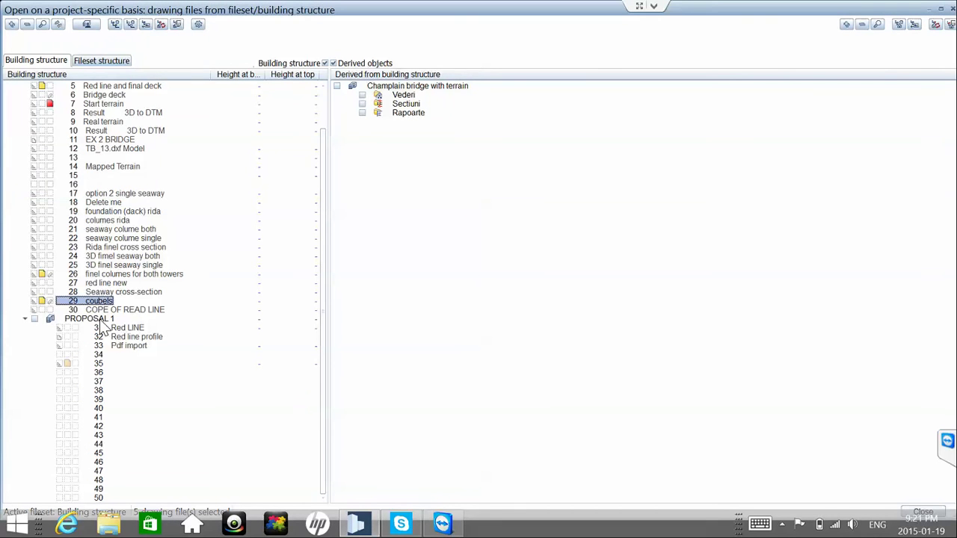
- List the drawing files assigned to the Champlain bridge with terrain structure, then close the list
scroll(102, 327, up, 2)
right_click(68, 88)
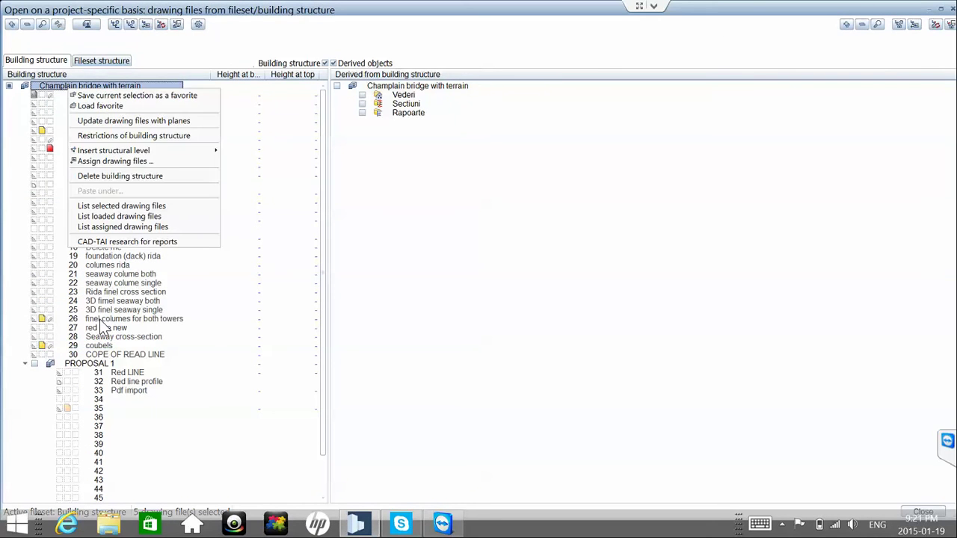
key(Down)
key(Down)
key(Down)
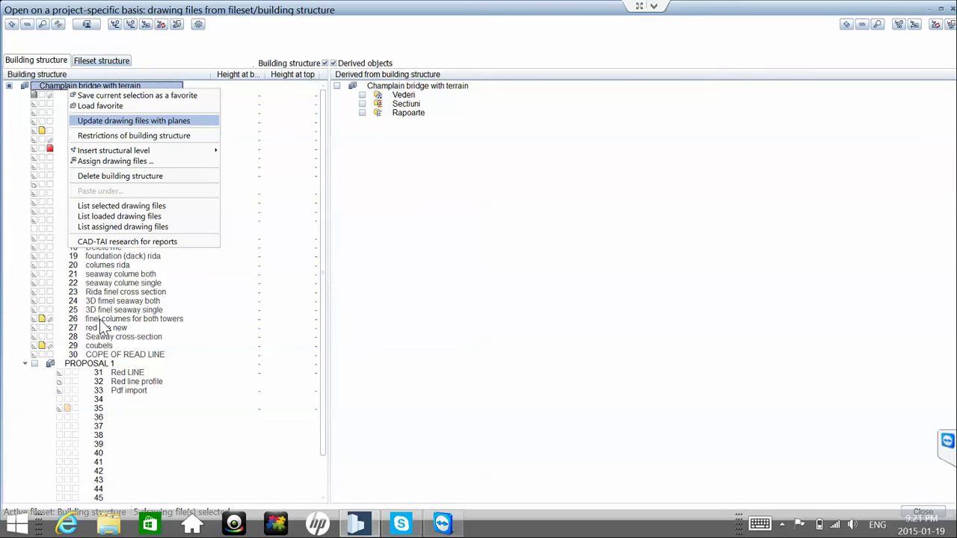
key(Down)
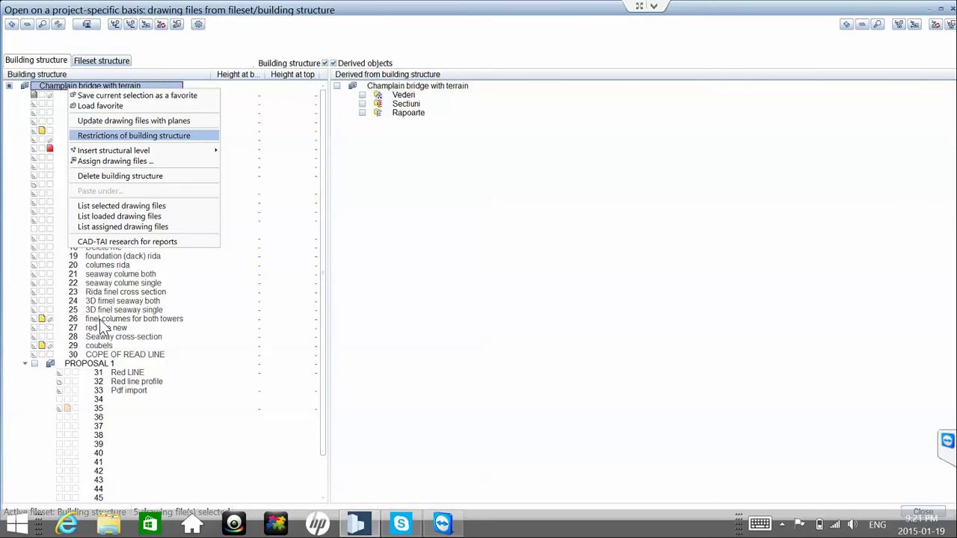
key(Down)
key(Down)
key(Down)
key(Down)
key(Down)
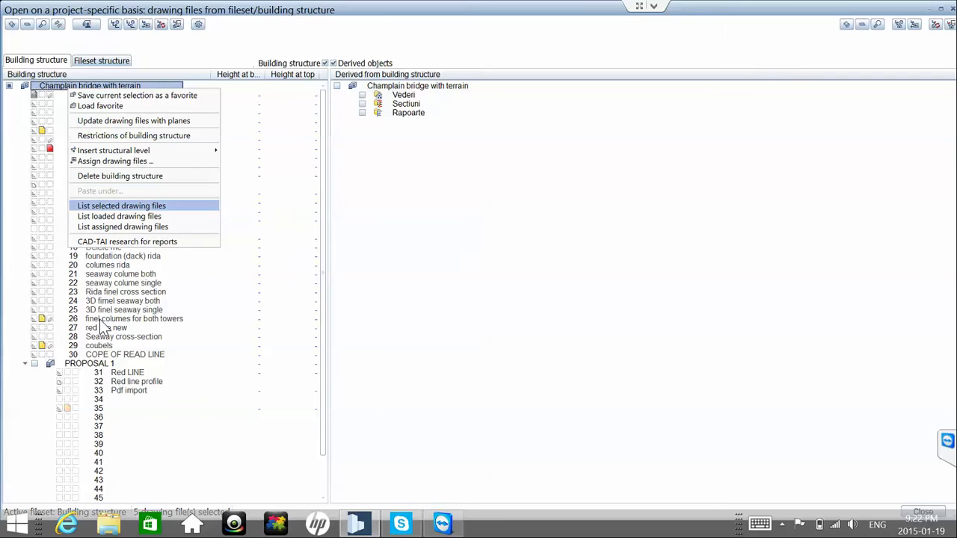
key(Down)
key(Down)
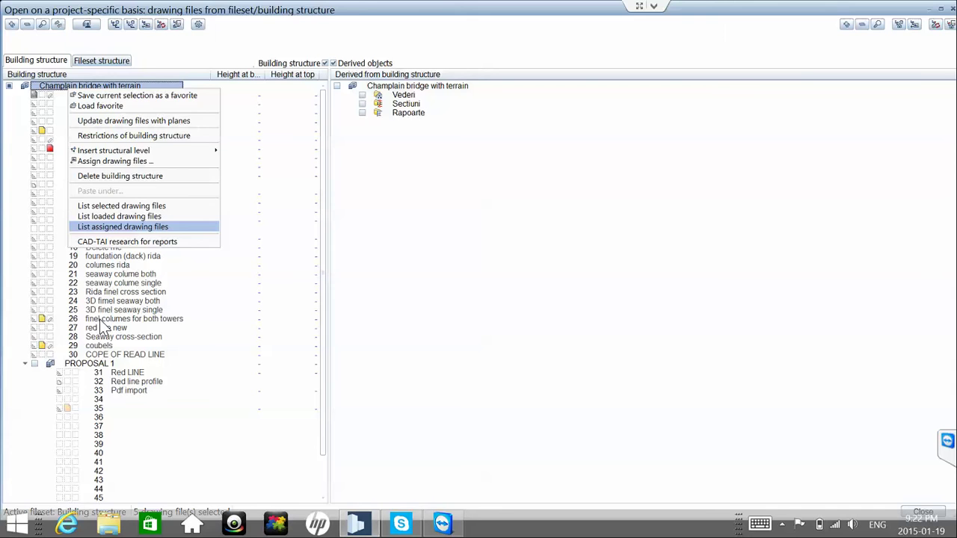
key(Return)
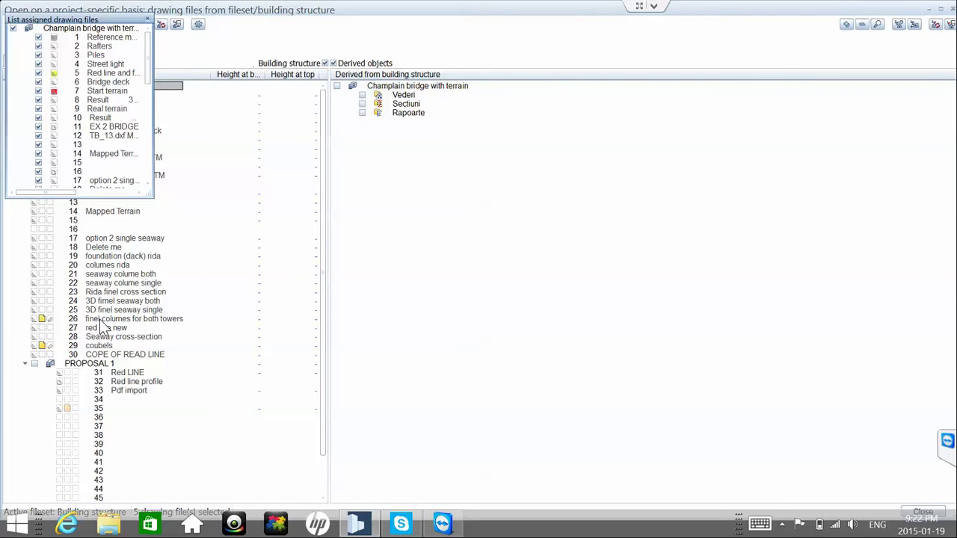
key(Escape)
right_click(116, 84)
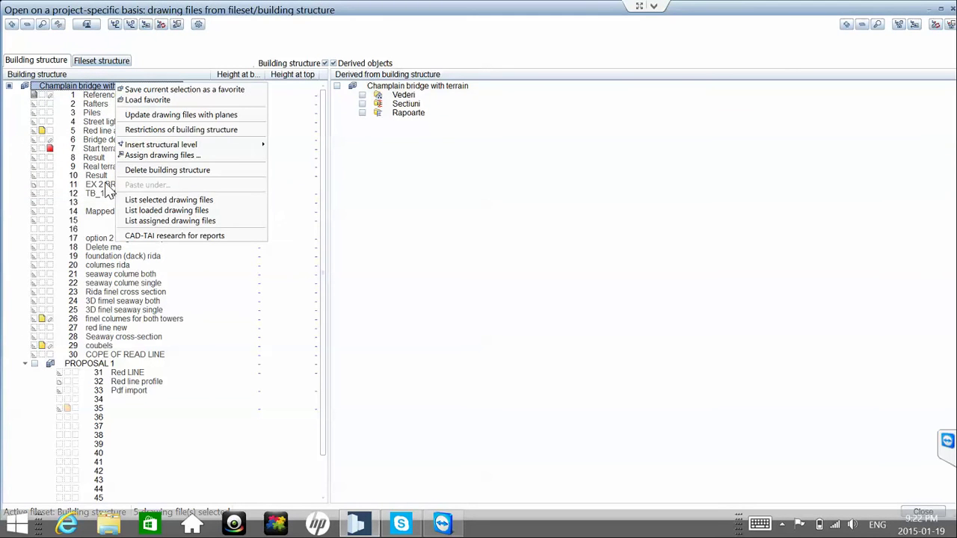
key(Down)
key(Down)
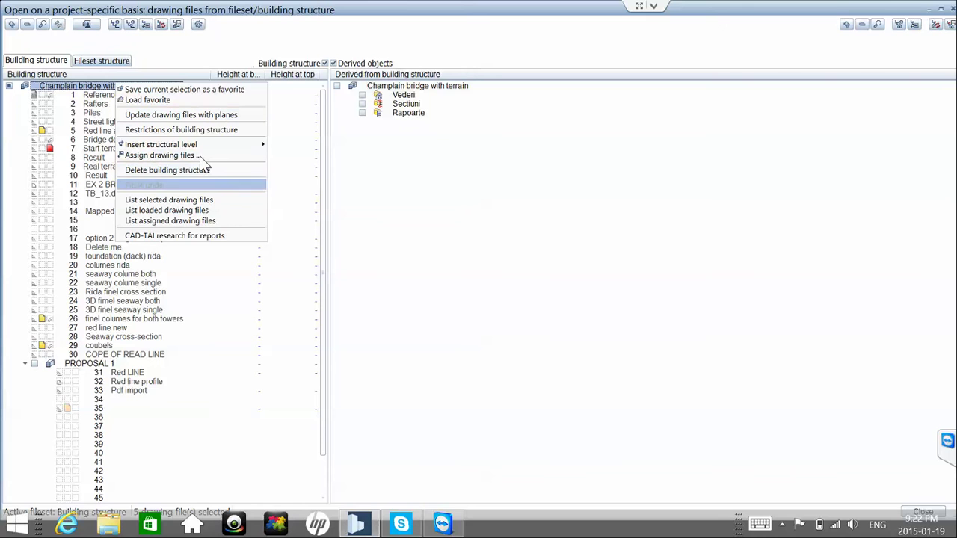
key(Up)
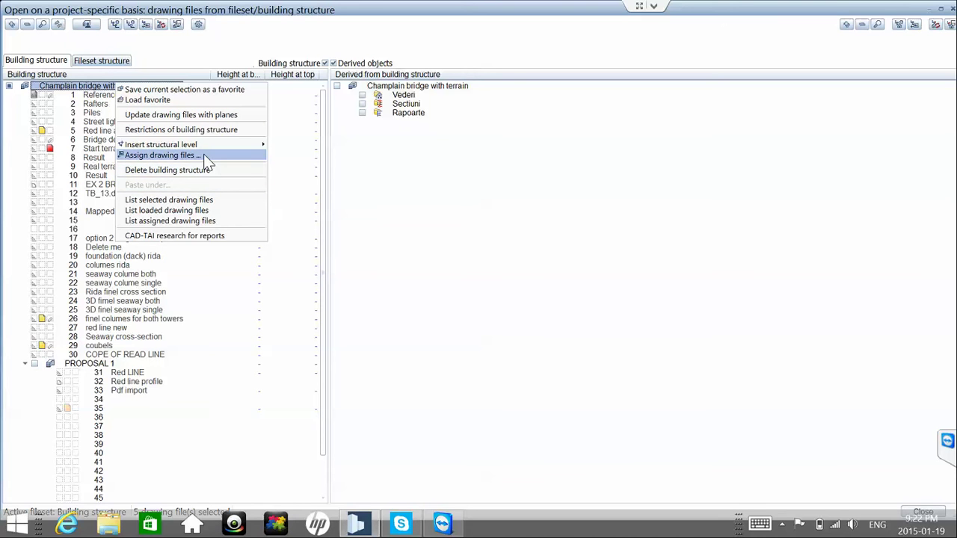
key(Up)
key(Right)
key(Left)
key(Up)
key(Down)
key(Down)
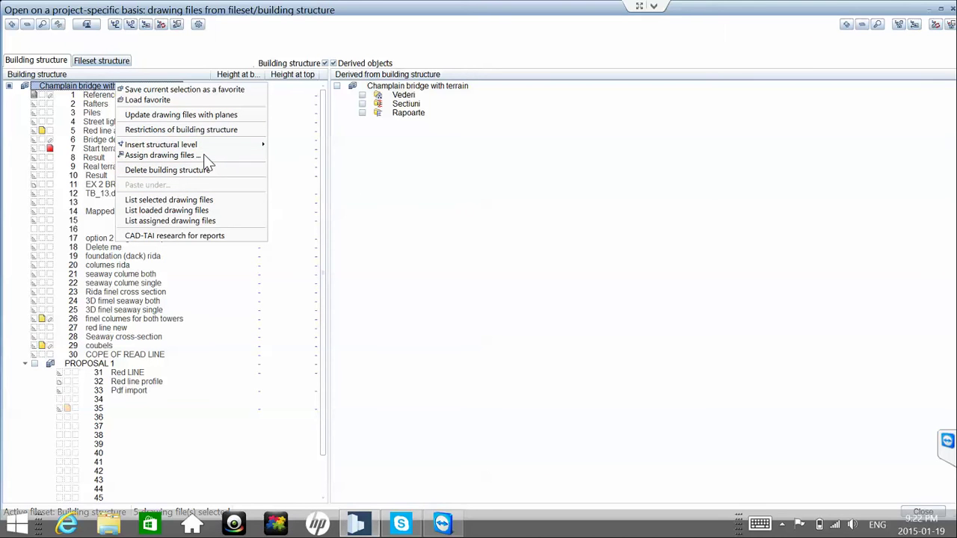
key(Down)
key(Up)
key(Return)
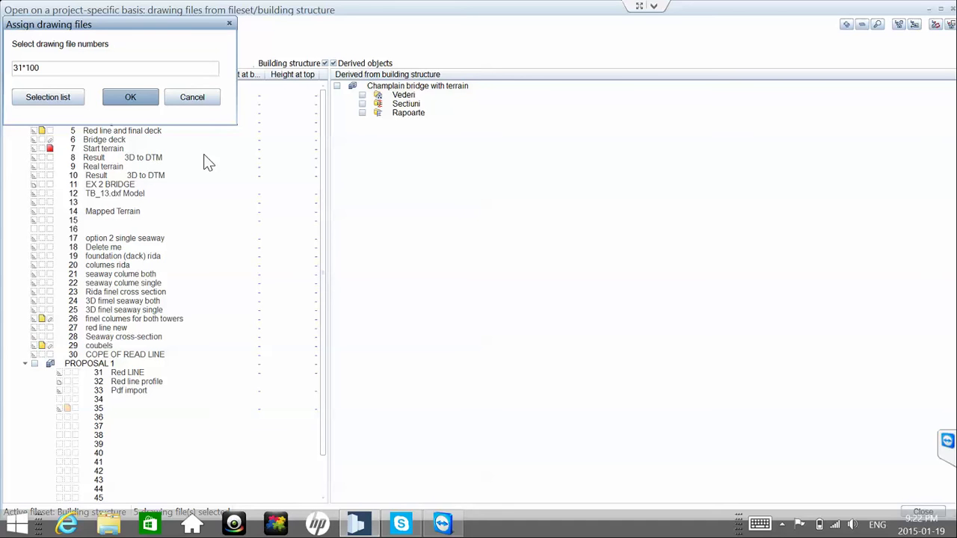
click(190, 97)
click(136, 375)
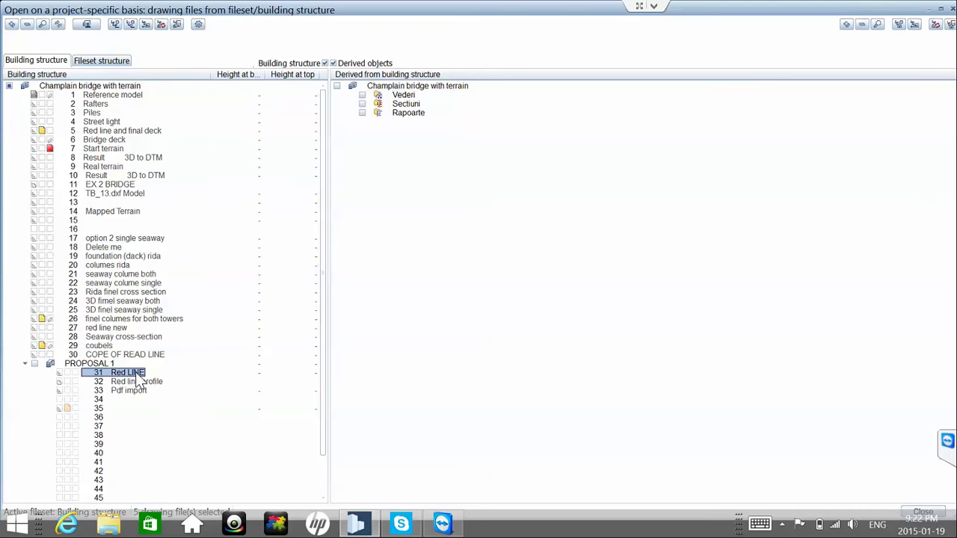
scroll(138, 378, down, 2)
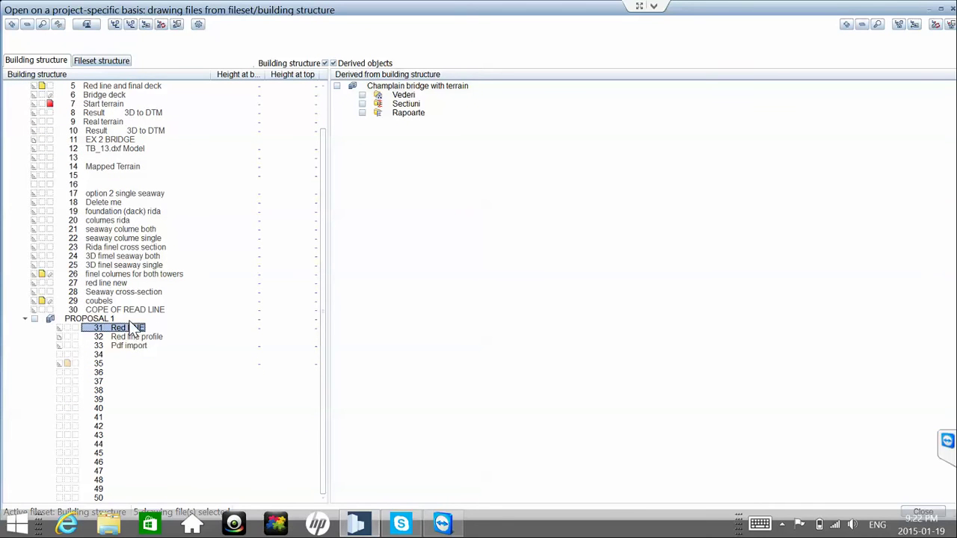
mouse_move(133, 332)
mouse_down()
mouse_move(125, 306)
mouse_move(123, 330)
mouse_up()
key(Escape)
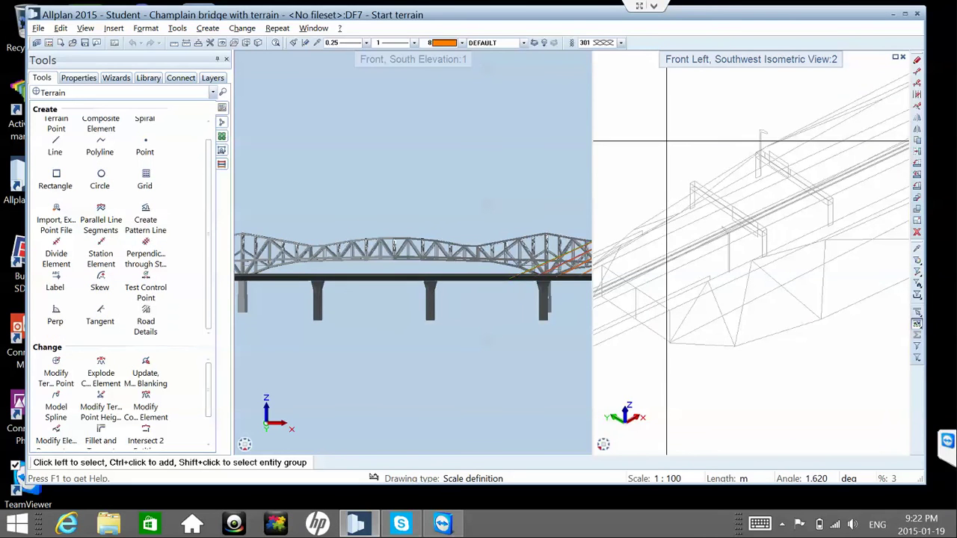
- Assign drawing files 51 to 60 to the top level of the Champlain bridge with terrain building structure
double_click(499, 265)
scroll(258, 354, down, 2)
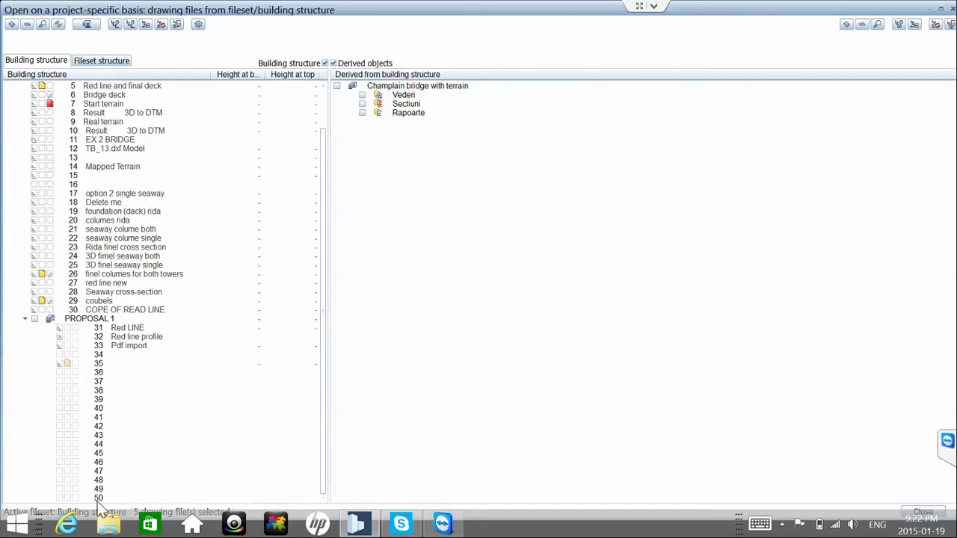
scroll(114, 216, up, 2)
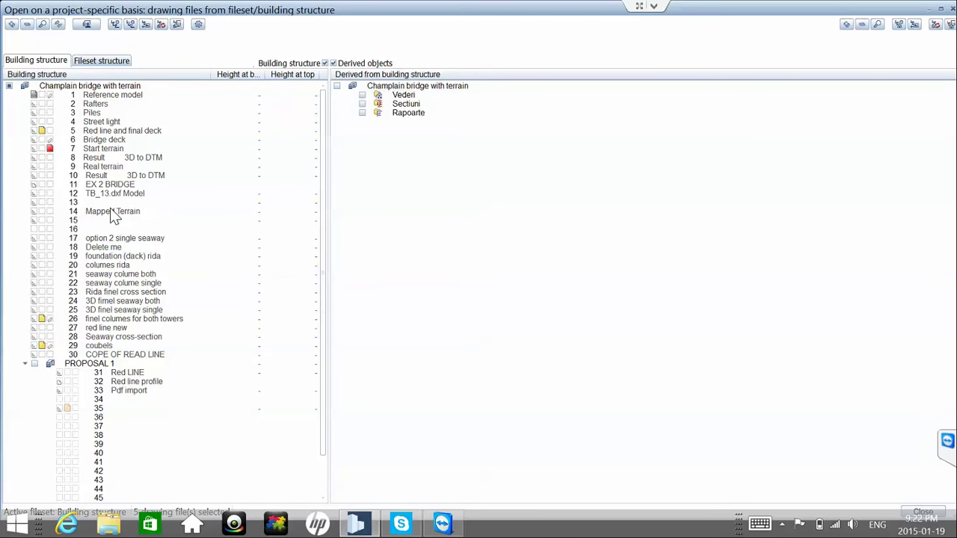
click(111, 86)
right_click(111, 87)
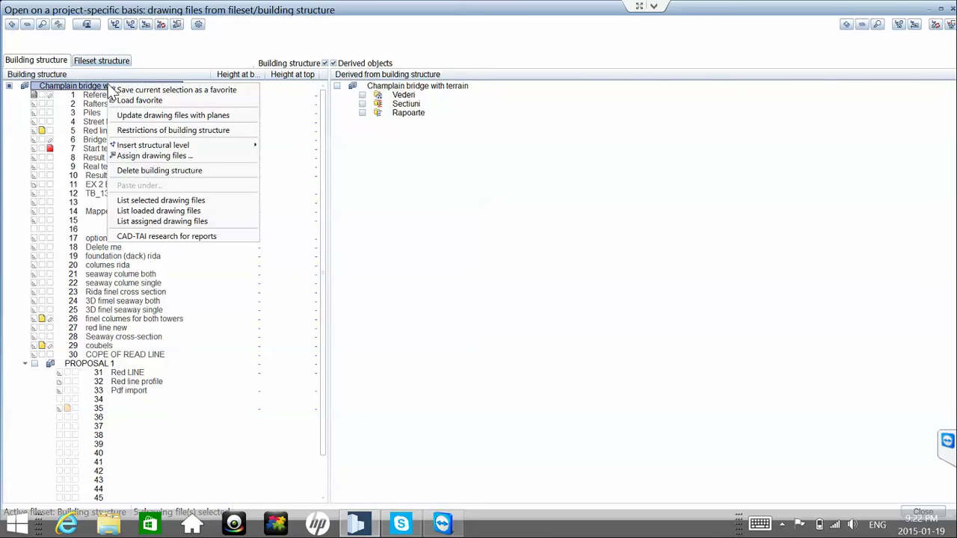
click(153, 156)
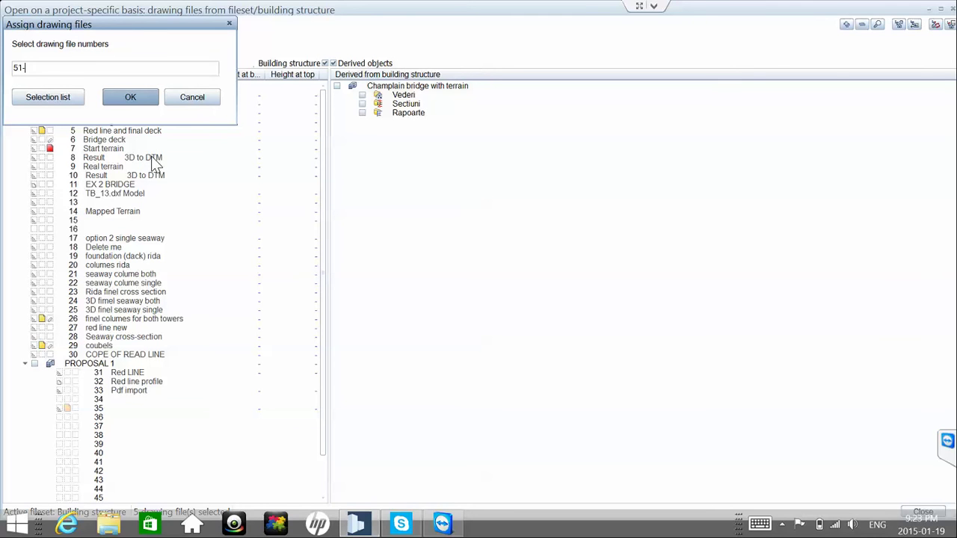
key(Return)
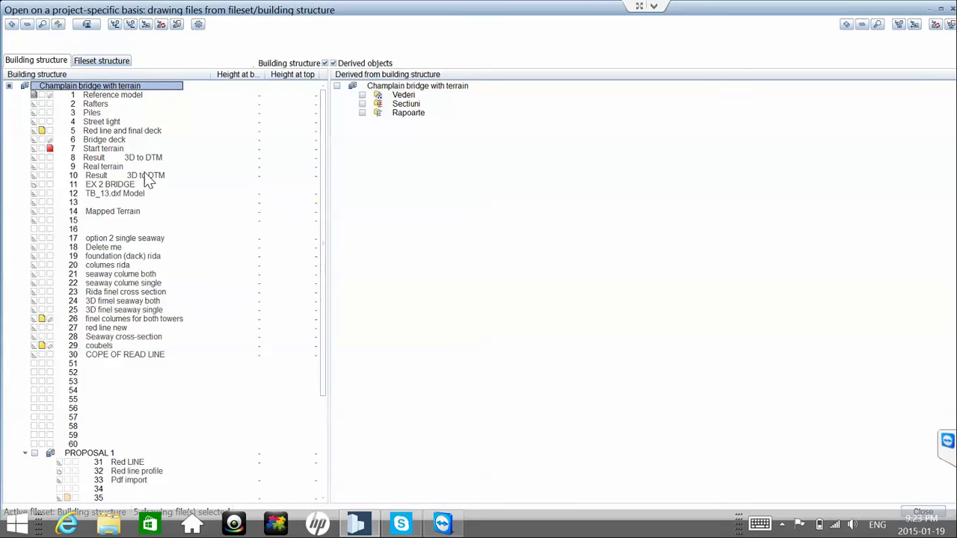
- Select the Red LINE drawing file under PROPOSAL 1, then leave the building structure without saving its changes
scroll(103, 375, down, 3)
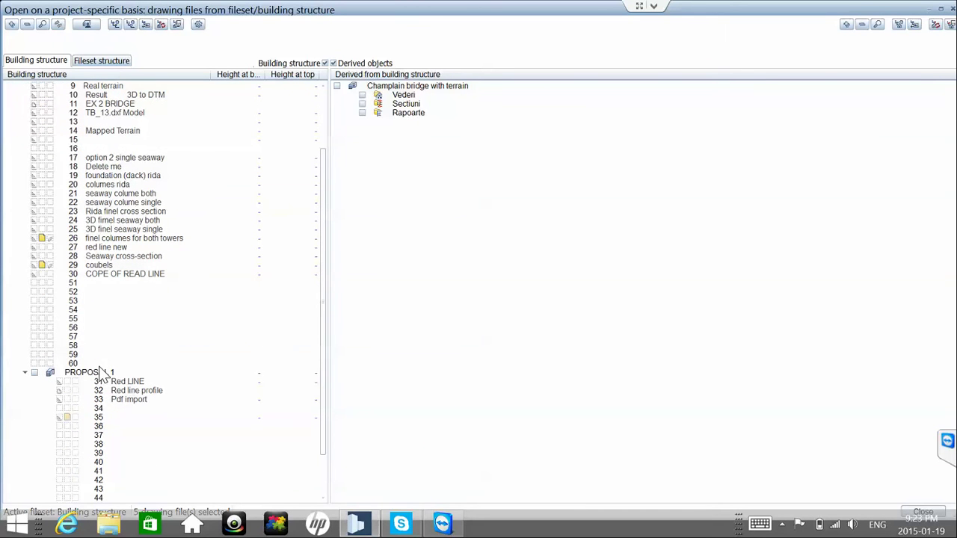
click(127, 383)
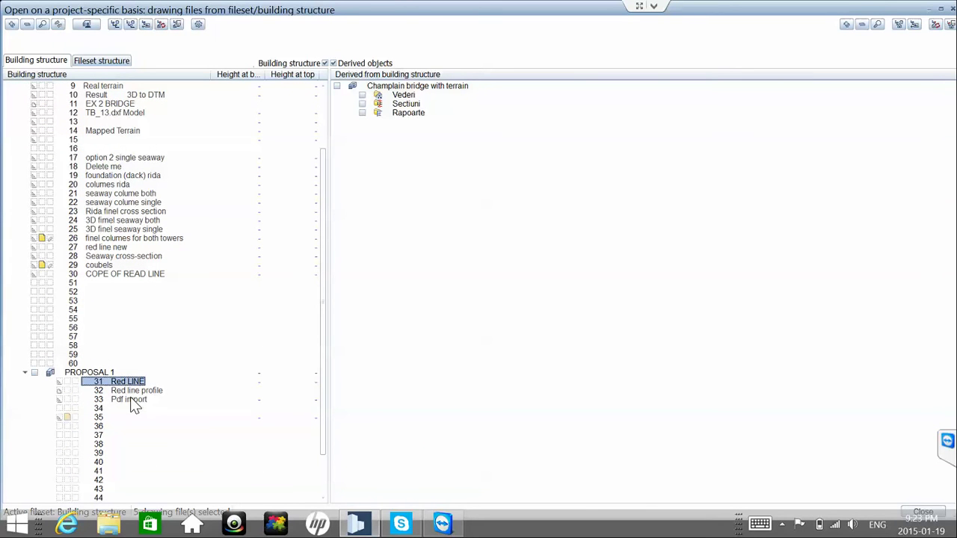
mouse_move(102, 359)
mouse_down()
mouse_move(80, 337)
mouse_move(105, 343)
mouse_up()
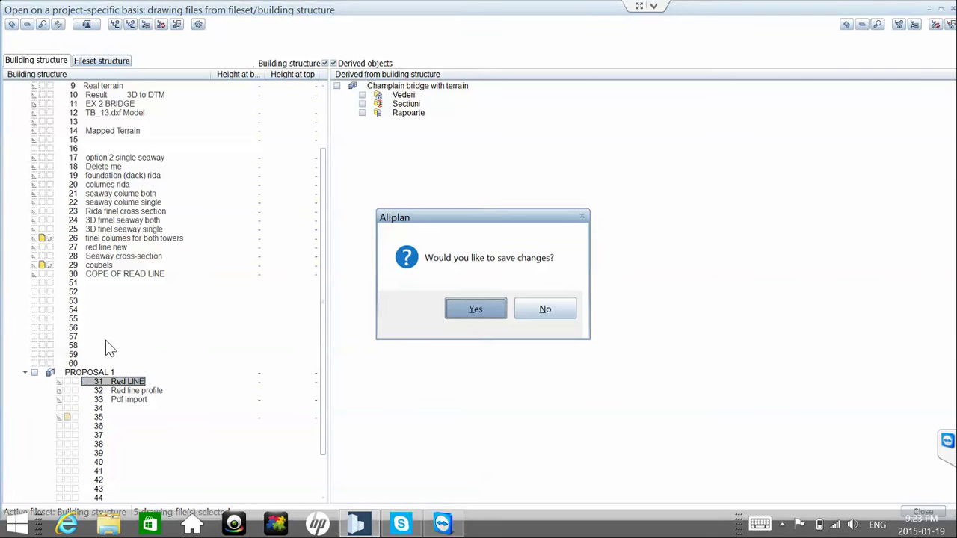
click(568, 312)
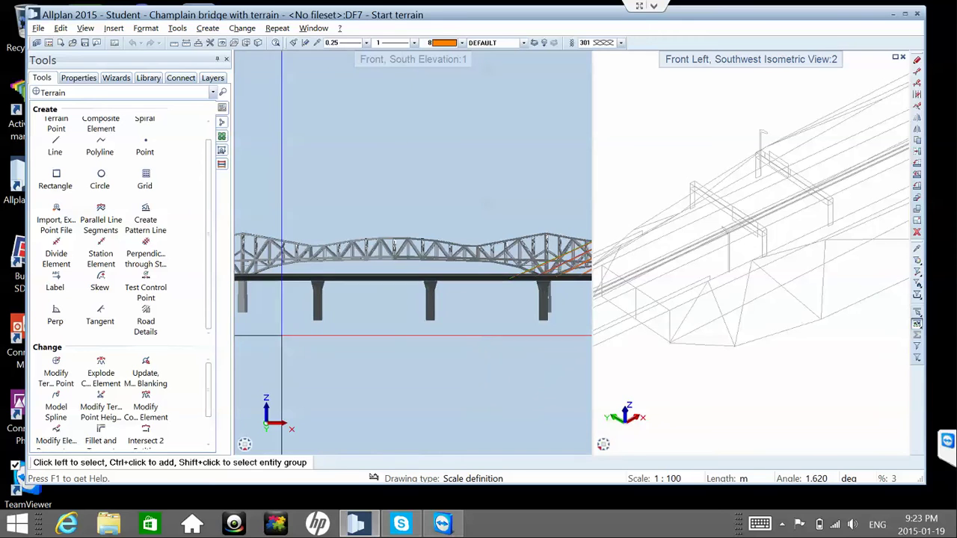
- Place a terrain point near the peak of the truss triangle below the deck in the isometric wireframe, then leave Terrain Point
scroll(835, 297, down, 5)
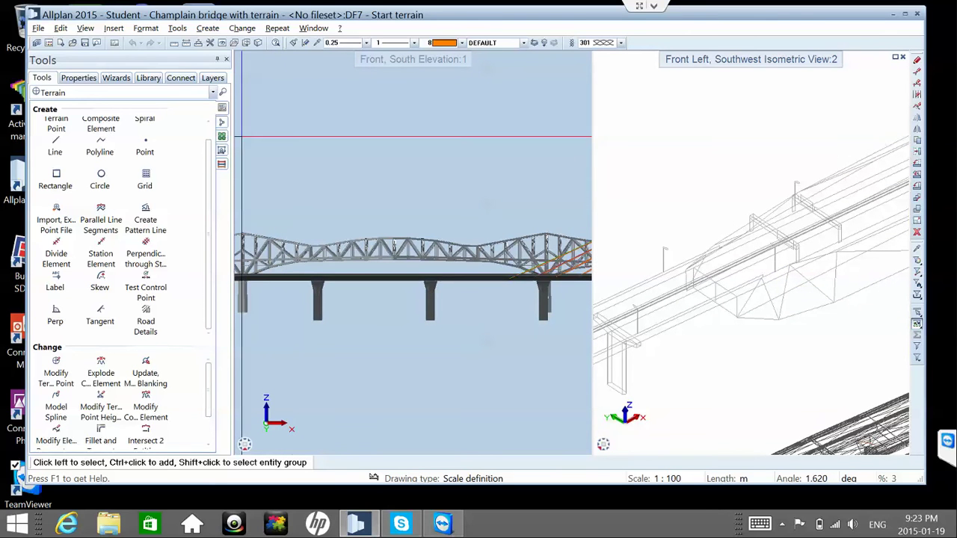
scroll(211, 137, up, 1)
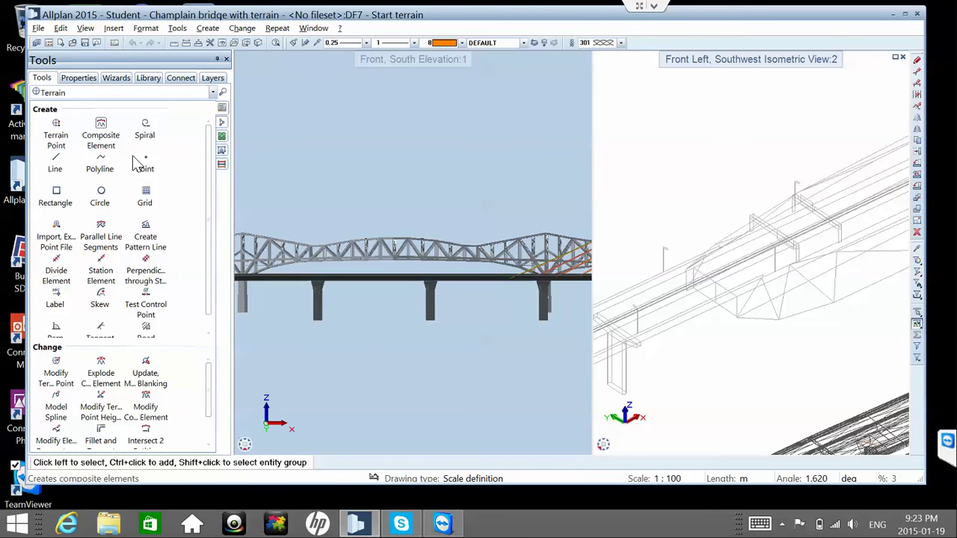
click(66, 139)
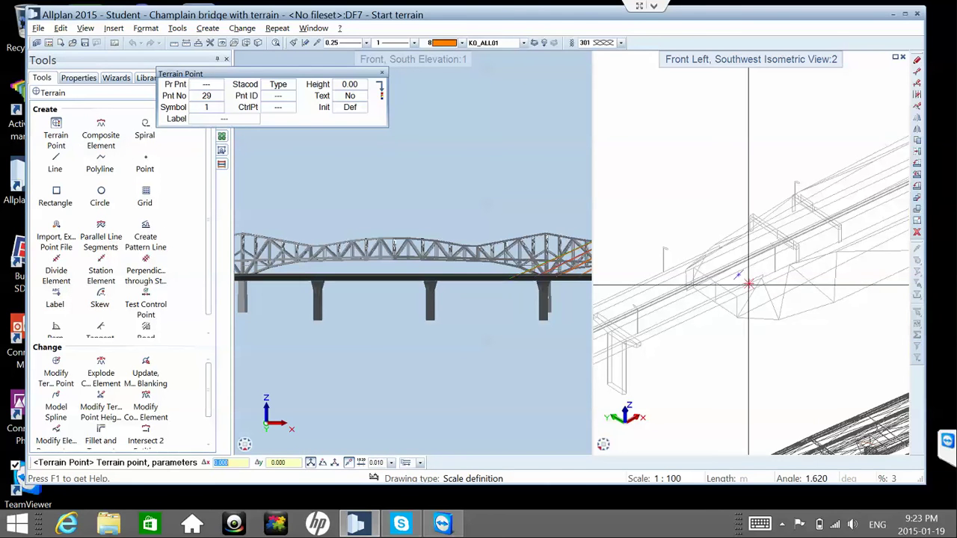
scroll(760, 279, up, 5)
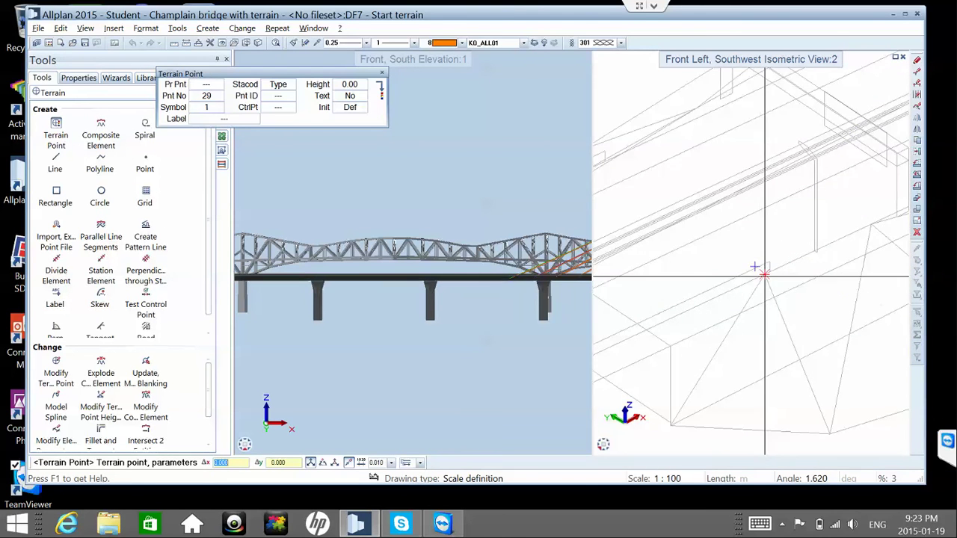
click(769, 274)
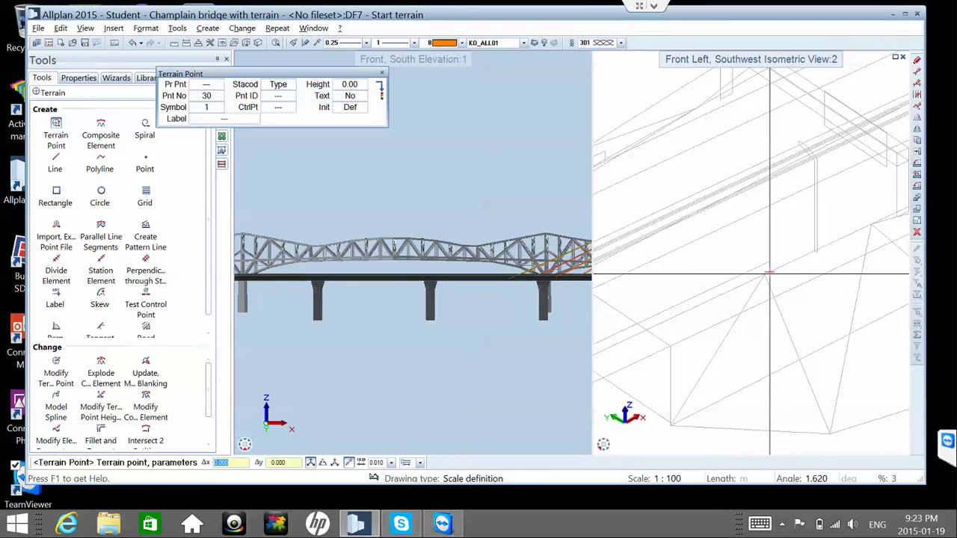
scroll(768, 274, up, 2)
key(Escape)
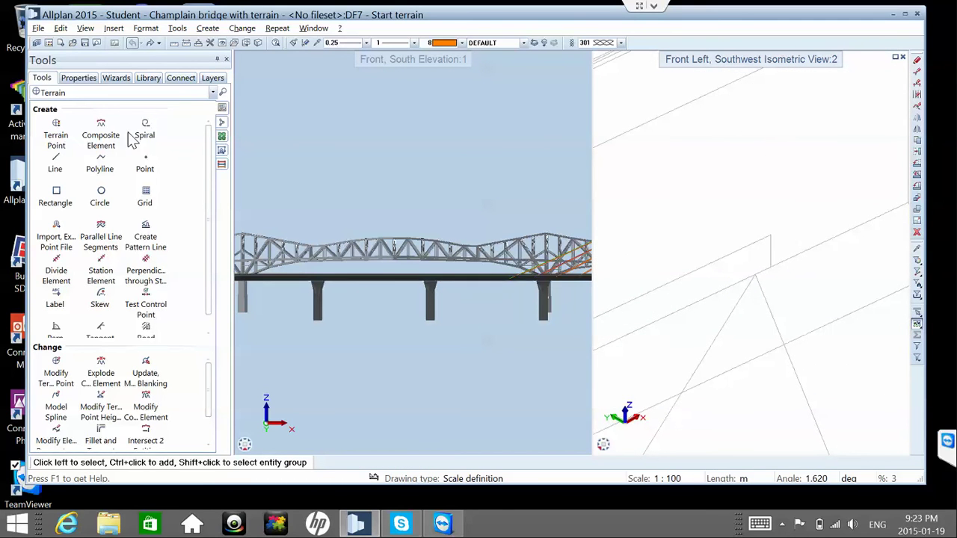
- Place six terrain points on the corners of the triangulated mesh below the deck in the isometric wireframe
click(62, 131)
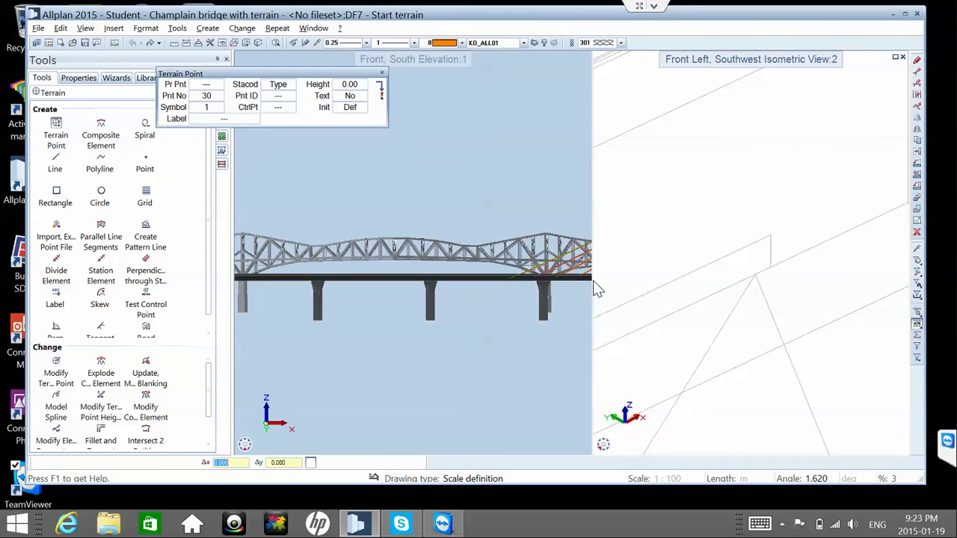
click(755, 275)
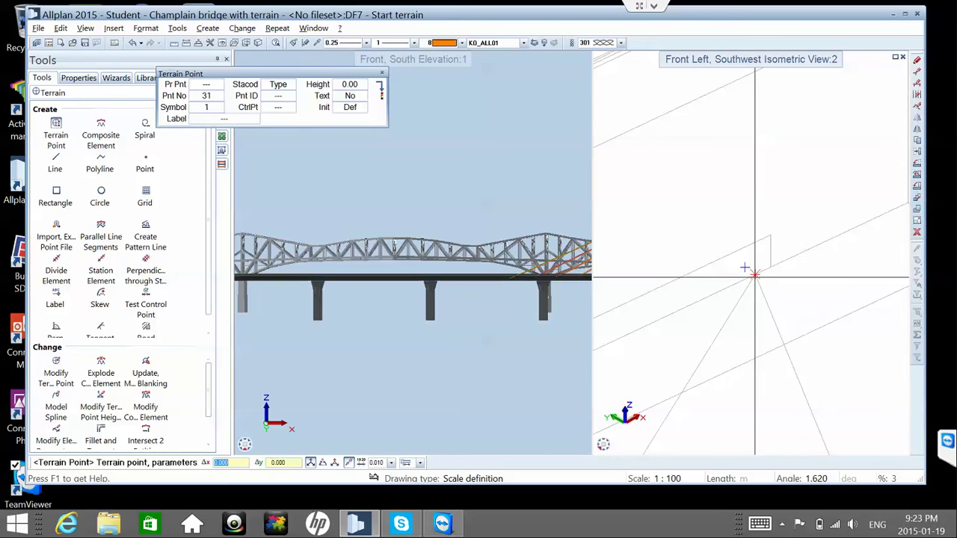
scroll(755, 277, down, 5)
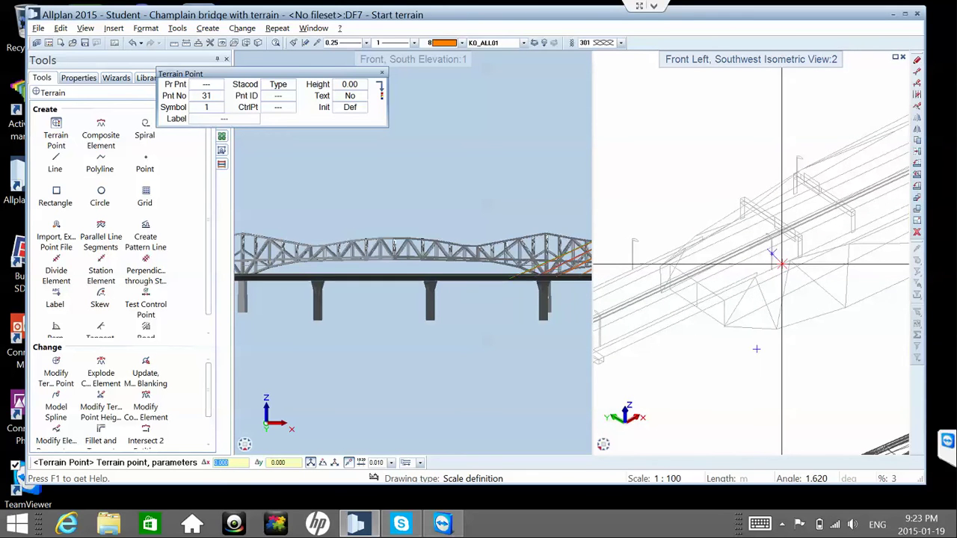
click(779, 265)
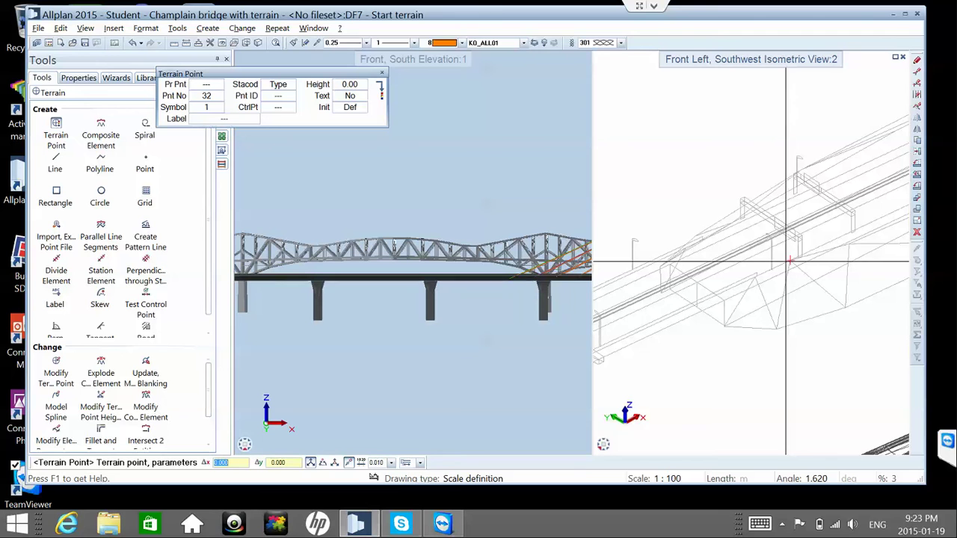
click(847, 243)
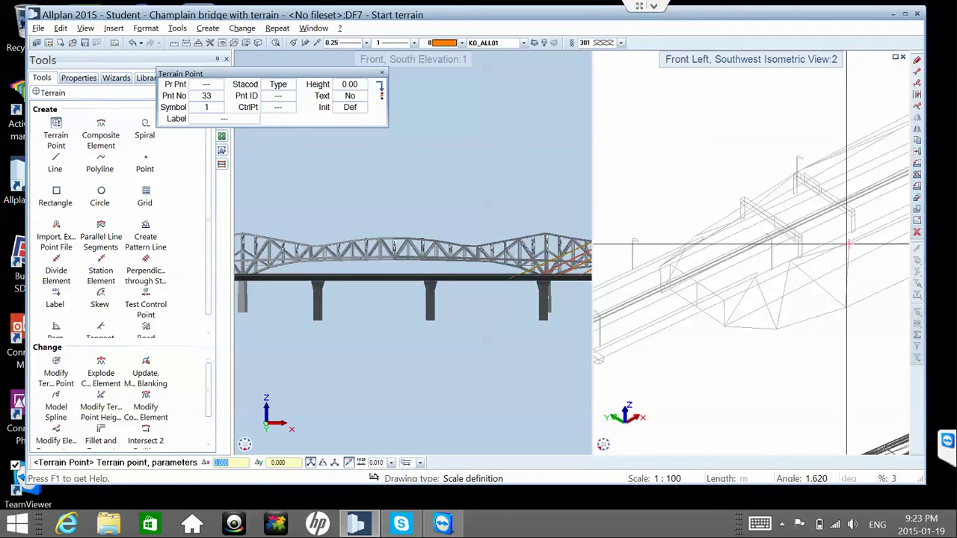
click(844, 306)
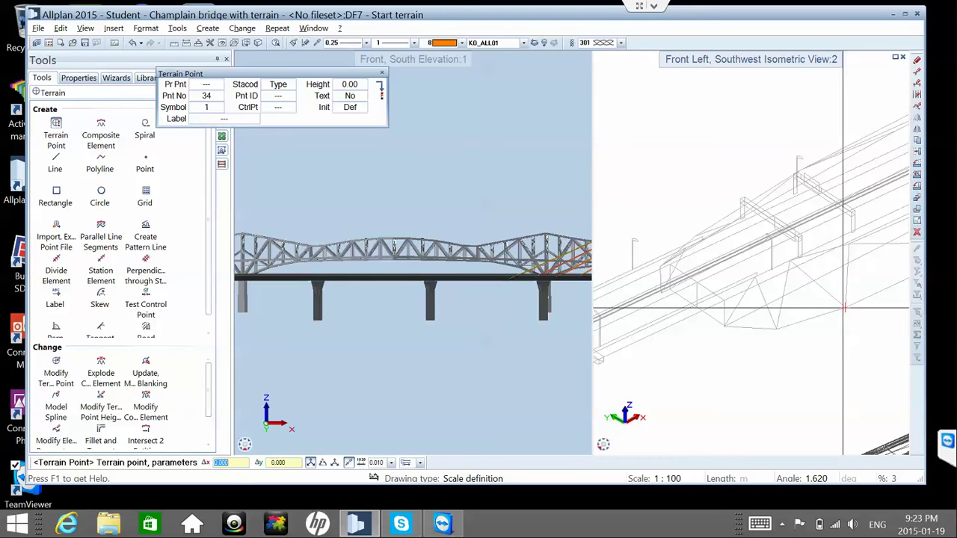
click(778, 324)
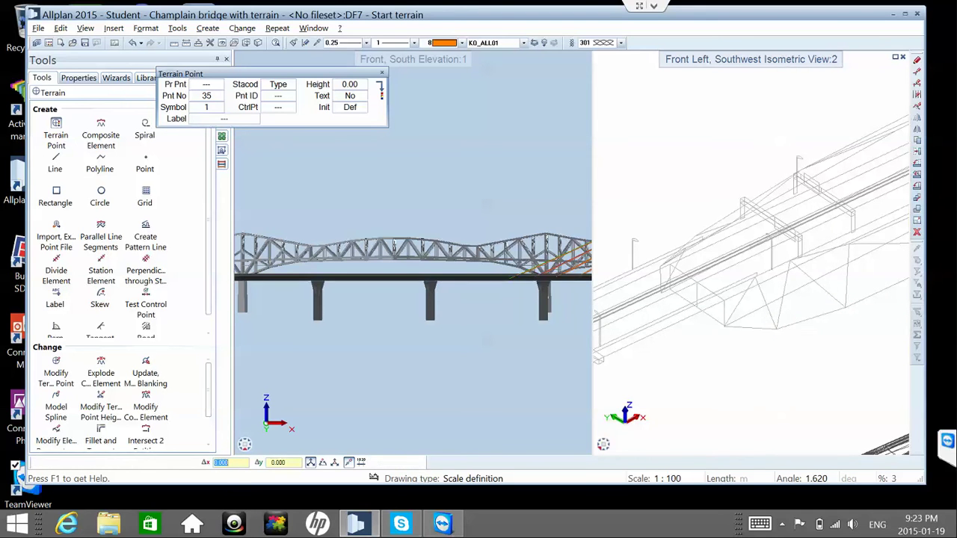
click(722, 326)
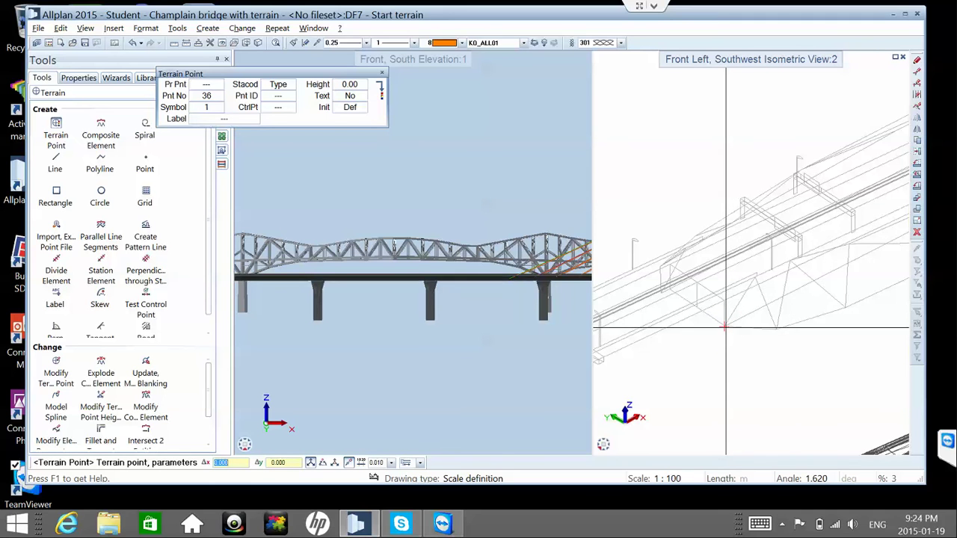
- Add five terrain points along the far edge of the same mesh, from its near corner up to the pier crossbeam by the street light
scroll(696, 295, up, 3)
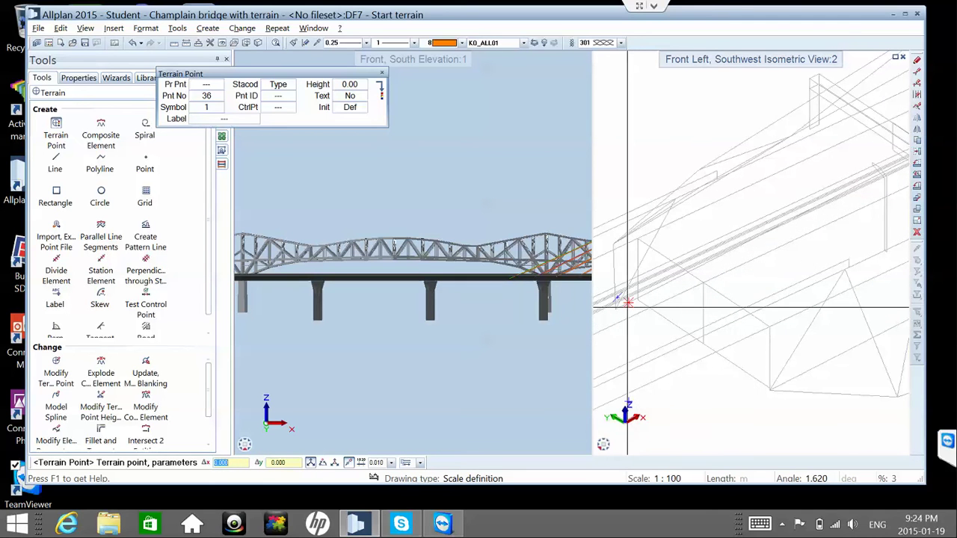
click(614, 307)
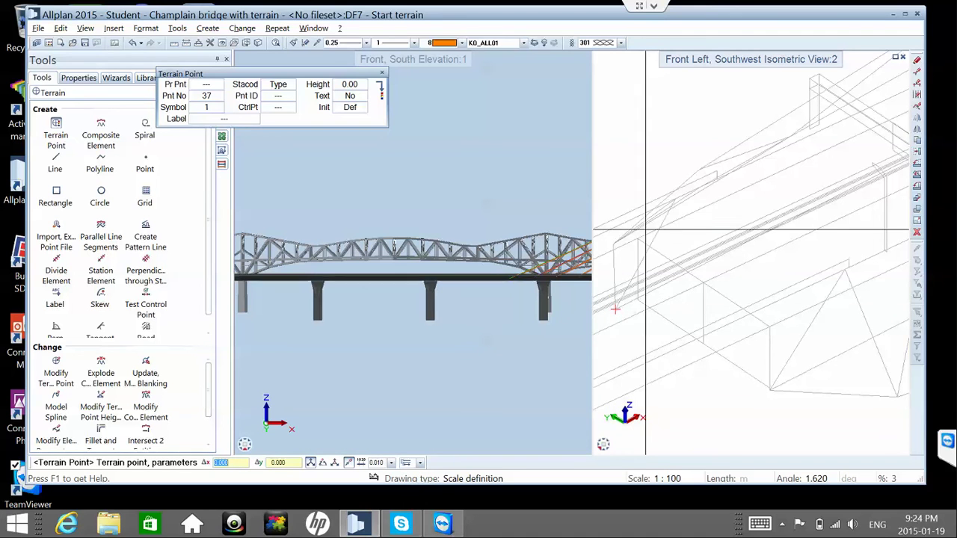
click(674, 199)
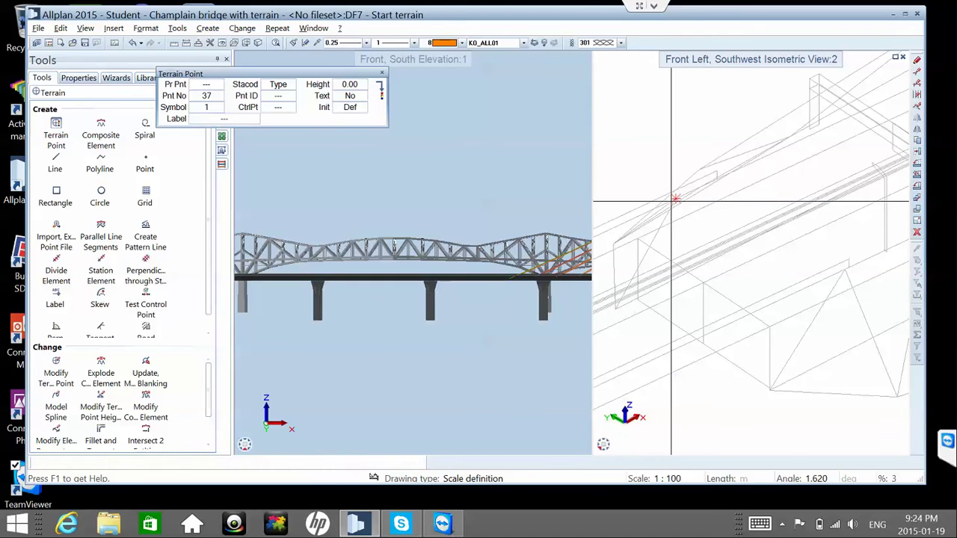
click(699, 169)
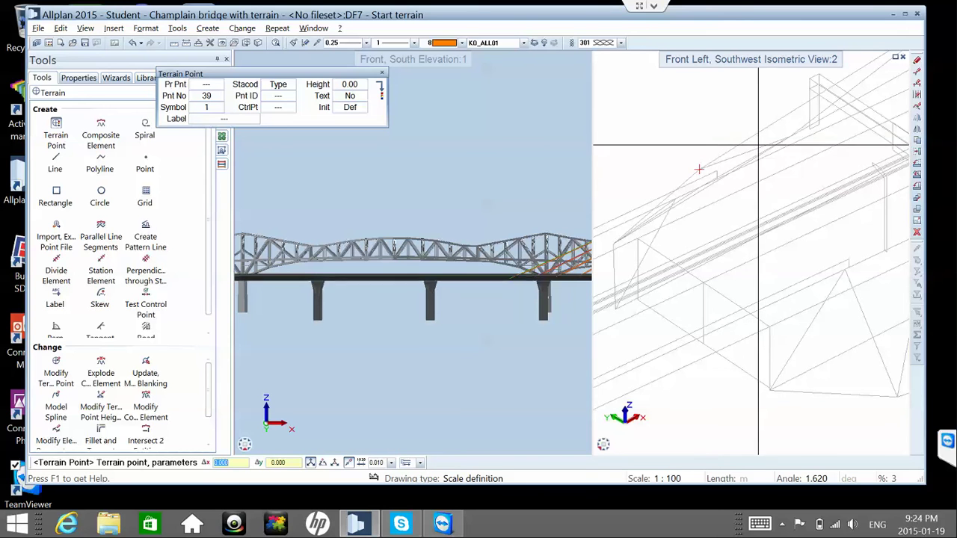
click(788, 136)
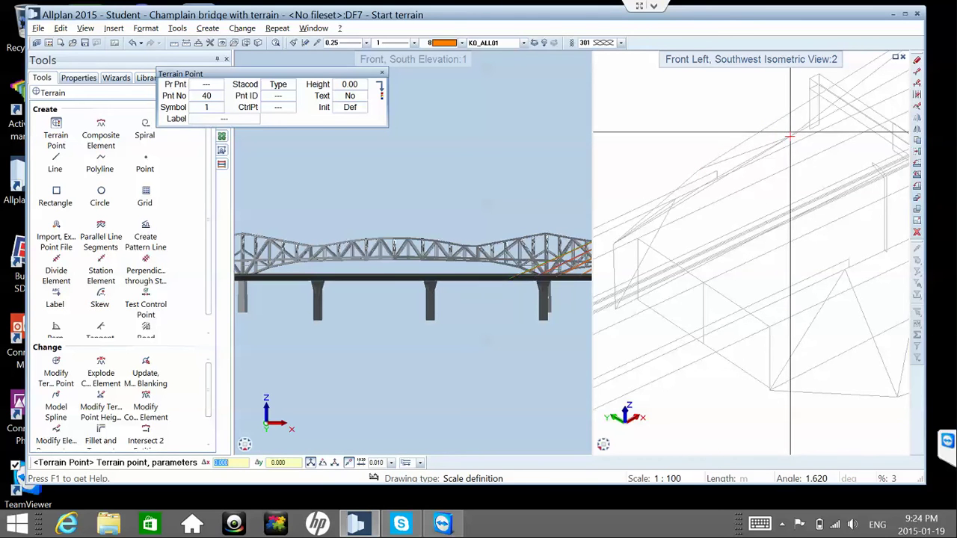
scroll(773, 141, down, 1)
scroll(761, 144, down, 5)
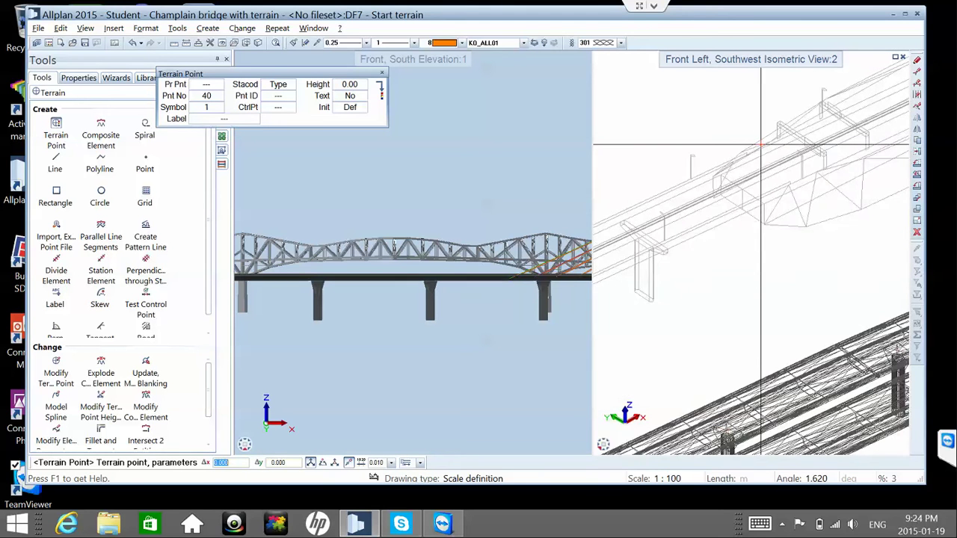
scroll(756, 145, up, 4)
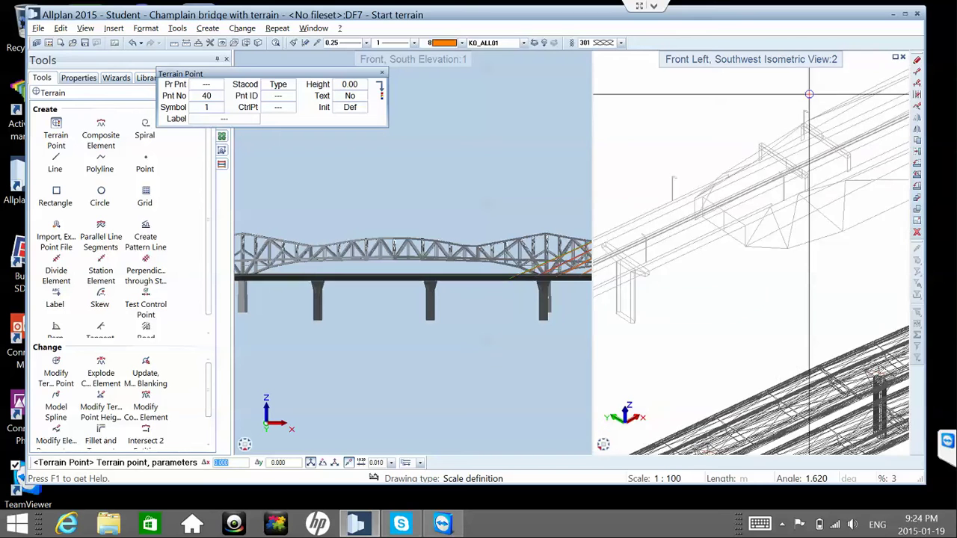
scroll(799, 161, up, 3)
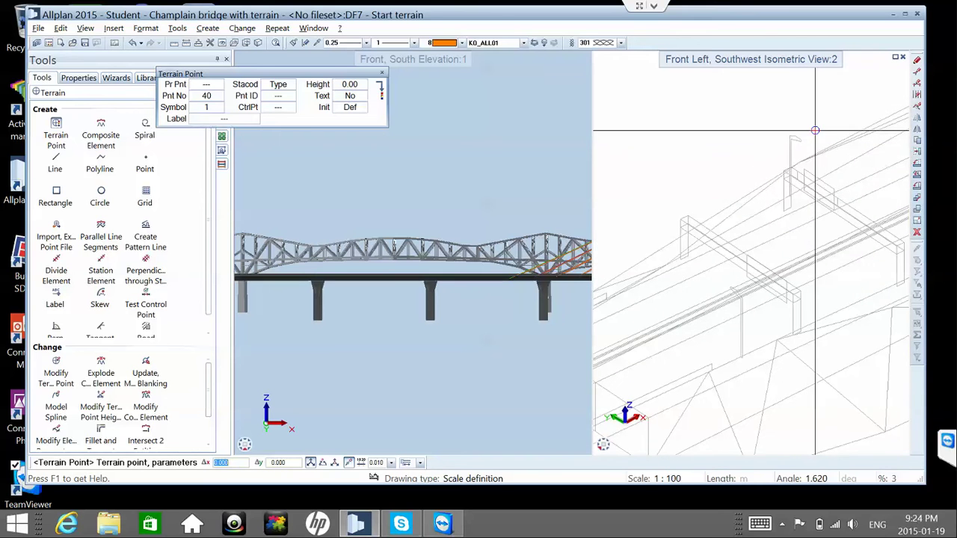
click(792, 163)
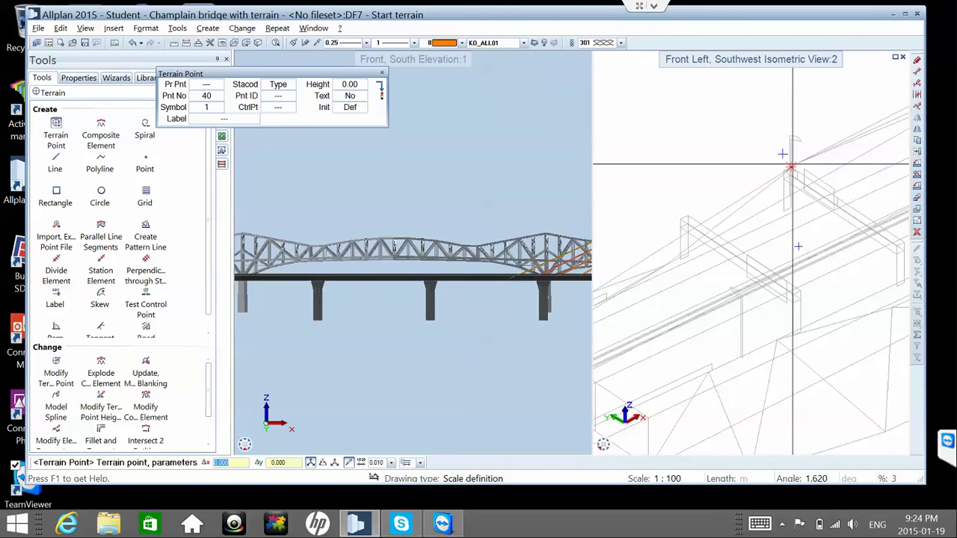
- Place two terrain points on the long mesh edges running towards the next triangulated area farther along the bridge
scroll(791, 163, down, 4)
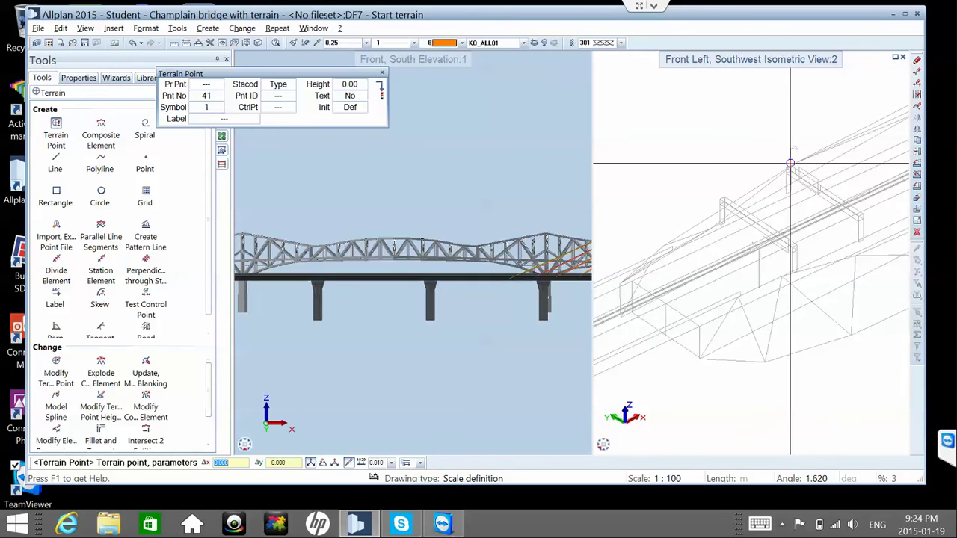
middle_drag(753, 187, 675, 230)
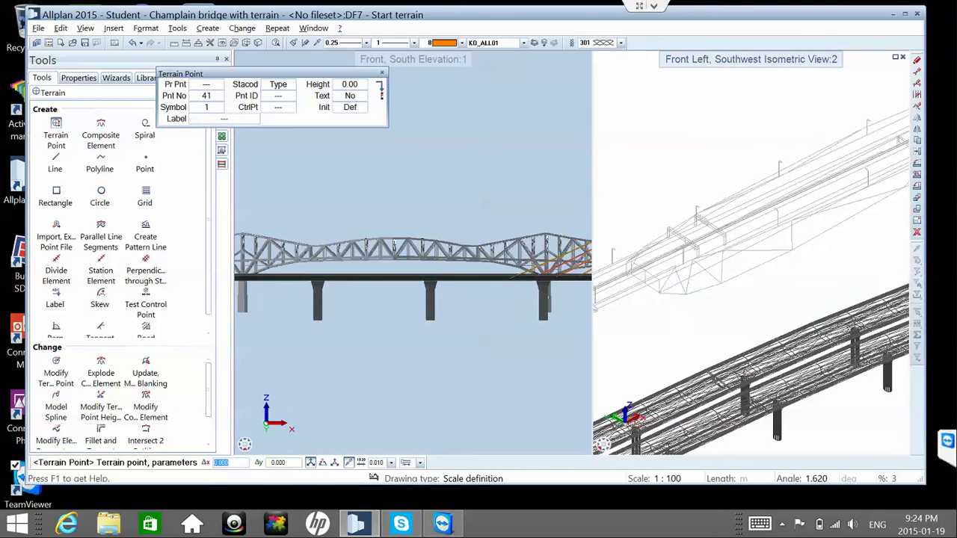
click(790, 221)
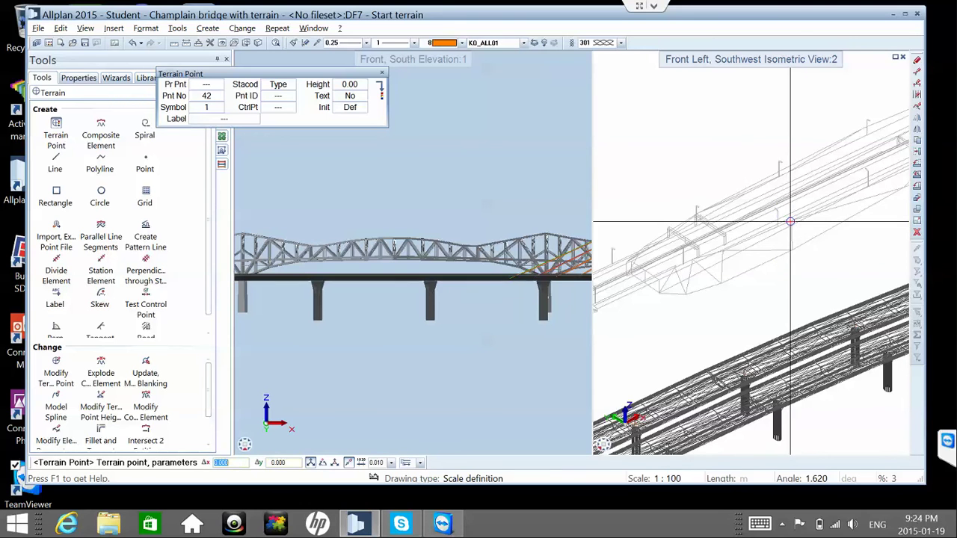
scroll(790, 221, down, 3)
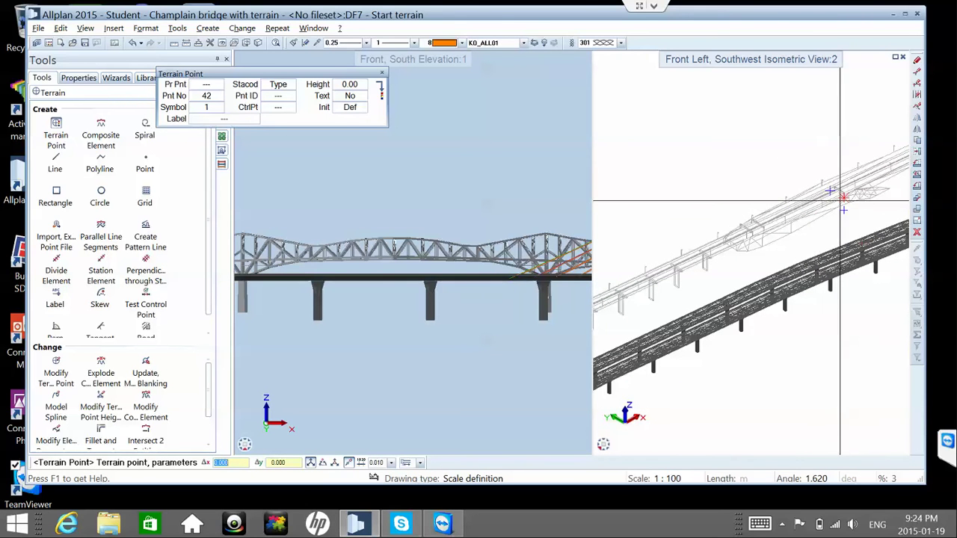
click(837, 207)
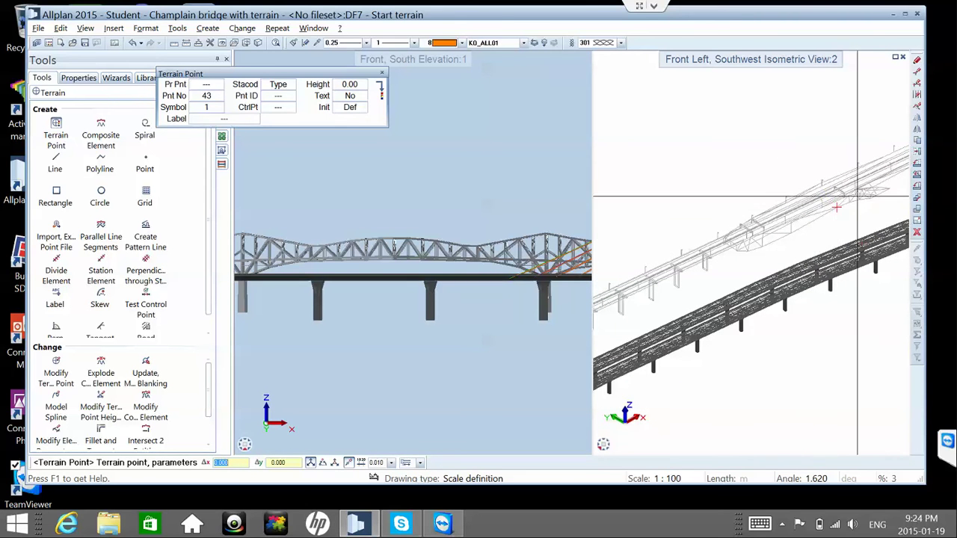
- Place seven terrain points on the corners of the farther triangulated mesh, then leave Terrain Point
scroll(837, 207, up, 4)
scroll(857, 195, up, 3)
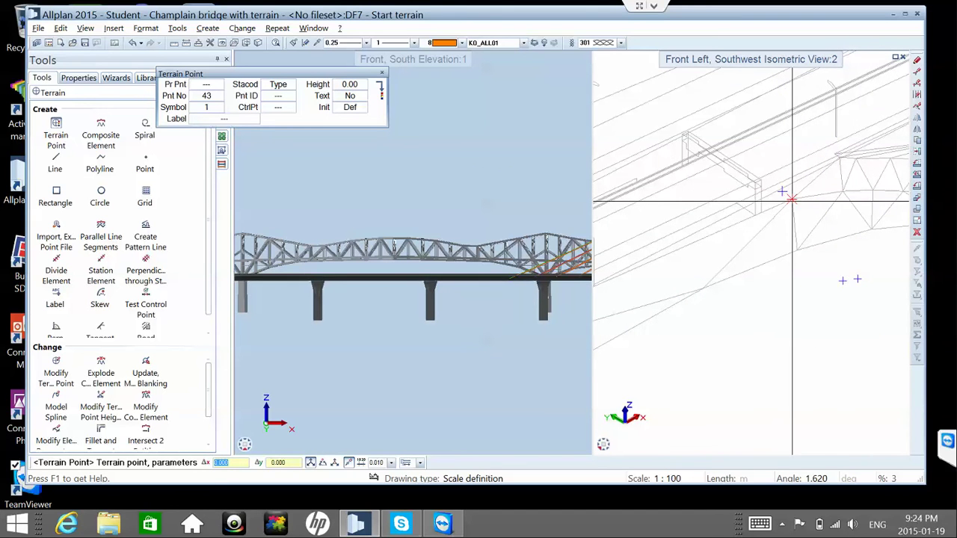
click(791, 199)
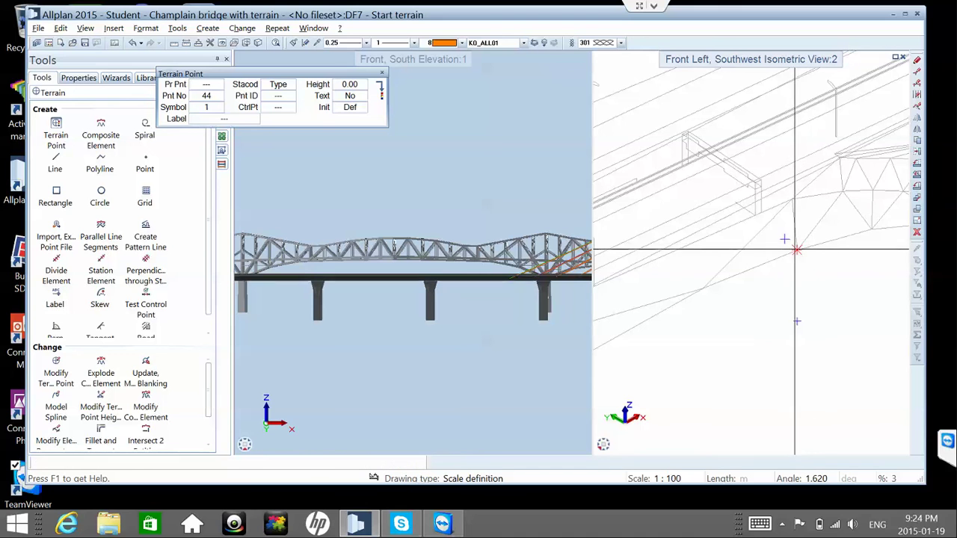
click(797, 249)
click(833, 202)
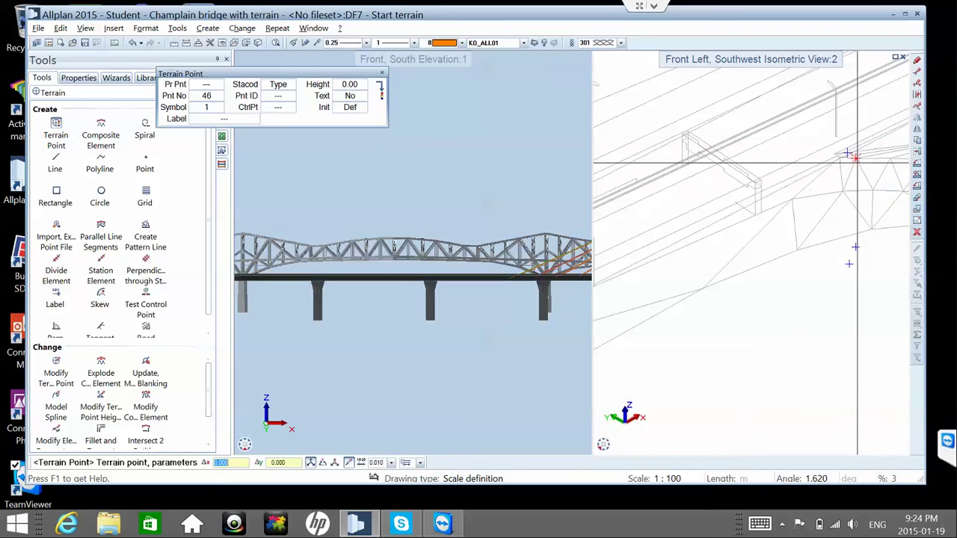
click(854, 157)
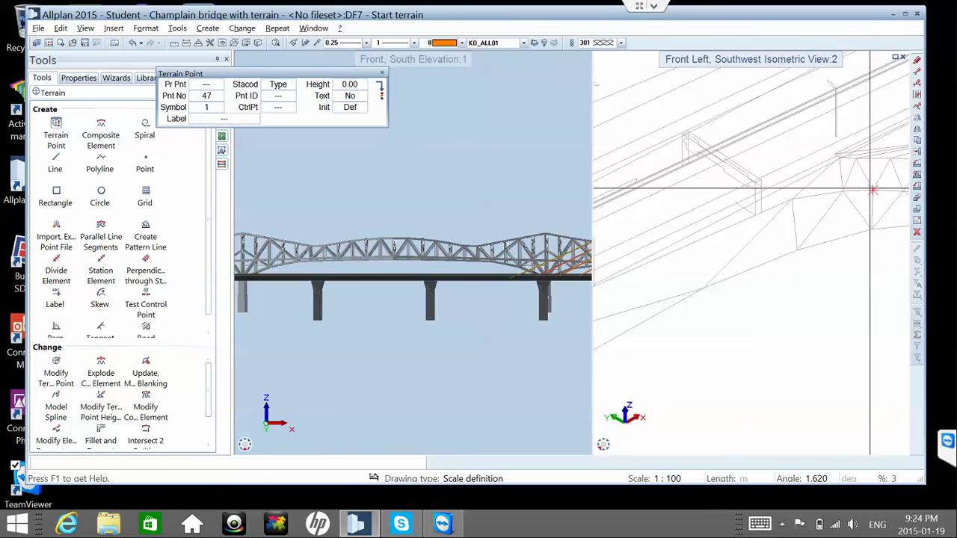
click(871, 176)
click(888, 160)
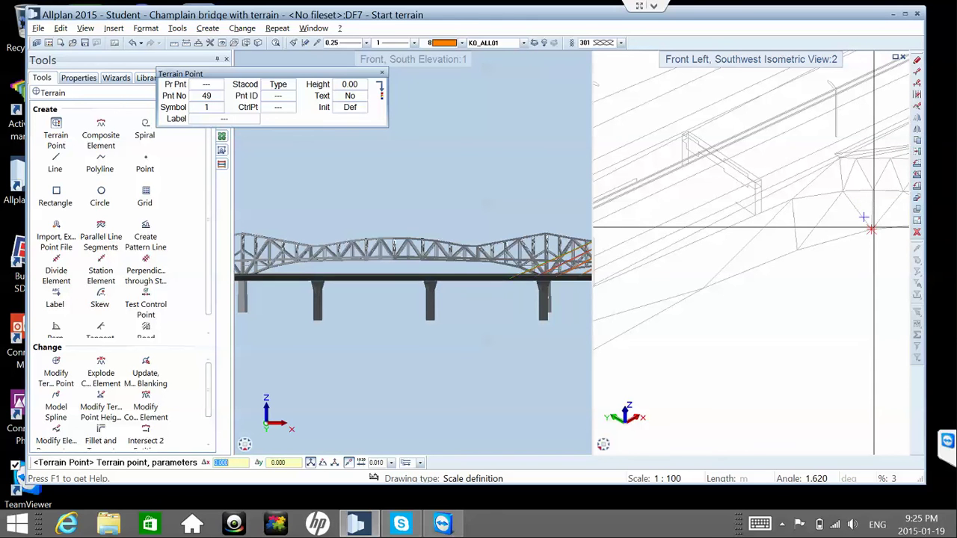
click(871, 222)
scroll(818, 201, down, 5)
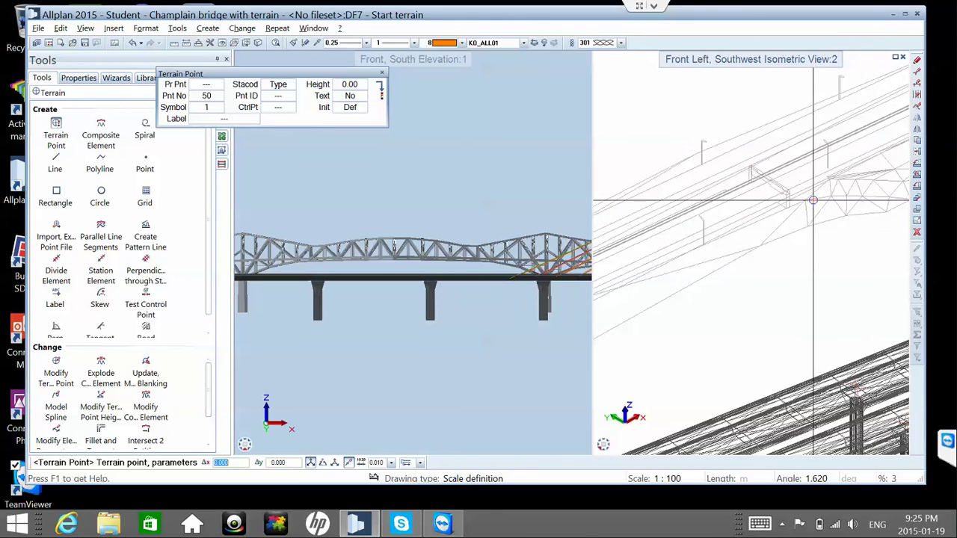
scroll(819, 196, up, 2)
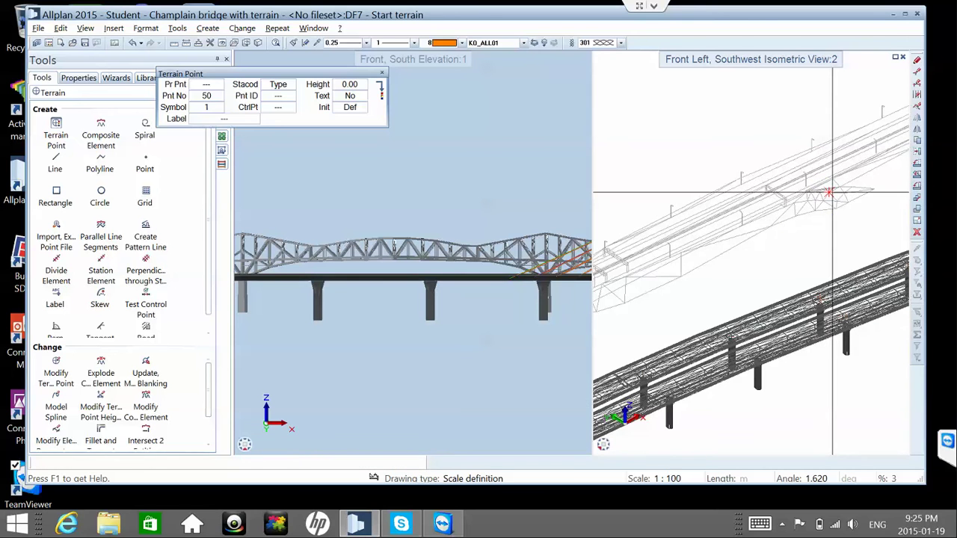
key(Escape)
- Window-select the placed terrain points in the isometric view, then switch that viewport to plan view around the bridge
scroll(832, 193, down, 2)
scroll(832, 193, down, 2)
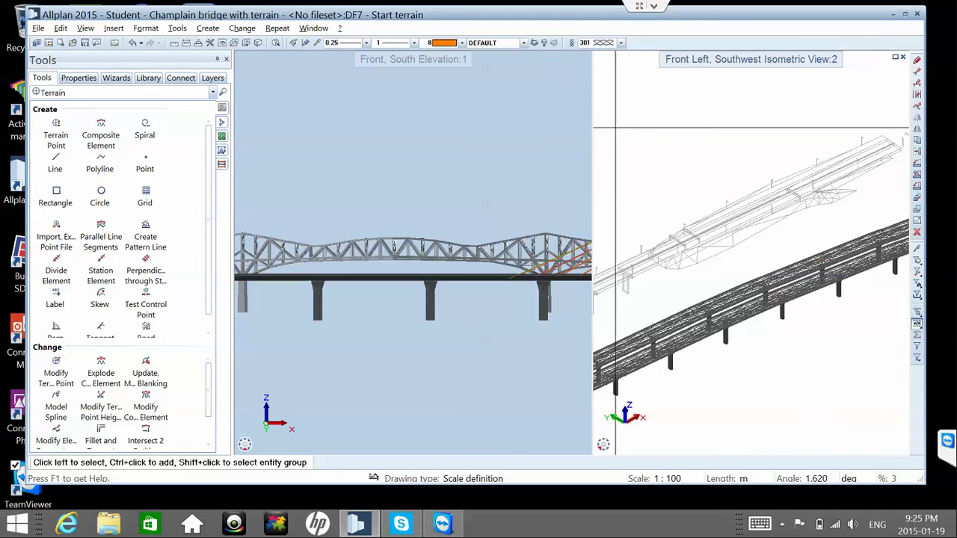
drag(616, 122, 864, 282)
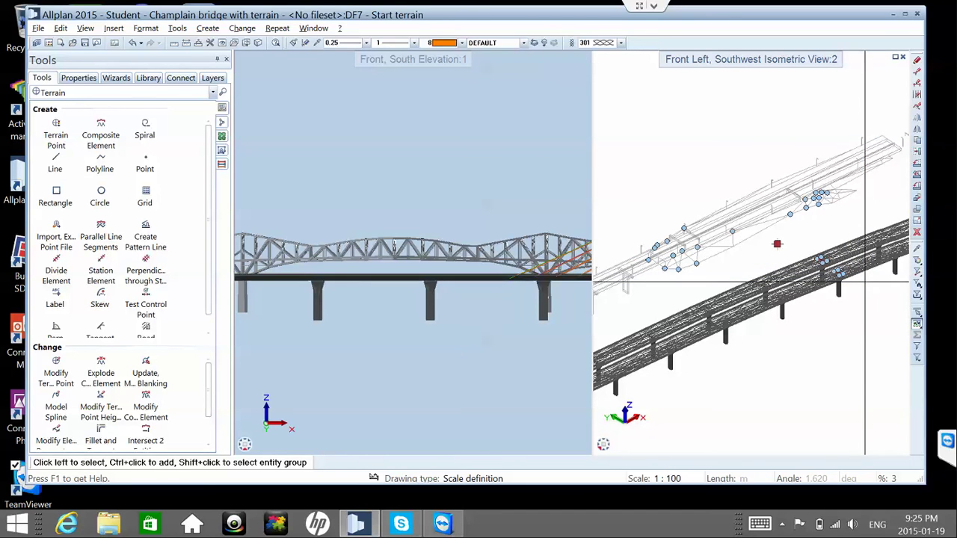
click(608, 446)
click(625, 411)
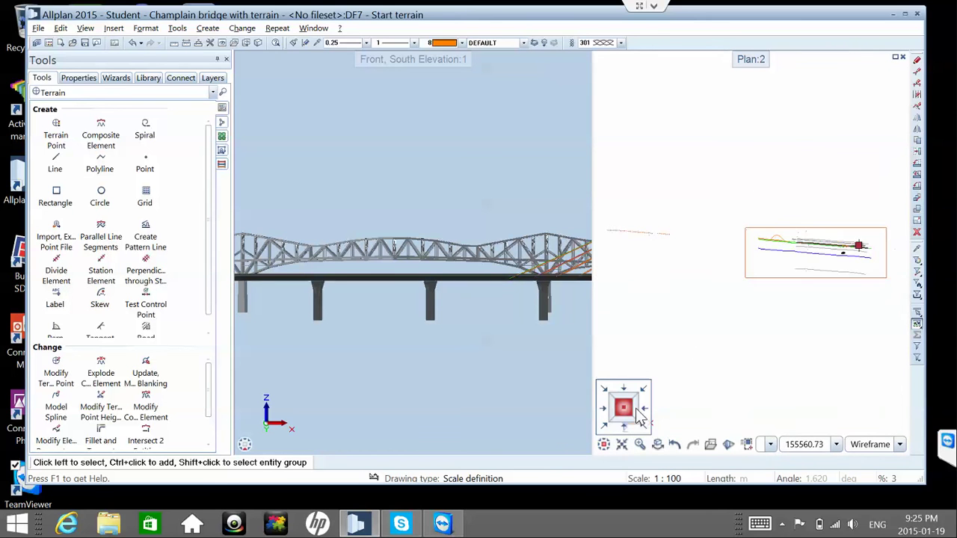
scroll(824, 259, up, 3)
scroll(795, 267, up, 4)
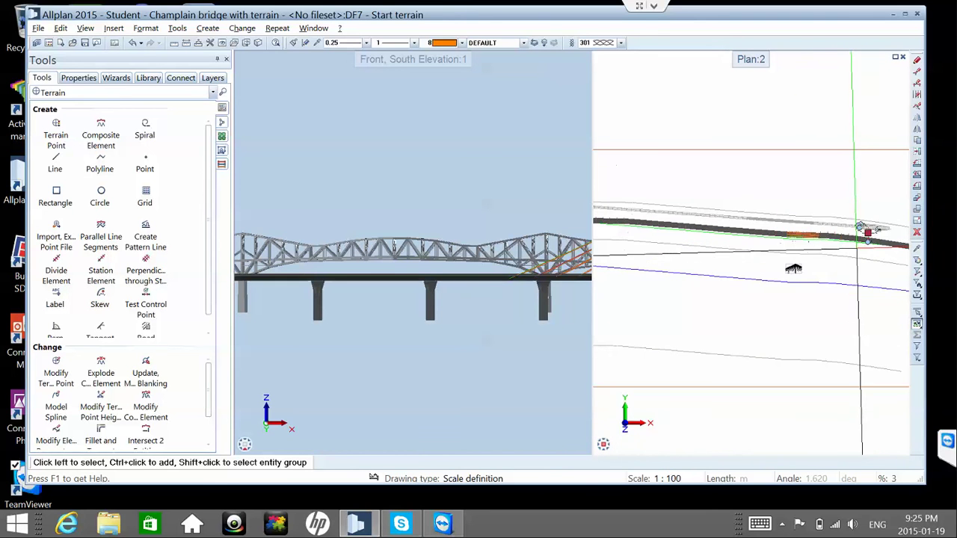
- Open the Start terrain drawing file on its own from the building structure, hiding the other drawing files
double_click(793, 269)
double_click(102, 149)
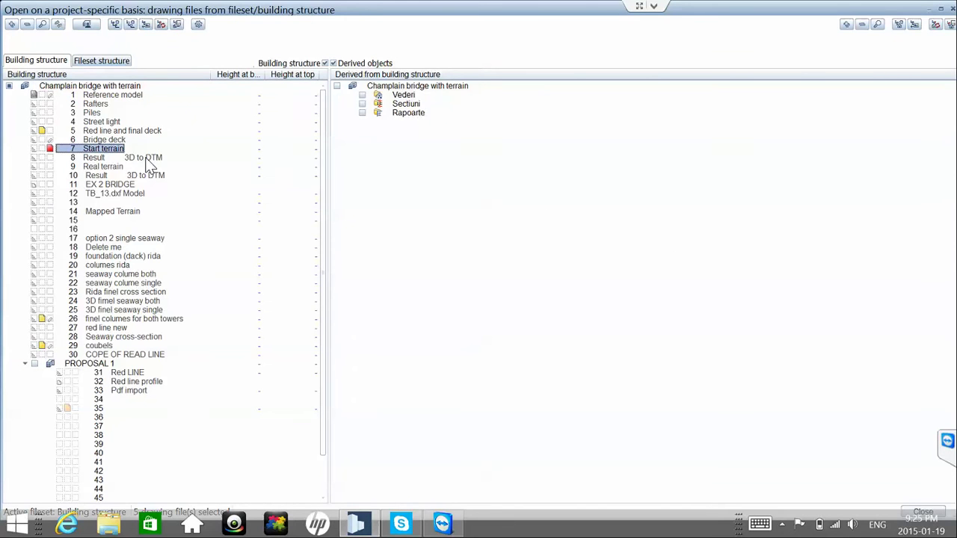
middle_drag(837, 237, 705, 237)
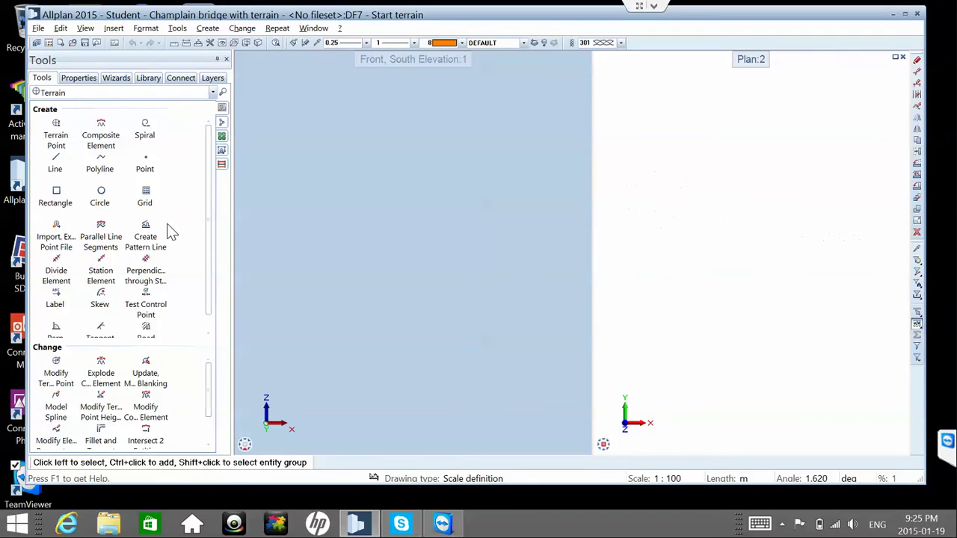
- Create a new terrain mesh with Mesh, Optimize Grid from all the terrain points in the plan view, then leave the command
click(221, 124)
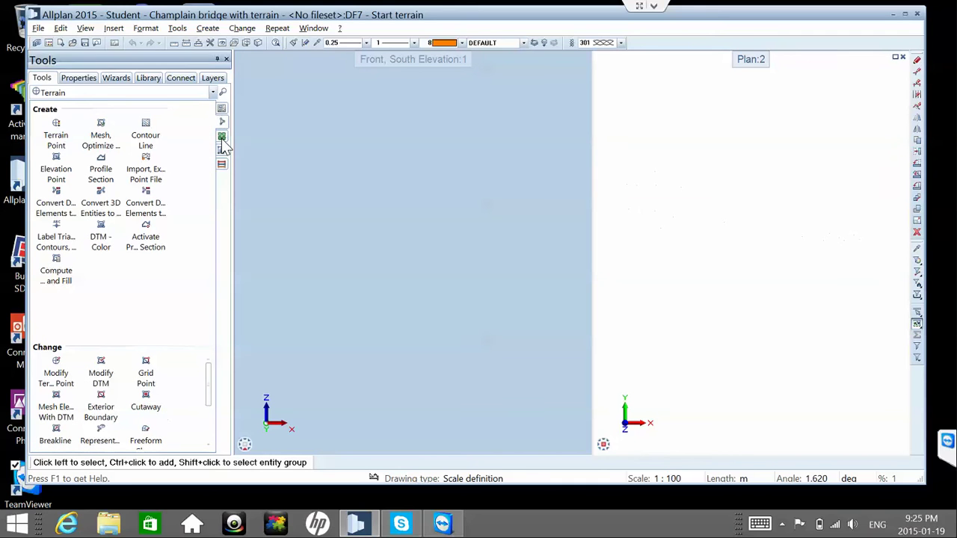
click(100, 127)
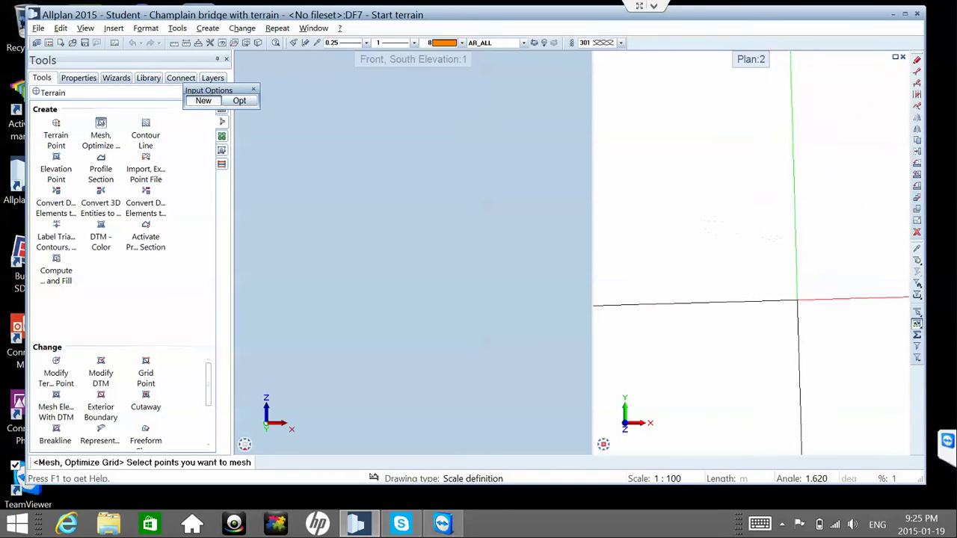
drag(797, 300, 661, 174)
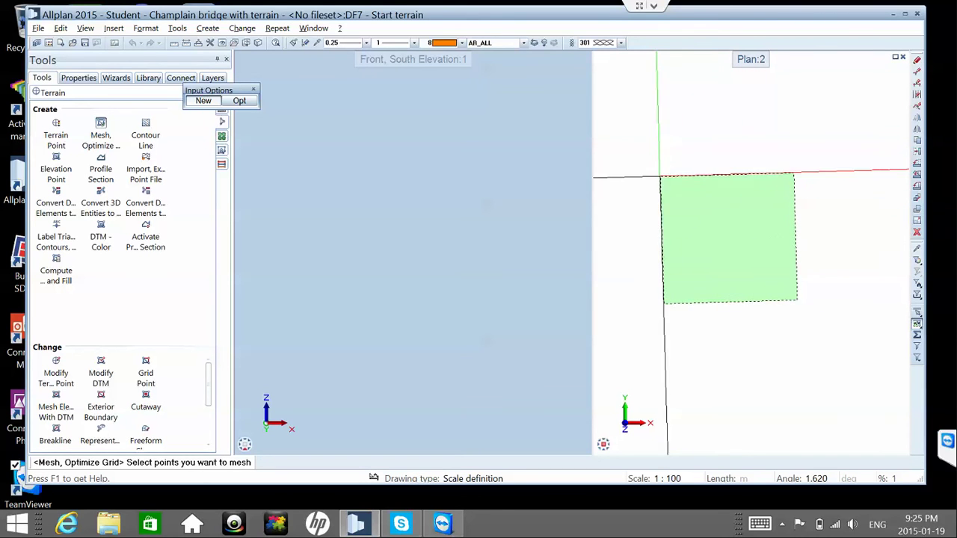
key(Escape)
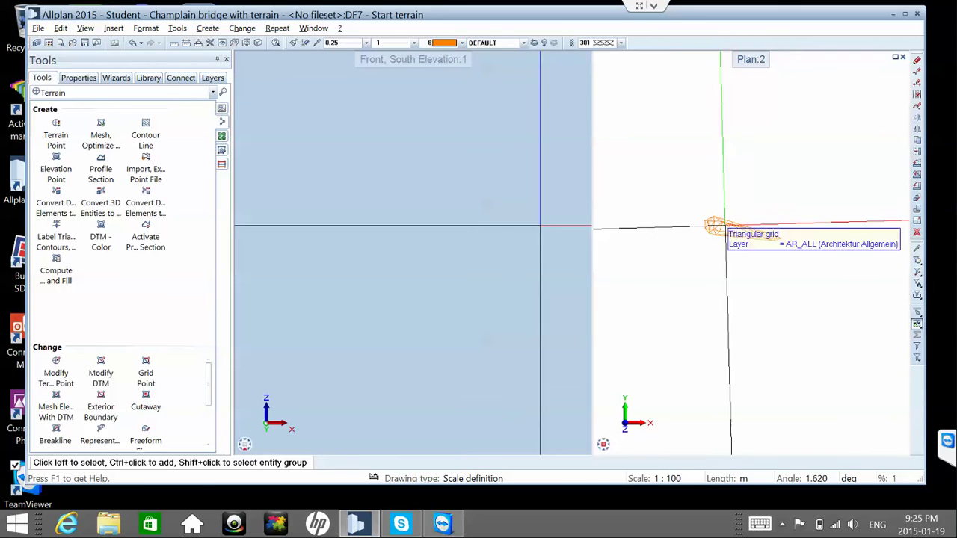
- Examine the meshed terrain's shape in the front elevation, then orbit that viewport to inspect its surface in 3D from several angles
click(452, 232)
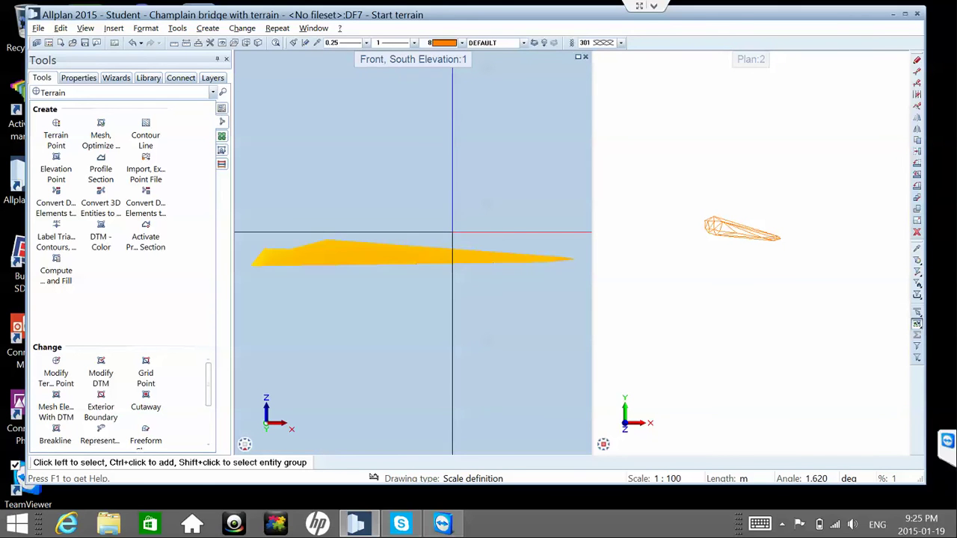
scroll(334, 256, up, 5)
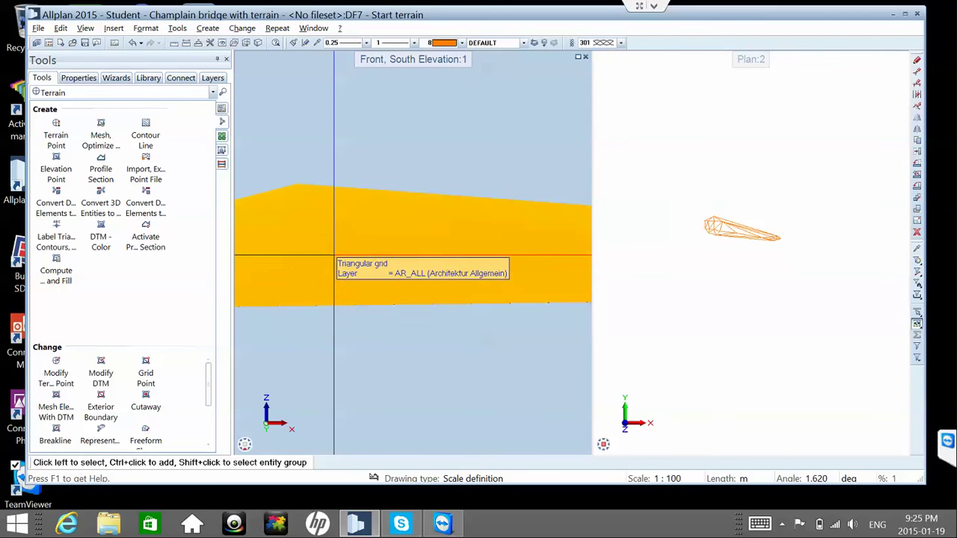
scroll(690, 299, up, 2)
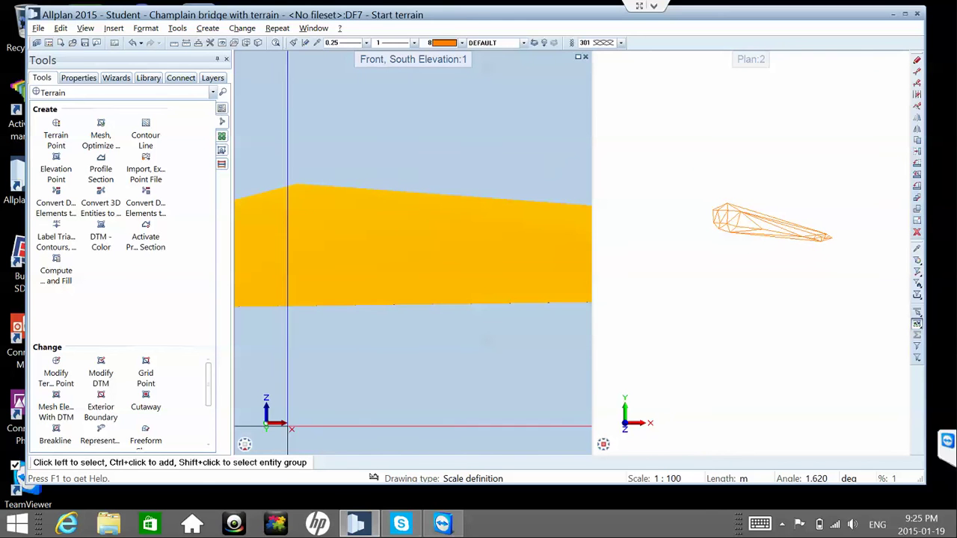
mouse_move(266, 446)
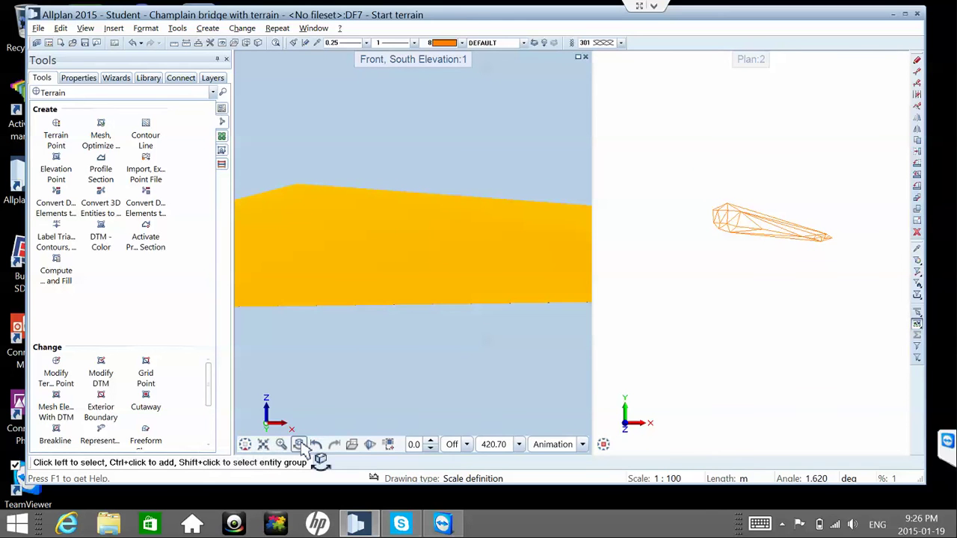
click(300, 444)
drag(470, 316, 181, 310)
scroll(396, 288, up, 5)
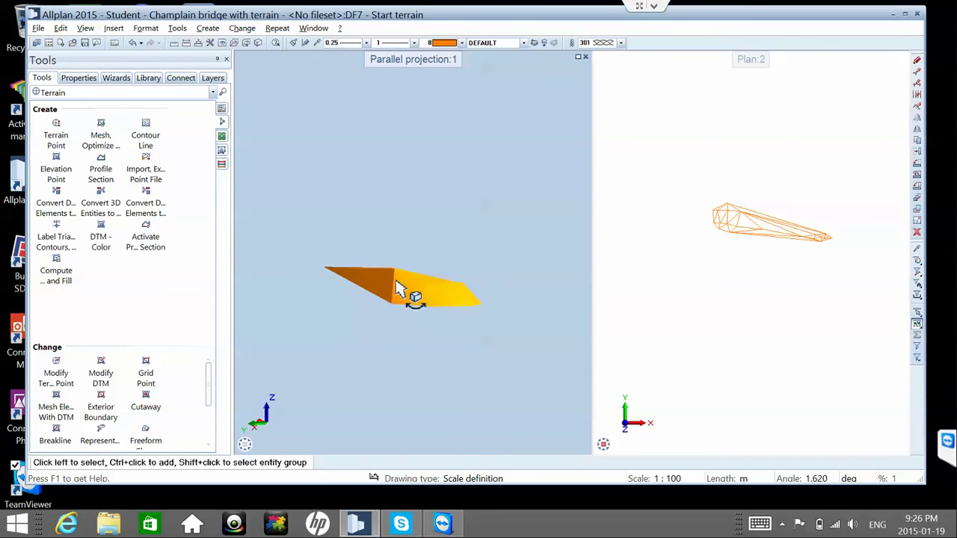
drag(361, 293, 510, 207)
scroll(505, 219, down, 3)
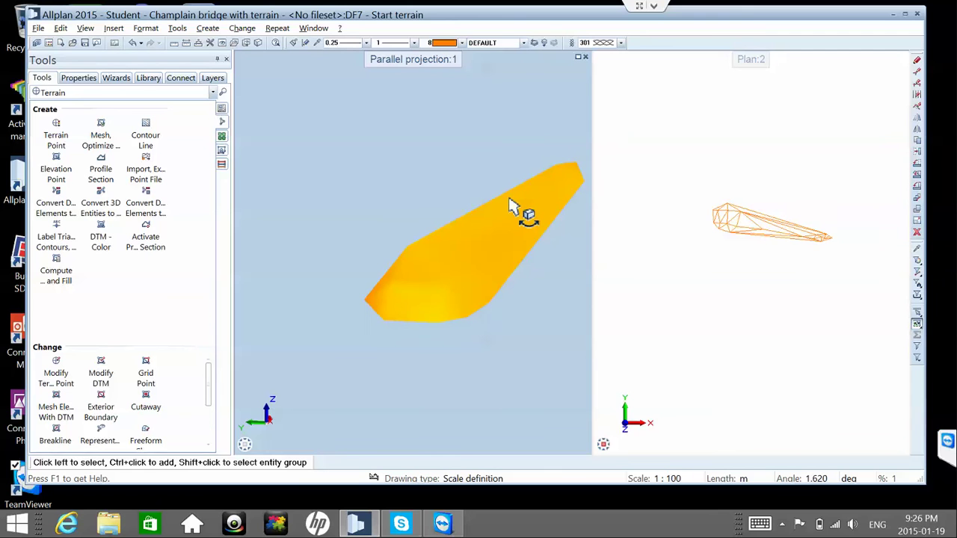
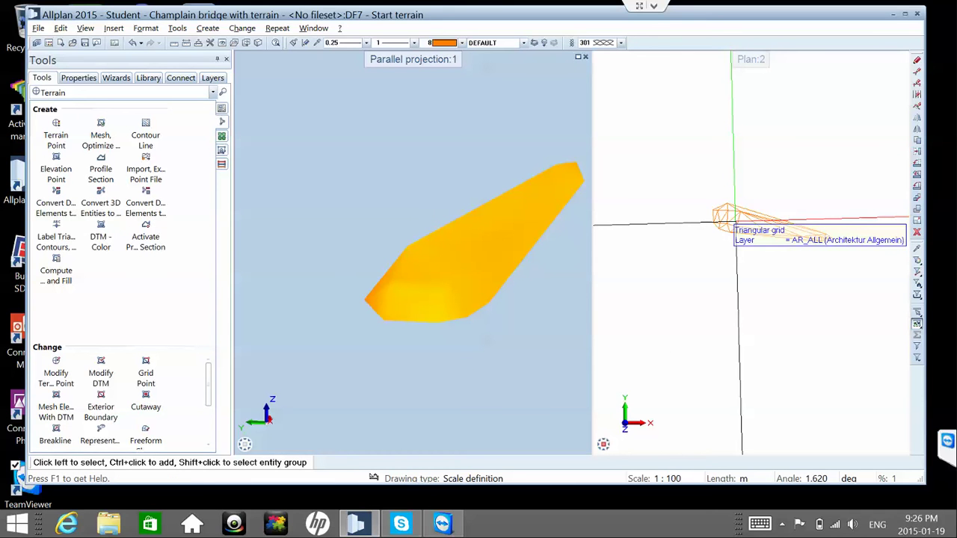
click(57, 192)
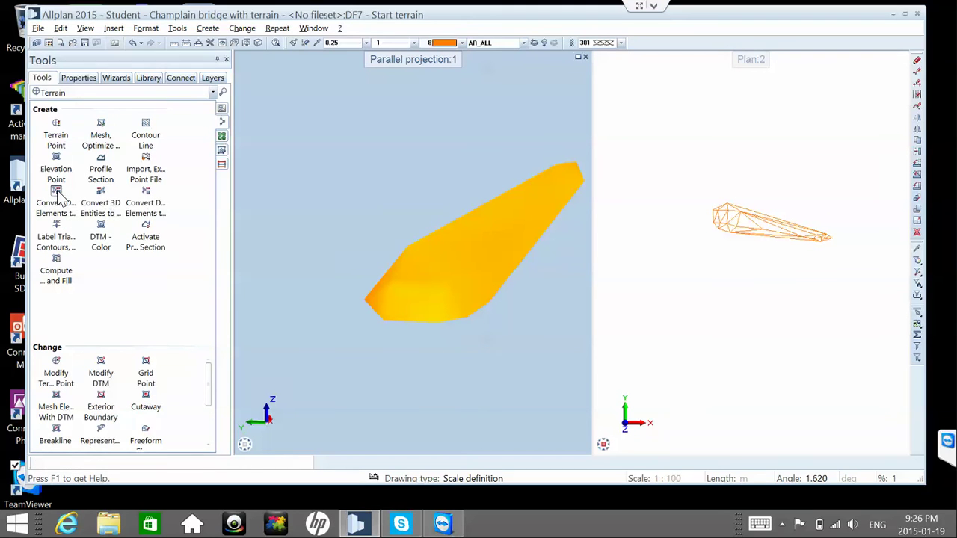
click(722, 209)
scroll(162, 147, up, 1)
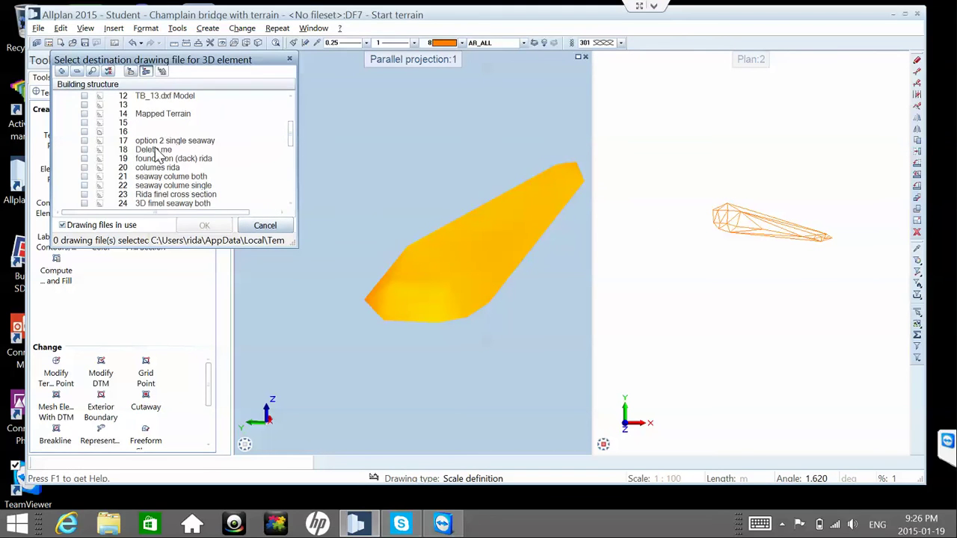
scroll(149, 143, up, 4)
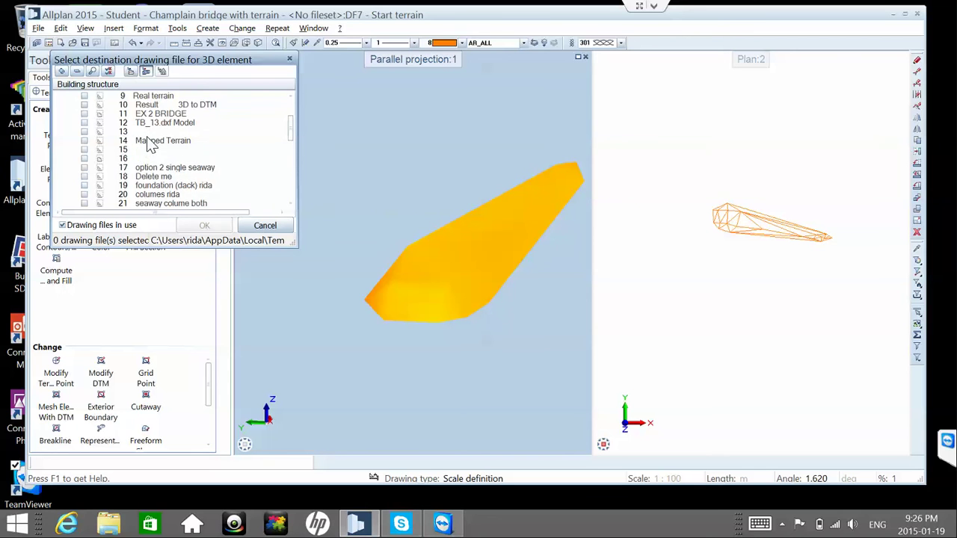
scroll(149, 144, down, 2)
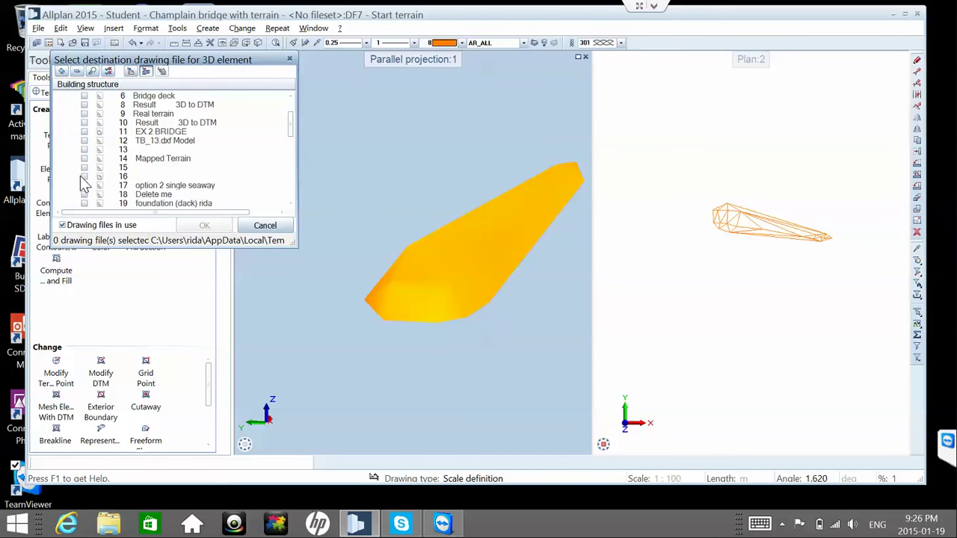
key(Escape)
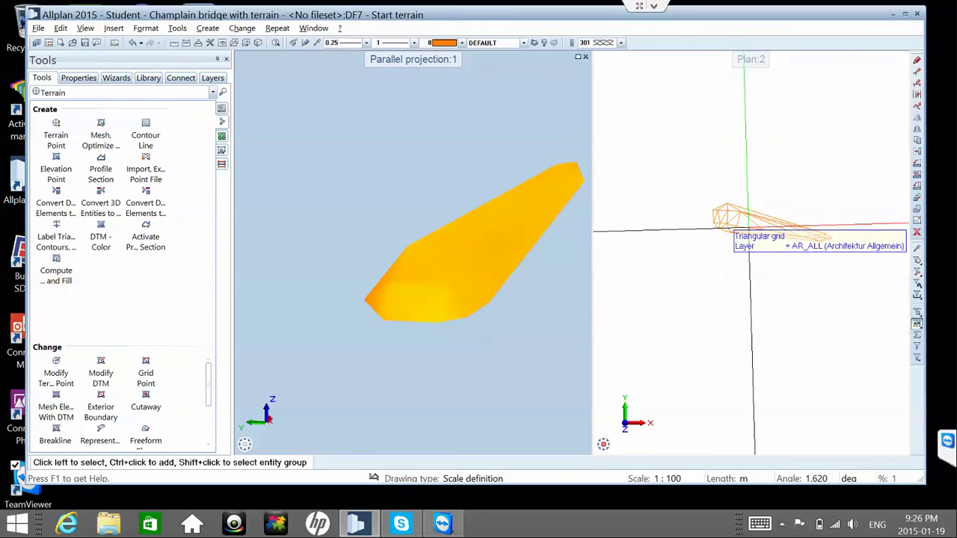
- Examine the terrain mesh's triangulation in the plan view and its surface from different angles in the parallel projection
click(748, 228)
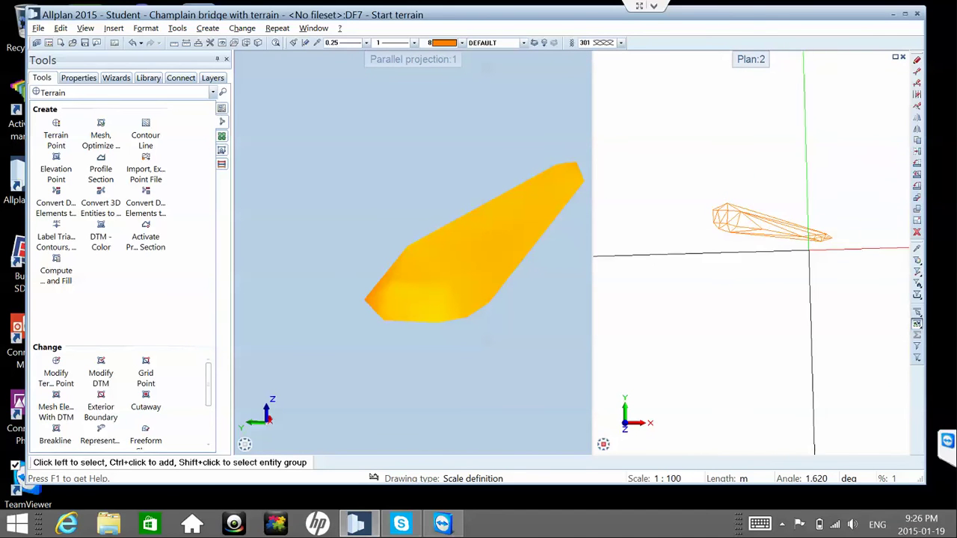
mouse_move(856, 257)
mouse_down()
mouse_move(766, 174)
mouse_move(757, 179)
mouse_move(759, 162)
mouse_up()
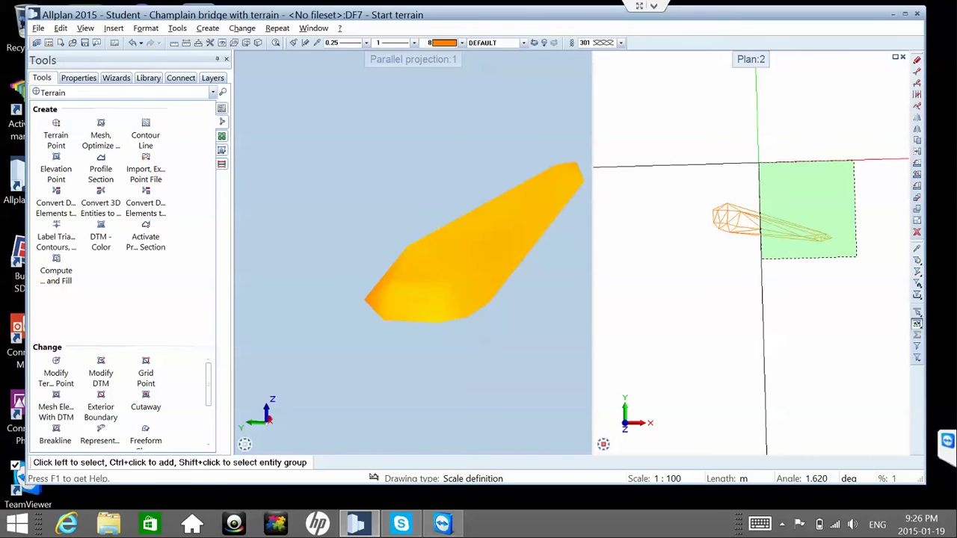
drag(760, 161, 757, 162)
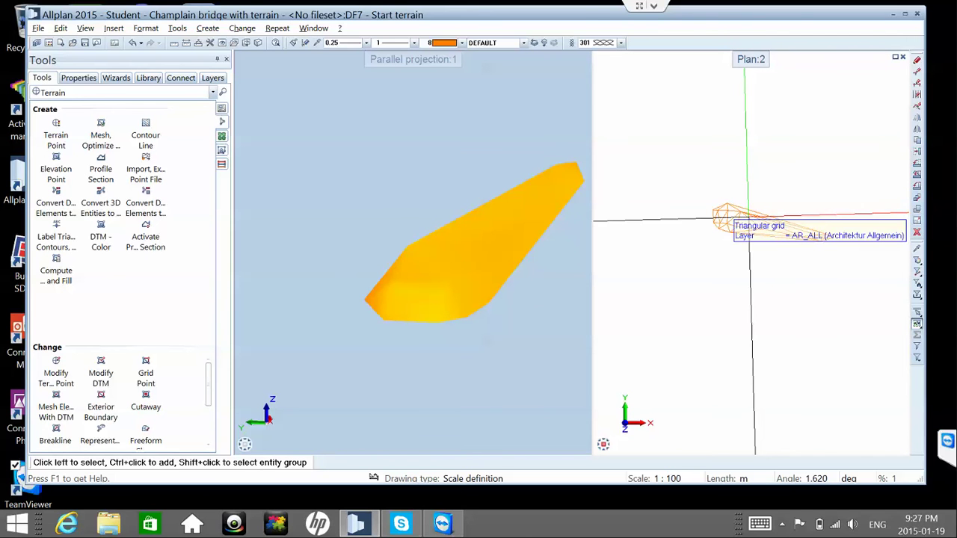
scroll(749, 222, up, 7)
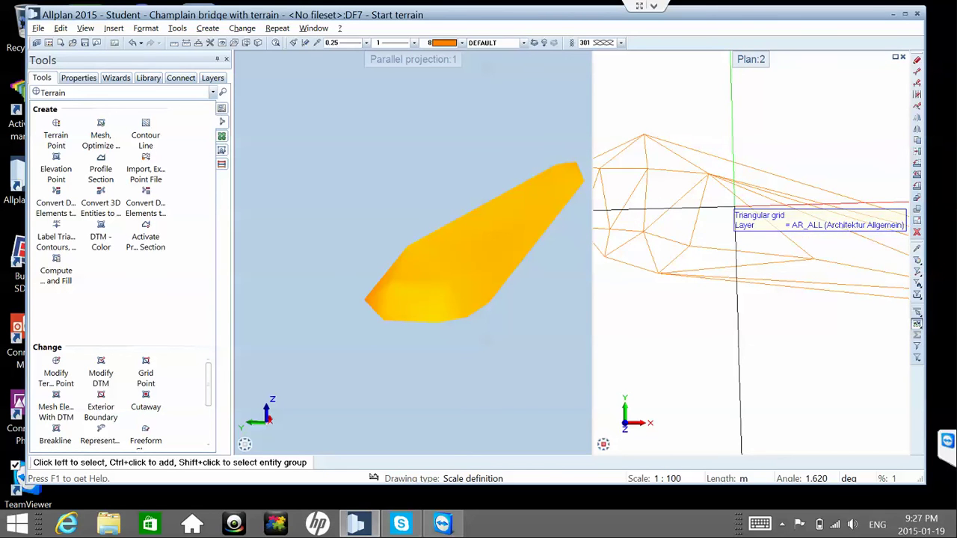
scroll(735, 210, down, 5)
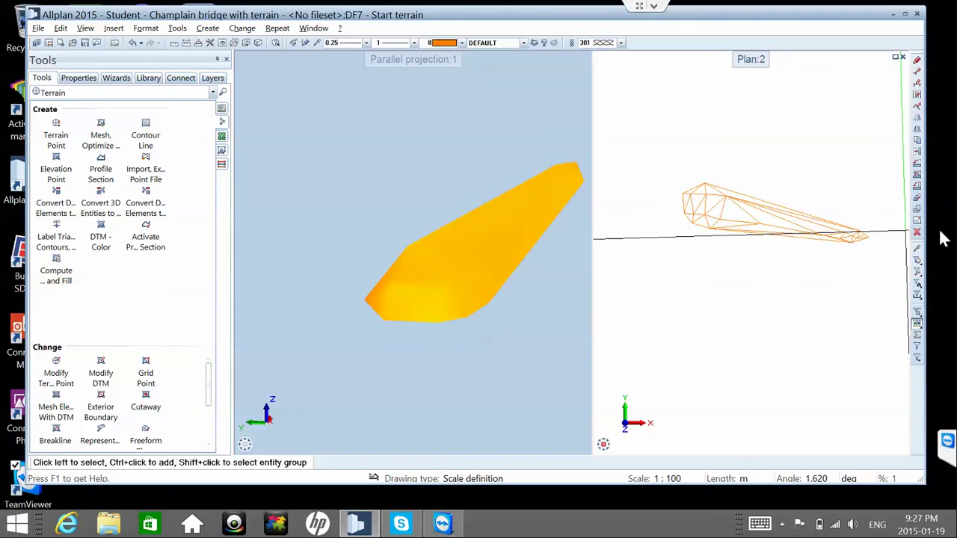
click(915, 232)
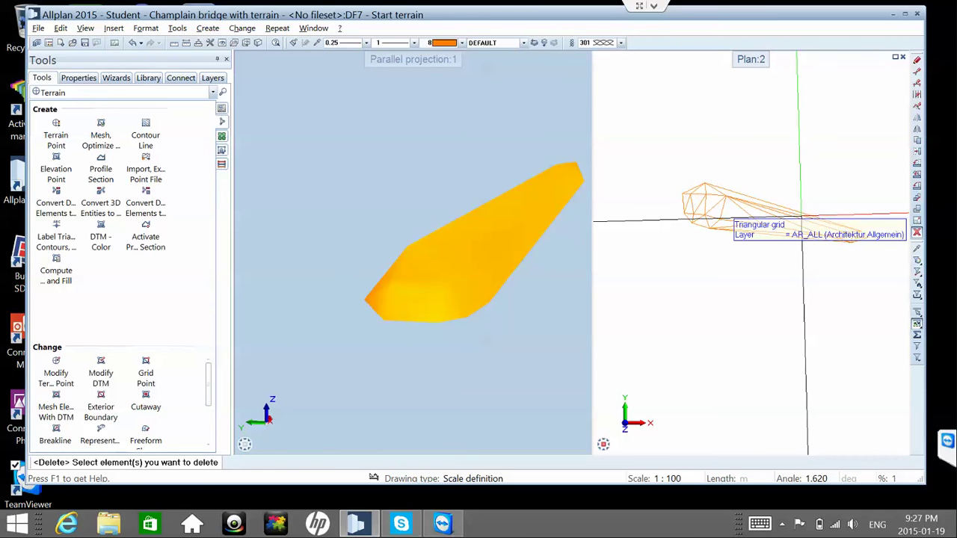
key(Escape)
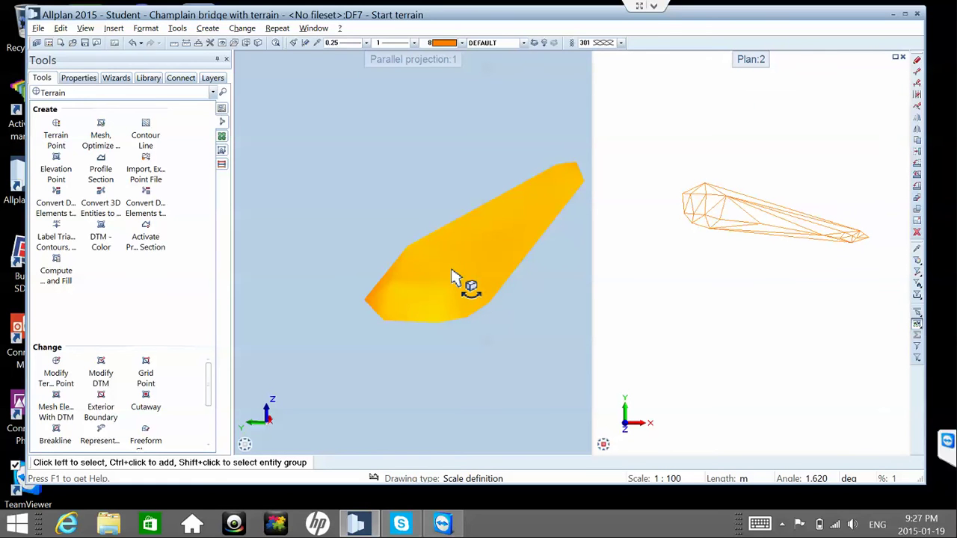
scroll(453, 276, up, 1)
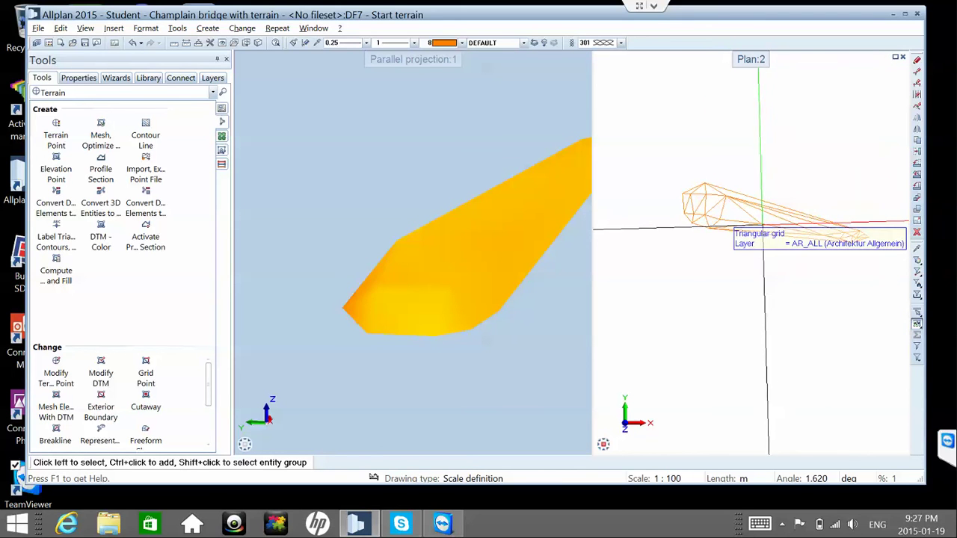
scroll(472, 254, down, 4)
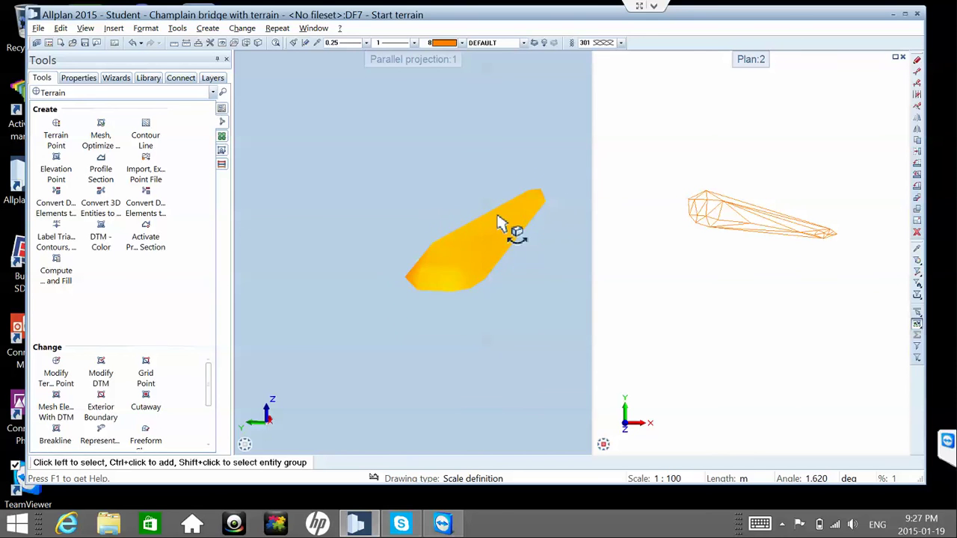
middle_drag(523, 278, 518, 247)
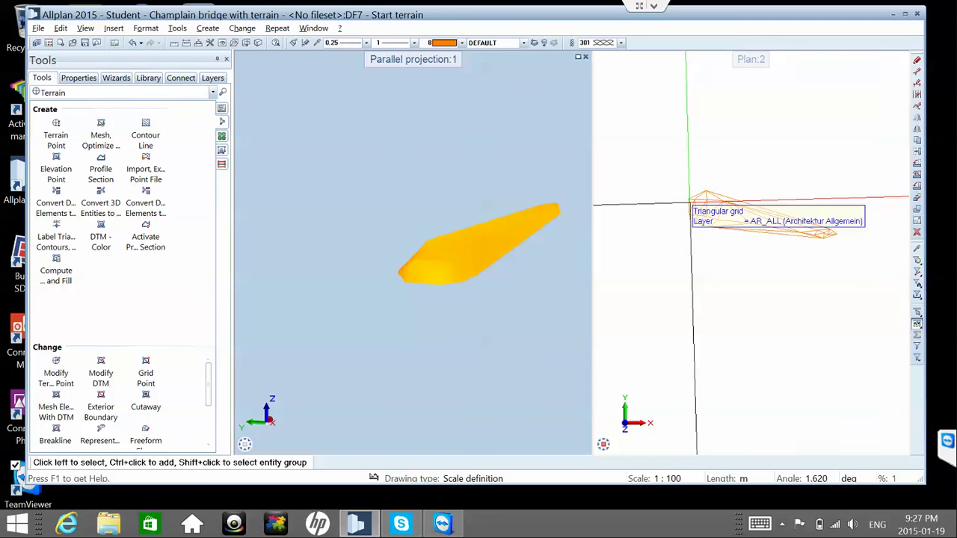
scroll(520, 246, up, 3)
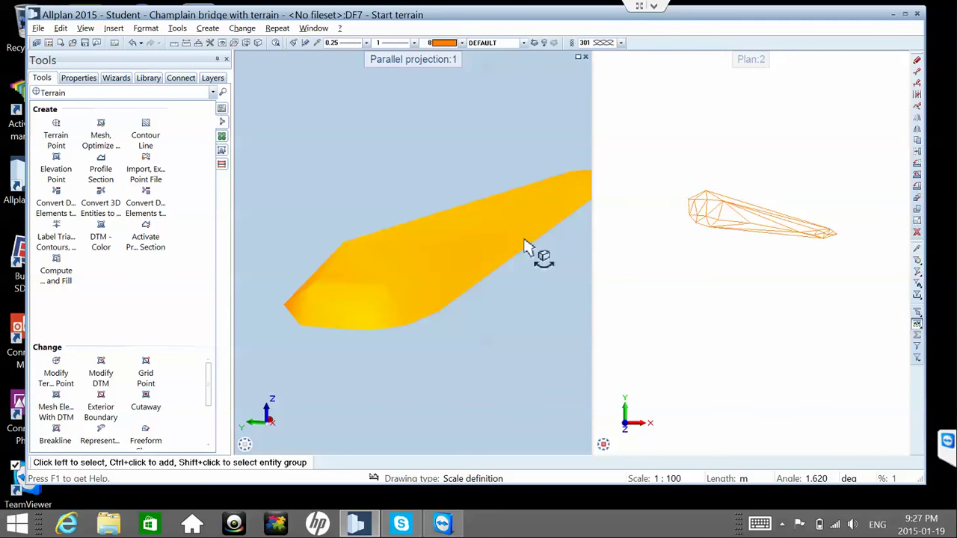
drag(401, 278, 401, 279)
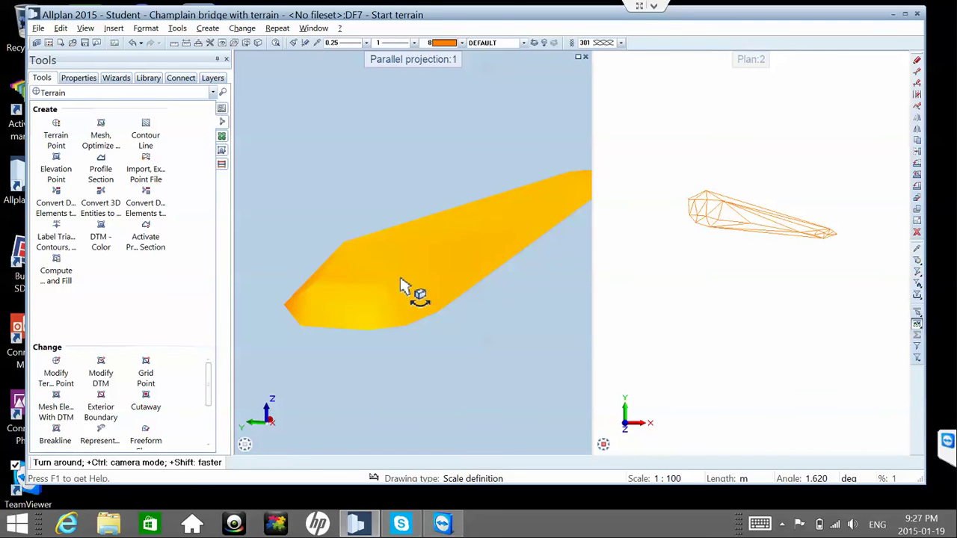
middle_drag(411, 292, 480, 149)
drag(479, 149, 465, 147)
click(465, 147)
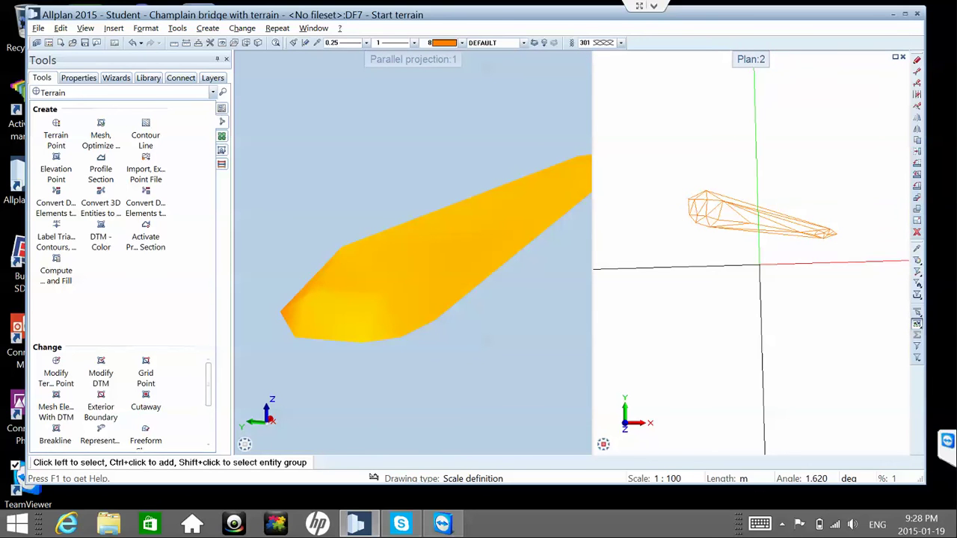
- Open the empty drawing file 43 under PROPOSAL 1 on its own from the building structure
double_click(751, 280)
key(ctrl+o)
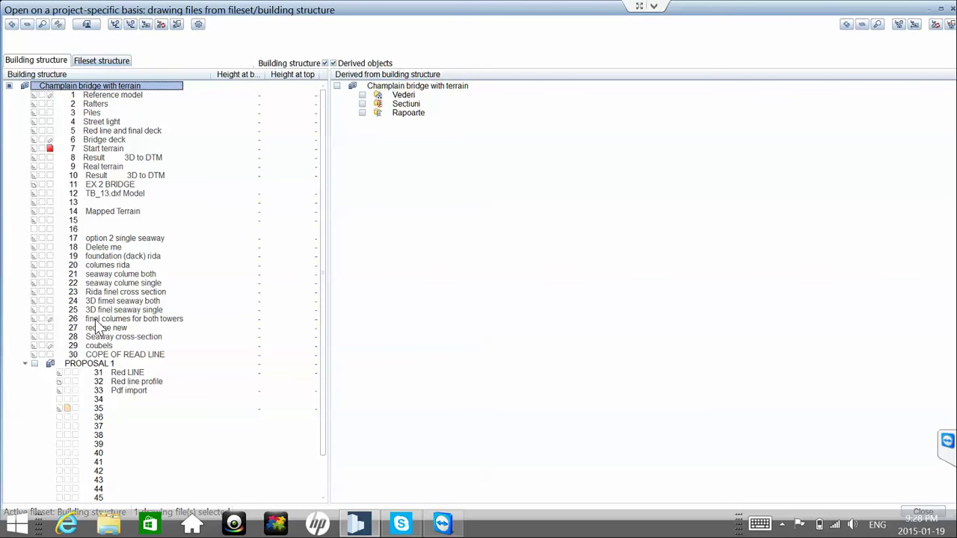
double_click(99, 480)
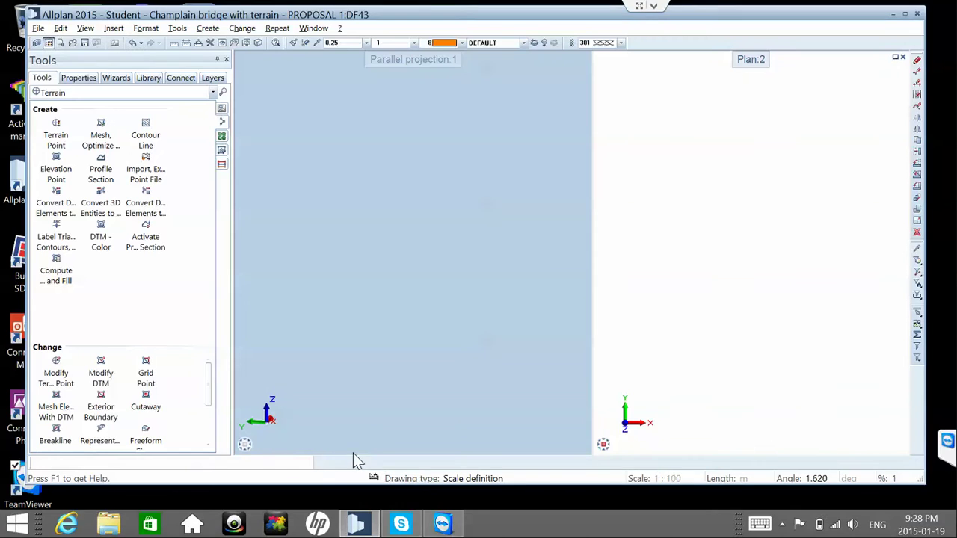
- Place a circle's centre and radius of about 0.7 m in the plan view using the Basic module's Circle tool
click(133, 93)
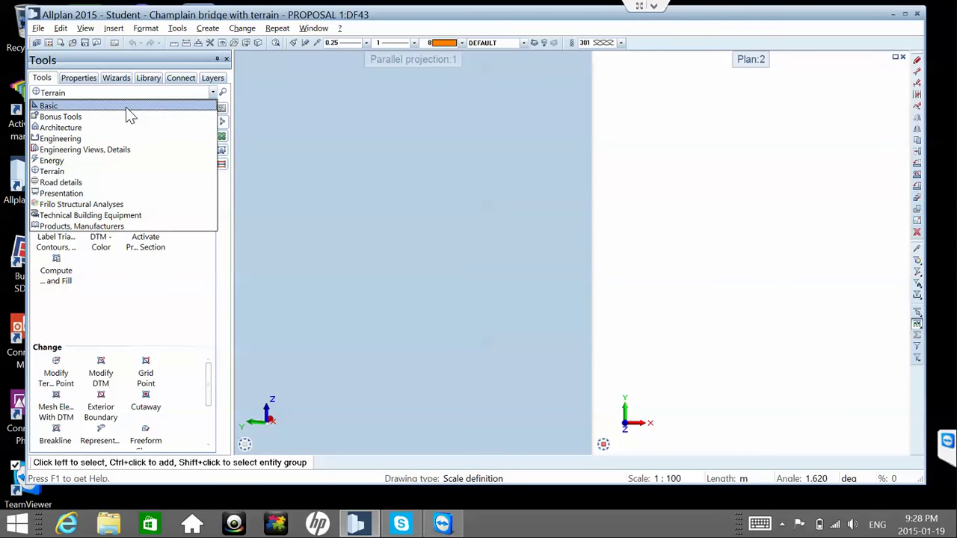
click(126, 107)
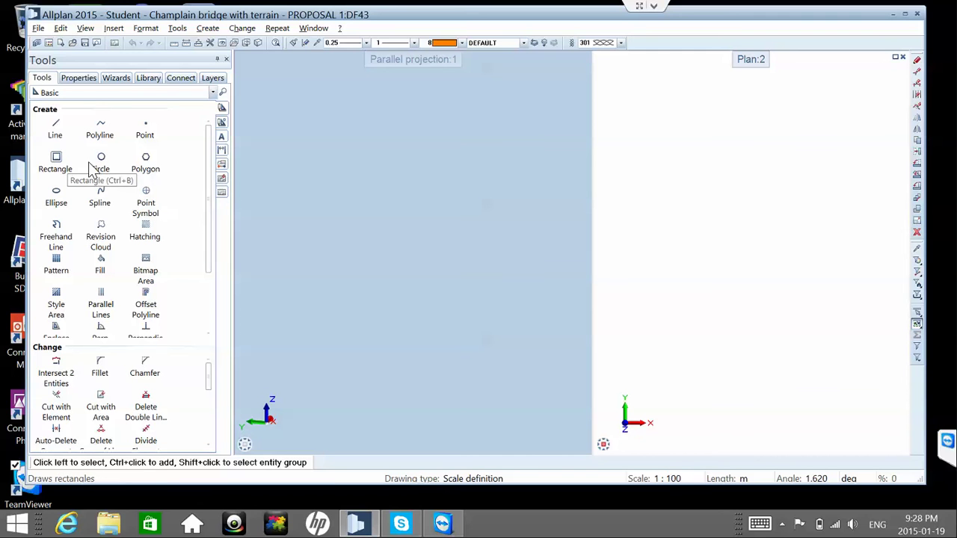
click(100, 158)
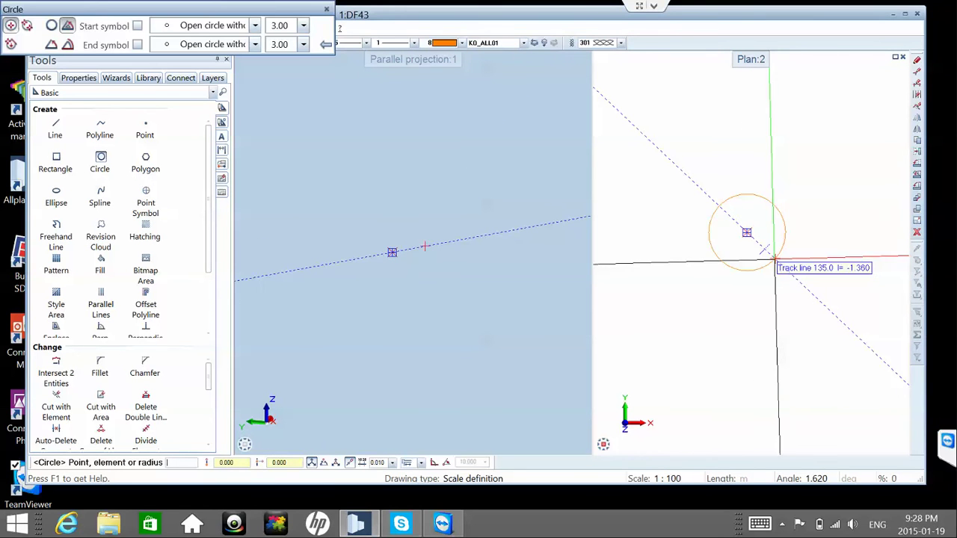
click(761, 244)
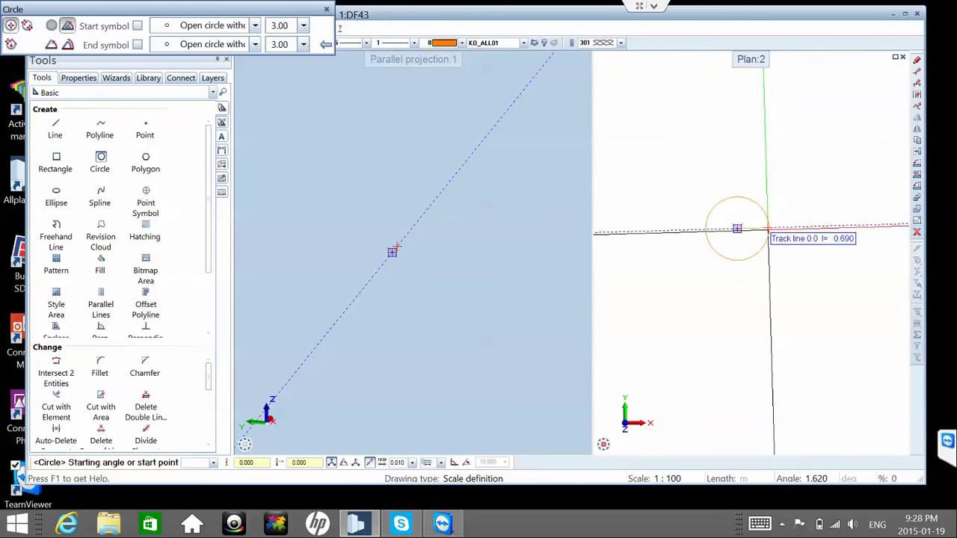
scroll(768, 228, up, 1)
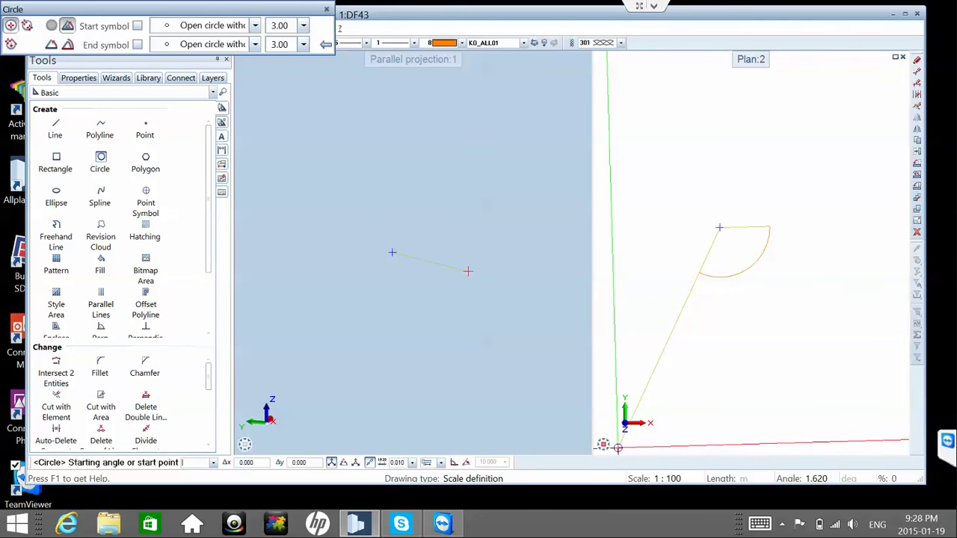
- Set the system angle to 0 while the Circle command is waiting for its starting angle
click(828, 449)
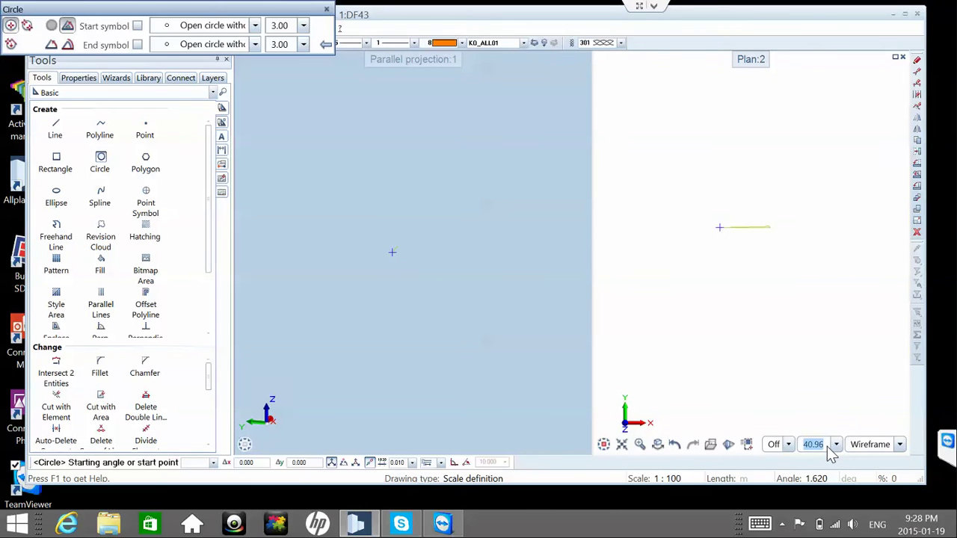
click(836, 446)
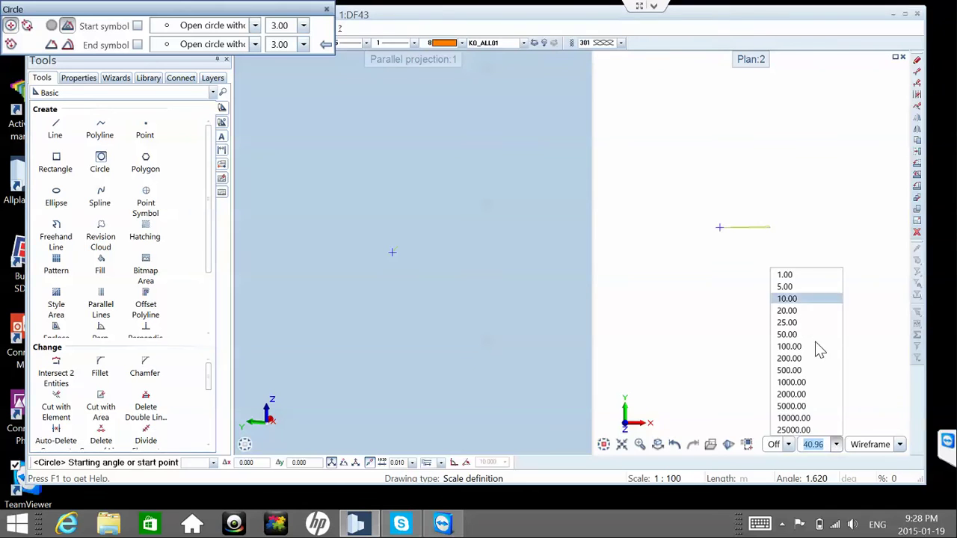
click(819, 482)
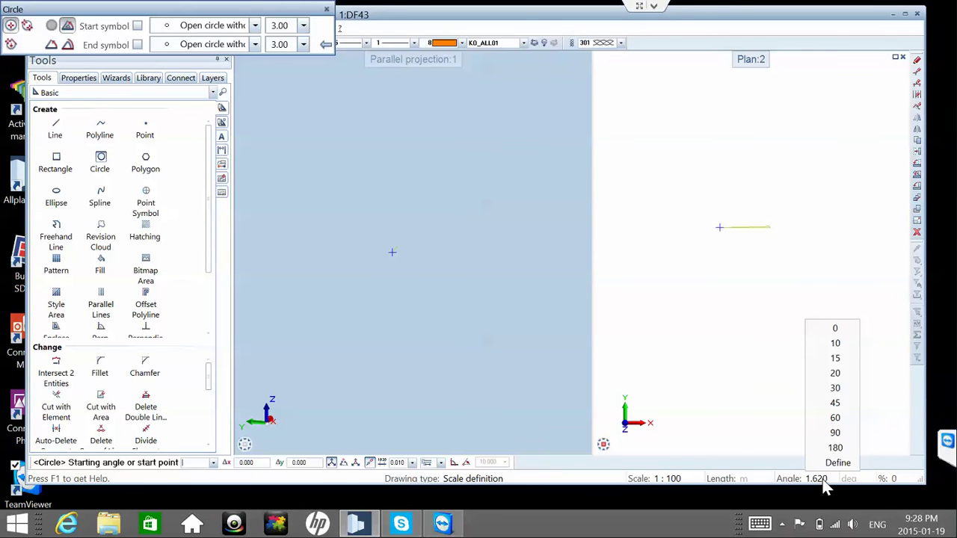
click(835, 329)
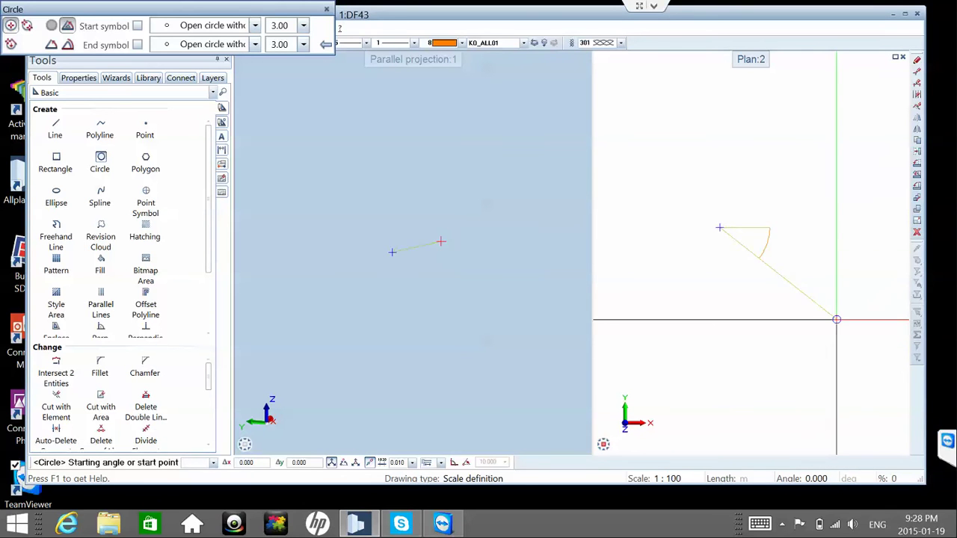
- Finish the circle as a lower half-circle arc from its right end to its left end, and leave the command
click(771, 224)
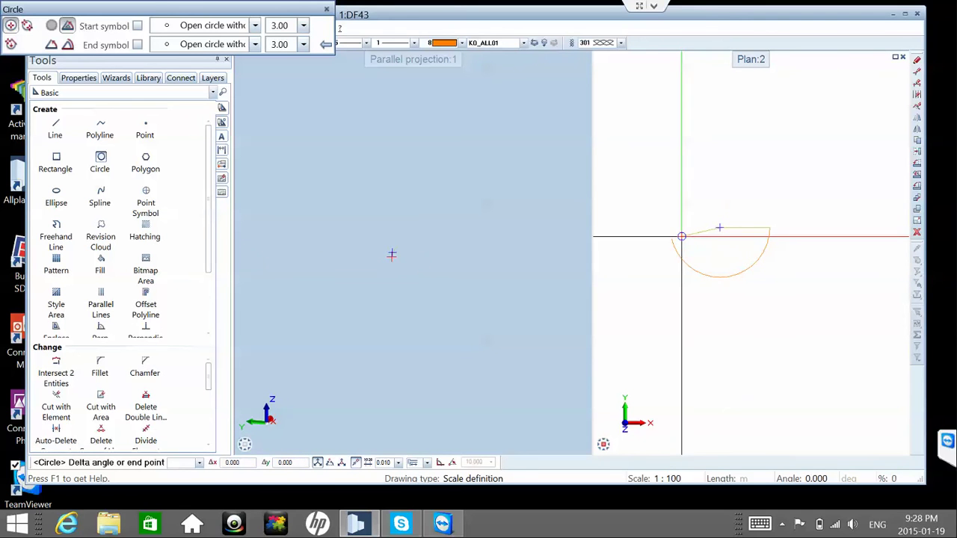
click(662, 222)
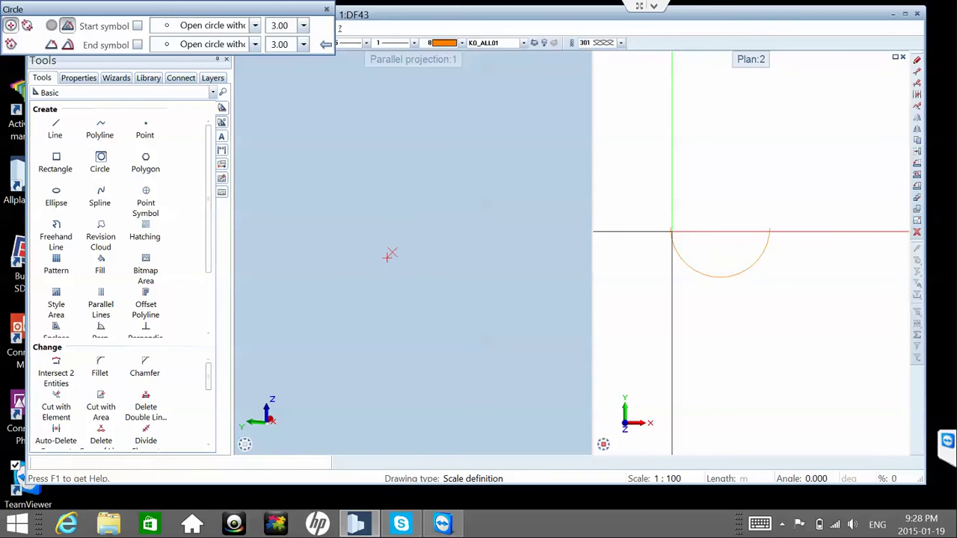
key(Escape)
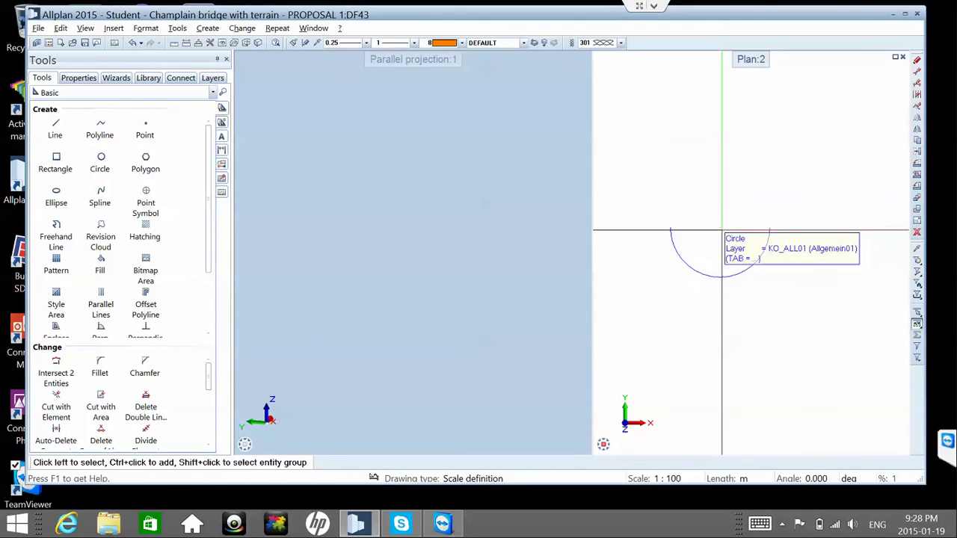
- Close the half circle with a straight horizontal line between the arc's two ends
click(56, 127)
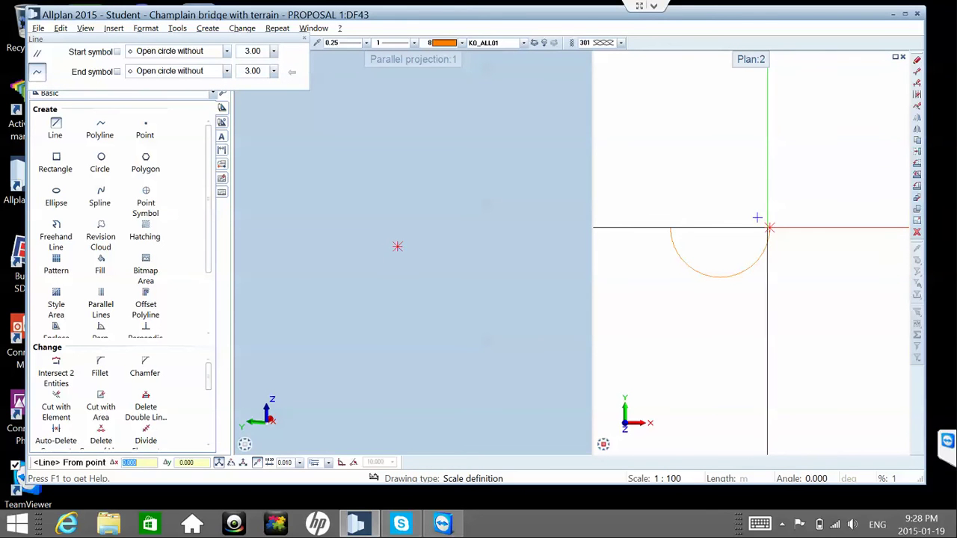
click(397, 245)
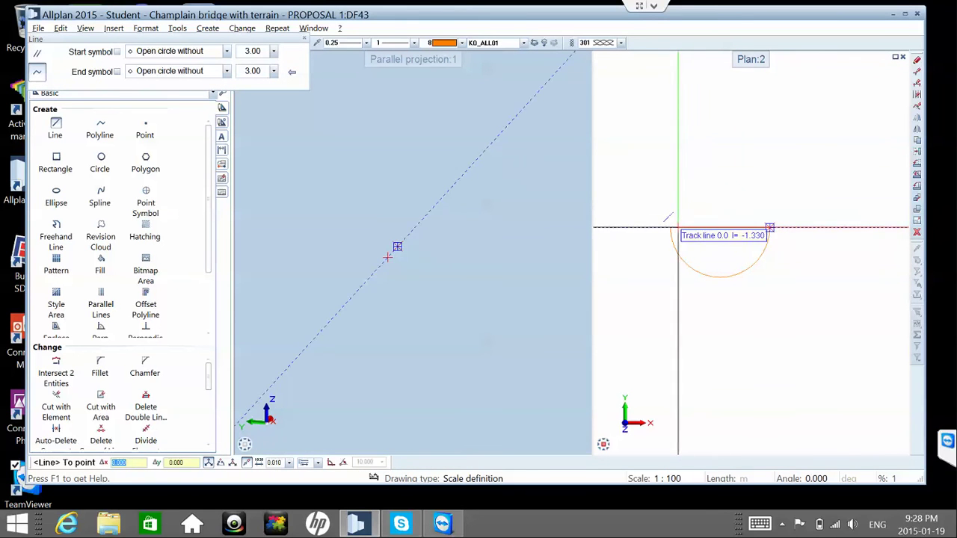
key(Escape)
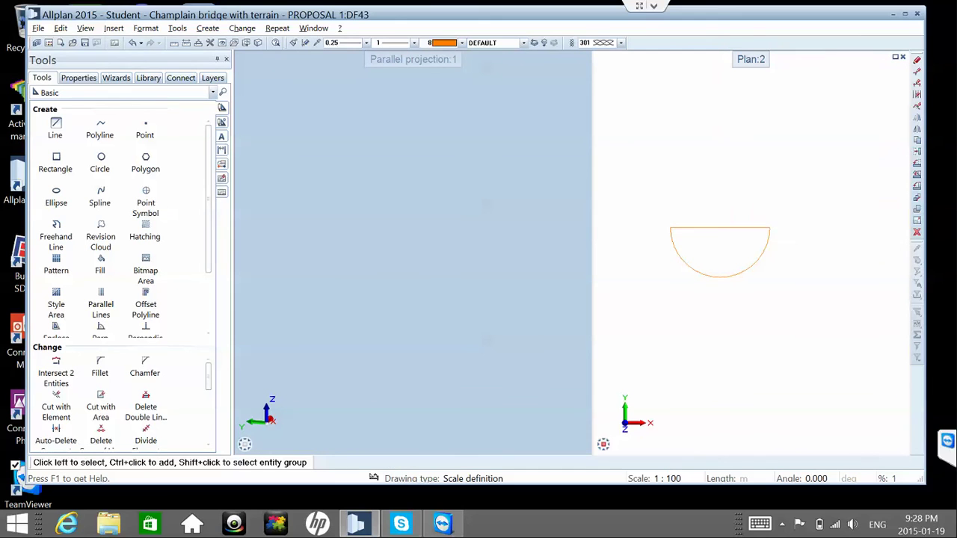
- Copy the closed half circle straight down to just below the original, using its straight edge's midpoint as the base point
key(c)
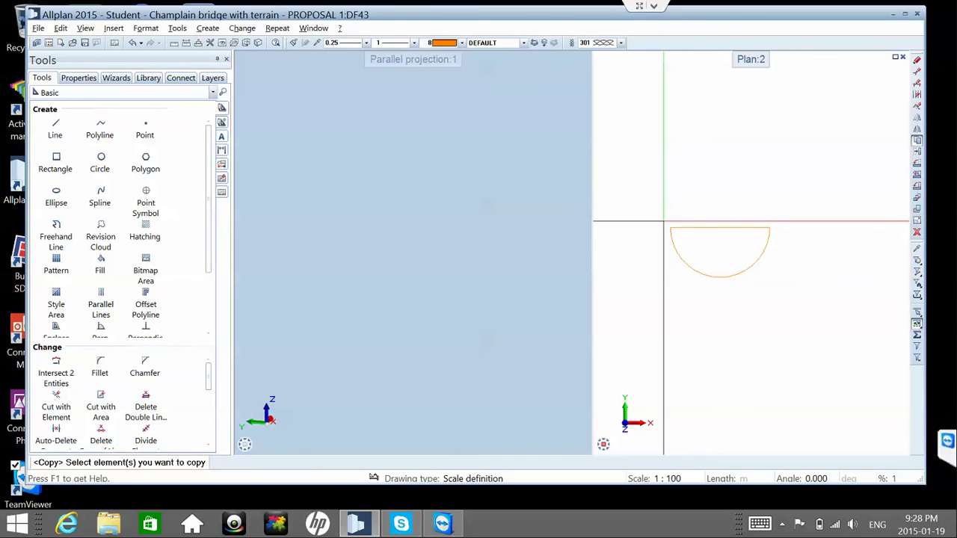
drag(658, 215, 783, 286)
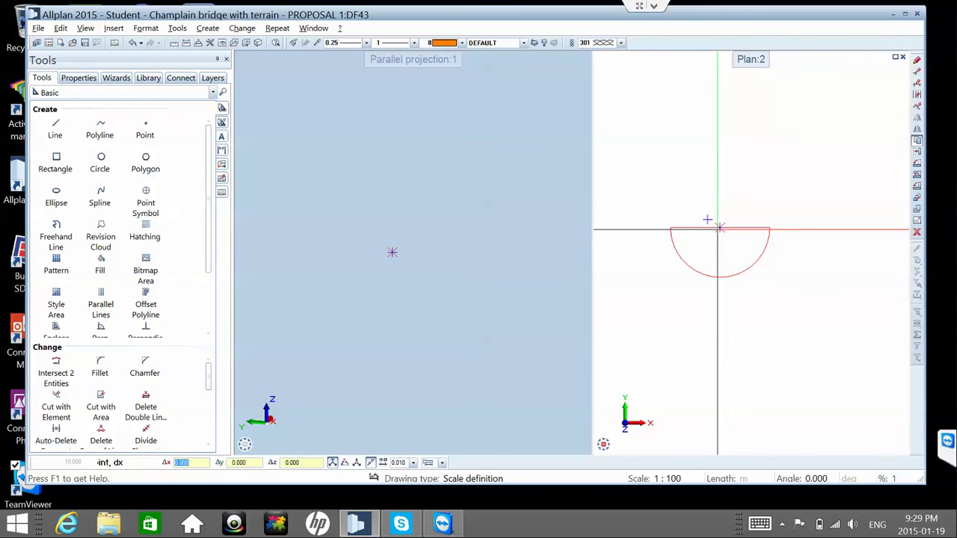
click(718, 227)
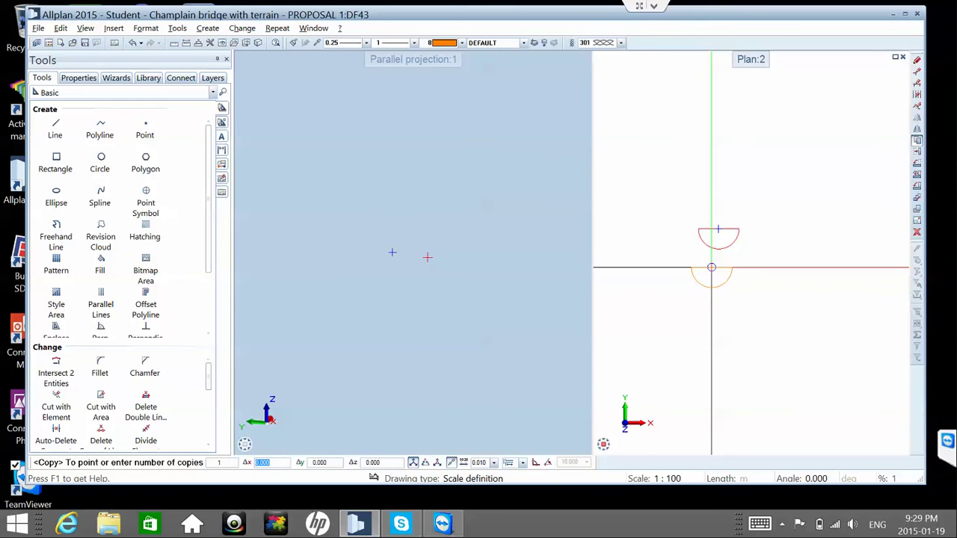
click(718, 274)
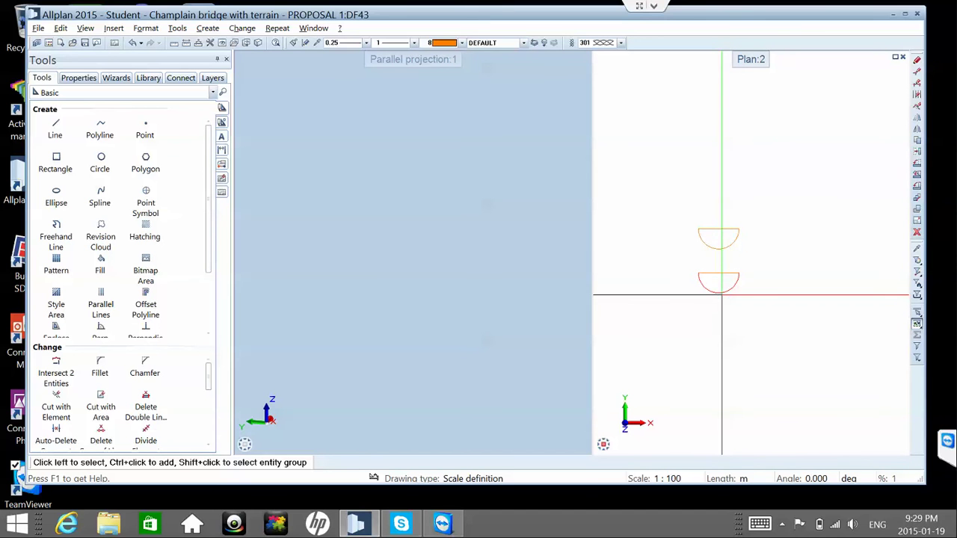
- Enlarge the copied half circle's arc to roughly three times its radius about the same centre by offsetting its lowest point downwards
click(719, 293)
click(719, 293)
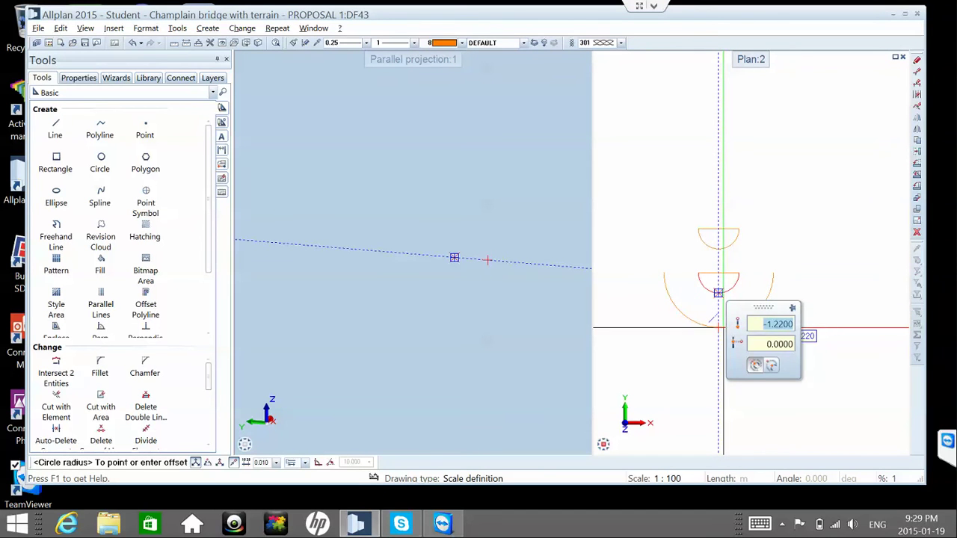
click(721, 331)
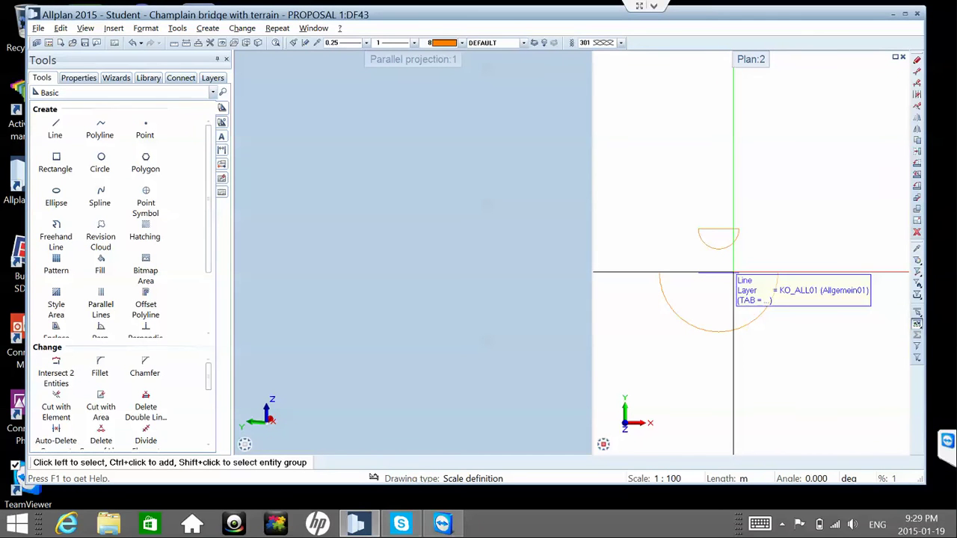
click(737, 273)
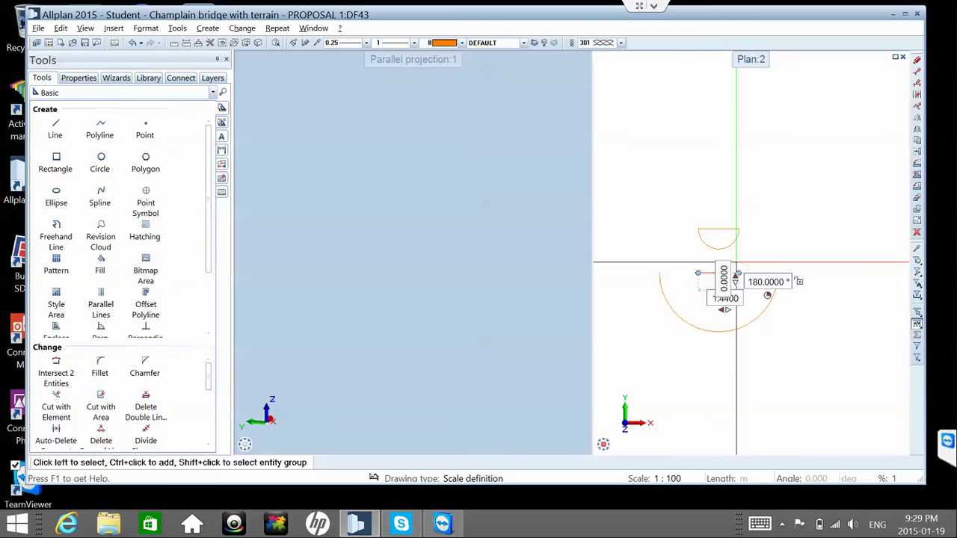
click(737, 276)
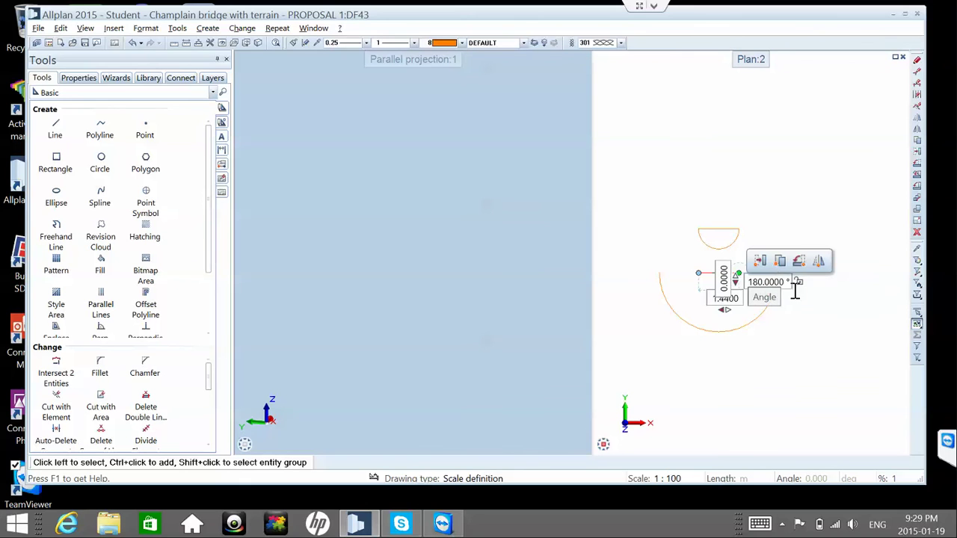
key(Escape)
- Delete the short straight line left over inside the enlarged arc
scroll(800, 300, up, 2)
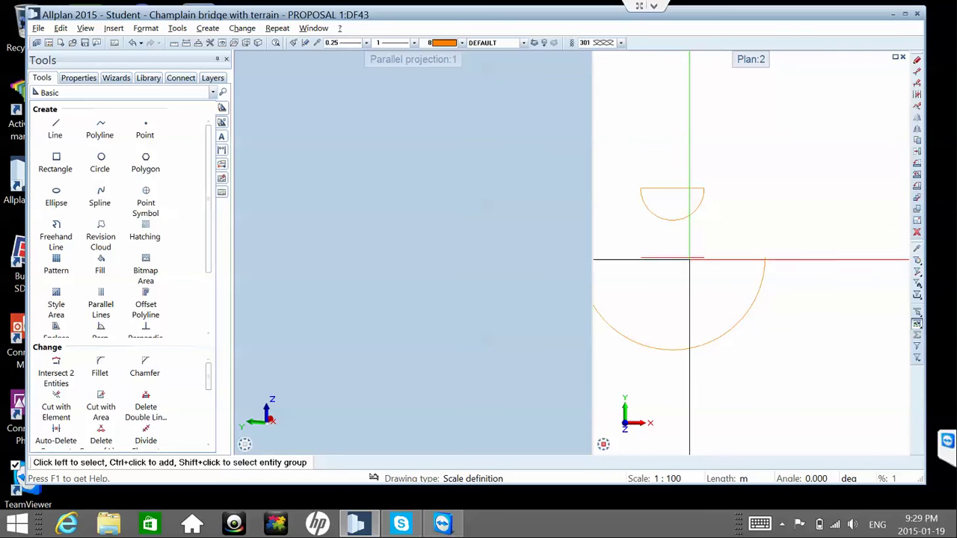
click(689, 259)
key(Delete)
- Close the enlarged arc with a straight horizontal line from its right end to its left end
key(l)
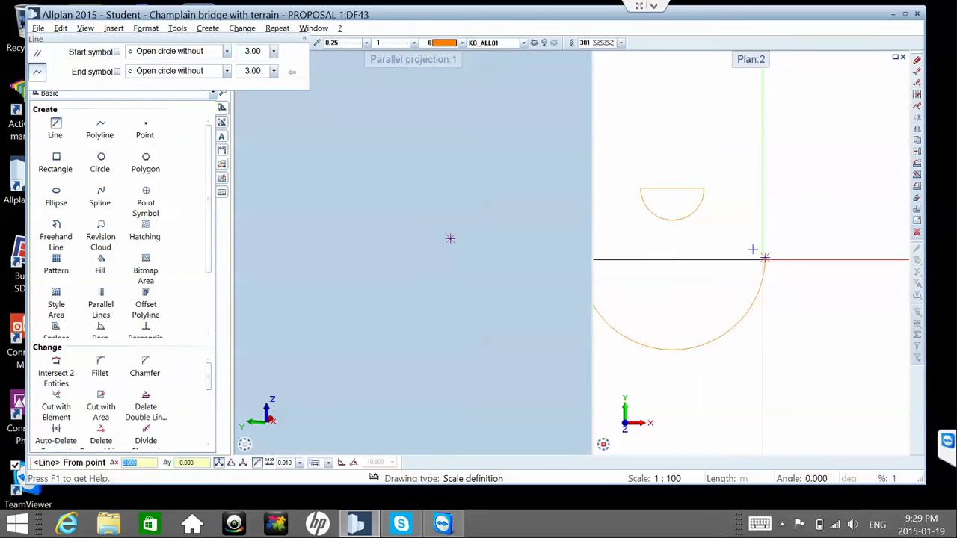
click(752, 249)
scroll(763, 257, down, 2)
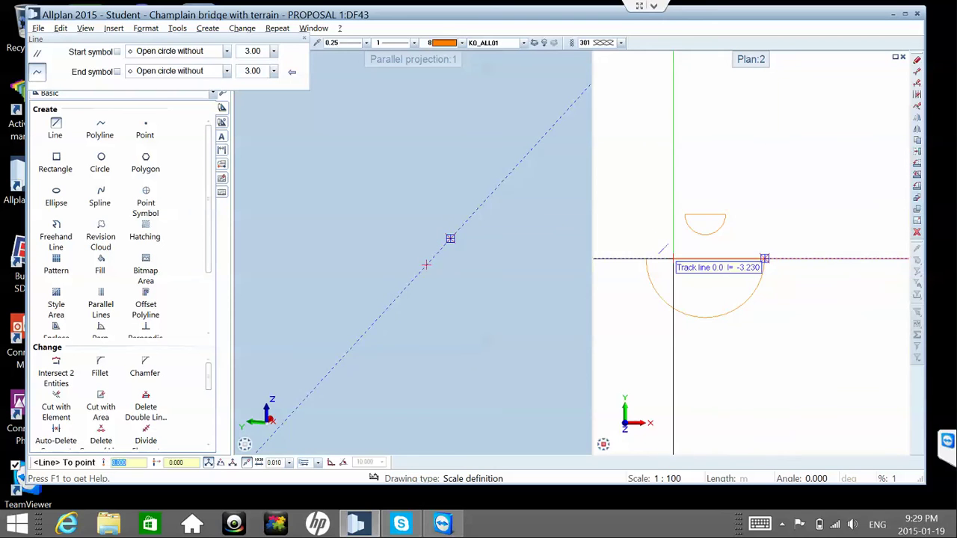
click(647, 259)
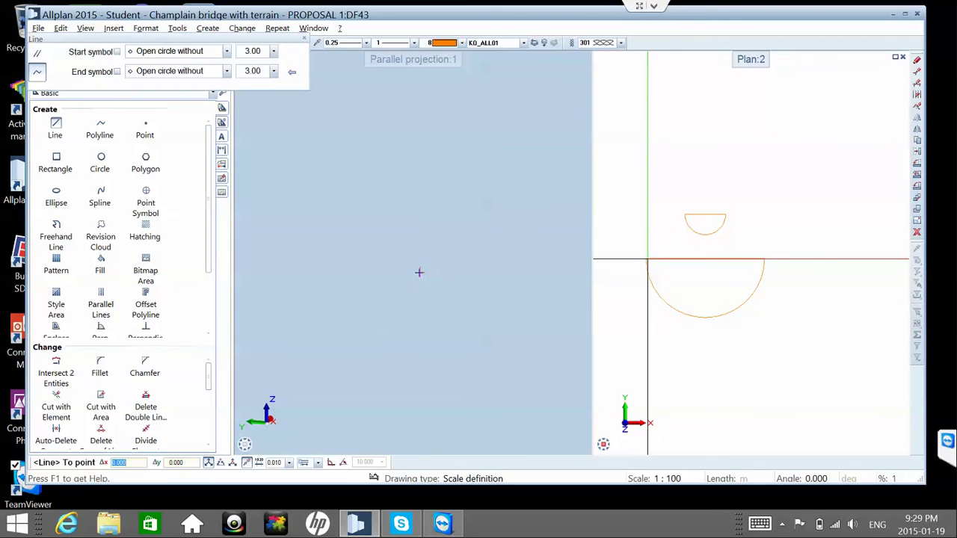
key(Escape)
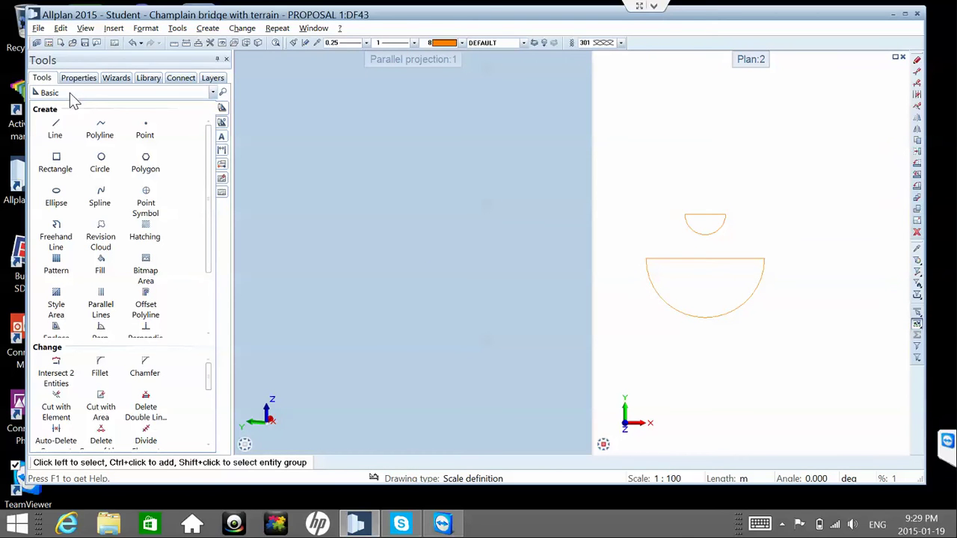
- Convert the small and large half circles from 2D to 3D lines with the Bonus Tools module, each as a single 3D entity, and select the large one
click(70, 93)
click(77, 116)
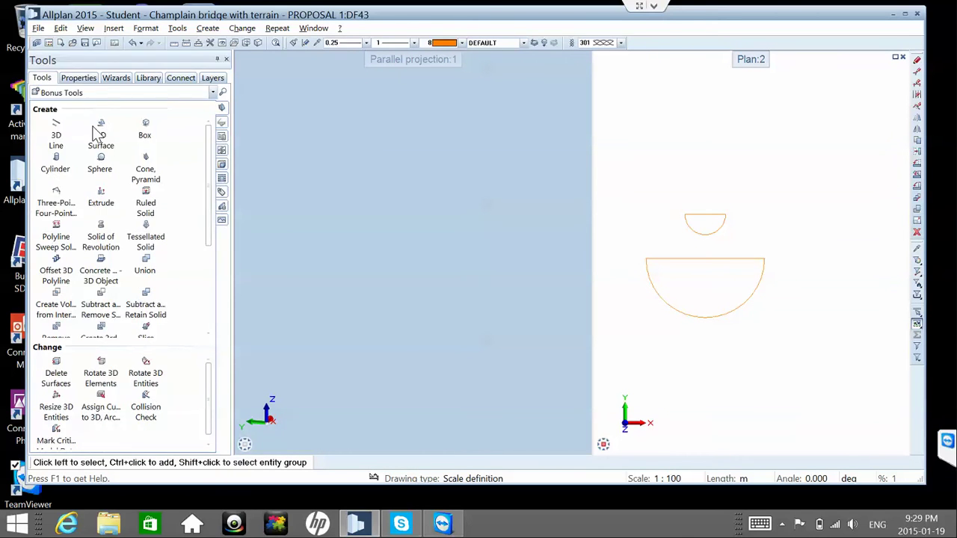
scroll(209, 270, down, 3)
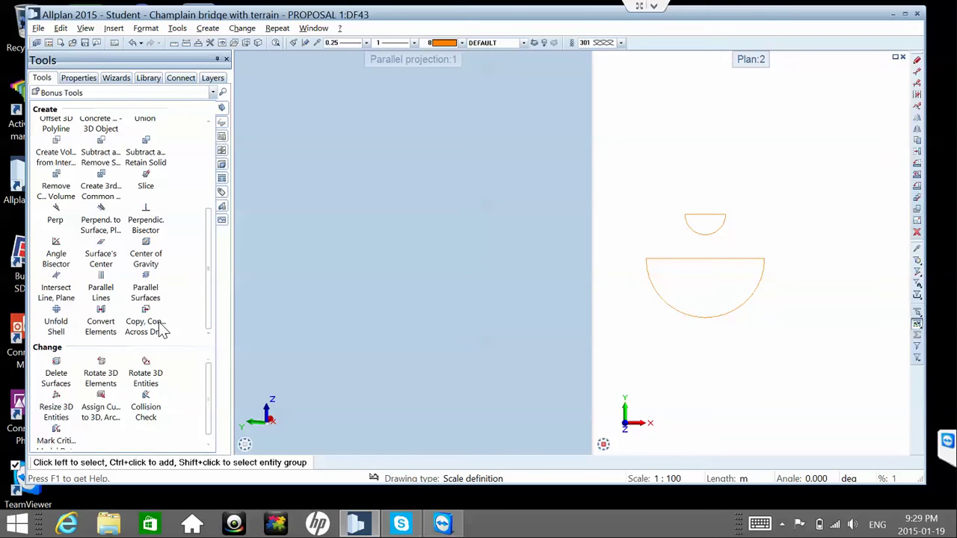
click(101, 313)
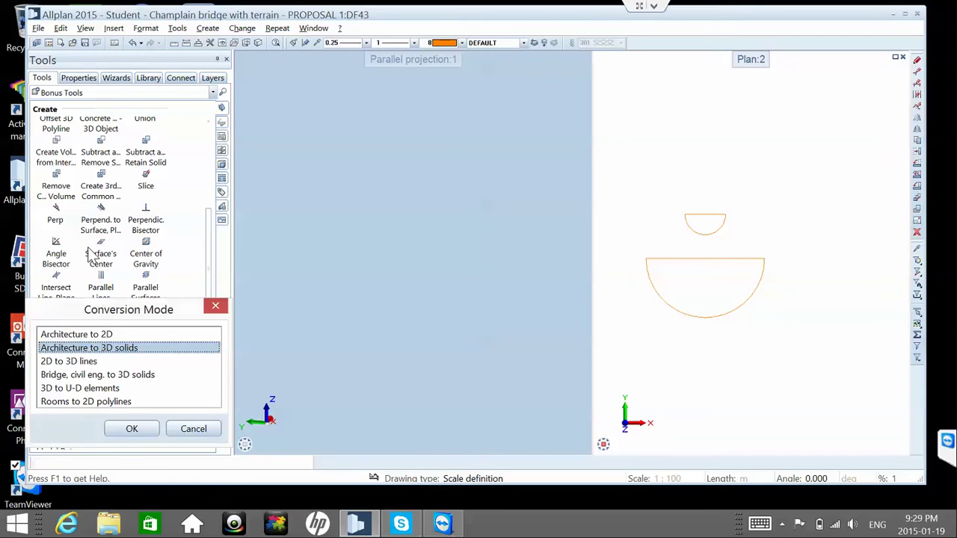
click(69, 361)
click(132, 429)
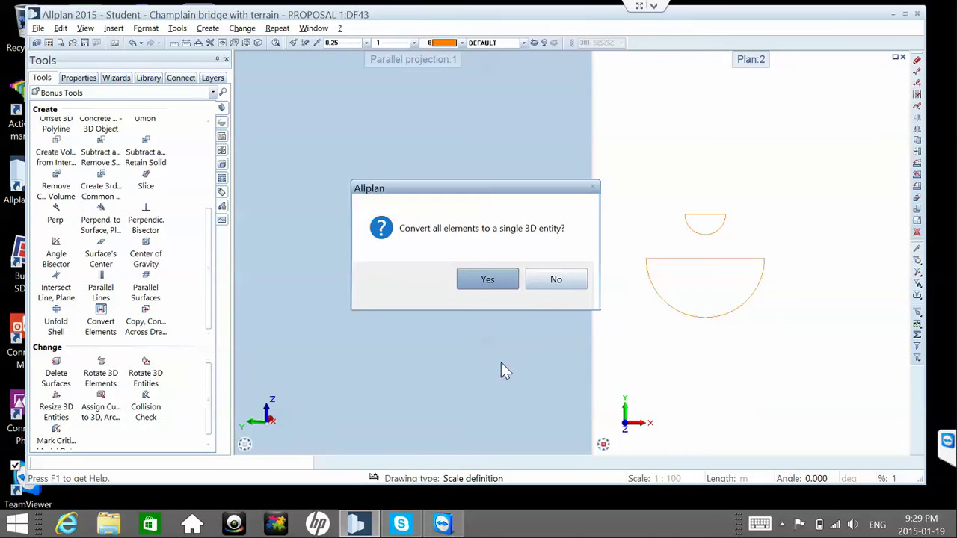
click(487, 280)
drag(652, 199, 777, 236)
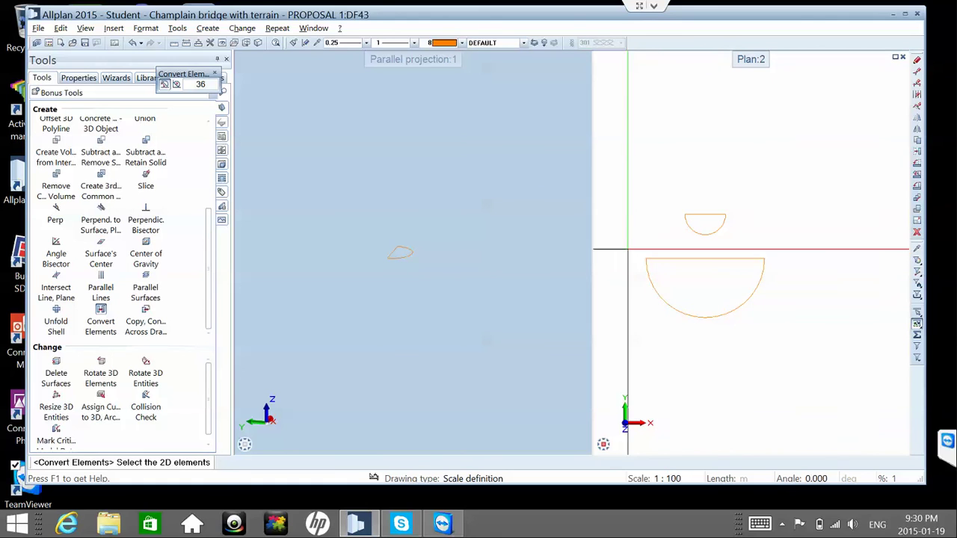
drag(626, 249, 747, 322)
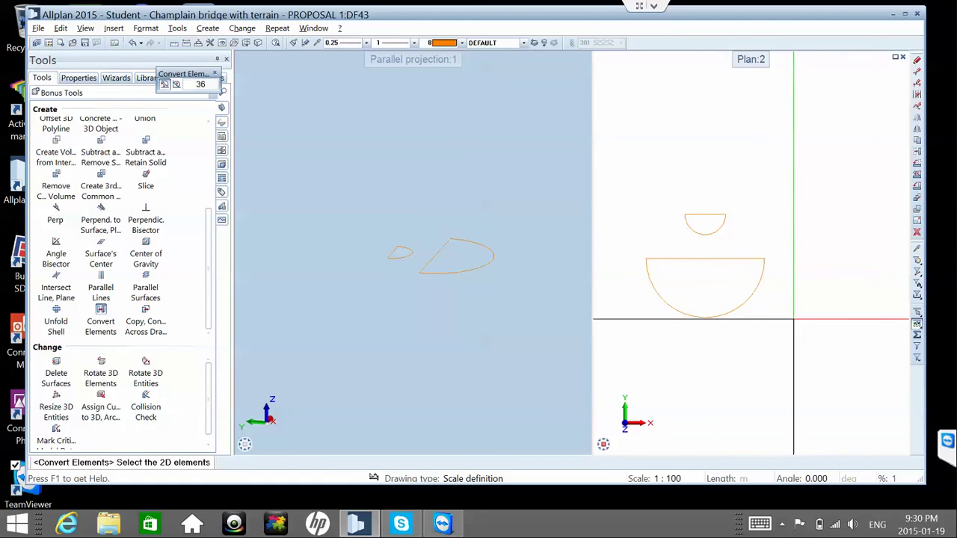
click(741, 303)
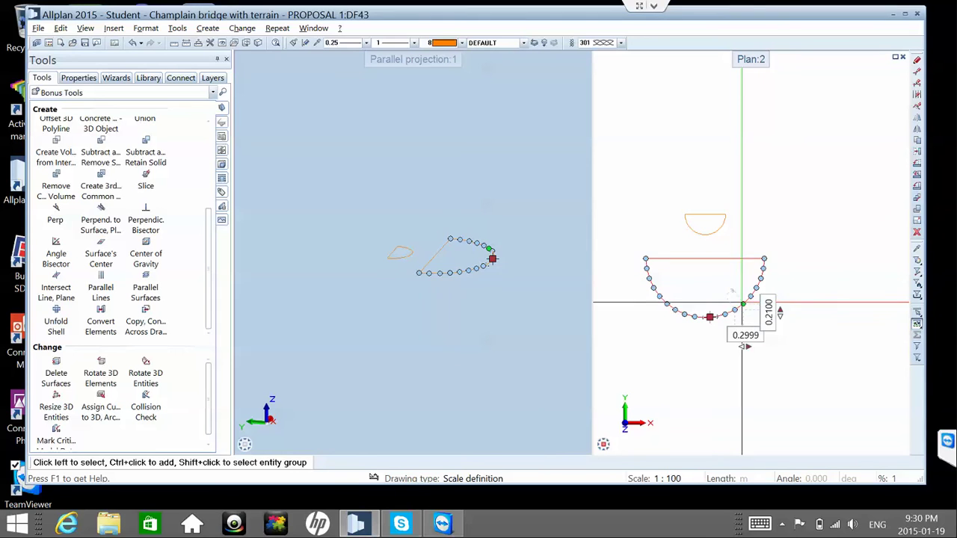
key(Delete)
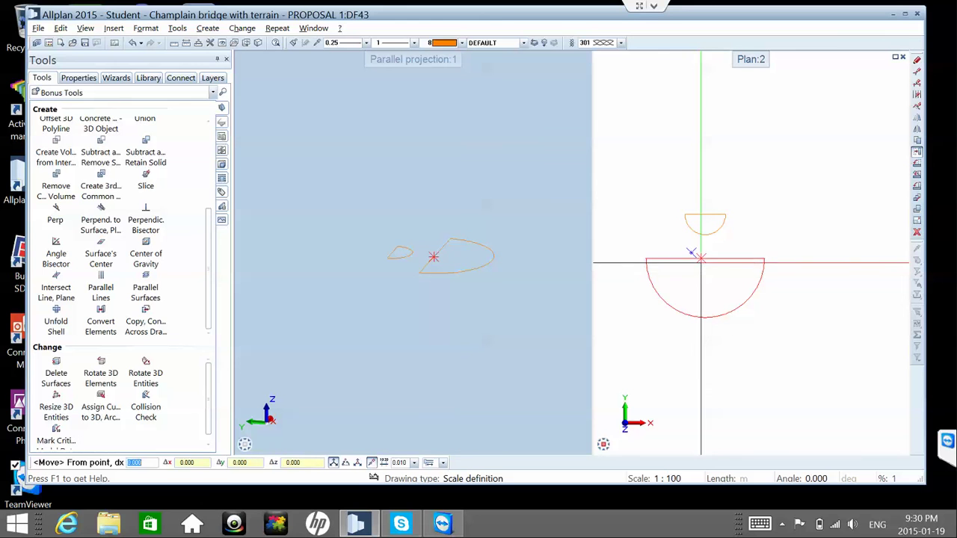
click(699, 258)
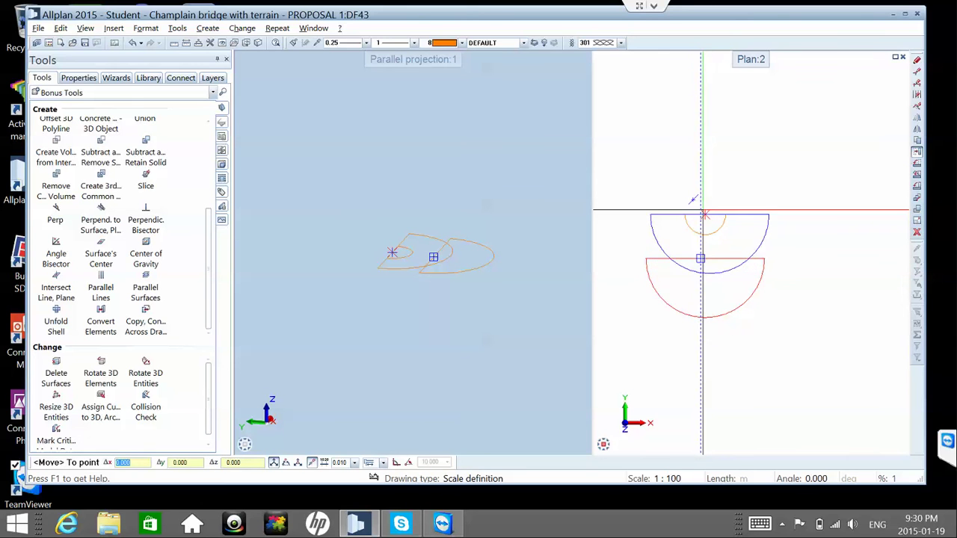
key(Escape)
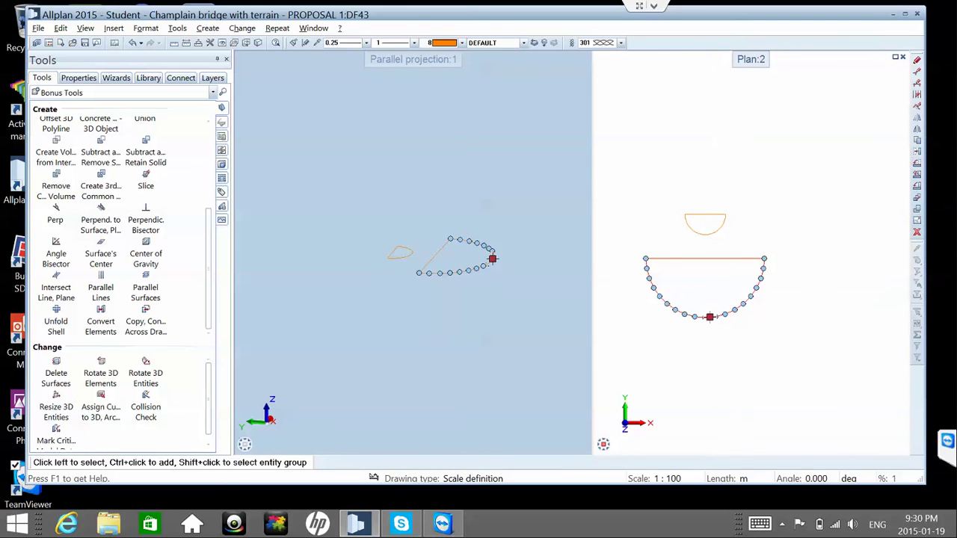
- Move the large half circle so the midpoint of its straight edge lands on the midpoint of the small half circle's straight edge
key(ctrl+m)
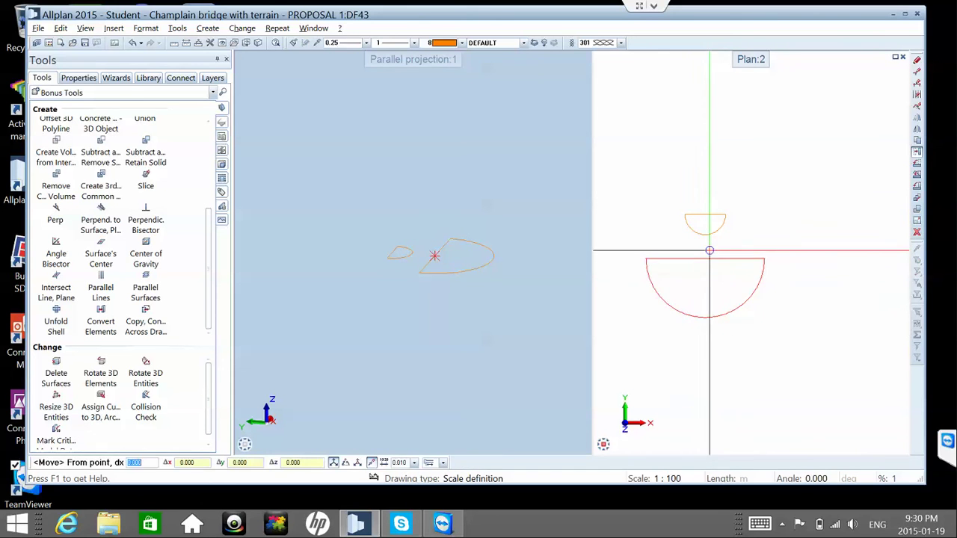
click(434, 257)
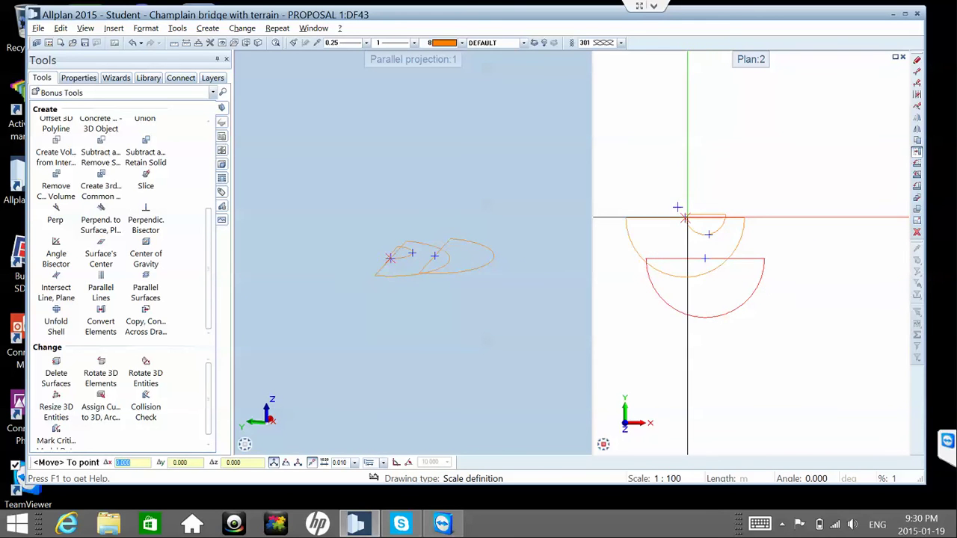
right_click(686, 216)
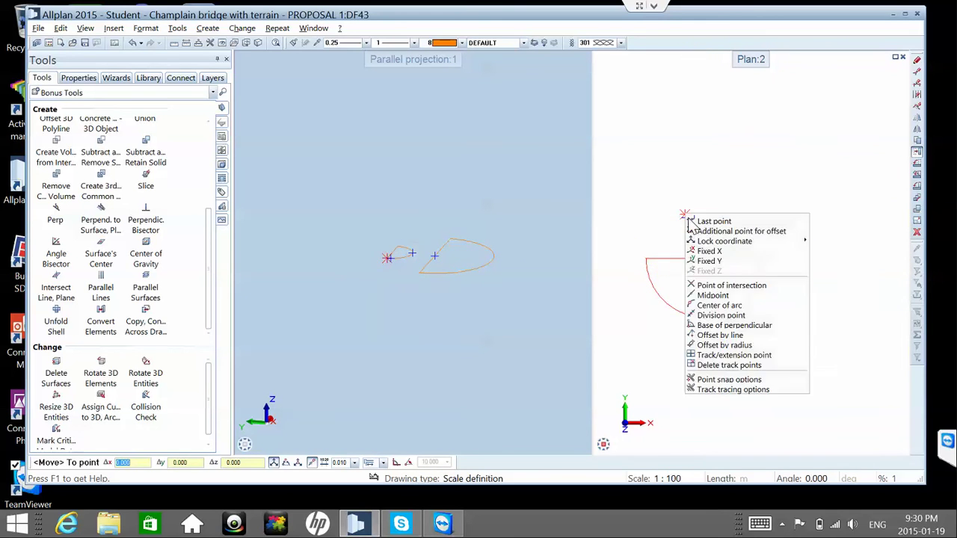
click(714, 295)
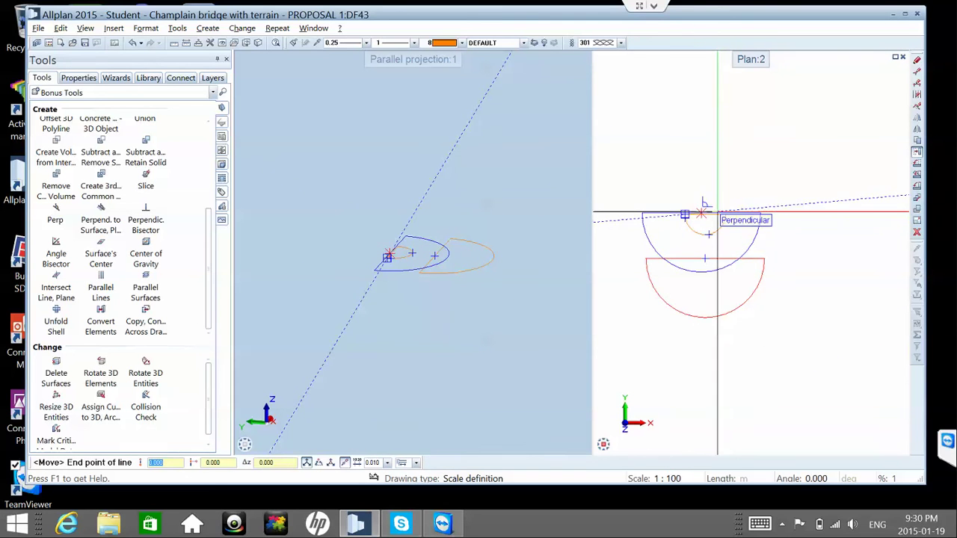
click(701, 214)
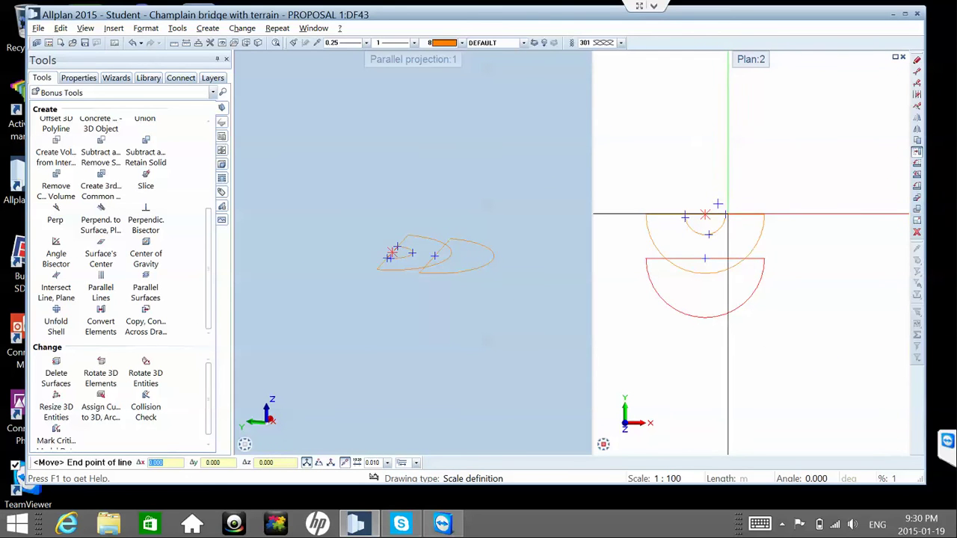
key(Escape)
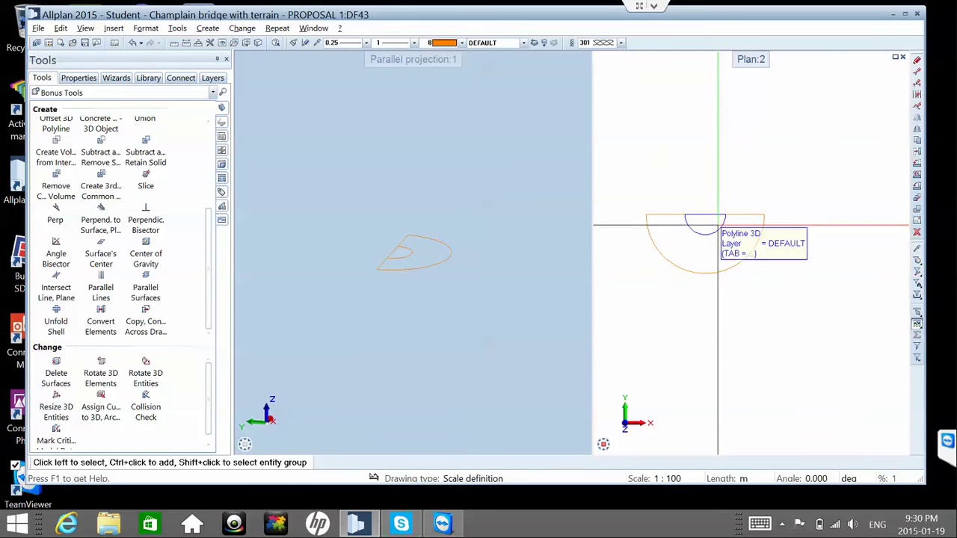
- Raise the small half circle vertically about 2.25 m above the large one, working in the front left, southwest isometric view
mouse_move(606, 446)
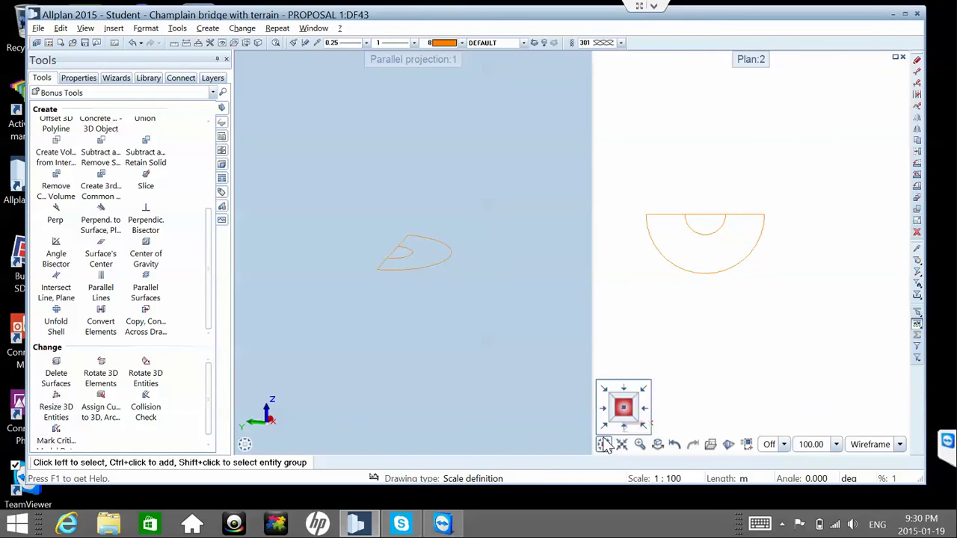
click(604, 428)
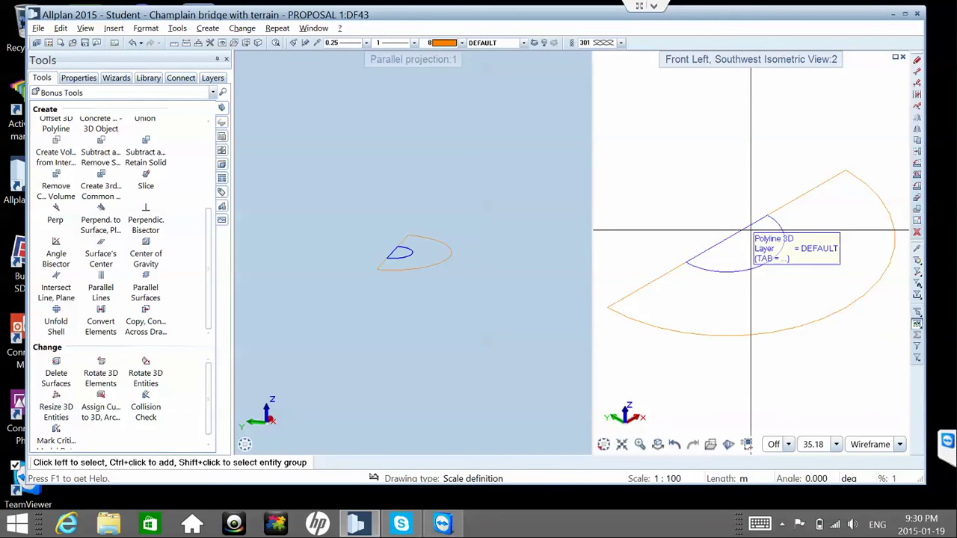
key(m)
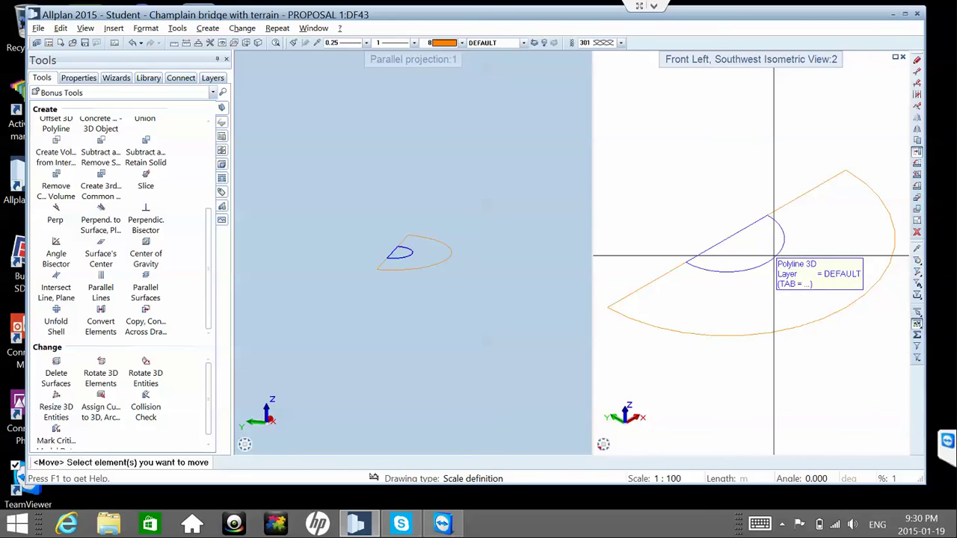
click(771, 254)
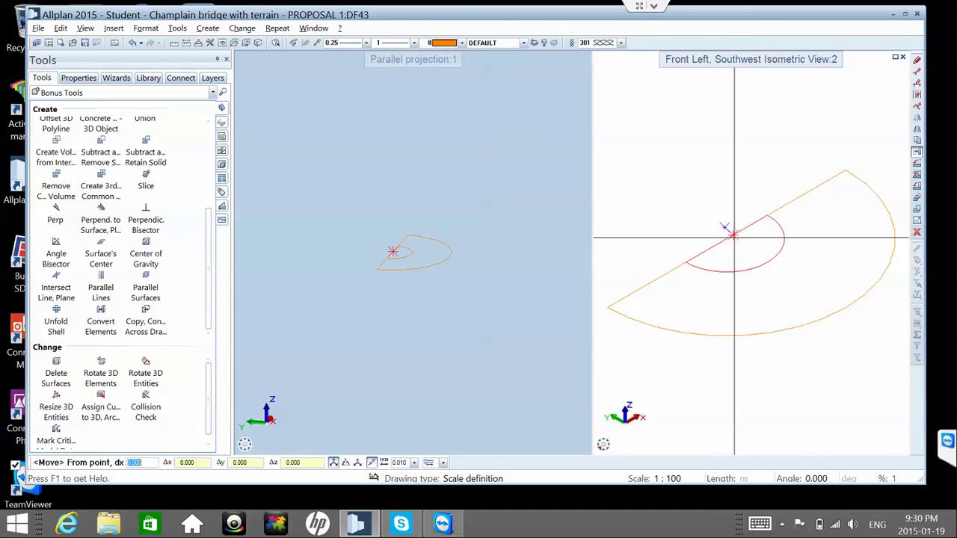
click(732, 234)
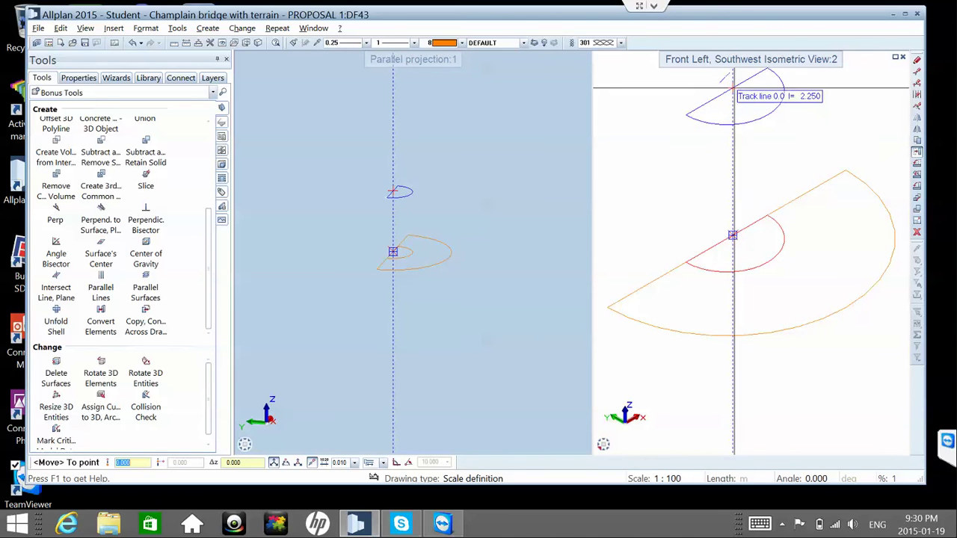
click(734, 88)
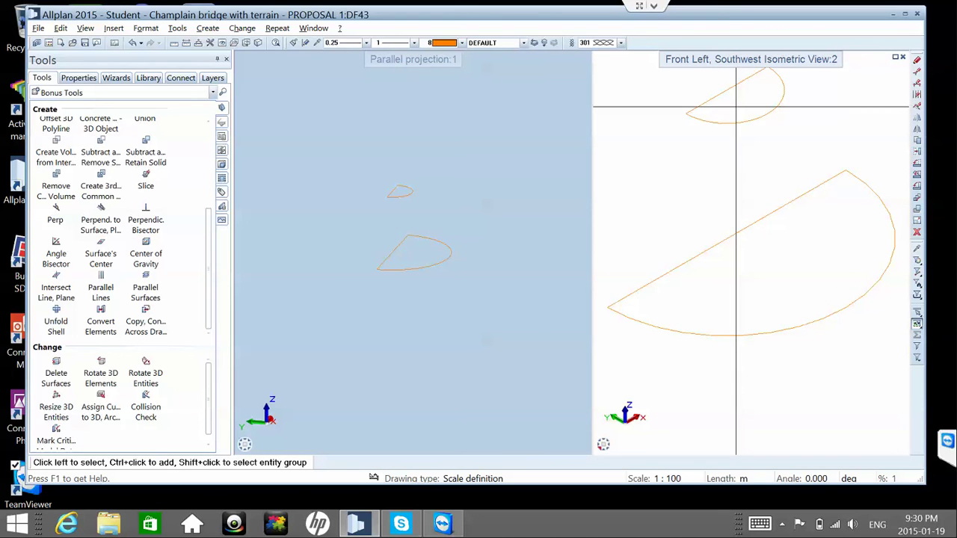
- Draw a 3D line from the left end of the small half circle to the left end of the large half circle
scroll(211, 157, up, 3)
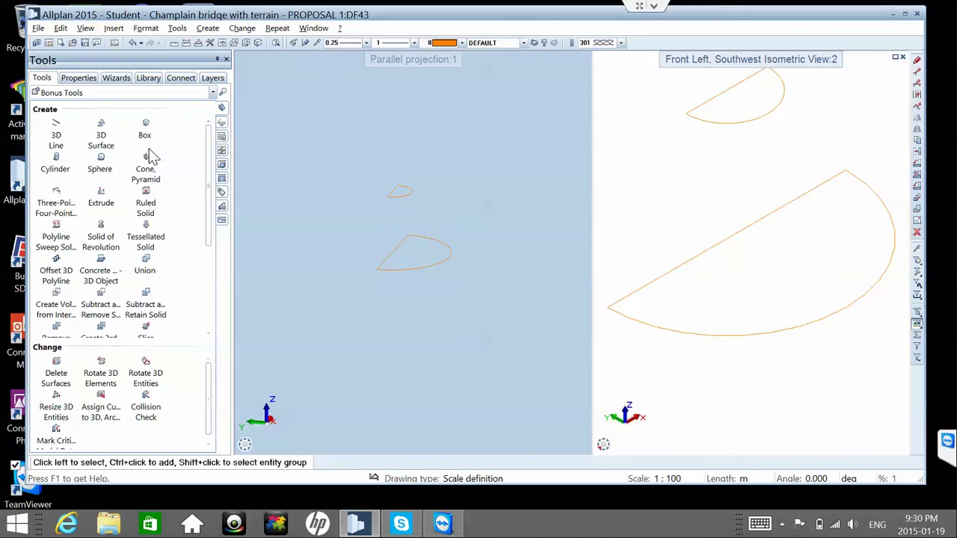
click(64, 138)
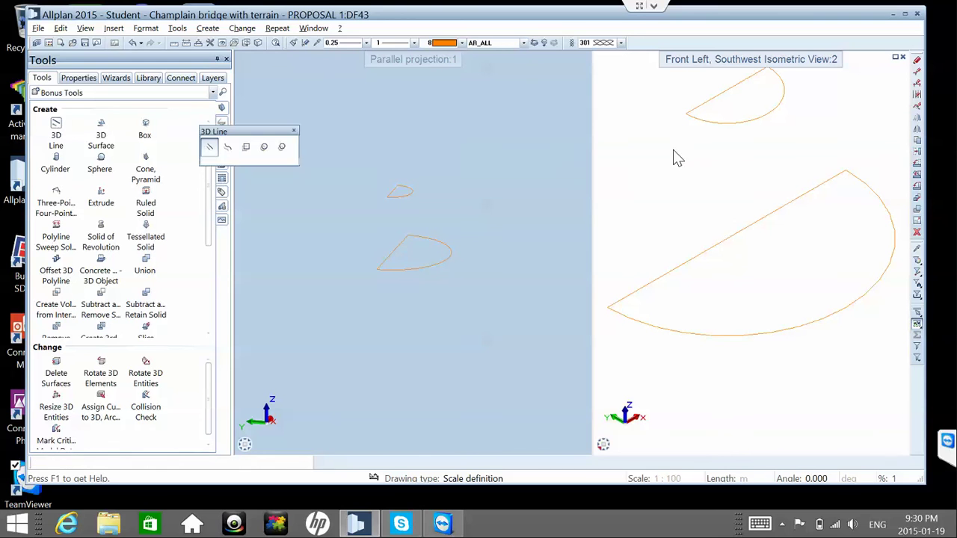
click(684, 113)
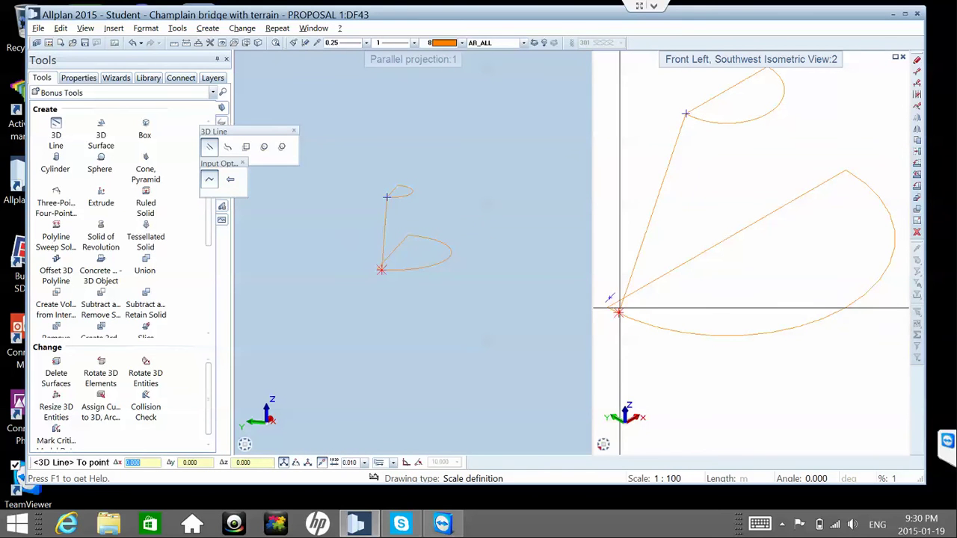
click(614, 310)
key(Escape)
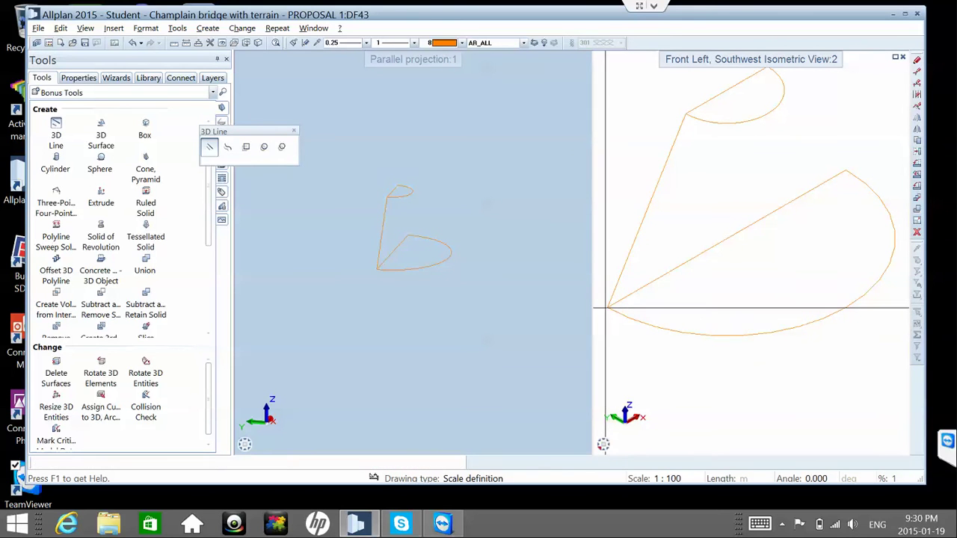
- Try to create a tessellated solid from all the lines together, handling horizontal lines as contours and others as connecting lines
scroll(673, 279, down, 3)
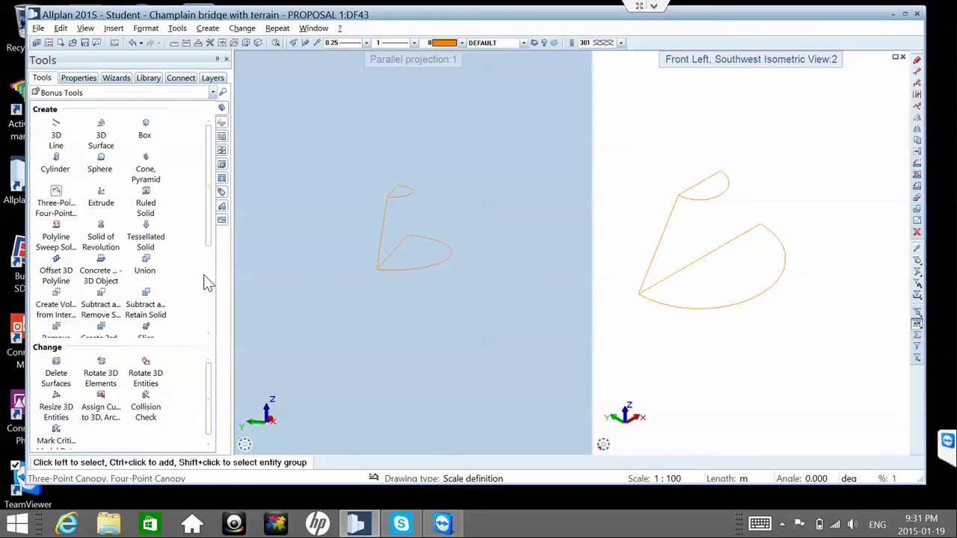
scroll(209, 274, down, 3)
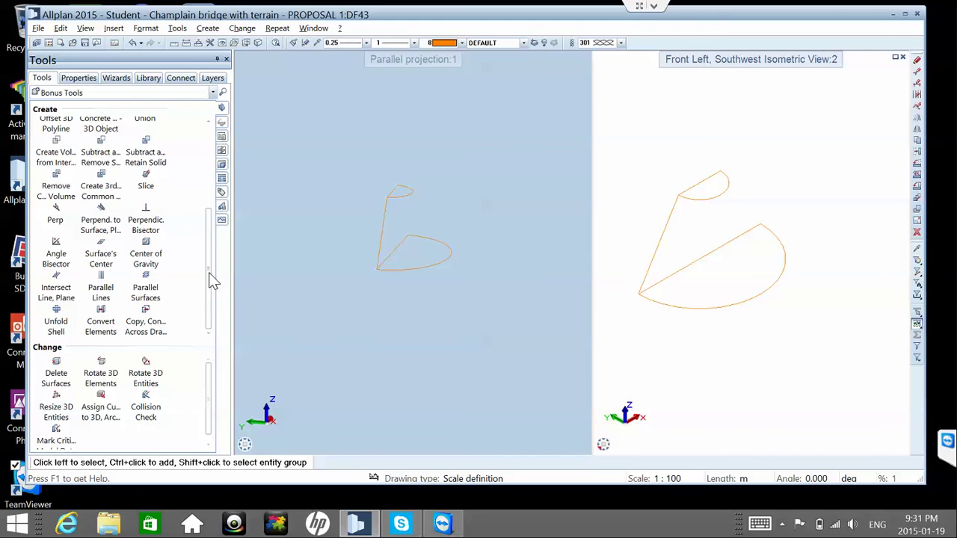
drag(211, 268, 214, 222)
scroll(214, 223, up, 1)
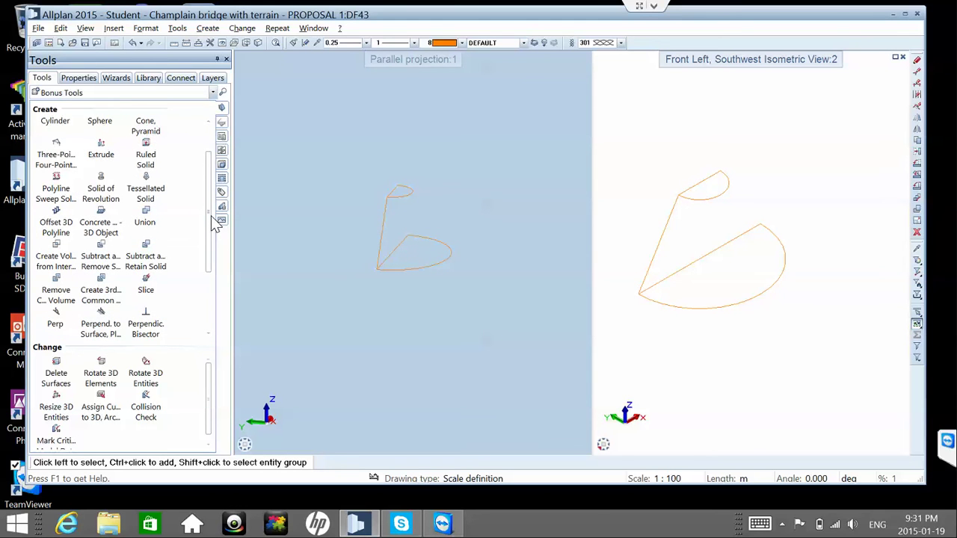
click(157, 179)
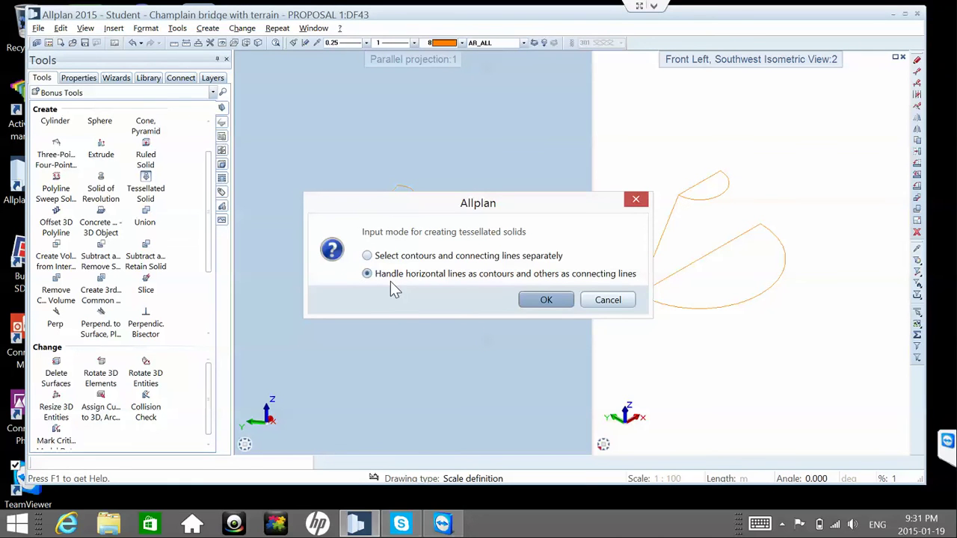
click(561, 304)
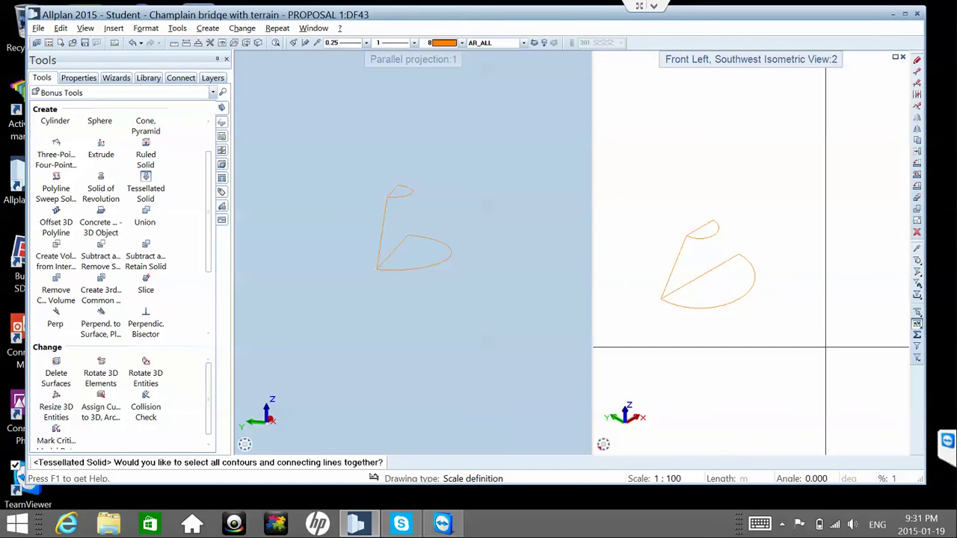
drag(826, 349, 647, 204)
click(574, 284)
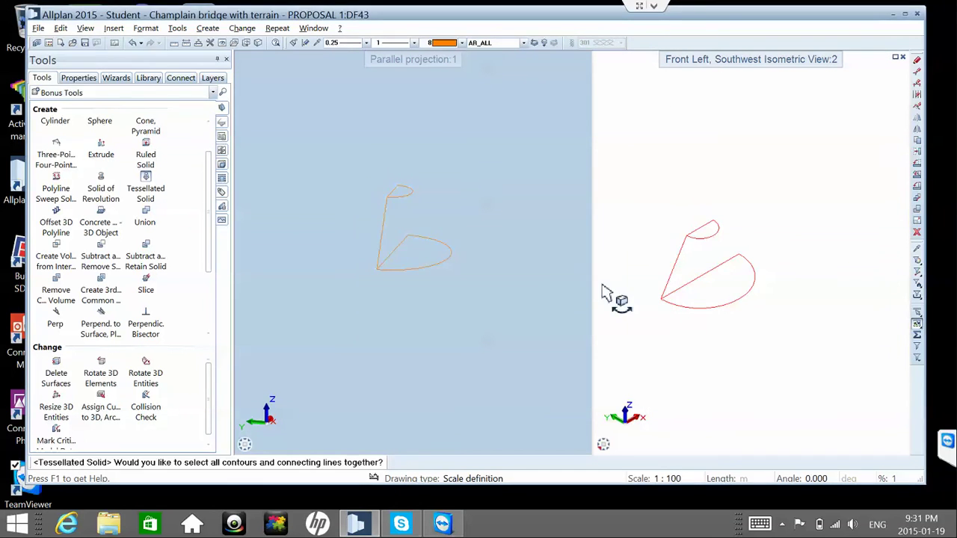
- Try to create a tessellated solid by separately selecting both half circles as contours and the left line as connecting line, allowing new points
click(146, 186)
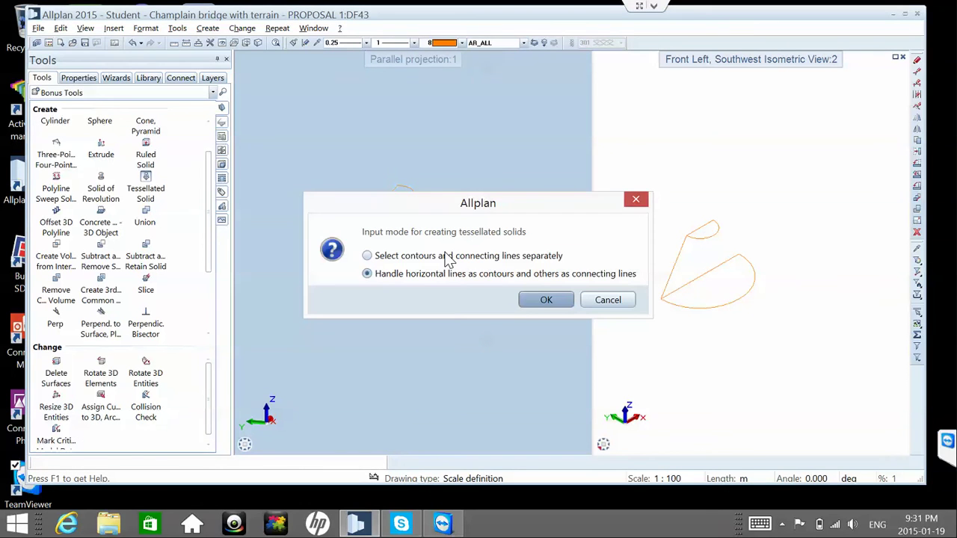
click(547, 300)
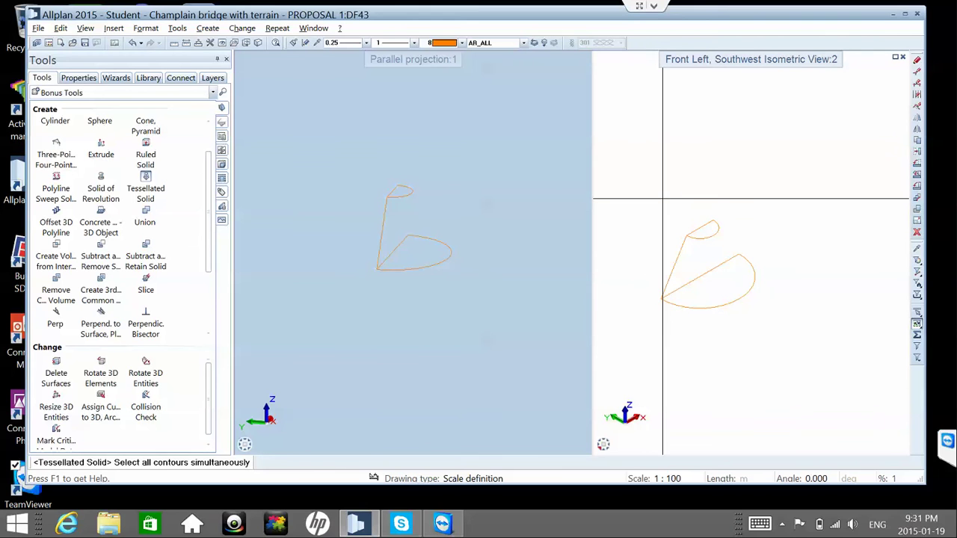
drag(649, 195, 728, 246)
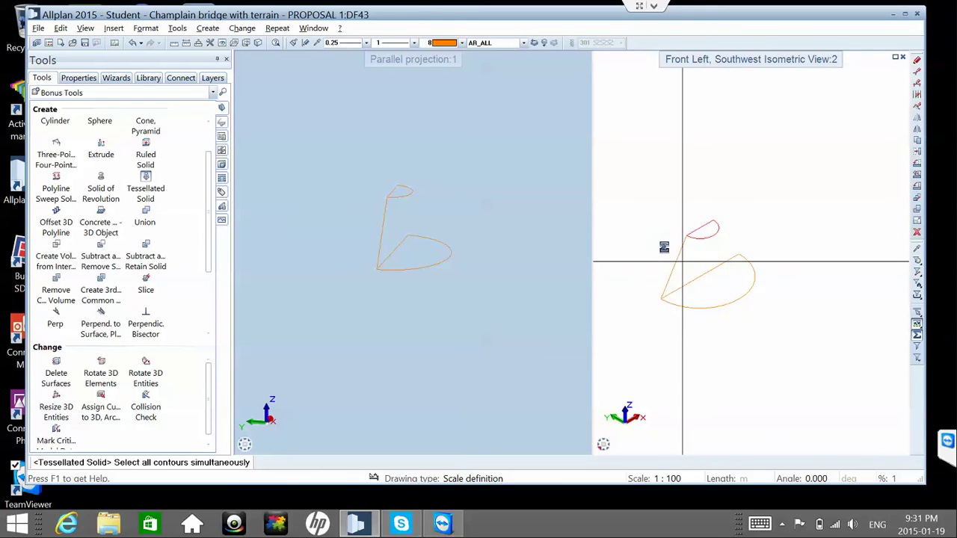
drag(630, 252, 762, 320)
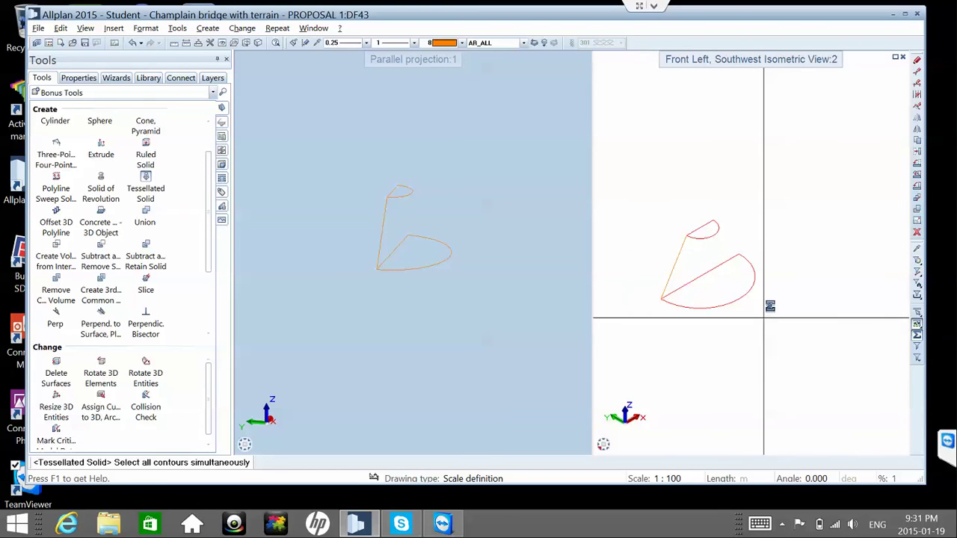
click(689, 283)
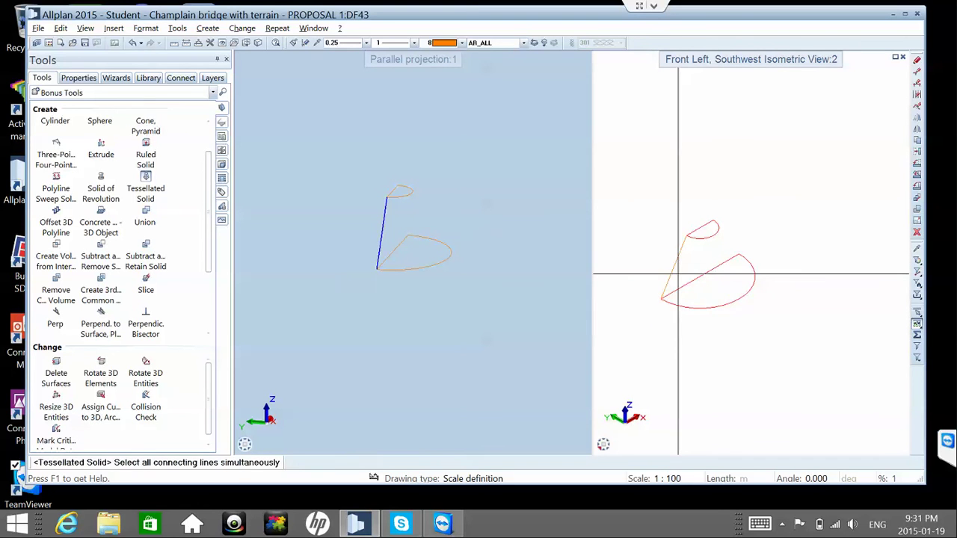
click(671, 272)
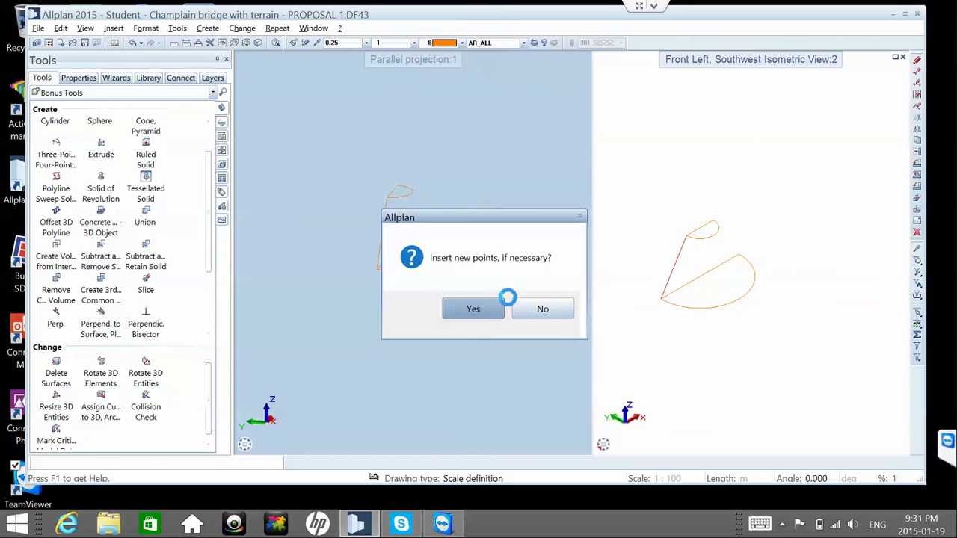
click(491, 312)
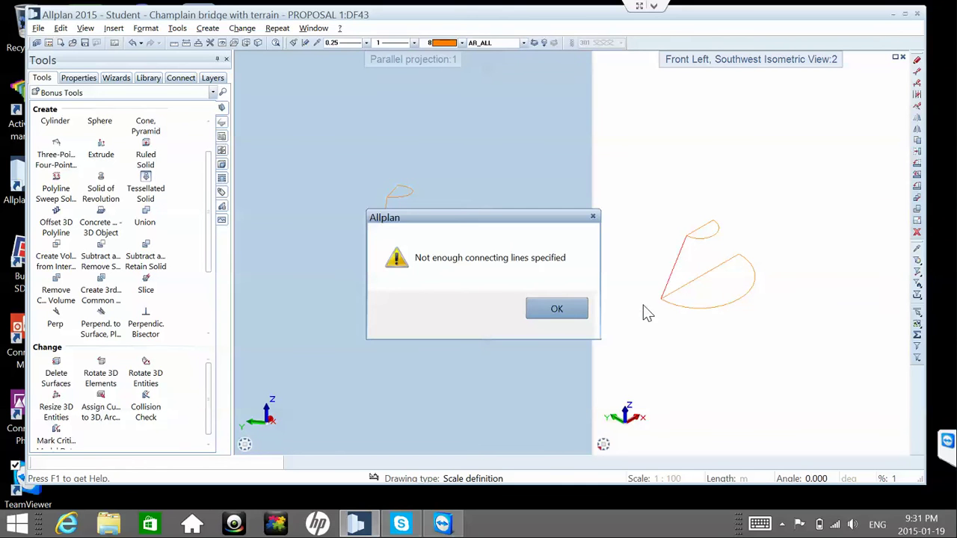
click(553, 314)
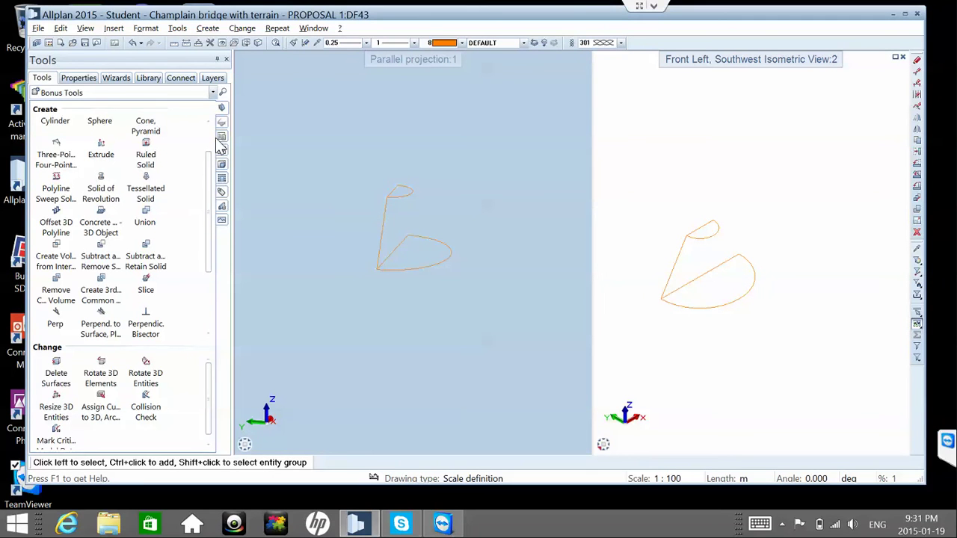
- Draw a second 3D line connecting the other ends of the small and large half circles
scroll(210, 140, up, 1)
click(47, 126)
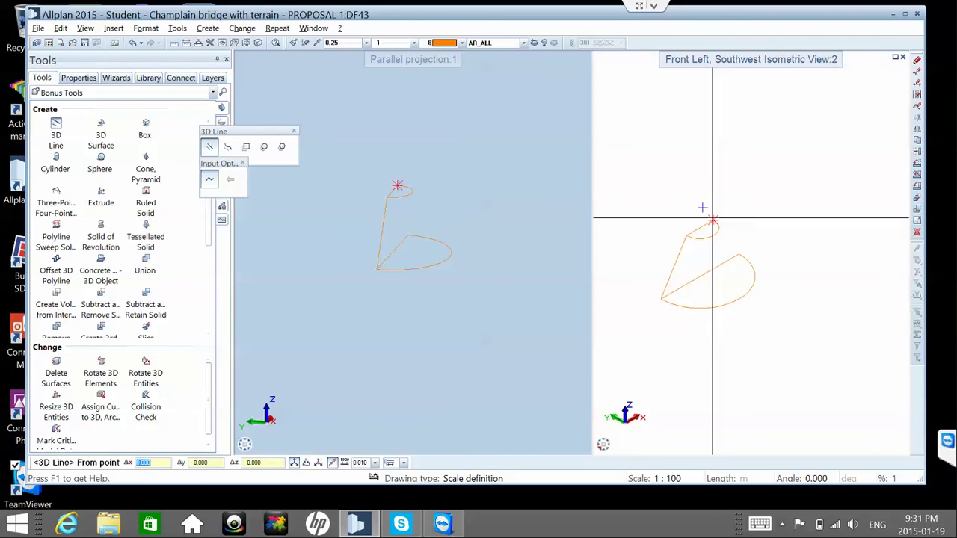
click(713, 221)
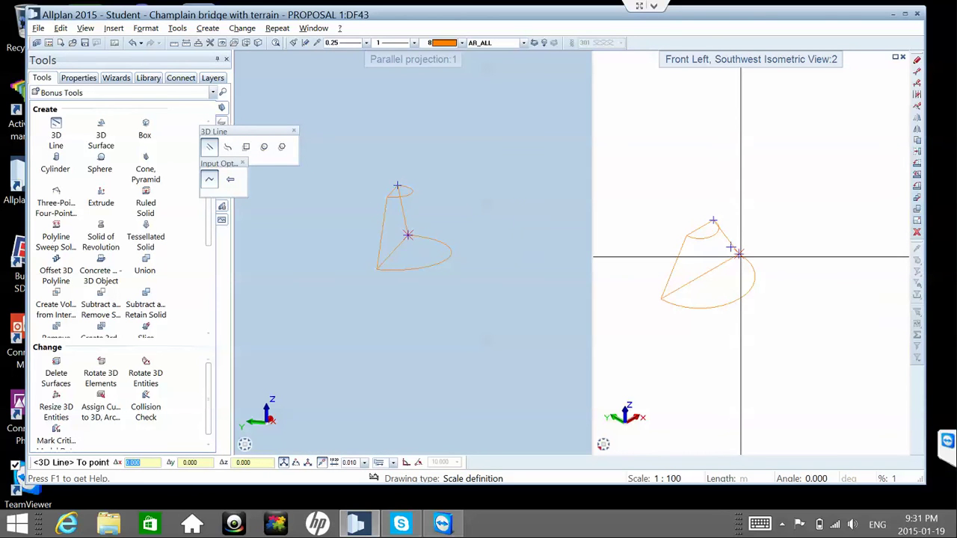
key(Escape)
key(Escape)
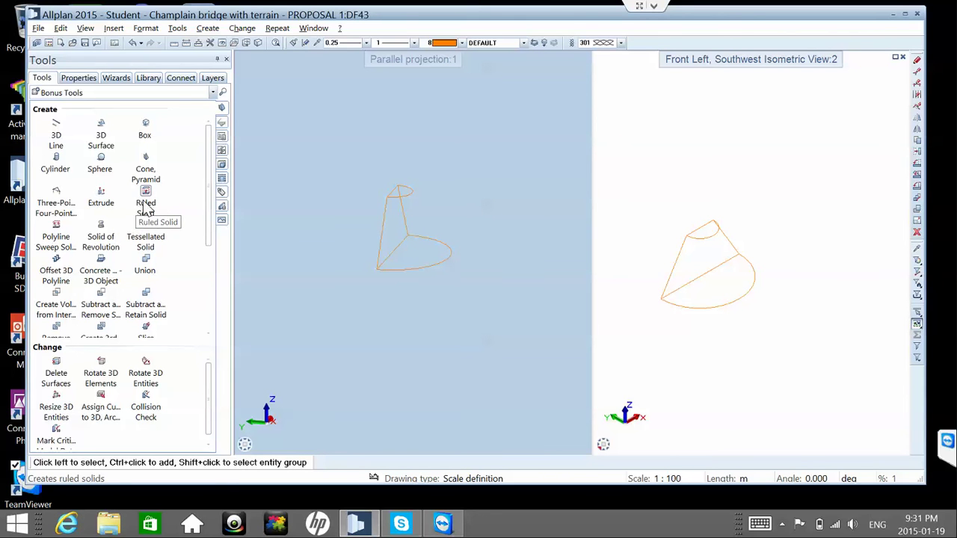
- Create a tessellated solid from both half circles and connecting lines, handling horizontal lines as contours and inserting new points if necessary
click(148, 235)
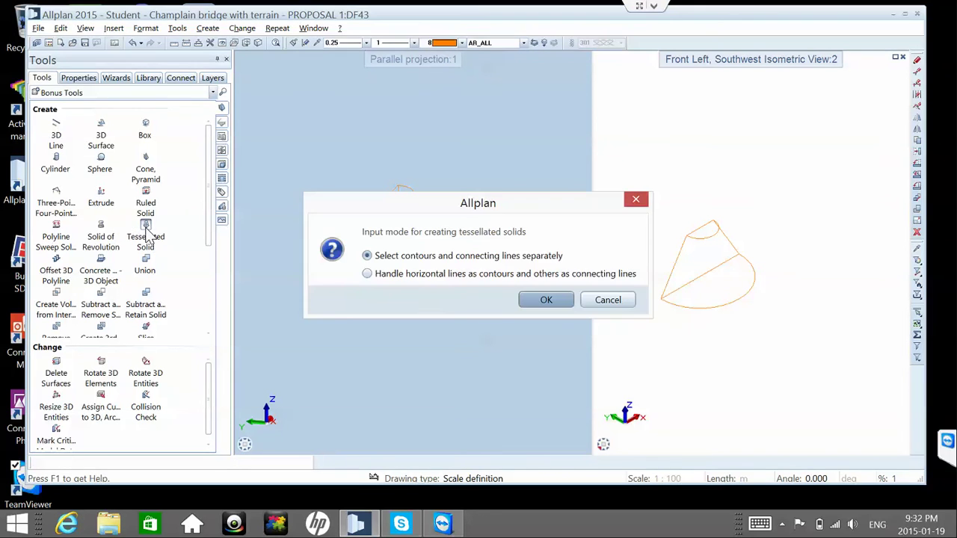
click(427, 276)
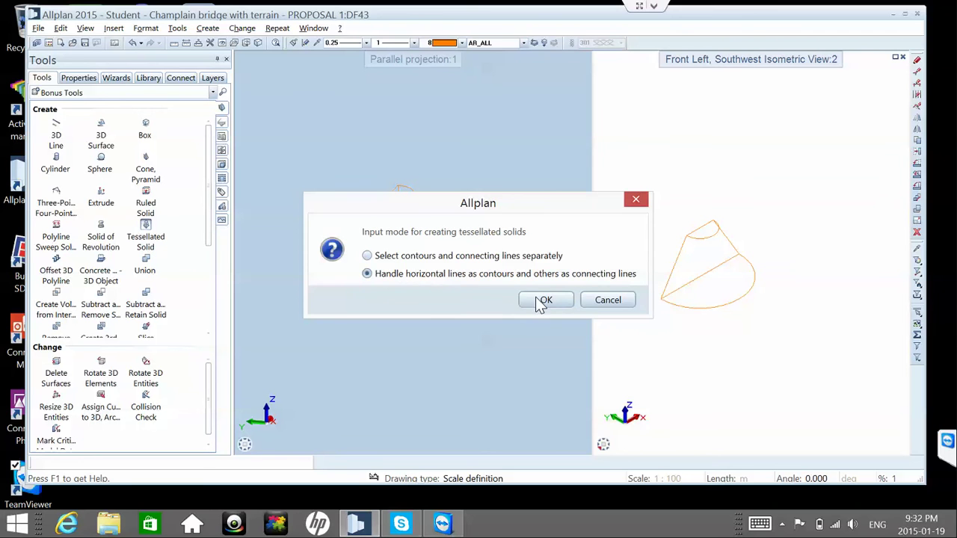
click(542, 302)
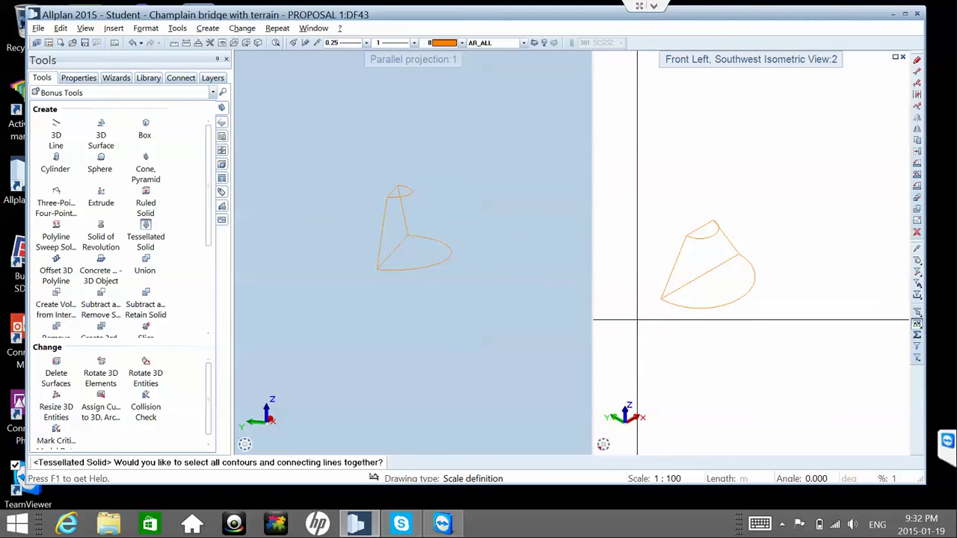
drag(598, 320, 798, 137)
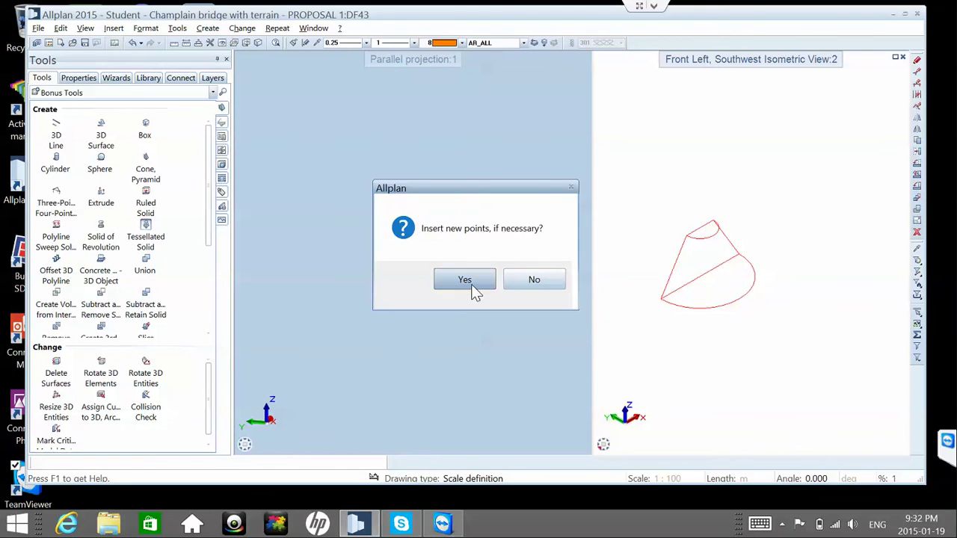
click(472, 285)
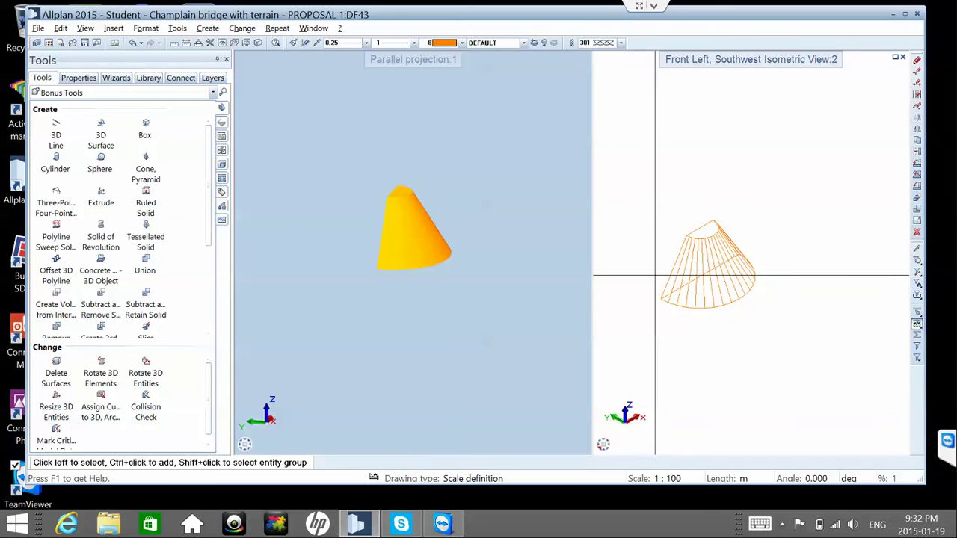
scroll(458, 253, up, 3)
drag(364, 212, 364, 215)
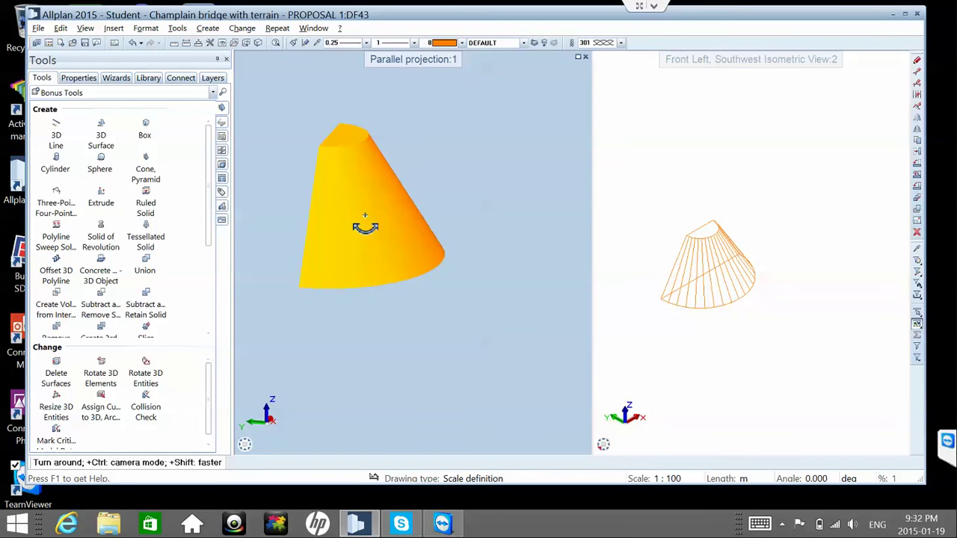
middle_drag(364, 226, 617, 243)
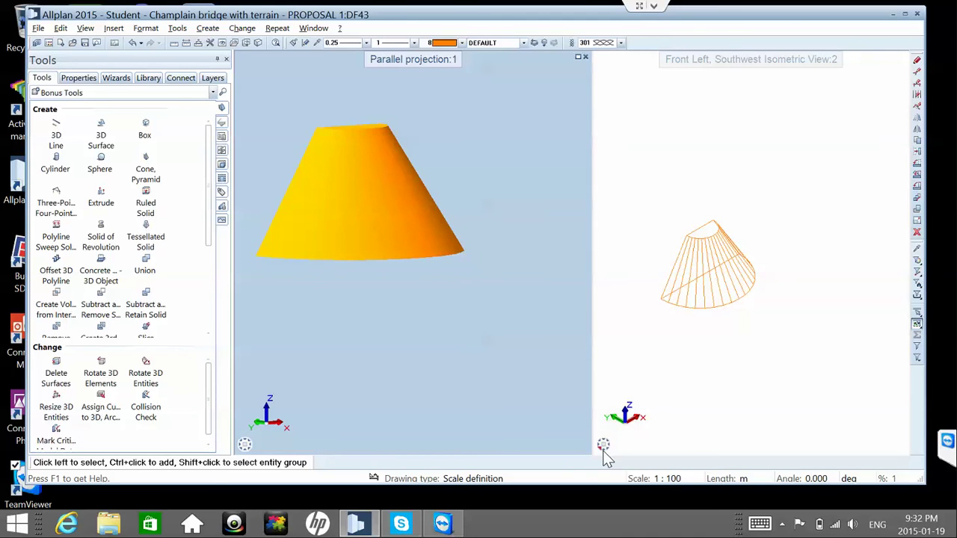
- Extrude the half cone's flat back face away from its curved side into a long body, working in the rear left, northwest isometric view
mouse_move(605, 444)
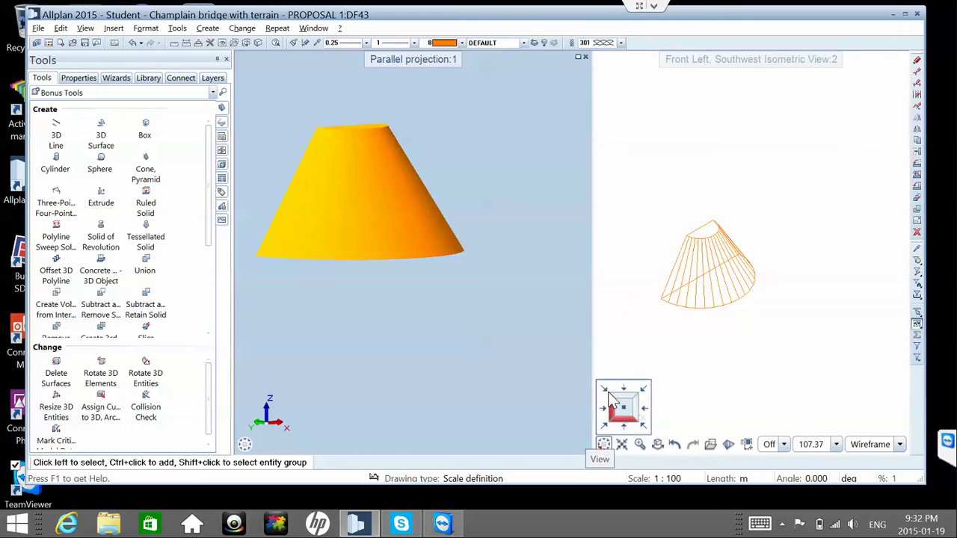
click(610, 399)
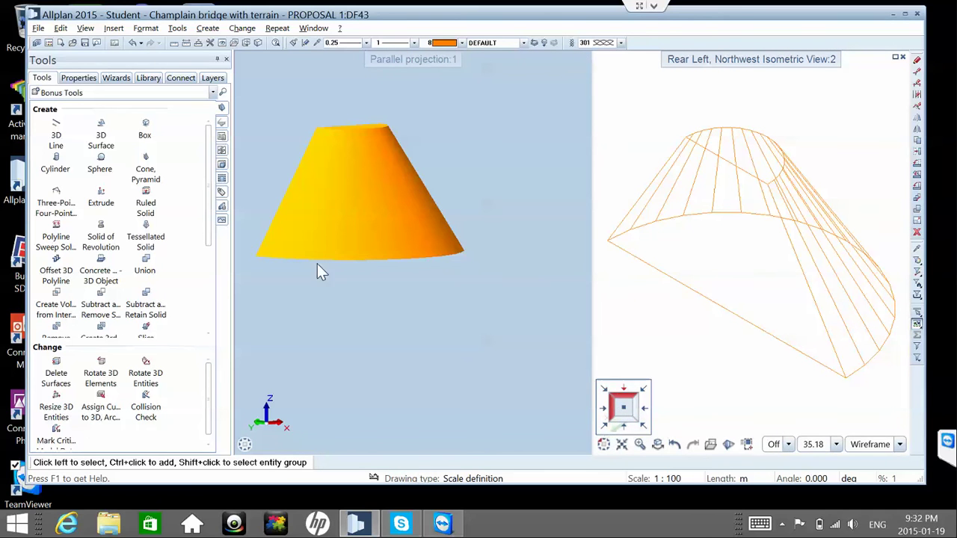
click(104, 196)
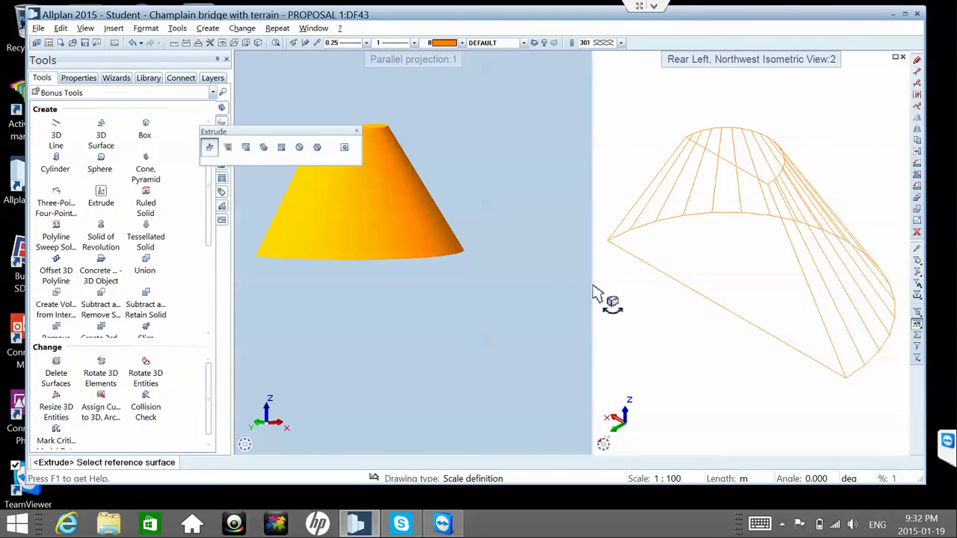
click(704, 279)
scroll(704, 279, down, 4)
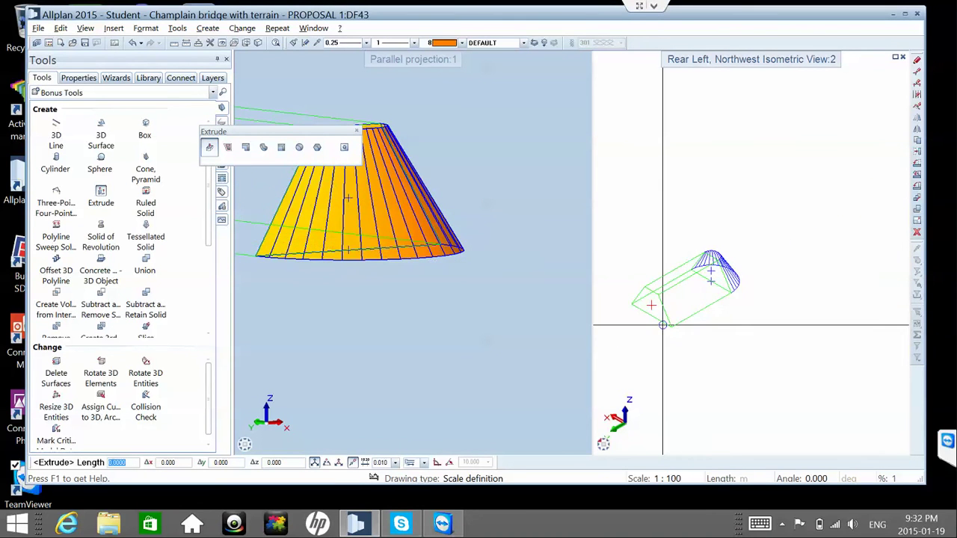
click(662, 325)
key(Escape)
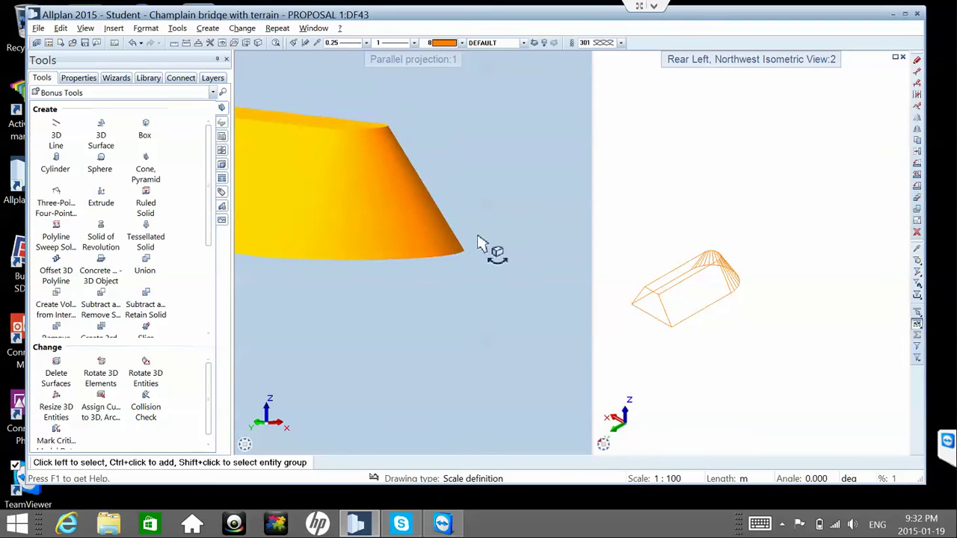
scroll(477, 236, down, 2)
drag(503, 208, 504, 208)
shift+middle_drag(504, 214, 751, 228)
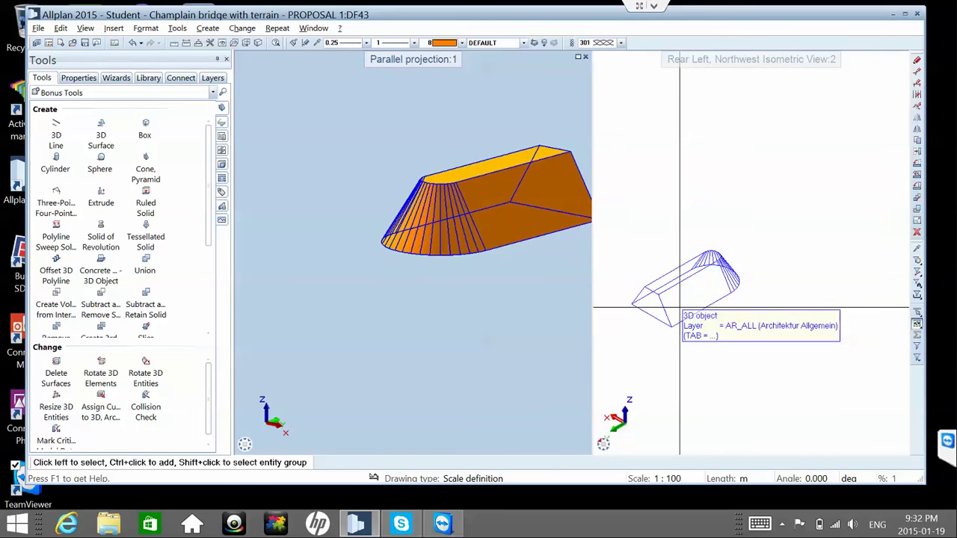
shift+middle_drag(587, 280, 474, 248)
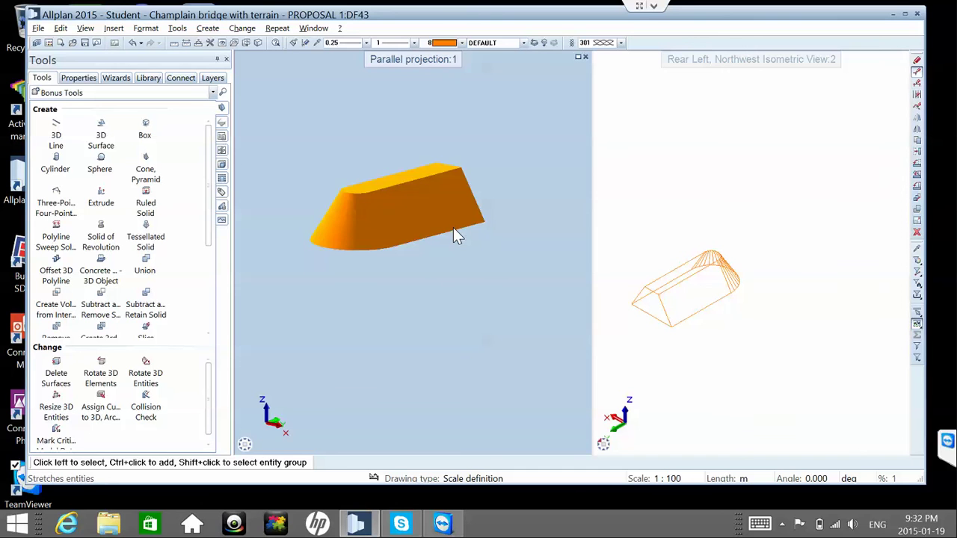
- Try to stretch the two upper corner points at the solid's flat end downward
scroll(454, 229, up, 2)
scroll(454, 228, up, 3)
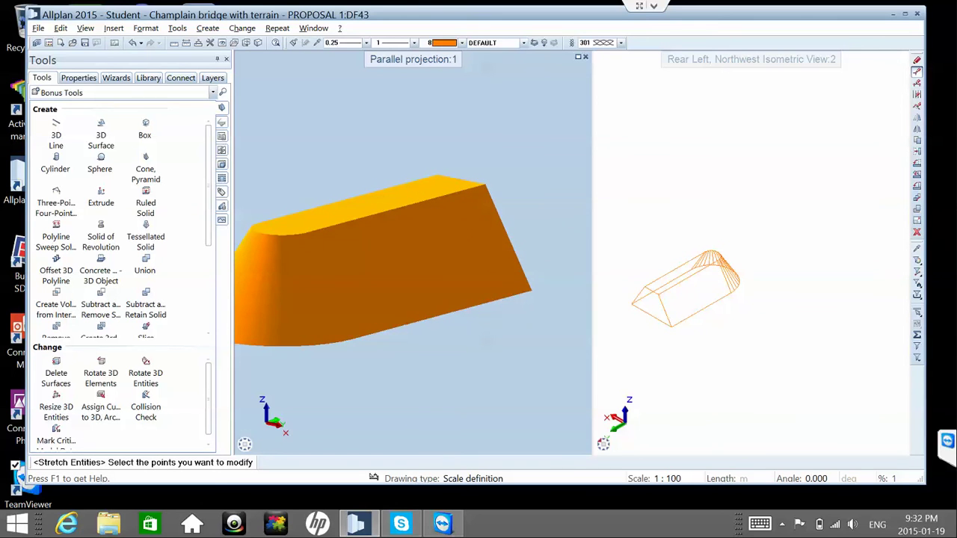
scroll(633, 280, up, 2)
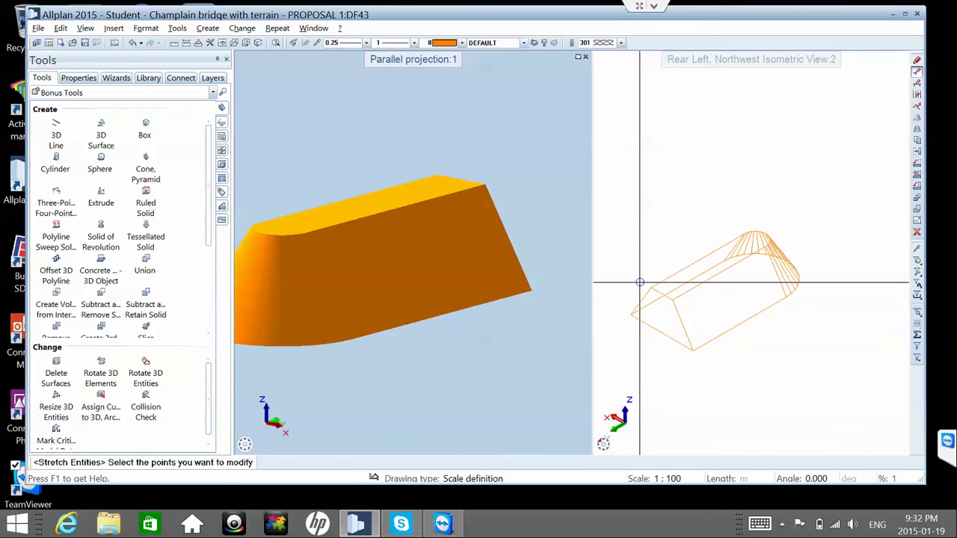
drag(641, 280, 682, 307)
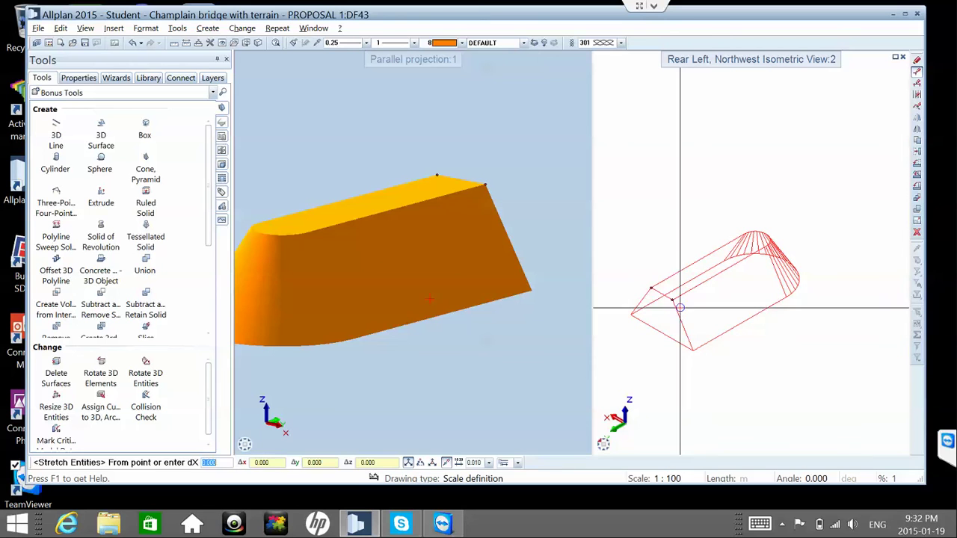
click(664, 291)
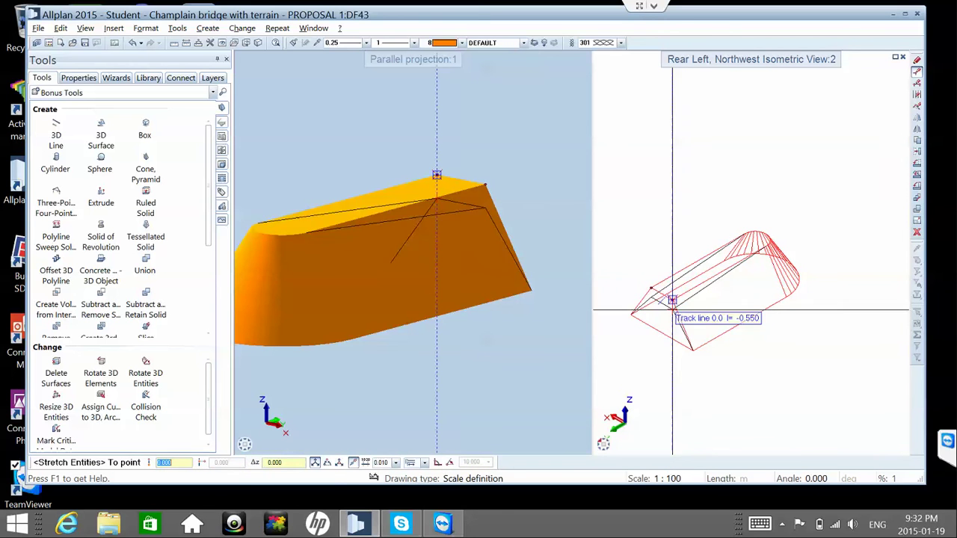
click(437, 175)
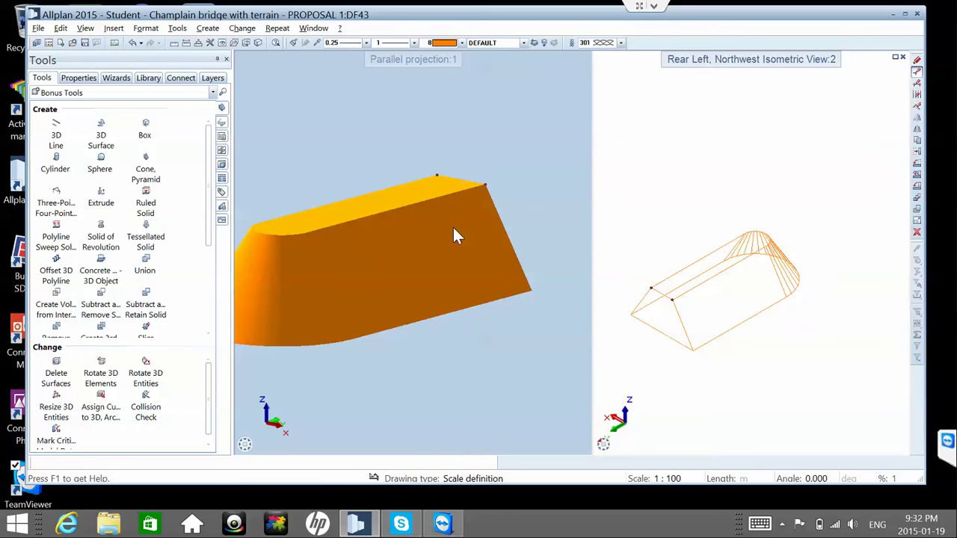
key(Return)
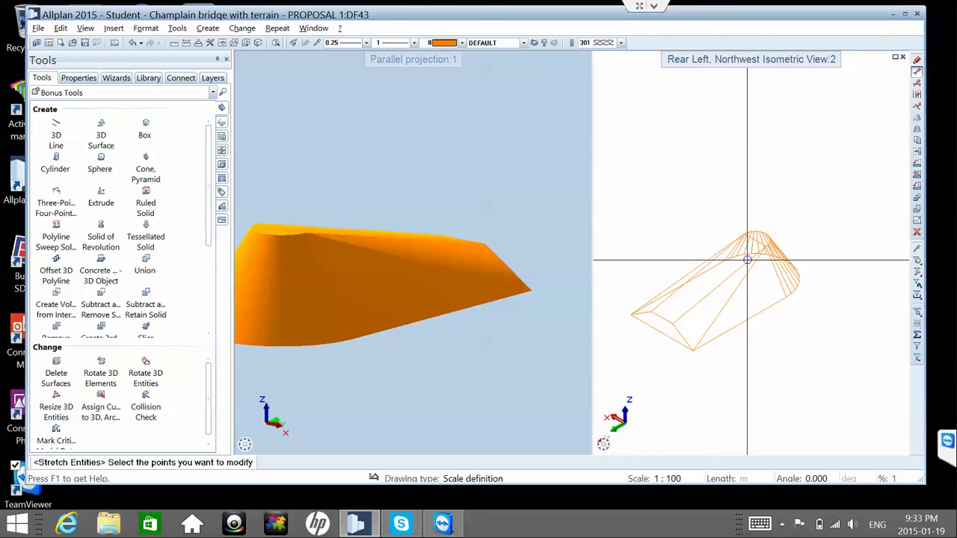
- Try to stretch the flat end's two upper corner points a second time, starting from the lowered top corner
scroll(747, 260, up, 5)
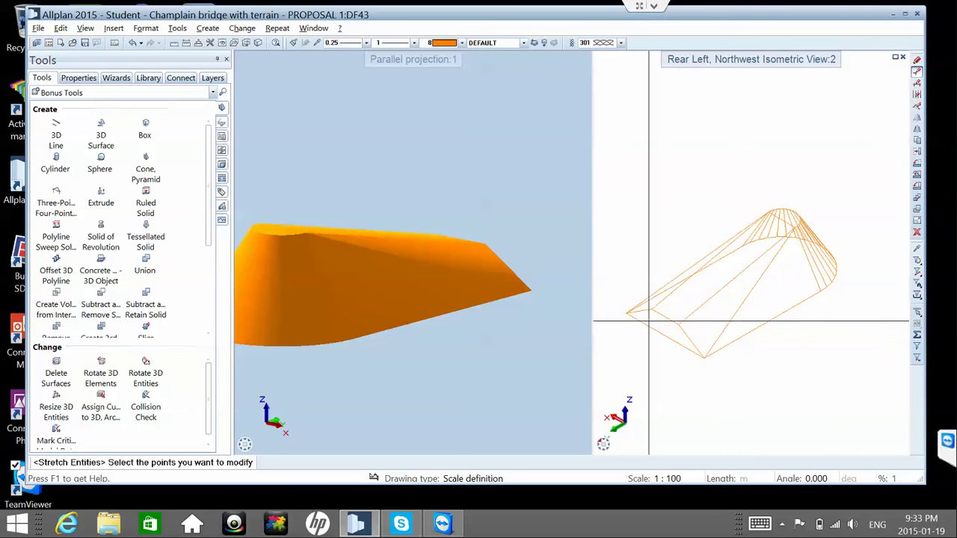
drag(641, 288, 736, 354)
click(706, 327)
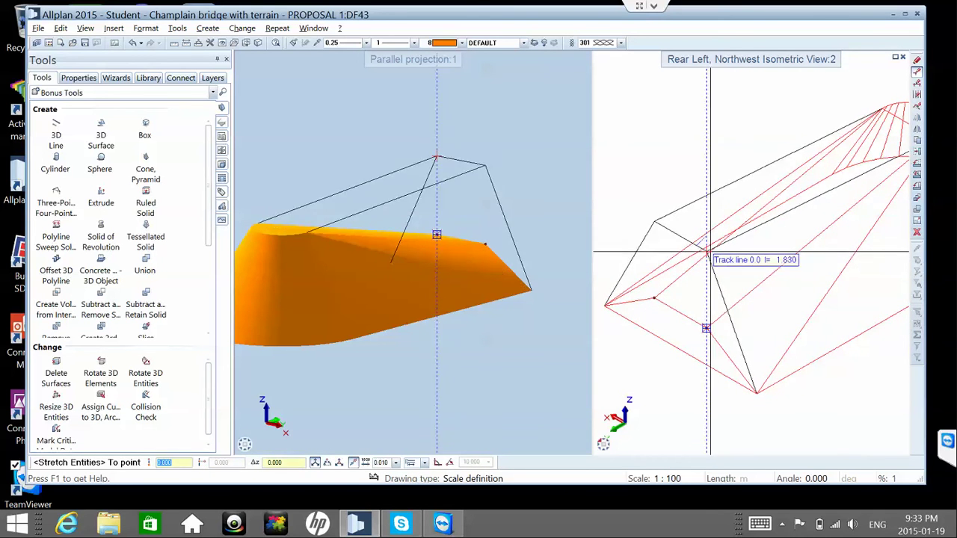
click(718, 223)
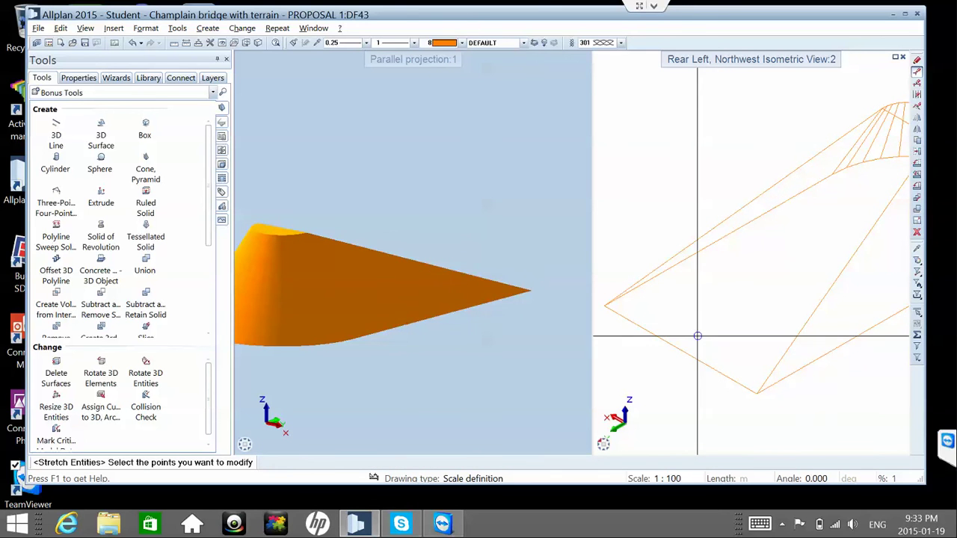
- Leave the Stretch Entities command and undo both stretches of the solid's end points
key(Escape)
key(ctrl+z)
key(ctrl+z)
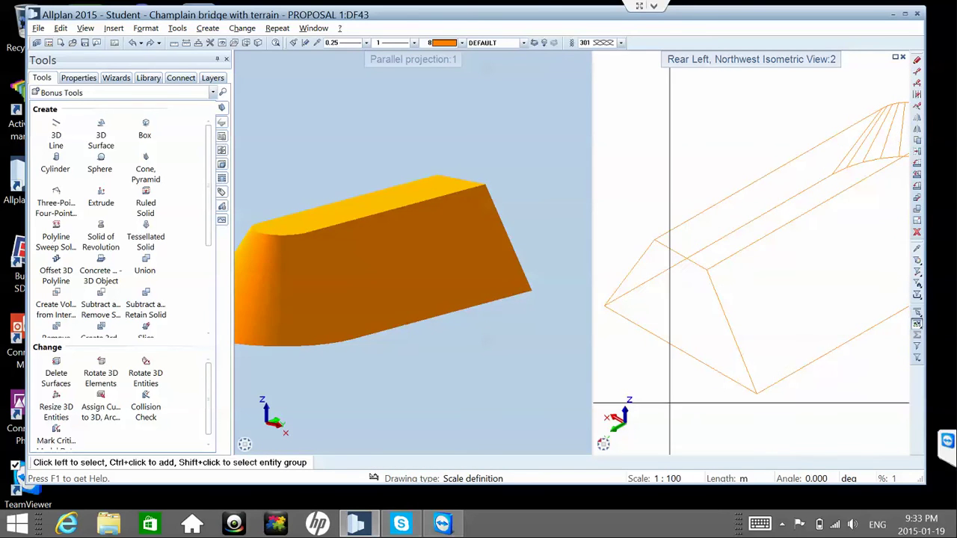
scroll(672, 370, down, 2)
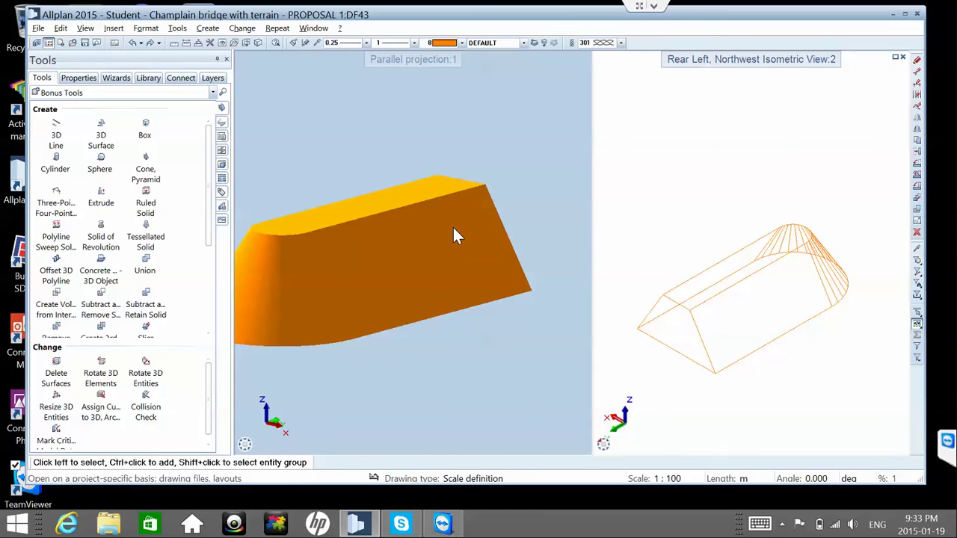
- Set drawing files 29 coubels, 27 red line new, 9 Real terrain, 5 Red line and final deck and 24 3D fimel seaway both as reference files
click(48, 43)
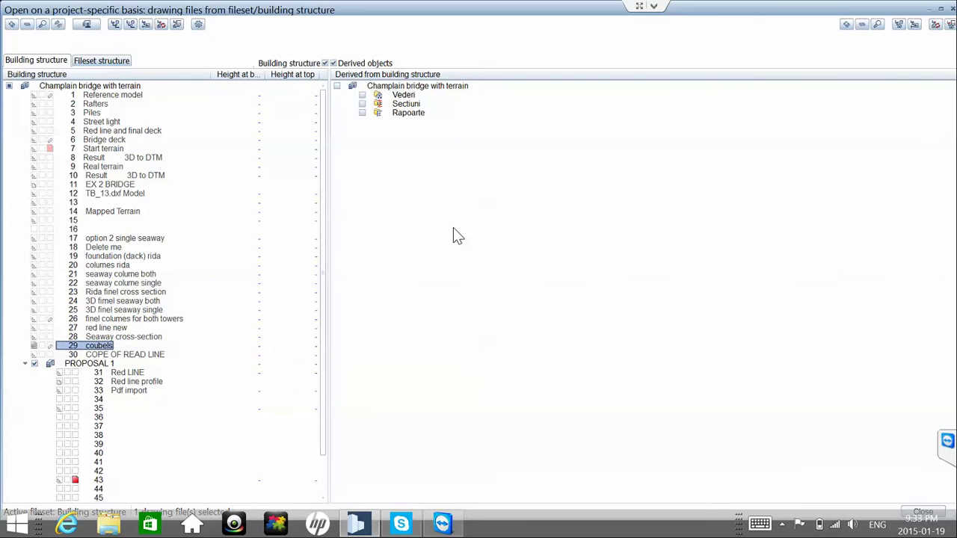
key(Up)
key(Up)
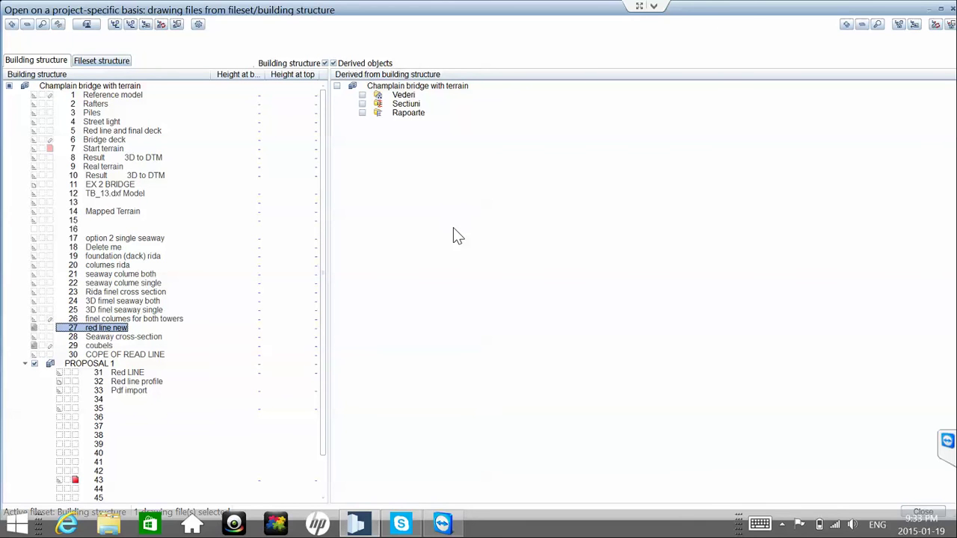
key(9)
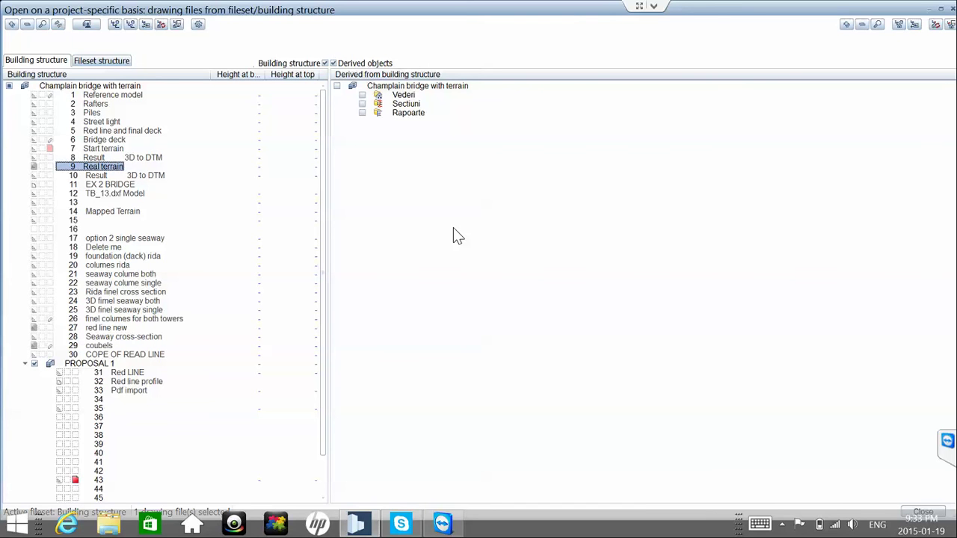
key(5)
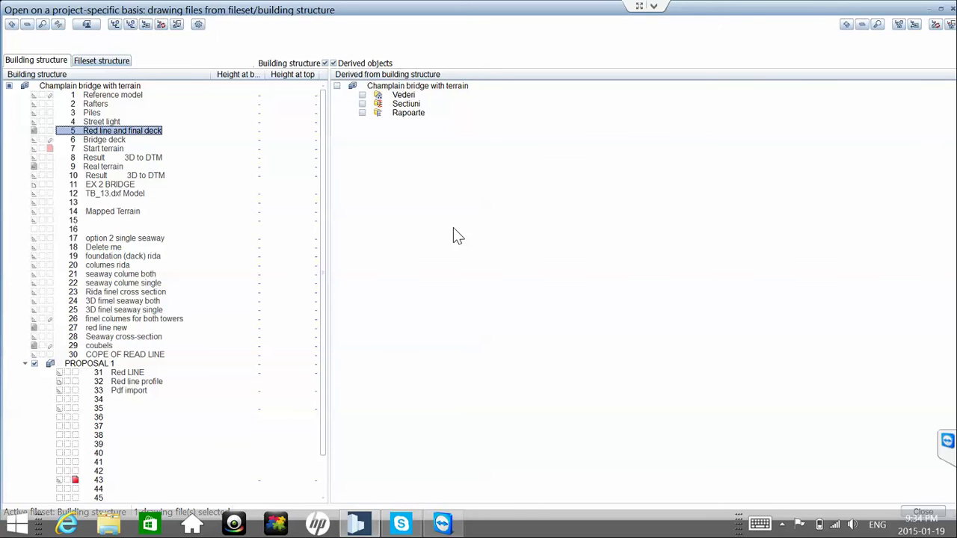
key(2)
key(5)
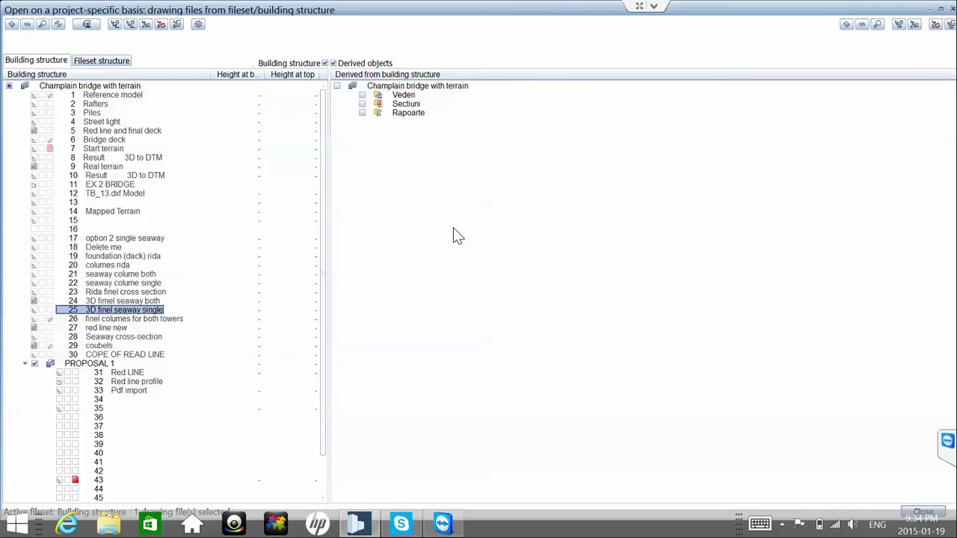
key(Escape)
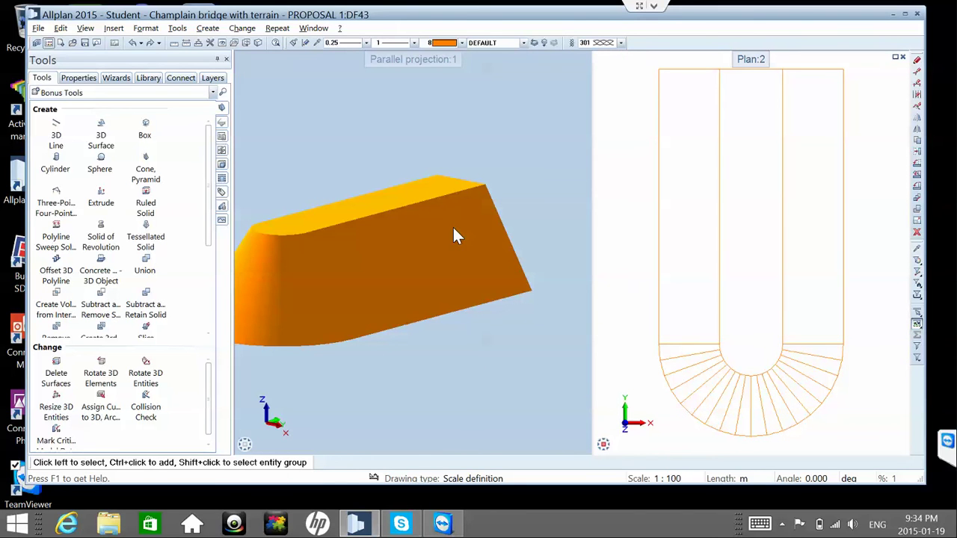
- Reactivate the top-level drawing files, deactivate drawing file 43 of PROPOSAL 1 and make drawing file 29 coubels current
click(48, 42)
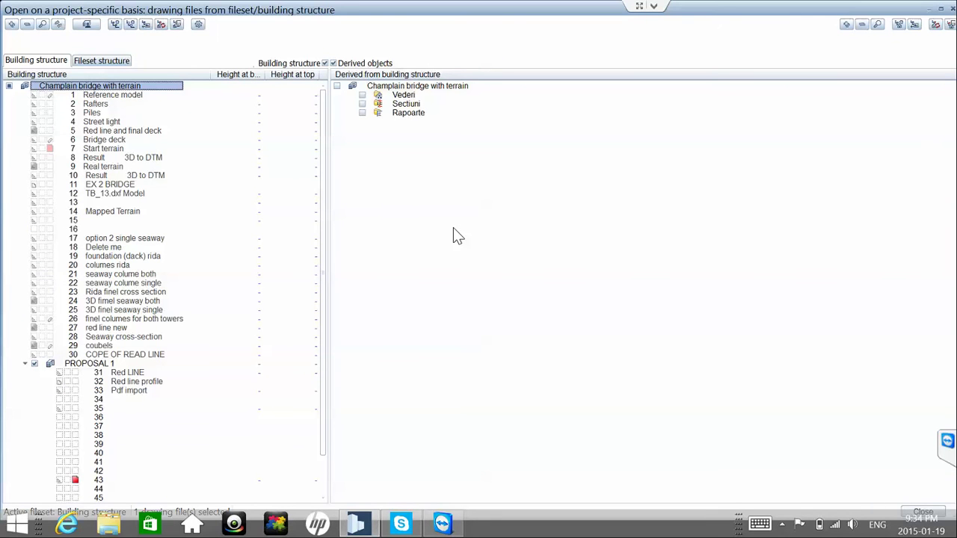
click(34, 363)
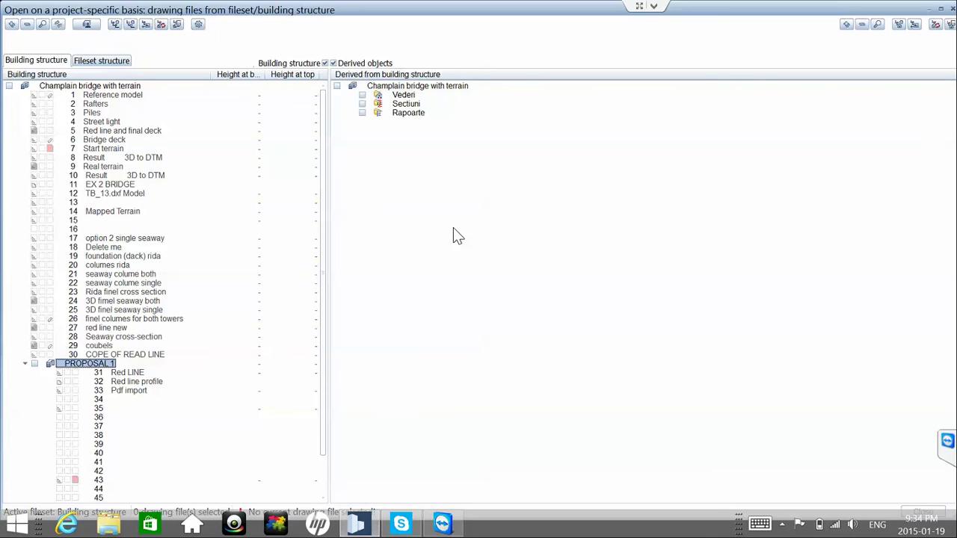
key(Home)
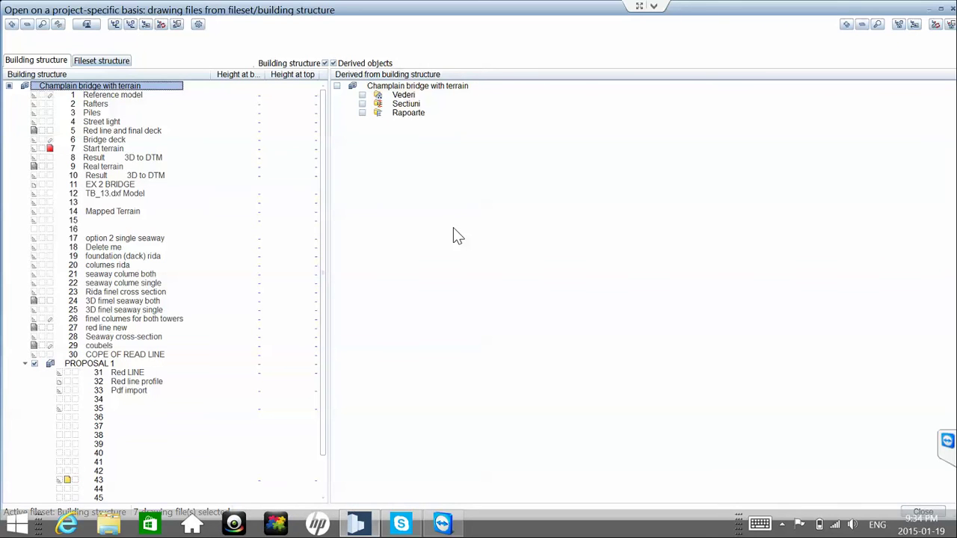
click(67, 480)
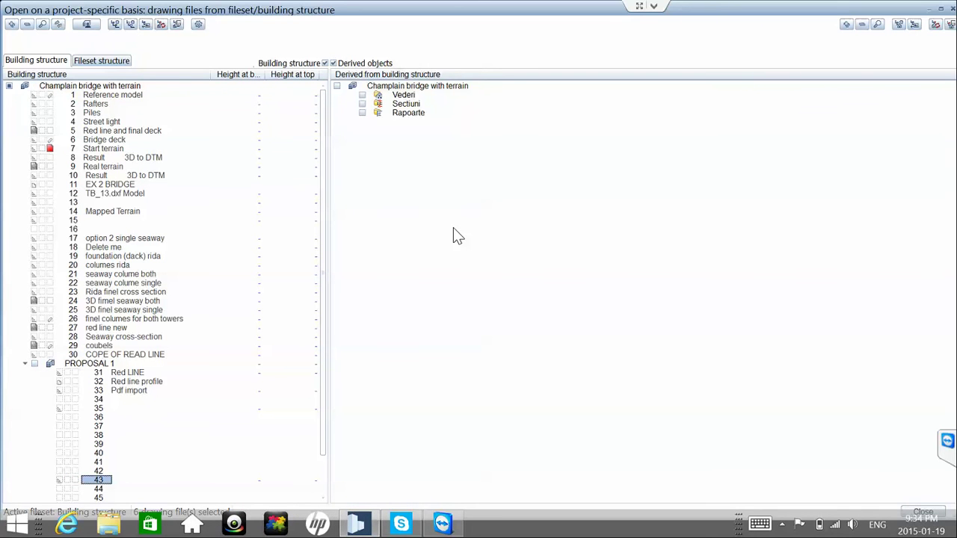
click(50, 346)
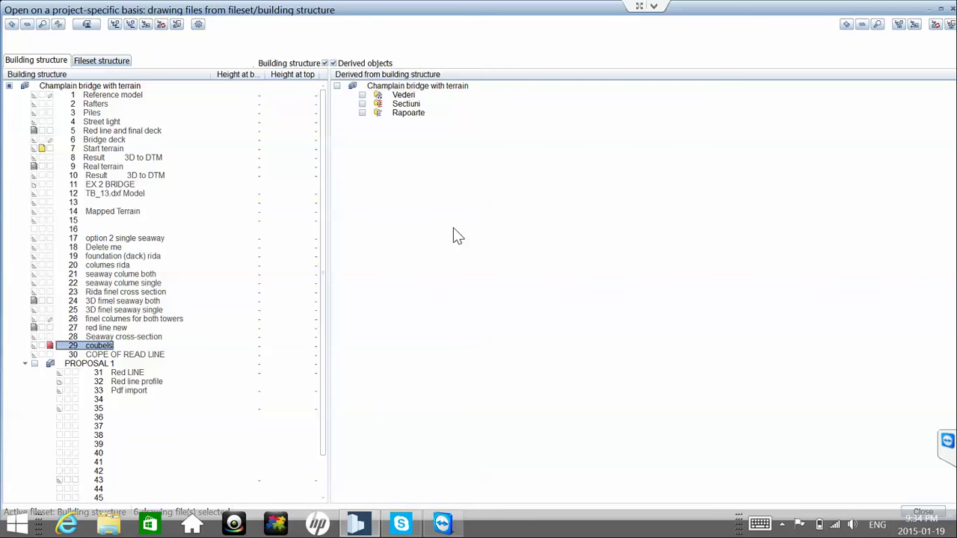
key(Return)
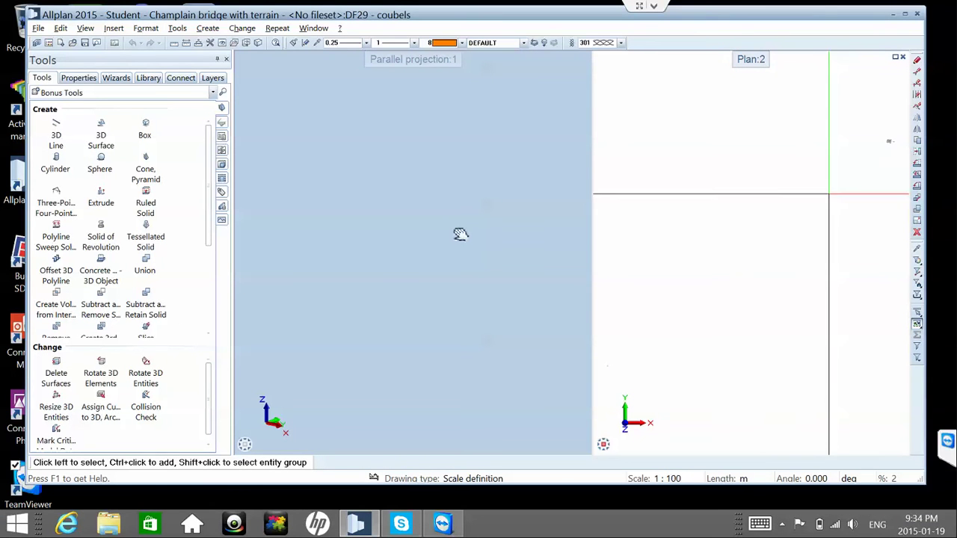
- Examine the bridge deck and cables on the terrain in the front left, southwest isometric wireframe view
scroll(815, 154, up, 8)
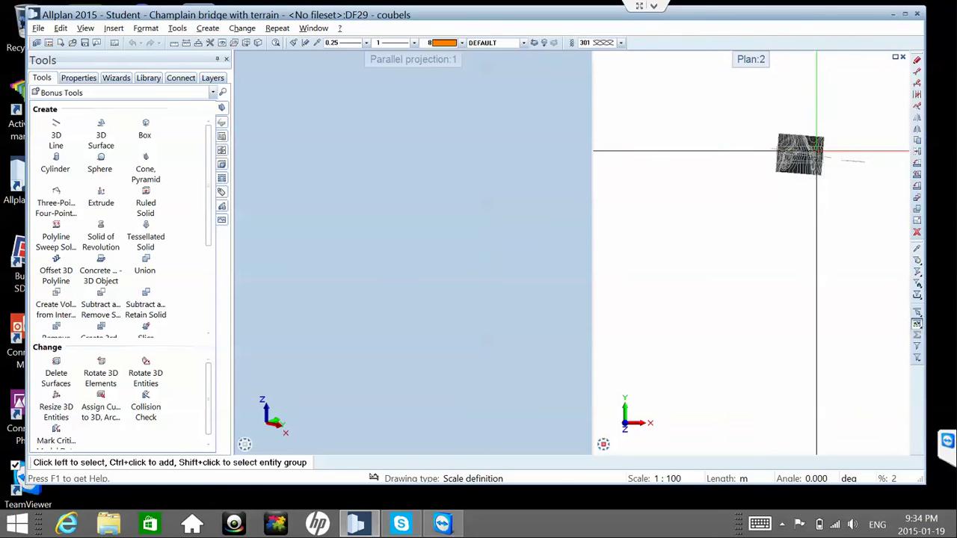
click(604, 425)
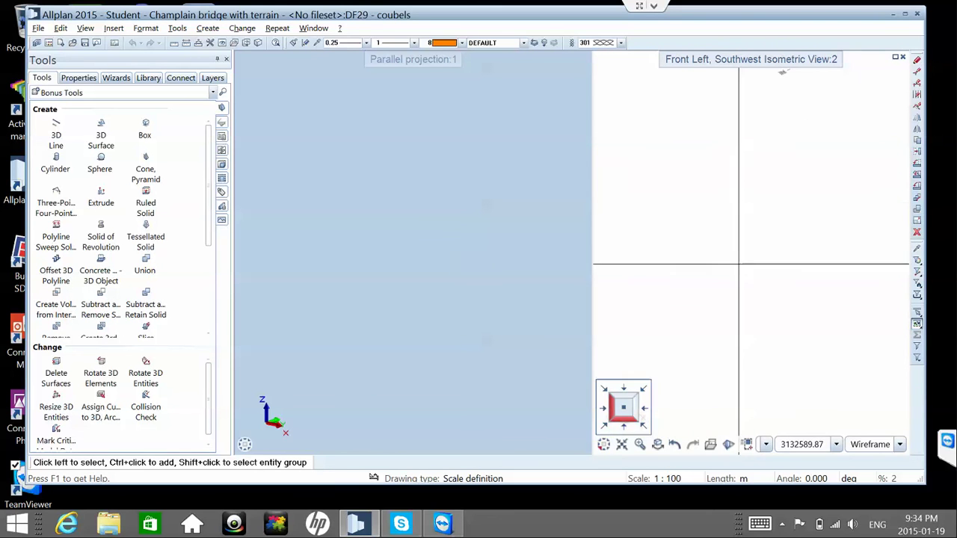
scroll(738, 263, down, 3)
scroll(743, 186, up, 4)
scroll(743, 187, up, 8)
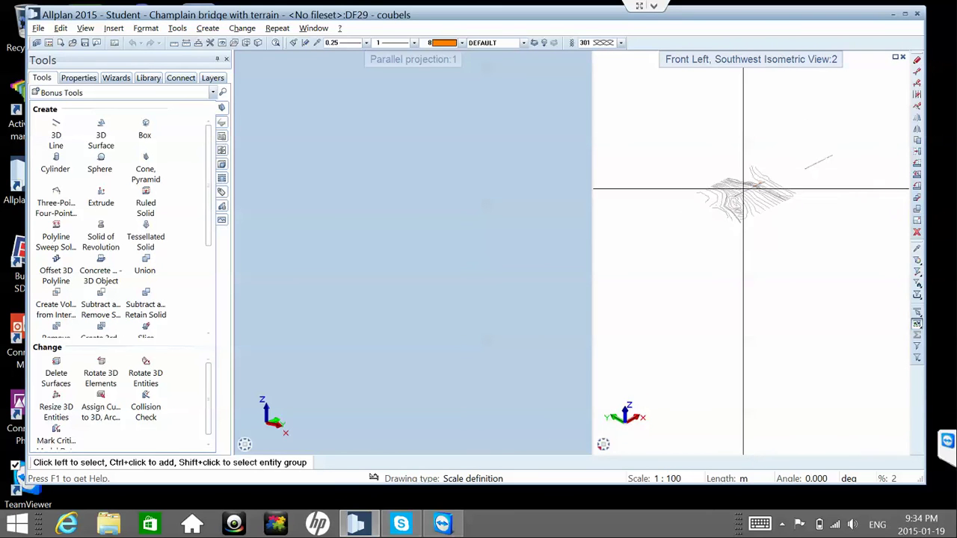
scroll(796, 172, up, 4)
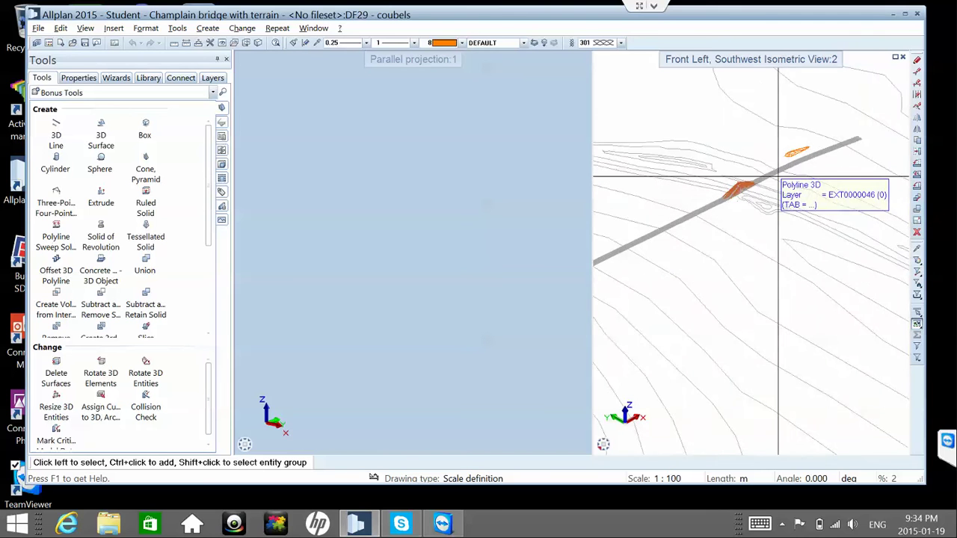
scroll(710, 201, up, 3)
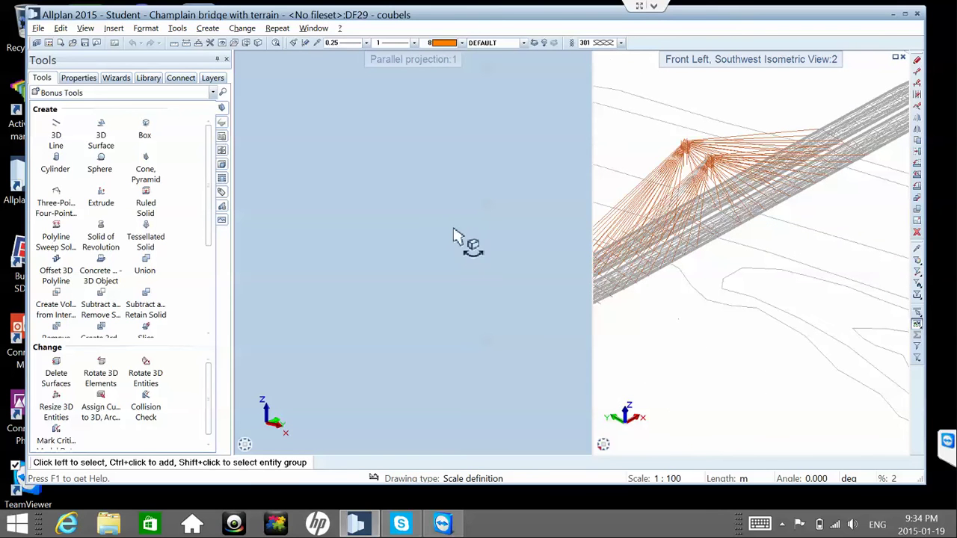
- Add drawing file 26, finel columes for both towers, to the displayed model as a reference file
double_click(453, 227)
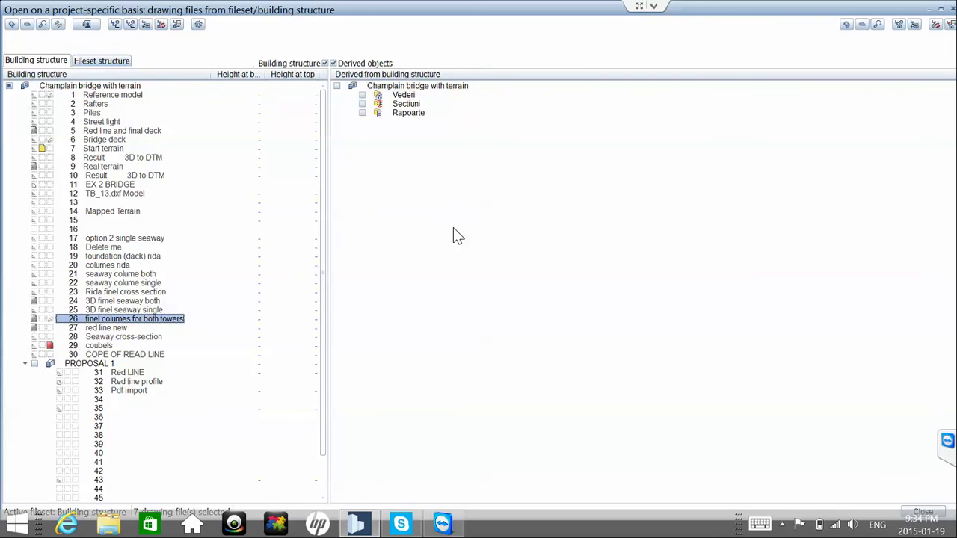
key(Escape)
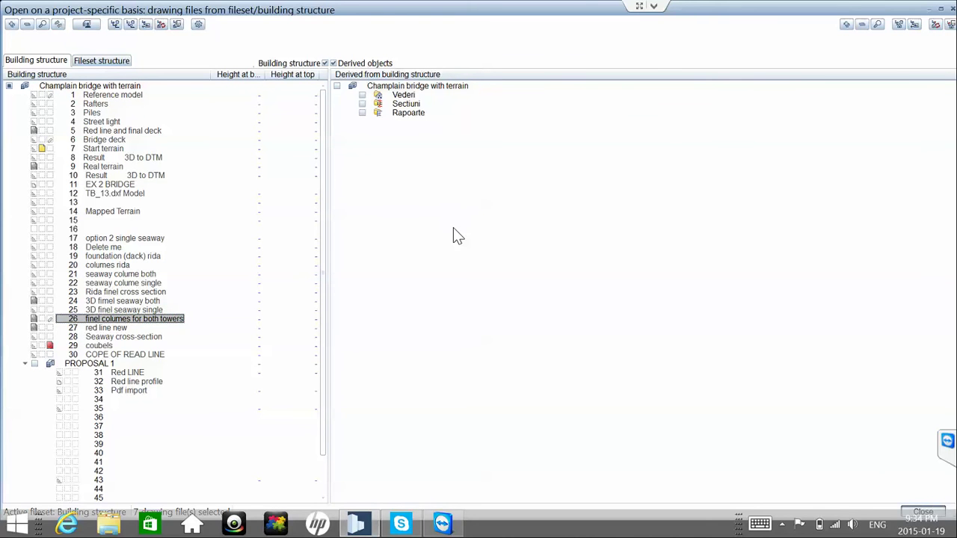
middle_drag(665, 308, 732, 291)
scroll(730, 281, down, 1)
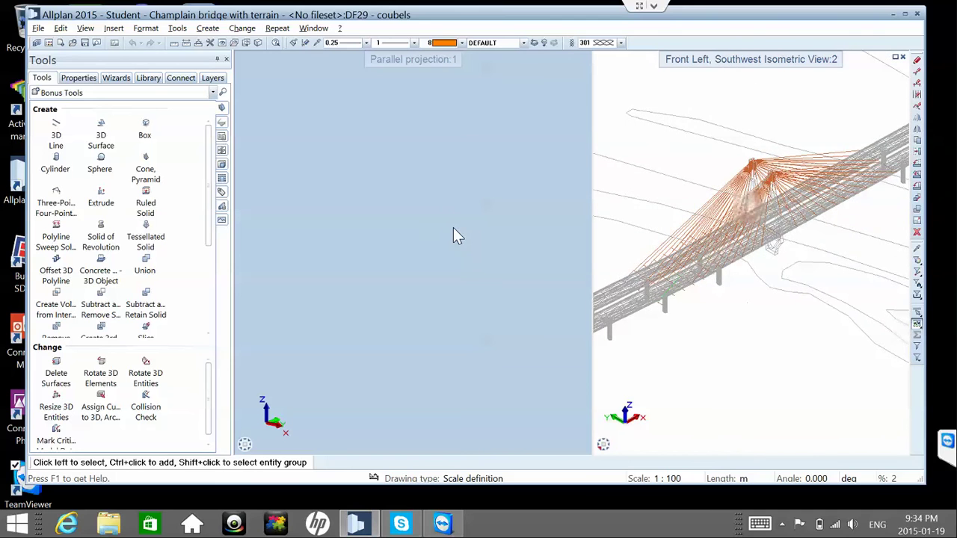
- Show the bridge towers, cables and deck up close in the animation viewport in the front left, southwest isometric view
click(49, 42)
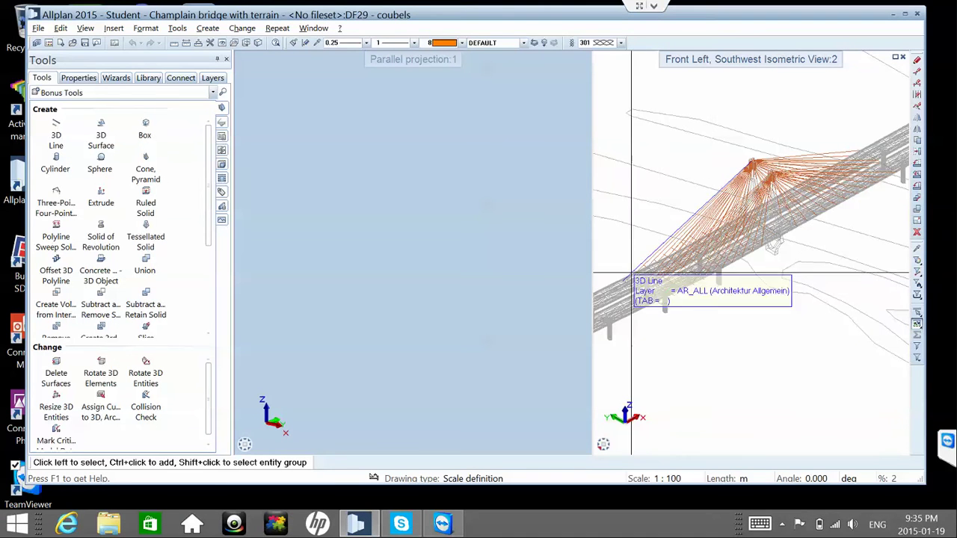
scroll(675, 283, up, 1)
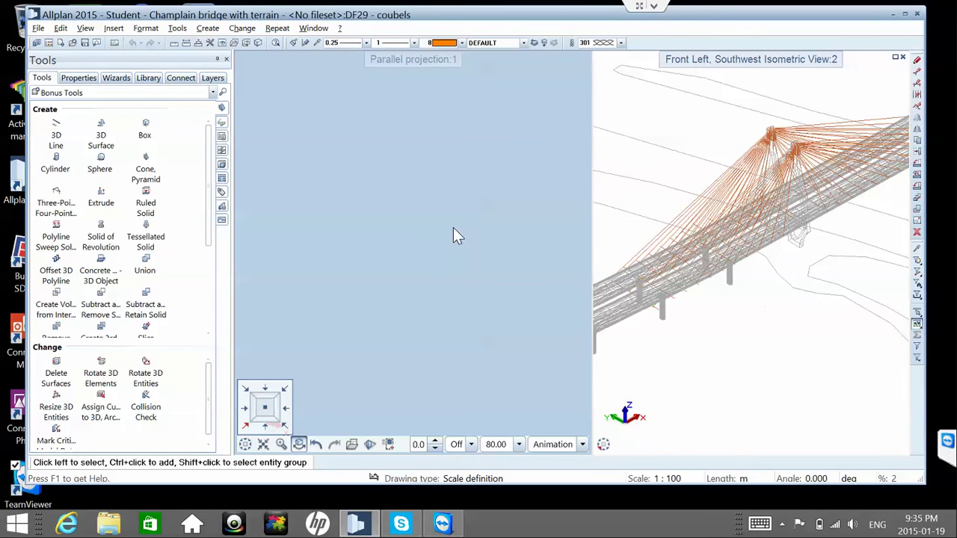
click(246, 425)
scroll(453, 227, up, 3)
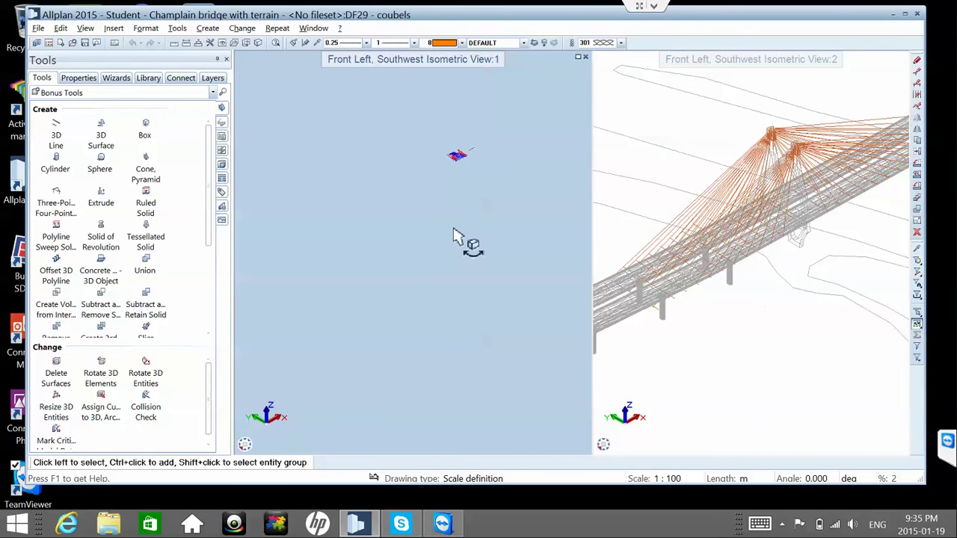
scroll(453, 228, up, 5)
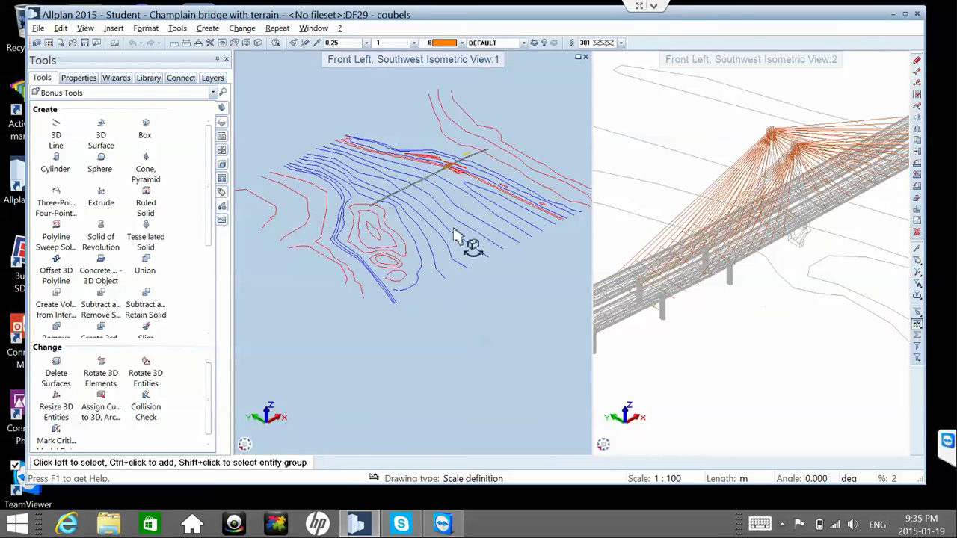
scroll(453, 228, up, 6)
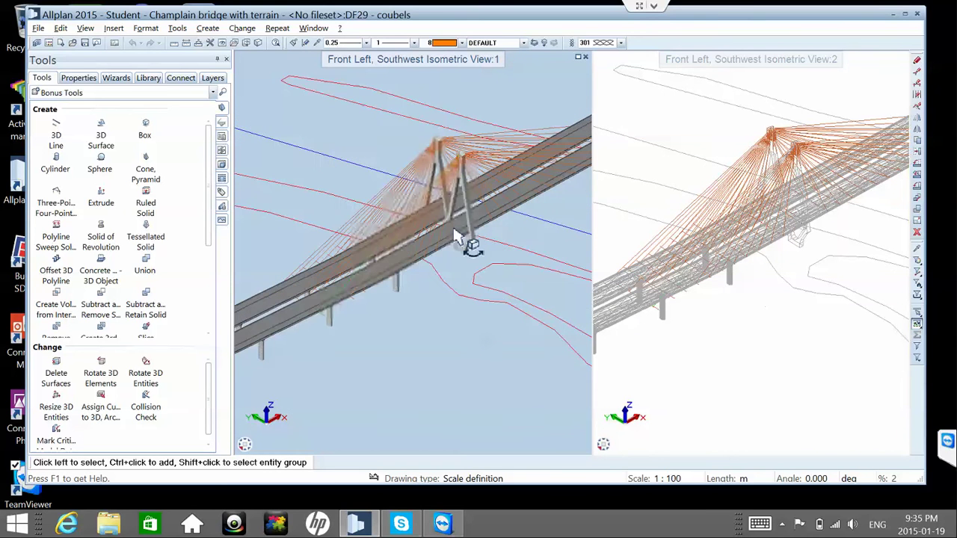
- Examine the cable anchorages along the bridge deck edge up close in the shaded front left, southwest isometric view
scroll(460, 234, down, 5)
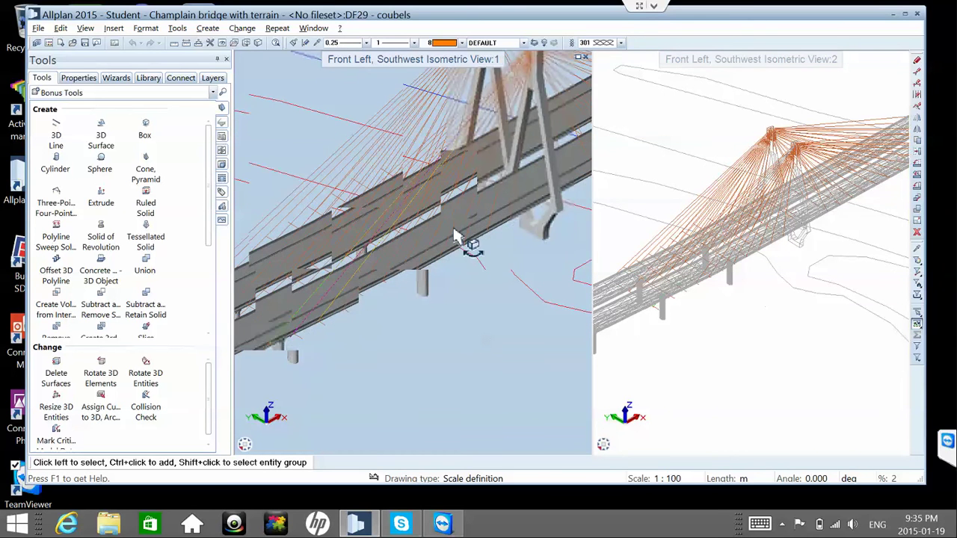
scroll(459, 234, down, 5)
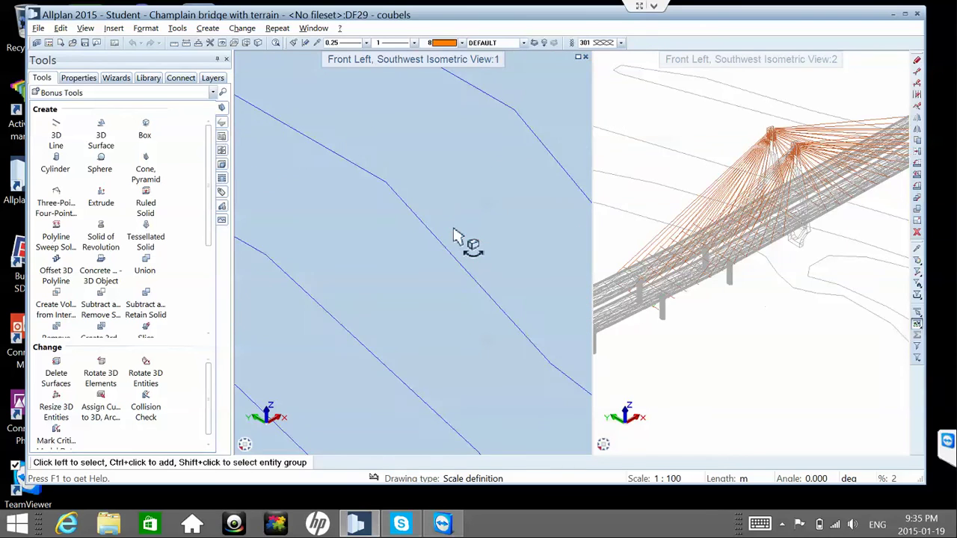
scroll(457, 235, up, 5)
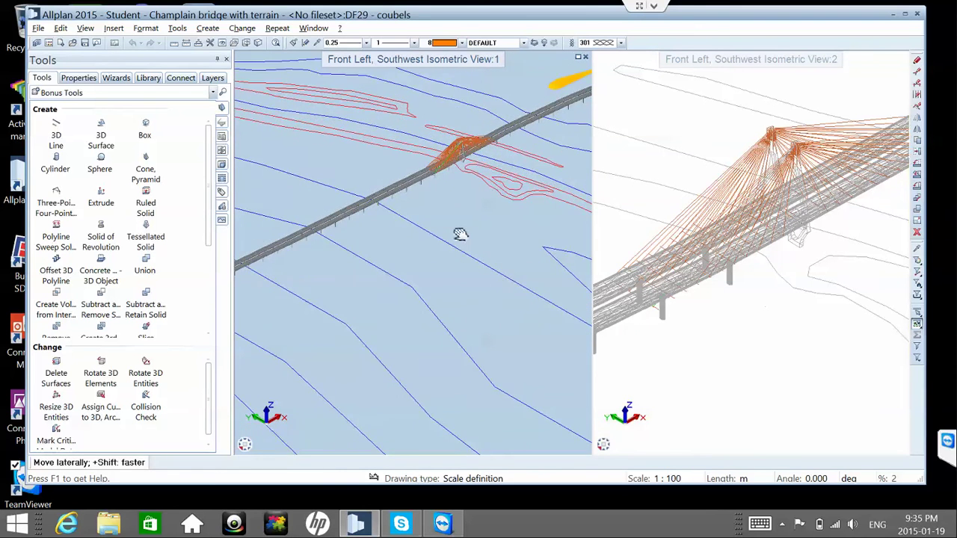
scroll(458, 236, up, 5)
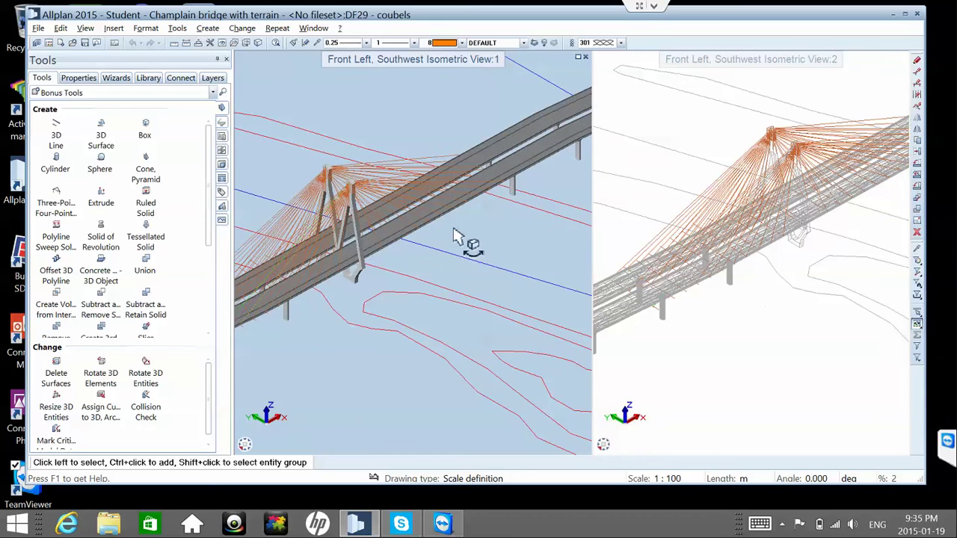
scroll(454, 231, up, 5)
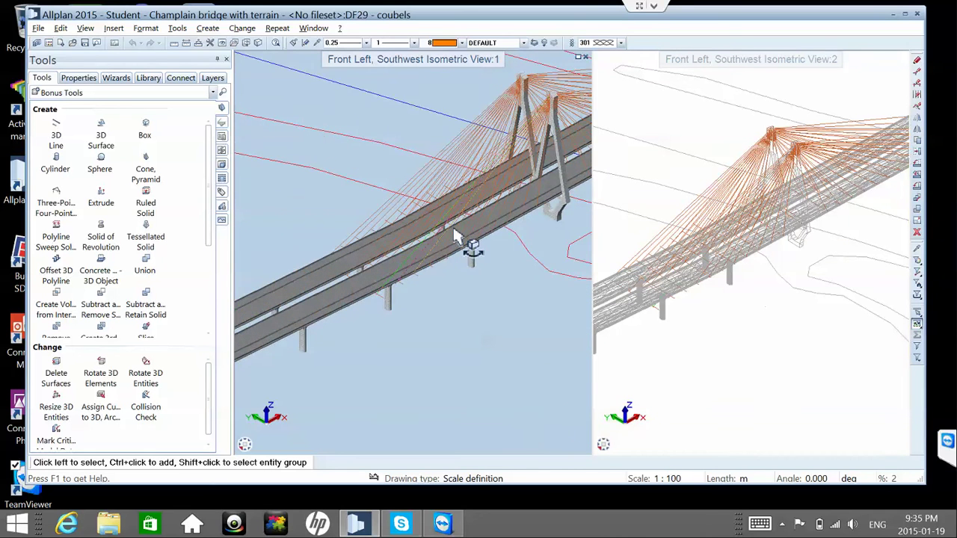
scroll(453, 238, up, 4)
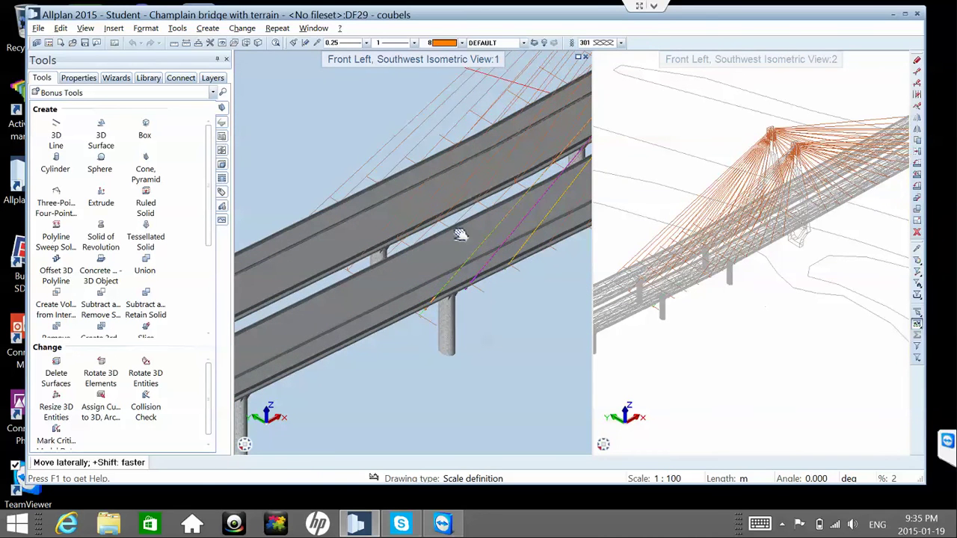
scroll(454, 231, up, 2)
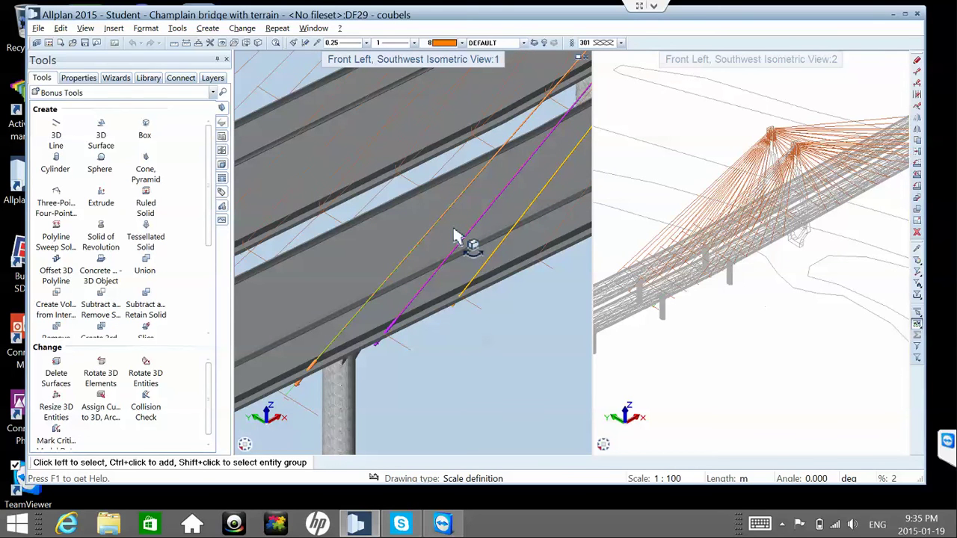
scroll(454, 238, up, 3)
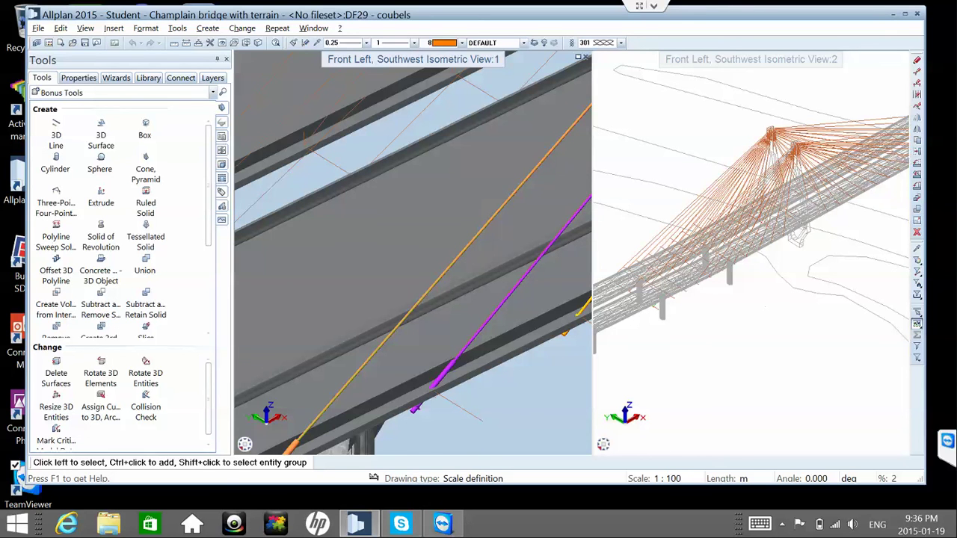
- Switch to the Chrome browser, open the newest Facebook notification and look over the Club Sportiv Da Wu Wei page
click(234, 523)
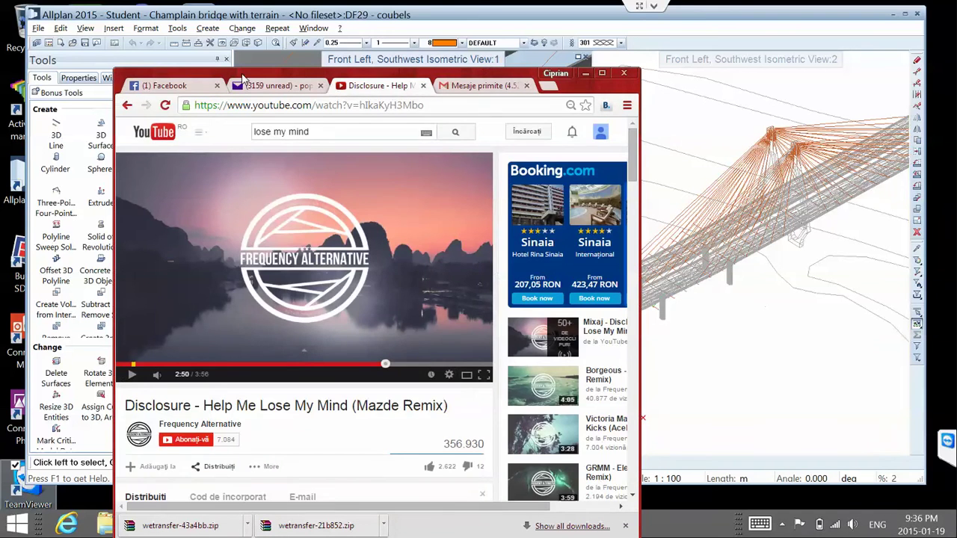
click(191, 86)
scroll(303, 152, down, 6)
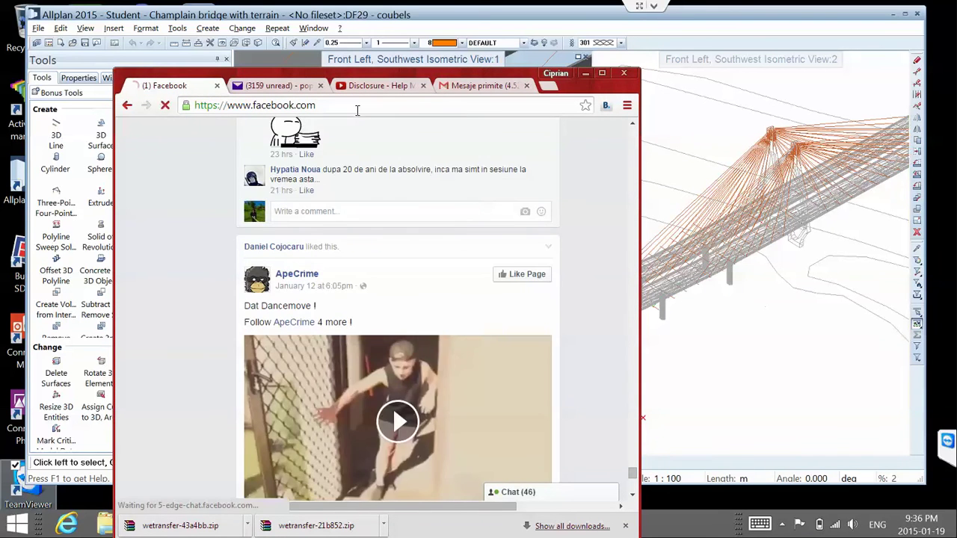
scroll(302, 148, down, 15)
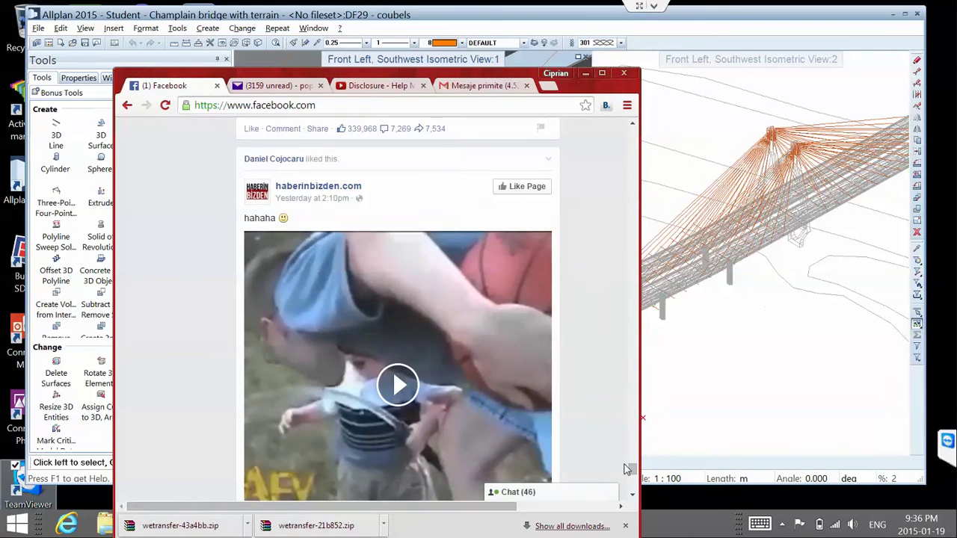
drag(630, 469, 814, 134)
click(718, 131)
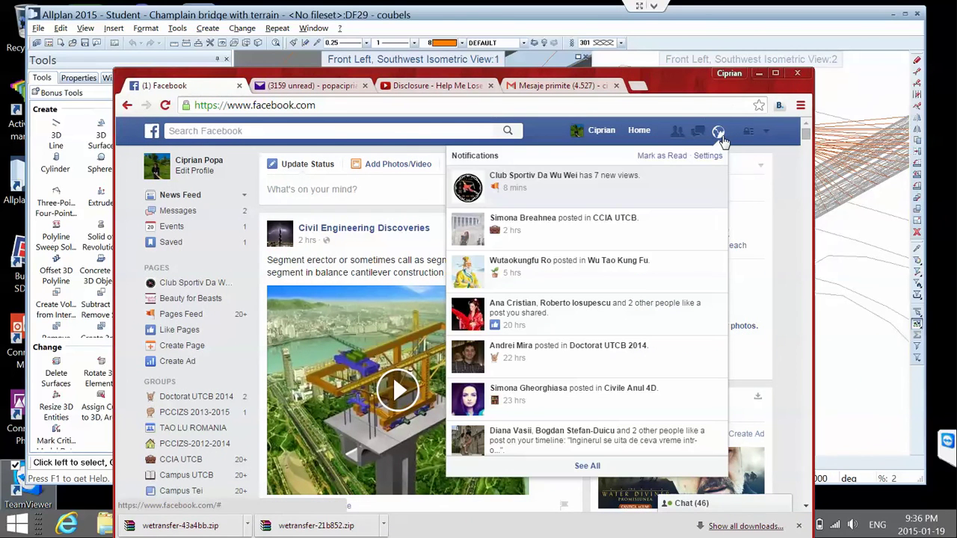
click(602, 190)
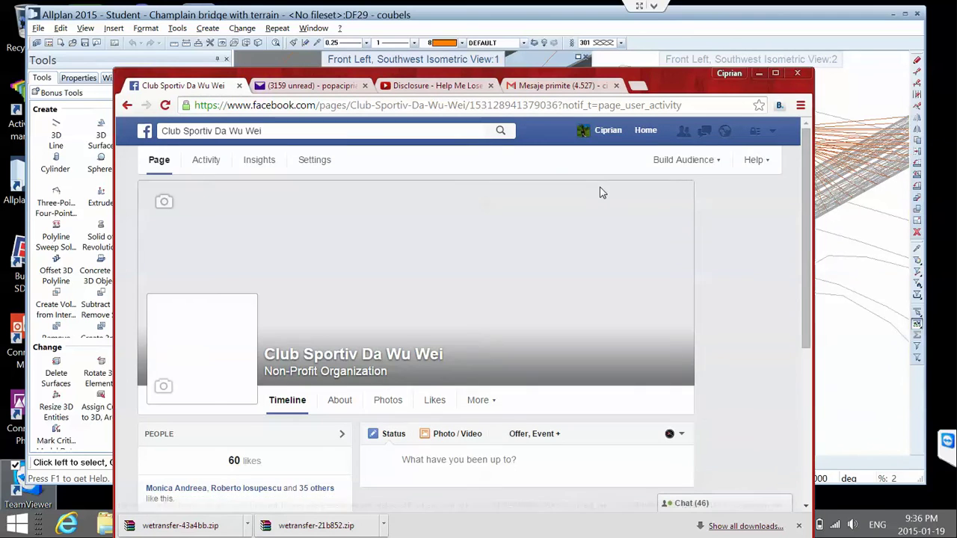
scroll(389, 238, down, 3)
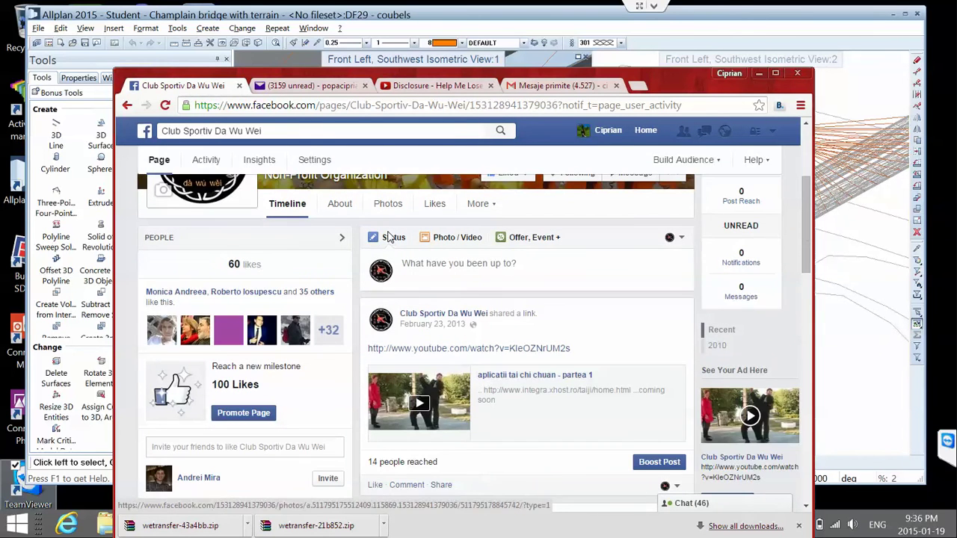
scroll(389, 238, up, 3)
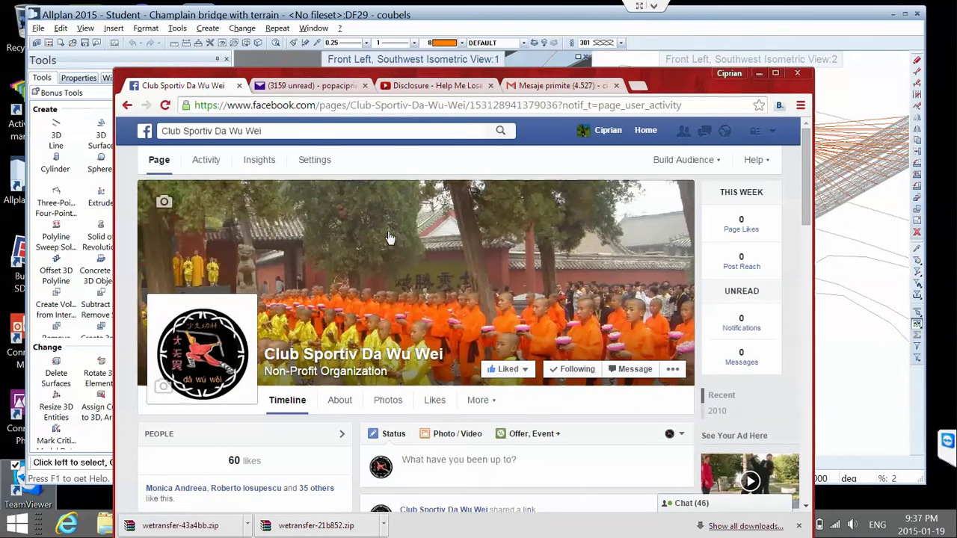
- Browse the Facebook news feed and return to the bridge model in Allplan
click(151, 133)
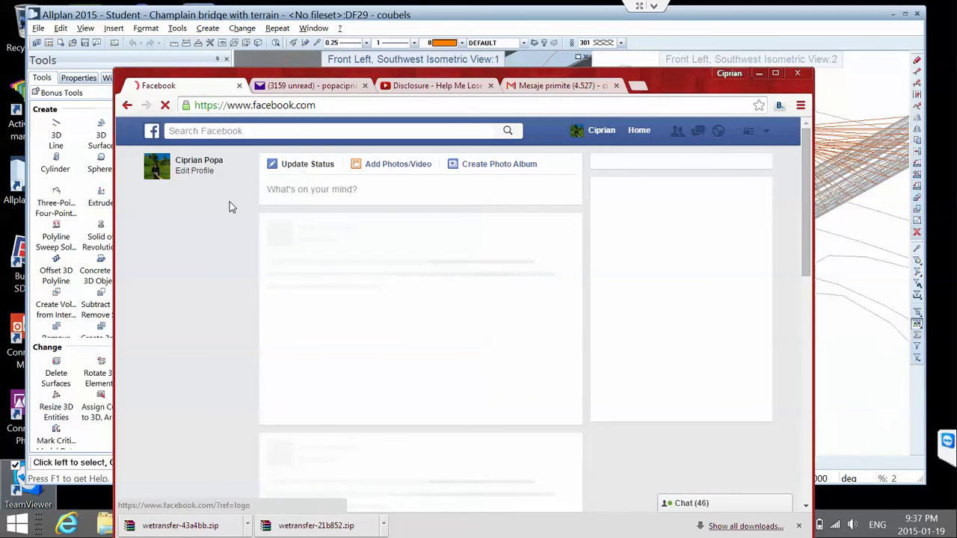
scroll(252, 221, down, 3)
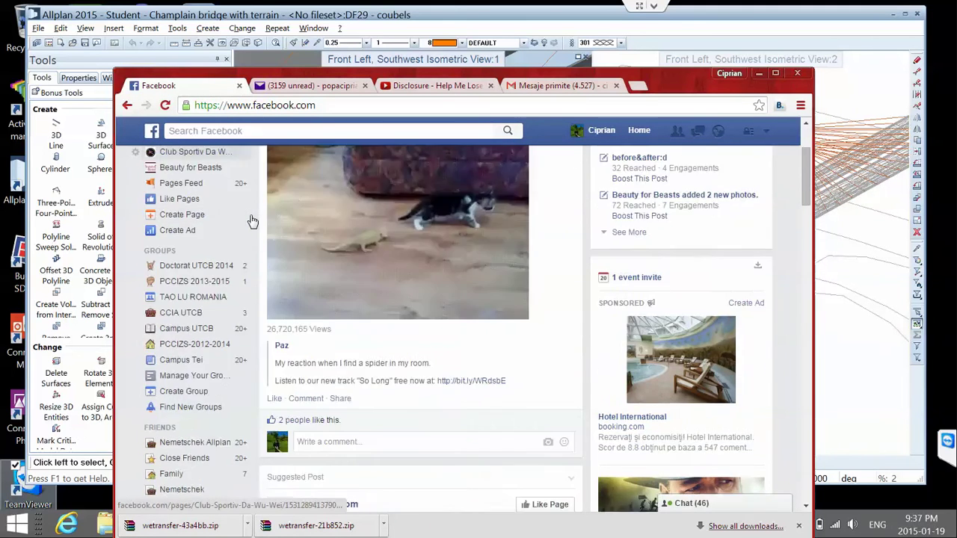
scroll(252, 221, down, 3)
scroll(254, 219, down, 2)
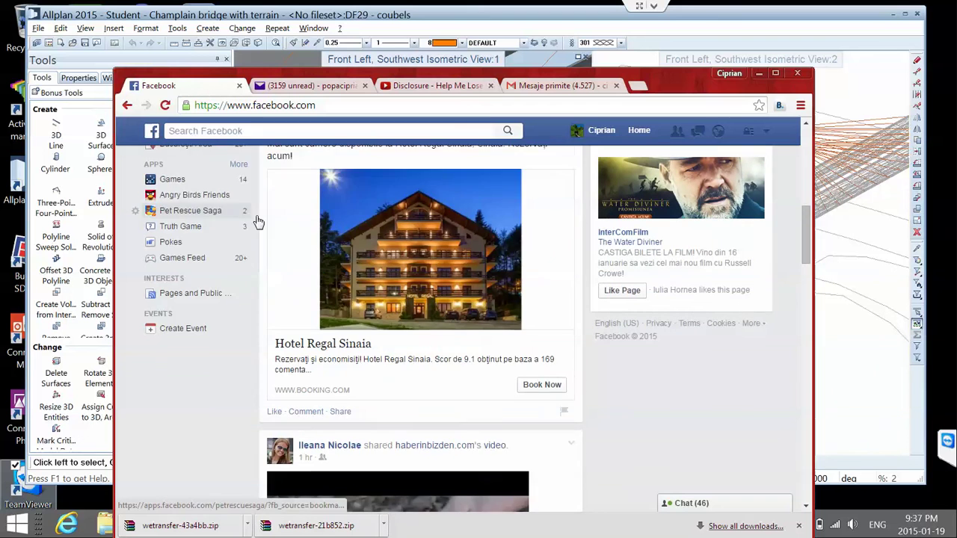
scroll(451, 299, down, 3)
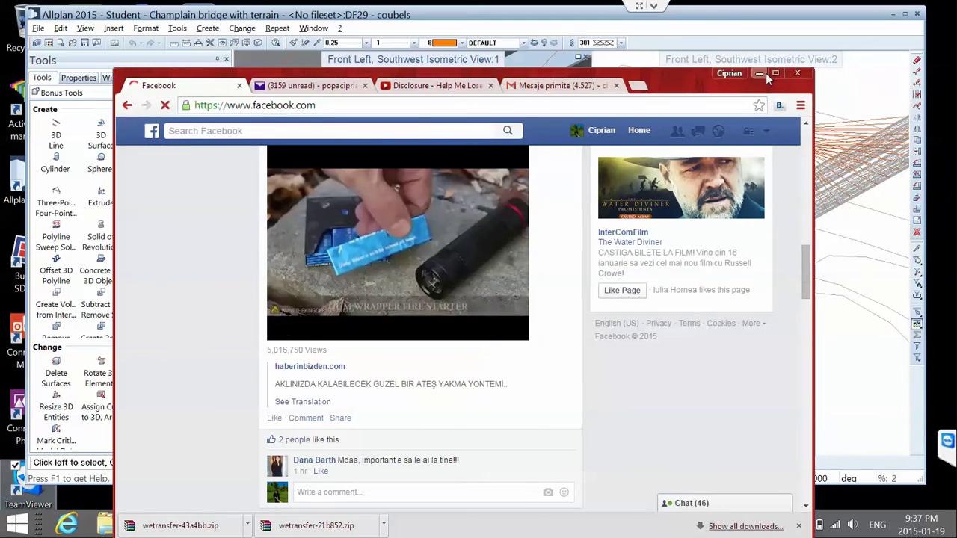
click(760, 74)
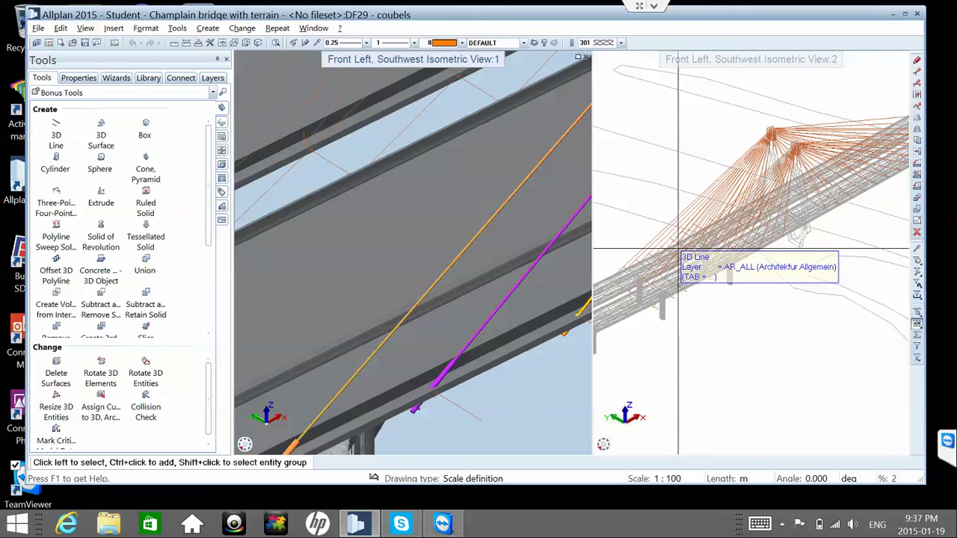
scroll(672, 278, up, 1)
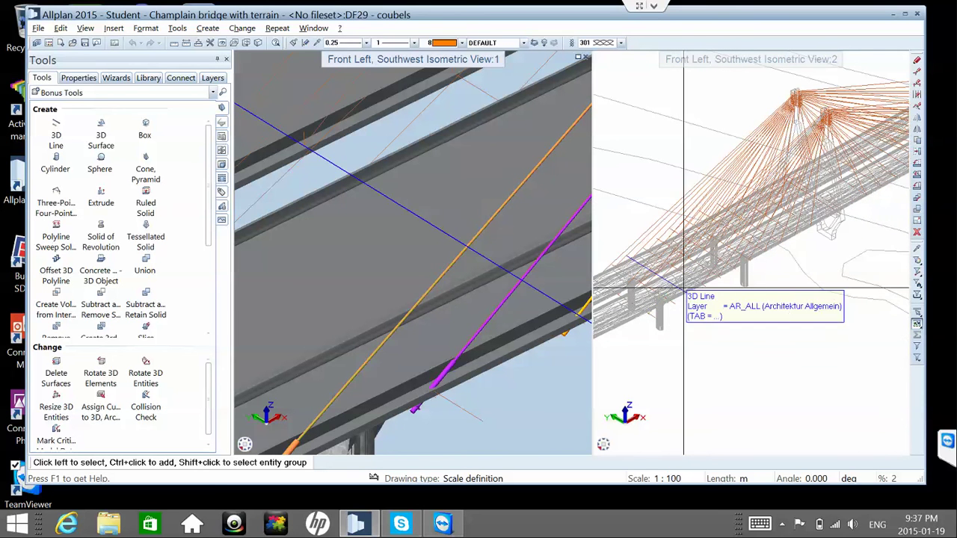
scroll(697, 320, down, 4)
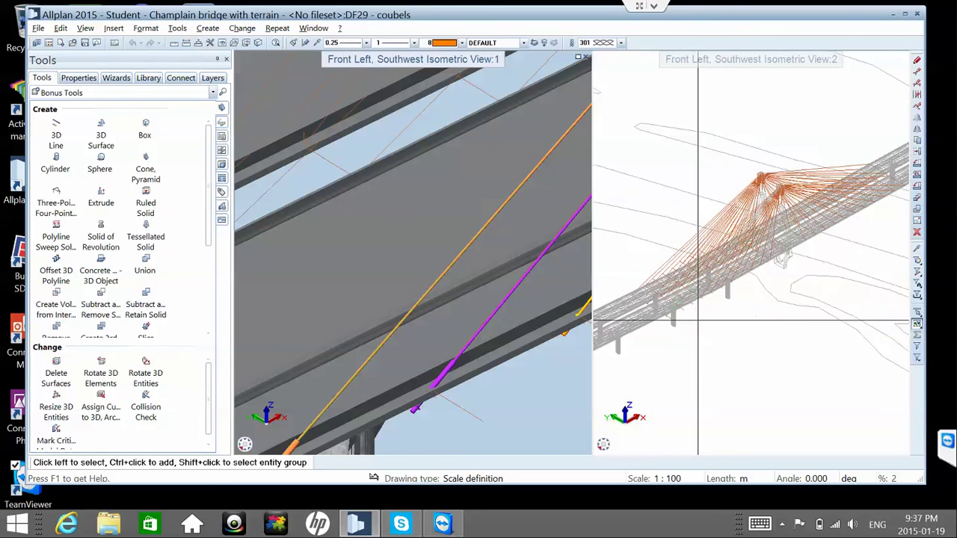
scroll(697, 322, up, 5)
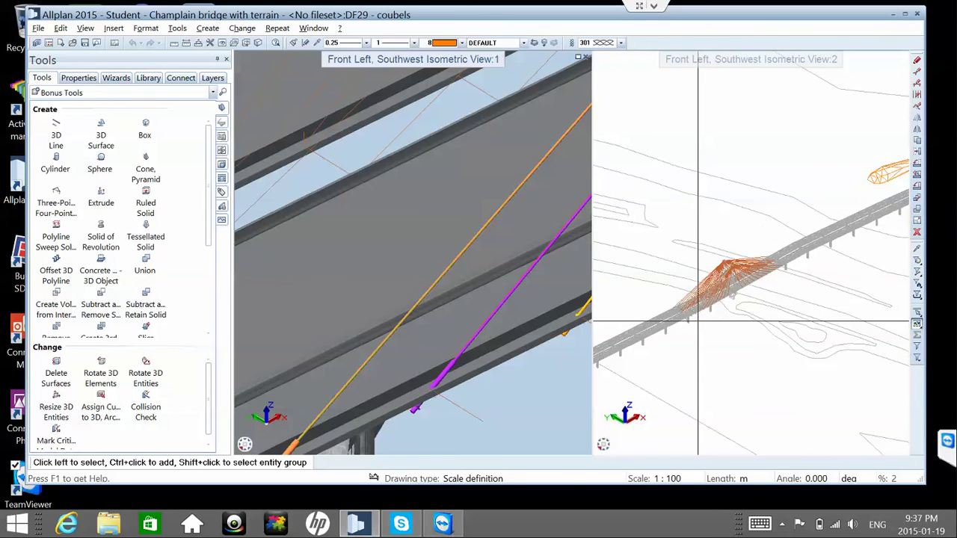
scroll(798, 275, up, 3)
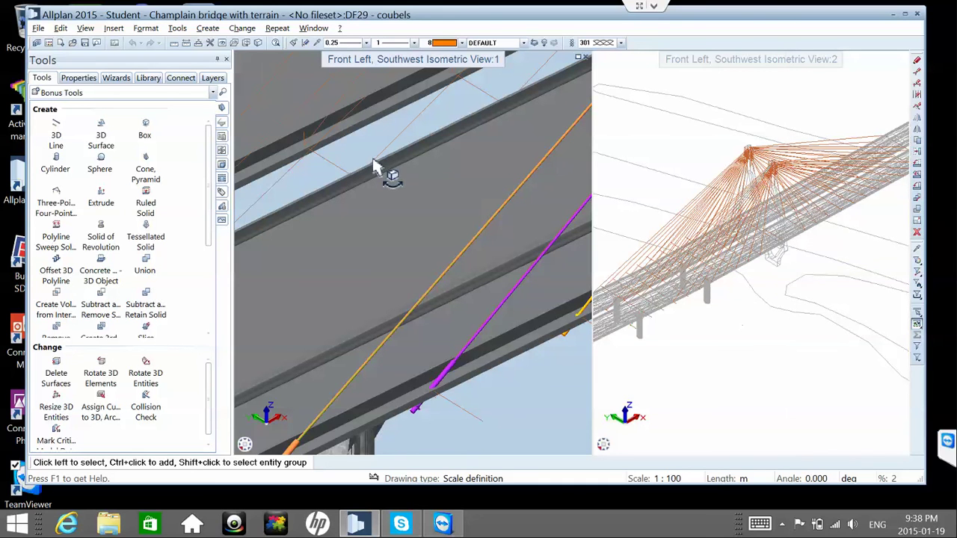
click(893, 14)
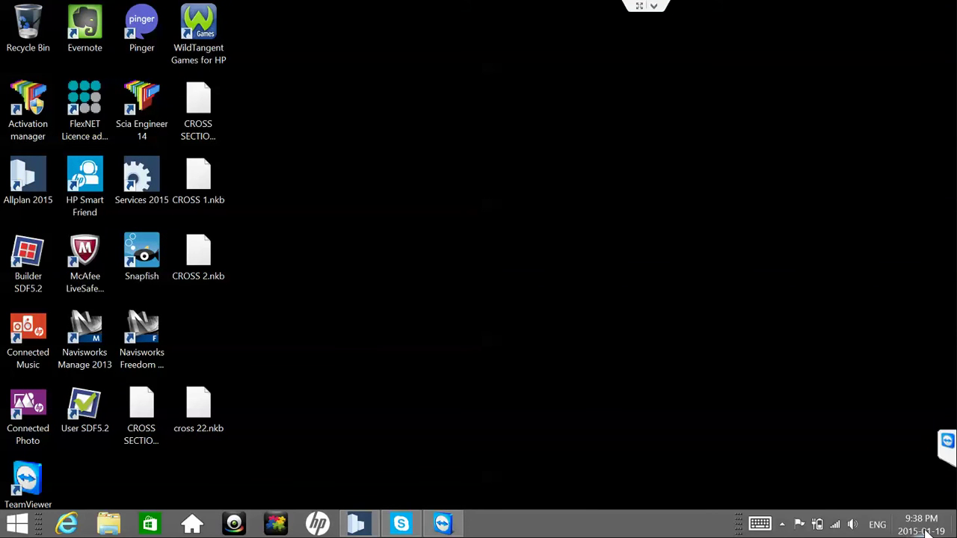
mouse_move(926, 532)
click(365, 525)
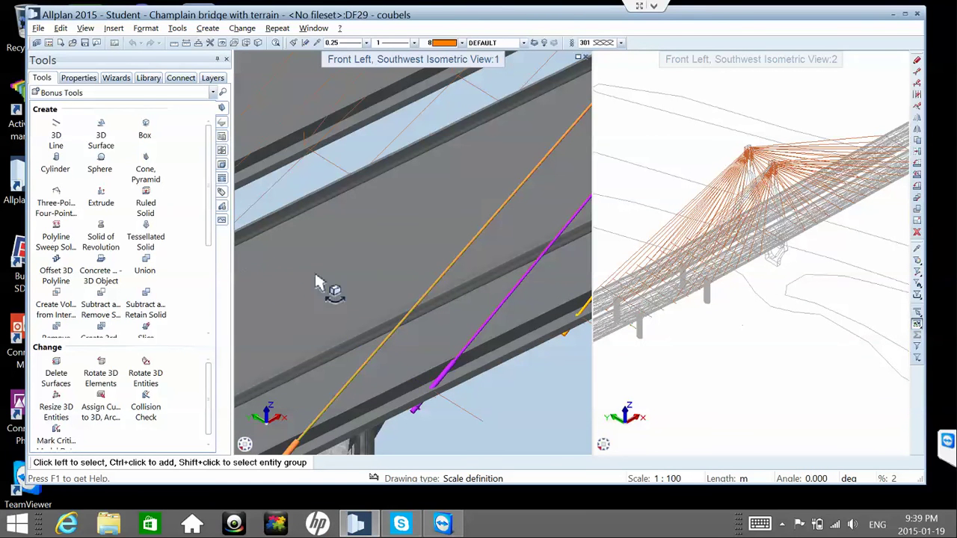
- Show the tower and its cables up close in the wireframe viewport using the front, south elevation
scroll(207, 253, down, 5)
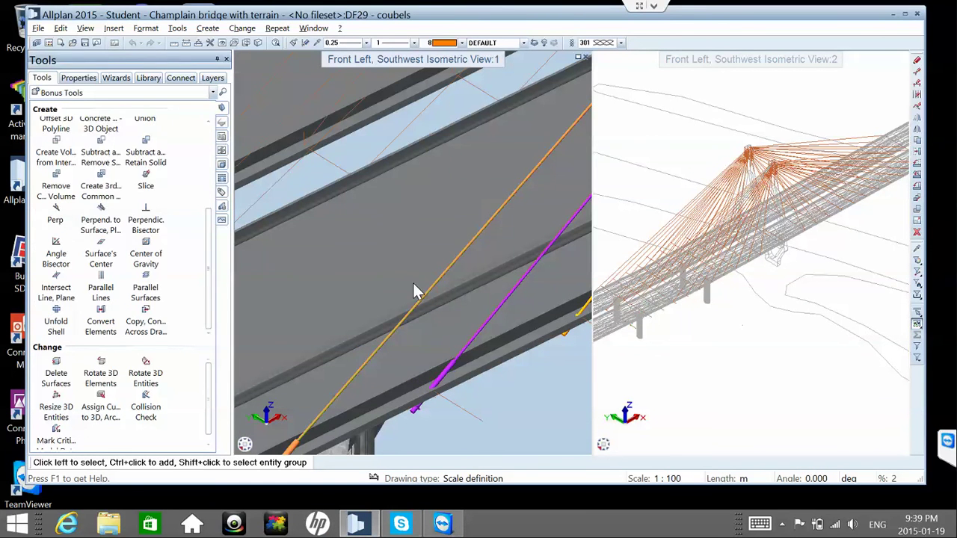
scroll(416, 292, down, 5)
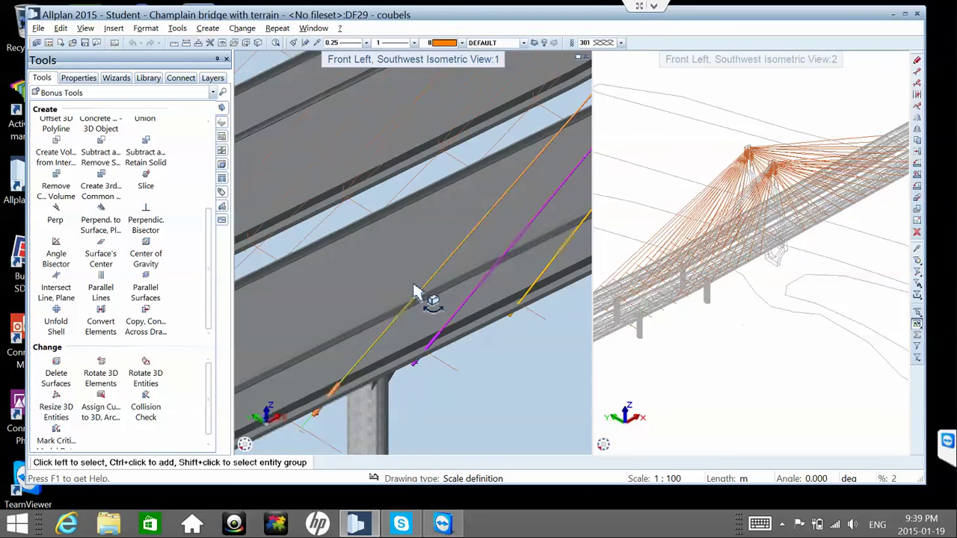
scroll(416, 292, down, 2)
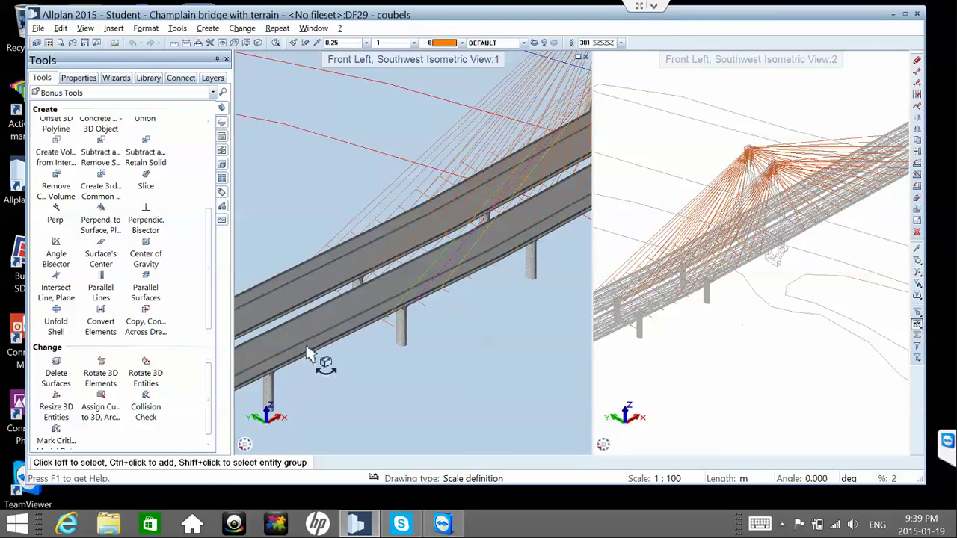
scroll(676, 353, down, 1)
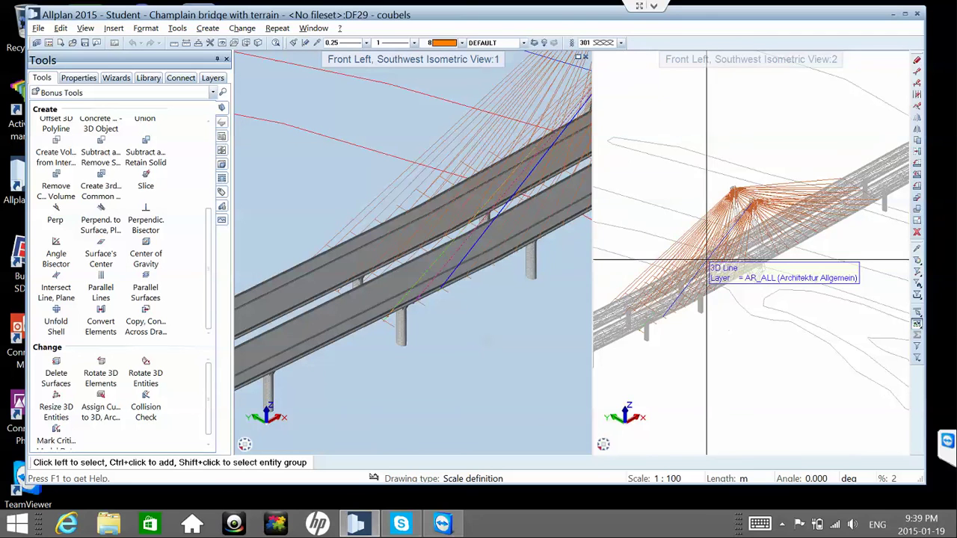
mouse_move(607, 446)
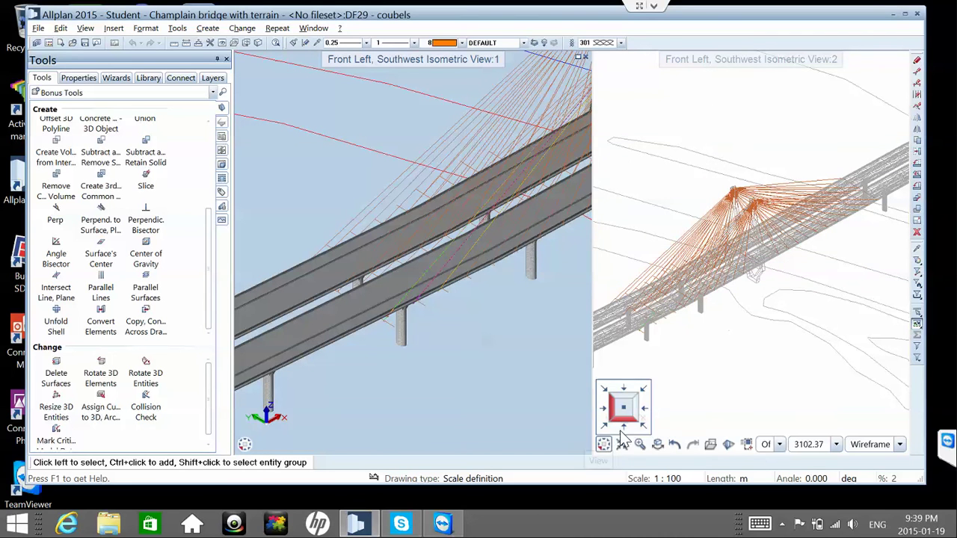
click(624, 426)
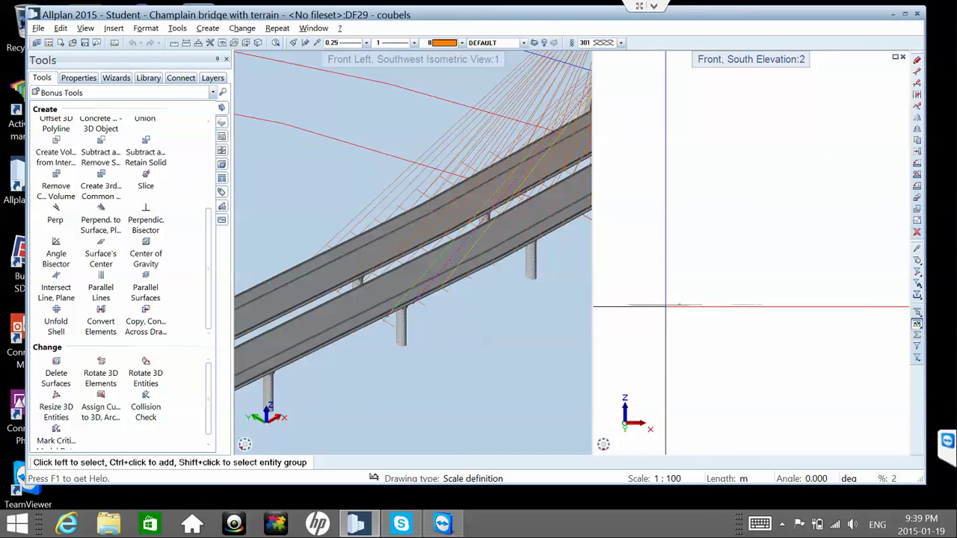
scroll(666, 305, up, 3)
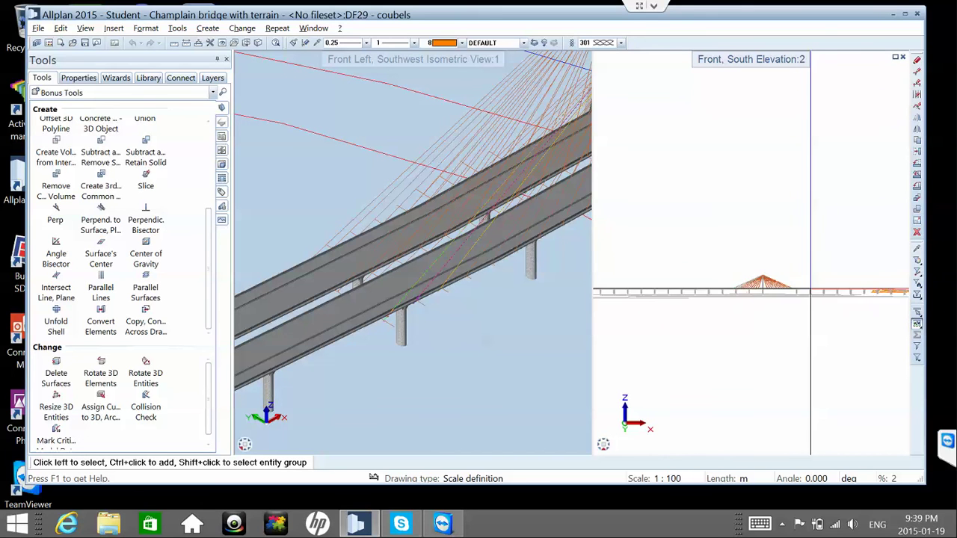
scroll(785, 293, up, 4)
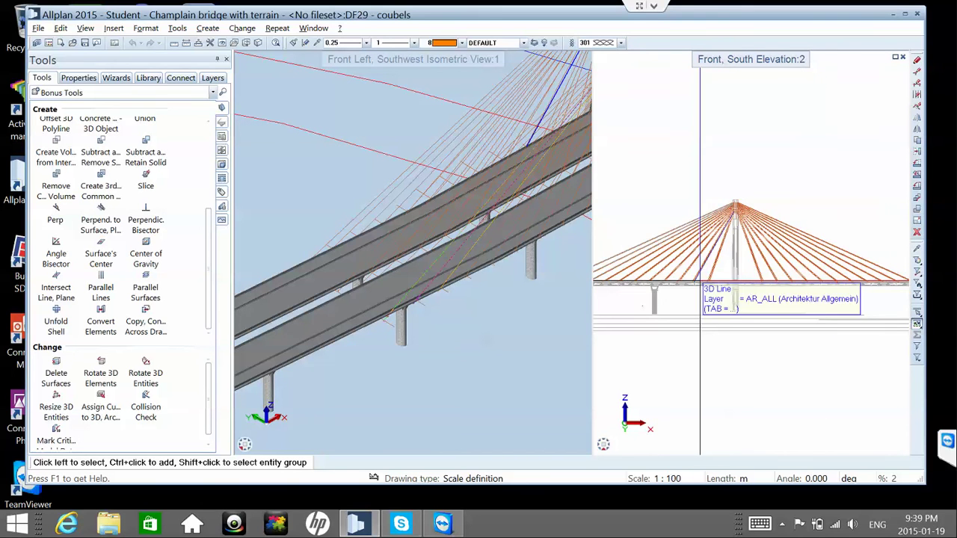
- Examine the stay cables and their connection to the deck above the pier in the front, south elevation
middle_drag(683, 270, 753, 305)
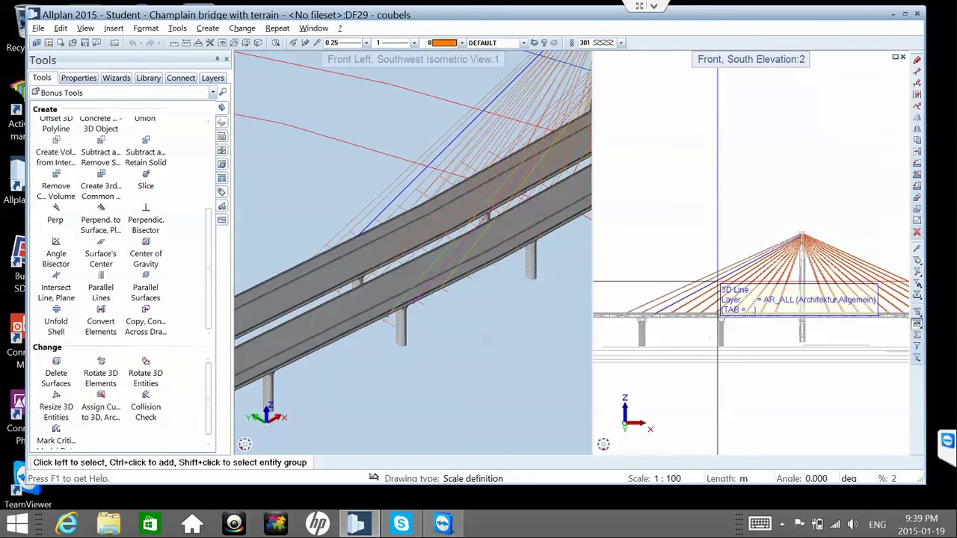
scroll(718, 282, up, 3)
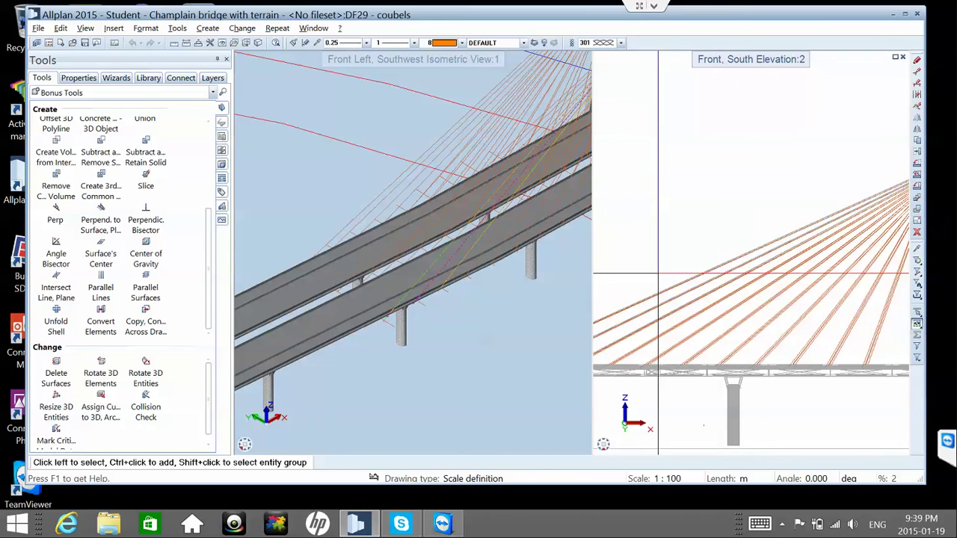
scroll(658, 273, up, 5)
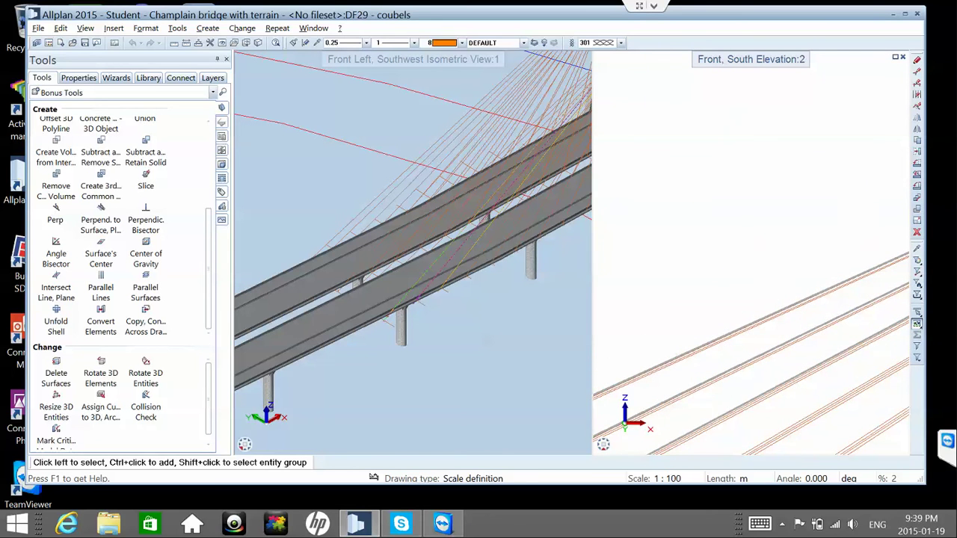
middle_drag(725, 293, 734, 283)
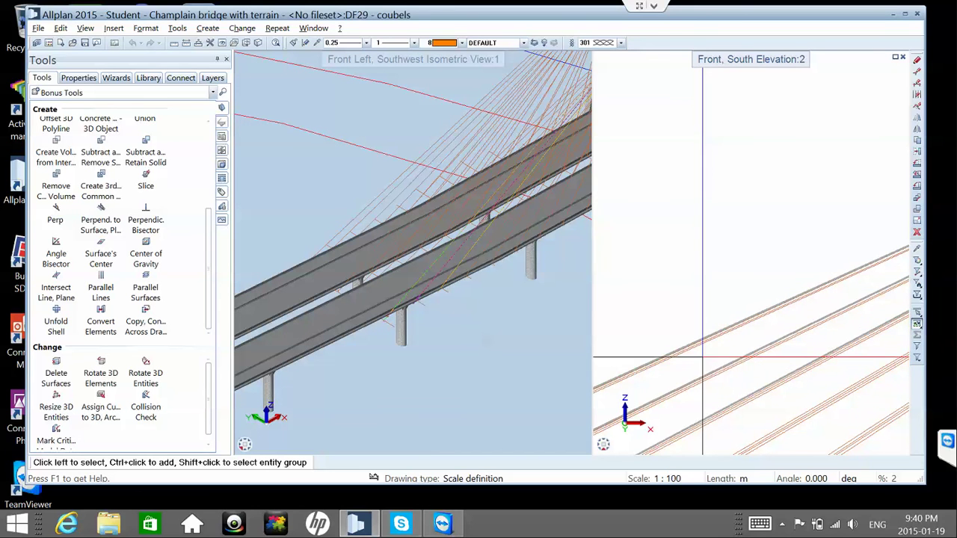
scroll(710, 345, down, 3)
scroll(720, 343, down, 5)
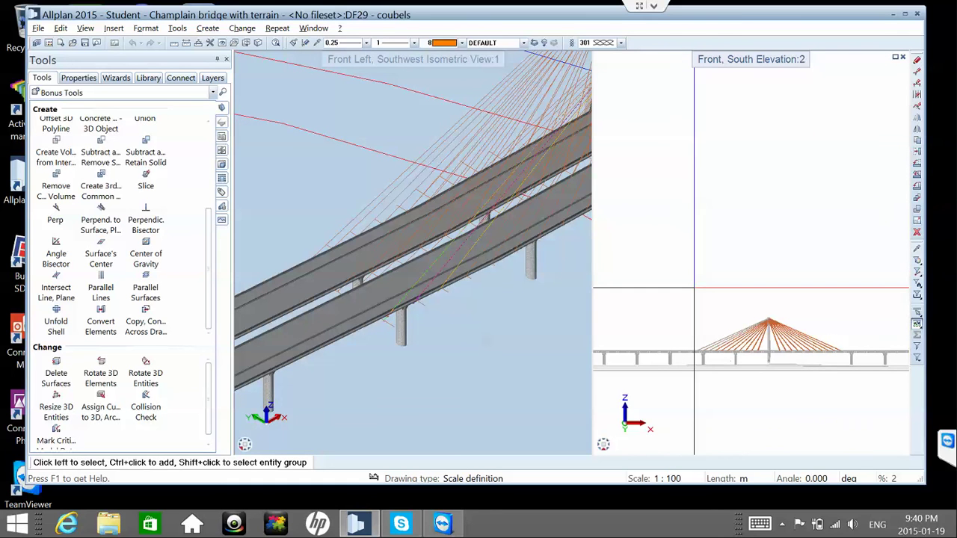
scroll(718, 327, up, 3)
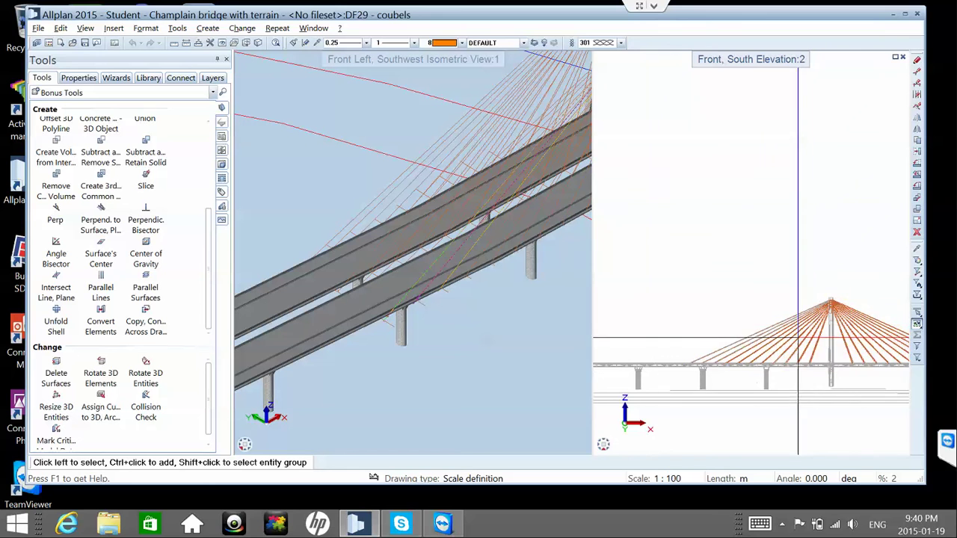
scroll(699, 366, up, 4)
scroll(714, 348, up, 2)
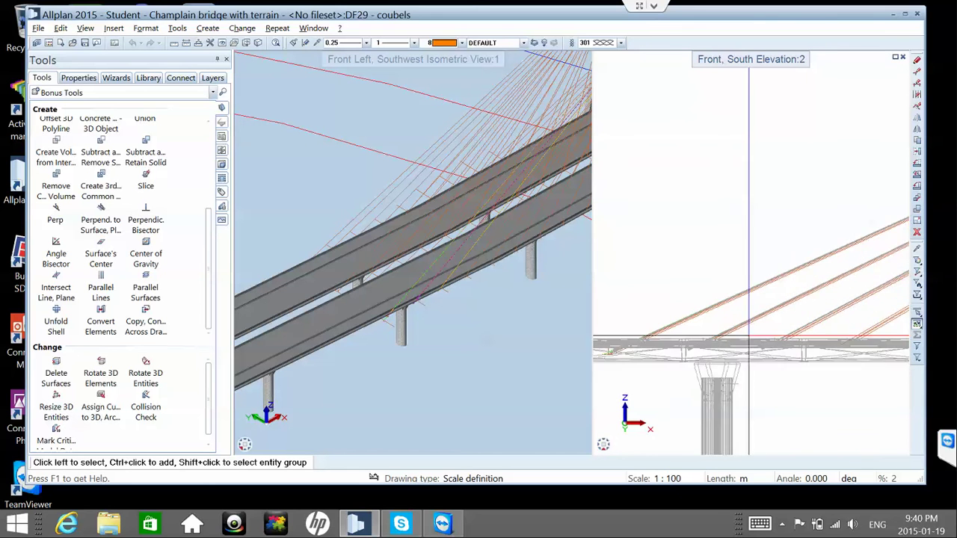
- Inspect the cable's lower anchorage where it passes through the deck above the pier in the wireframe elevation
scroll(713, 348, up, 4)
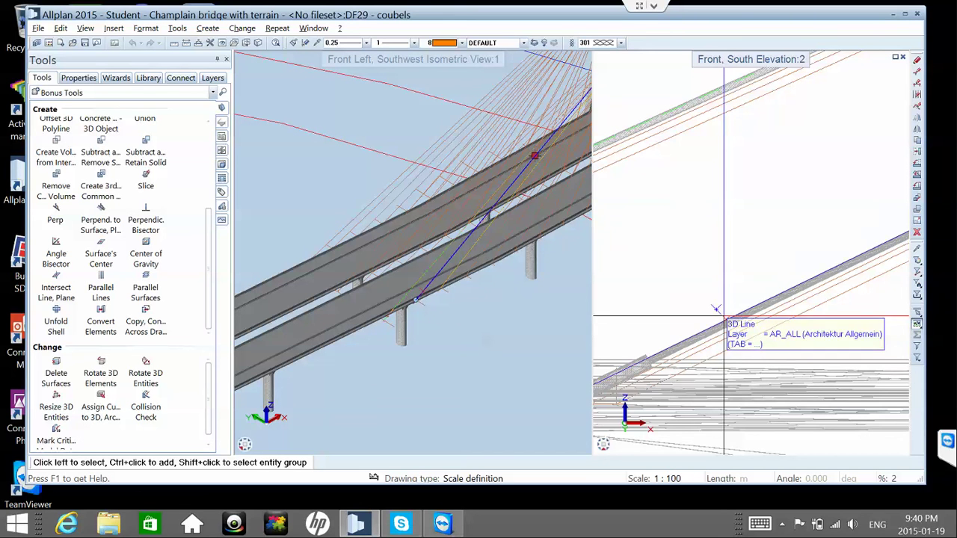
scroll(647, 275, down, 2)
scroll(647, 275, down, 1)
middle_drag(666, 328, 762, 286)
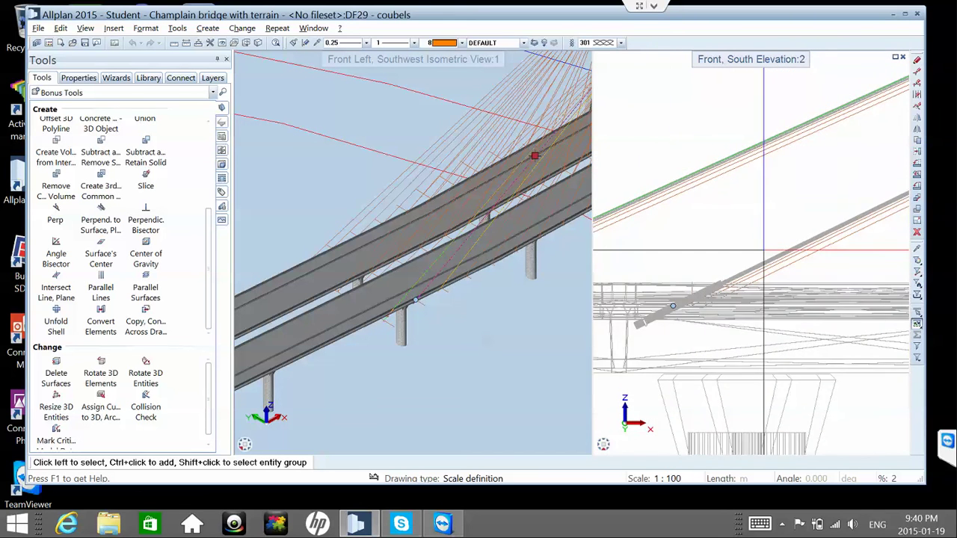
scroll(758, 274, down, 2)
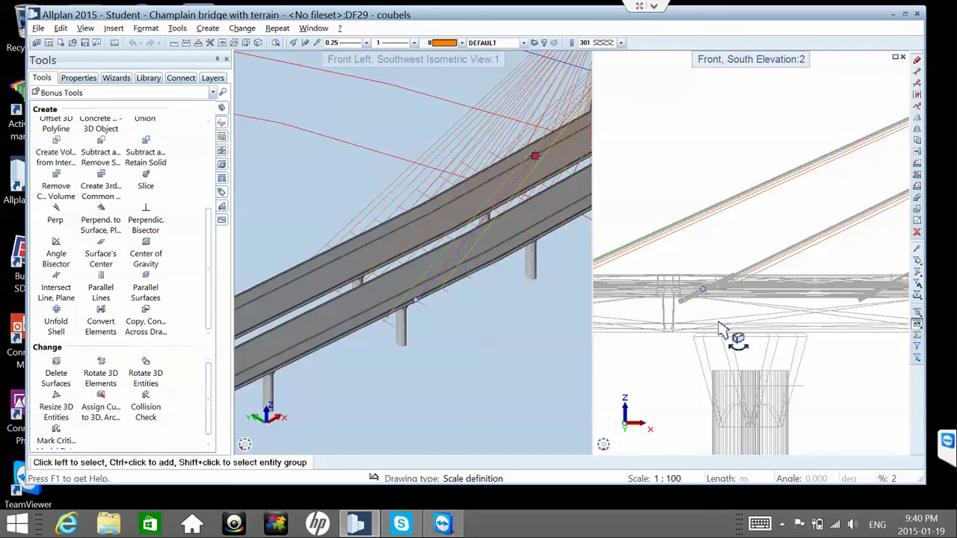
scroll(397, 307, up, 8)
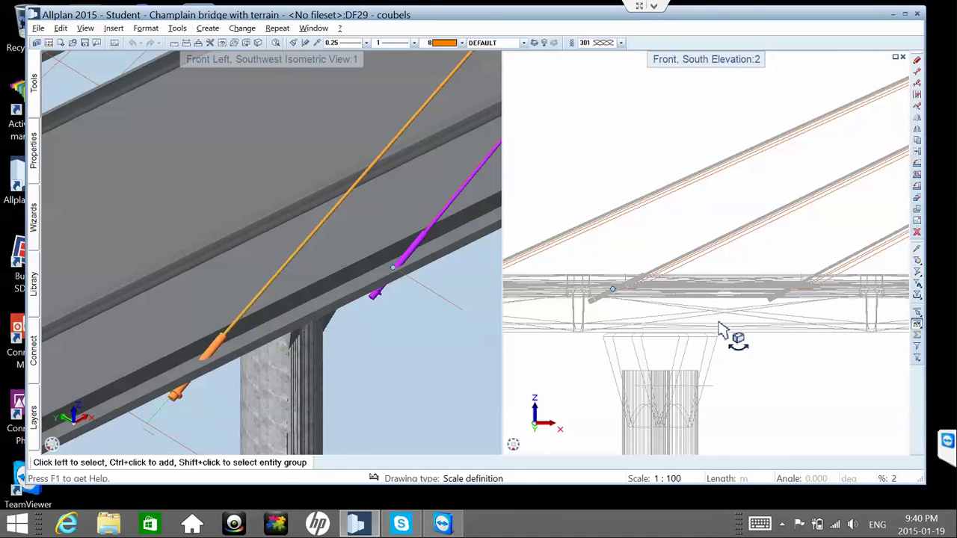
- Deselect the cable line and inspect the orange and magenta cable anchorages at the deck edge in the shaded isometric view
key(Escape)
scroll(411, 247, up, 2)
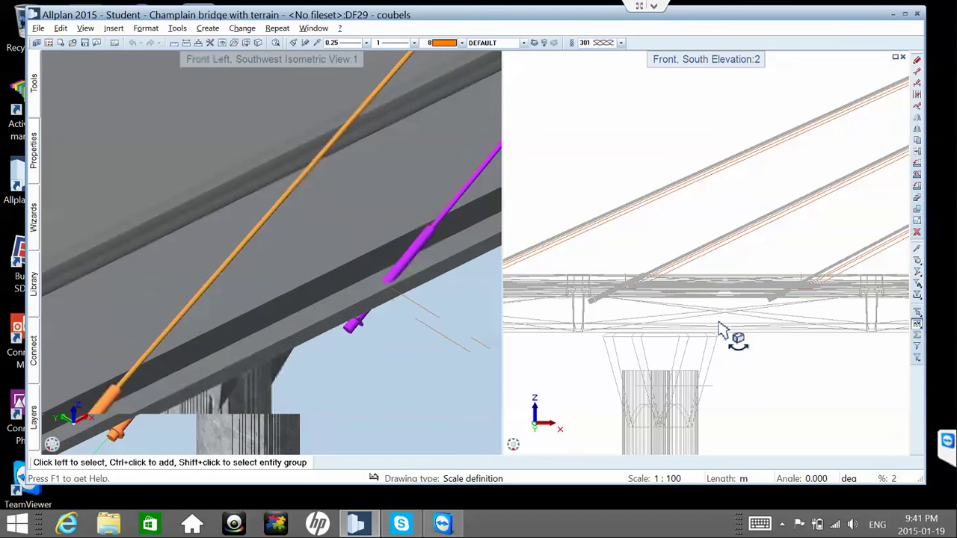
scroll(423, 236, up, 3)
scroll(423, 235, down, 3)
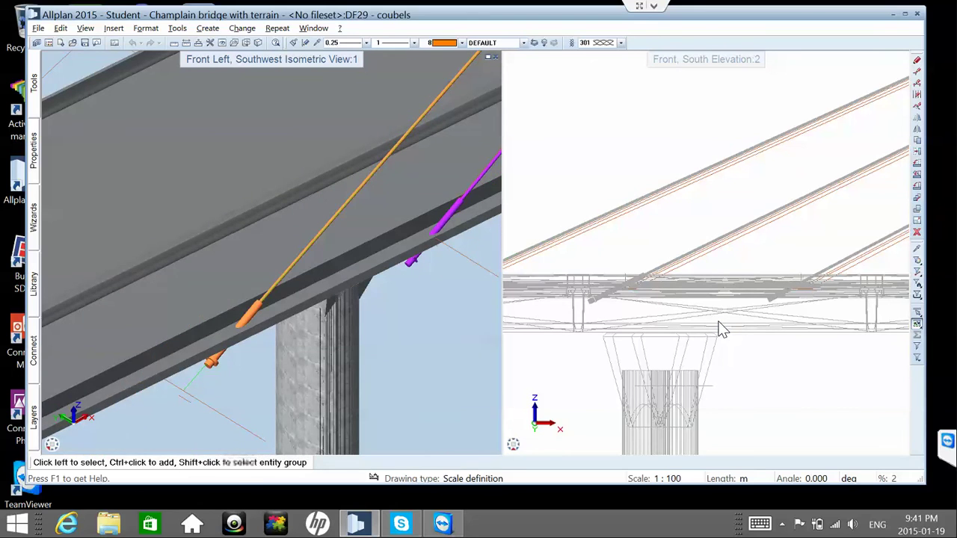
- Open drawing file 19, foundation (dack) rida, on its own and set the wireframe viewport to the front left, southwest isometric view
double_click(695, 288)
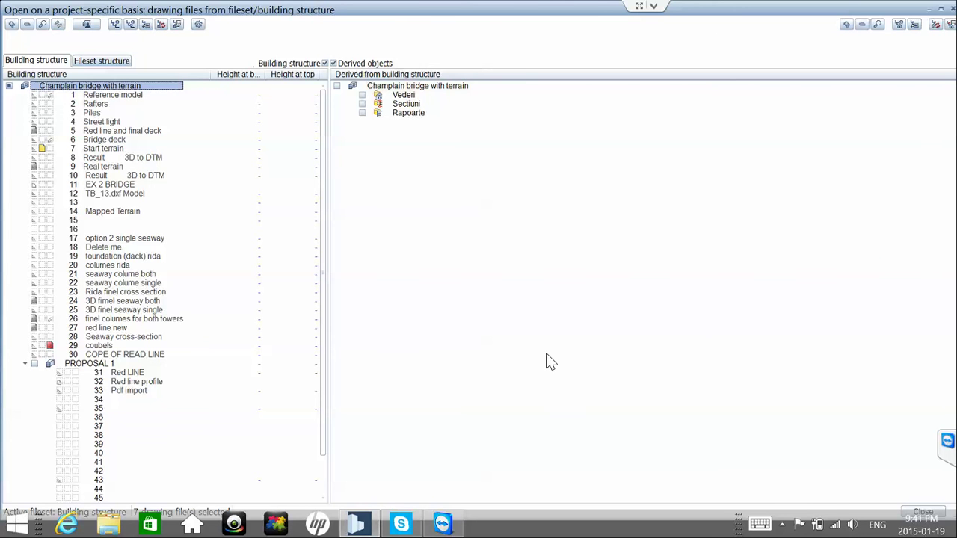
double_click(123, 257)
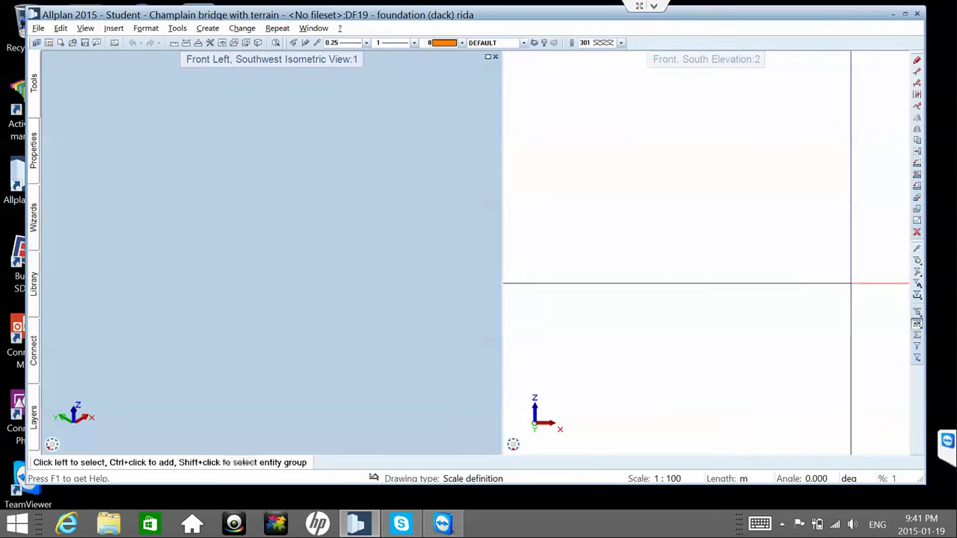
scroll(763, 271, down, 5)
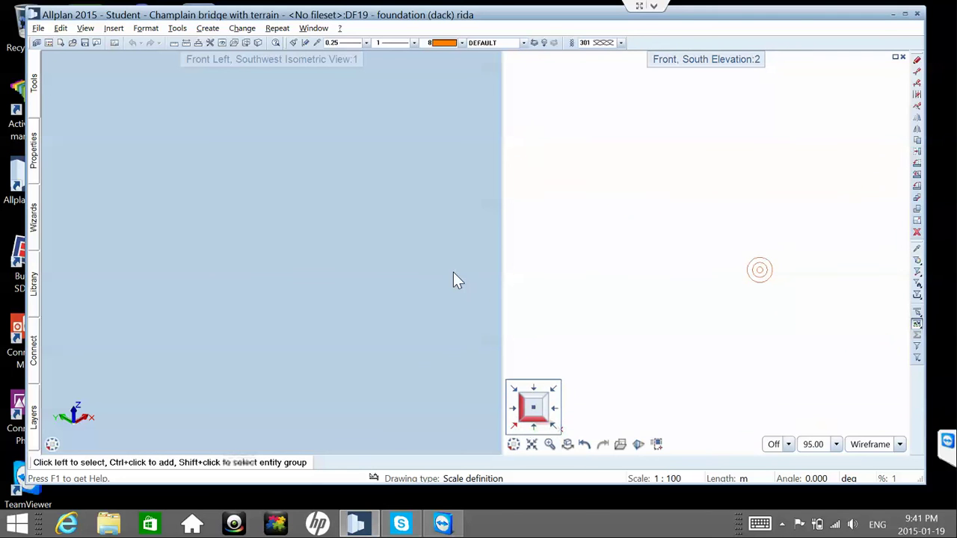
click(514, 426)
scroll(628, 177, down, 3)
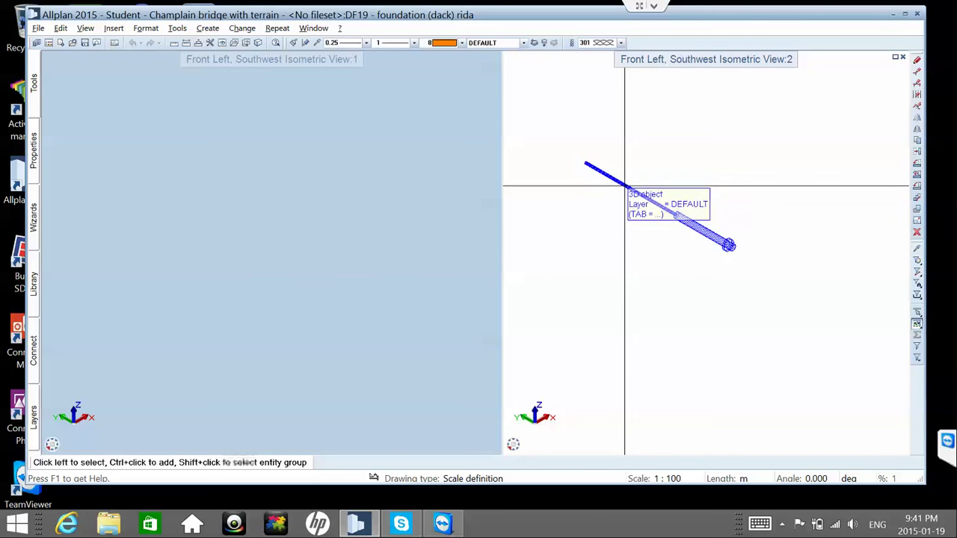
- Inspect the cable anchor in the wireframe viewport, close the Layer dialog and show the whole anchor in the shaded viewport
click(625, 185)
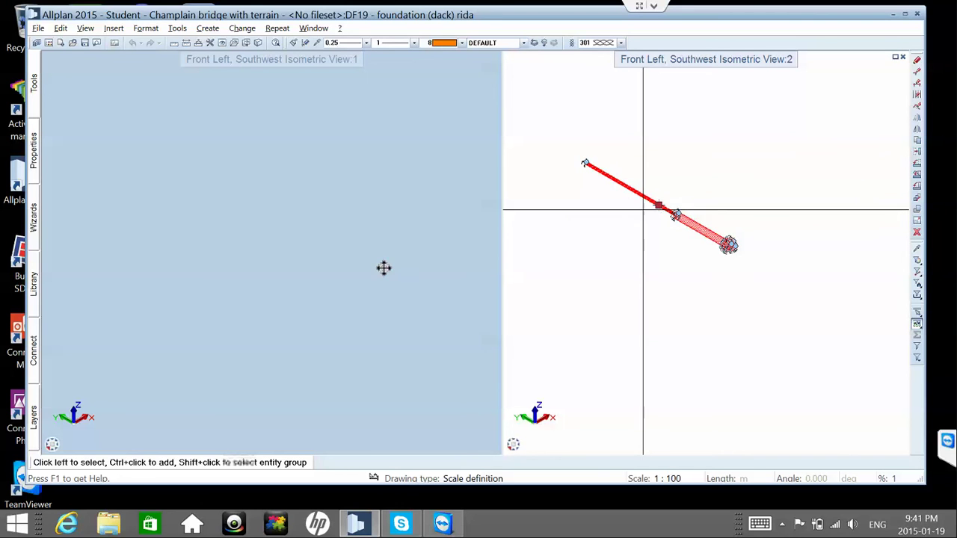
scroll(639, 230, up, 3)
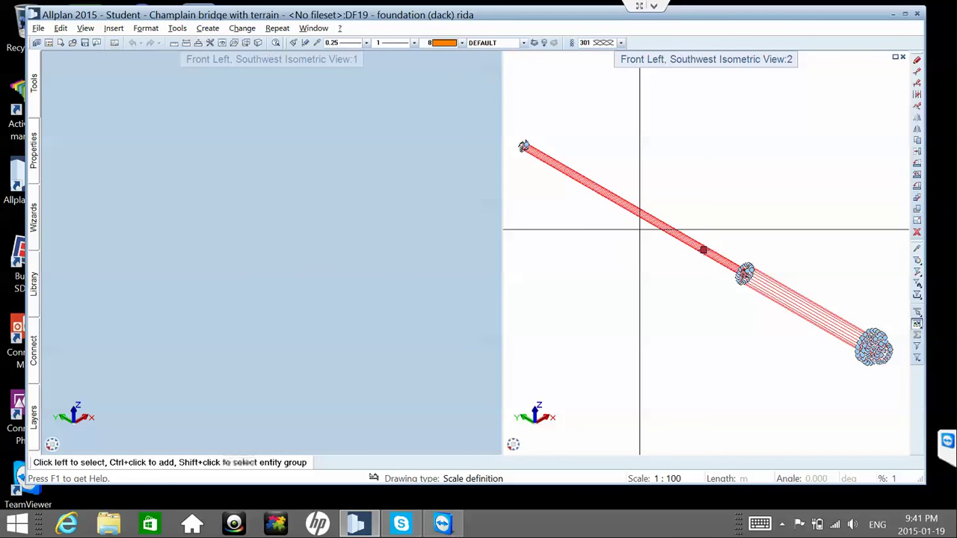
key(Escape)
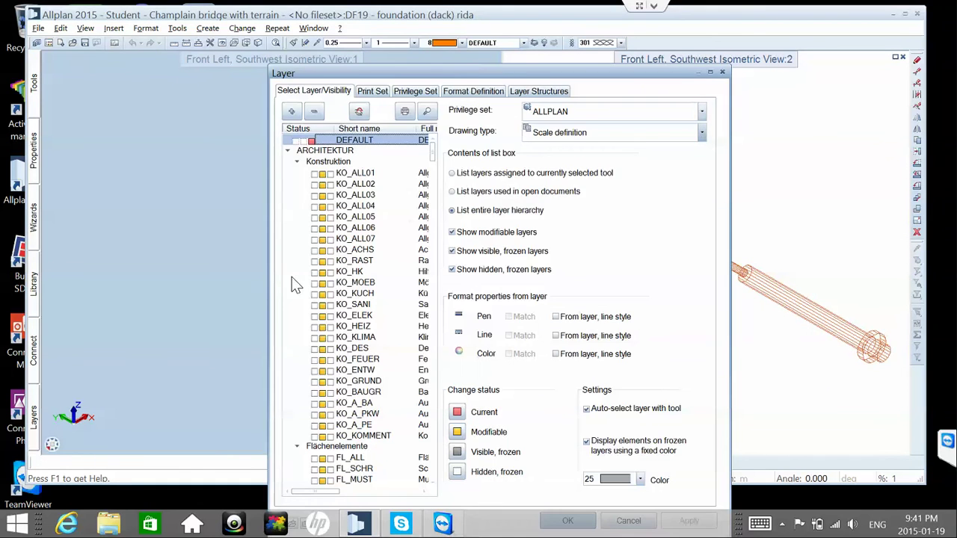
click(722, 72)
scroll(832, 273, down, 1)
scroll(832, 273, down, 1)
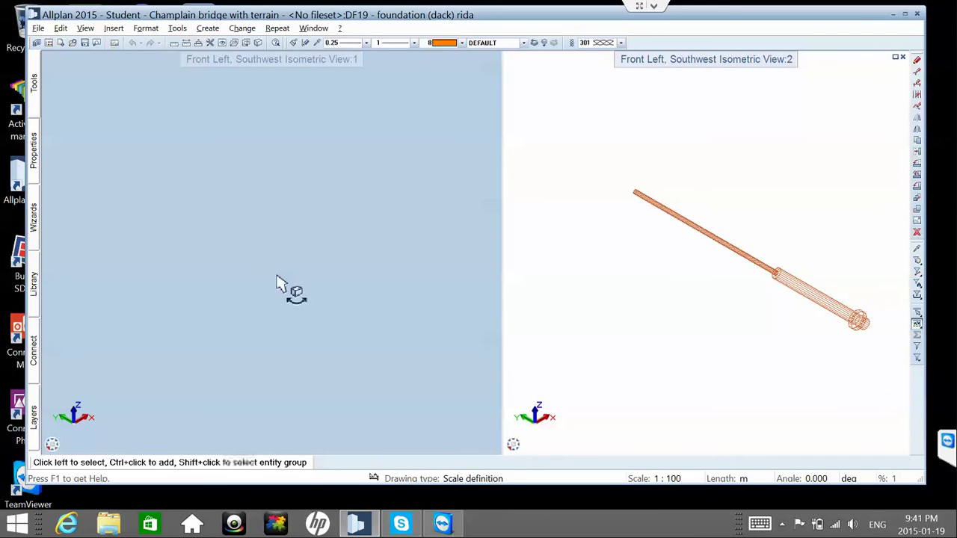
click(277, 284)
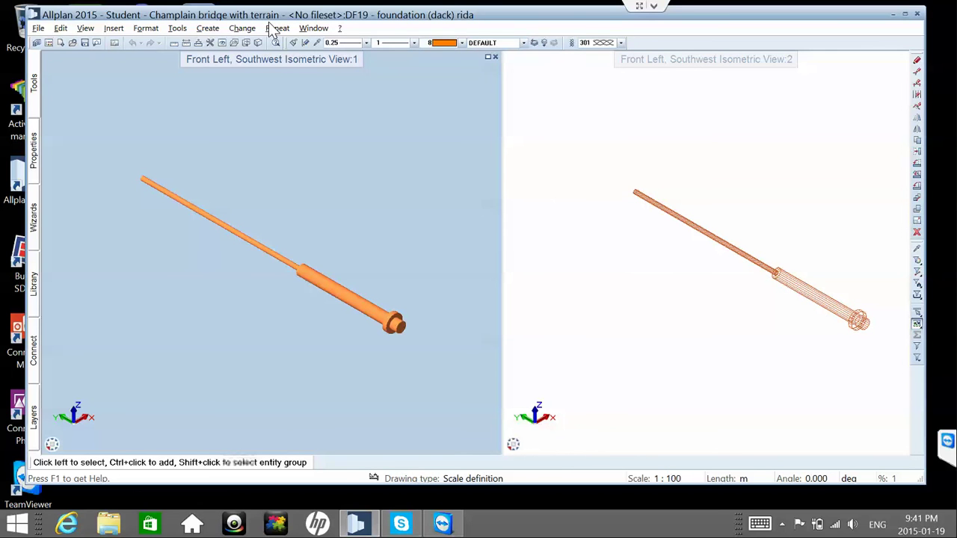
- Pin the Tools palette with the Bonus Tools open beside the viewports
click(38, 96)
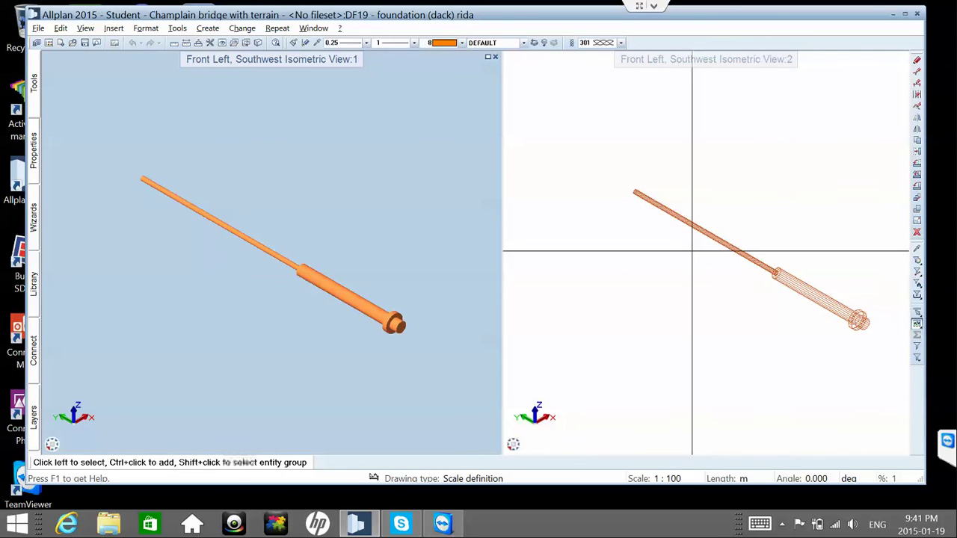
scroll(785, 269, up, 2)
click(782, 272)
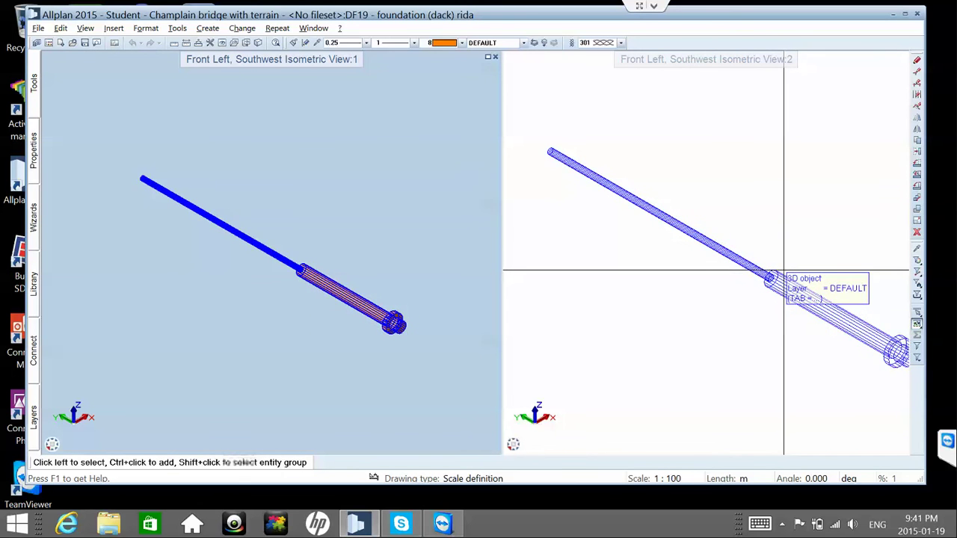
mouse_move(36, 83)
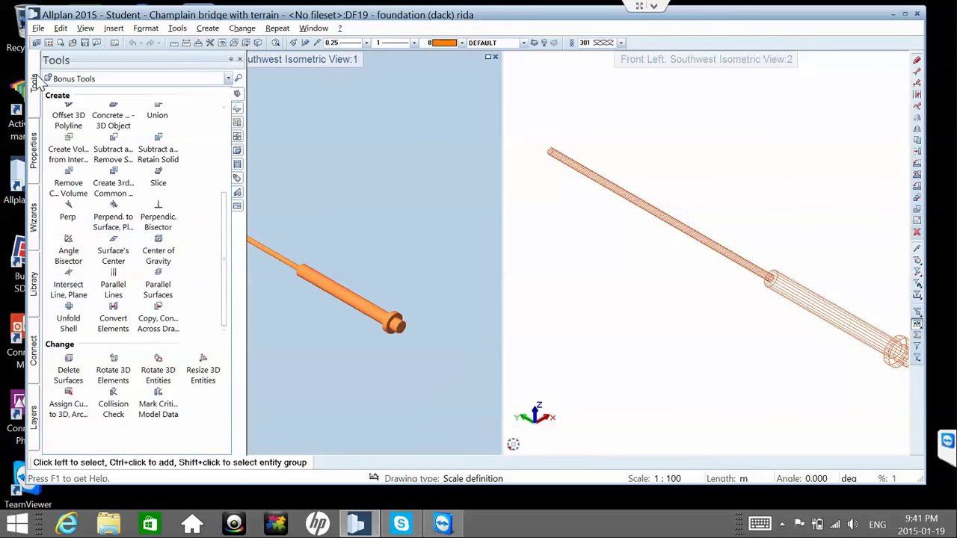
click(231, 61)
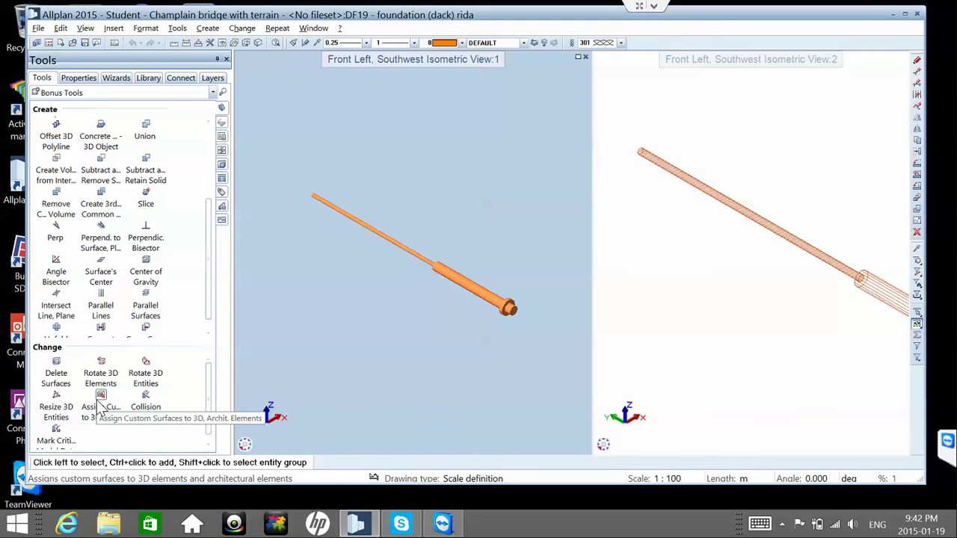
- Assign the custom surface iron.surf from the Office folder 30YearEdition Materials, Metals, Smooth plate to the cable anchor
click(100, 400)
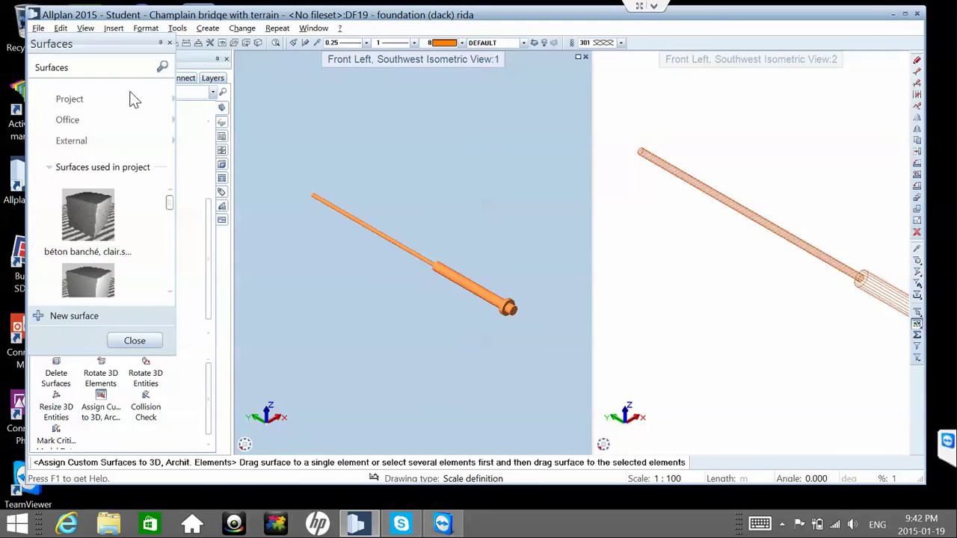
click(60, 120)
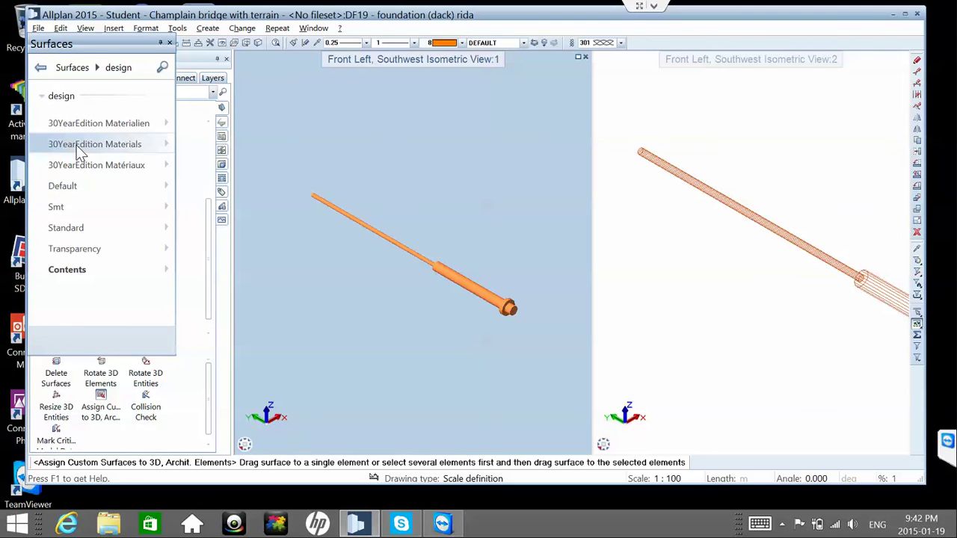
click(80, 145)
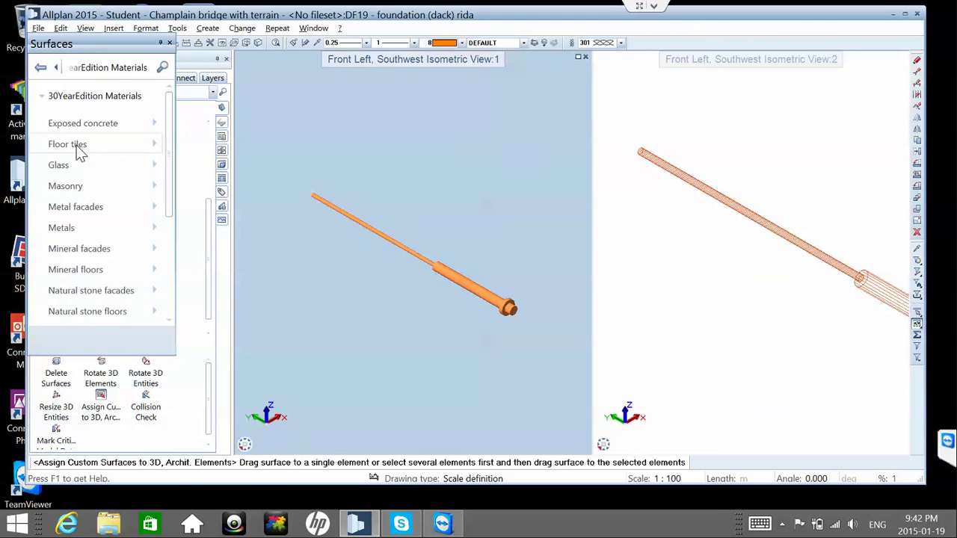
click(72, 230)
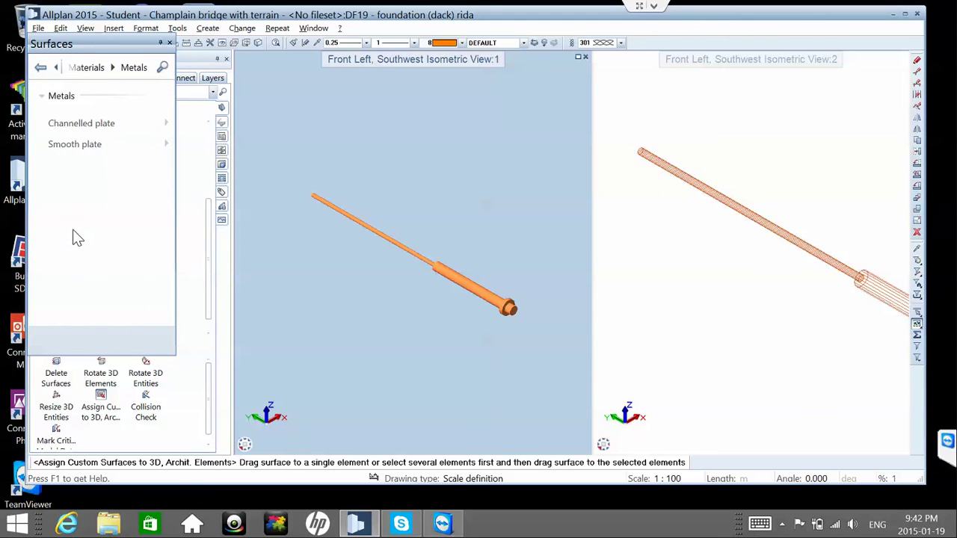
click(100, 148)
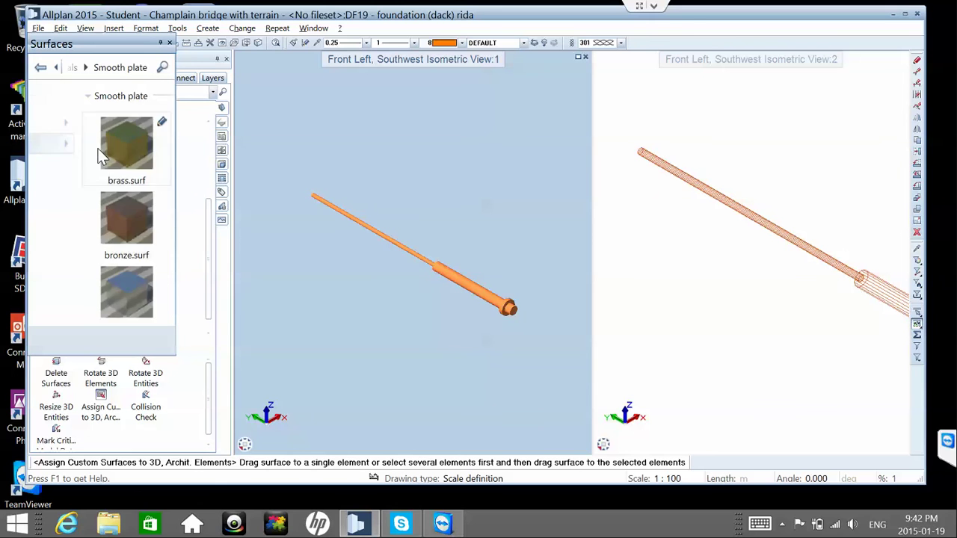
scroll(99, 183, down, 3)
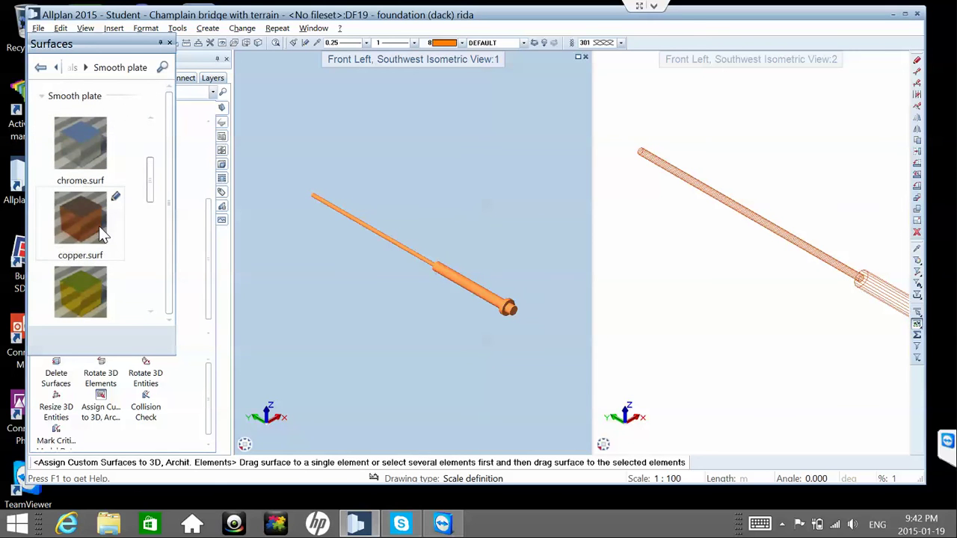
scroll(105, 231, down, 2)
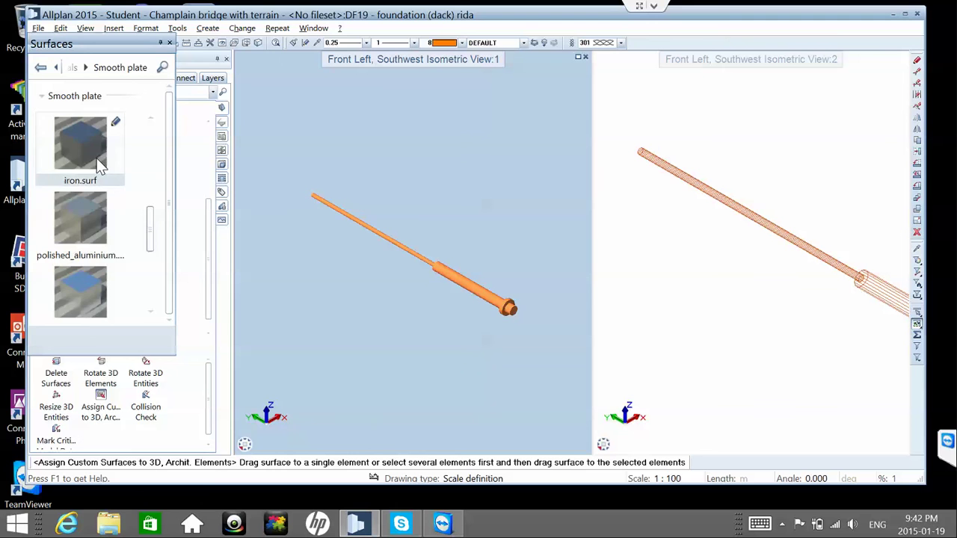
scroll(101, 166, down, 1)
scroll(90, 180, up, 1)
drag(102, 163, 678, 178)
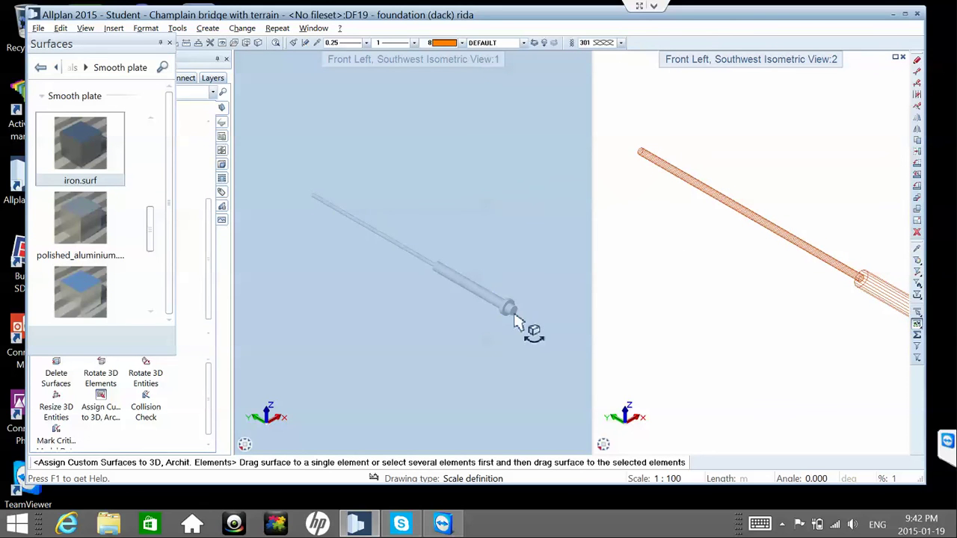
scroll(519, 326, up, 6)
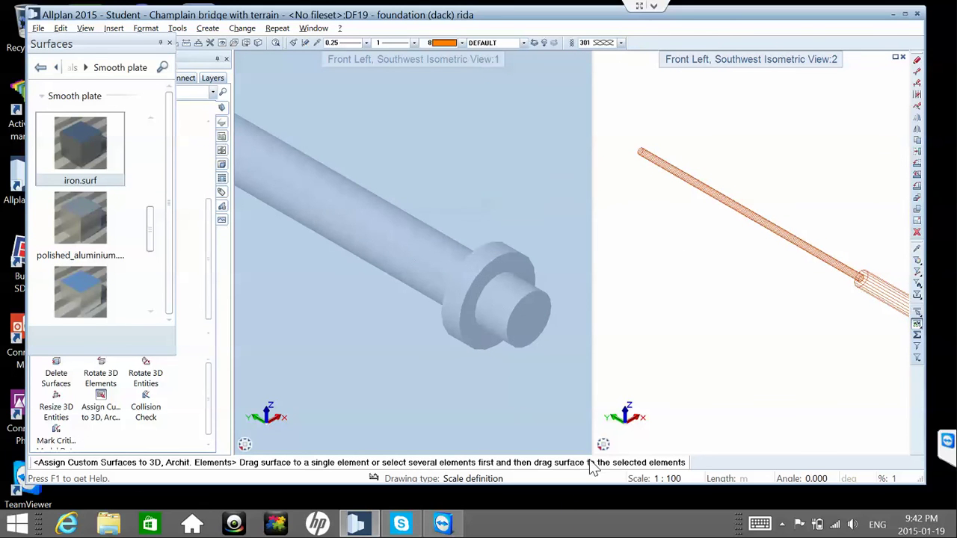
- Preview the iron-surfaced cable anchor with the RTRender view type, then return the shaded viewport to Animation
click(571, 446)
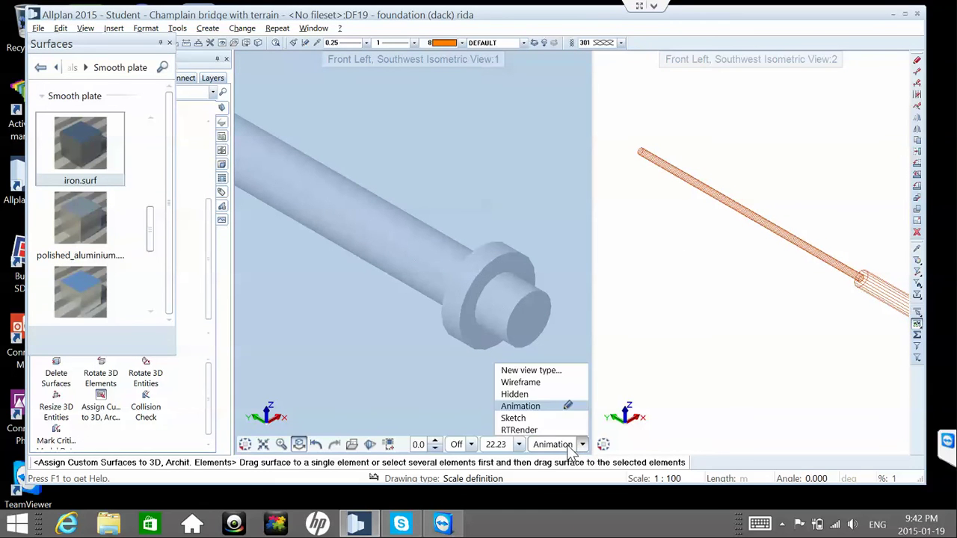
click(538, 430)
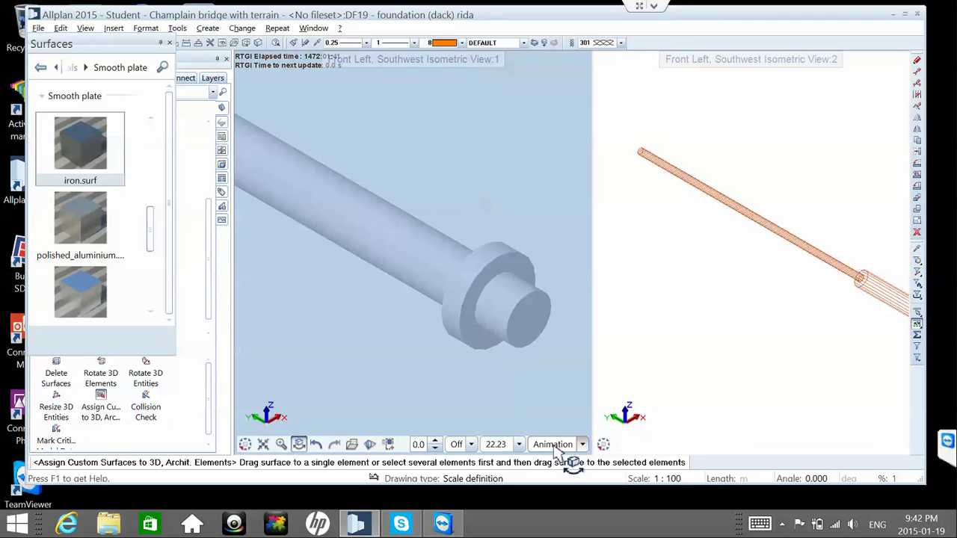
click(554, 446)
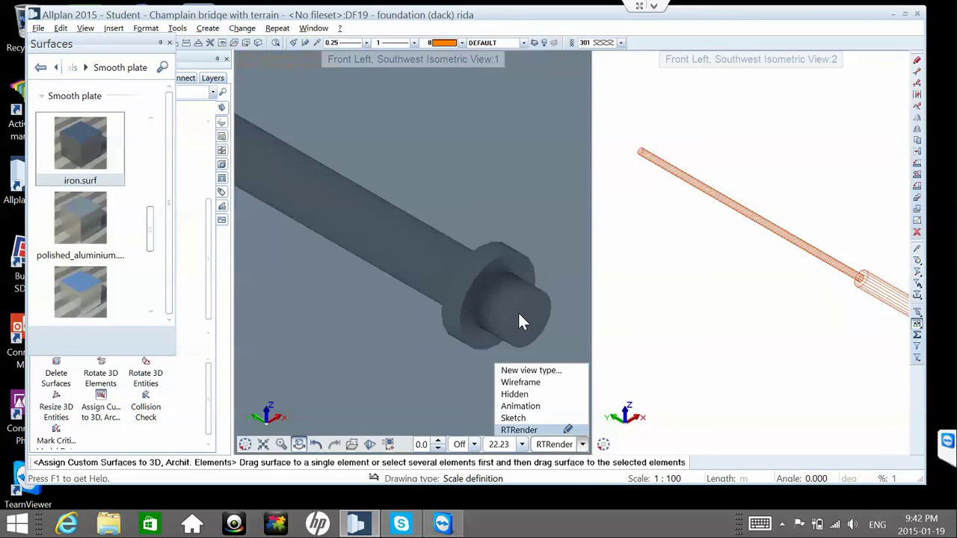
drag(517, 312, 498, 308)
click(497, 308)
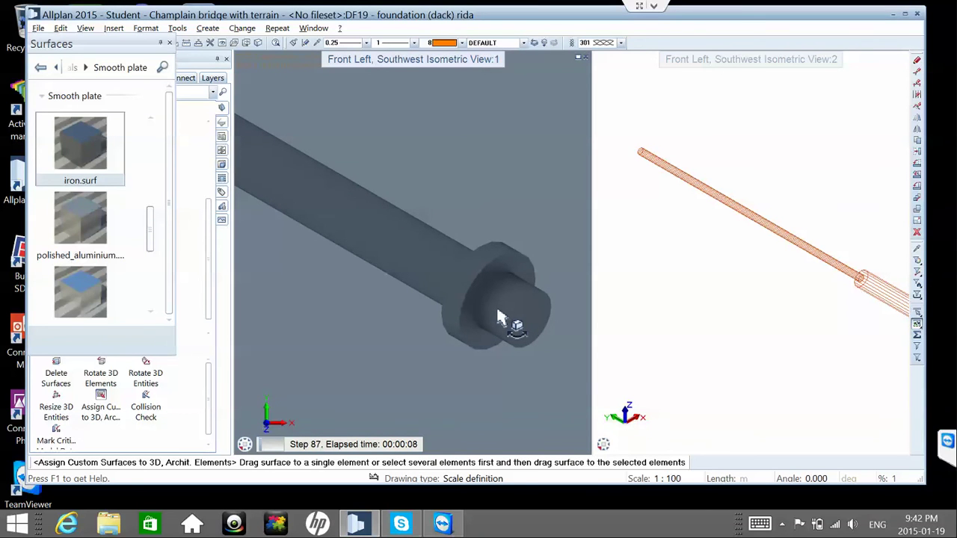
click(564, 444)
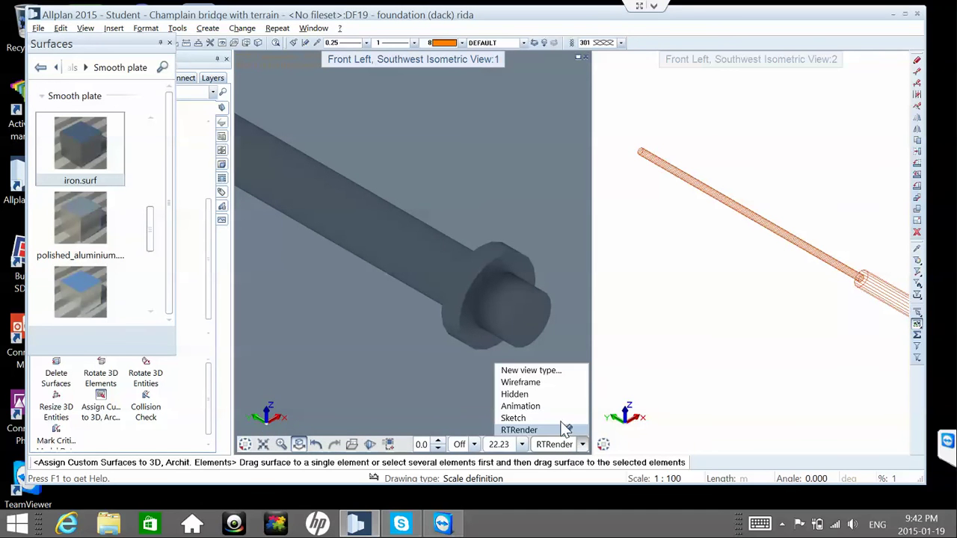
click(557, 430)
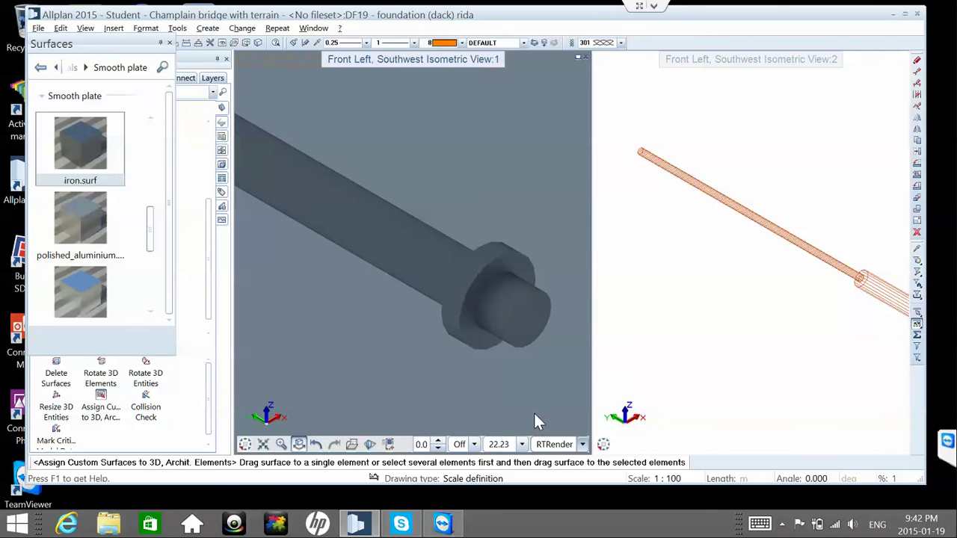
click(565, 445)
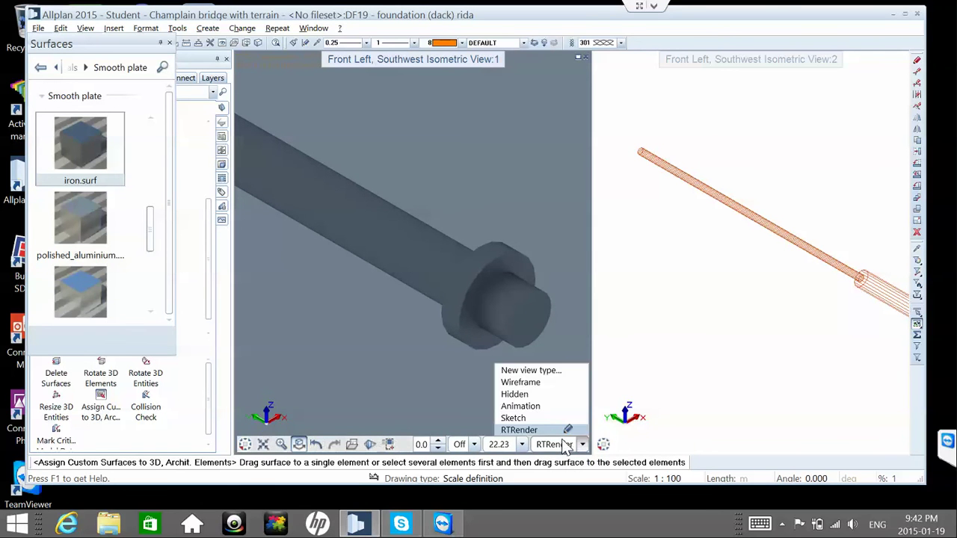
click(526, 405)
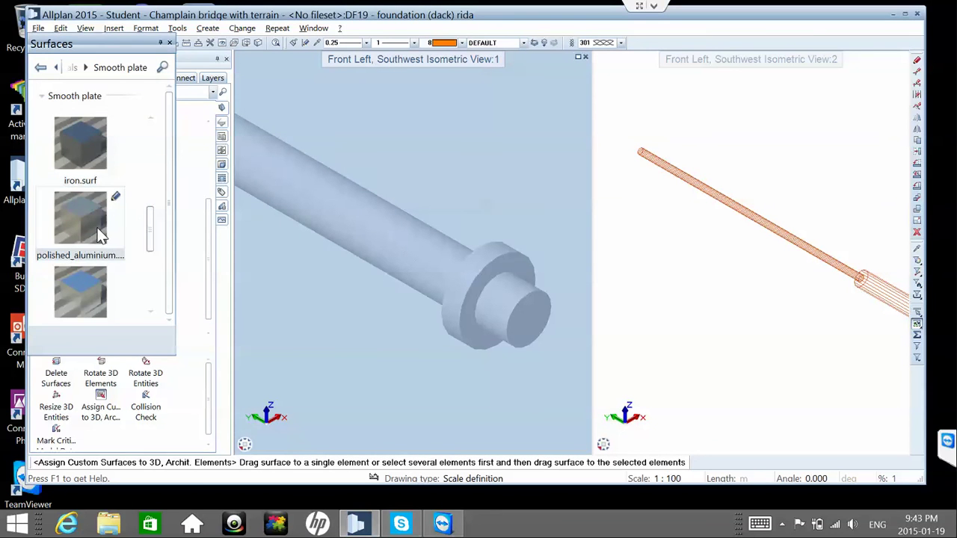
- Try steel.surf on the cable anchor, assign copper.surf from Smooth plate instead, and close the surface selection
scroll(94, 239, down, 2)
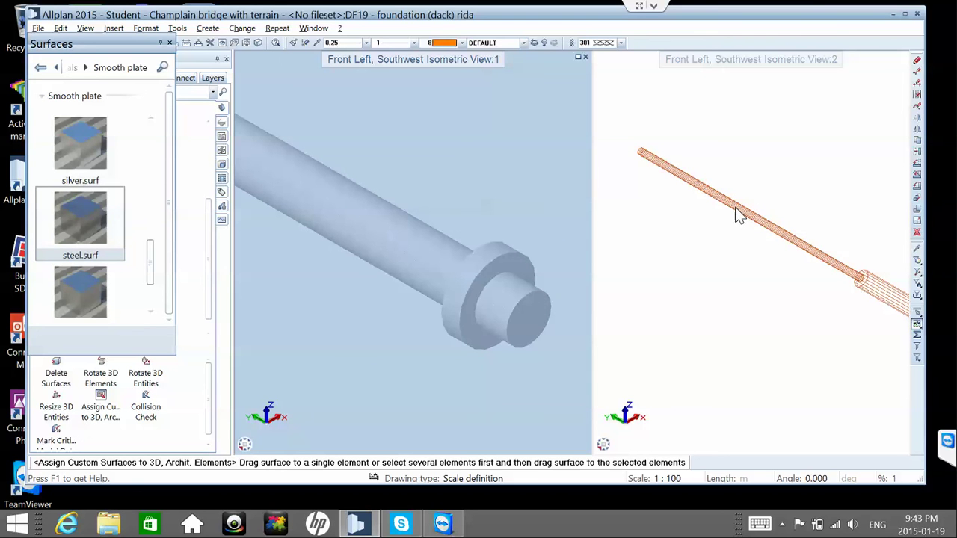
drag(734, 207, 736, 207)
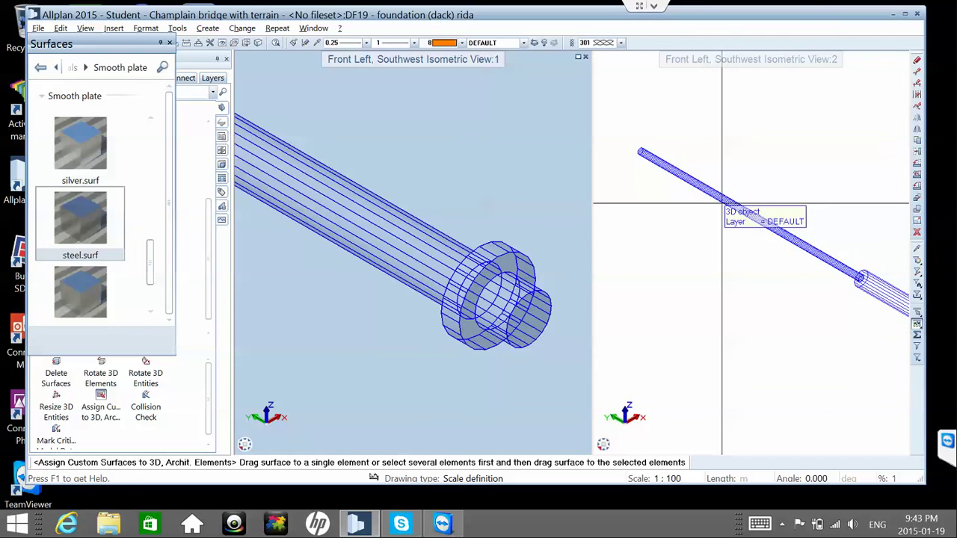
scroll(94, 231, down, 2)
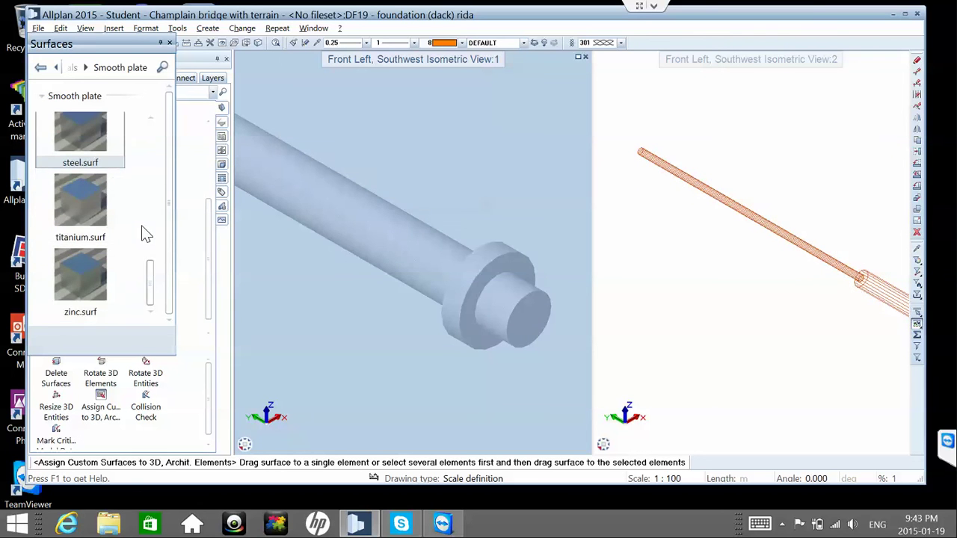
scroll(146, 233, up, 3)
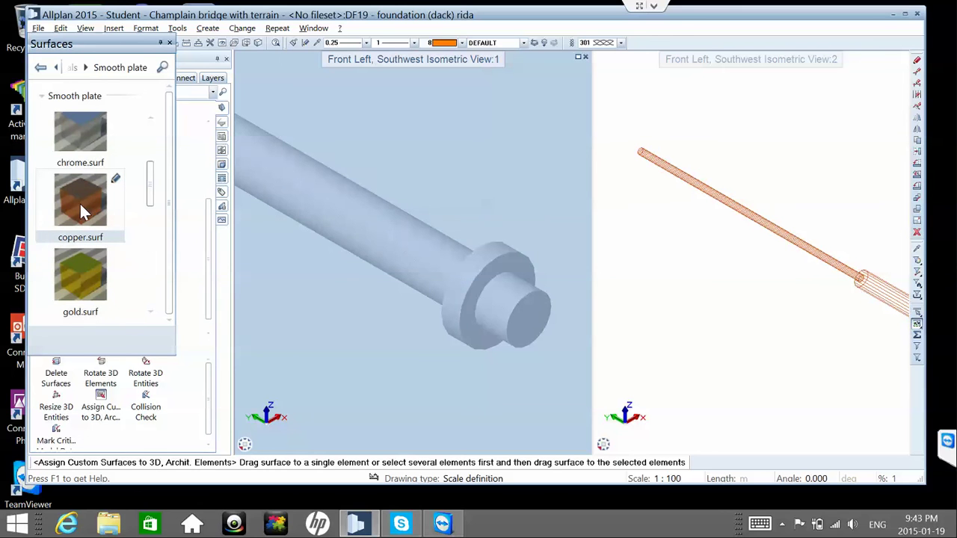
drag(85, 199, 669, 172)
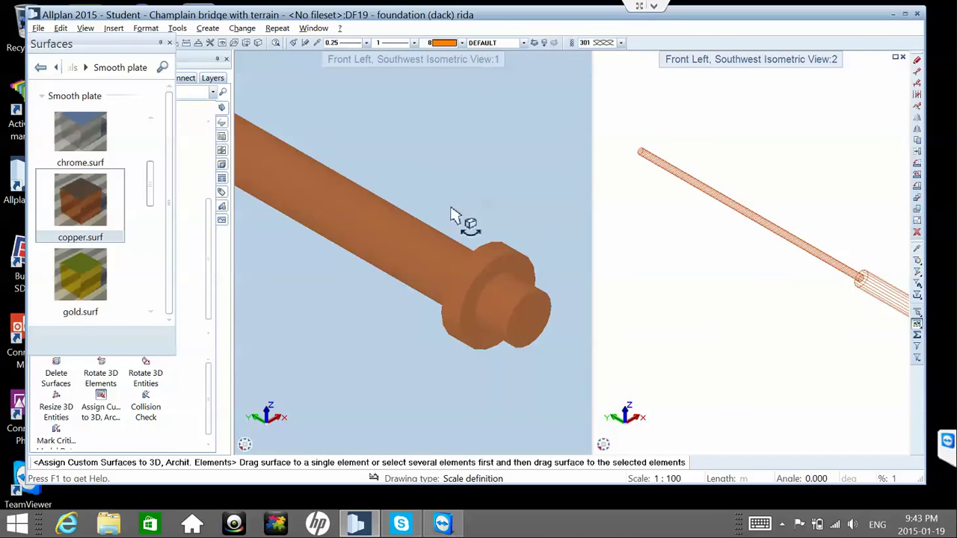
scroll(450, 209, down, 5)
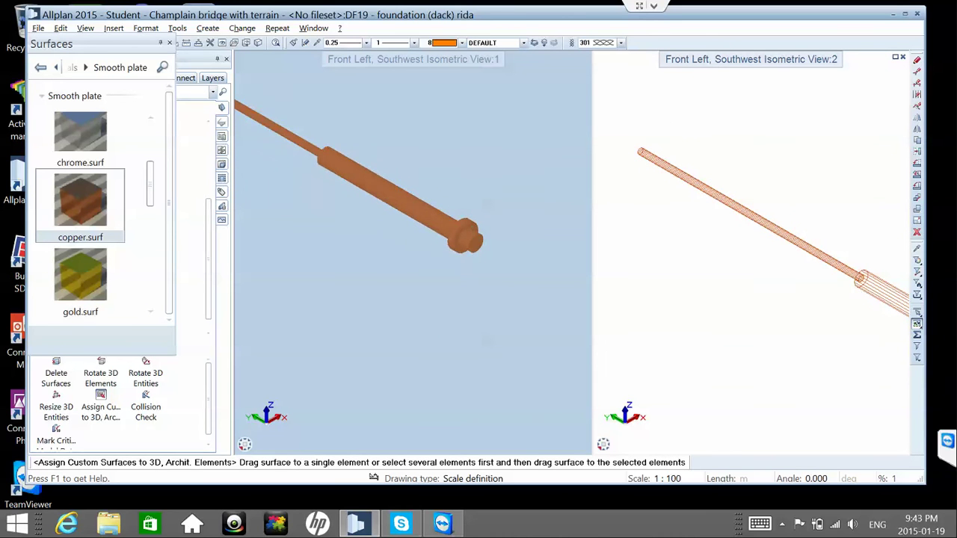
scroll(756, 210, down, 1)
scroll(756, 210, down, 3)
scroll(806, 260, up, 3)
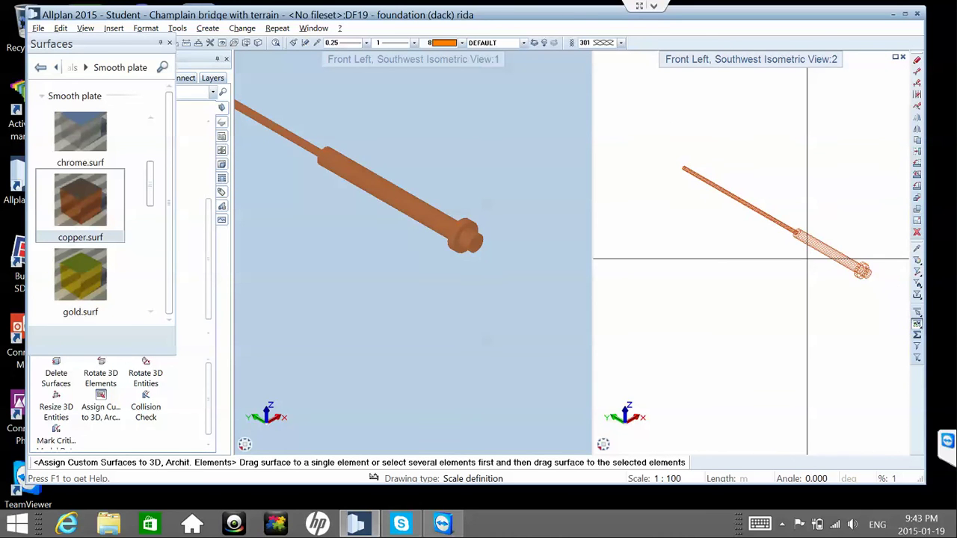
click(169, 43)
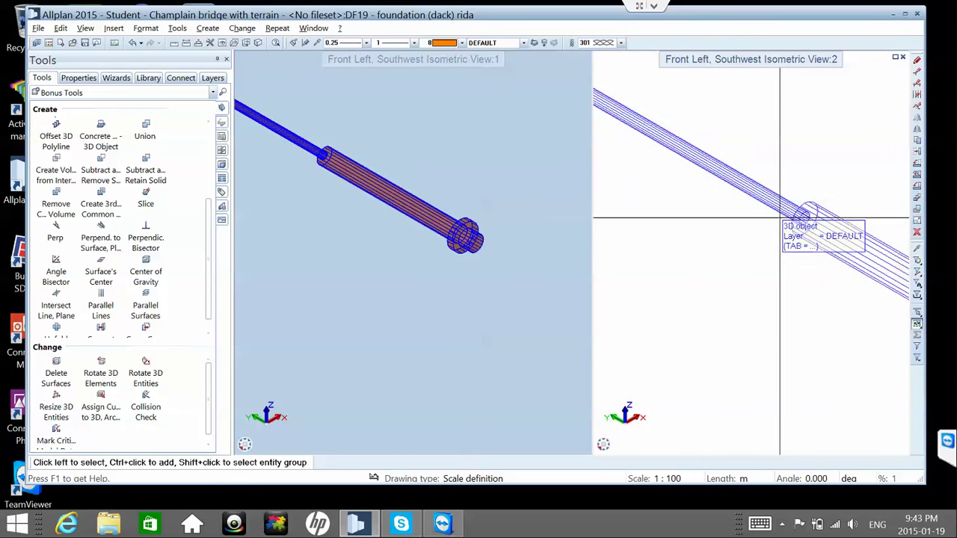
- Slice the cable anchor with a three-point plane where the thin rod meets the thicker sleeve
scroll(781, 221, up, 2)
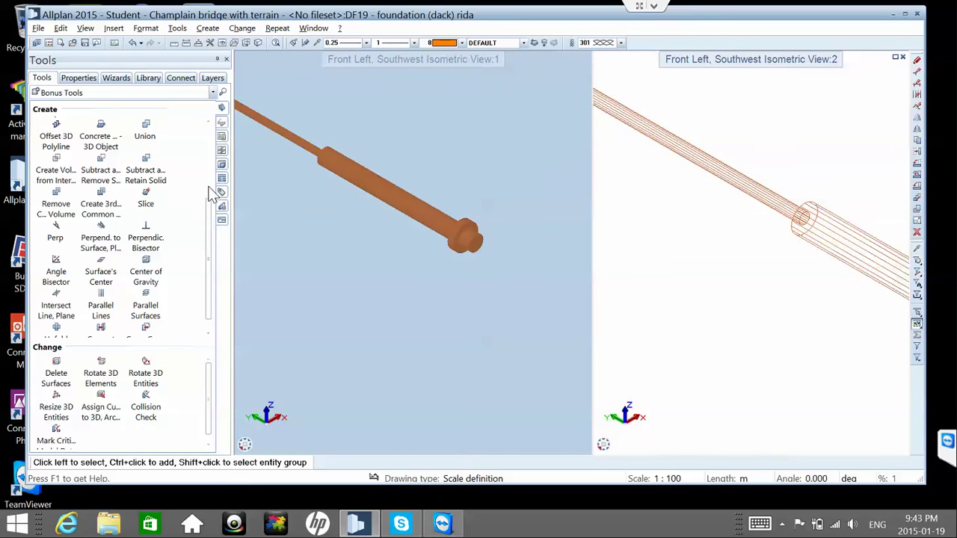
click(147, 207)
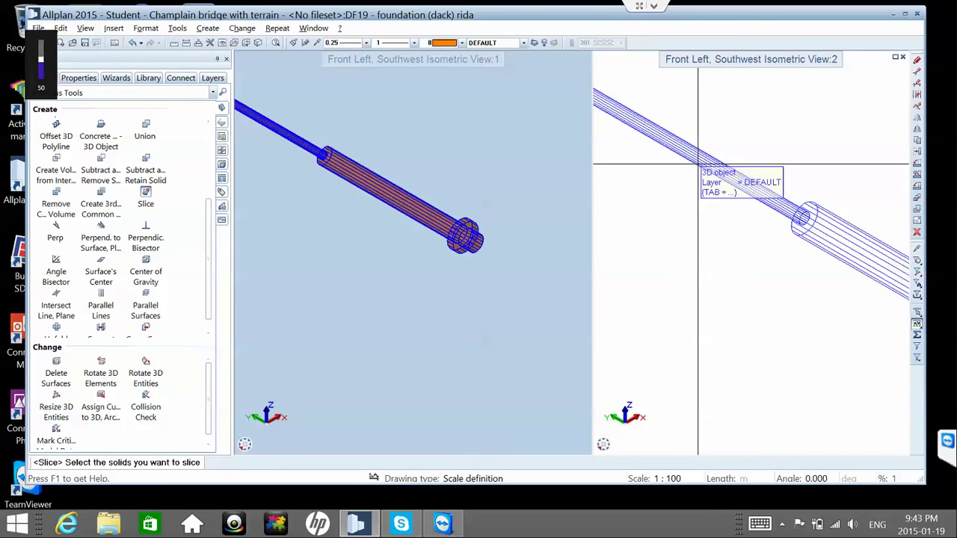
click(653, 6)
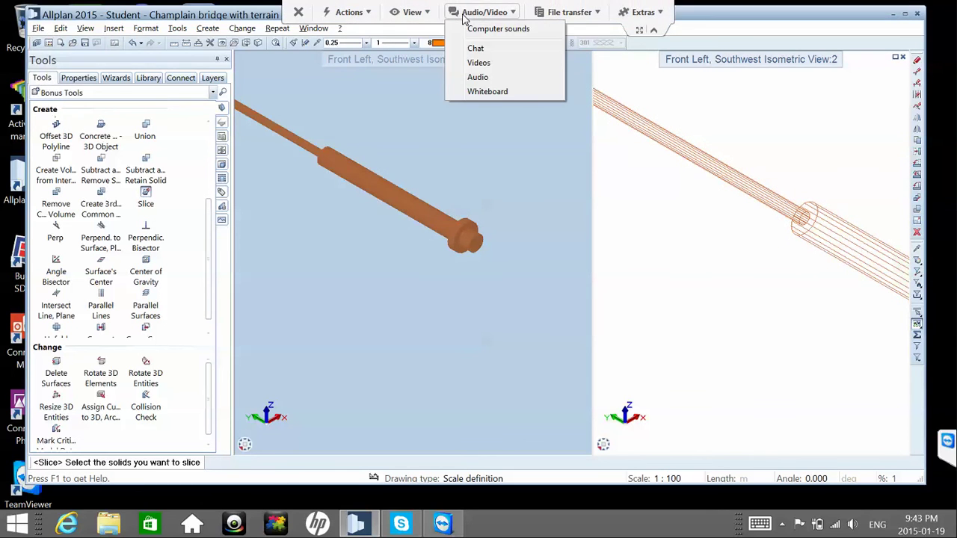
click(655, 31)
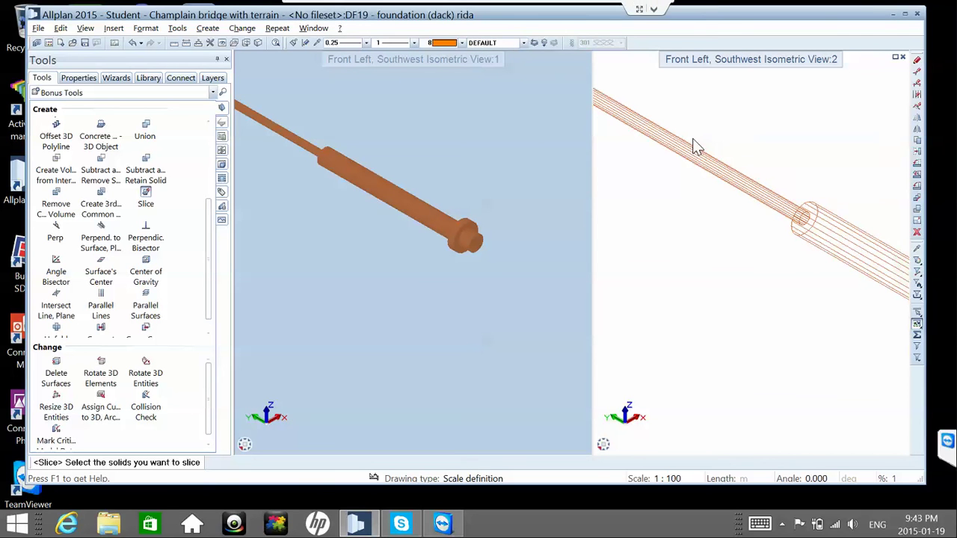
click(695, 154)
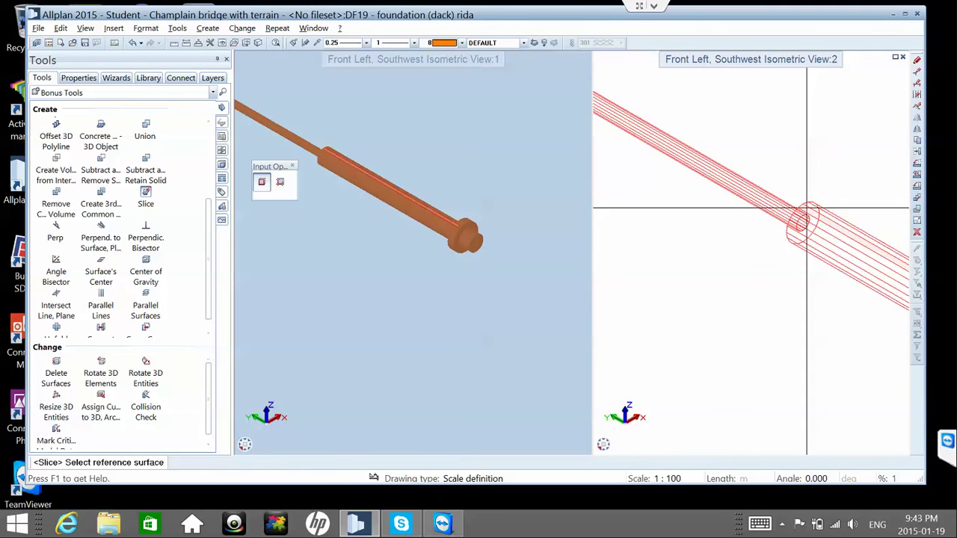
scroll(811, 201, up, 3)
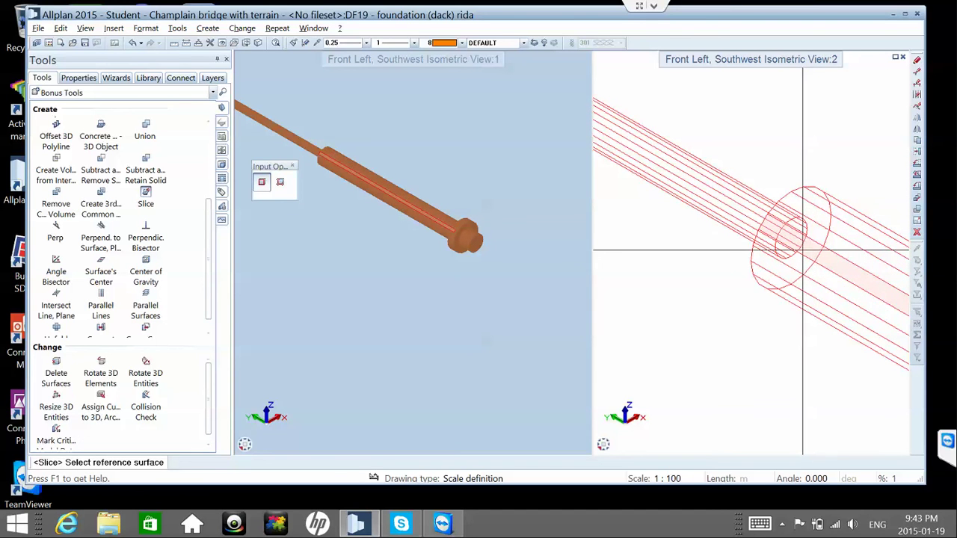
click(280, 182)
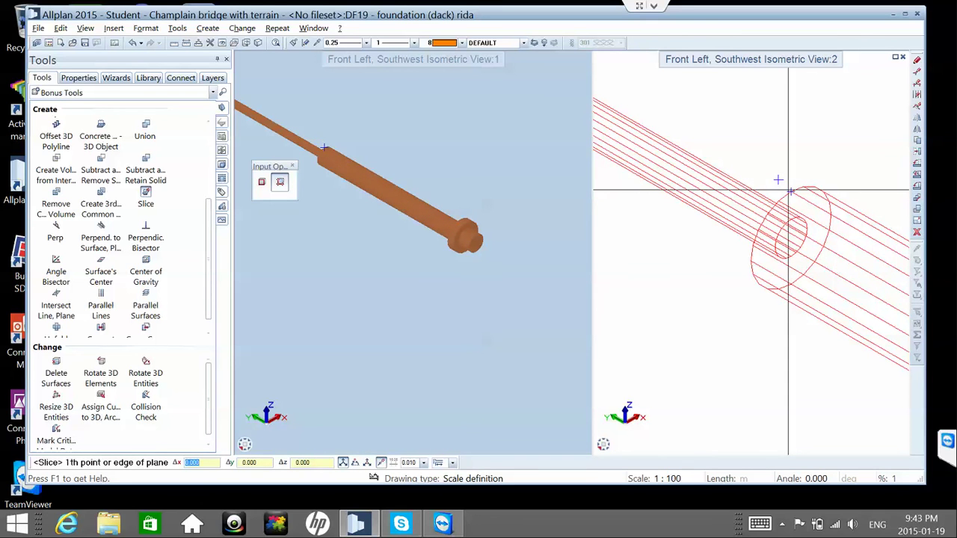
click(789, 191)
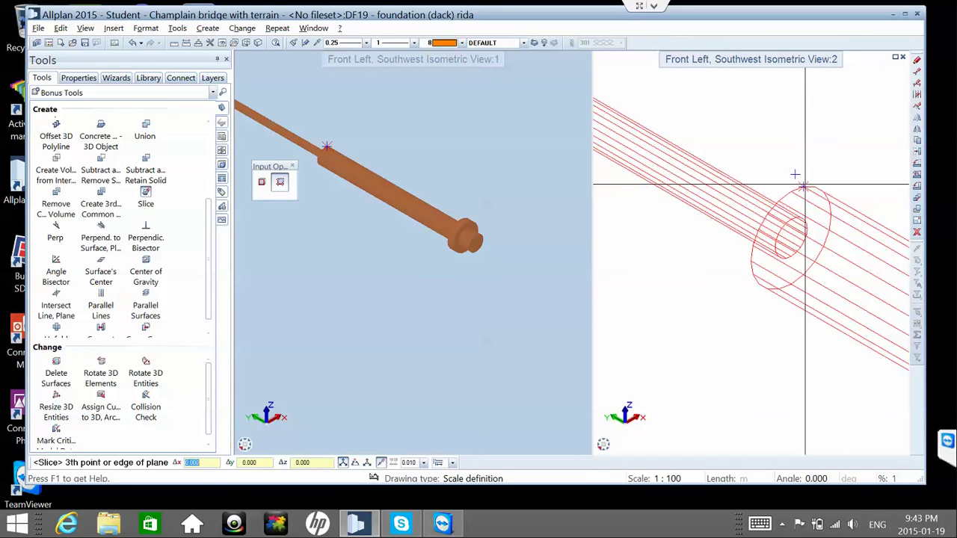
click(795, 176)
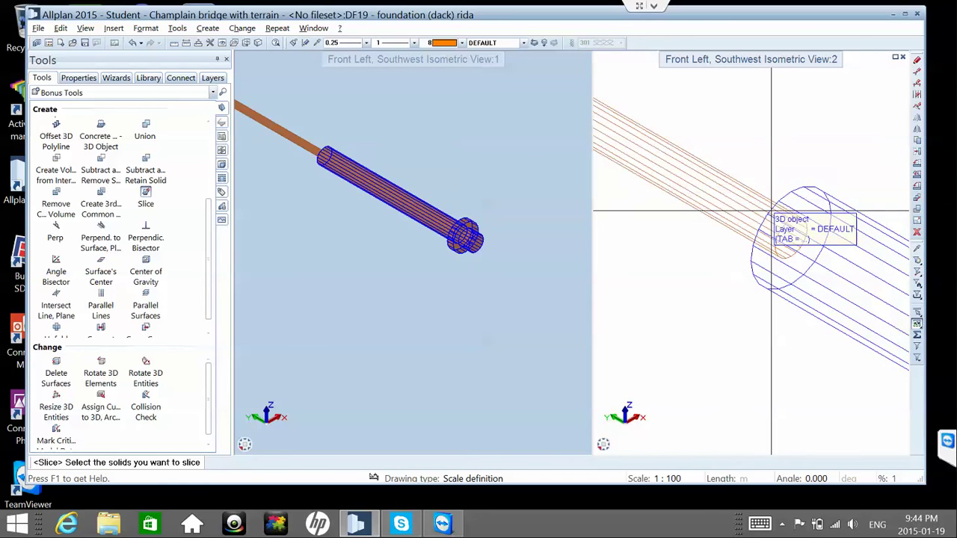
- Slice the thicker part of the anchor with a three-point plane where the sleeve meets the end collar
scroll(775, 203, down, 6)
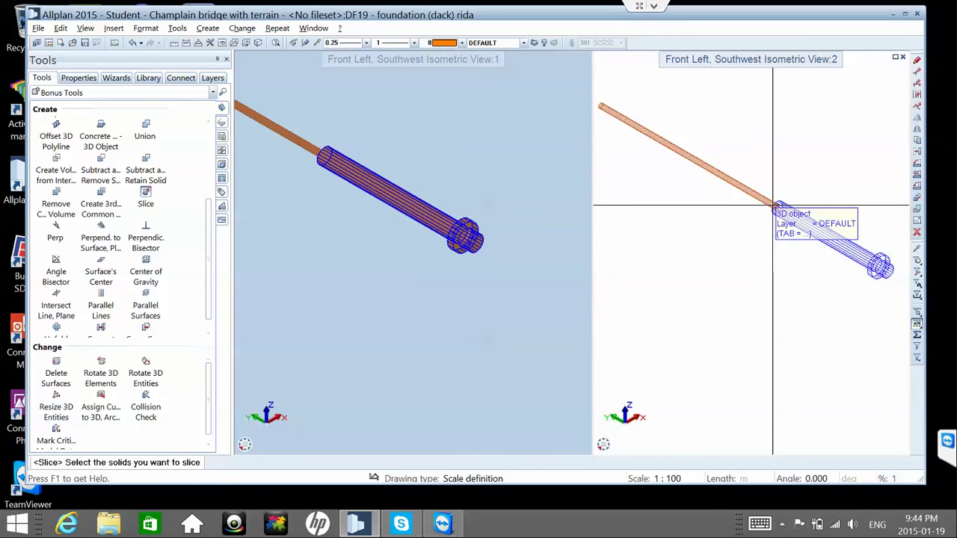
scroll(808, 229, up, 2)
scroll(808, 231, up, 2)
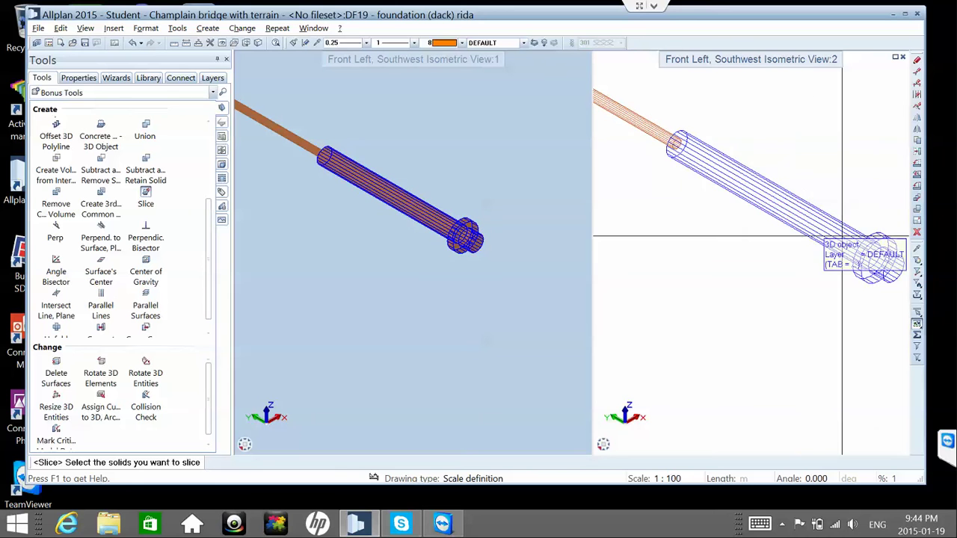
scroll(823, 251, up, 2)
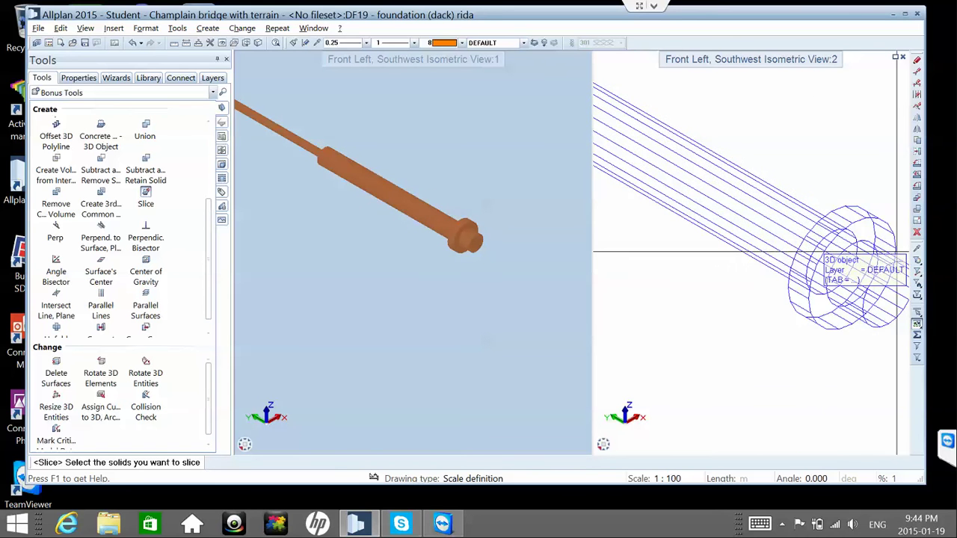
click(739, 218)
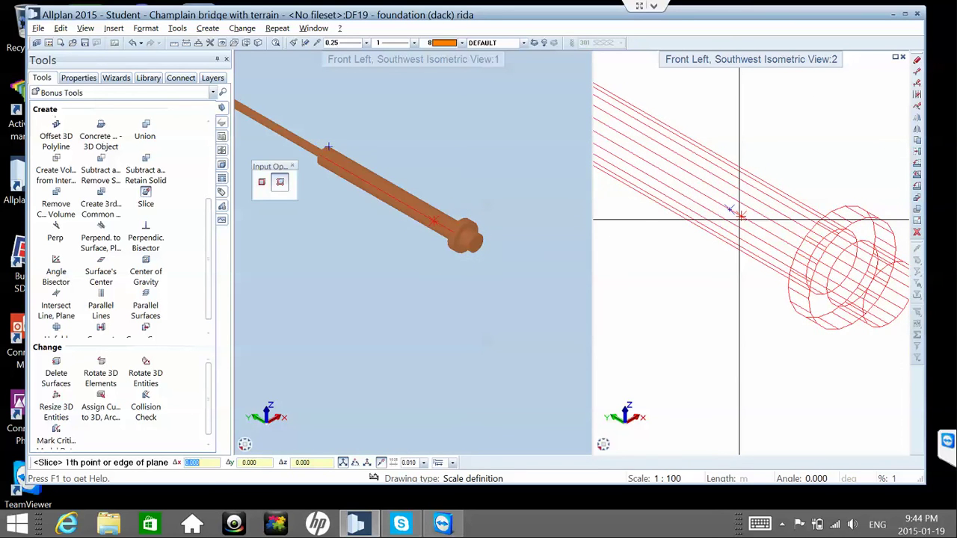
click(835, 200)
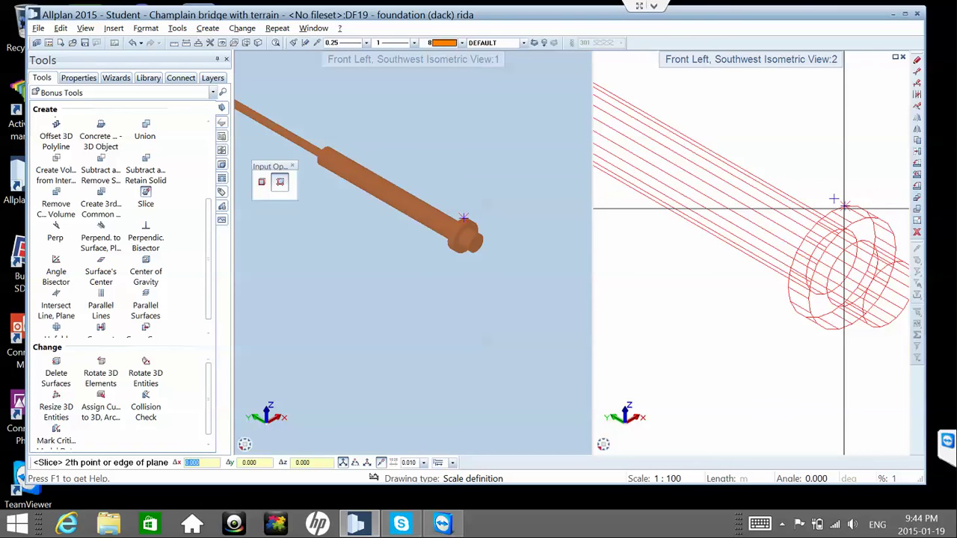
click(853, 200)
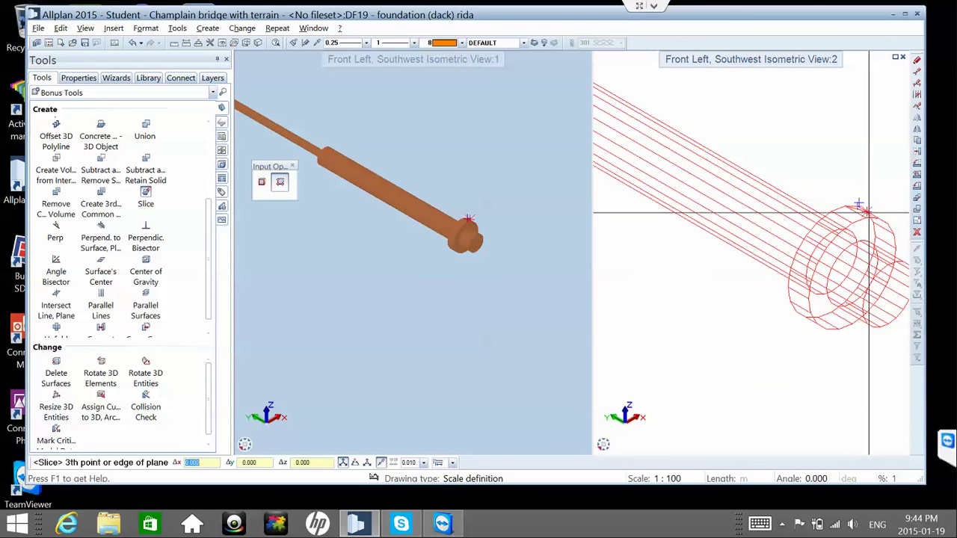
click(868, 212)
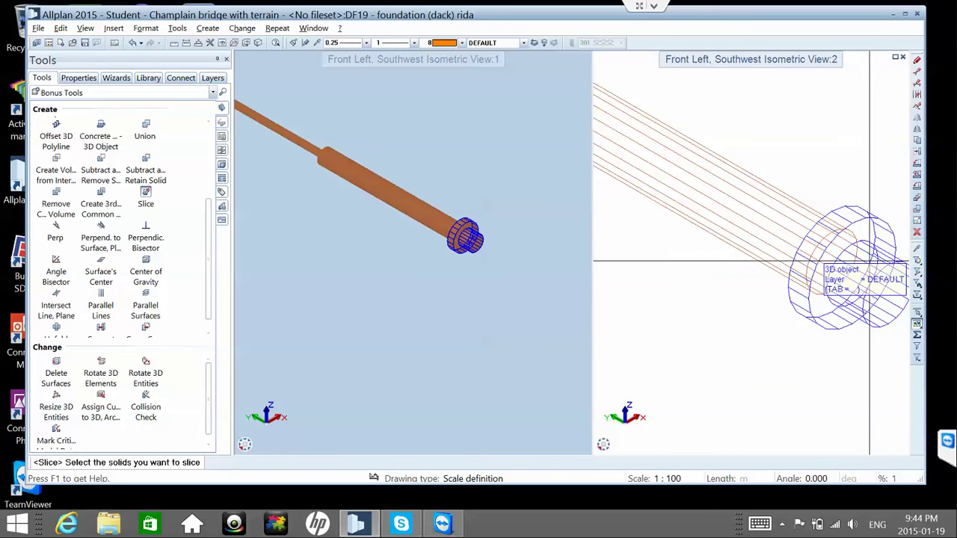
- Slice the end collar from the short end stub with a three-point plane and finish slicing
click(867, 286)
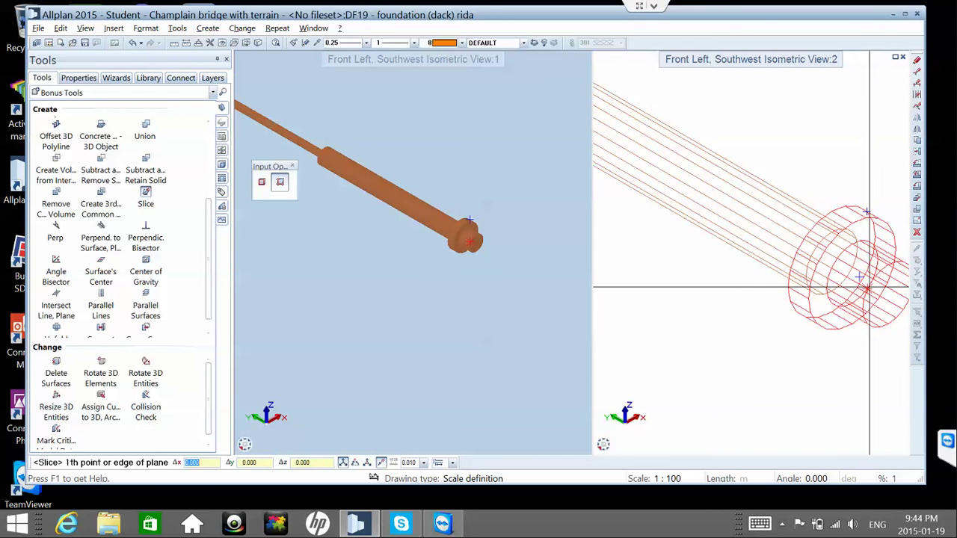
scroll(873, 240, up, 2)
scroll(876, 237, up, 2)
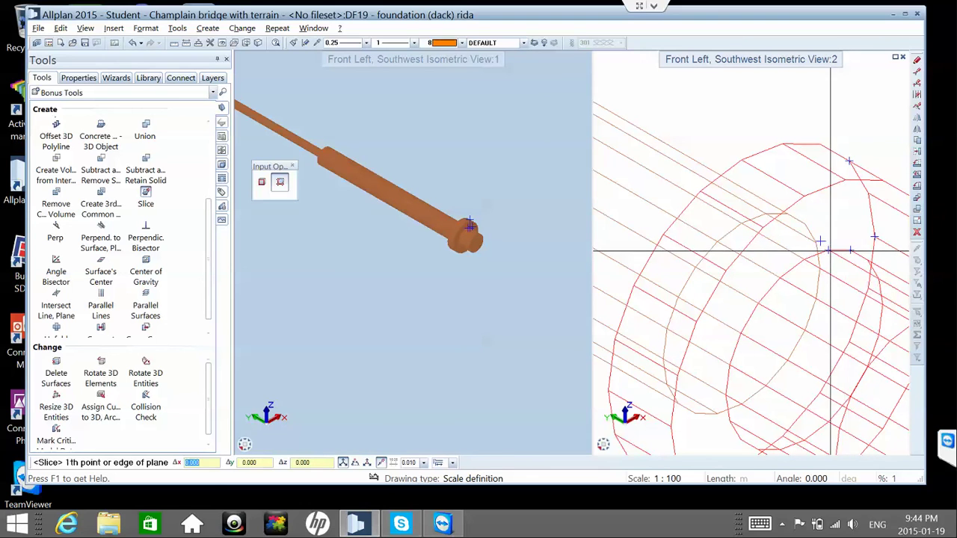
click(837, 249)
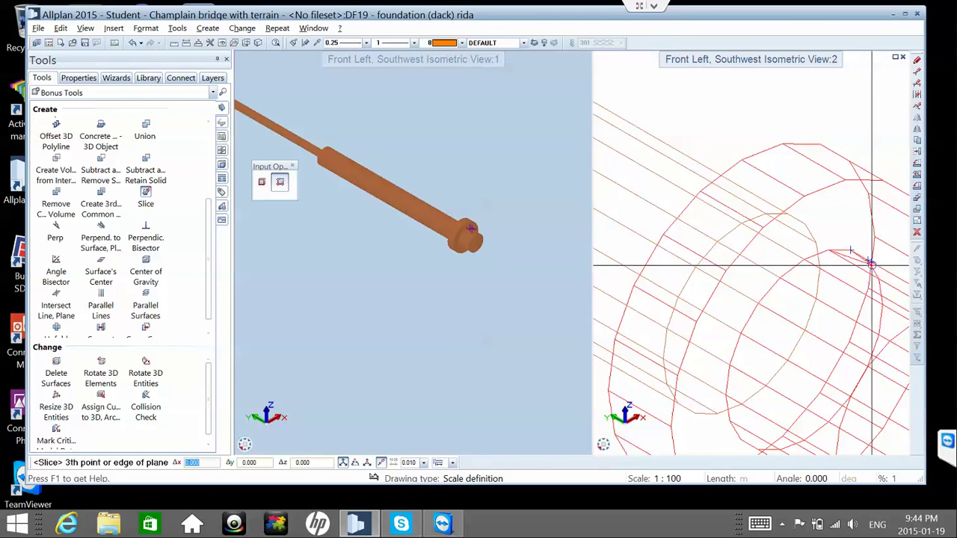
click(868, 261)
key(Escape)
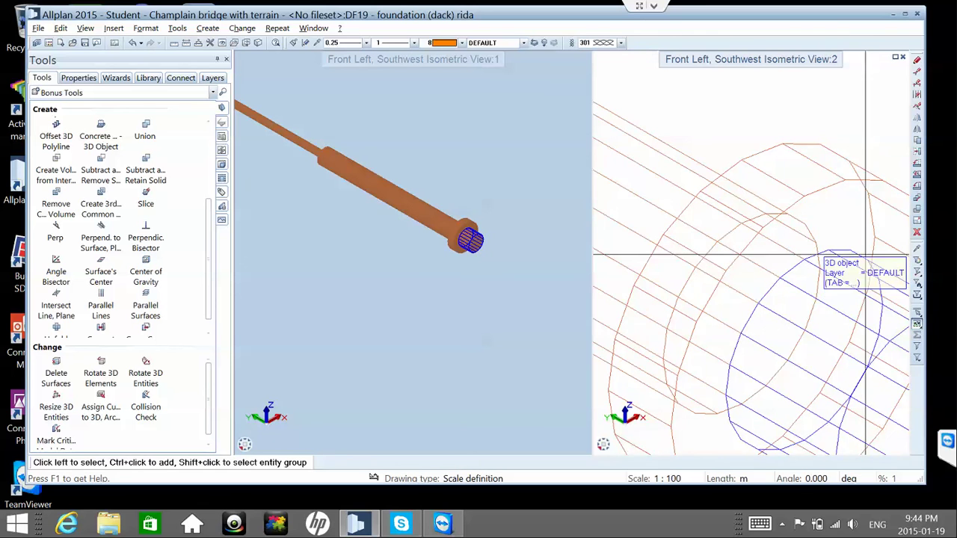
- Start assigning custom surfaces and open the Smooth plate metals within 30YearEdition Materials
scroll(858, 251, down, 2)
scroll(859, 251, down, 1)
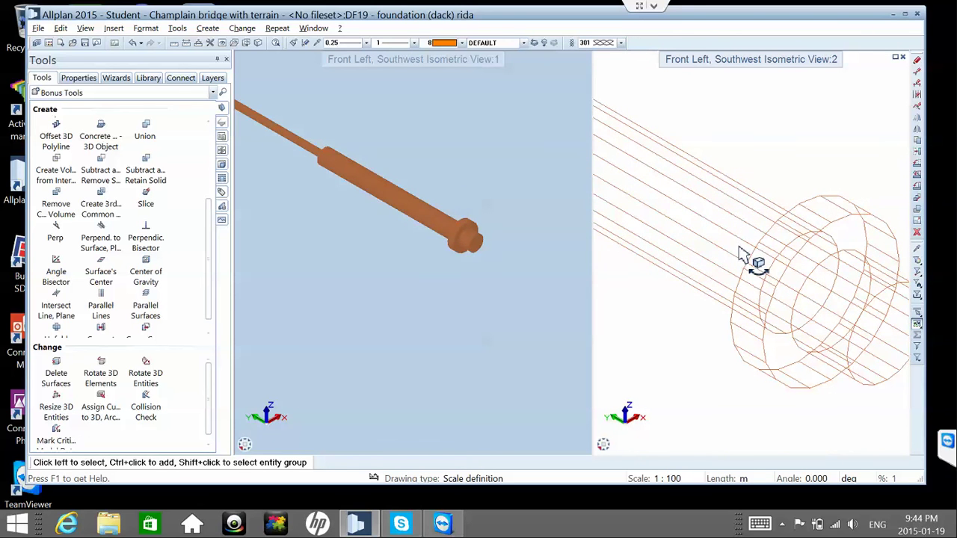
scroll(750, 243, down, 4)
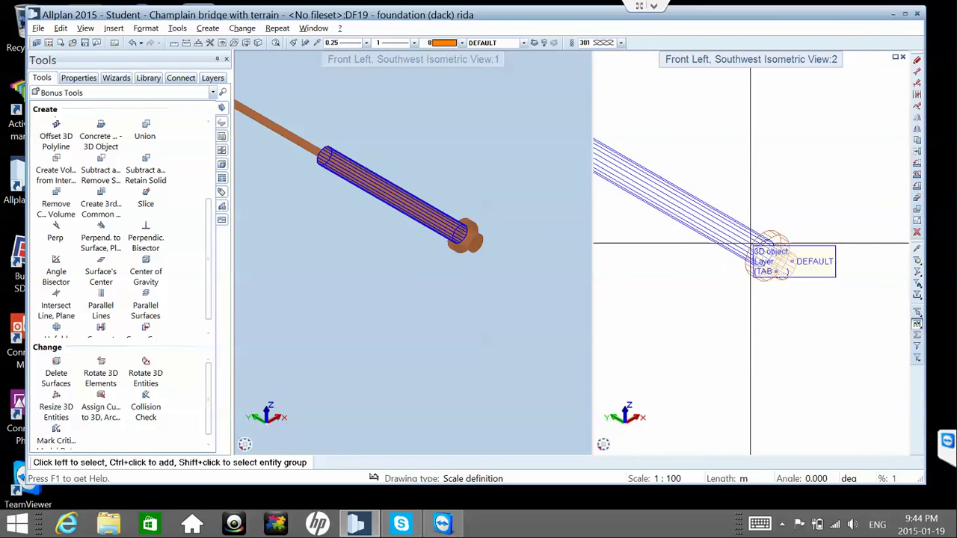
scroll(750, 243, down, 2)
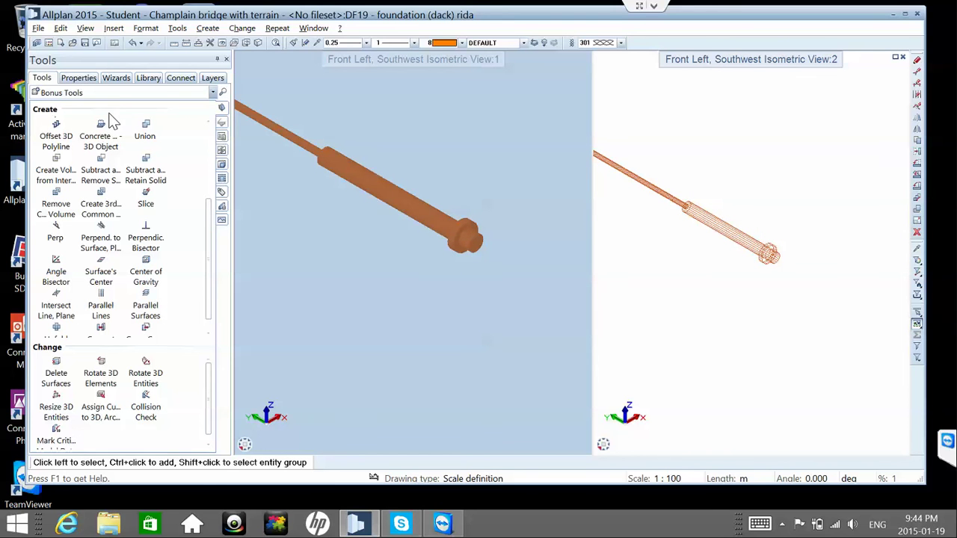
click(104, 402)
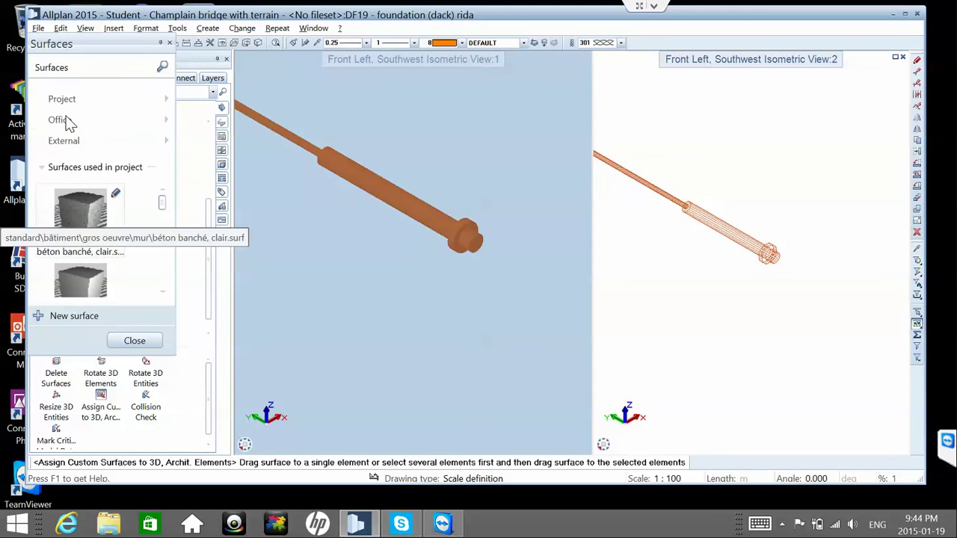
click(65, 122)
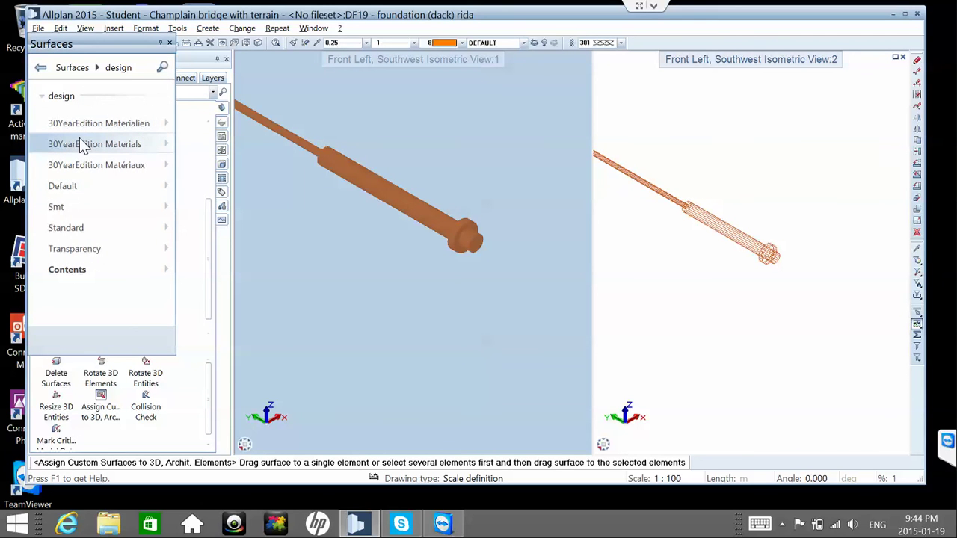
click(82, 145)
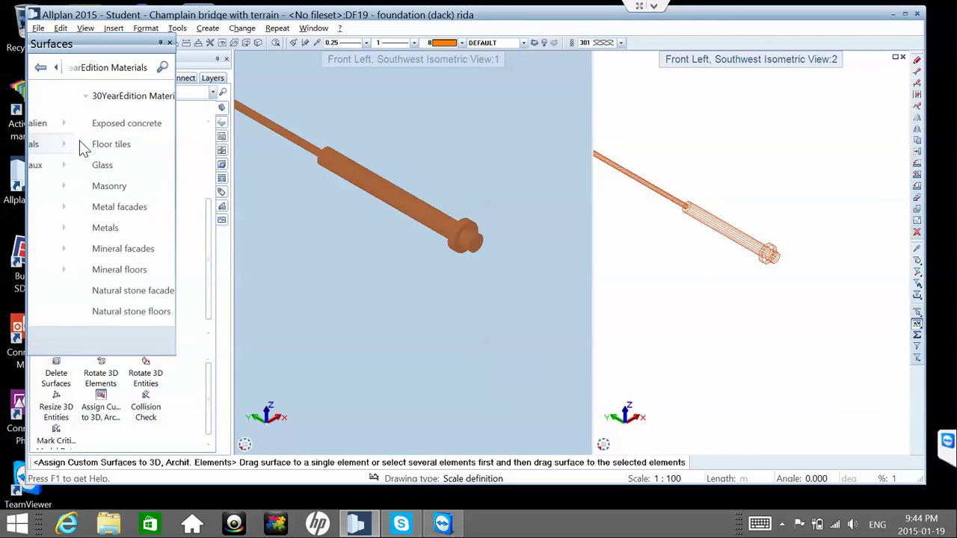
click(83, 228)
click(76, 146)
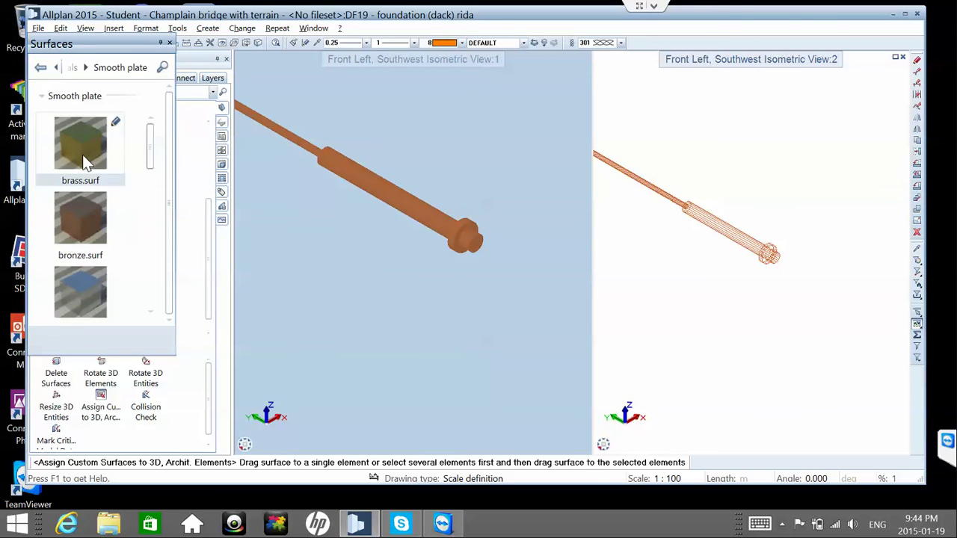
- Assign brass.surf to the end collar of the cable anchor
drag(81, 153, 736, 218)
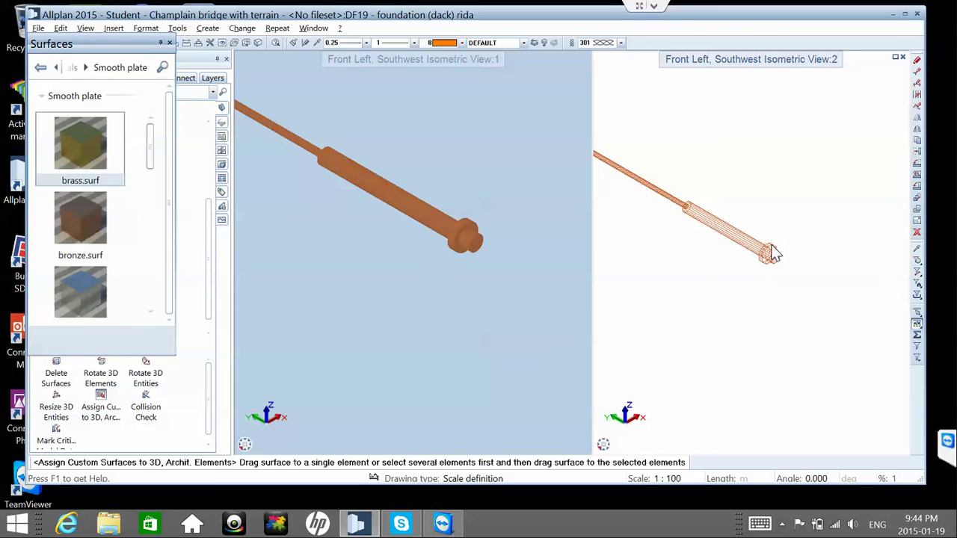
drag(773, 245, 773, 245)
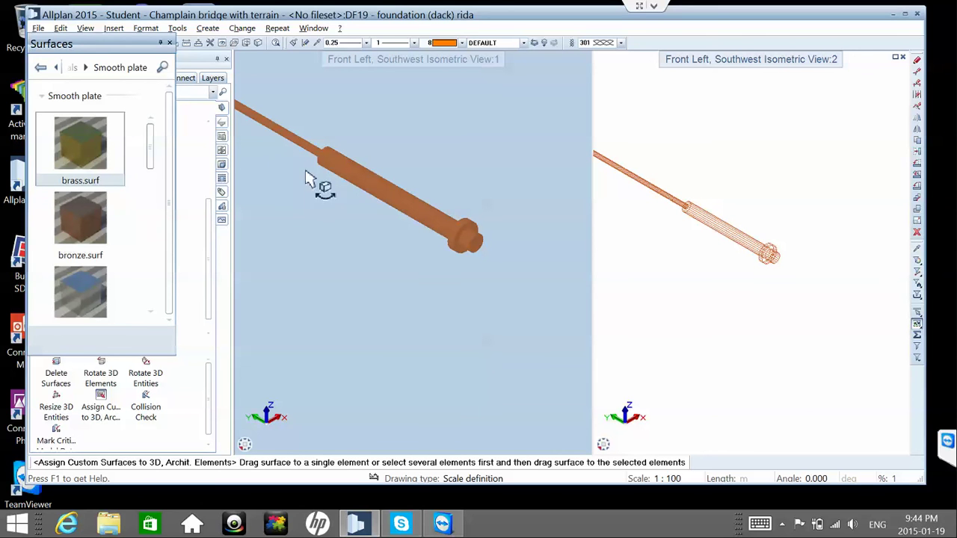
drag(80, 151, 774, 253)
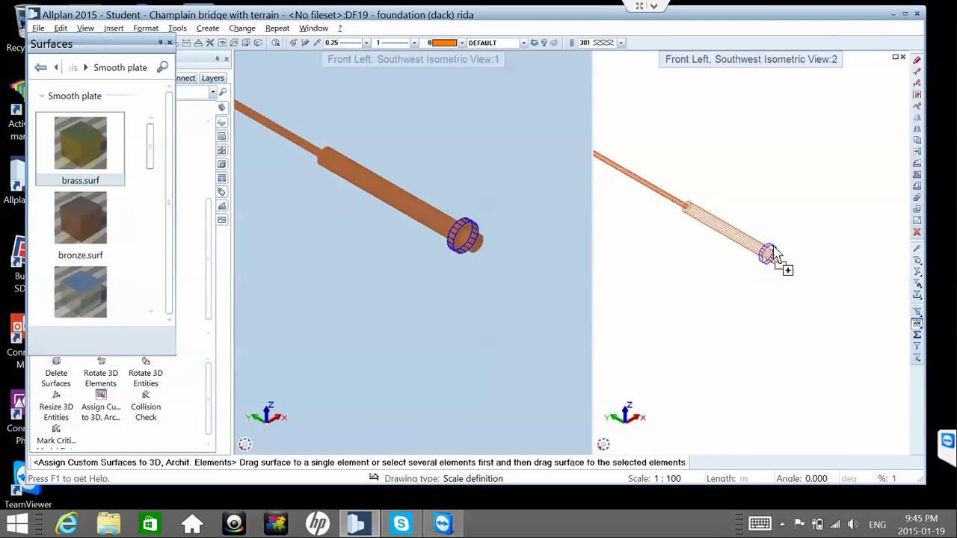
drag(778, 257, 773, 254)
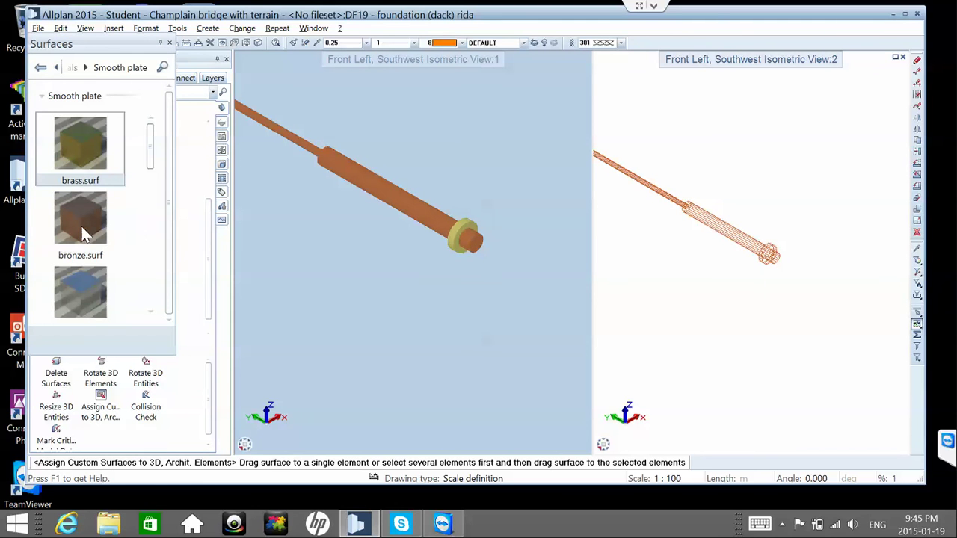
- Assign chrome.surf to the thin rod of the cable anchor and close the surface selection
click(86, 288)
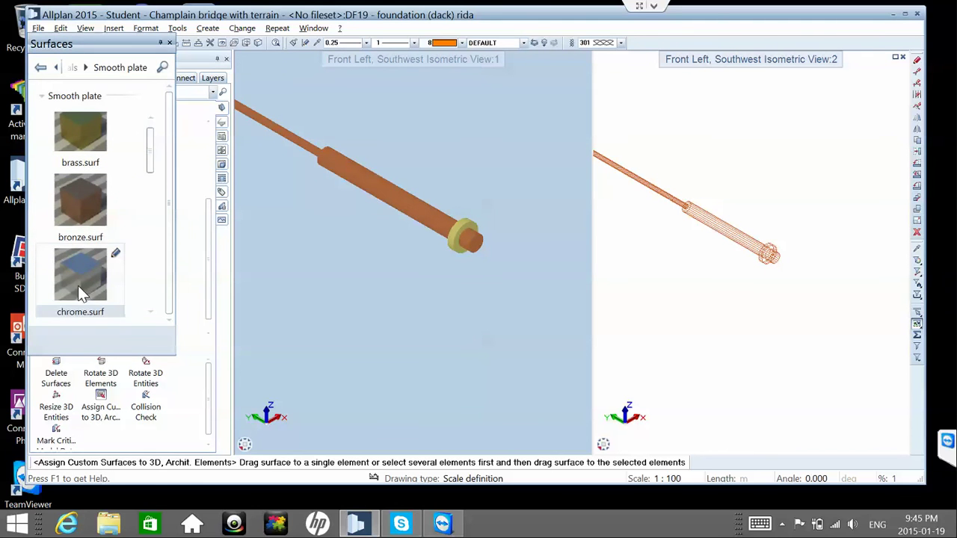
drag(77, 285, 655, 190)
drag(84, 267, 671, 202)
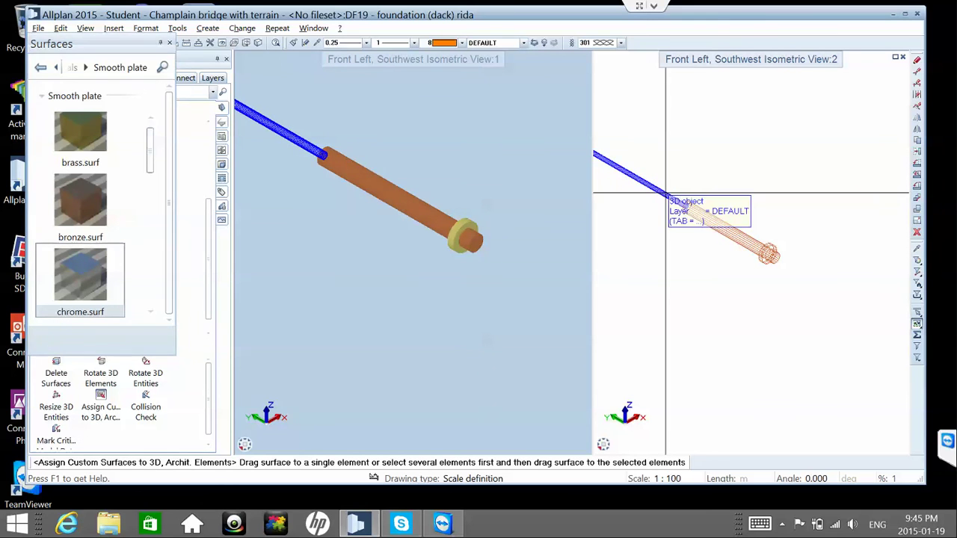
scroll(291, 175, down, 4)
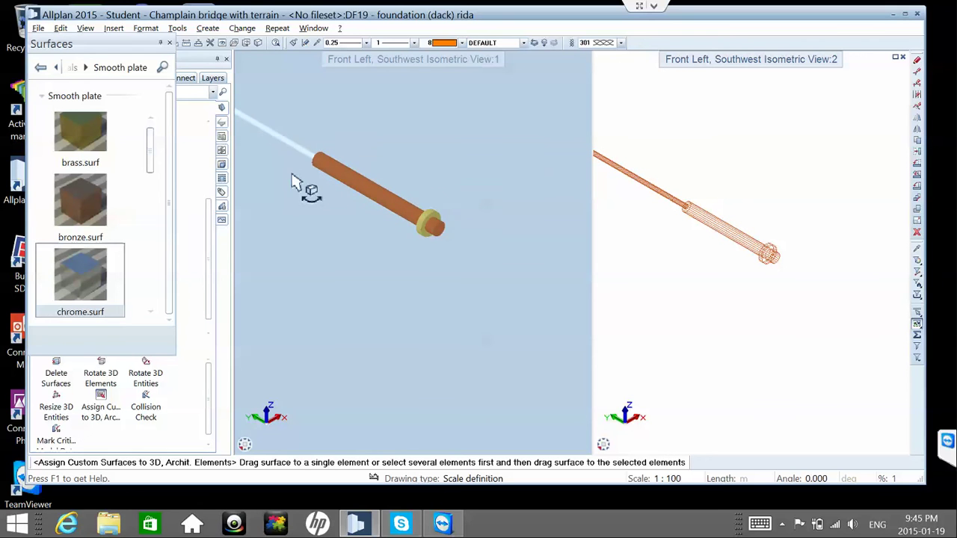
middle_drag(319, 192, 365, 228)
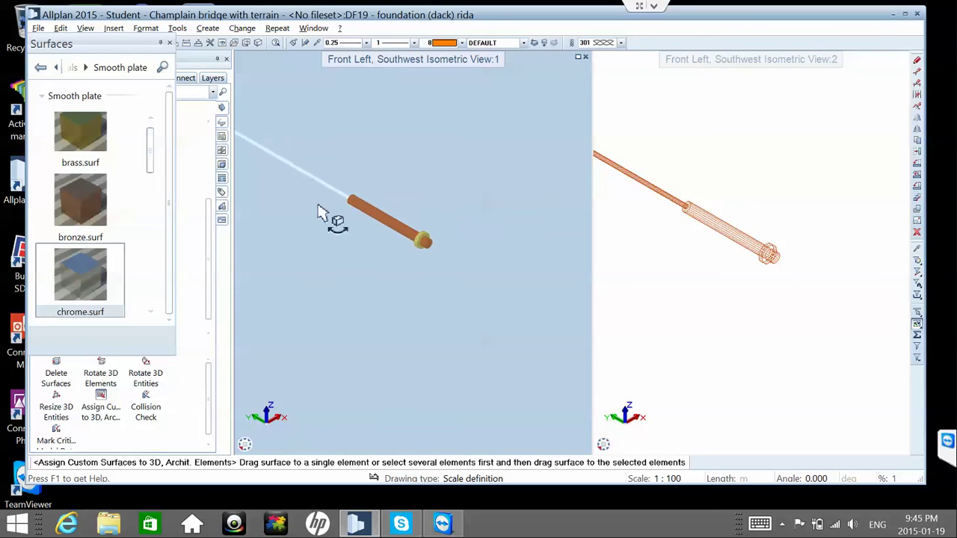
scroll(325, 213, up, 4)
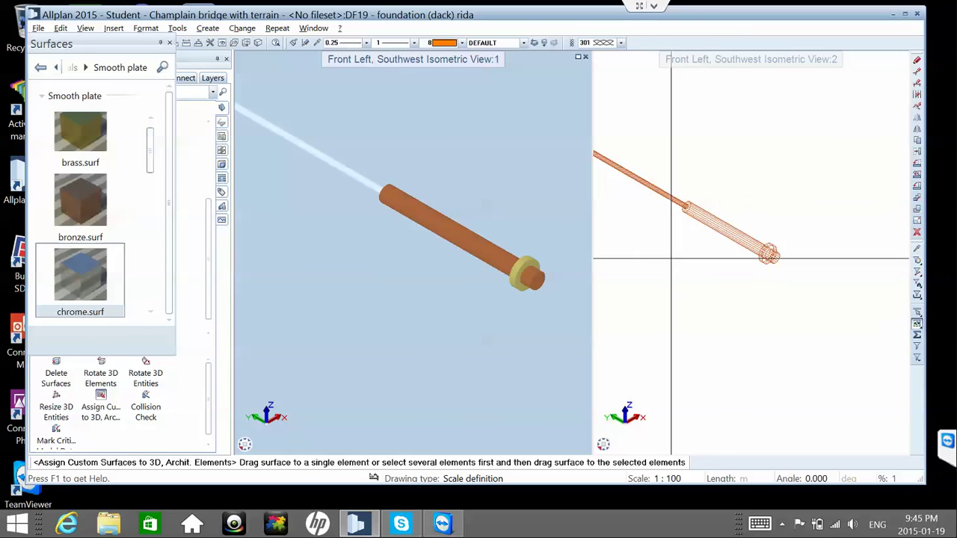
key(Escape)
key(Escape)
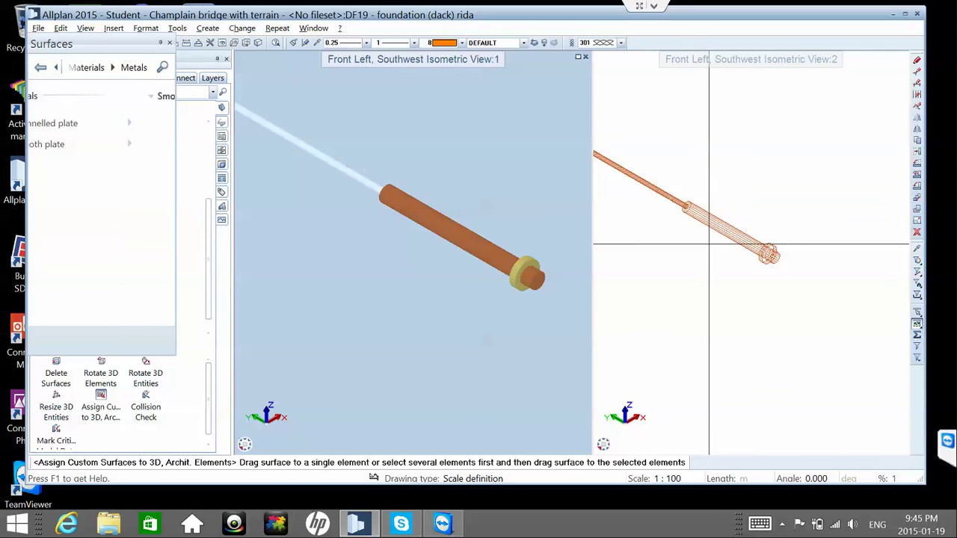
key(BackSpace)
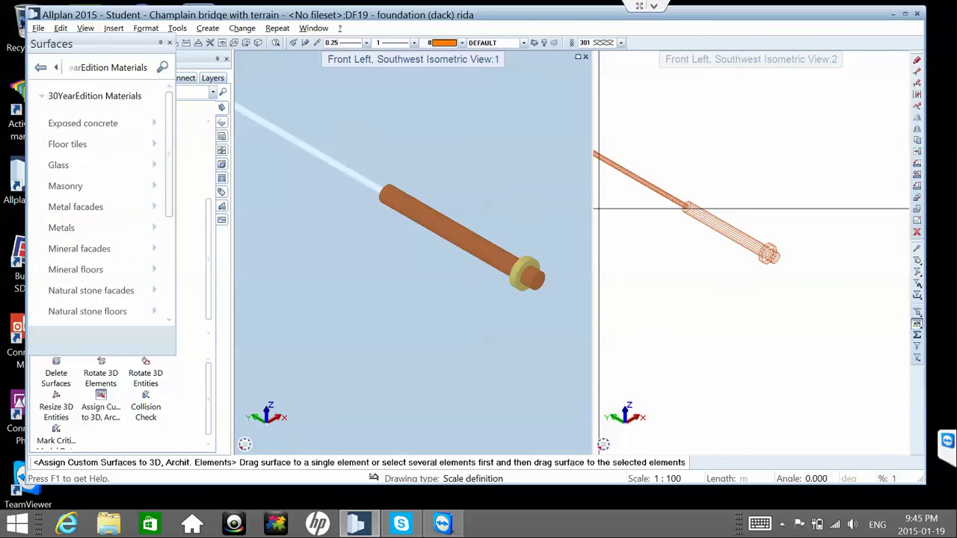
key(BackSpace)
click(171, 44)
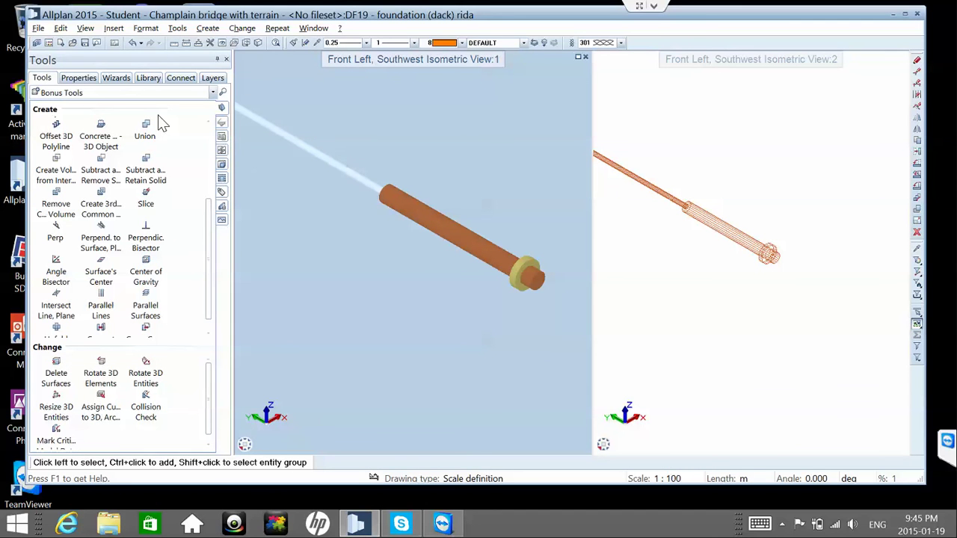
- Combine all parts of the cable anchor into one element group without a group name, and select the group
click(145, 92)
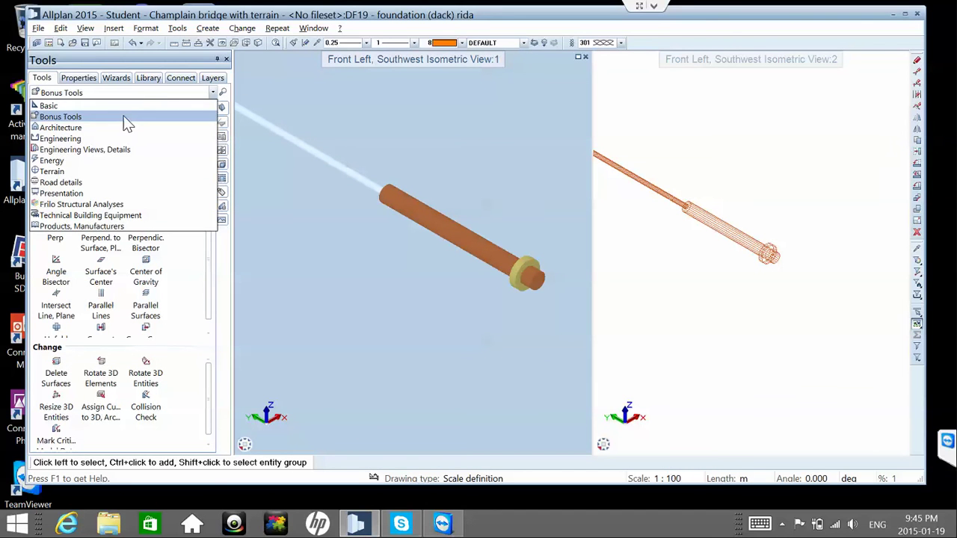
click(125, 108)
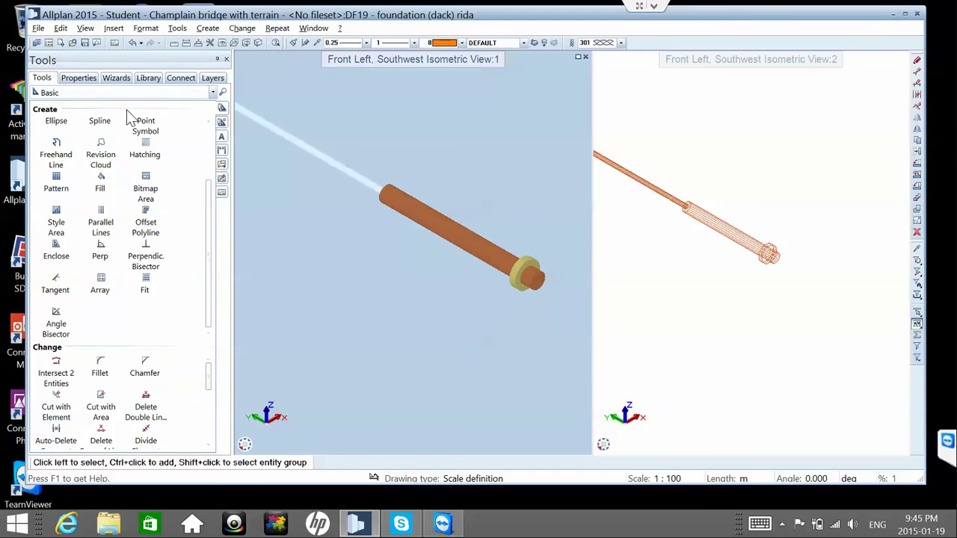
click(221, 122)
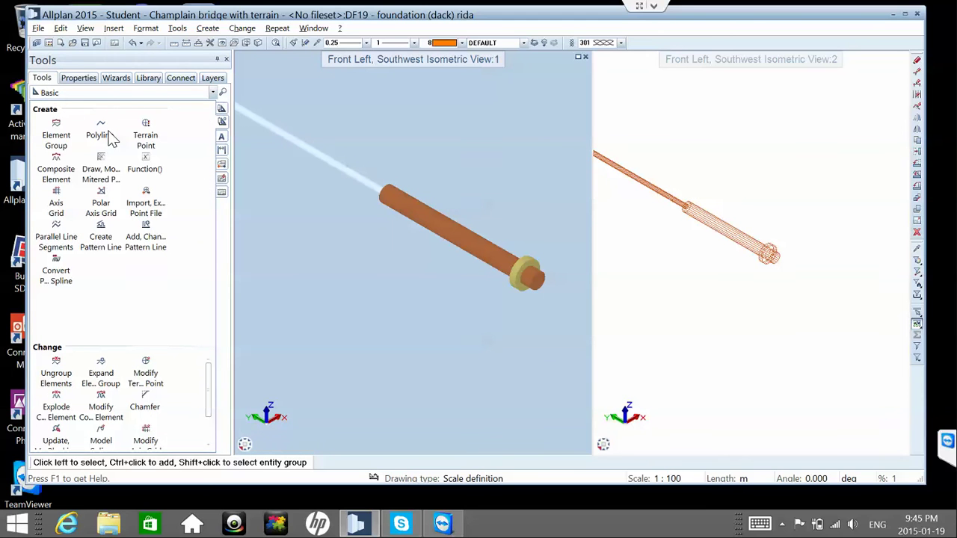
click(57, 137)
drag(827, 307, 594, 132)
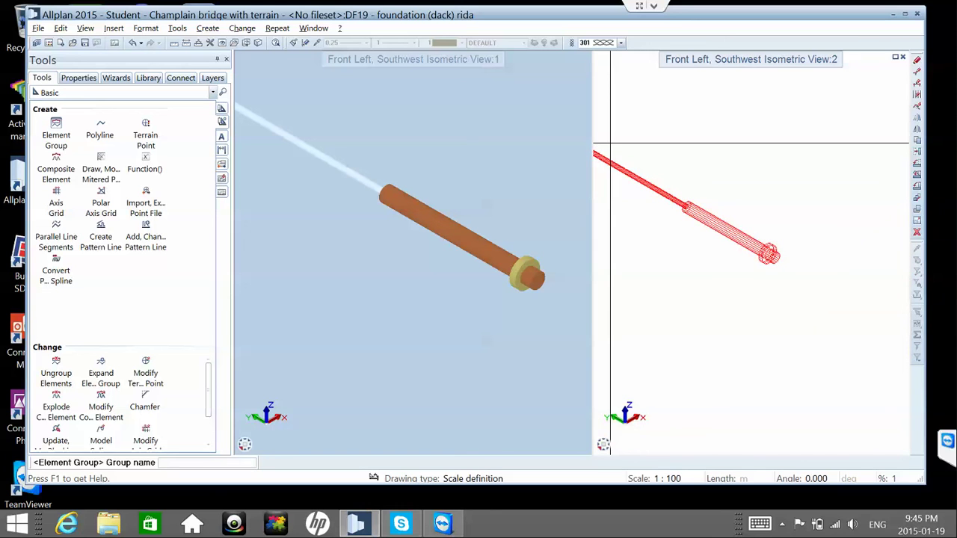
key(Return)
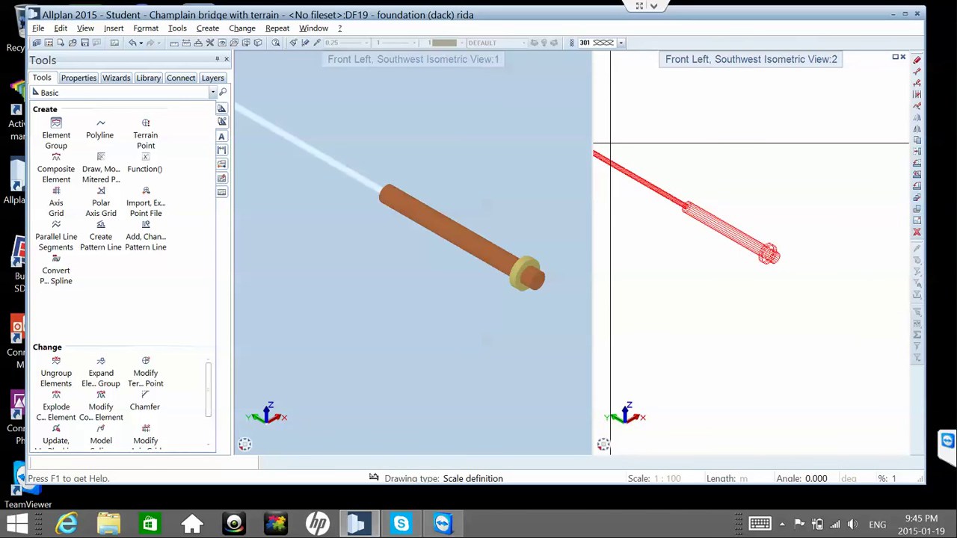
click(665, 191)
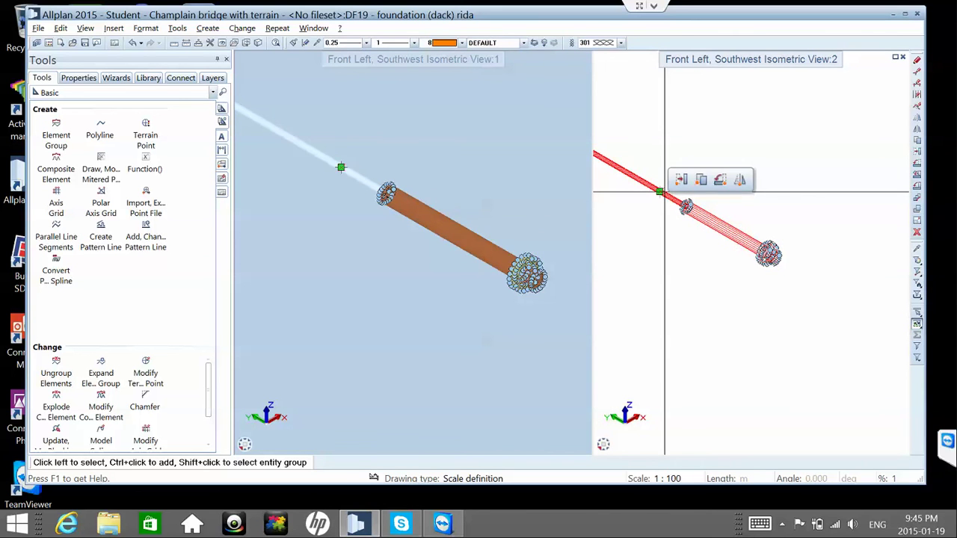
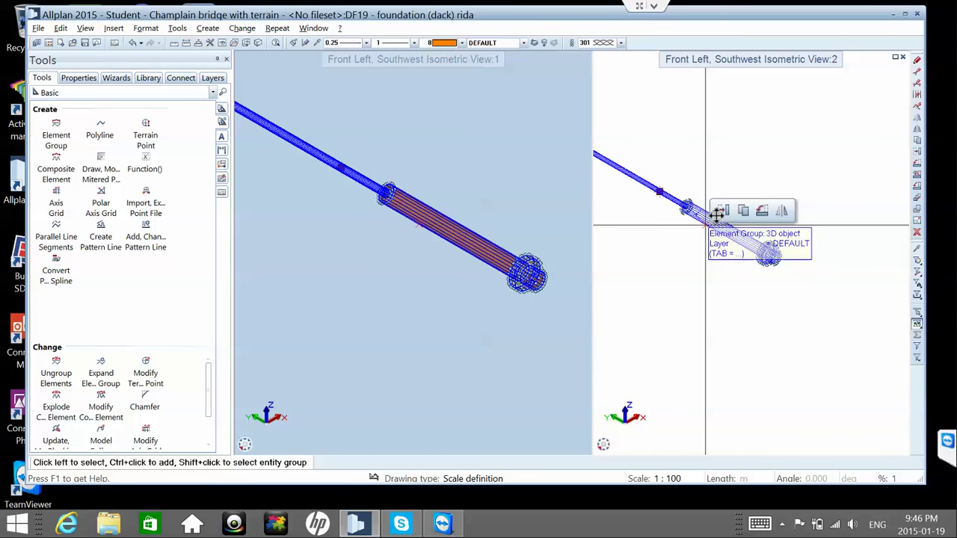
- Open the Surroundings settings for the shaded isometric view and enlarge their palette
click(705, 224)
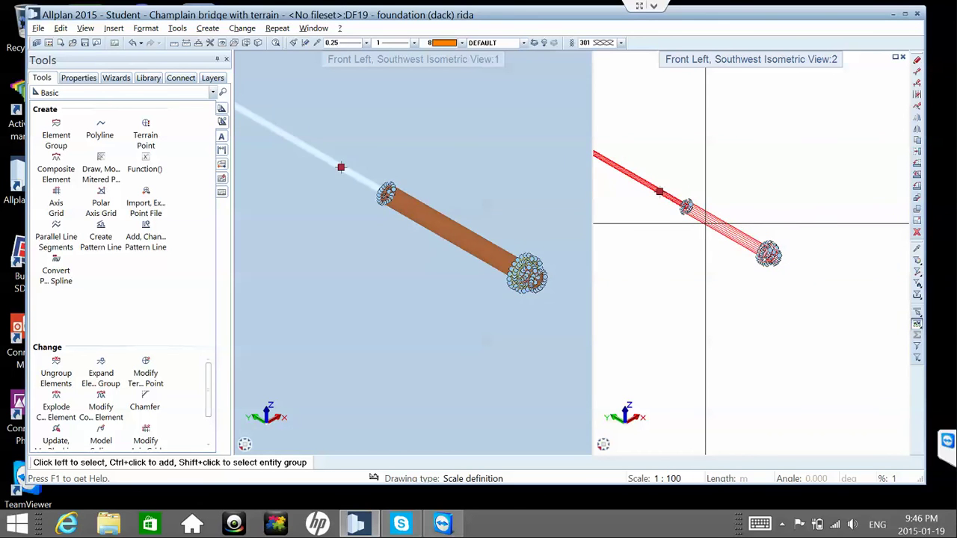
key(Escape)
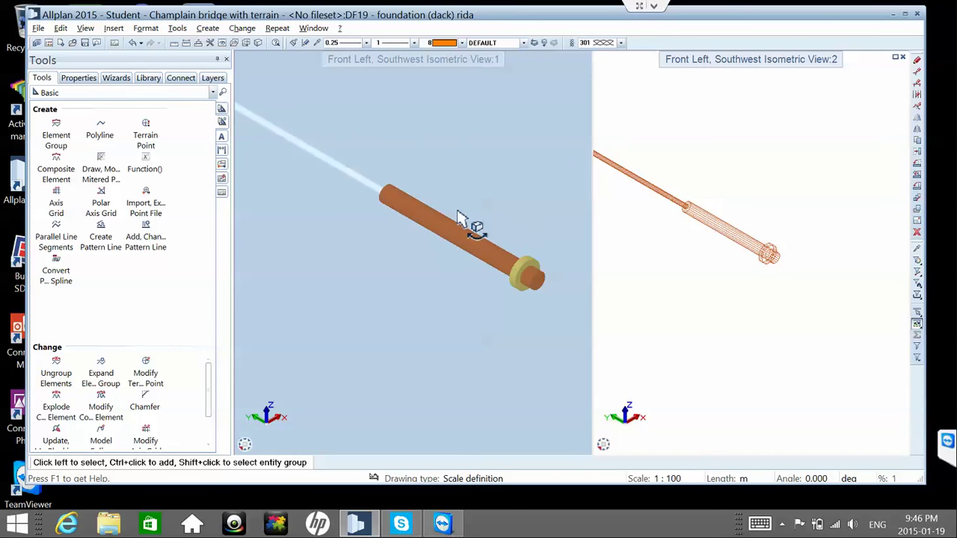
scroll(503, 258, up, 1)
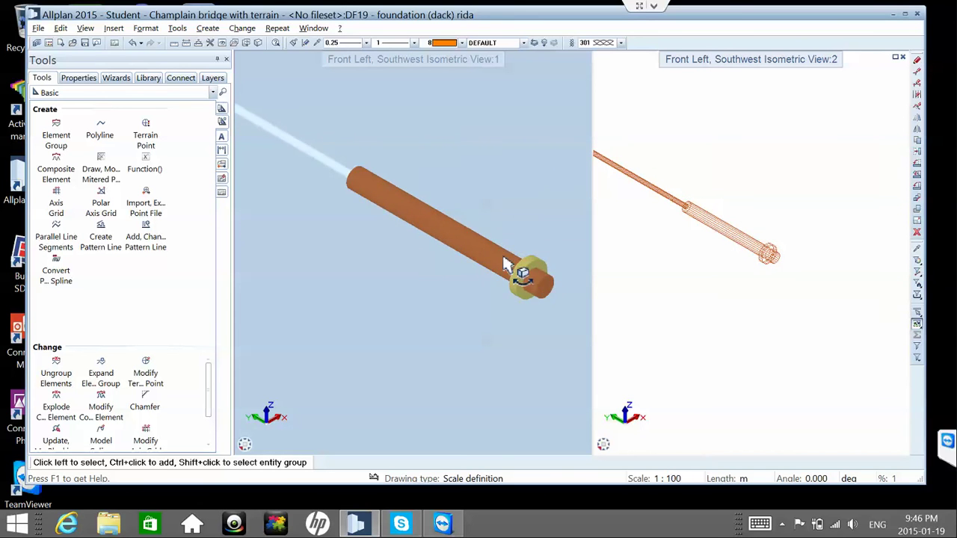
right_click(452, 182)
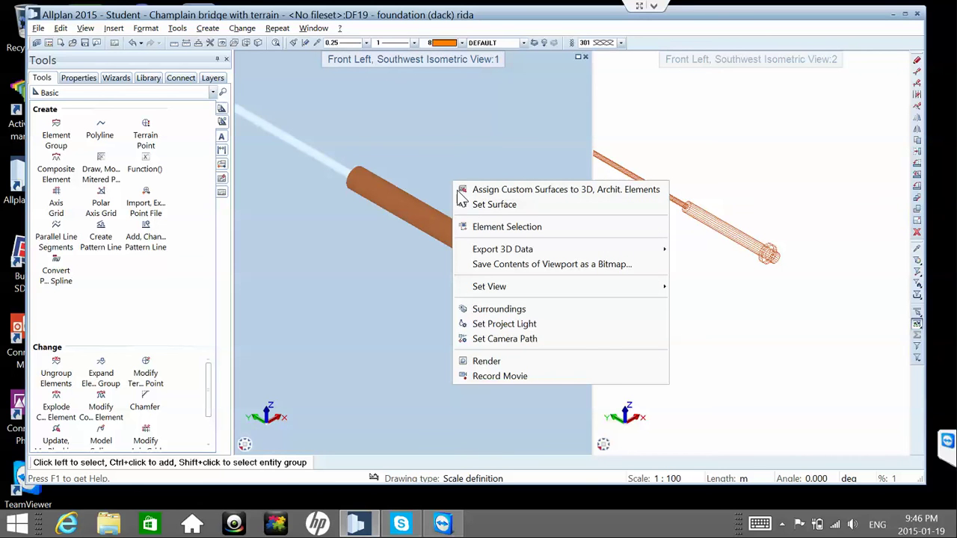
click(520, 309)
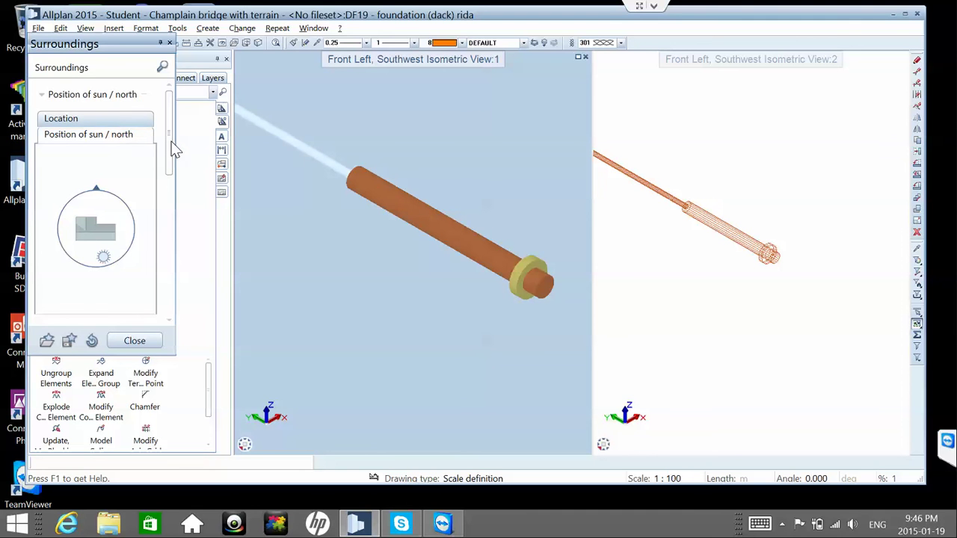
drag(171, 142, 186, 340)
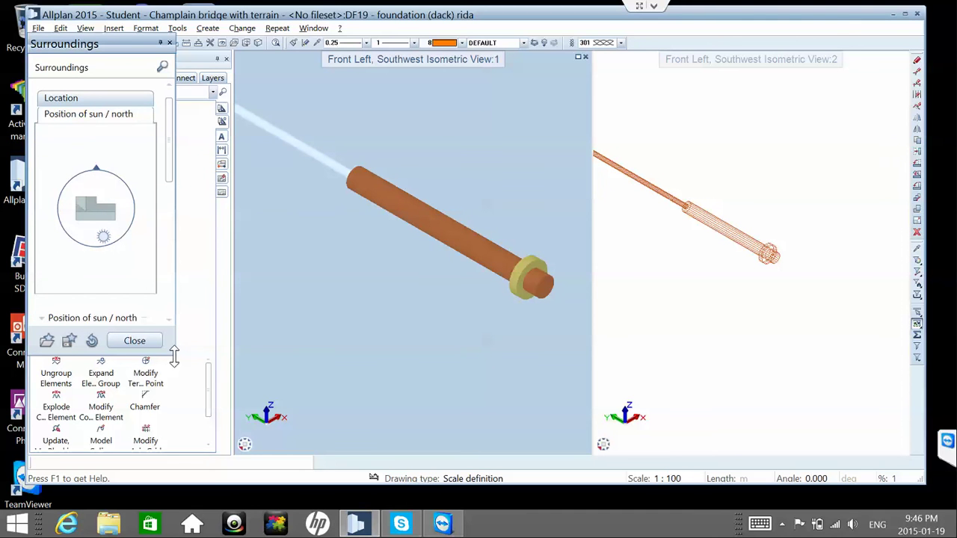
drag(173, 356, 385, 474)
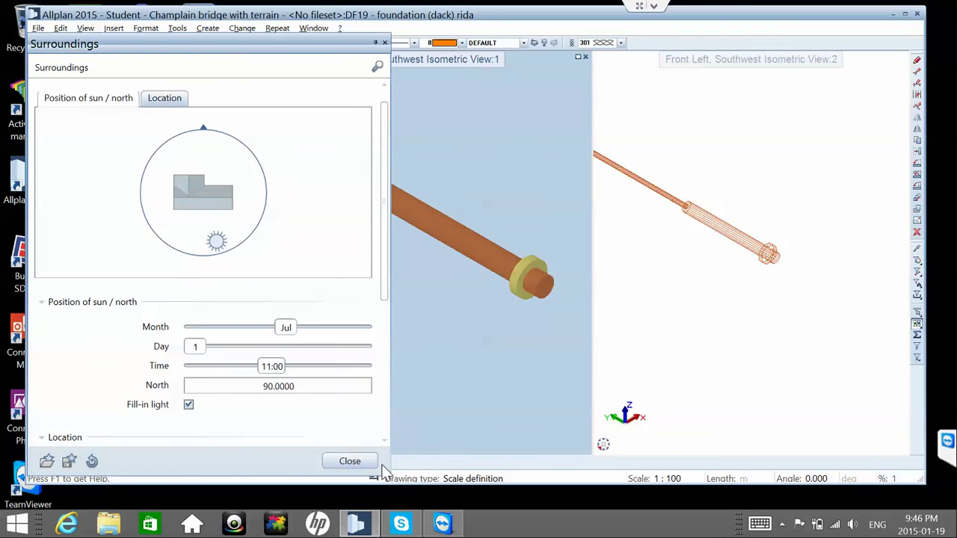
- Search for Montreal as the project location and choose Montréal, Montréal (06), Québec, Canada
click(165, 100)
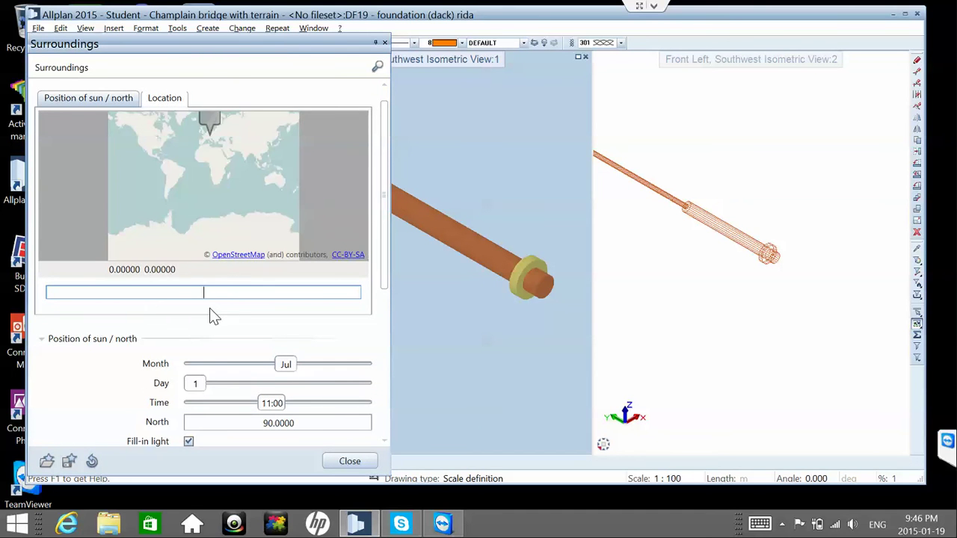
text(montreal)
key(Return)
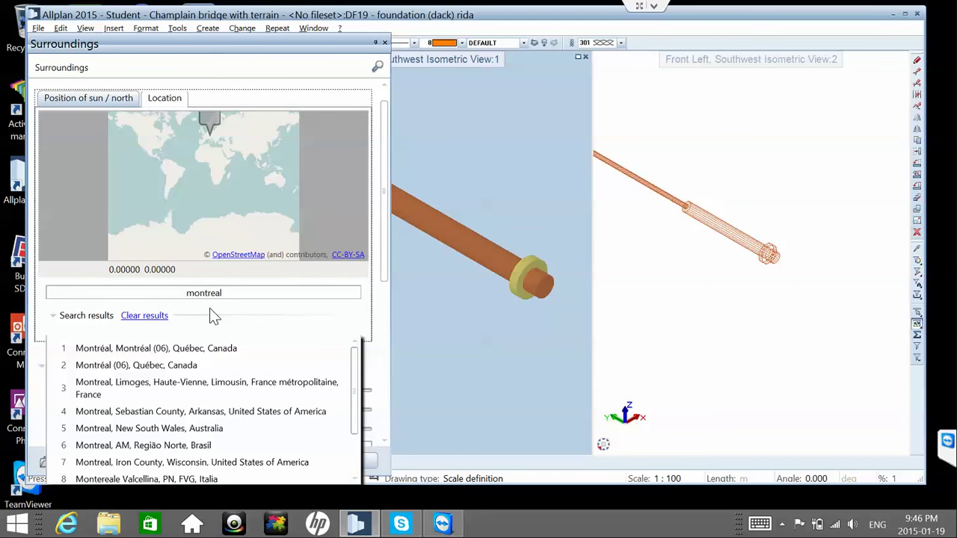
click(206, 348)
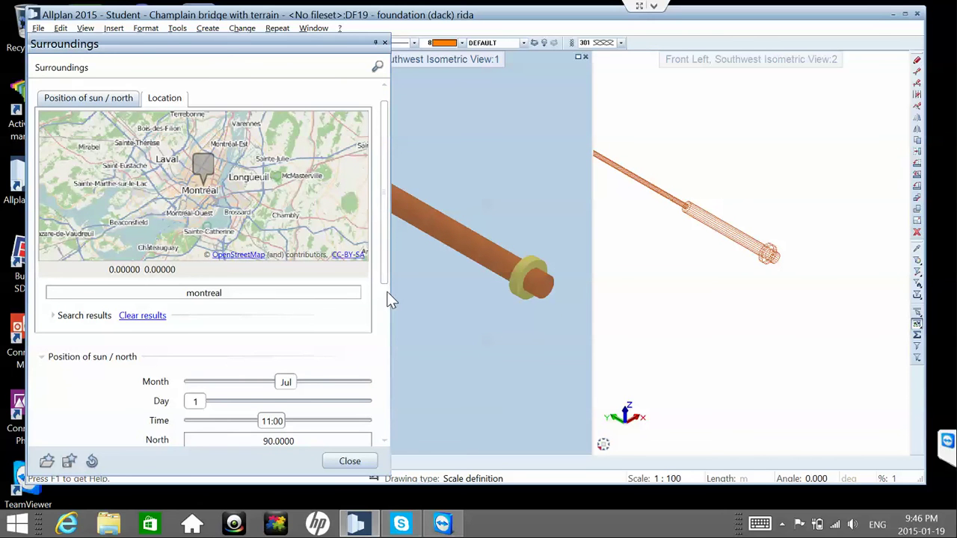
- Preview the virtual ground plane under the model by switching it on and off again
scroll(388, 319, down, 1)
scroll(385, 315, down, 1)
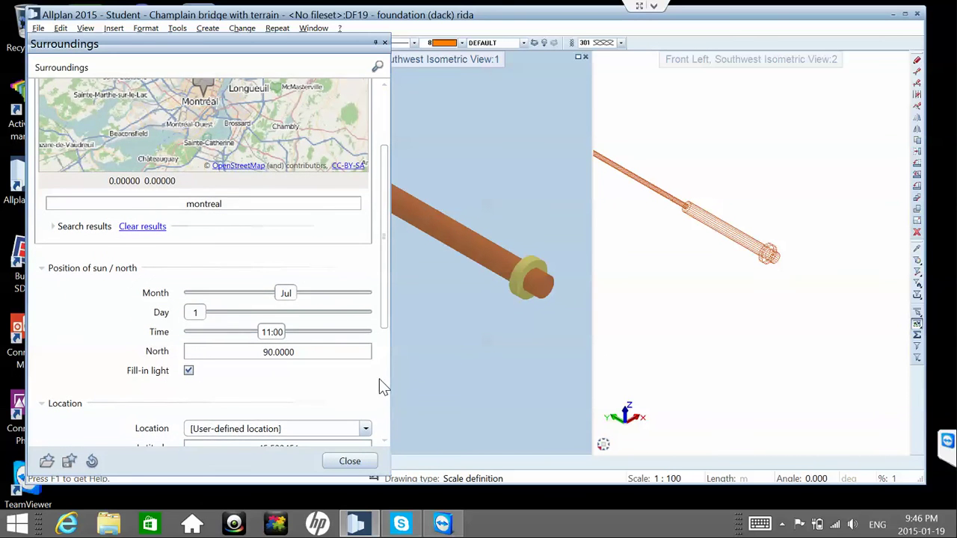
scroll(381, 389, down, 3)
scroll(385, 421, down, 2)
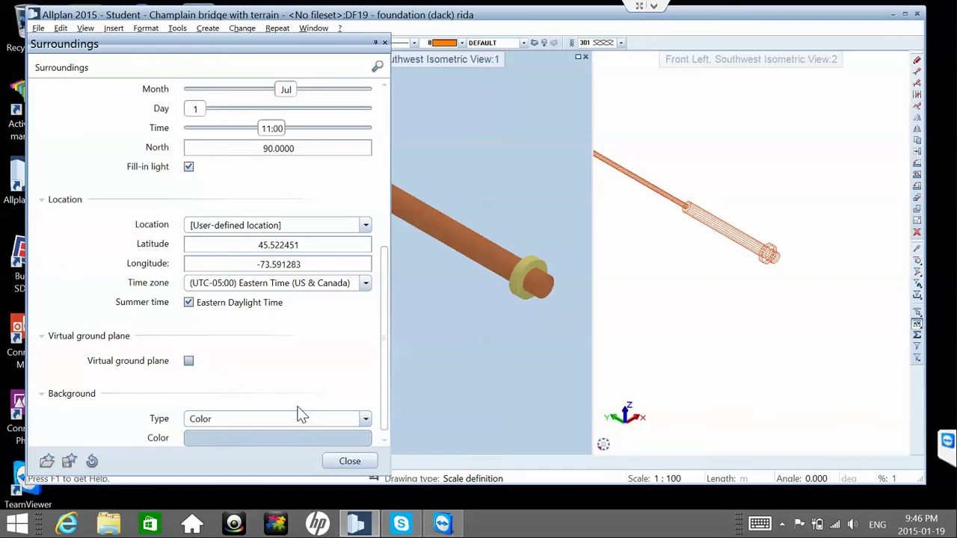
scroll(313, 409, down, 1)
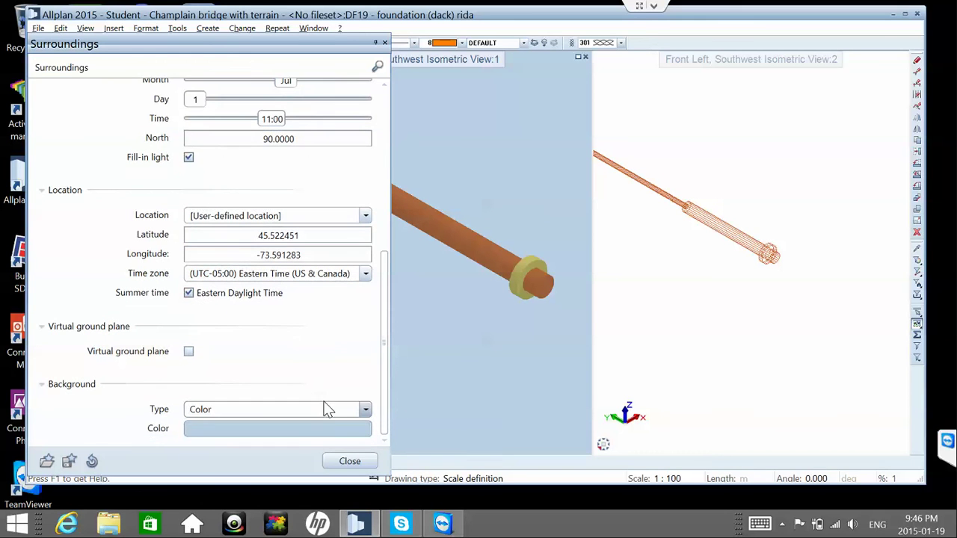
click(190, 353)
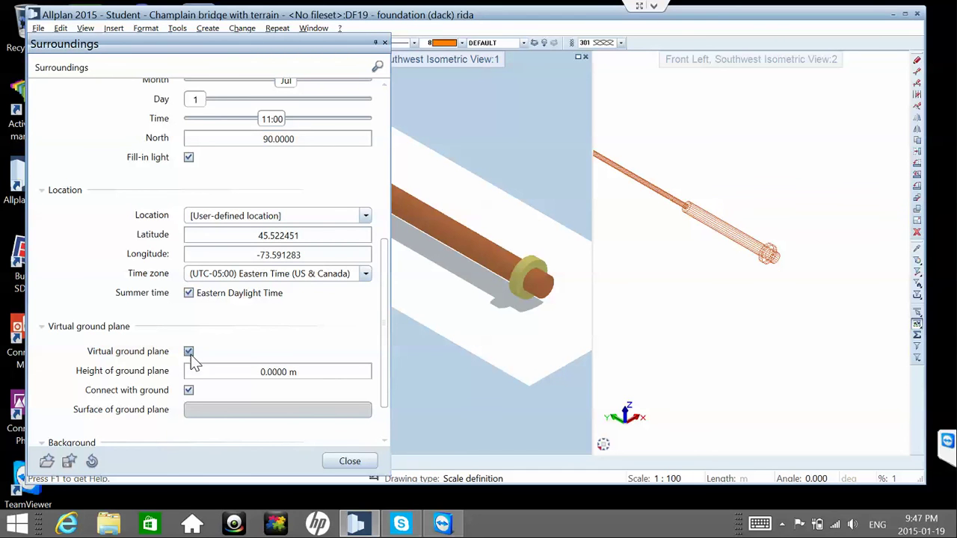
click(191, 354)
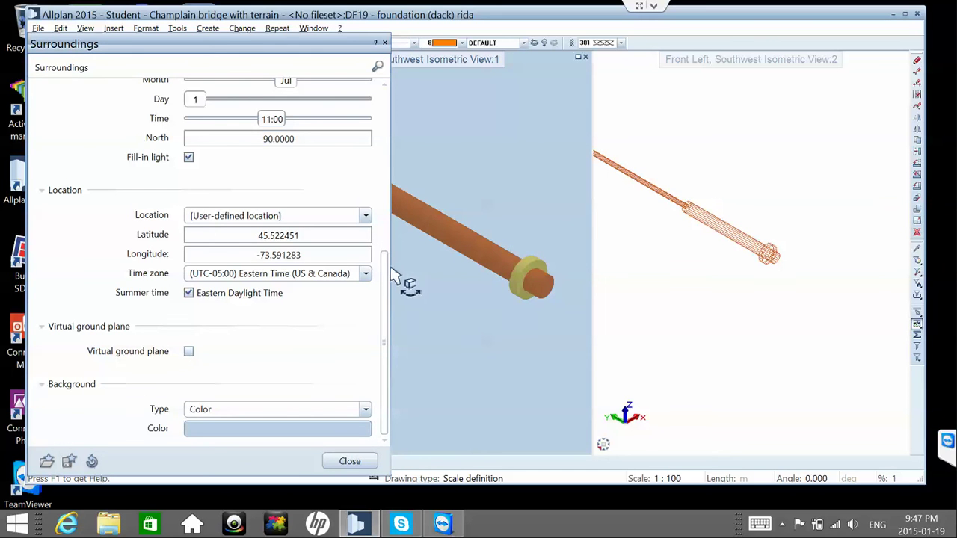
- Look over the sun and north diagram, the background types, and the background color's system and file settings
click(378, 68)
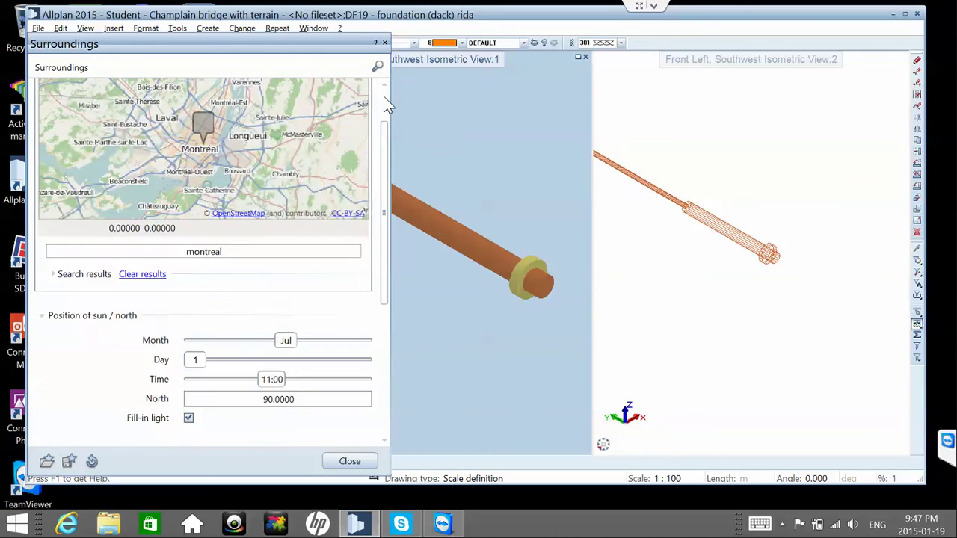
click(74, 121)
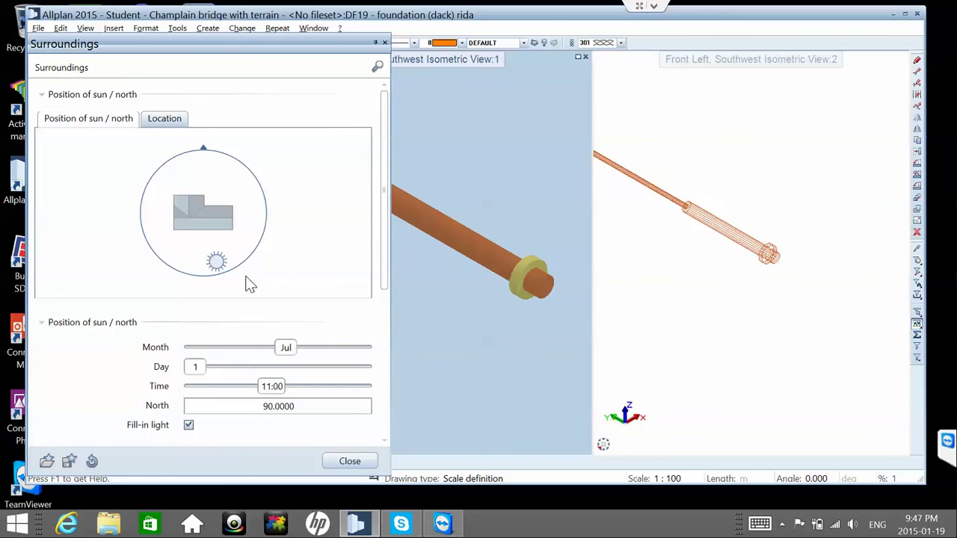
scroll(109, 345, down, 5)
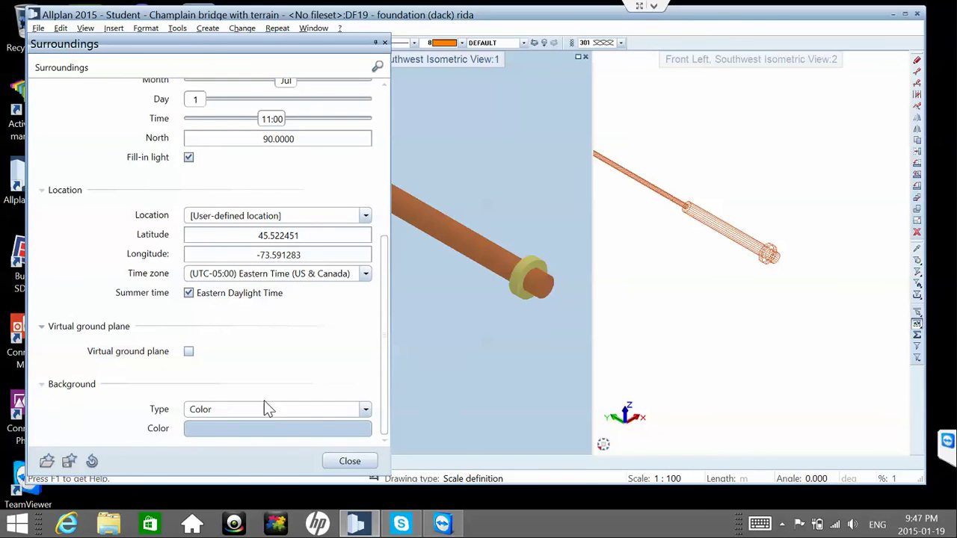
click(273, 408)
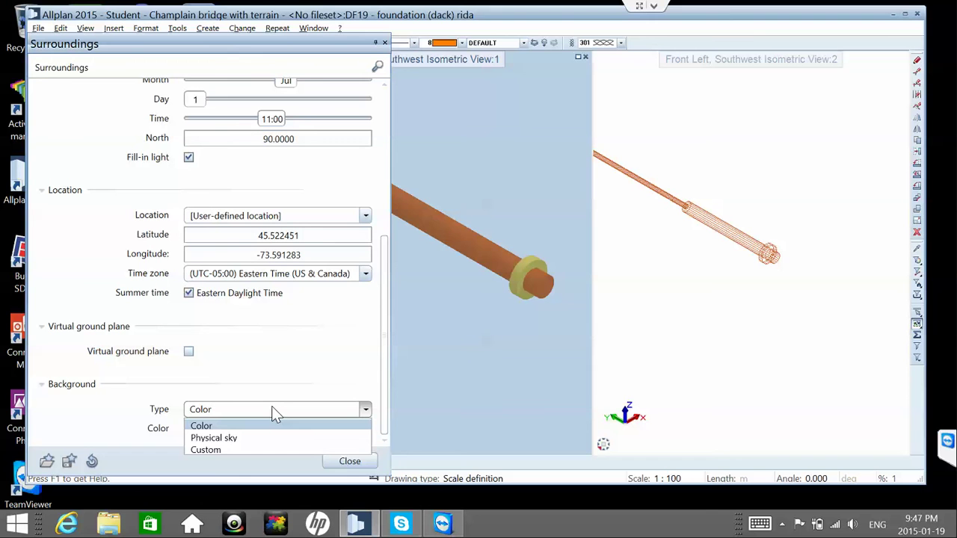
click(271, 408)
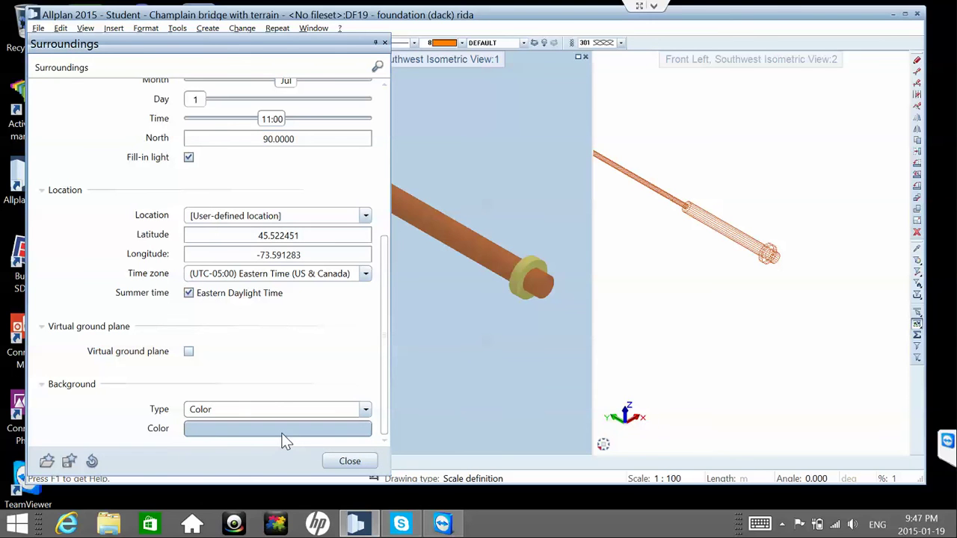
click(281, 430)
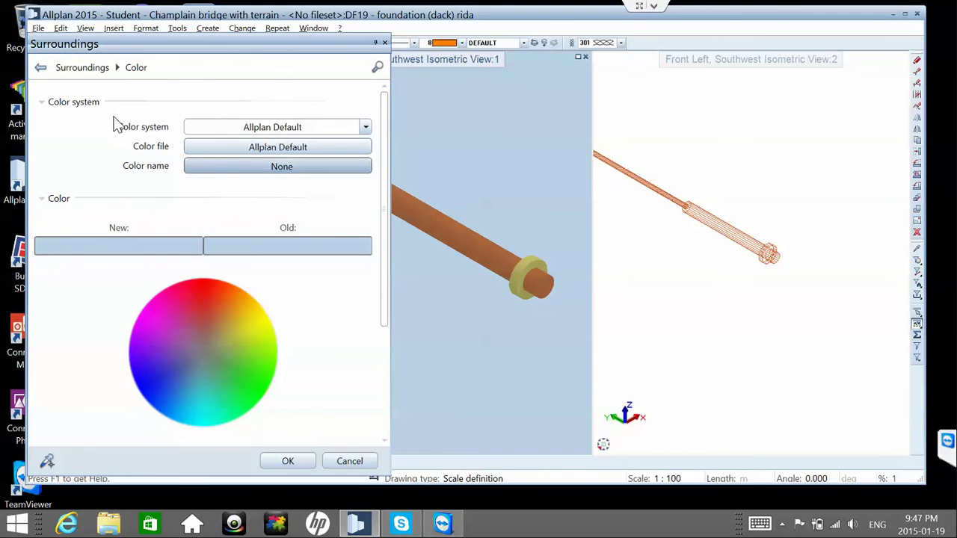
click(304, 127)
click(304, 127)
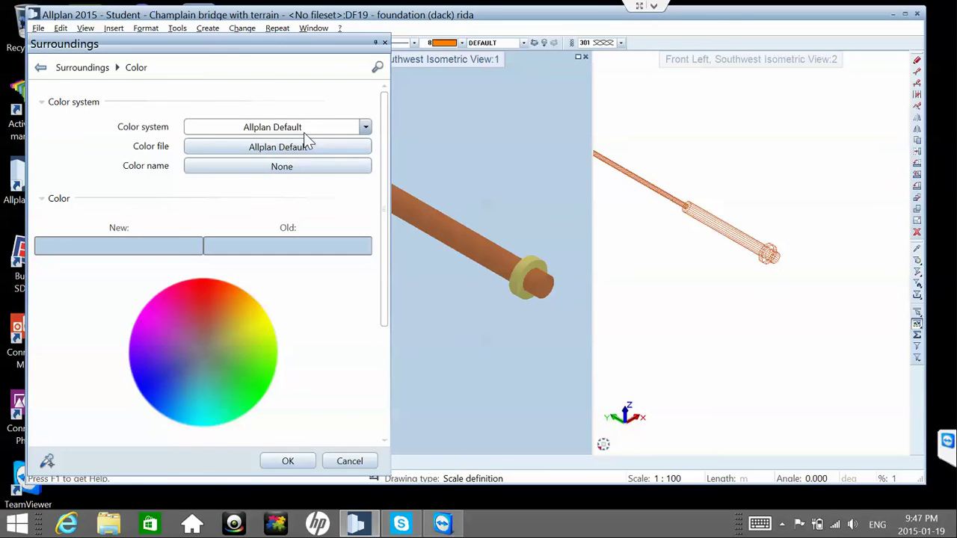
click(303, 147)
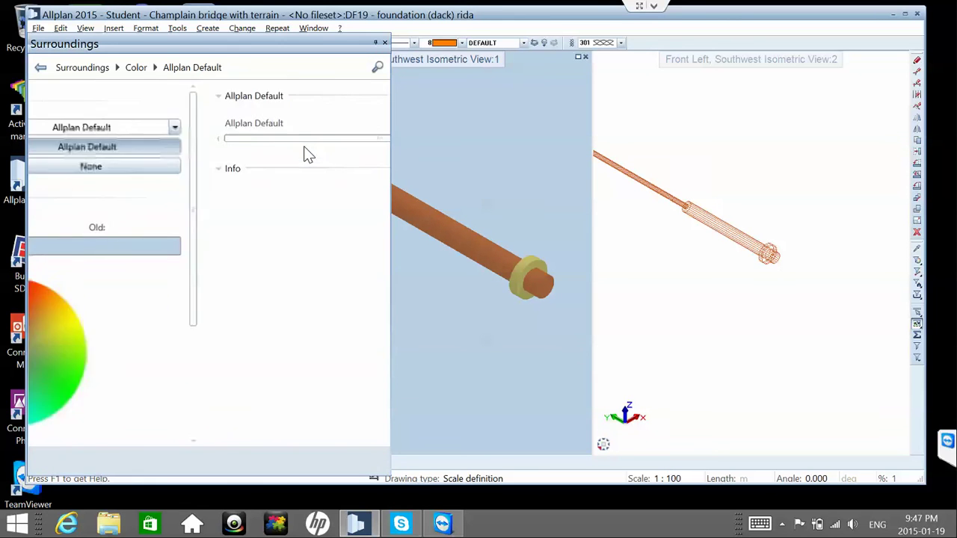
click(75, 69)
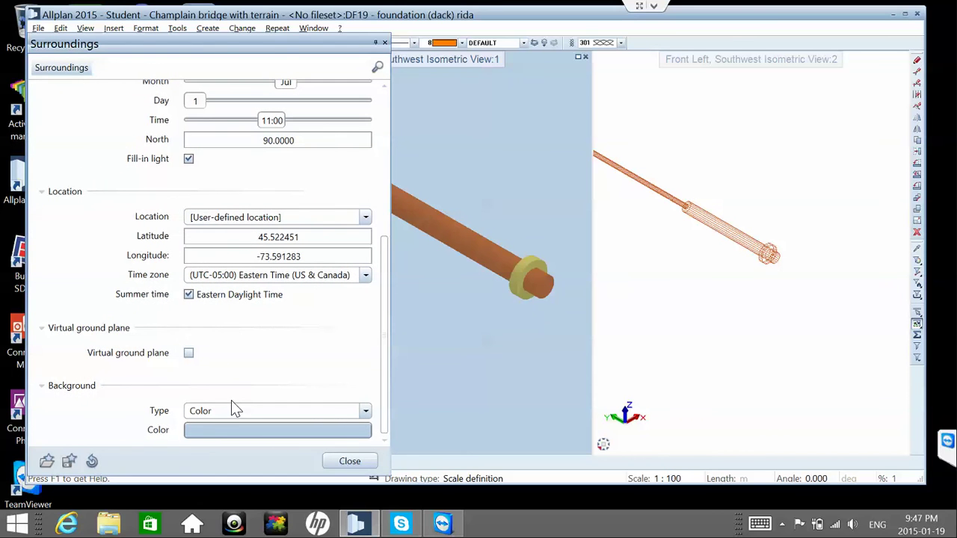
- Set the background type to Physical sky and the sun time to 16:53, and close the surroundings settings
click(232, 413)
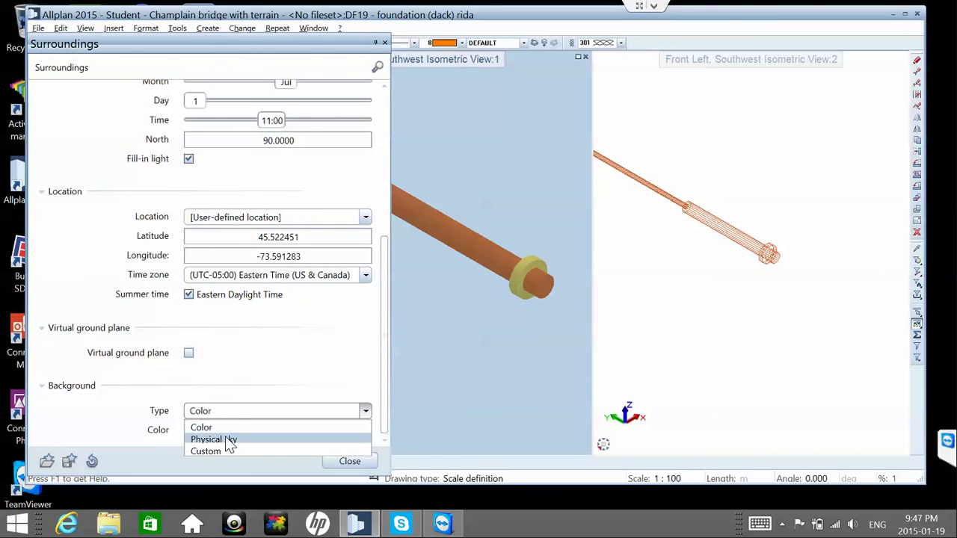
click(225, 439)
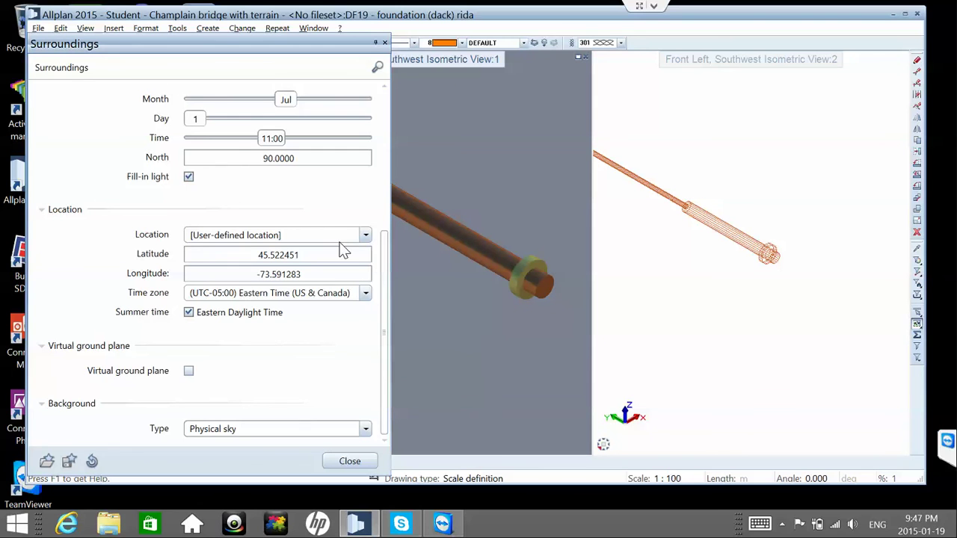
drag(295, 139, 380, 137)
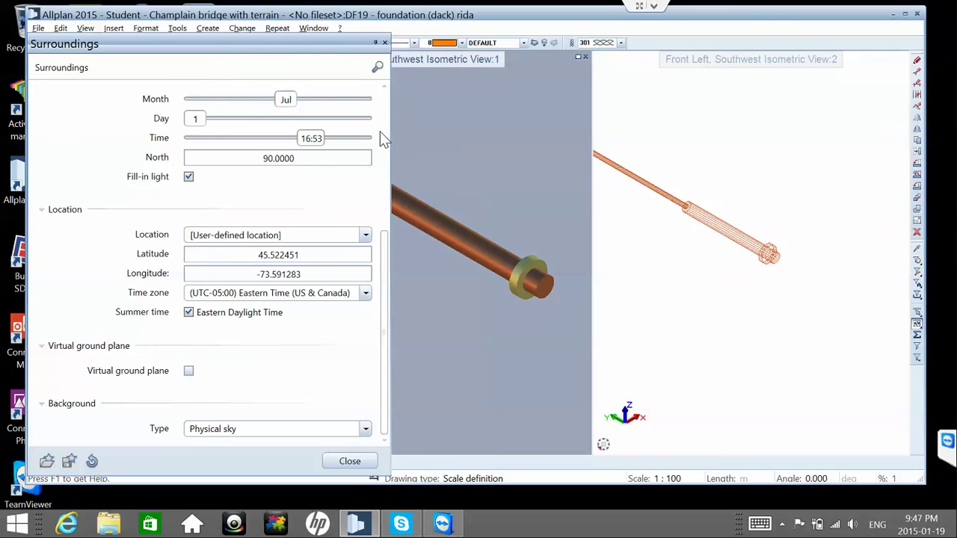
click(385, 42)
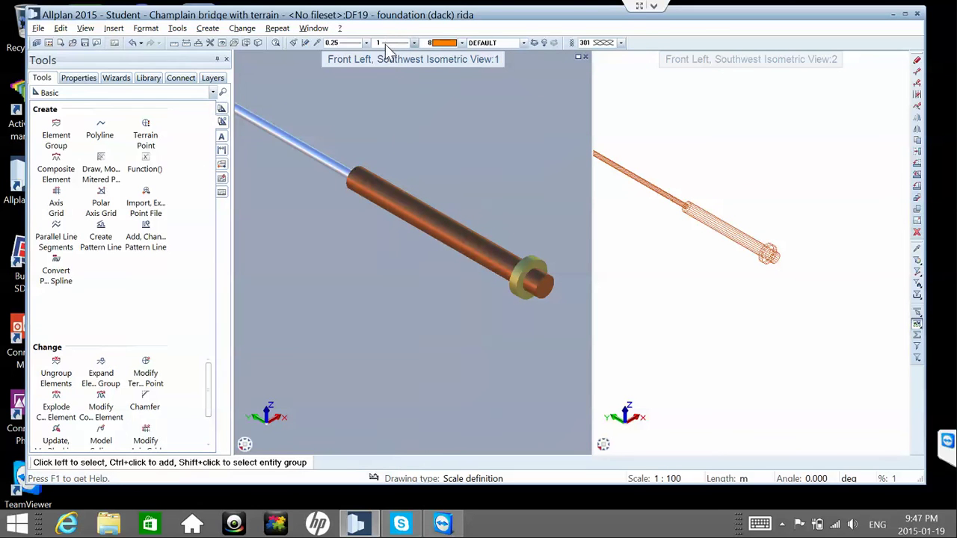
- Open the Render settings for the shaded view and set the default quality to High
right_click(404, 157)
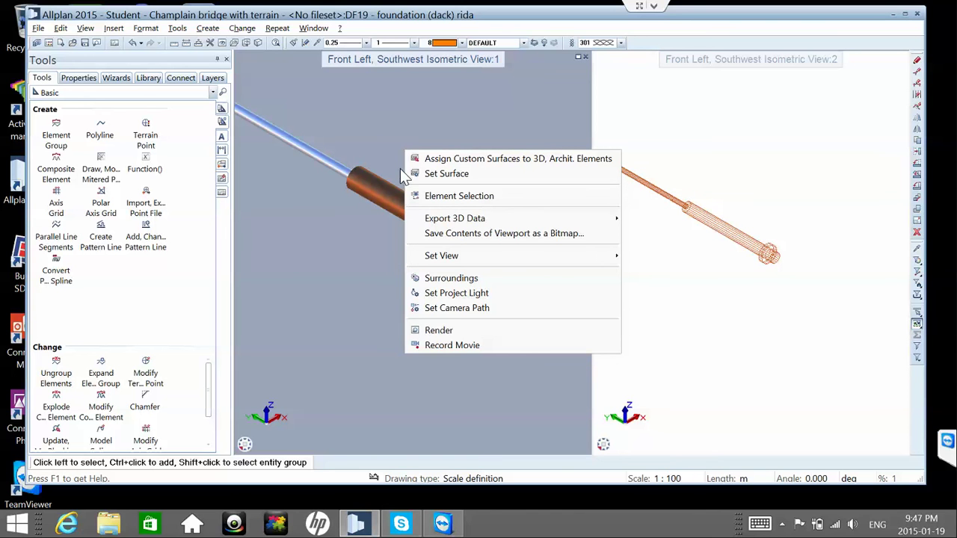
click(438, 330)
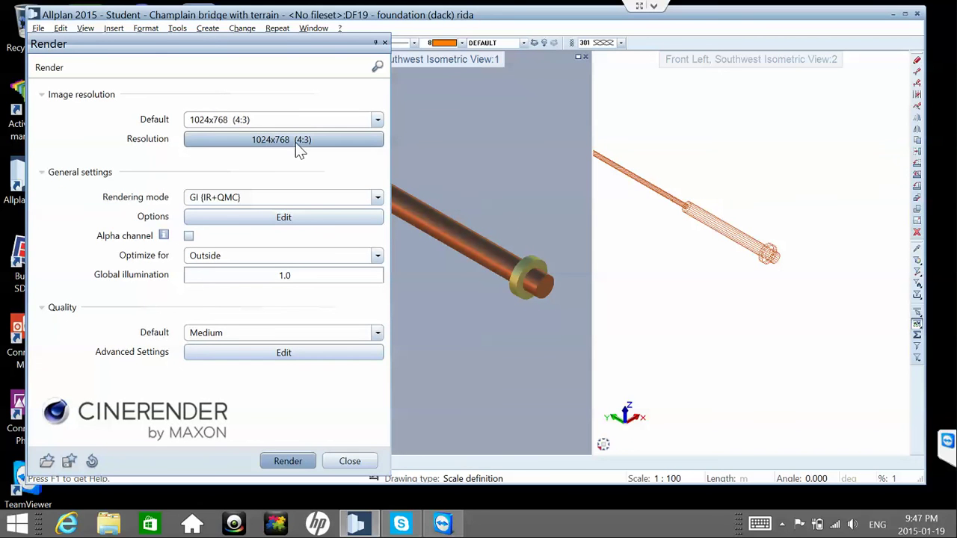
click(241, 334)
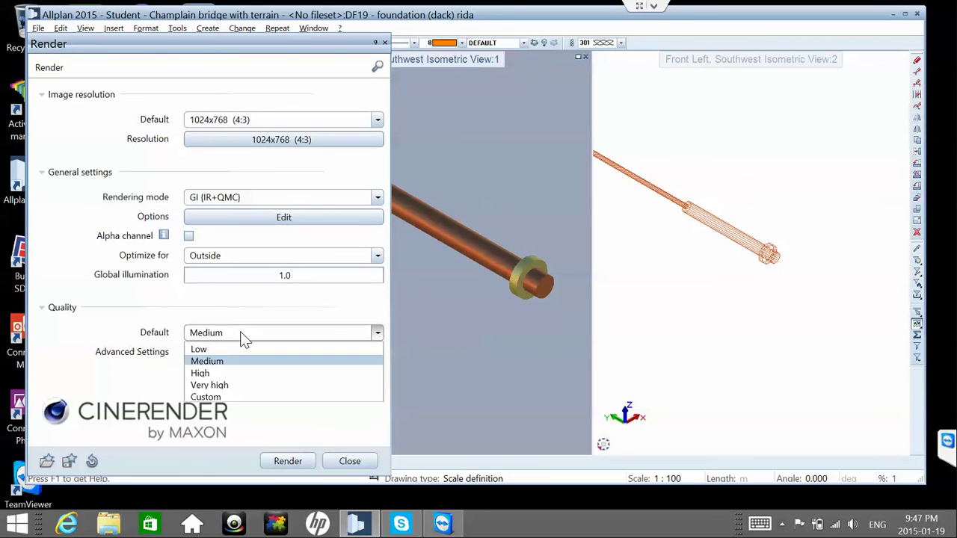
click(239, 375)
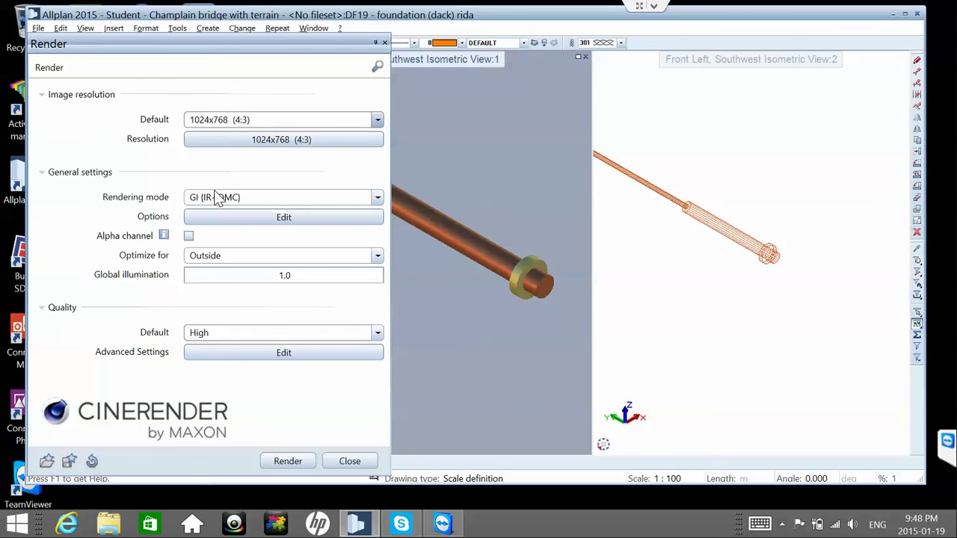
- Check the transparency, reflection, shadow and texture options, and render the shaded view
click(234, 218)
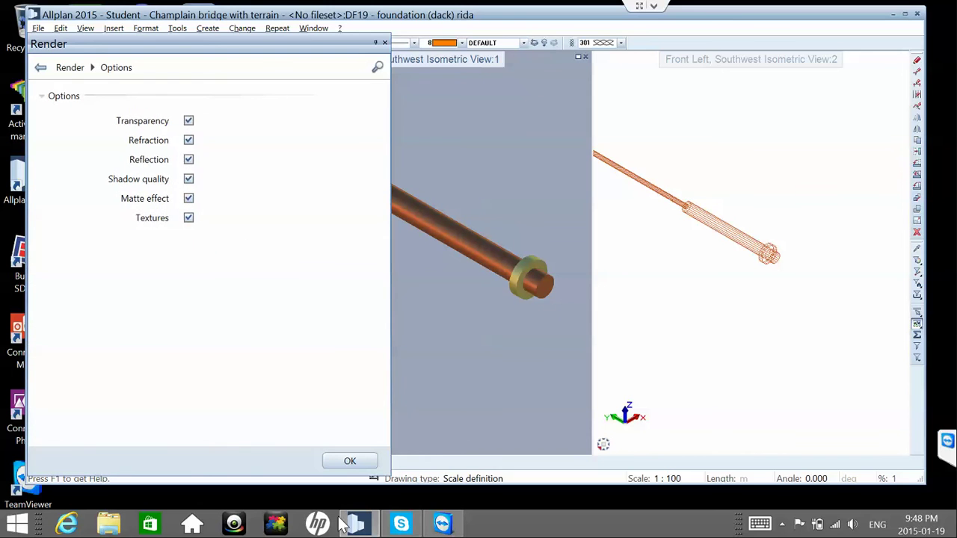
click(348, 464)
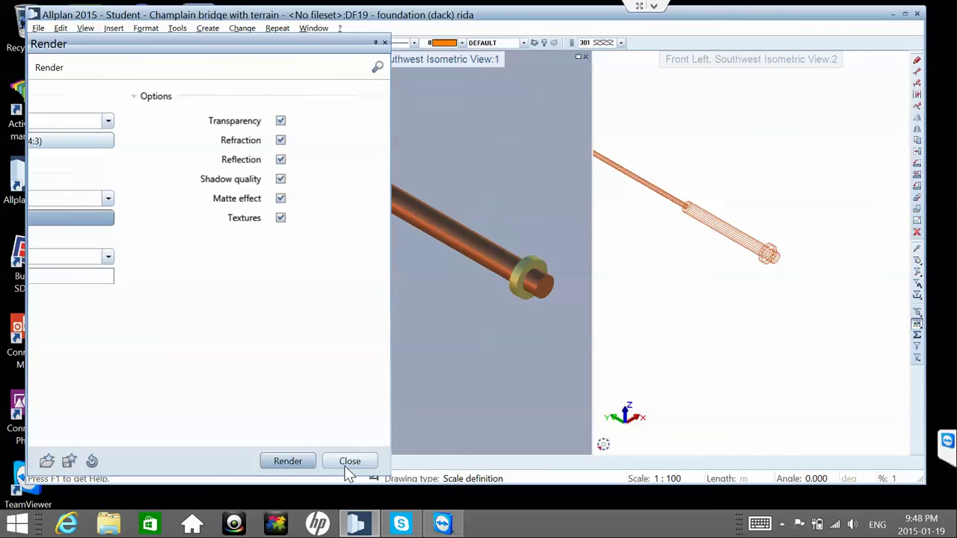
click(283, 463)
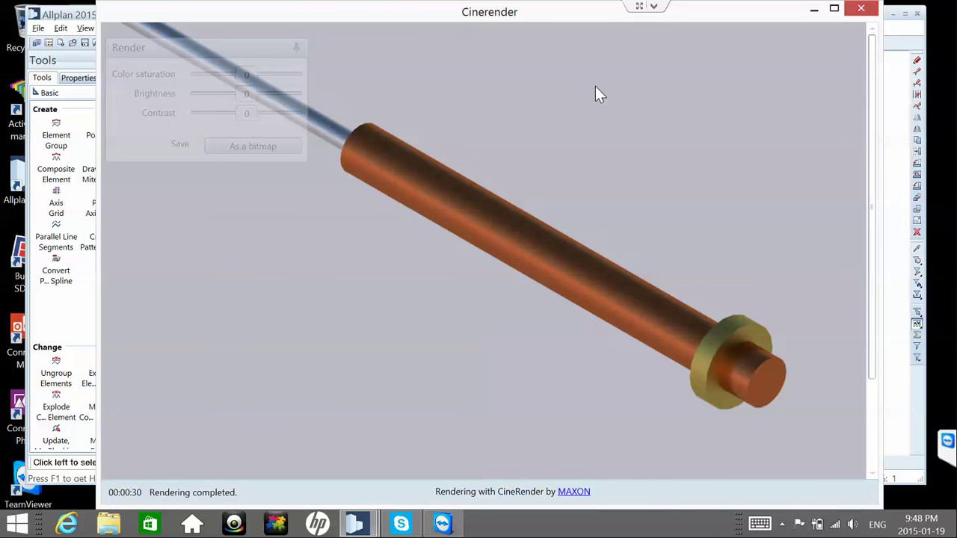
- Close the finished render and switch the shaded viewport's view type to RTRender
click(864, 13)
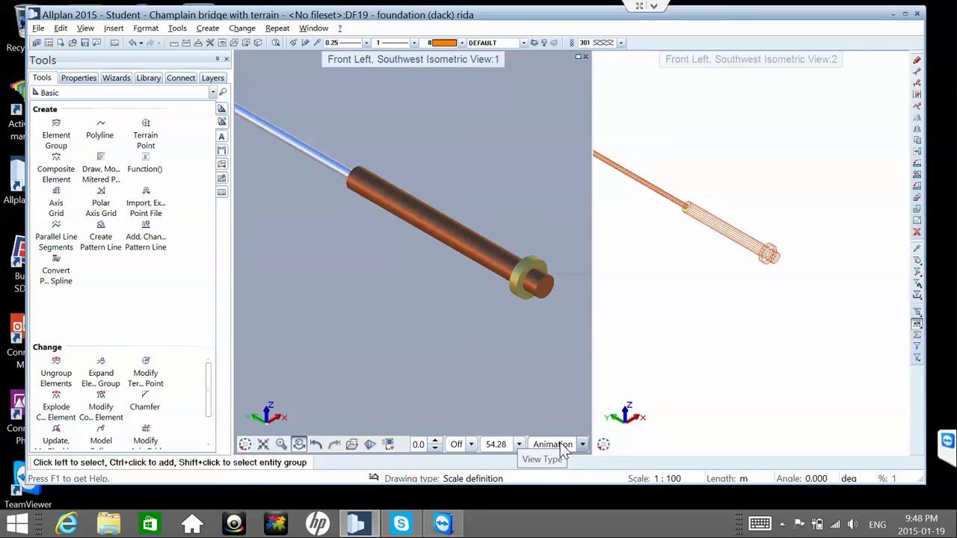
click(564, 446)
click(533, 429)
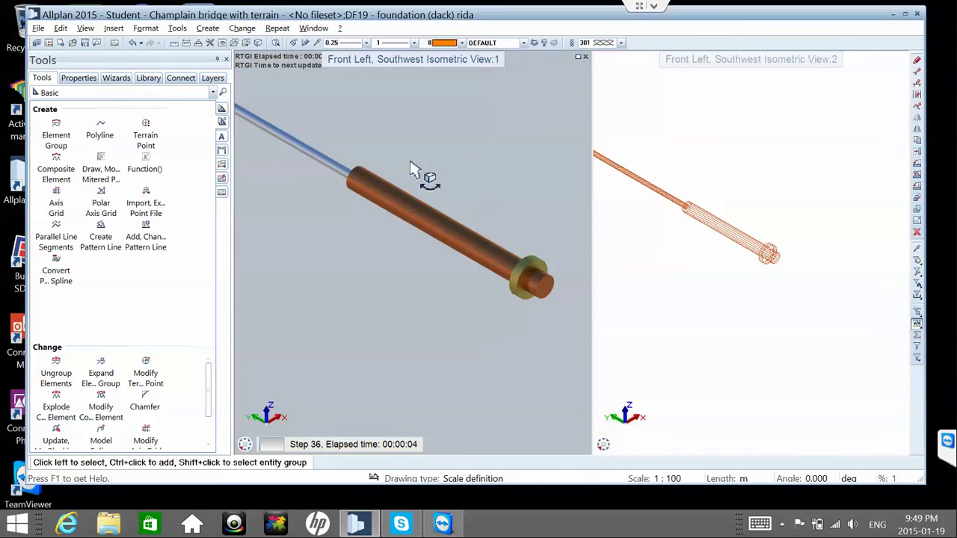
- Examine the real-time rendering of the foundation part from several angles, including its collared end and the joint between rod and cylinder
scroll(412, 170, up, 1)
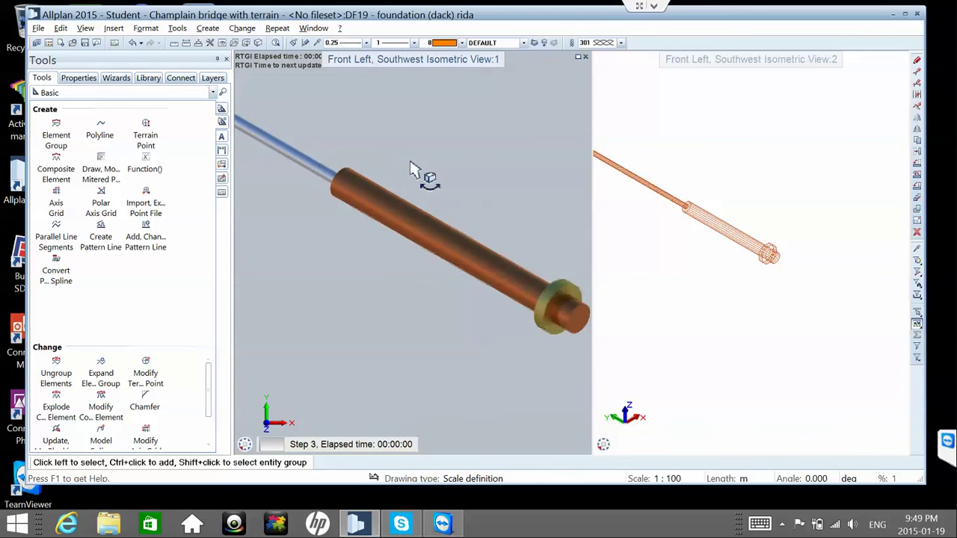
scroll(404, 168, down, 2)
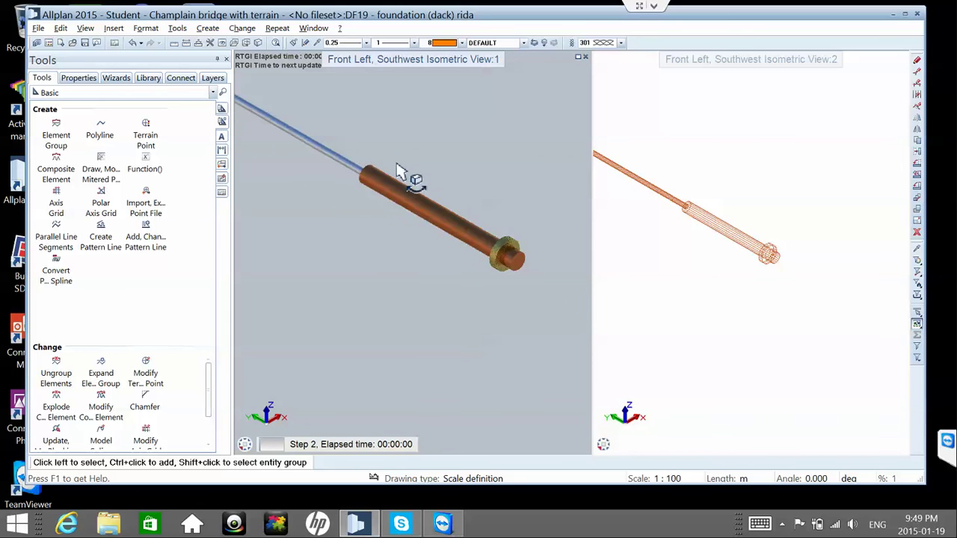
scroll(416, 178, down, 1)
drag(438, 195, 509, 230)
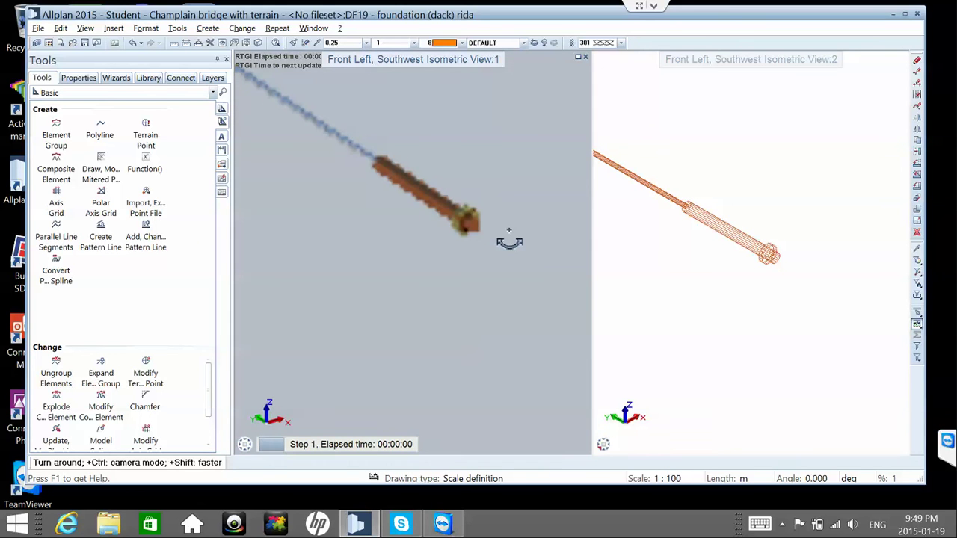
middle_drag(509, 239, 470, 222)
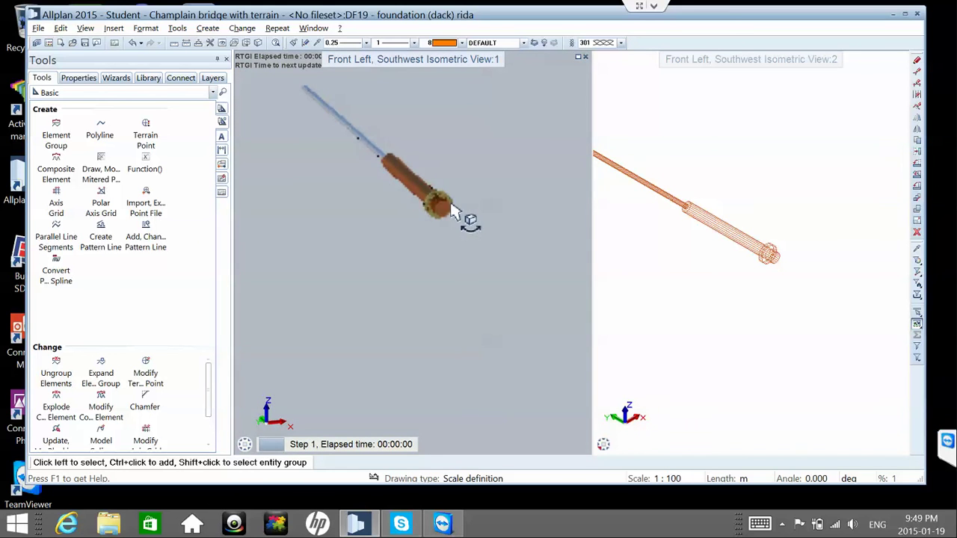
scroll(452, 212, up, 1)
scroll(468, 216, up, 2)
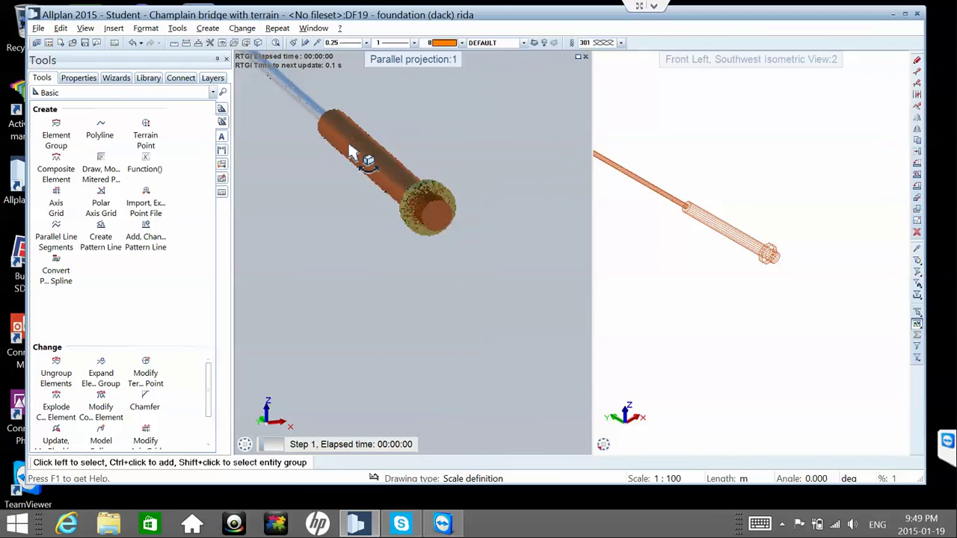
scroll(351, 153, up, 1)
scroll(355, 160, up, 1)
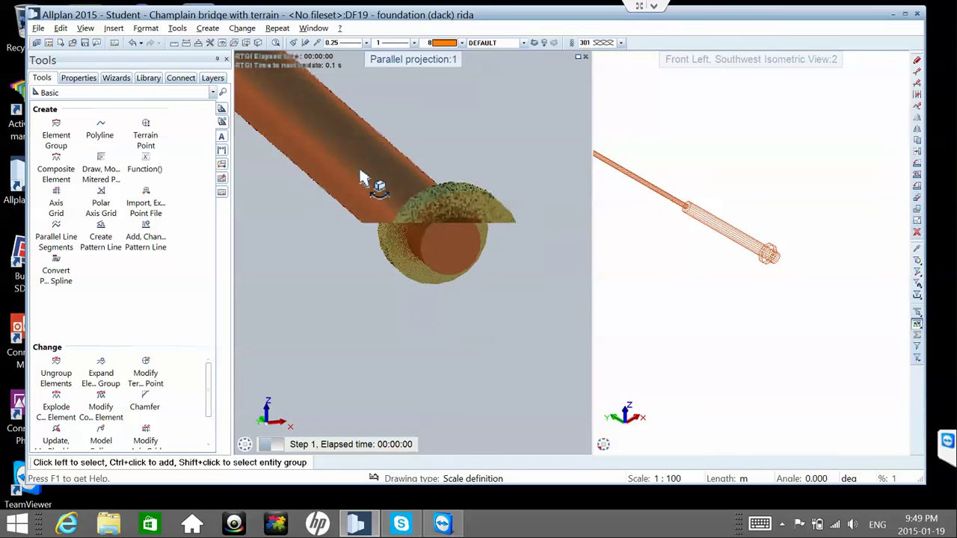
middle_drag(362, 172, 368, 176)
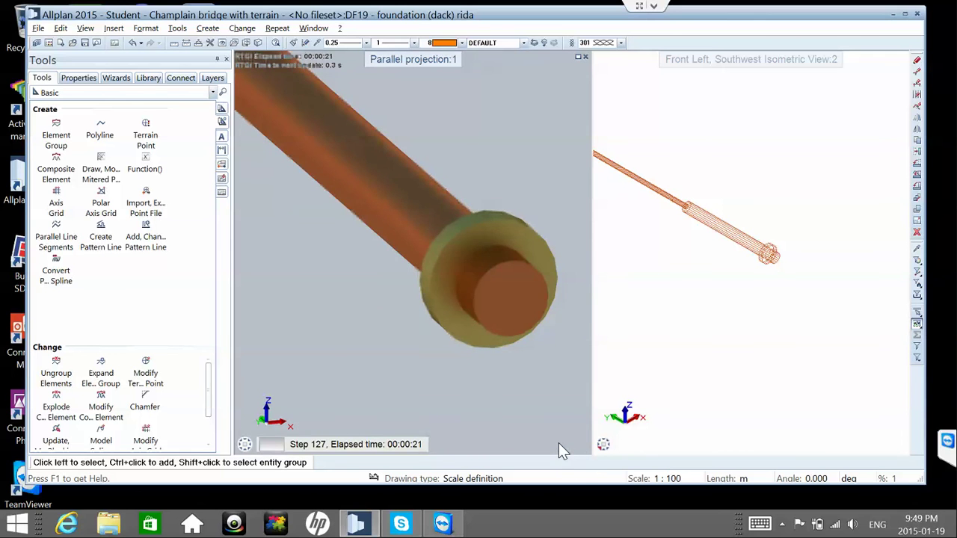
scroll(568, 456, down, 1)
scroll(570, 456, down, 2)
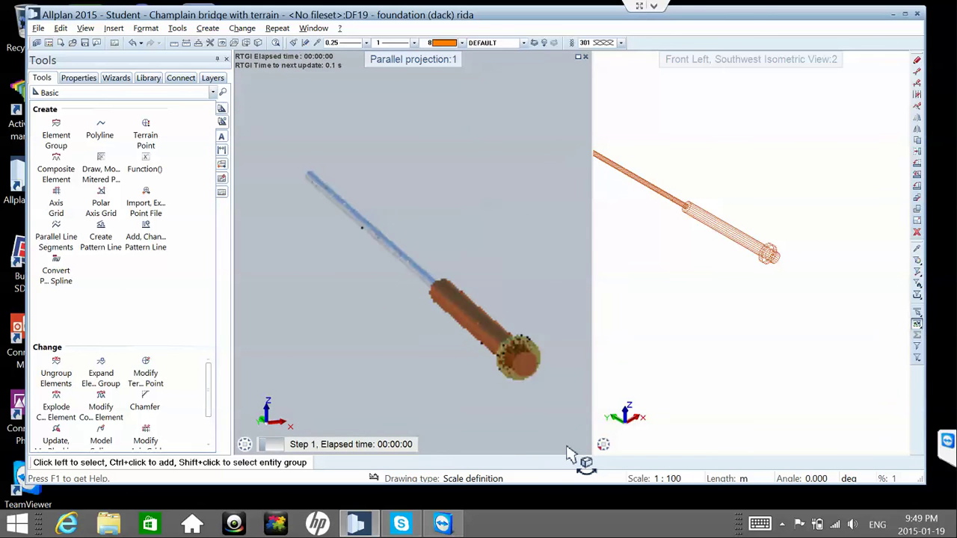
scroll(570, 454, up, 1)
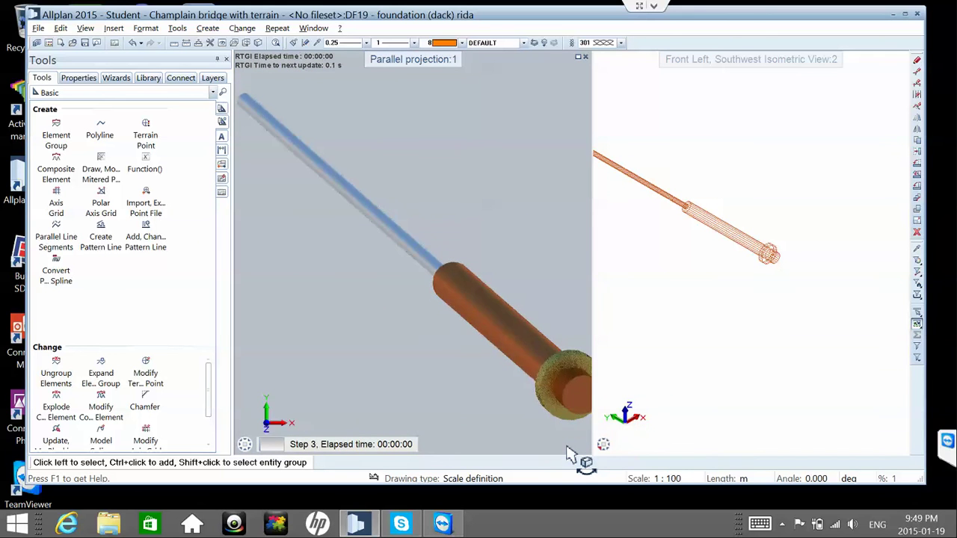
scroll(569, 455, up, 1)
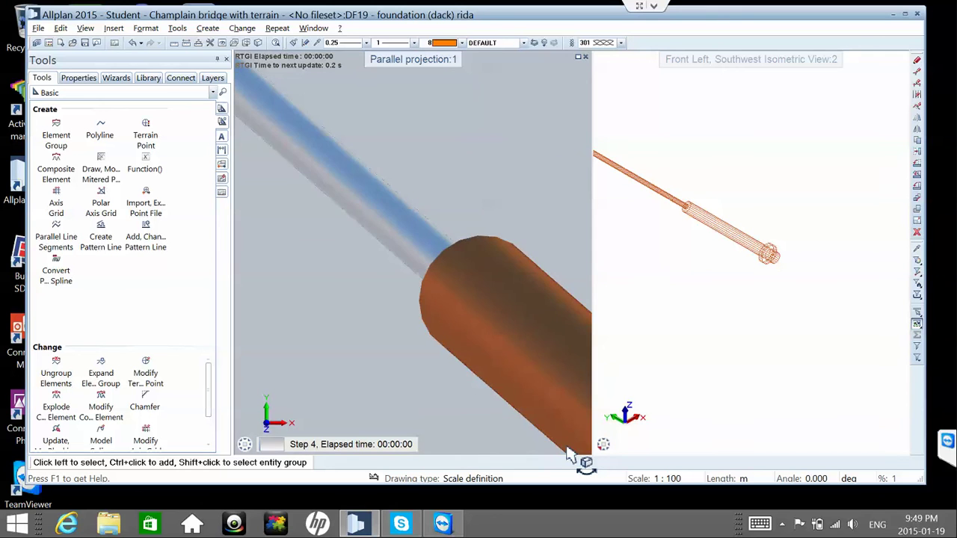
scroll(568, 454, up, 1)
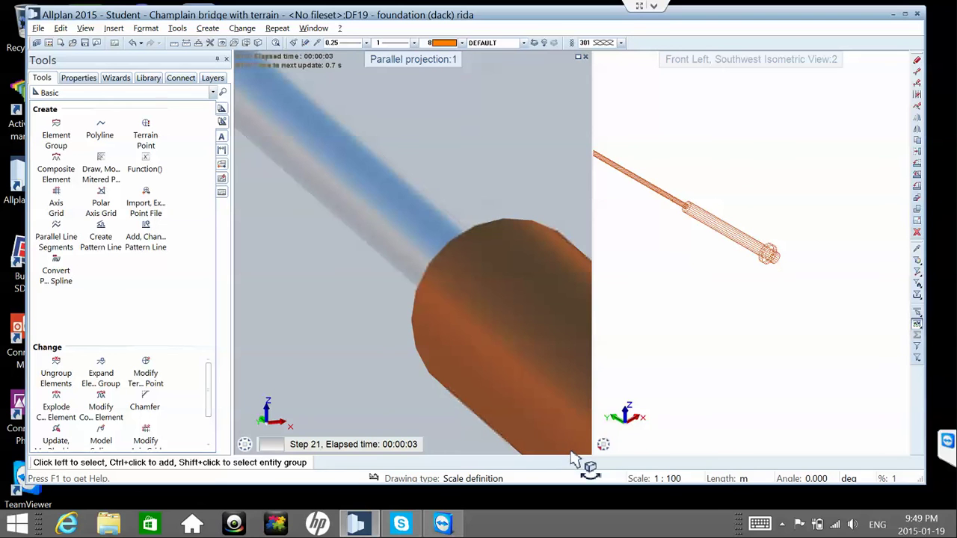
- Switch the 3D viewport to the Animation and Sketch view types, and look over the whole part as a sketch
click(580, 444)
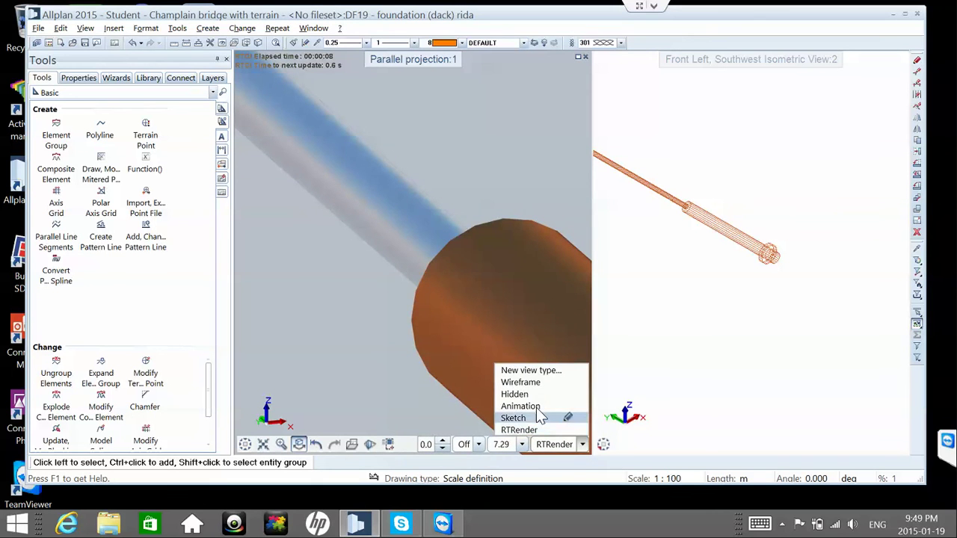
click(535, 407)
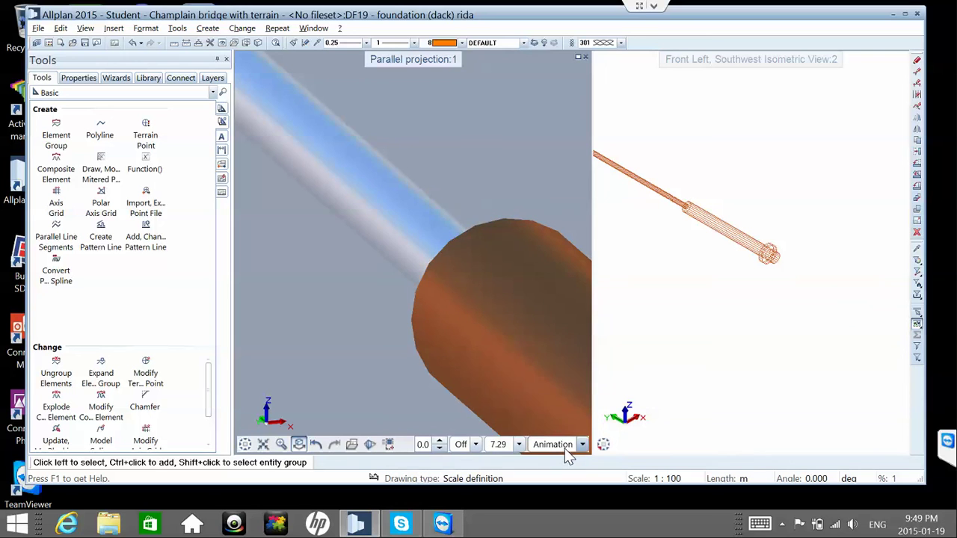
click(568, 445)
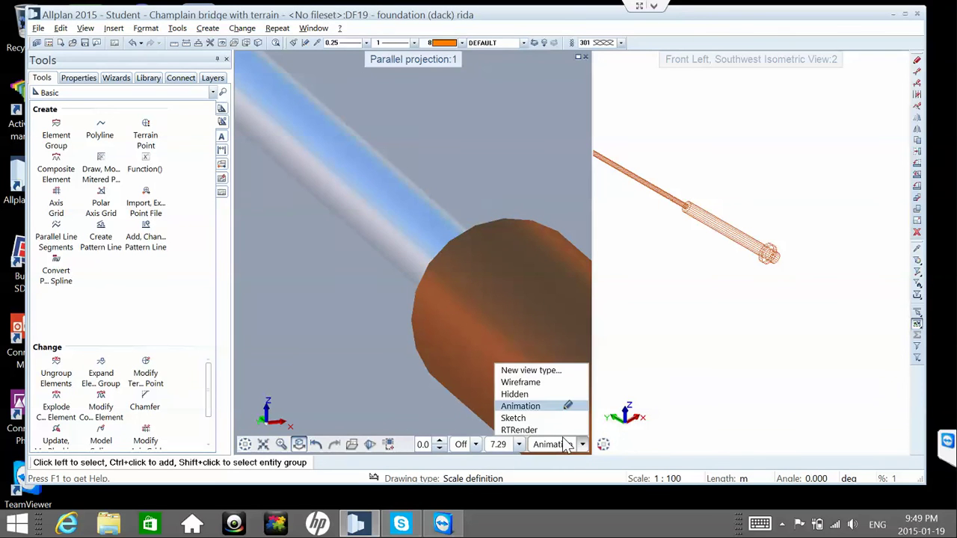
click(528, 420)
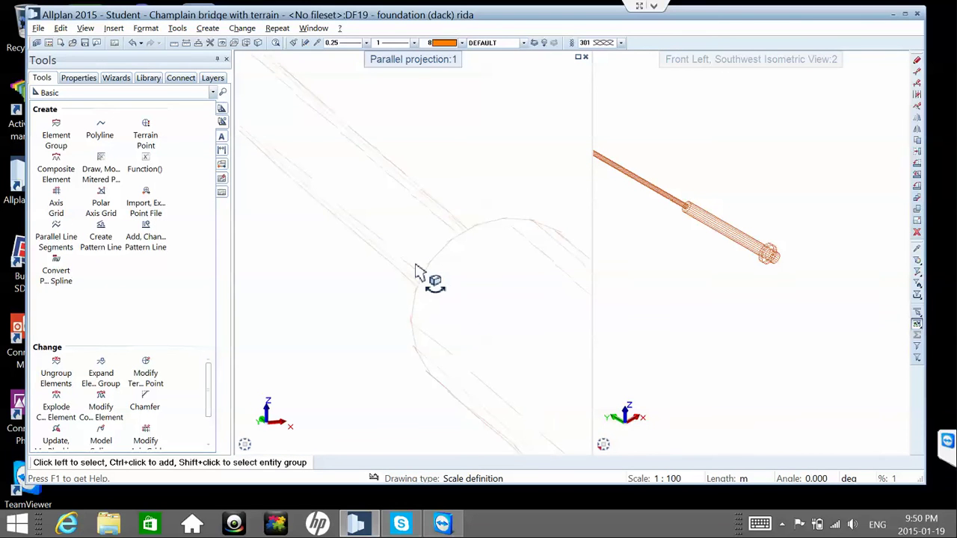
scroll(416, 266, down, 6)
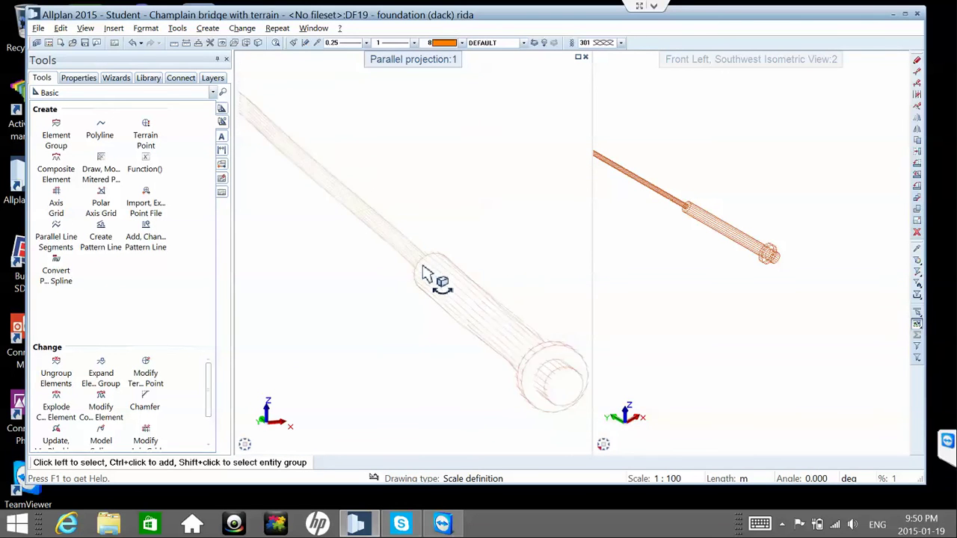
mouse_move(422, 272)
shift+middle_down()
mouse_move(406, 262)
mouse_move(474, 293)
mouse_move(493, 347)
mouse_move(419, 314)
mouse_move(516, 305)
mouse_move(577, 390)
mouse_move(598, 348)
mouse_move(600, 357)
mouse_move(425, 263)
mouse_move(384, 207)
shift+middle_up()
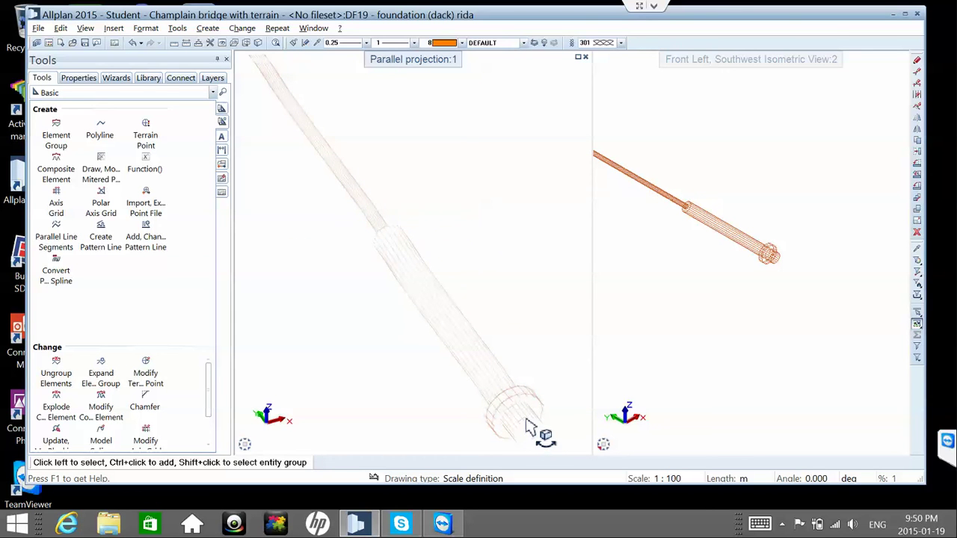
middle_drag(526, 420, 526, 400)
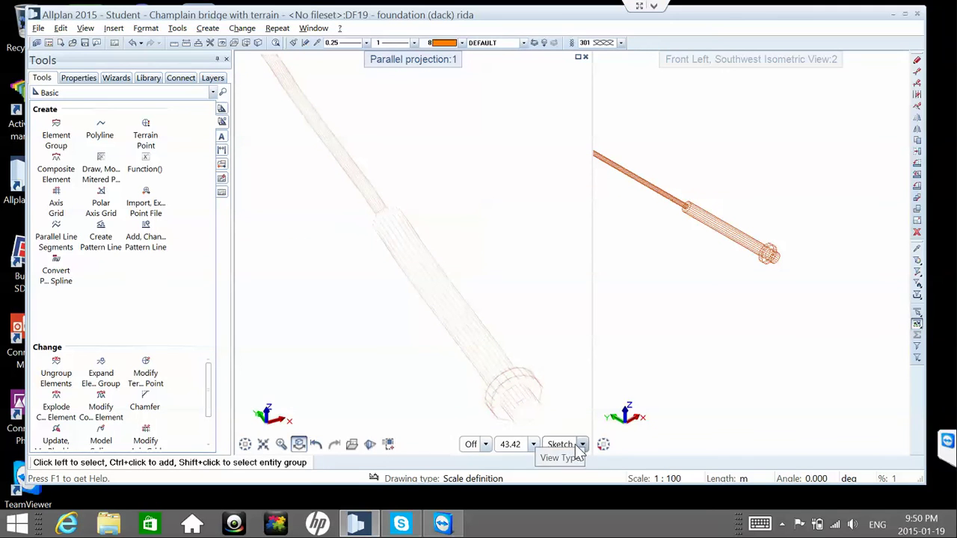
- Return the 3D viewport to the Animation view type and set the wireframe viewport to the plan view
click(582, 444)
click(535, 405)
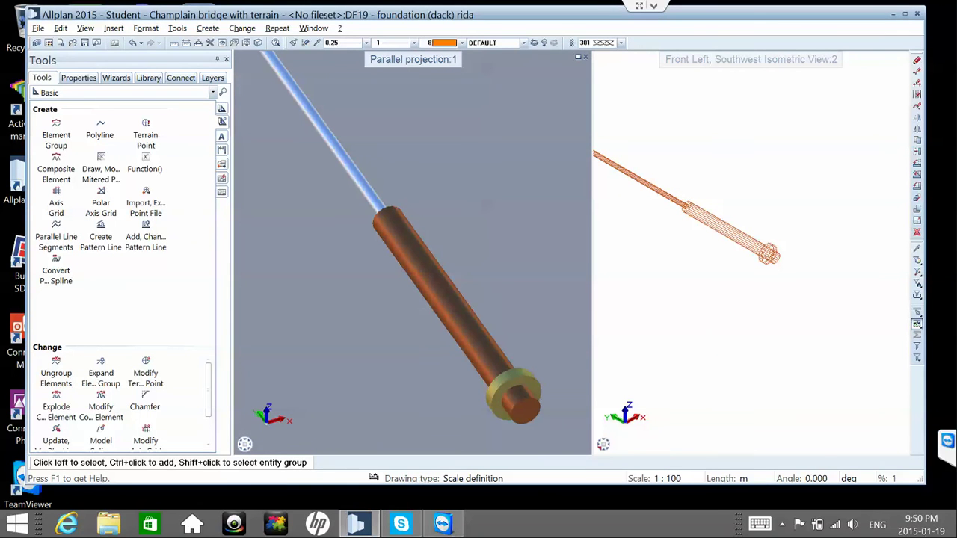
scroll(711, 322, down, 3)
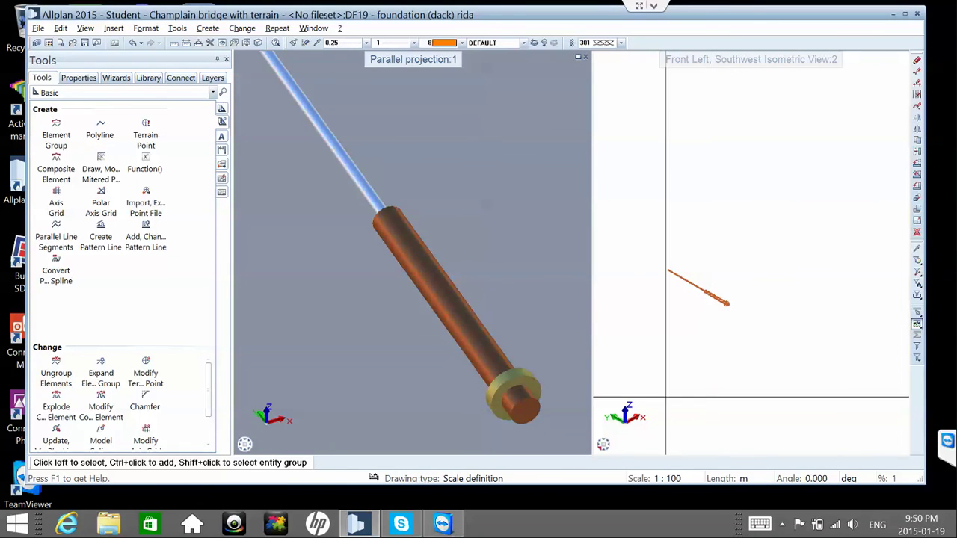
mouse_move(604, 446)
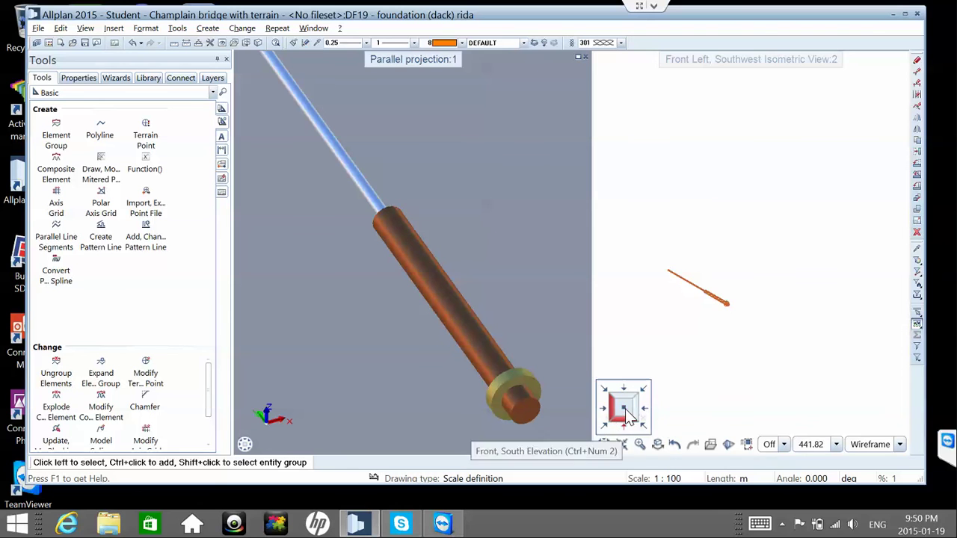
click(625, 409)
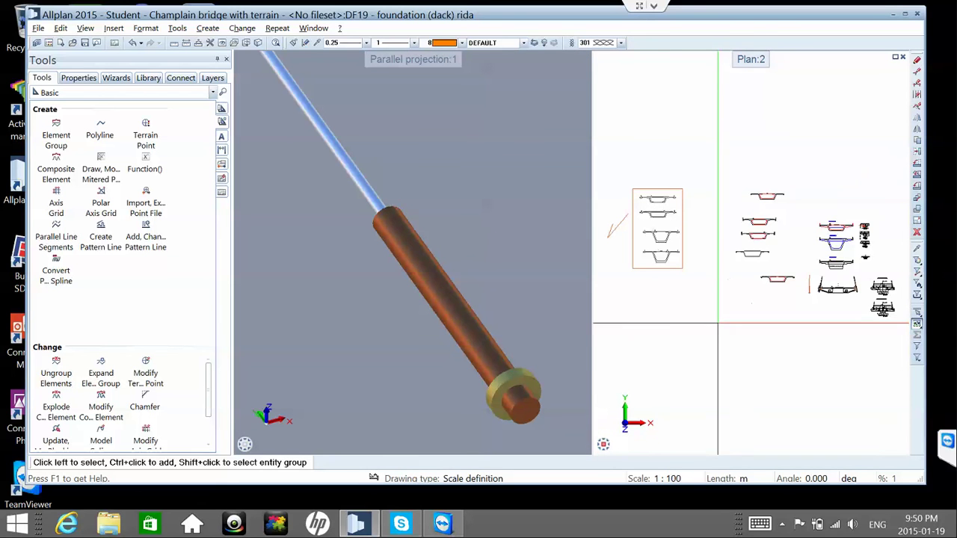
click(158, 93)
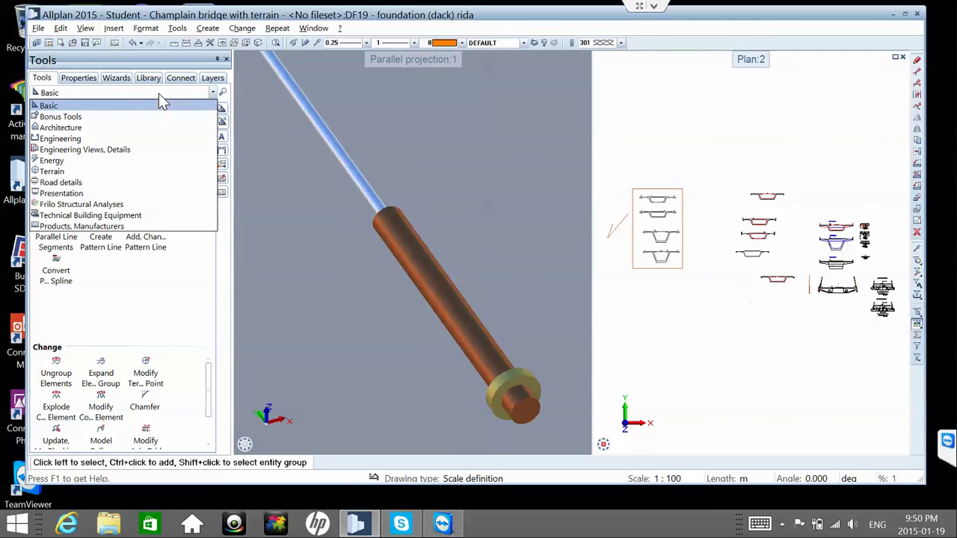
click(120, 105)
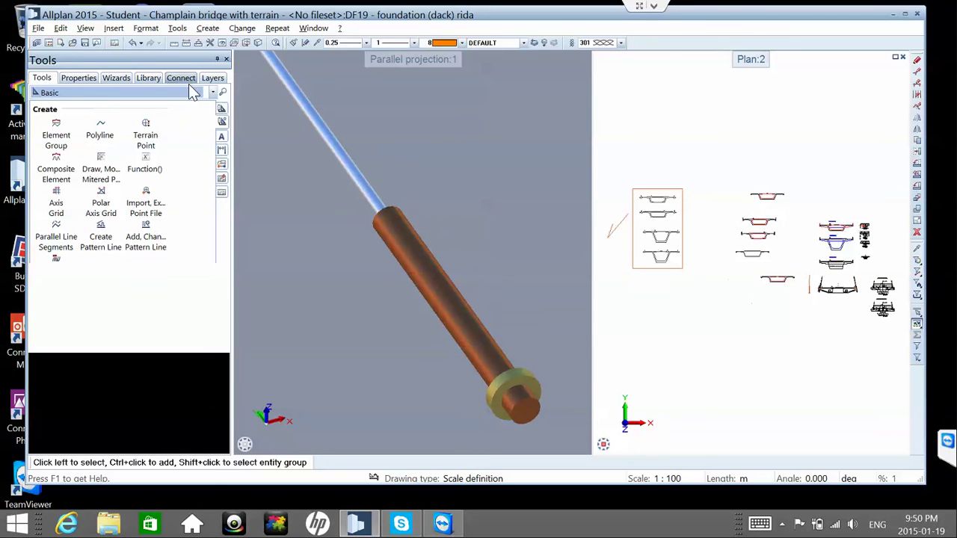
click(178, 79)
click(43, 80)
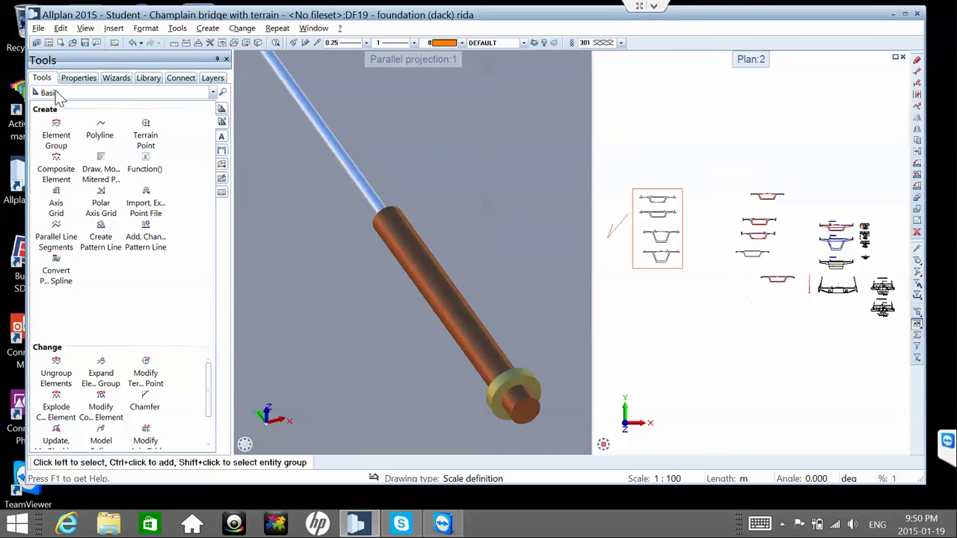
- Start the 3D Surface tool from the Bonus Tools module and choose the polygonal surface shape instead of the circle
click(59, 94)
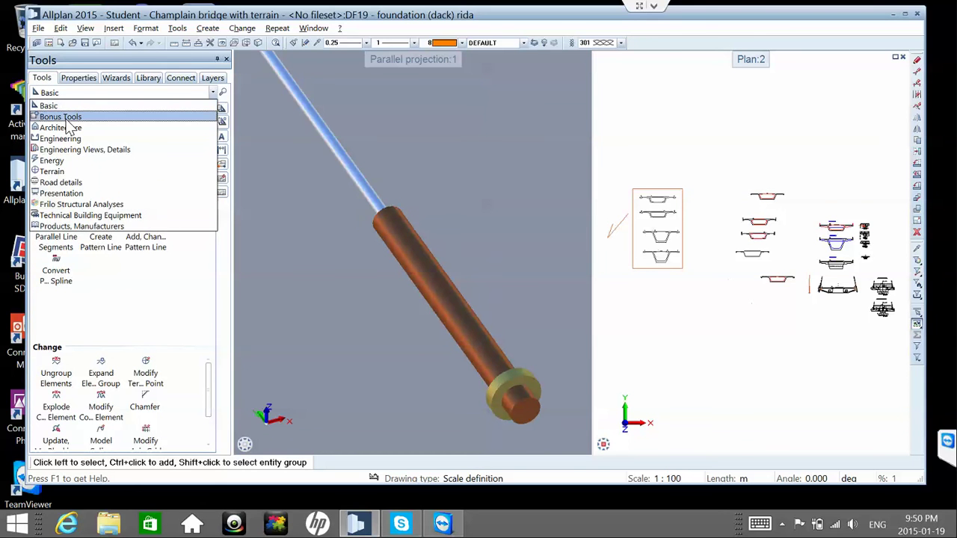
click(67, 118)
click(101, 124)
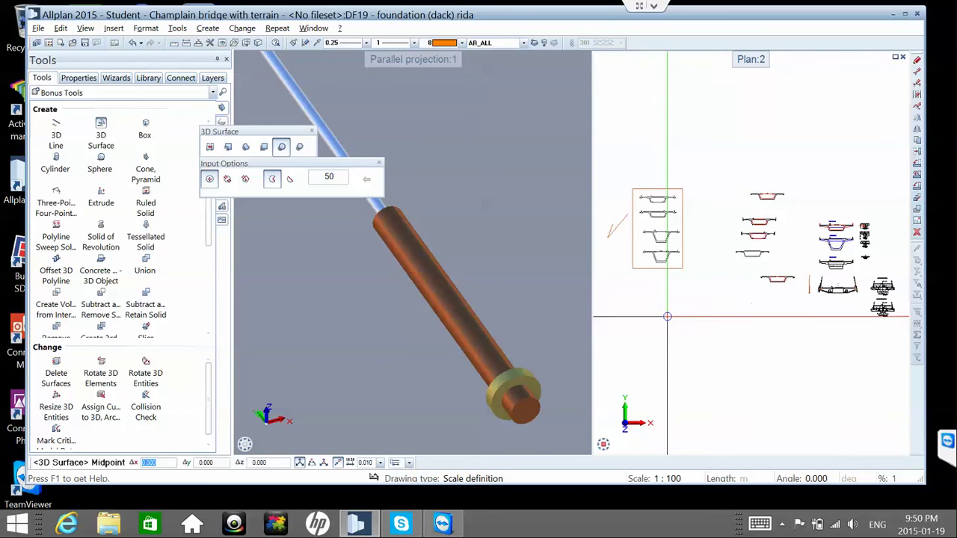
click(632, 329)
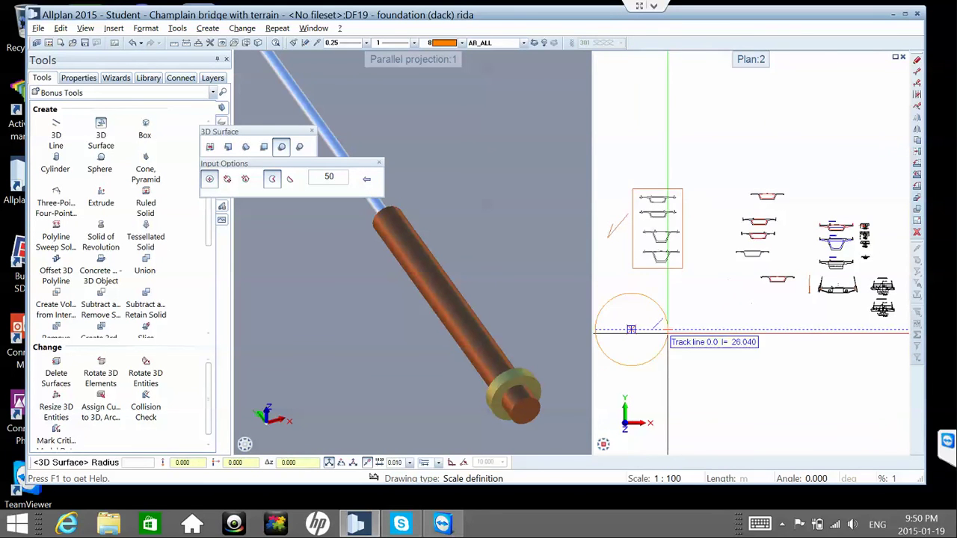
click(228, 148)
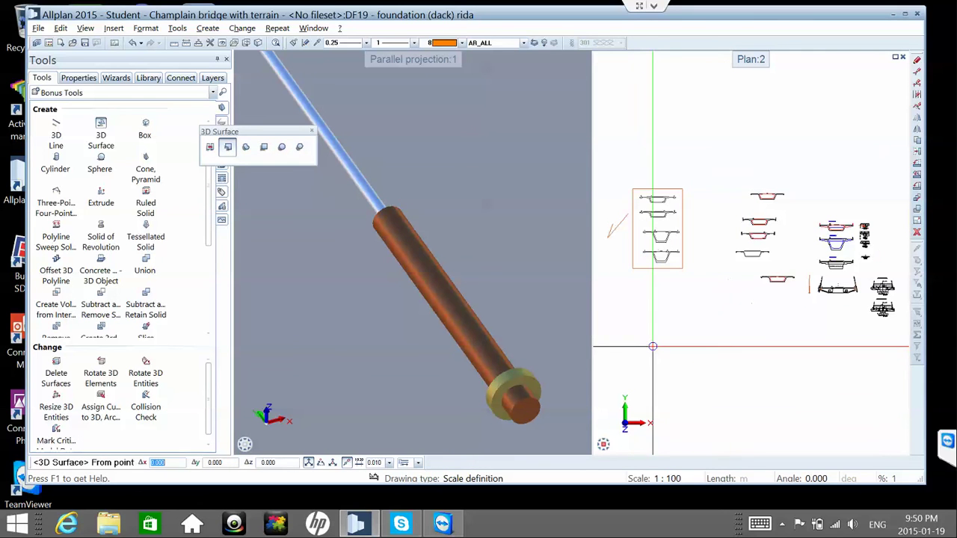
- Draw a horizontal rectangular 3D surface in the plan view, below the existing cross-sections, with short sides about 30 m long
click(767, 377)
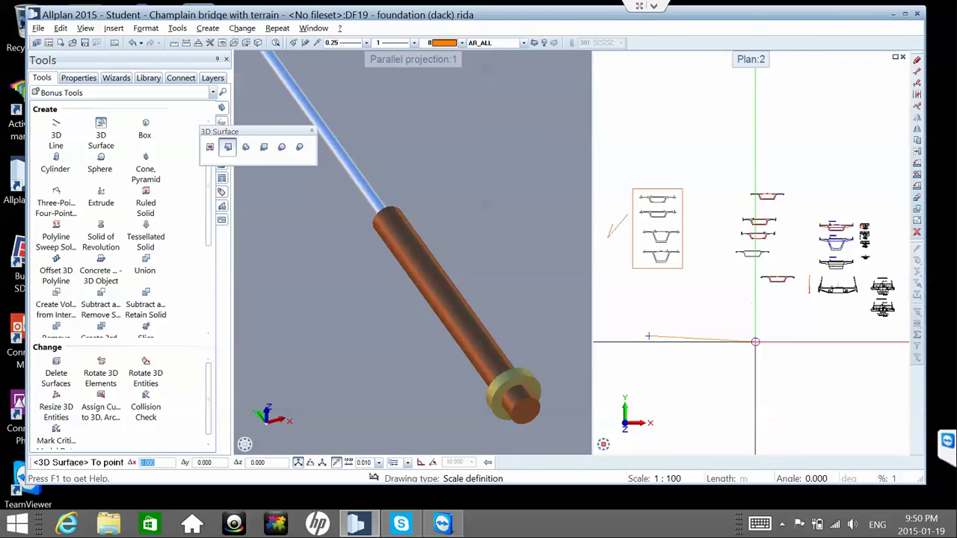
click(648, 336)
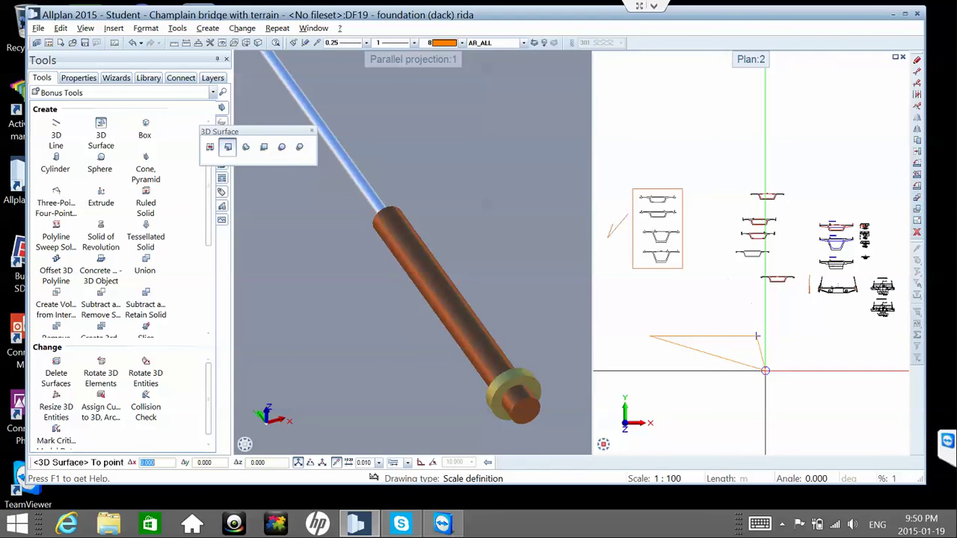
click(756, 336)
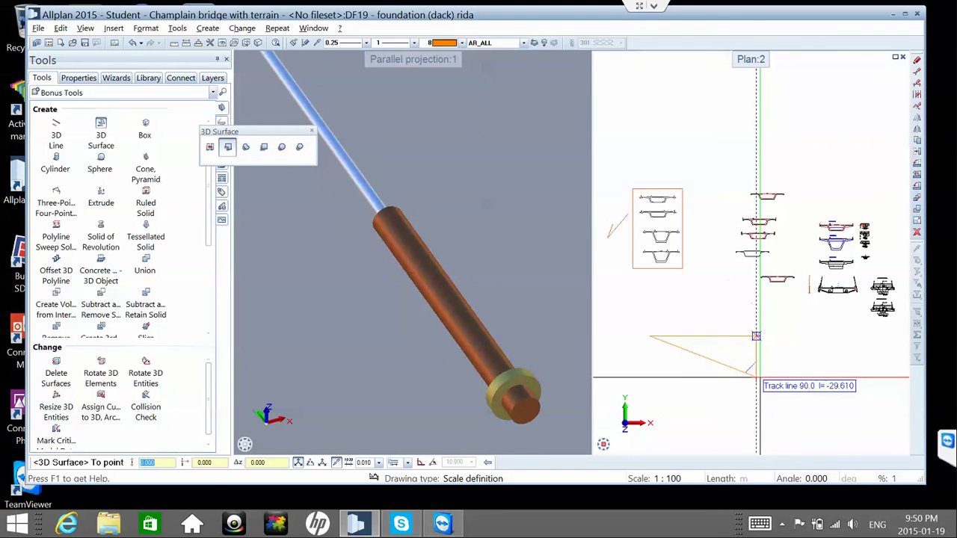
click(755, 378)
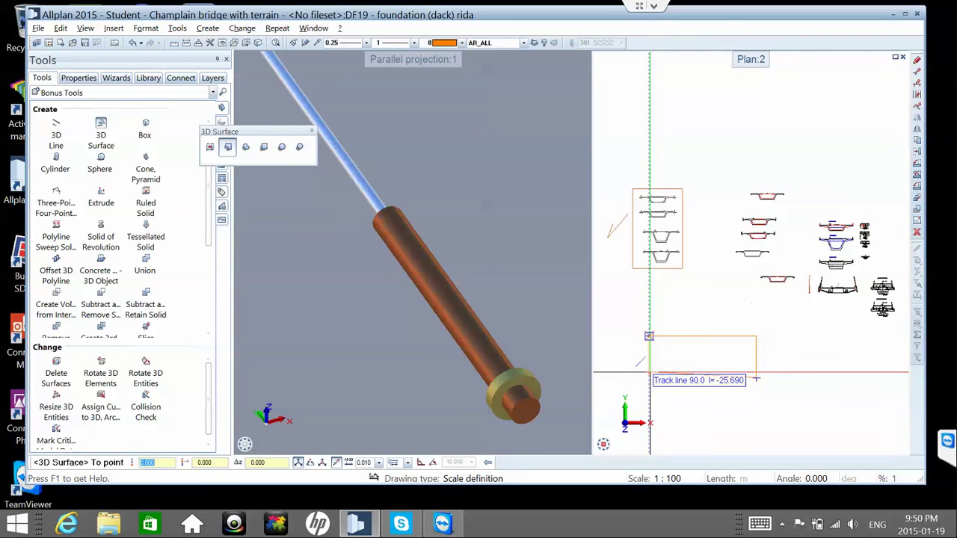
key(Escape)
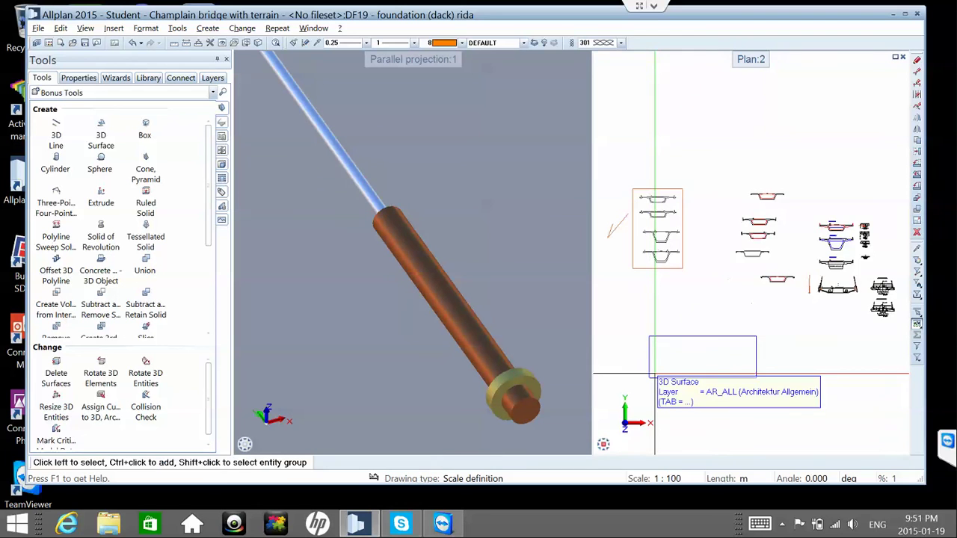
scroll(675, 368, up, 2)
scroll(677, 367, up, 1)
middle_drag(678, 368, 698, 346)
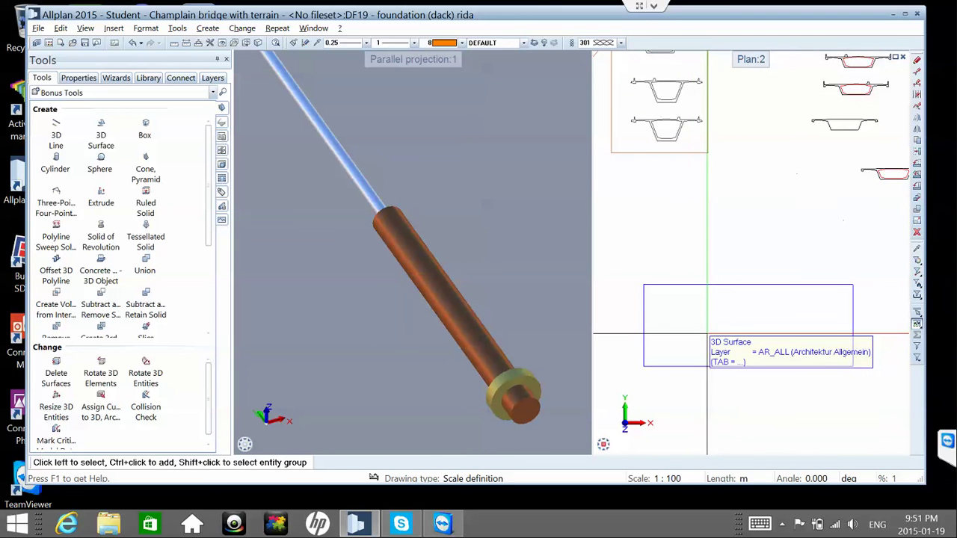
- Minimize the modelling window and switch to Internet Explorer, ready to enter a web address
click(893, 15)
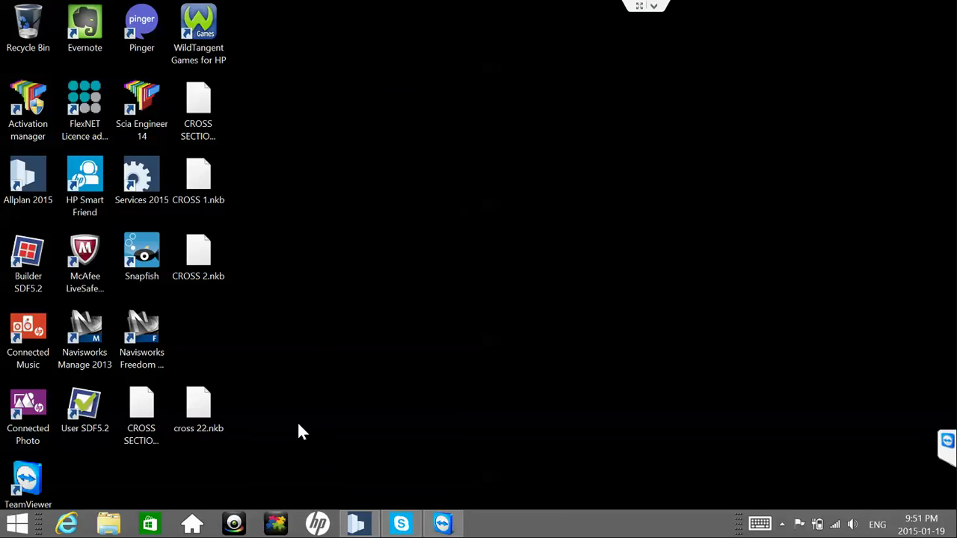
click(71, 528)
click(520, 47)
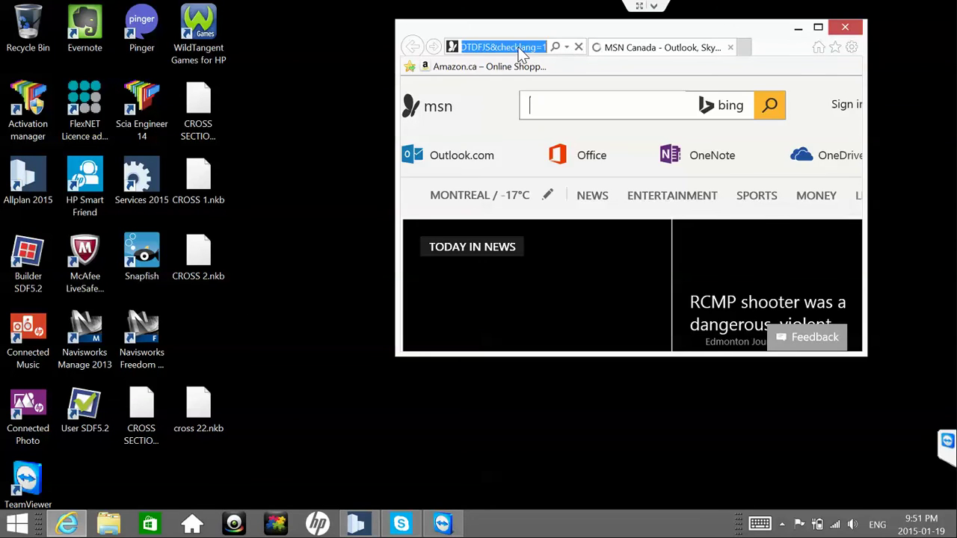
text(g)
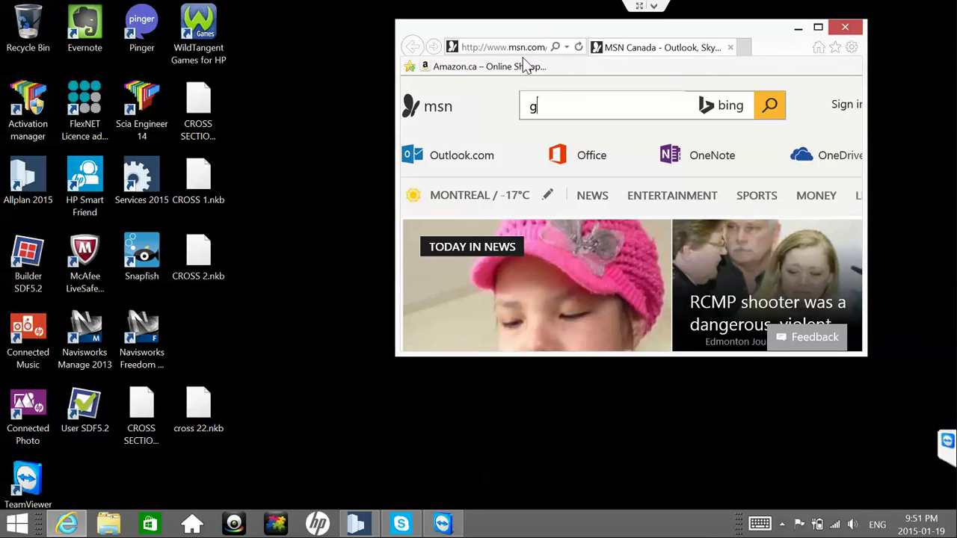
click(523, 49)
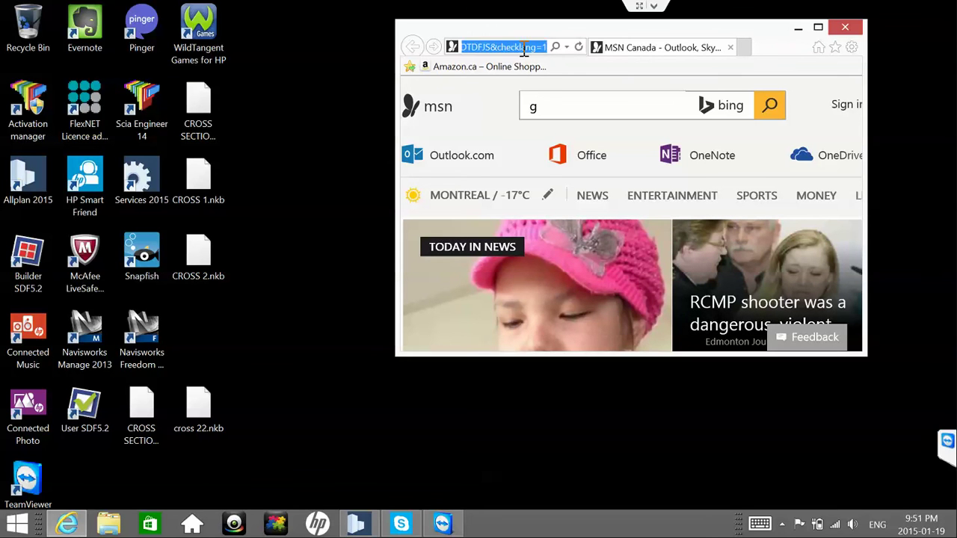
double_click(524, 47)
click(524, 48)
text(go)
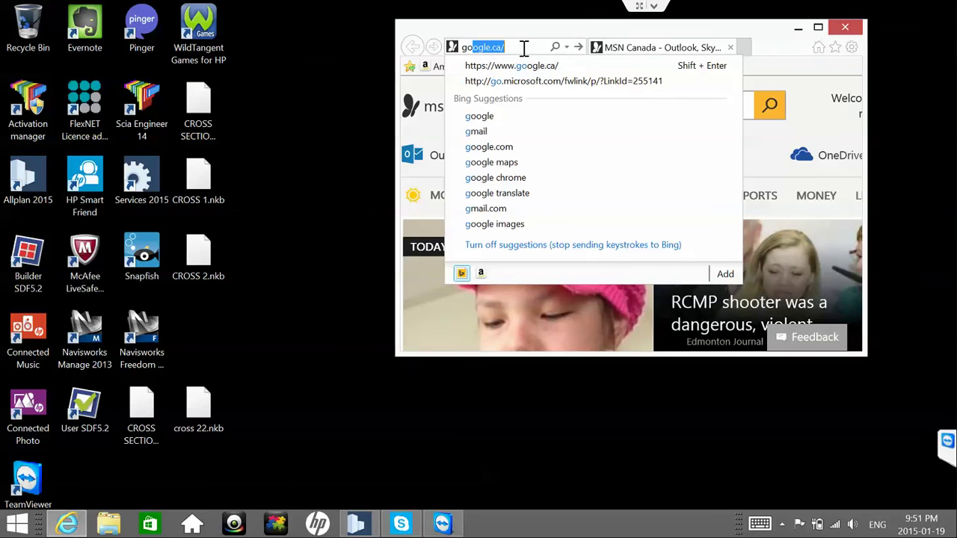
text(gol)
key(Return)
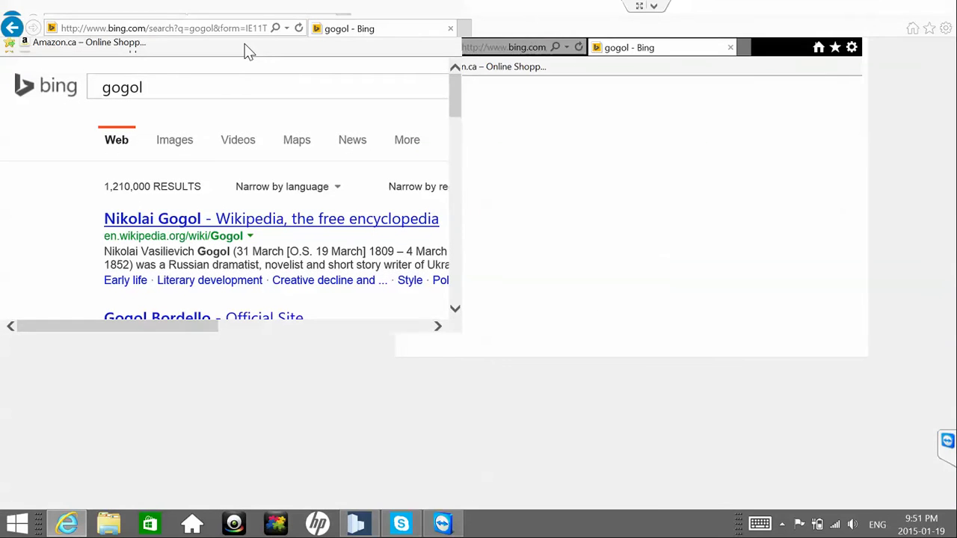
- Go to the google.ca website and open its image search page
click(257, 29)
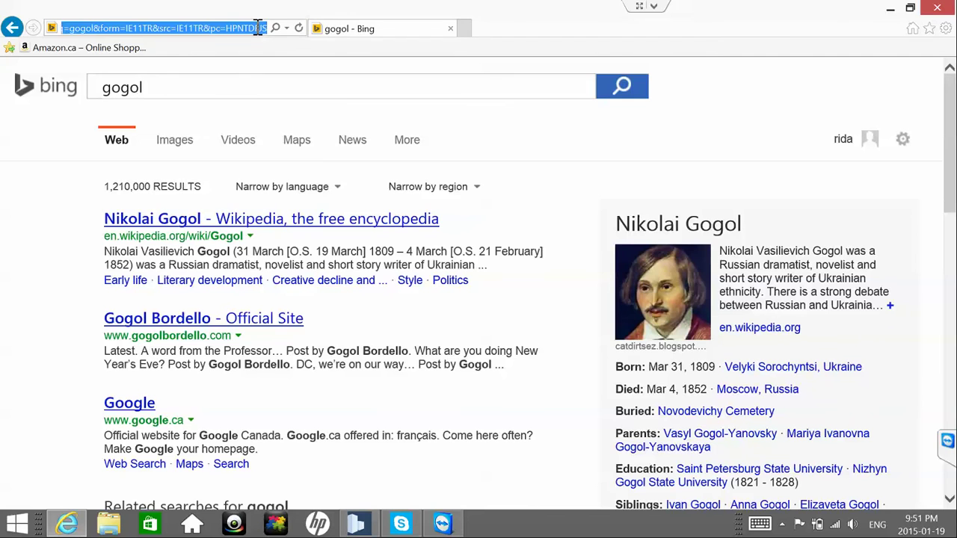
text(google.ca/)
key(Return)
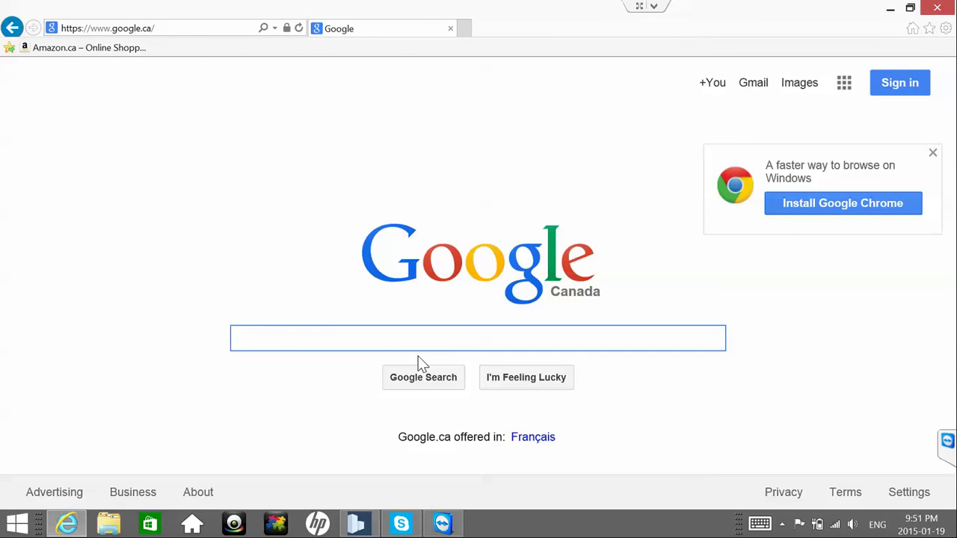
click(804, 86)
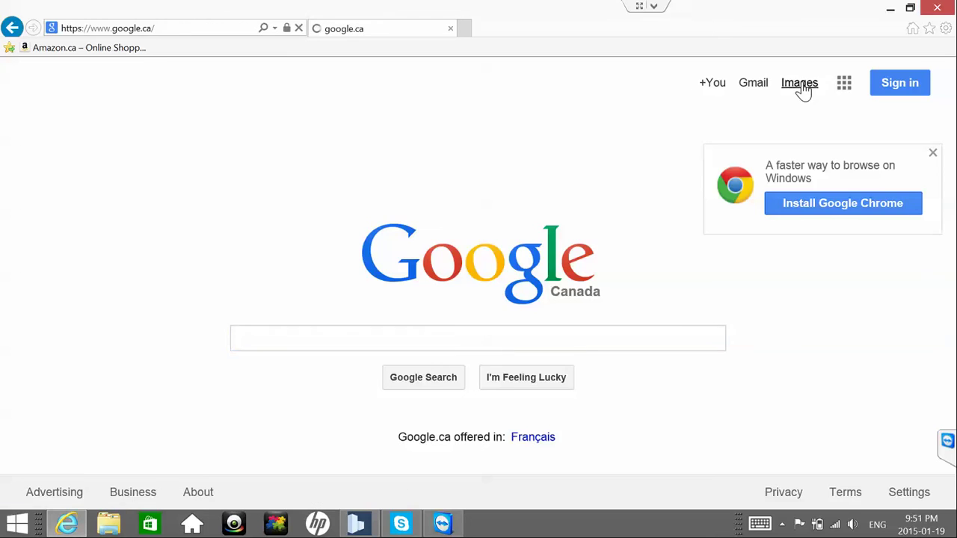
- Search Google Images for "road texture"
text(t)
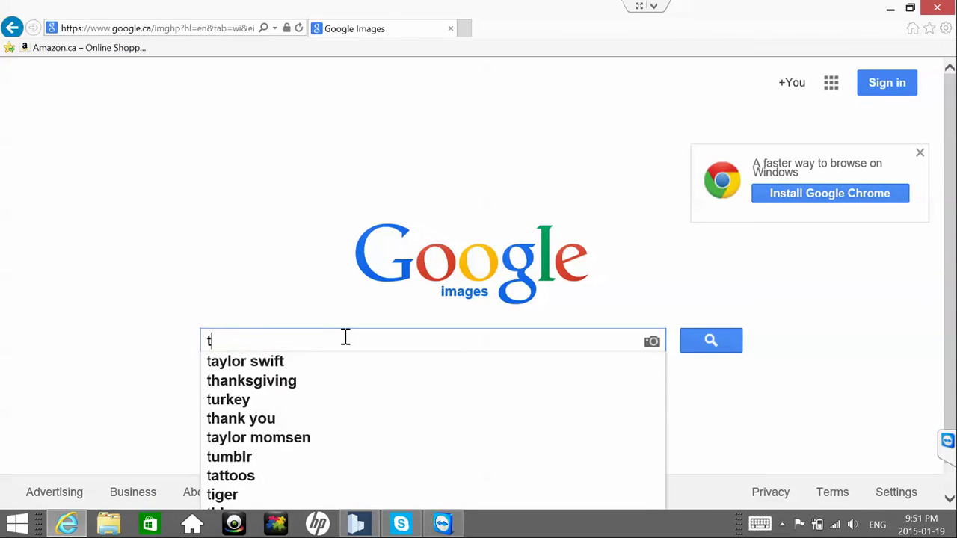
text(roa)
key(BackSpace)
key(BackSpace)
key(BackSpace)
key(BackSpace)
text(r)
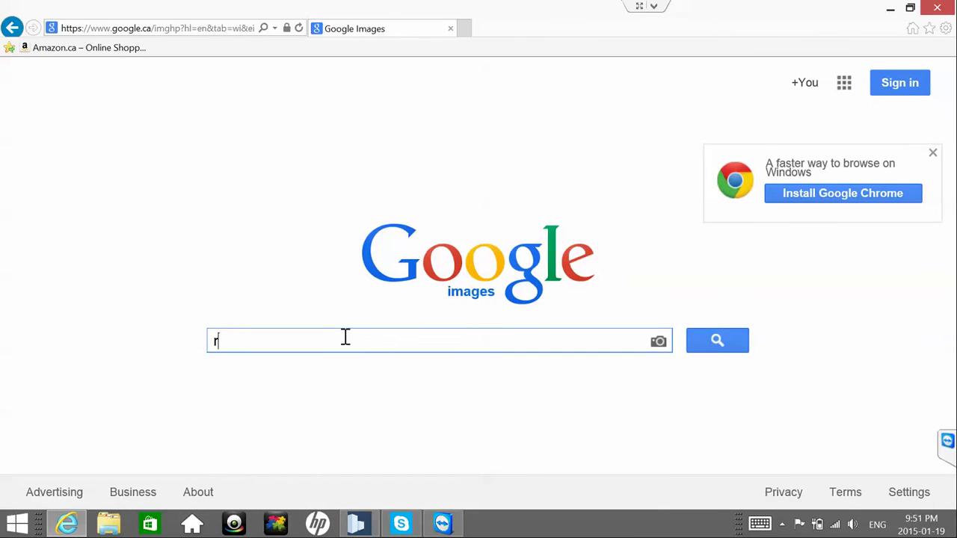
text(oad texture)
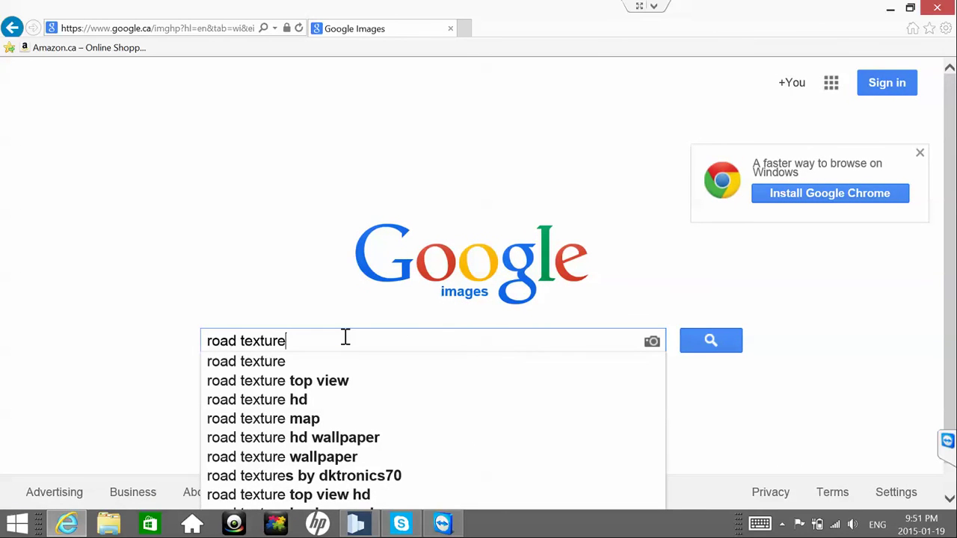
key(Return)
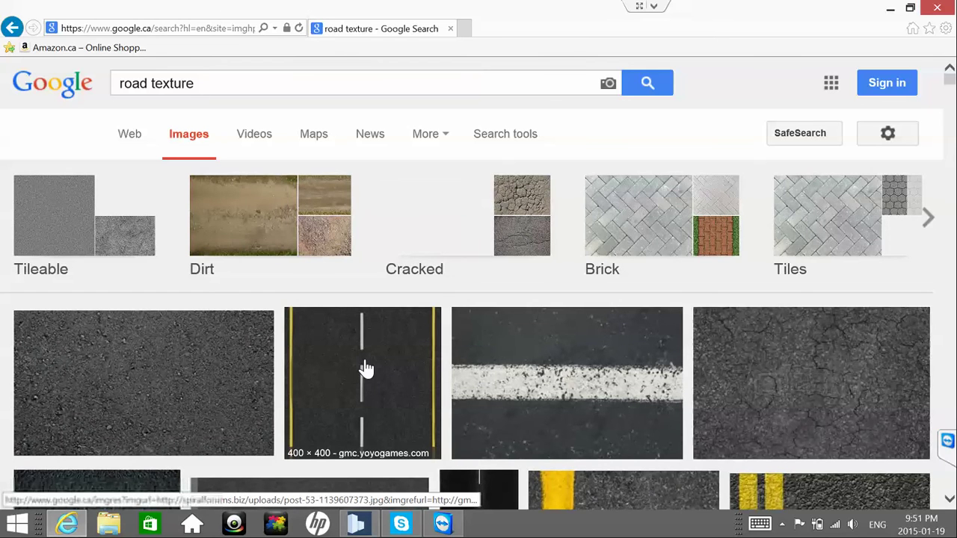
- Preview the road texture with yellow edge lines and a dashed white centre line, and return to the empty image search page
click(365, 368)
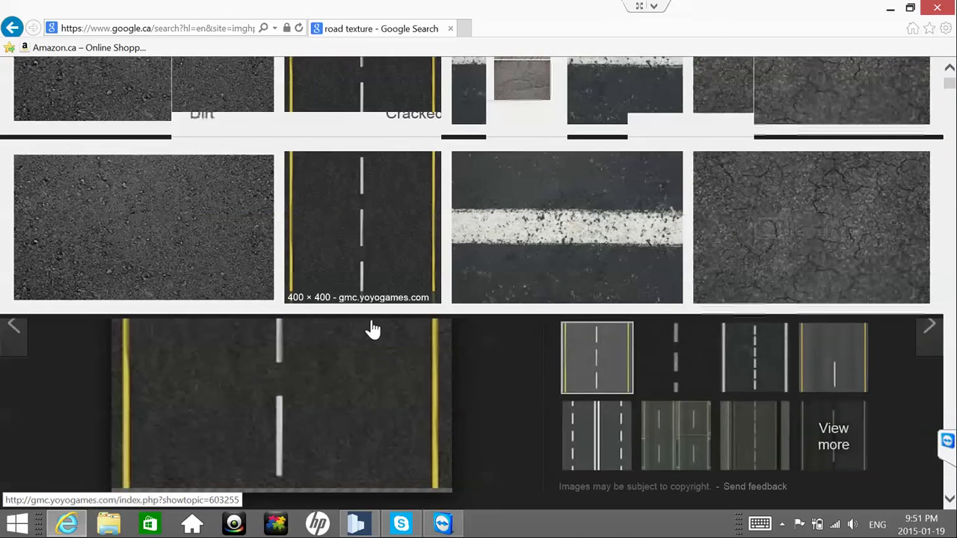
scroll(799, 292, down, 1)
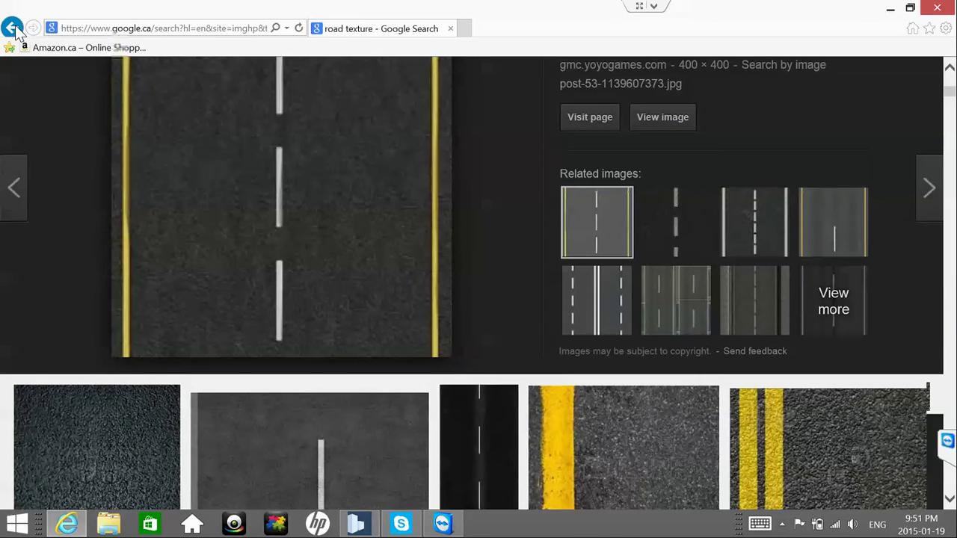
click(12, 28)
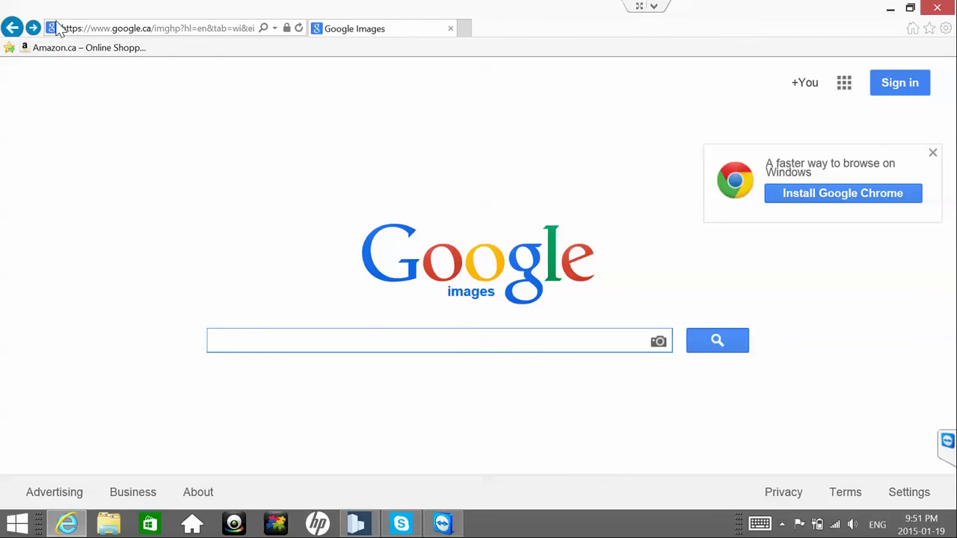
click(34, 26)
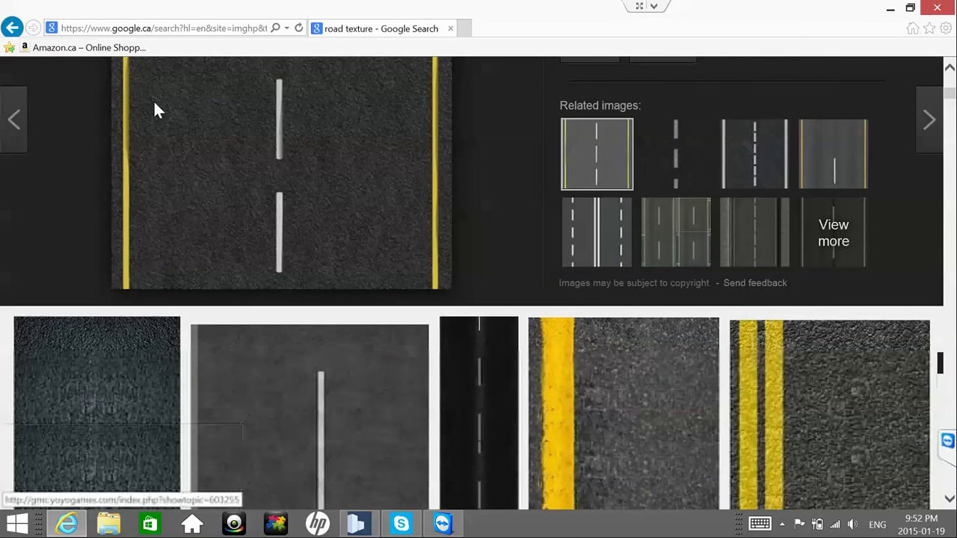
key(alt+Left)
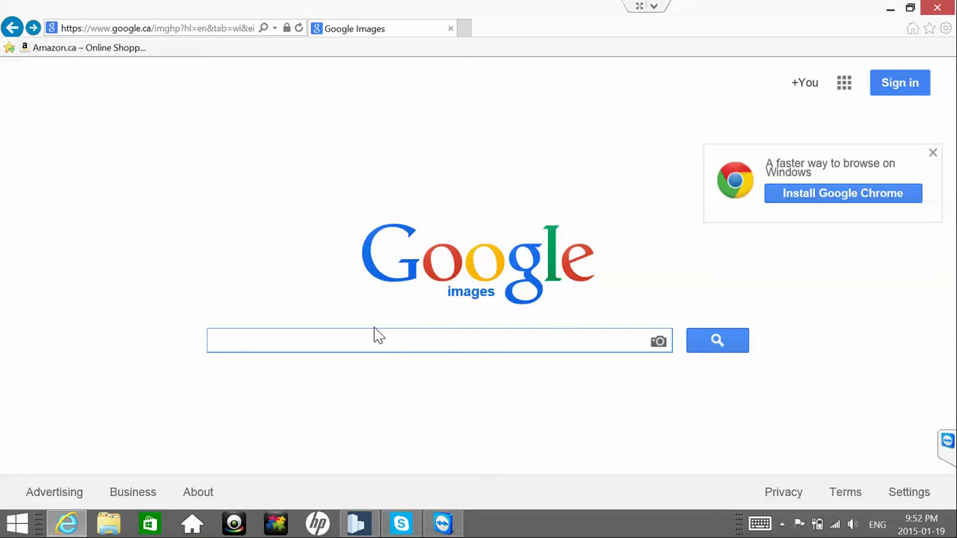
- Search Google Images for "5 lanes texture"
text(3 lanex)
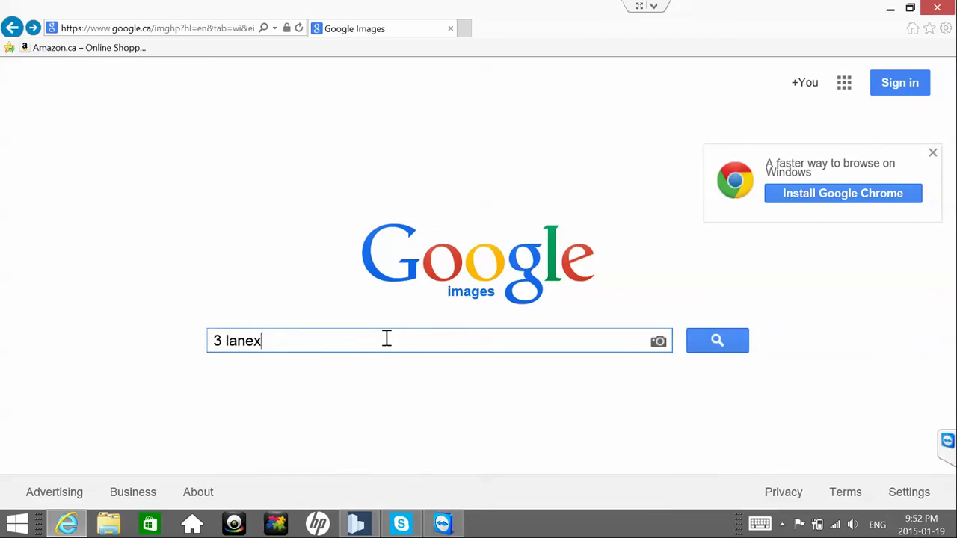
key(BackSpace)
text(s)
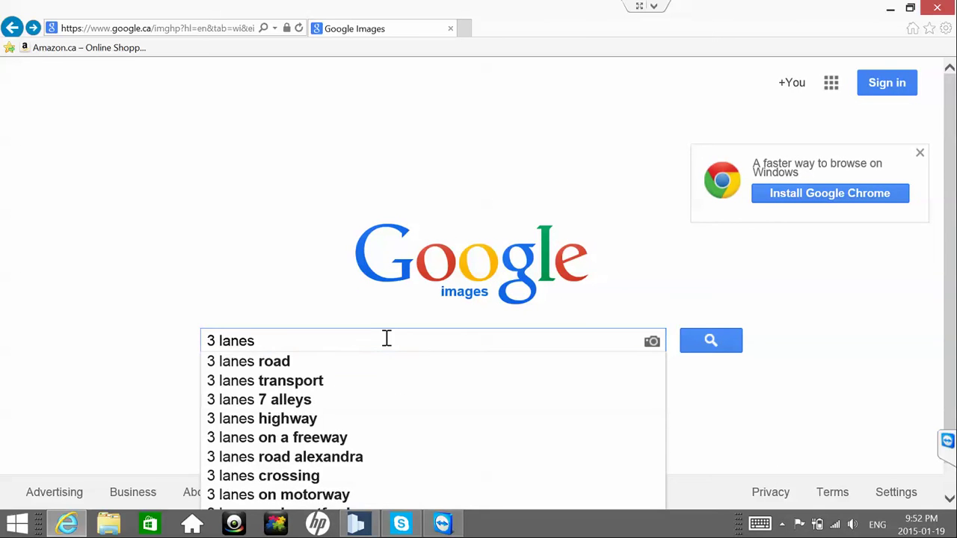
key(BackSpace)
key(BackSpace)
key(BackSpace)
key(BackSpace)
key(BackSpace)
key(BackSpace)
key(BackSpace)
text(5)
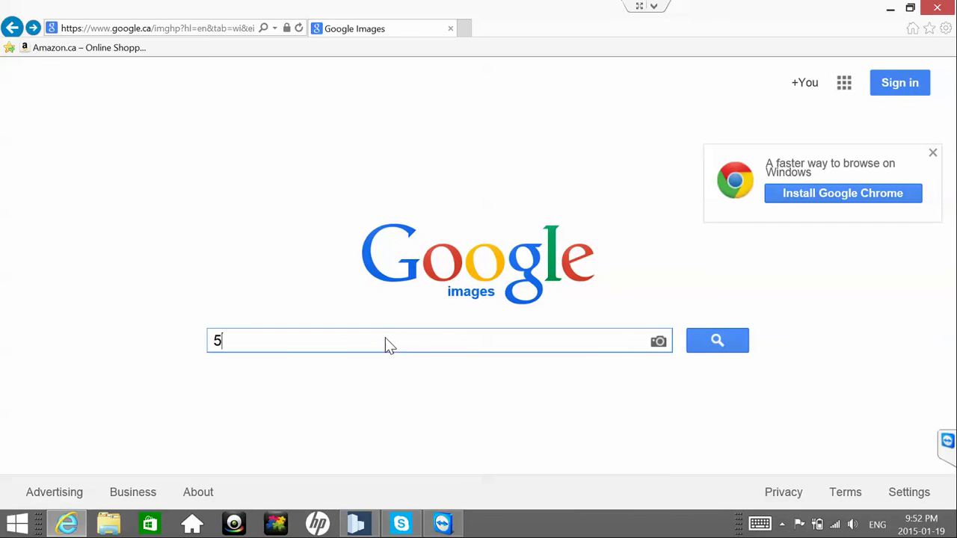
text( lanes texture)
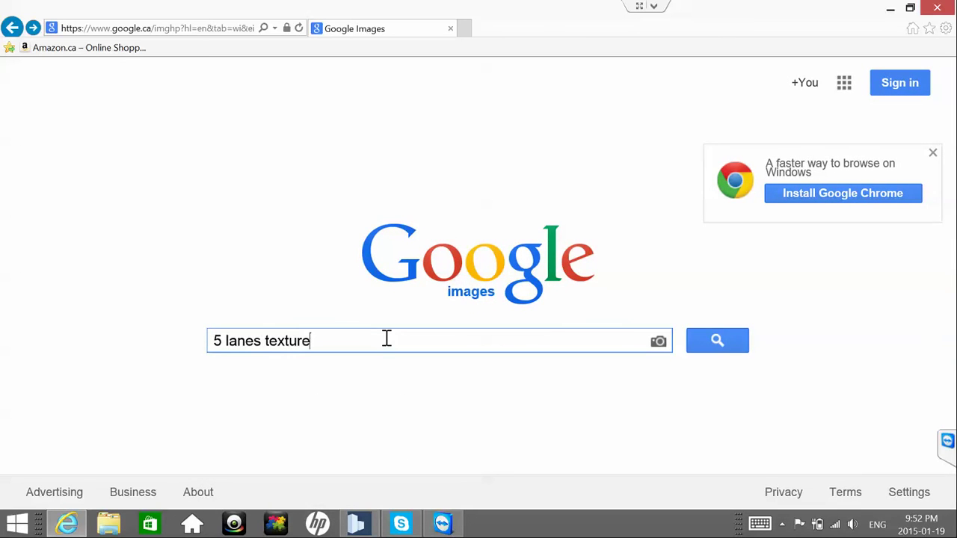
key(Return)
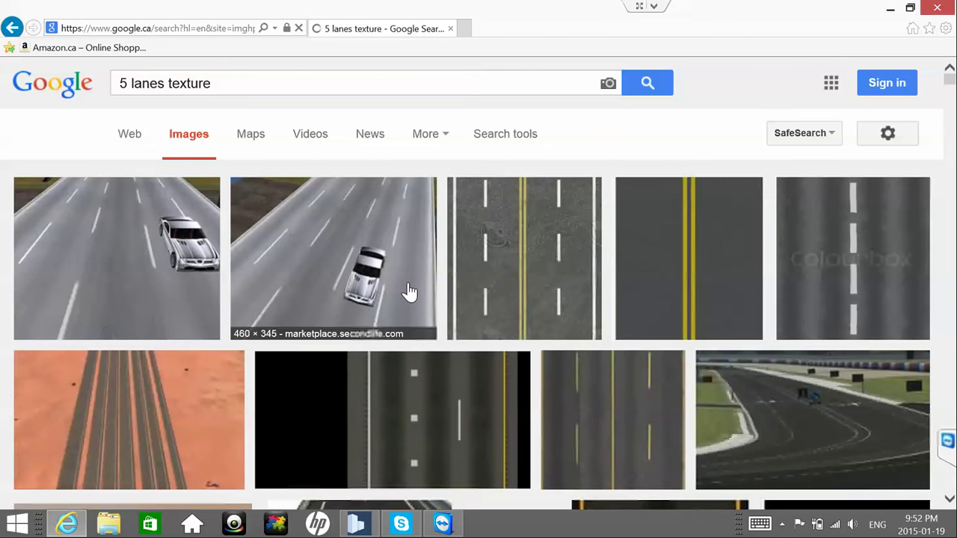
- Look through the image results for a top-view, multi-lane road texture suitable for a bridge deck surface
scroll(553, 336, down, 1)
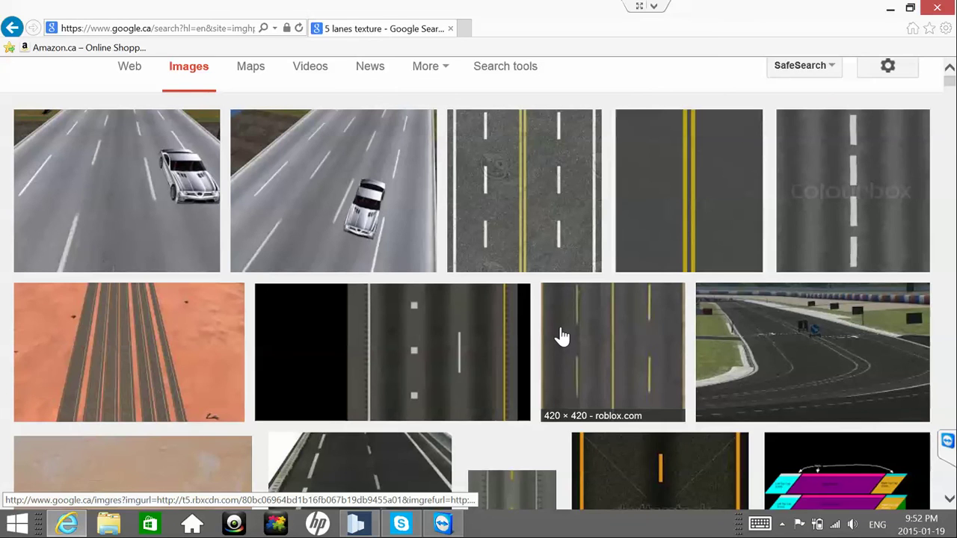
scroll(561, 335, down, 2)
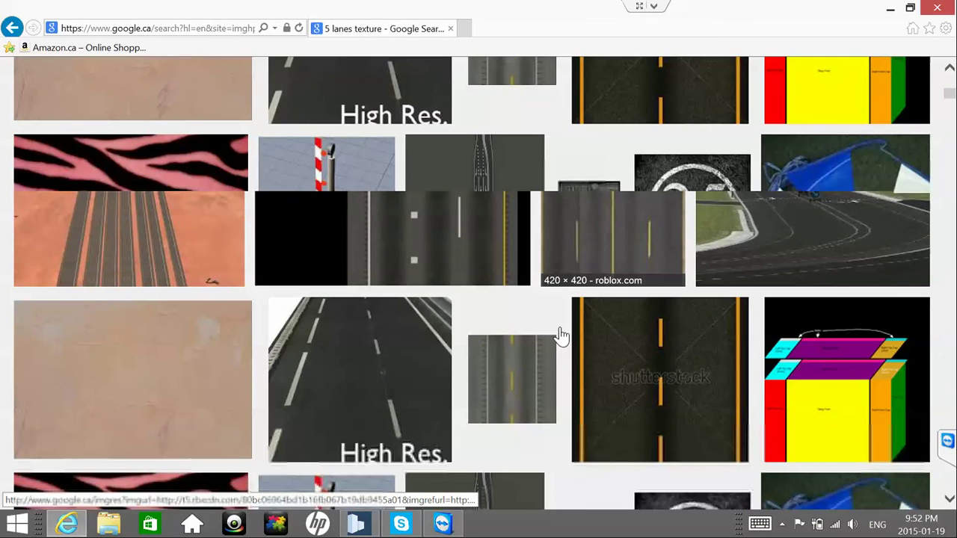
scroll(553, 332, down, 3)
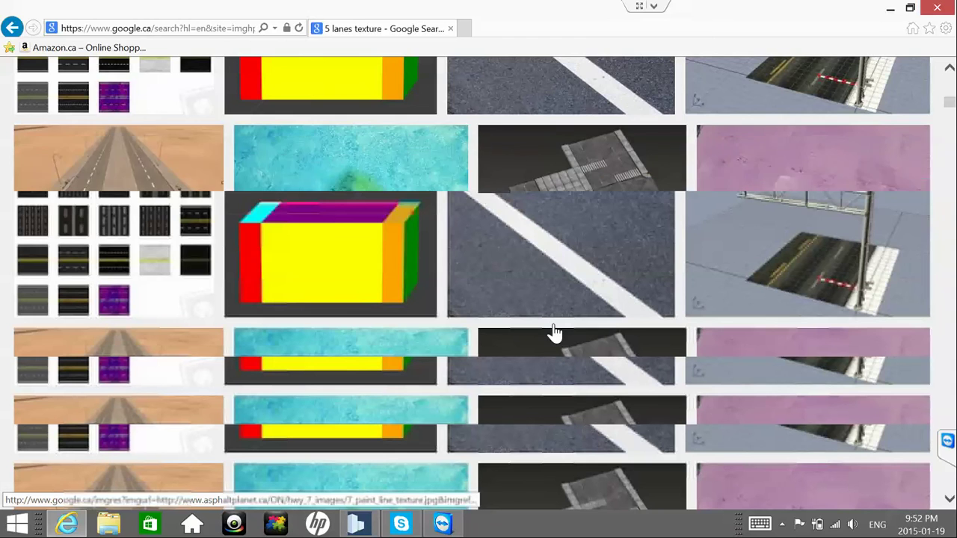
scroll(554, 333, down, 2)
scroll(554, 333, down, 2)
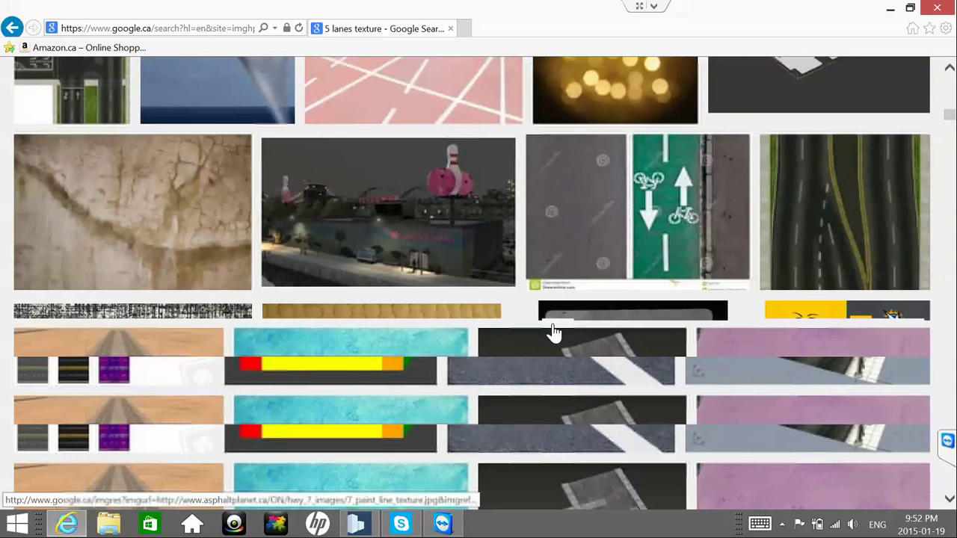
scroll(554, 333, up, 1)
scroll(553, 332, up, 3)
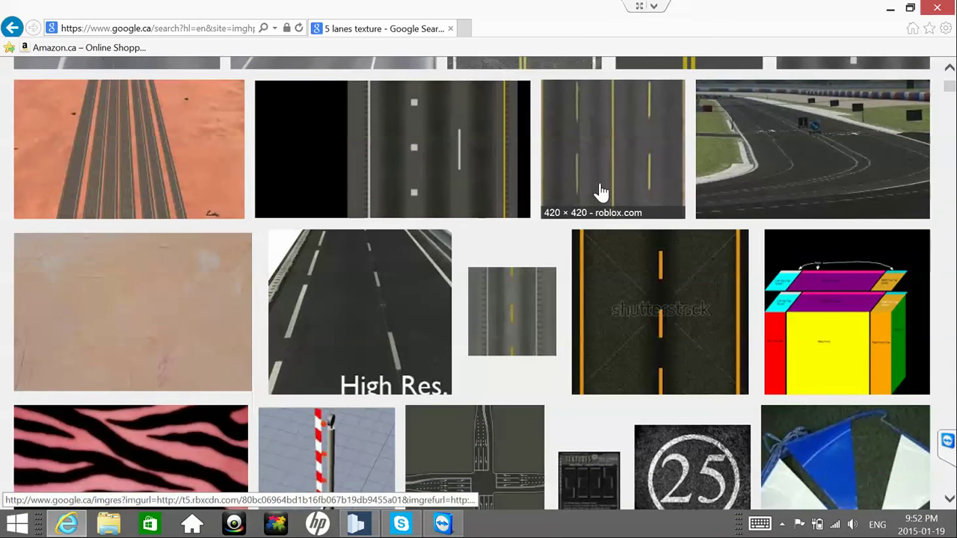
scroll(603, 192, down, 1)
scroll(604, 192, up, 1)
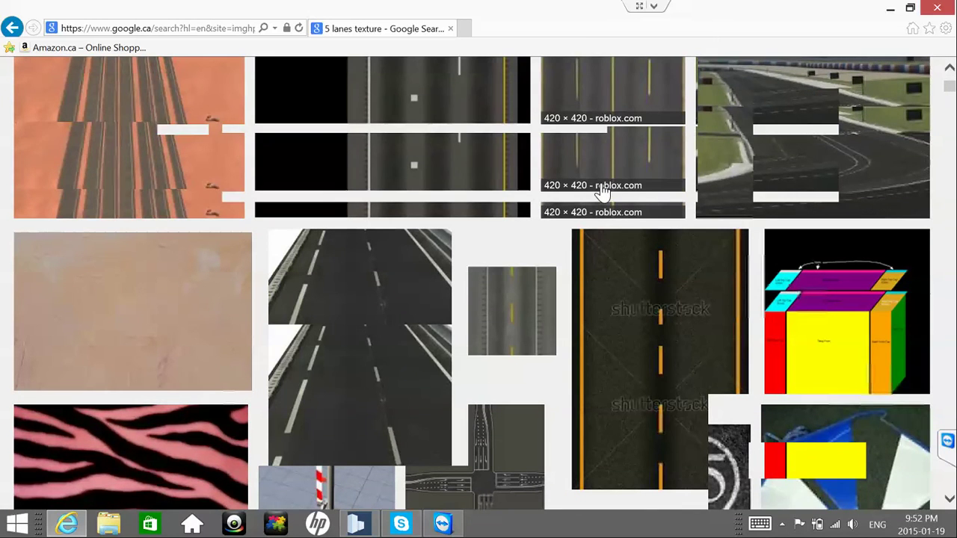
- View the roblox.com road texture with a solid yellow centre line at full size, and return to the image results
click(604, 177)
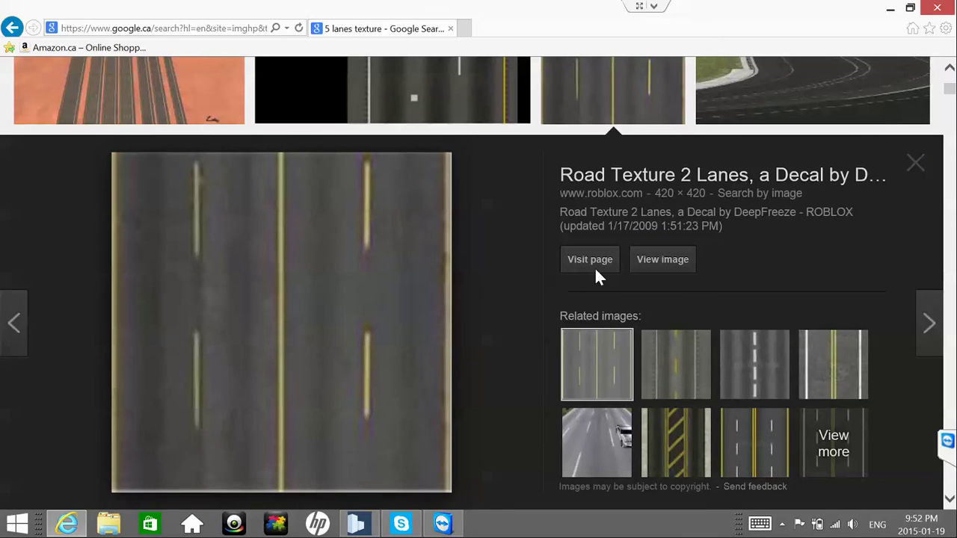
click(648, 262)
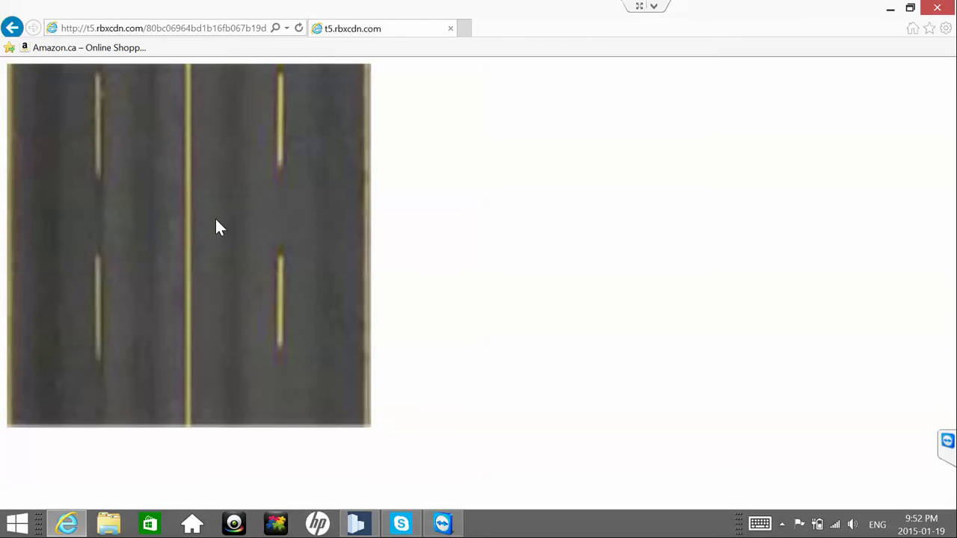
click(11, 30)
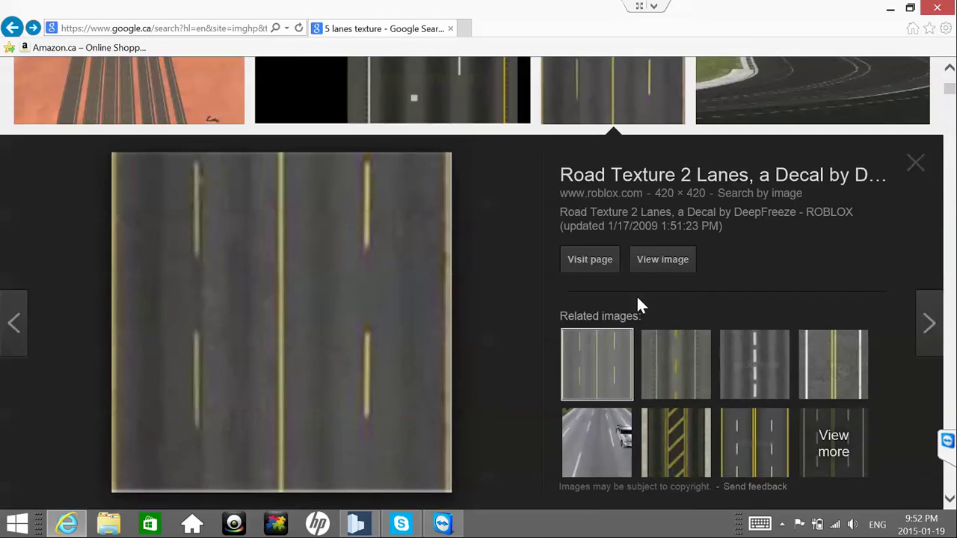
- Preview the related texture with double yellow centre lines and white dashes, and look through further results for a multi-lane road
scroll(767, 340, down, 1)
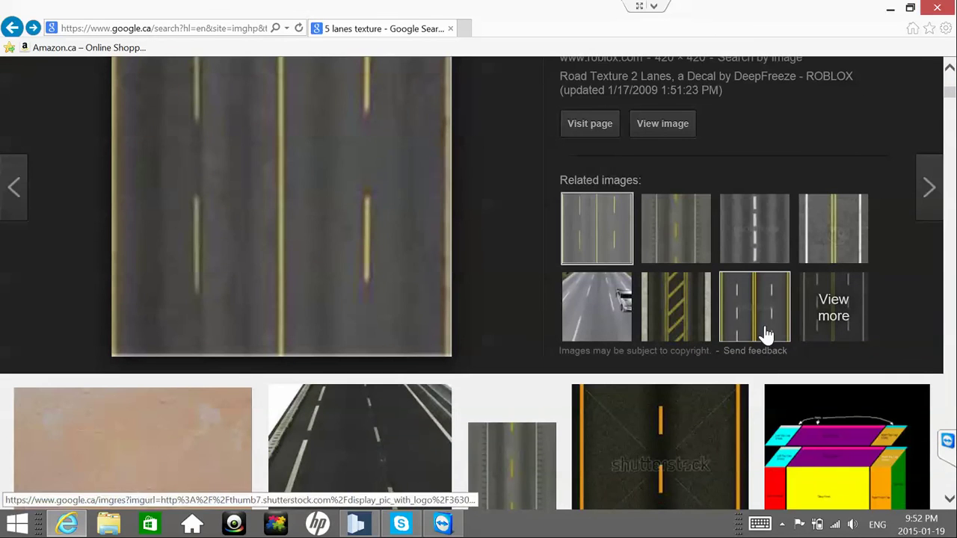
click(766, 333)
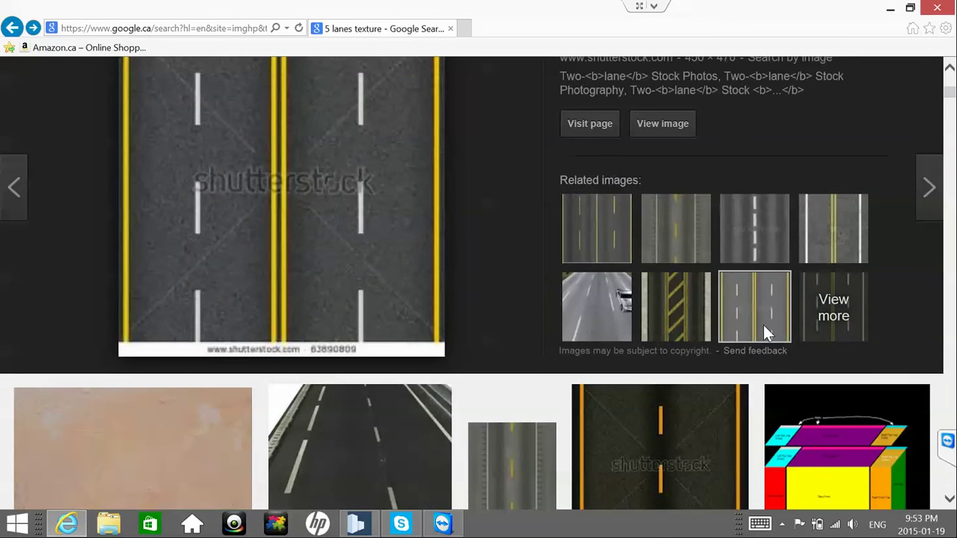
scroll(766, 333, down, 1)
scroll(705, 331, down, 5)
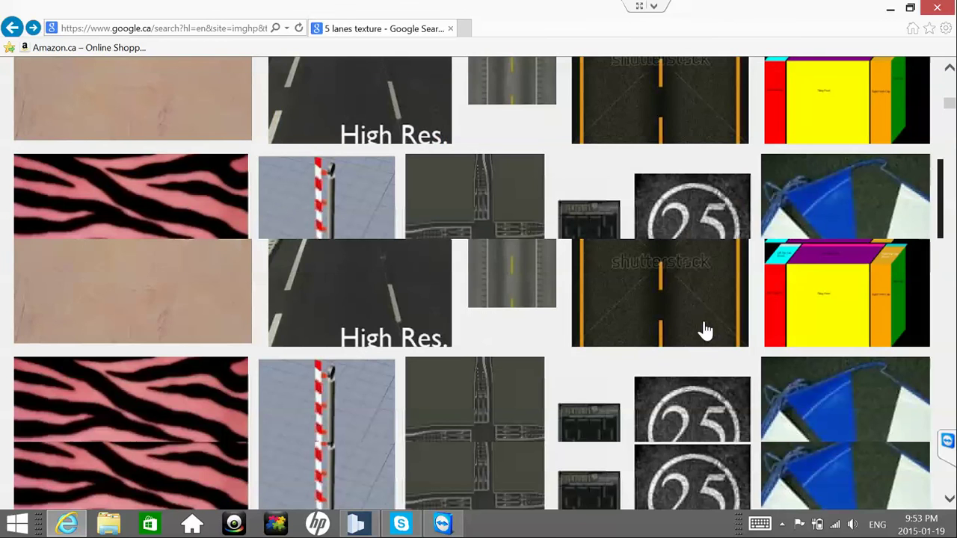
scroll(705, 329, down, 3)
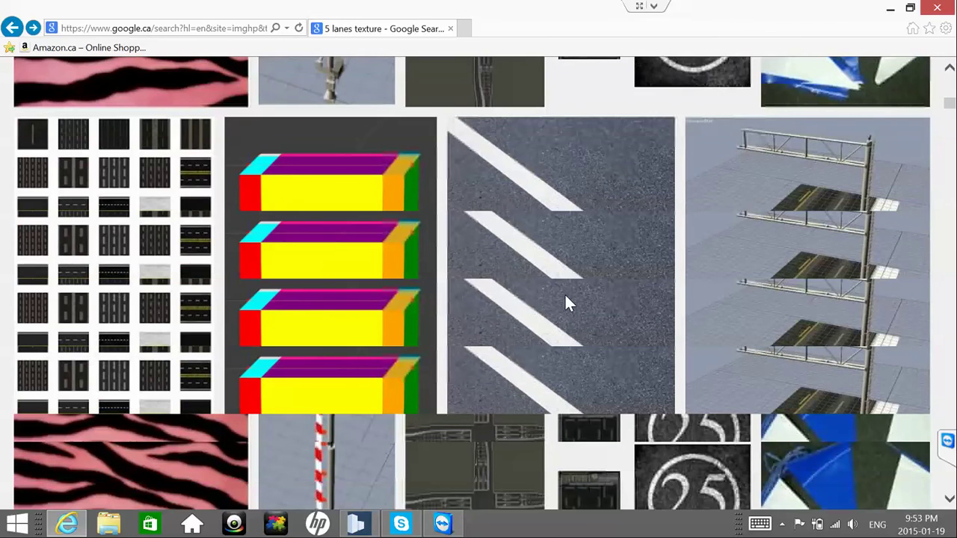
scroll(566, 299, up, 4)
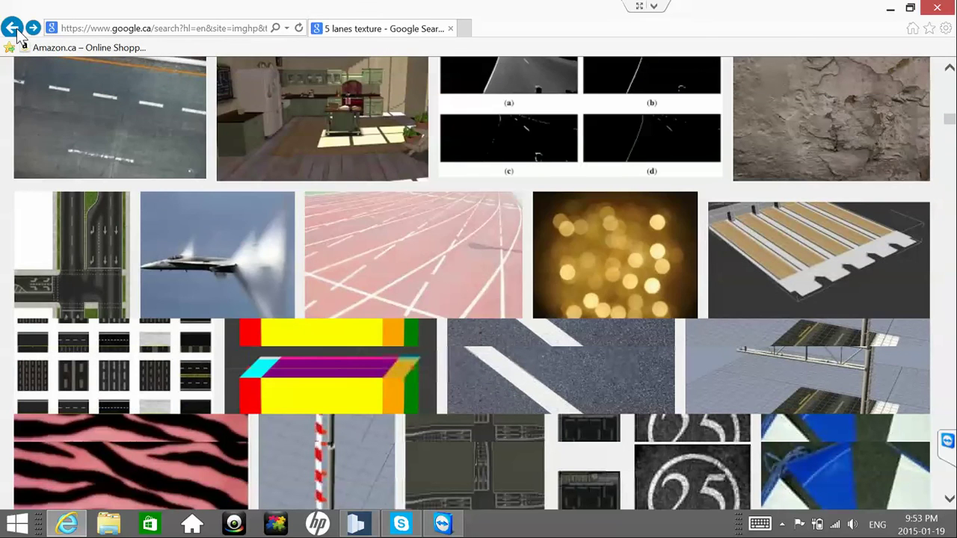
- Return to the empty image search page and search Google Images for "3 lanes texture"
click(15, 30)
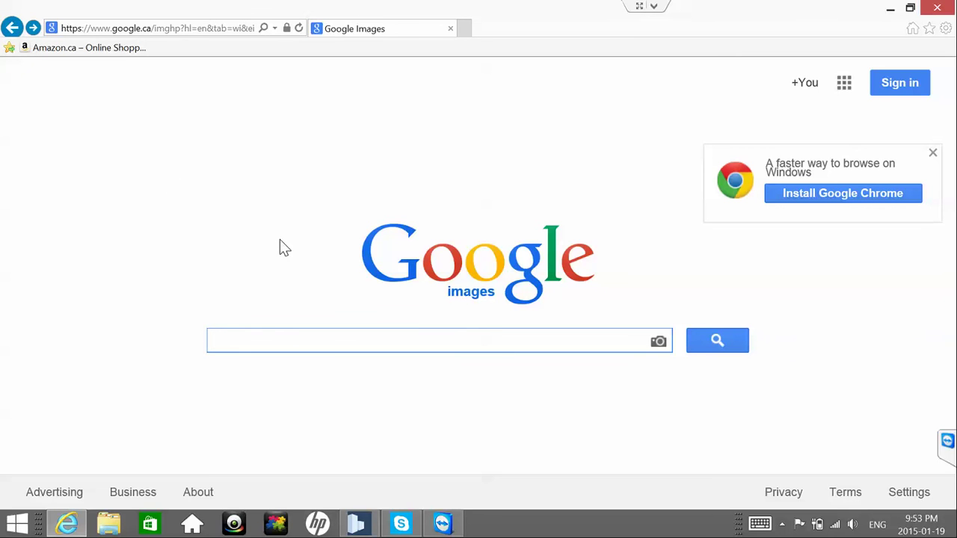
text(3 lanes texture)
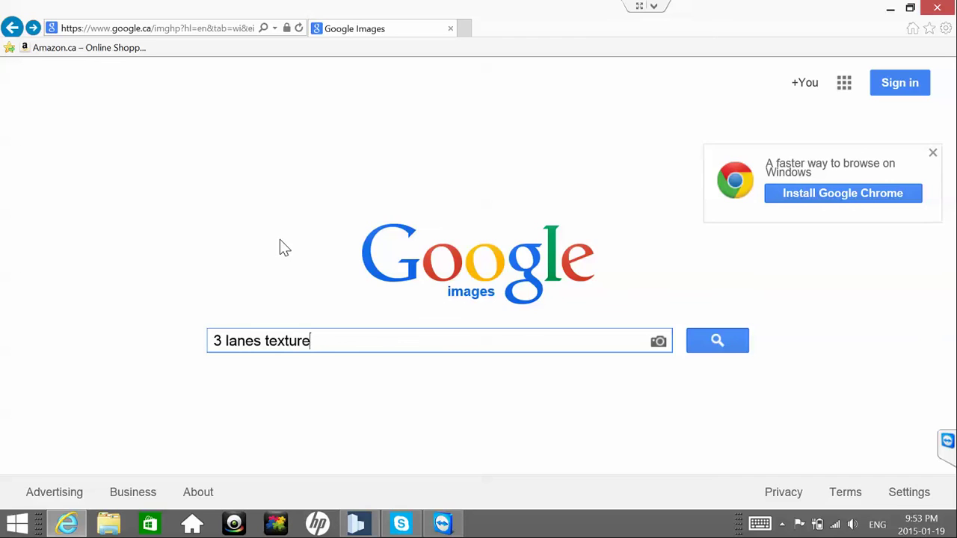
key(Return)
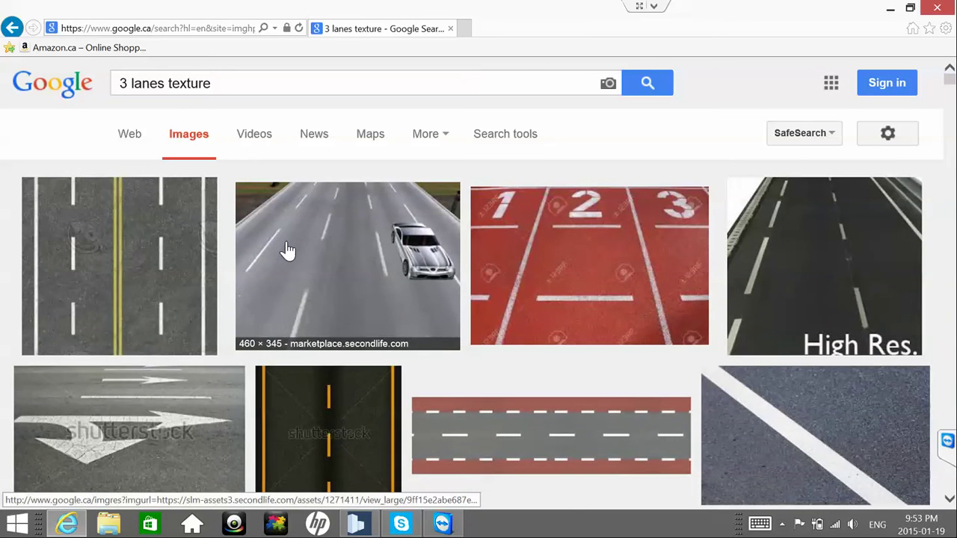
- Look through the "3 lanes texture" image results for a top-view, multi-lane road texture
scroll(288, 250, down, 2)
scroll(288, 250, down, 3)
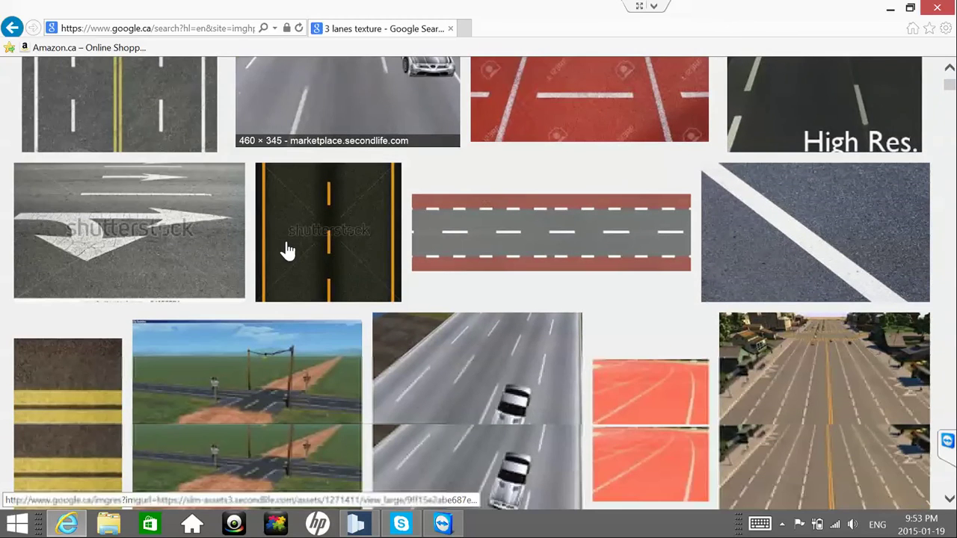
scroll(287, 250, down, 5)
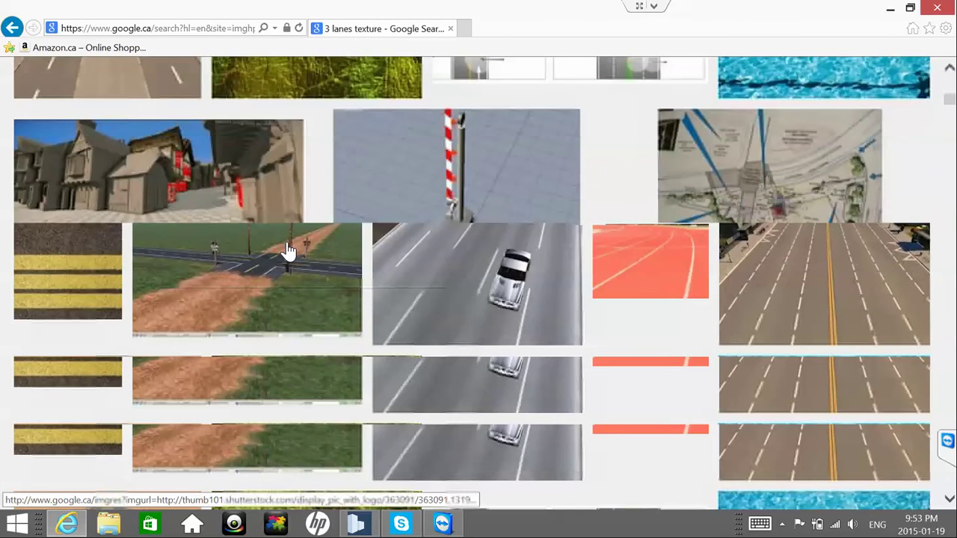
scroll(288, 250, down, 3)
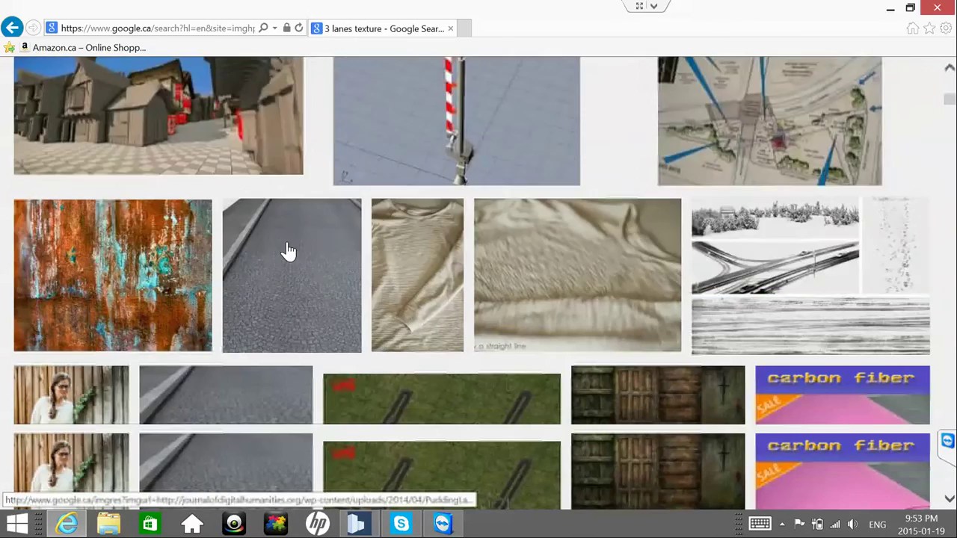
scroll(287, 251, down, 3)
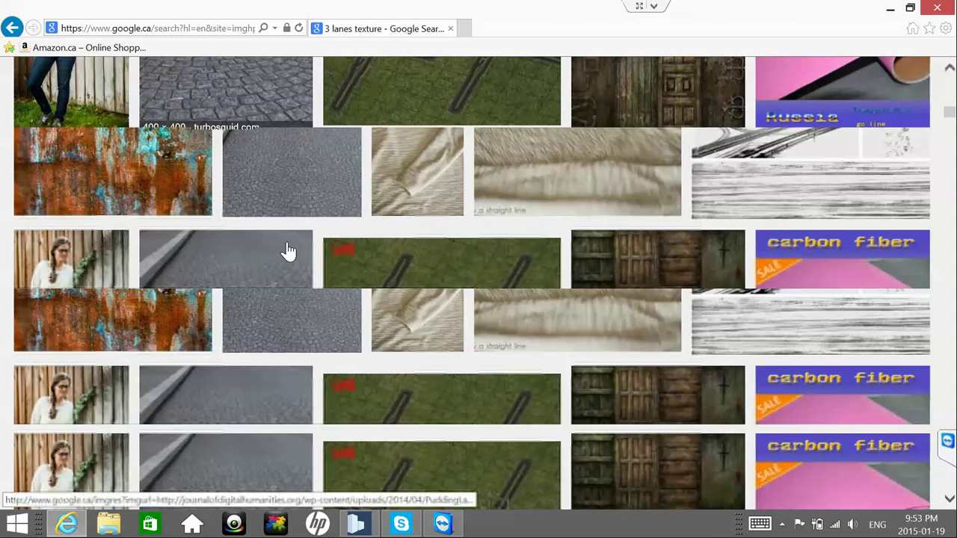
scroll(288, 251, down, 2)
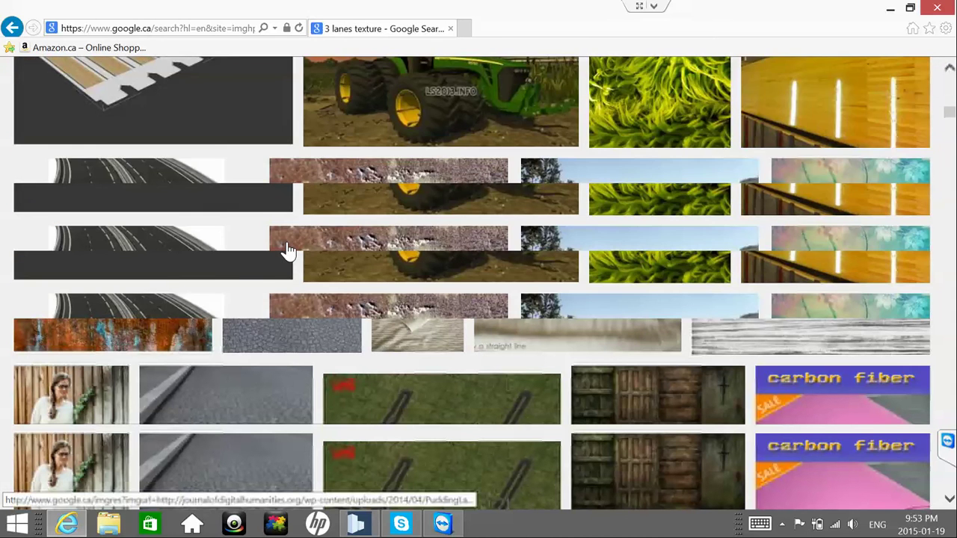
scroll(288, 251, down, 3)
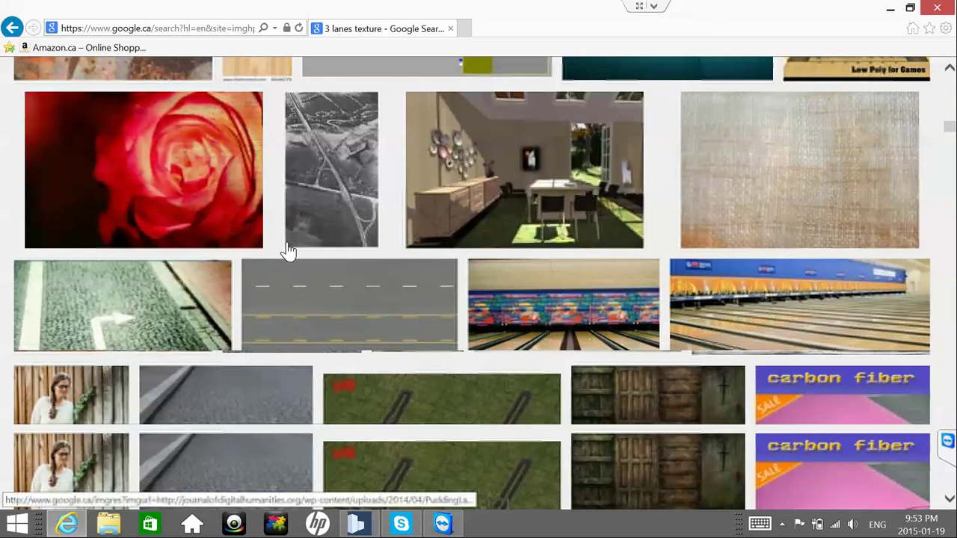
scroll(287, 251, down, 2)
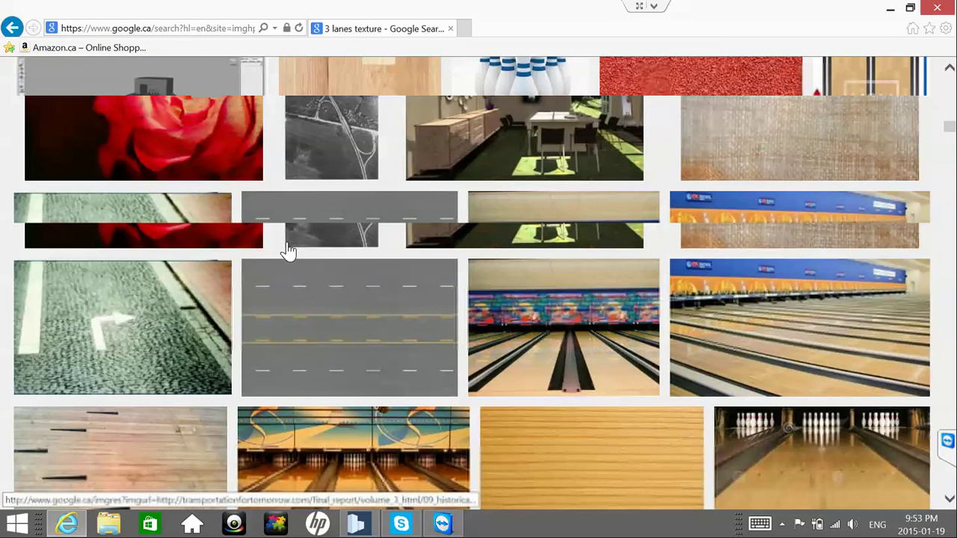
scroll(288, 251, down, 2)
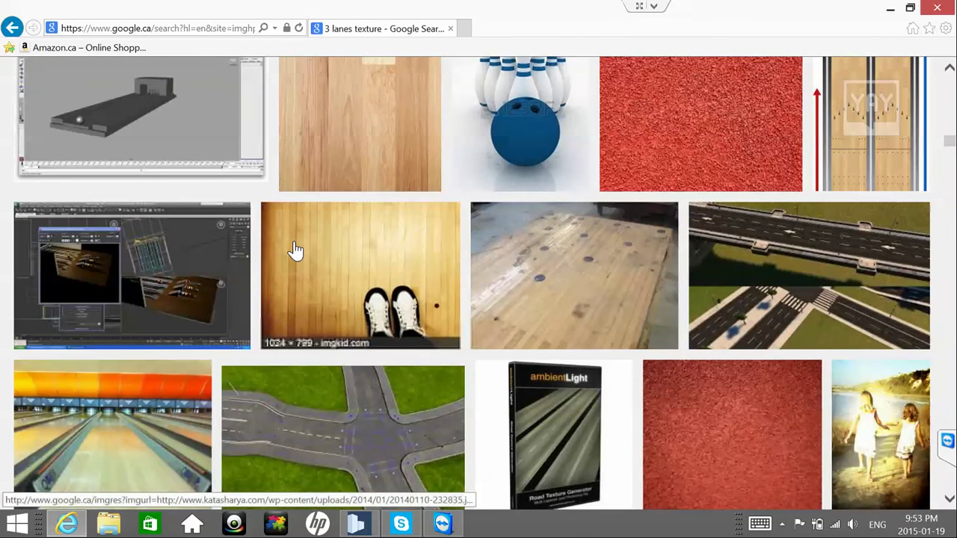
scroll(295, 250, up, 4)
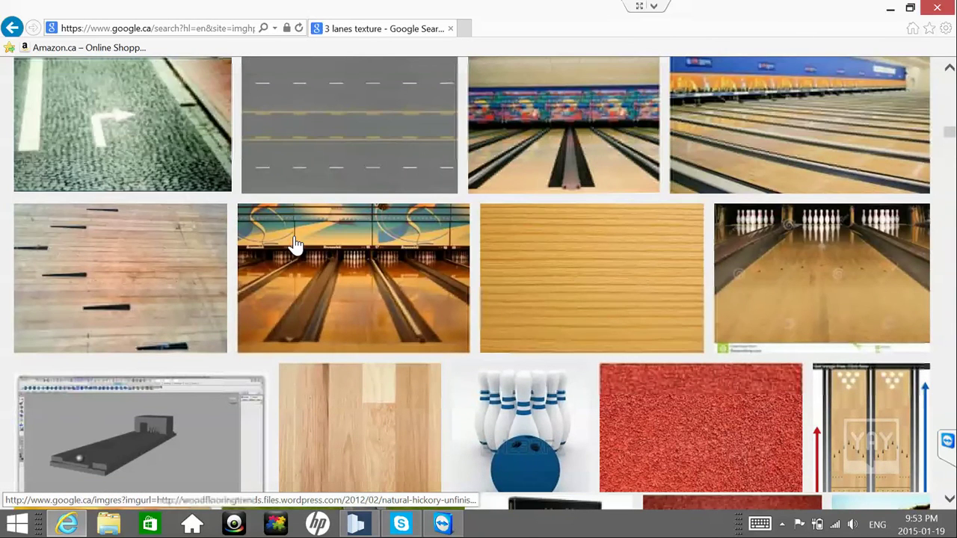
scroll(296, 244, up, 2)
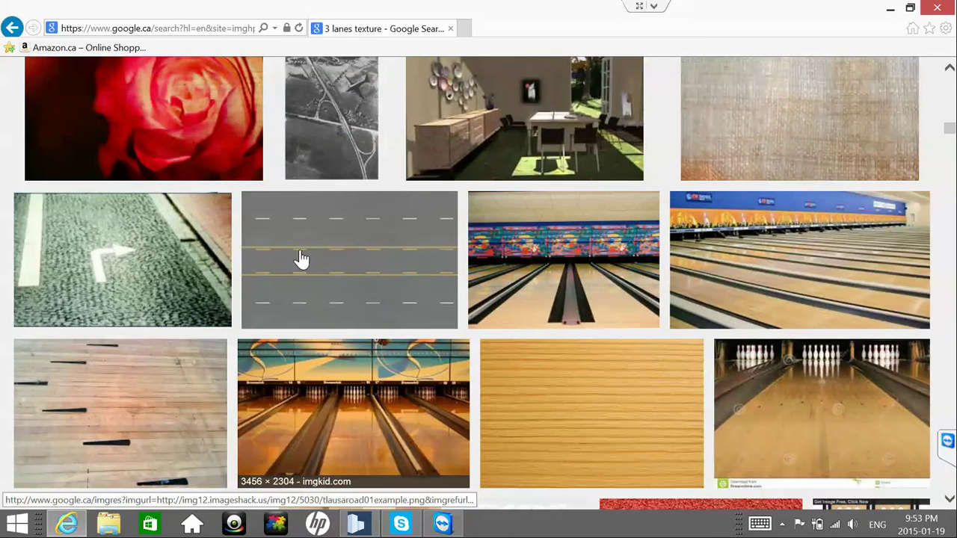
scroll(301, 258, down, 2)
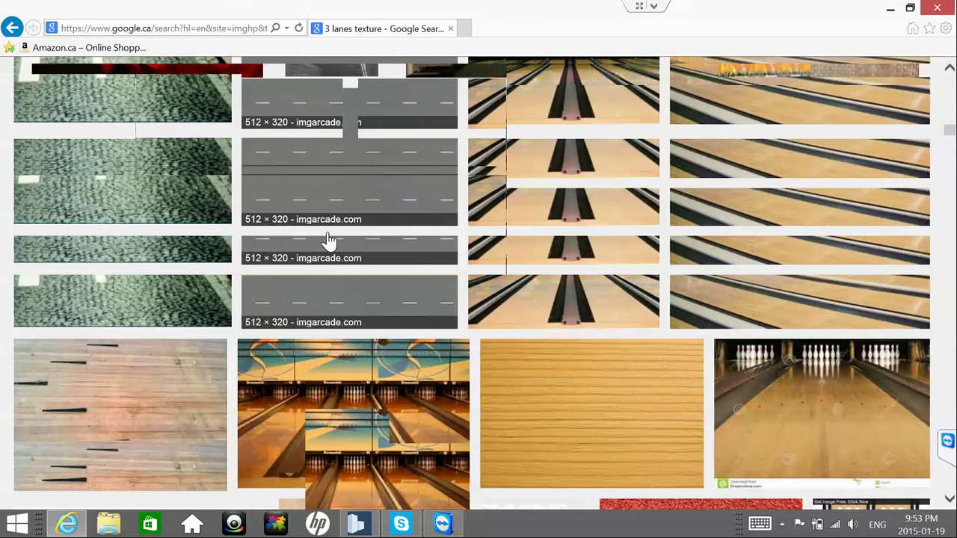
- Copy the full-size imgarcade.com road texture with two yellow centre lines and white dashed lane lines, and minimise the browser
click(327, 240)
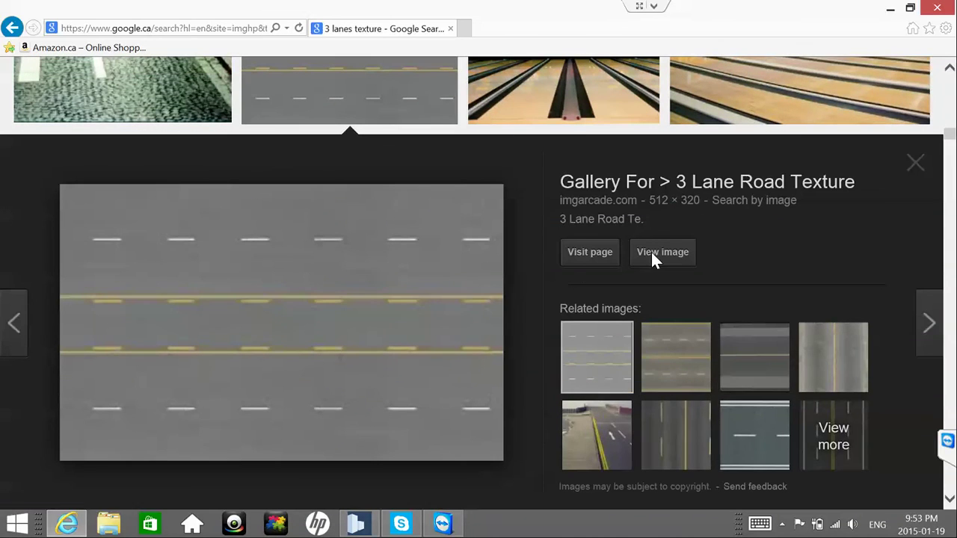
click(653, 257)
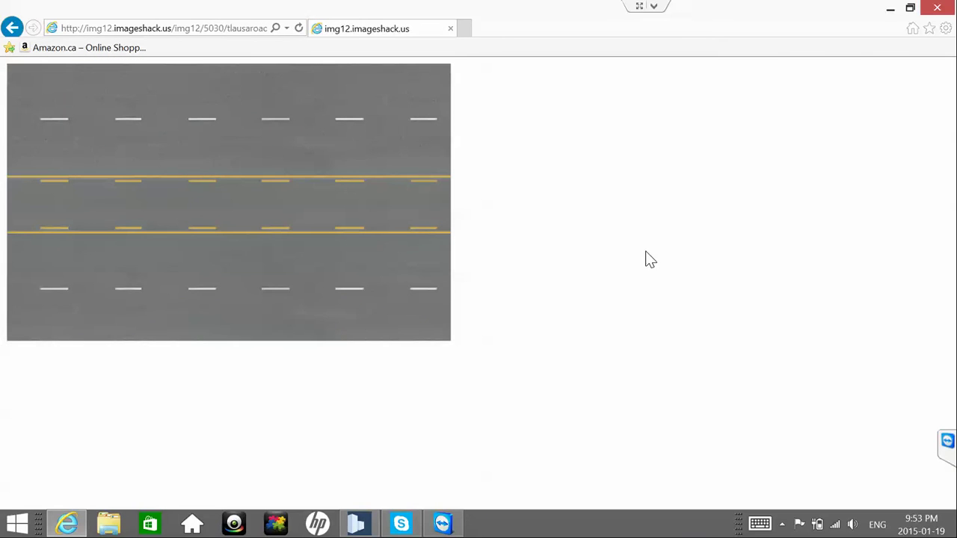
right_click(188, 192)
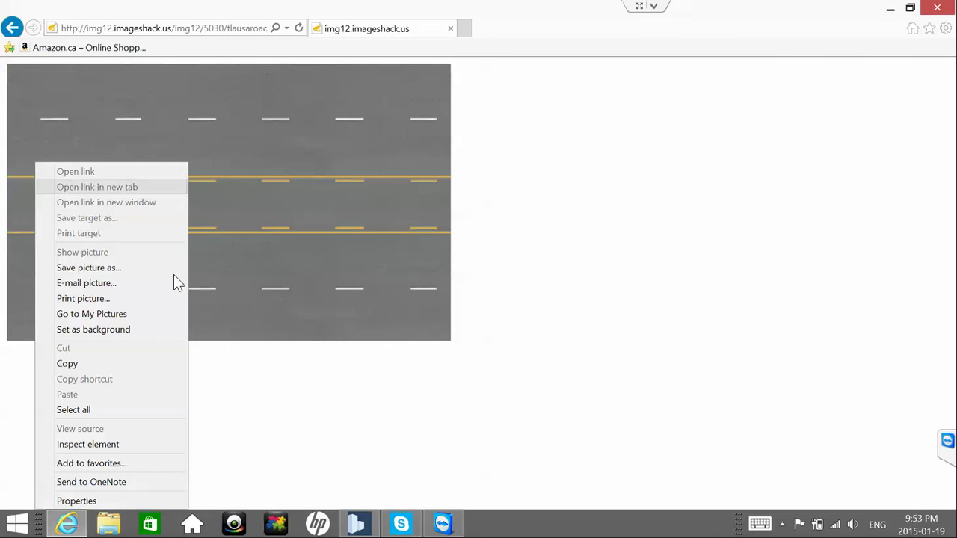
click(138, 365)
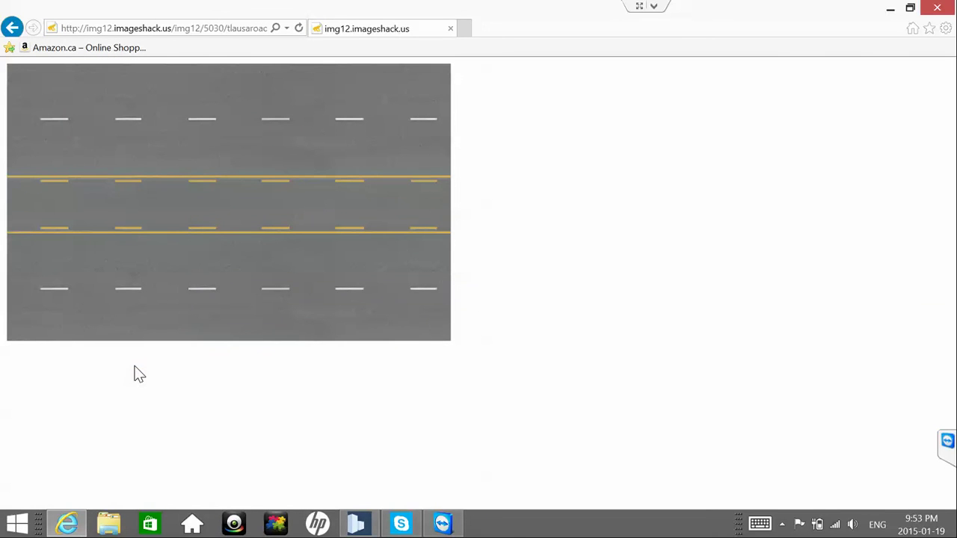
click(891, 14)
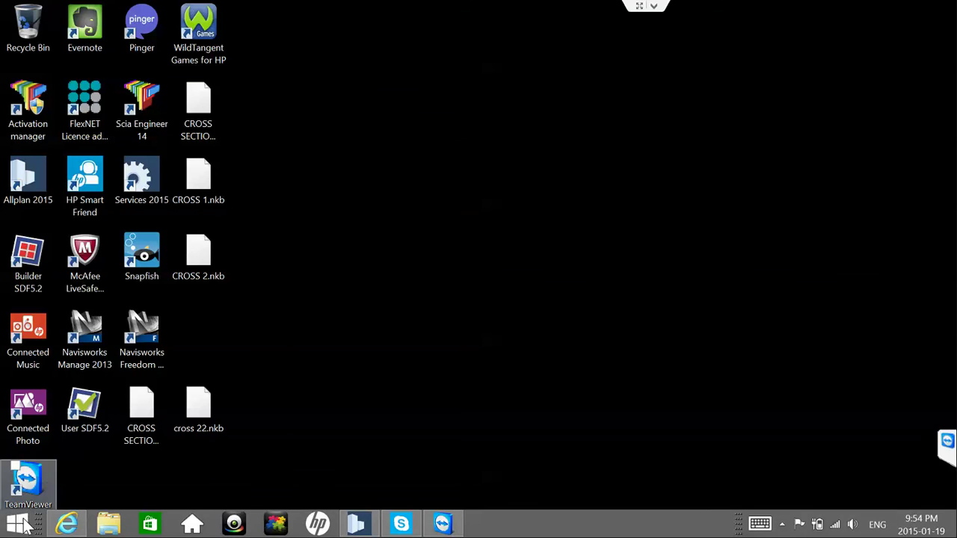
click(17, 524)
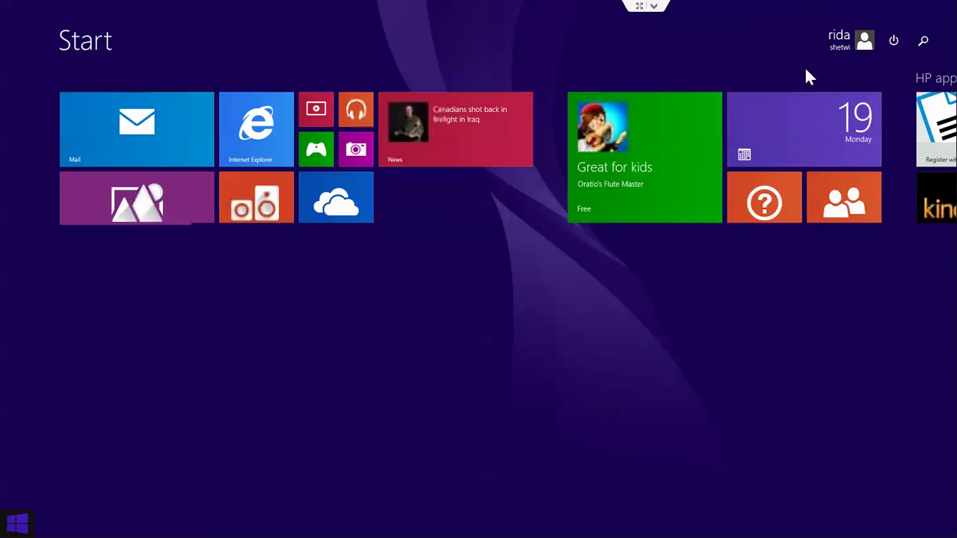
click(924, 41)
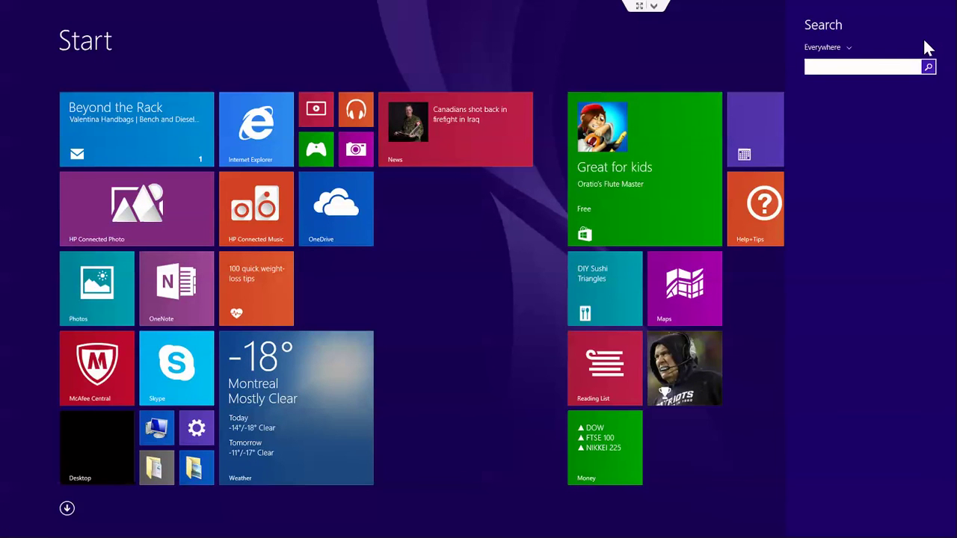
text(paint)
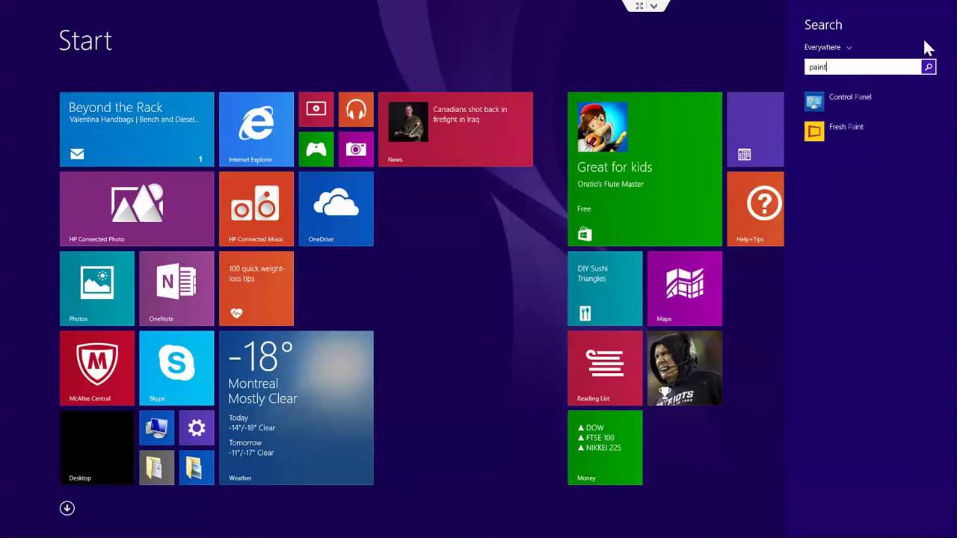
key(Return)
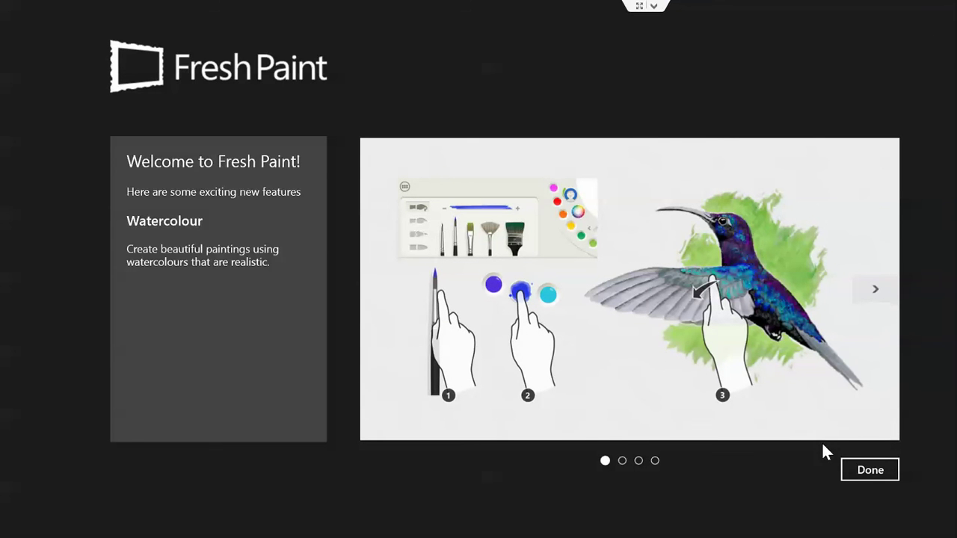
click(860, 467)
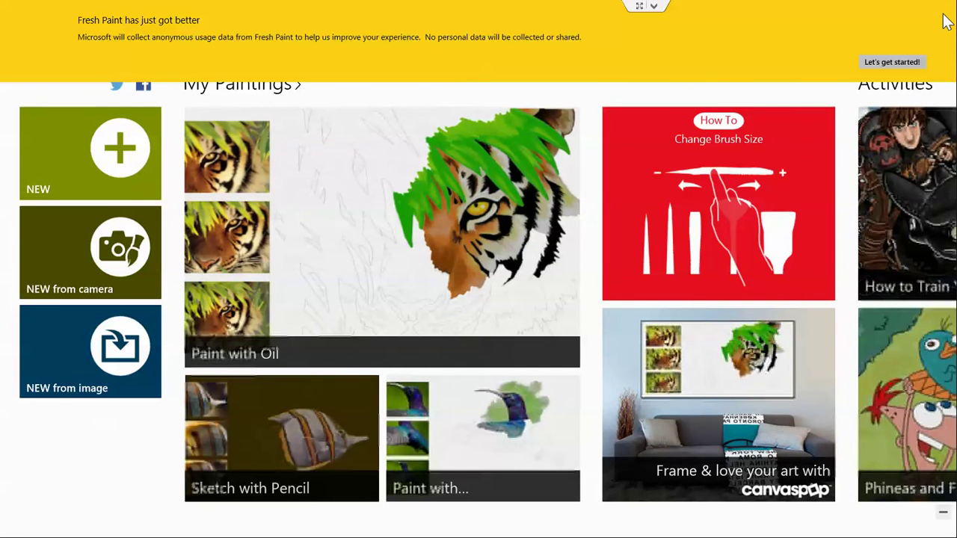
mouse_move(945, 23)
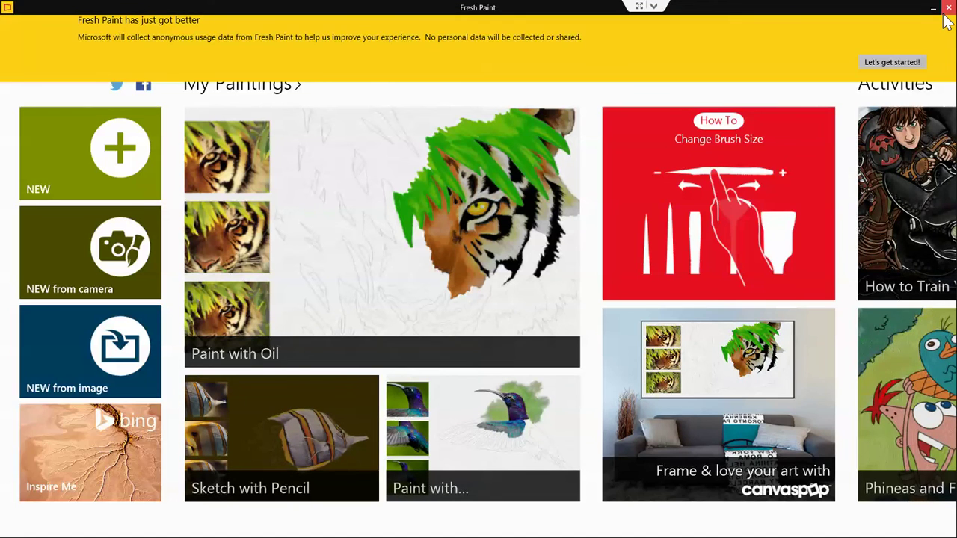
click(948, 8)
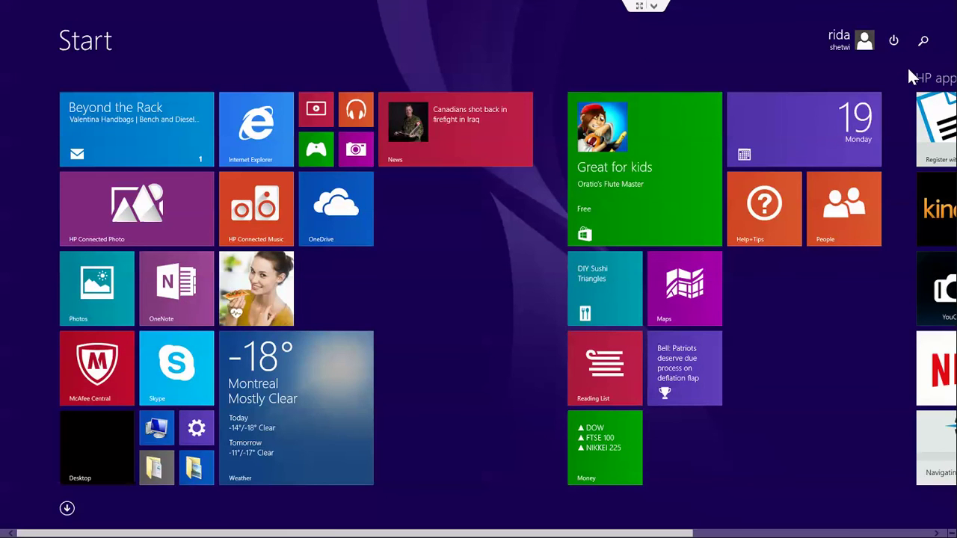
- Find and open Paint, and paste the copied road texture onto the blank canvas
click(923, 41)
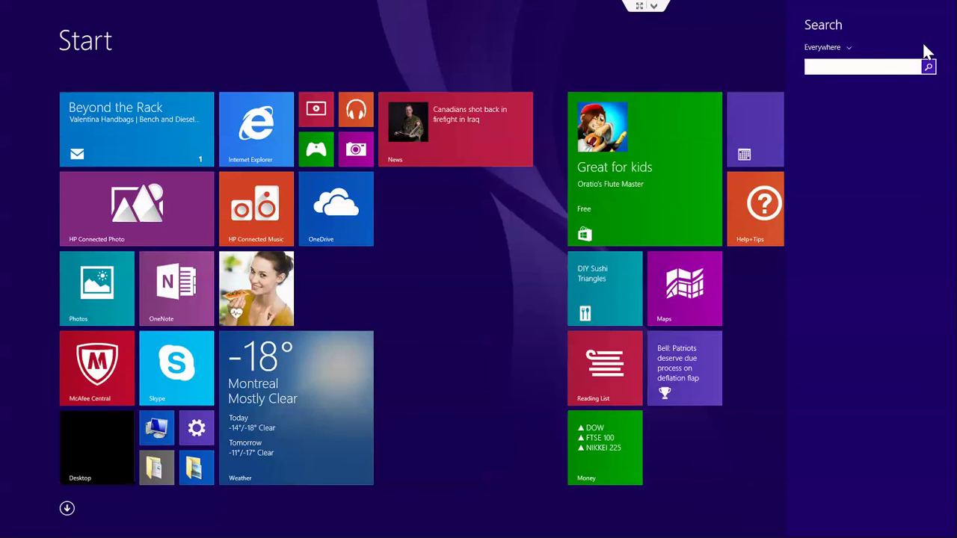
text(paint)
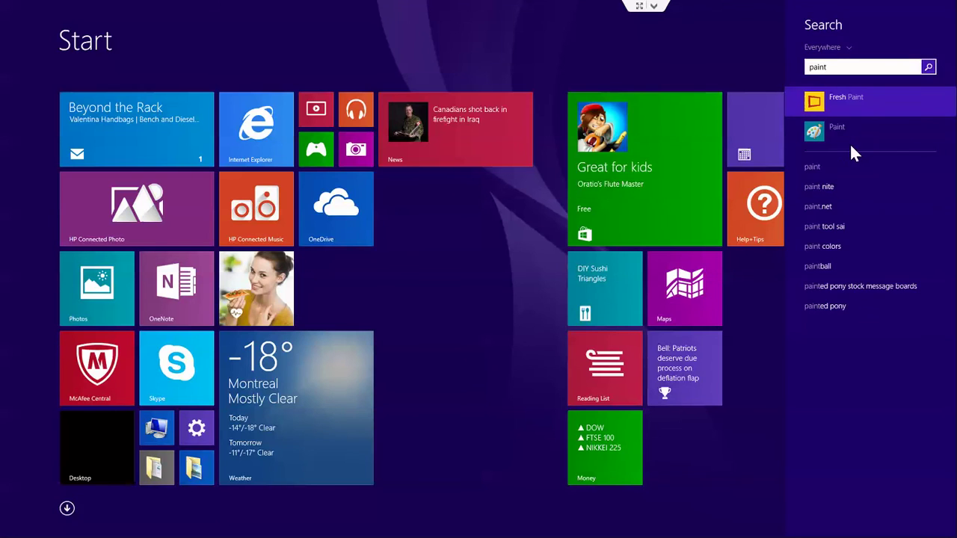
click(839, 134)
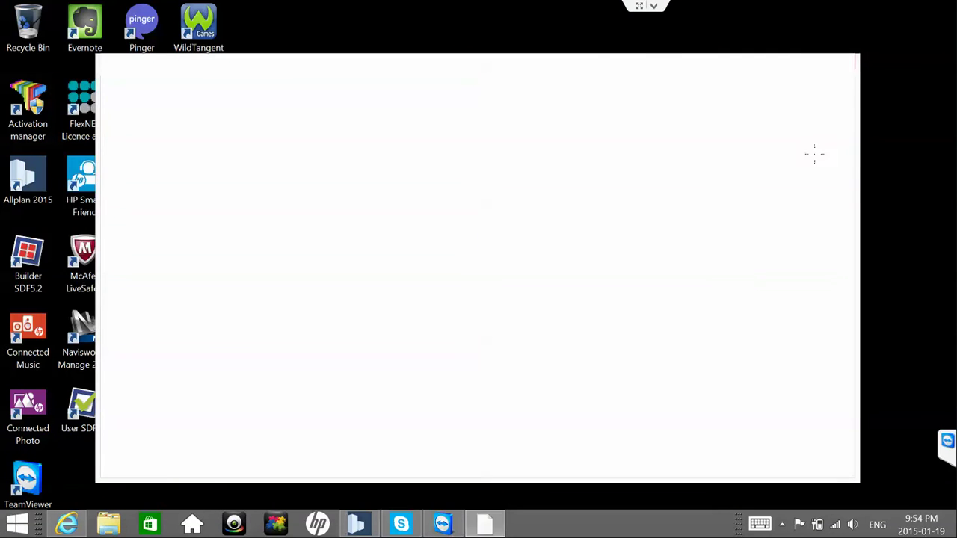
key(ctrl+v)
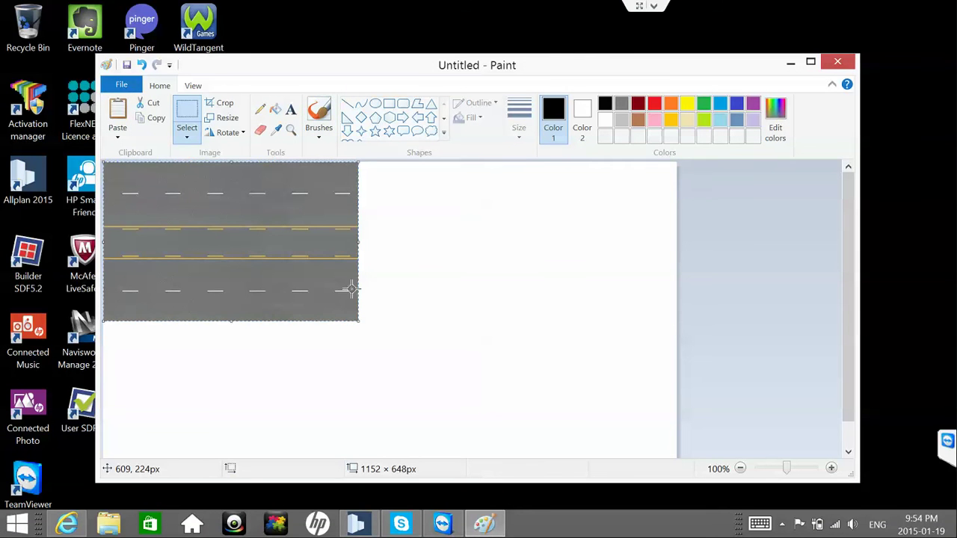
- Copy the road's lower lane strip with a selection about 541 × 148 px, and place the copy beneath the image, leaving a thin white line
drag(371, 334, 103, 262)
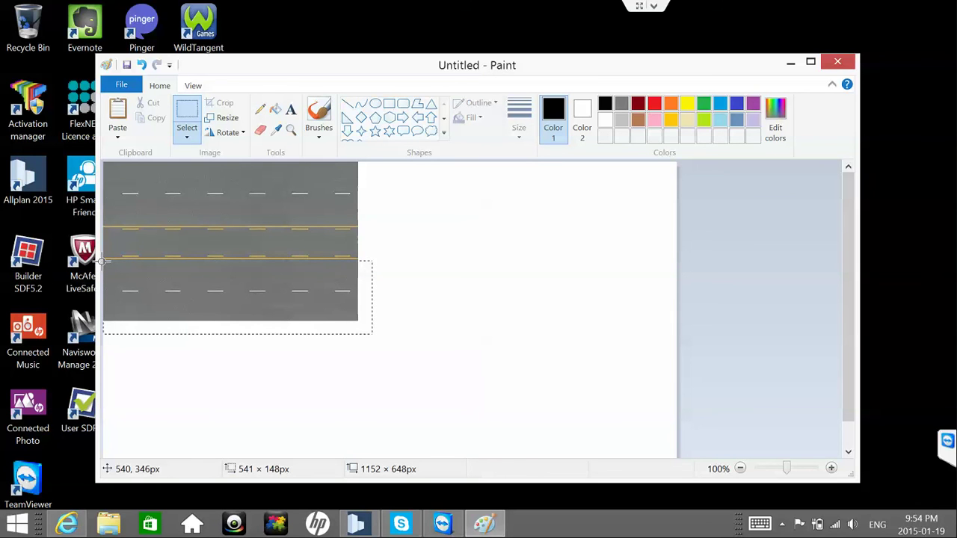
drag(104, 260, 103, 260)
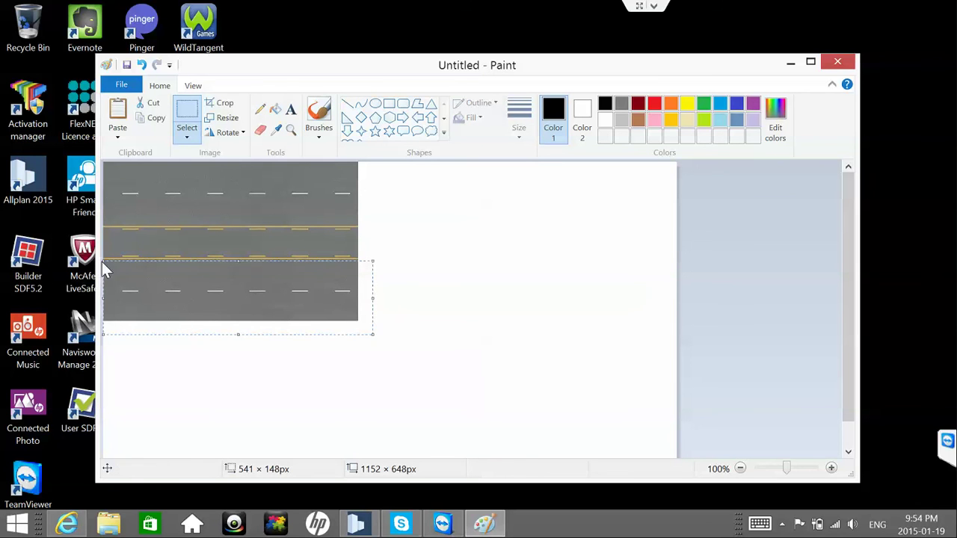
click(187, 139)
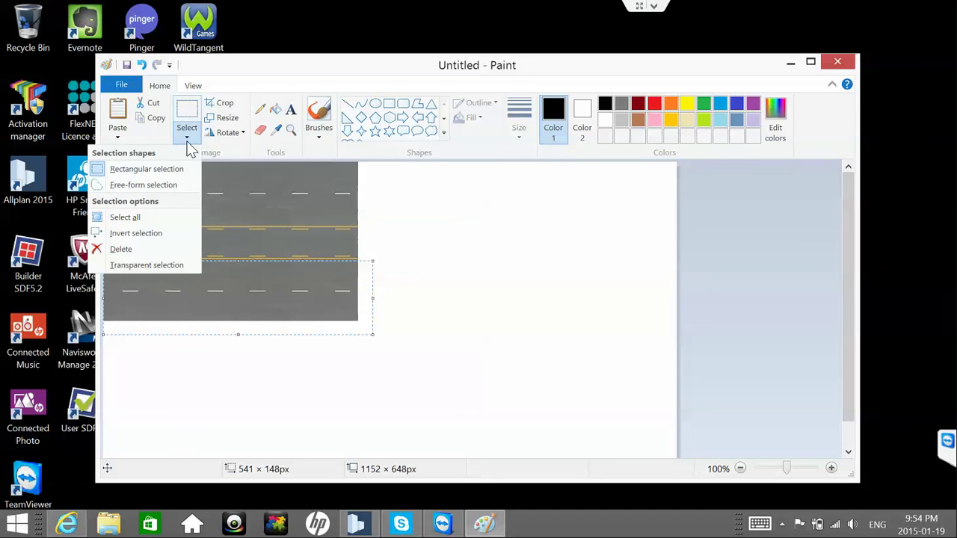
click(169, 266)
click(311, 401)
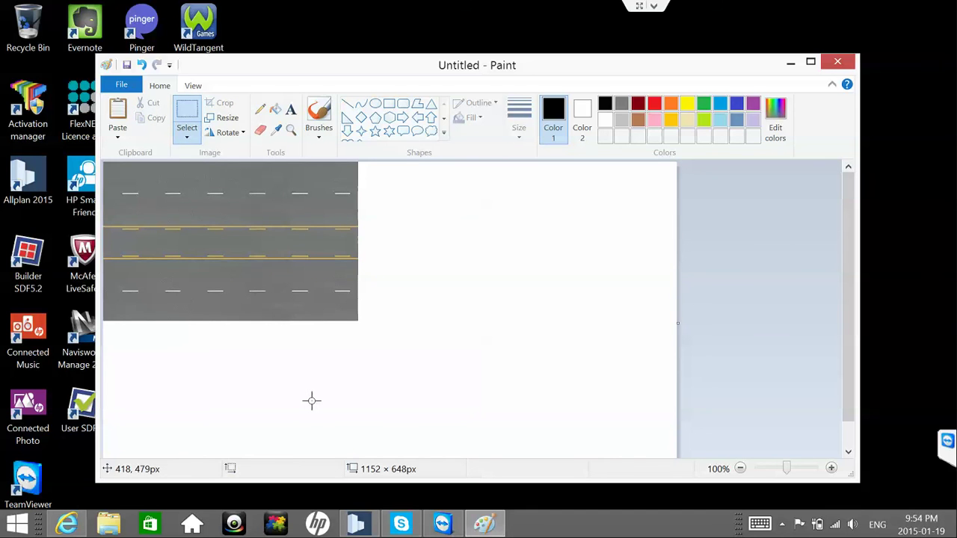
key(ctrl+v)
drag(239, 226, 240, 366)
click(380, 385)
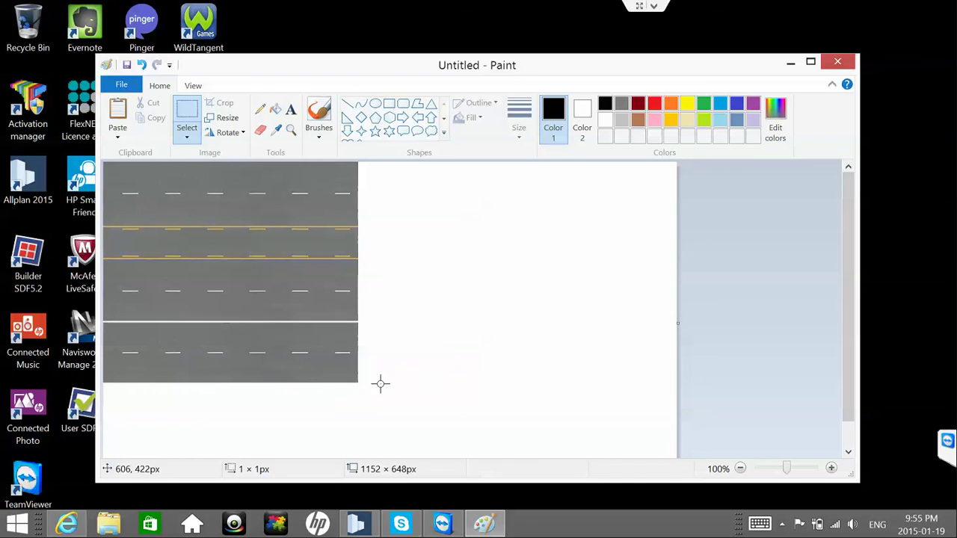
- Move the whole road image down the canvas and paste another copy of the lane strip above it
drag(125, 143, 97, 144)
drag(155, 198, 152, 260)
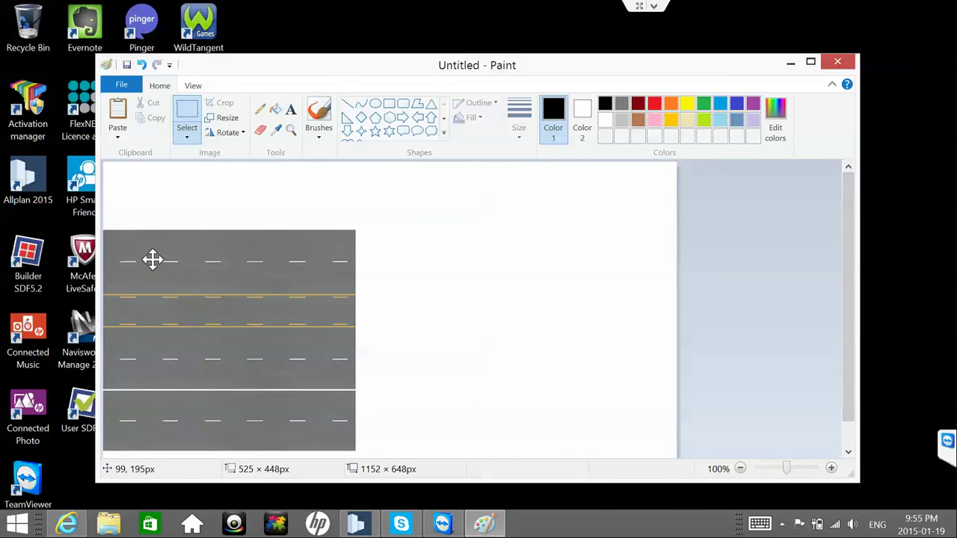
click(430, 269)
key(ctrl+v)
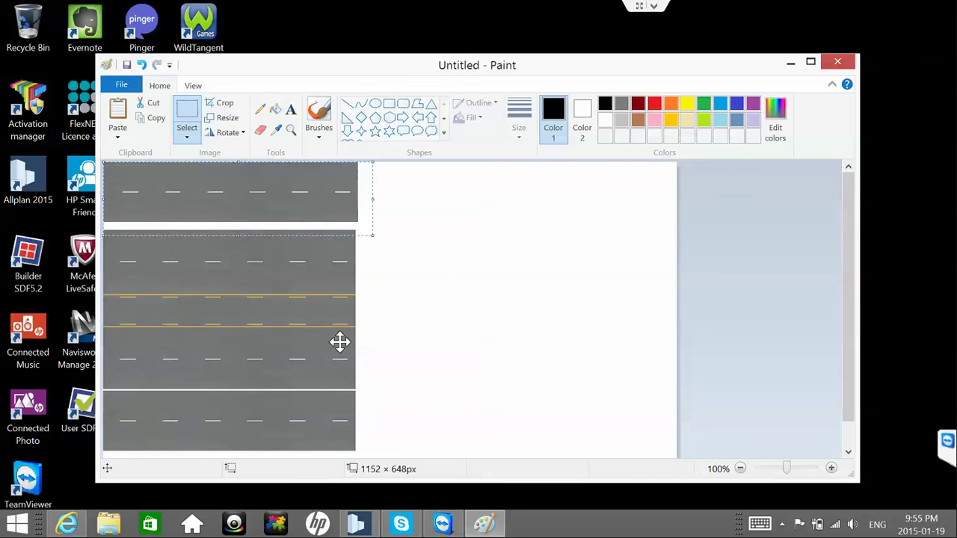
- Move the main road block up to leave a thin white line under the upper strip, and trim the canvas to 510 × 566 px
click(359, 450)
drag(358, 450, 64, 228)
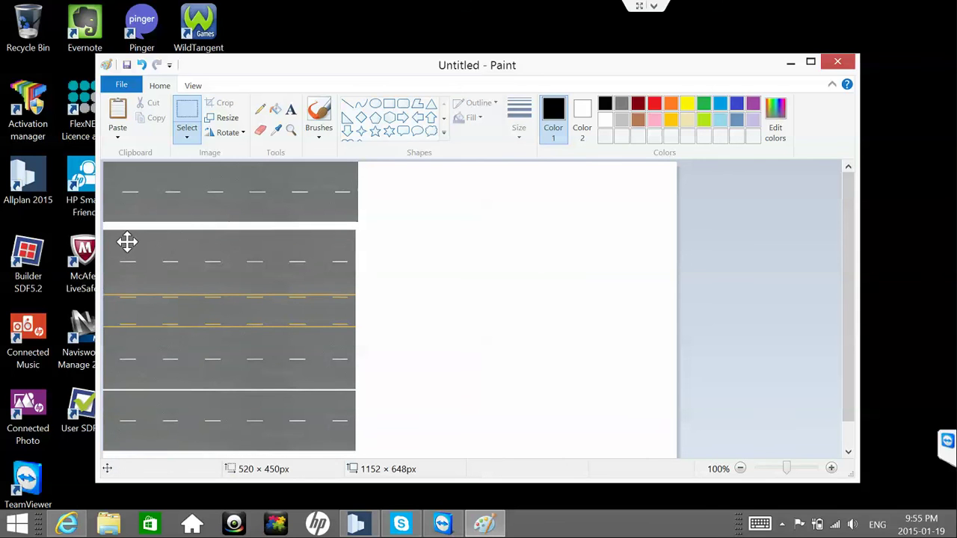
drag(126, 243, 127, 237)
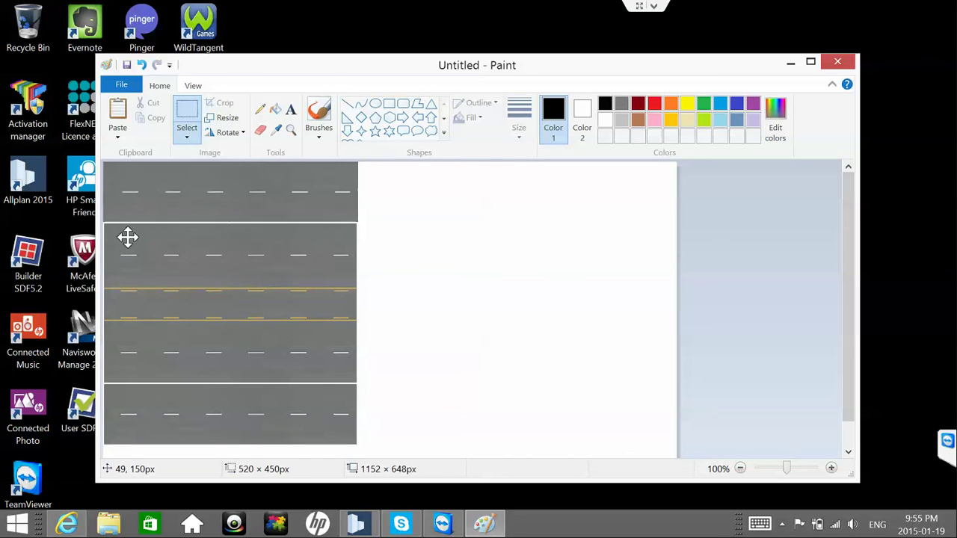
key(Escape)
scroll(679, 442, down, 1)
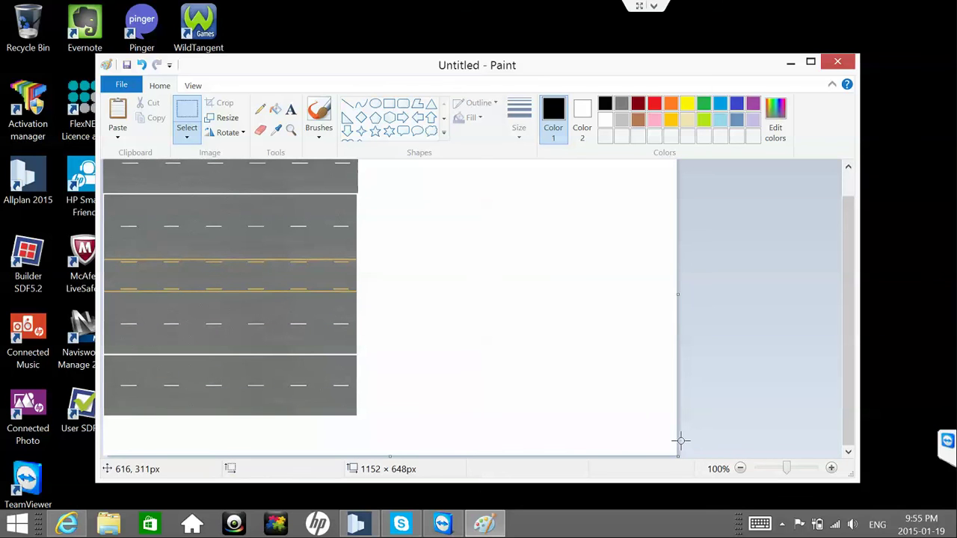
drag(677, 456, 357, 414)
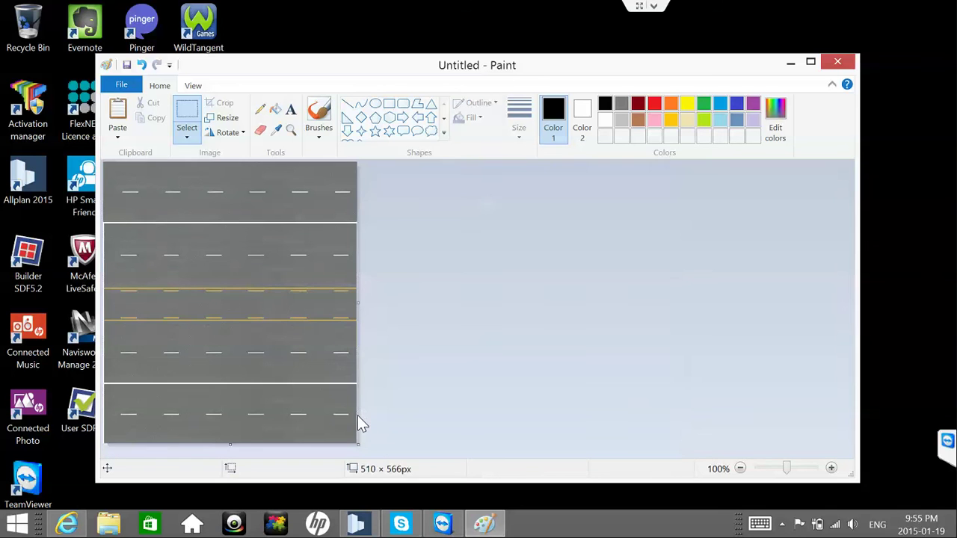
- Save the picture to the Desktop as a 24-bit BMP named "road" and close Paint
click(133, 89)
mouse_move(175, 209)
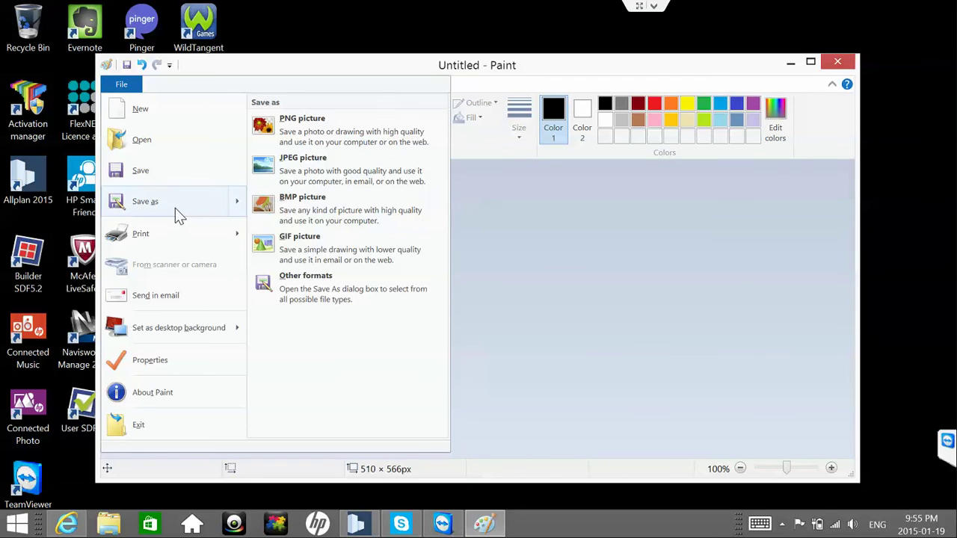
click(314, 210)
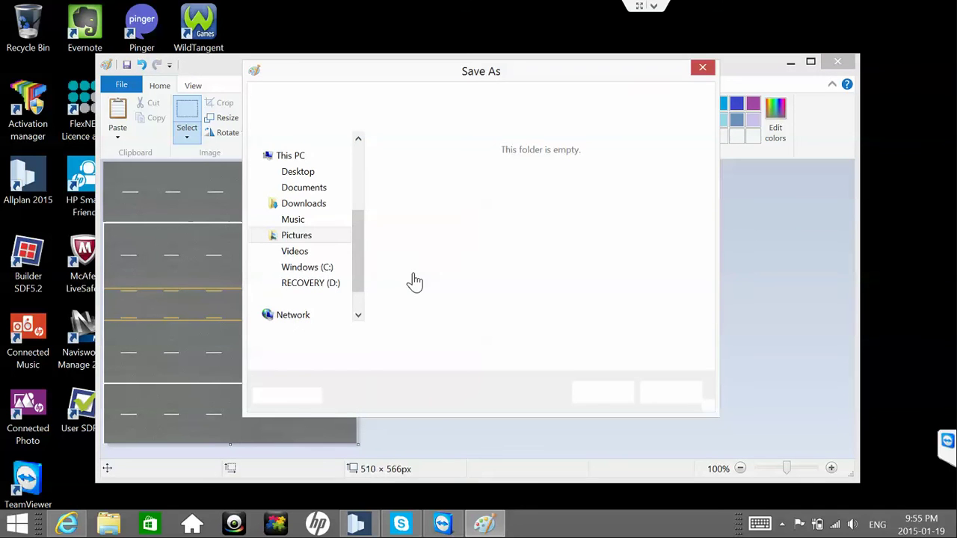
click(303, 173)
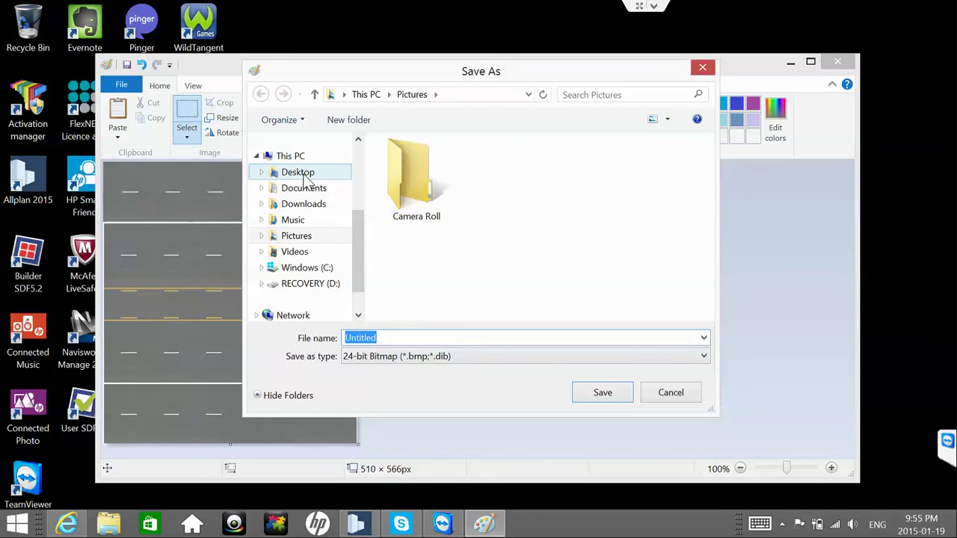
double_click(390, 338)
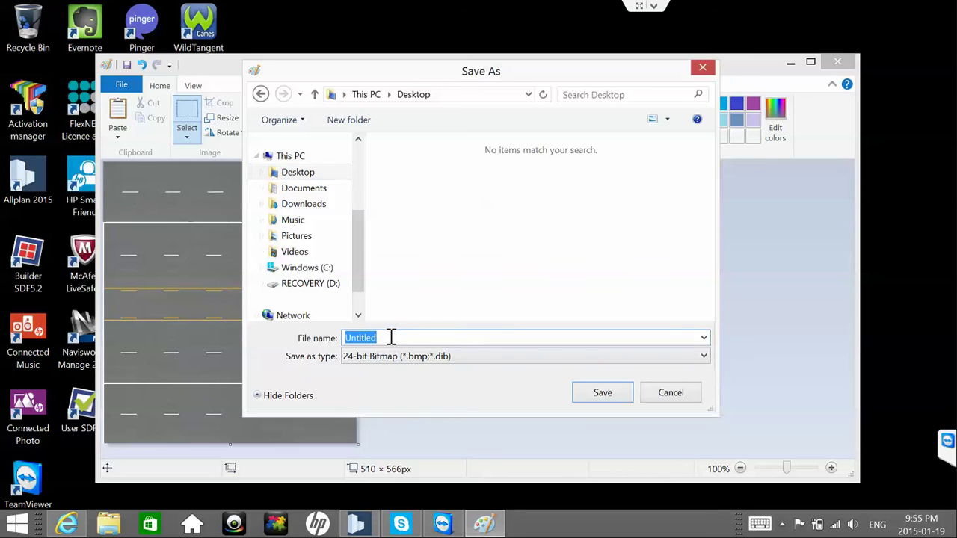
key(Return)
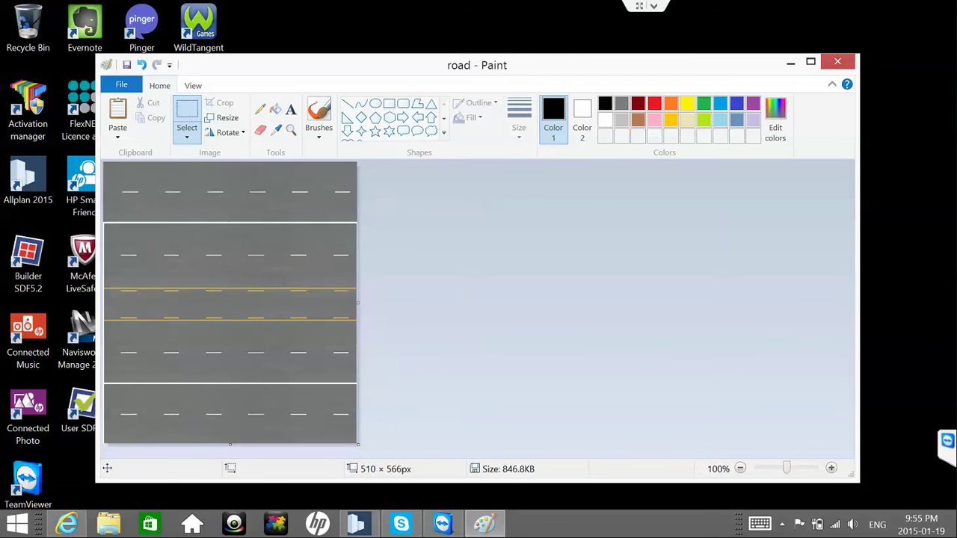
click(837, 63)
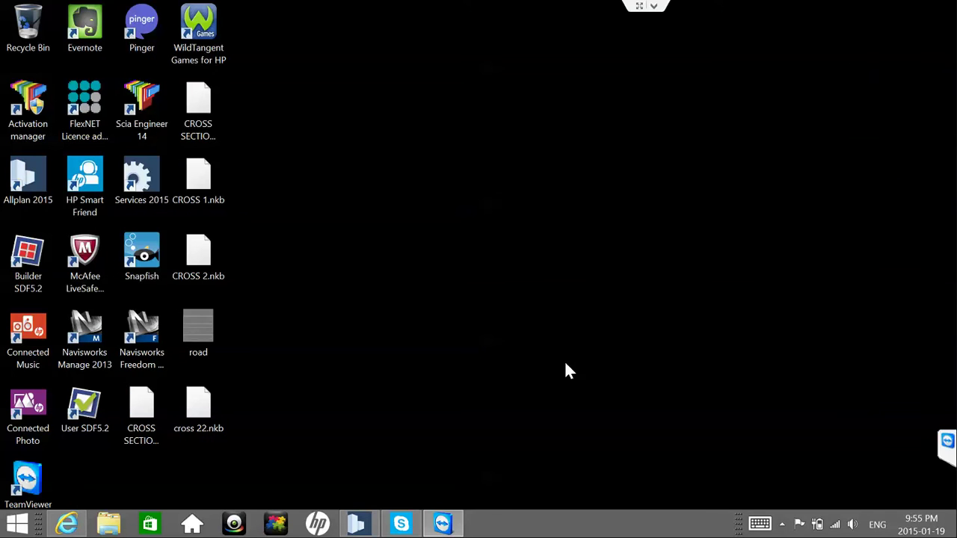
- Switch to Allplan and show the properties of the rectangular 3D surface in the plan view
click(358, 525)
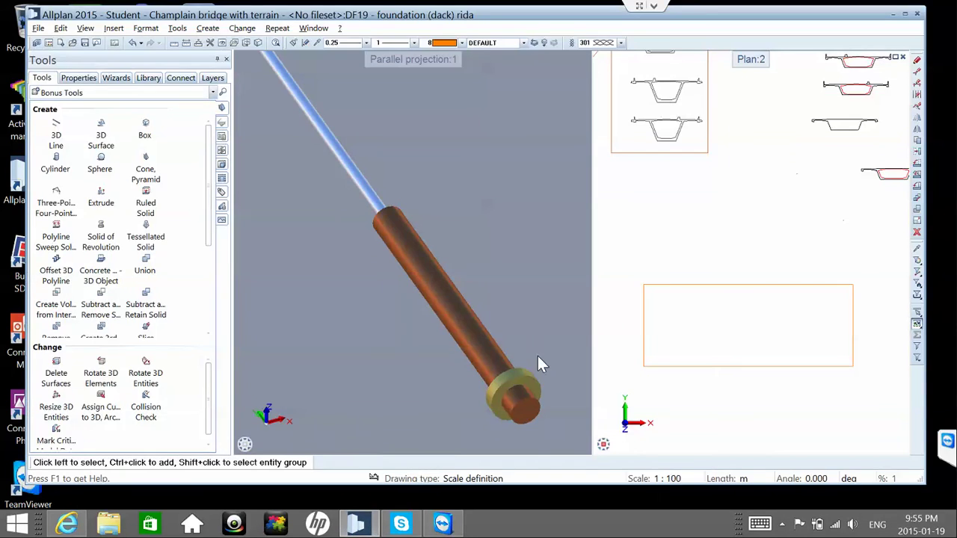
click(655, 340)
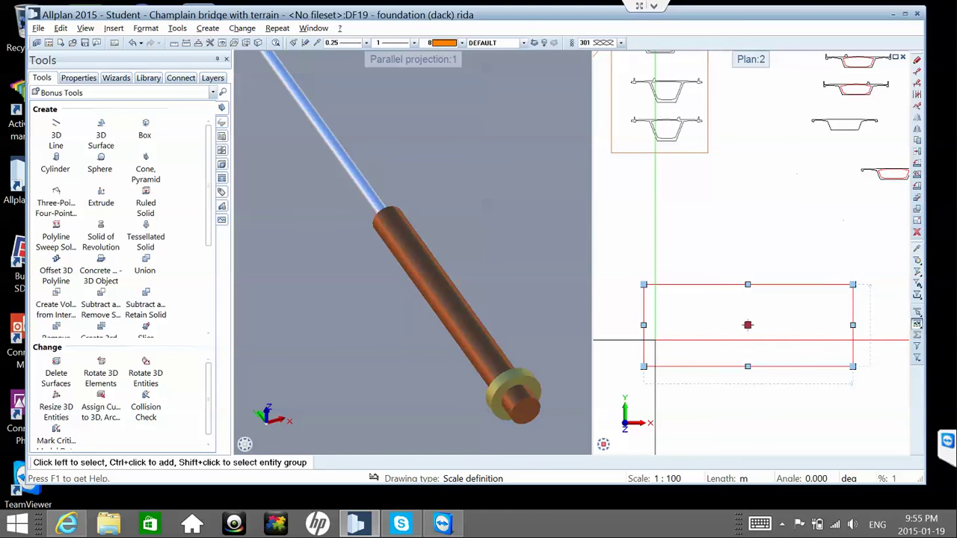
click(655, 340)
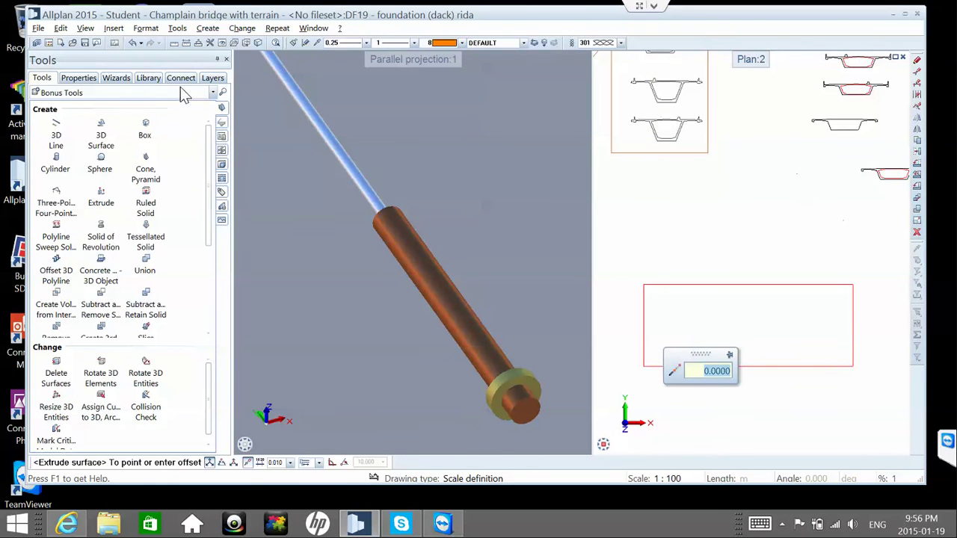
click(93, 78)
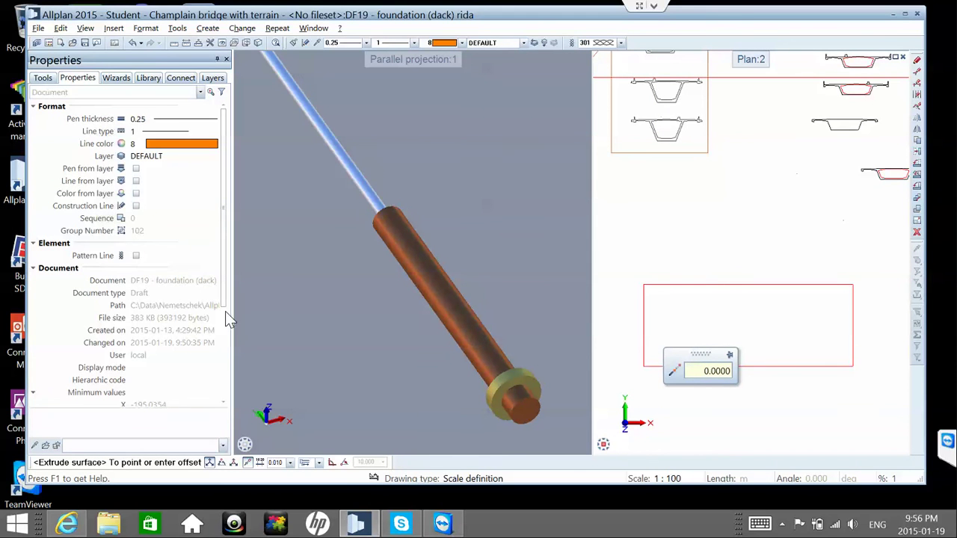
scroll(228, 375, down, 1)
scroll(225, 370, down, 3)
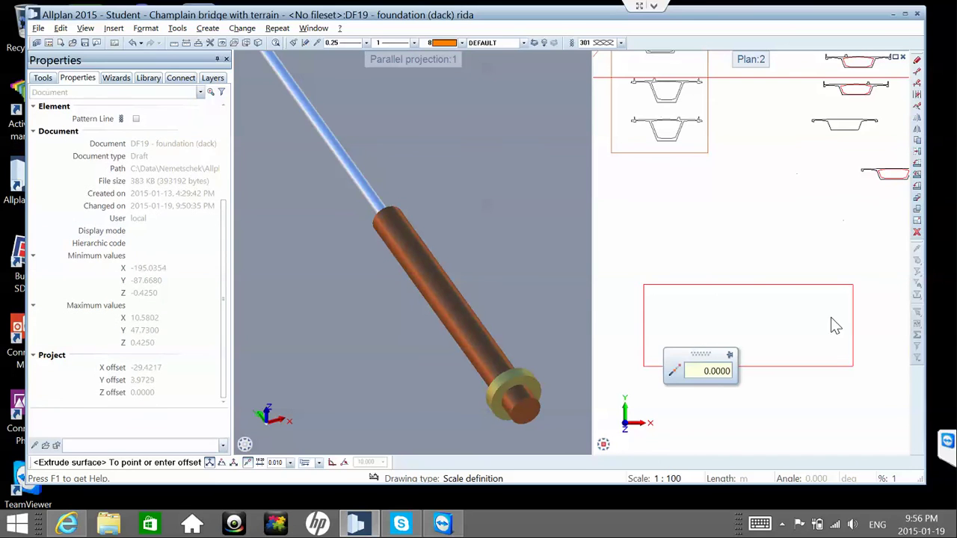
key(Escape)
click(805, 307)
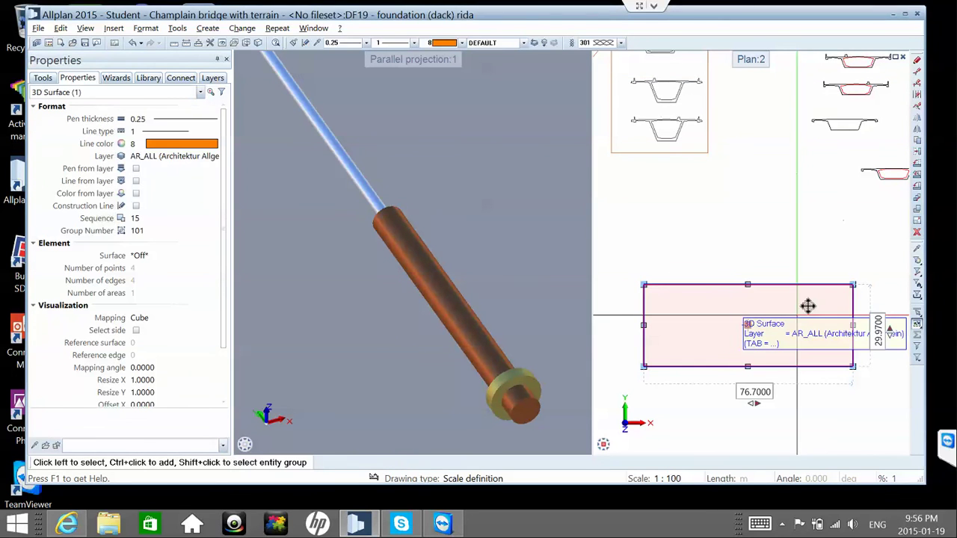
- Start a new surface definition for the rectangle, load road.bmp from the Desktop as its colour texture, and enlarge the surface settings window
click(146, 256)
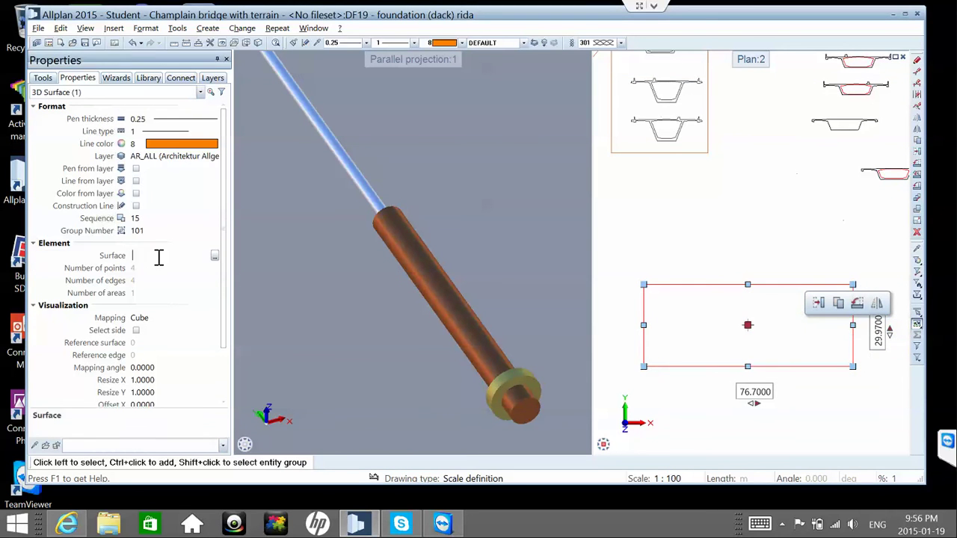
click(214, 256)
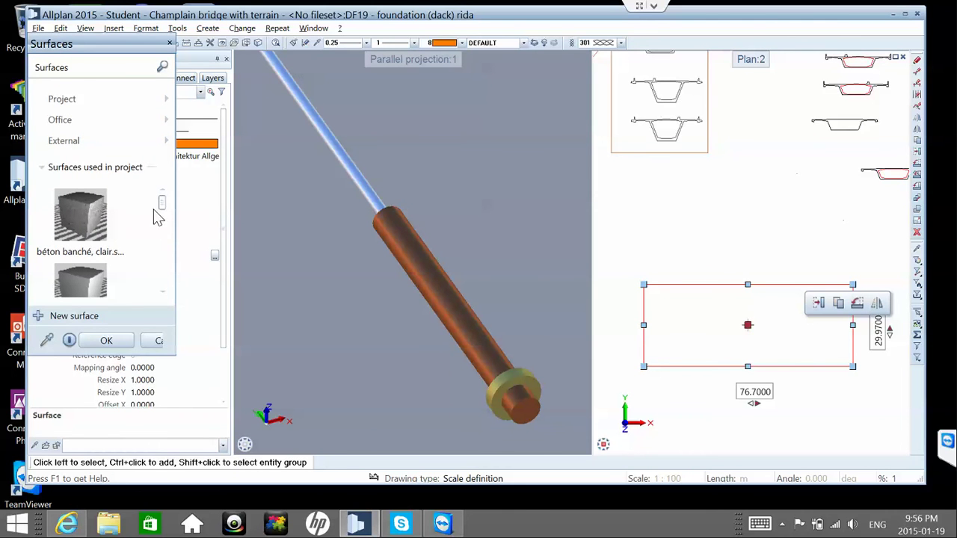
click(41, 317)
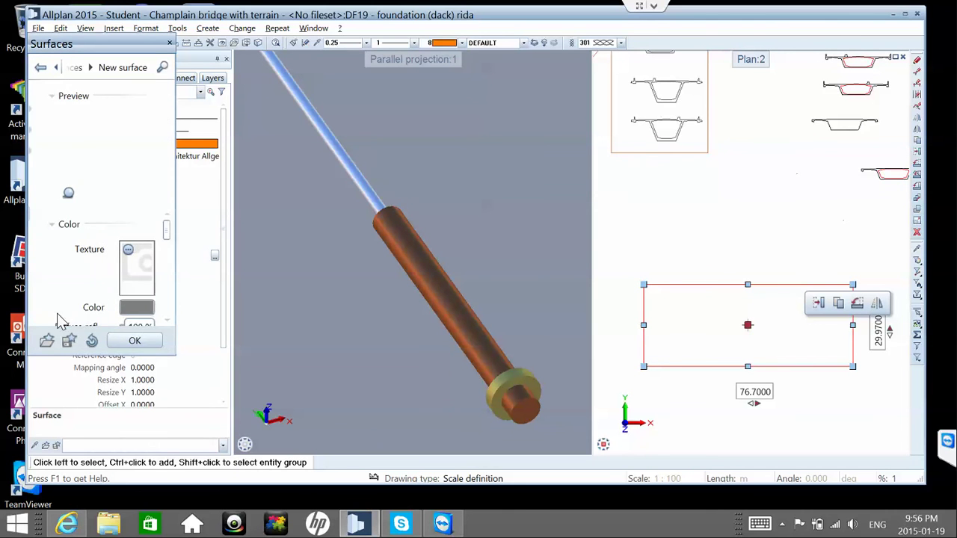
click(119, 252)
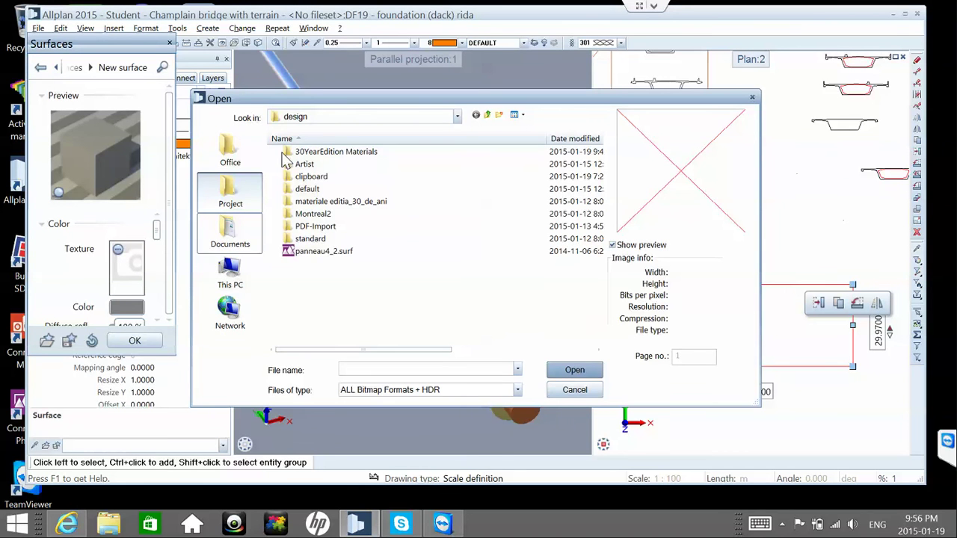
click(341, 118)
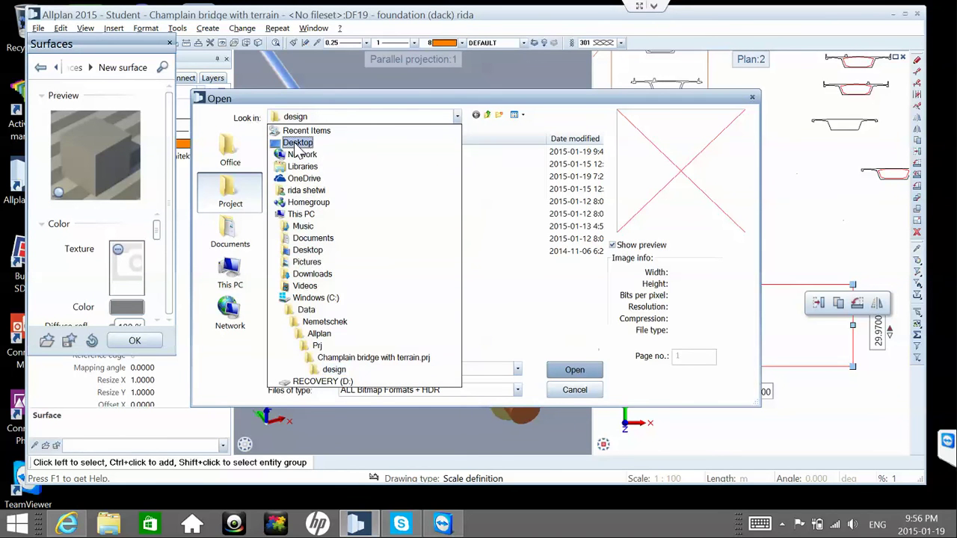
click(296, 147)
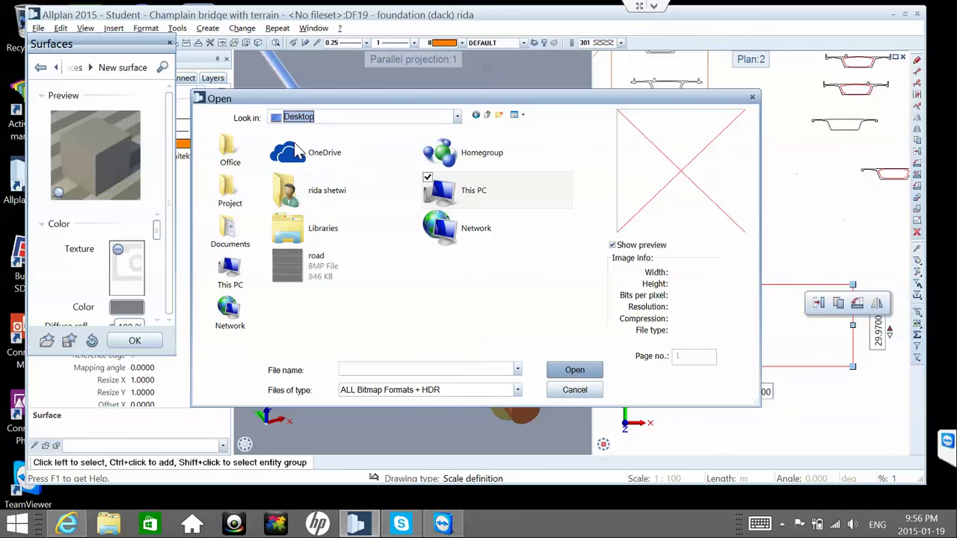
click(332, 277)
double_click(332, 278)
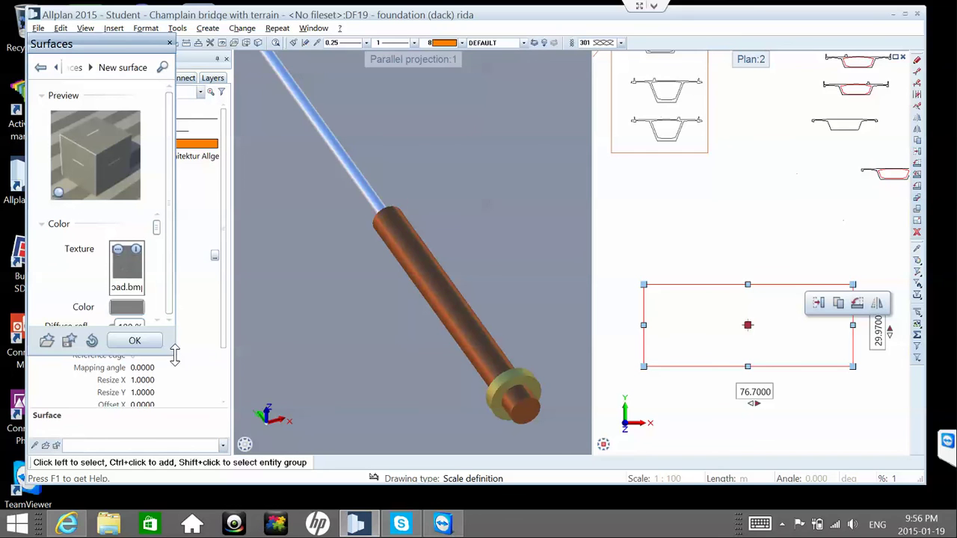
drag(176, 356, 275, 433)
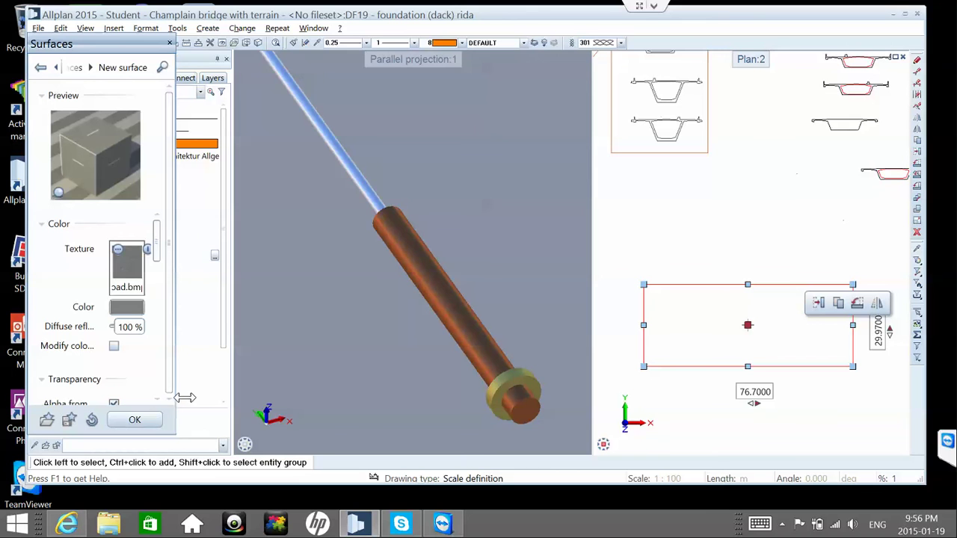
- Widen the surface settings window and set the road texture's resize in X direction to 10 m with X/Y constant kept on
drag(186, 395, 586, 396)
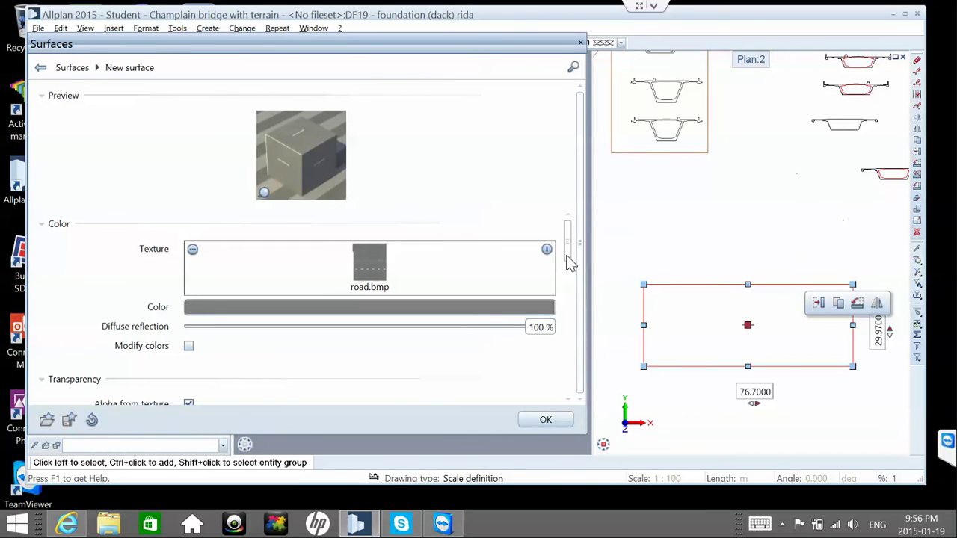
drag(568, 259, 564, 326)
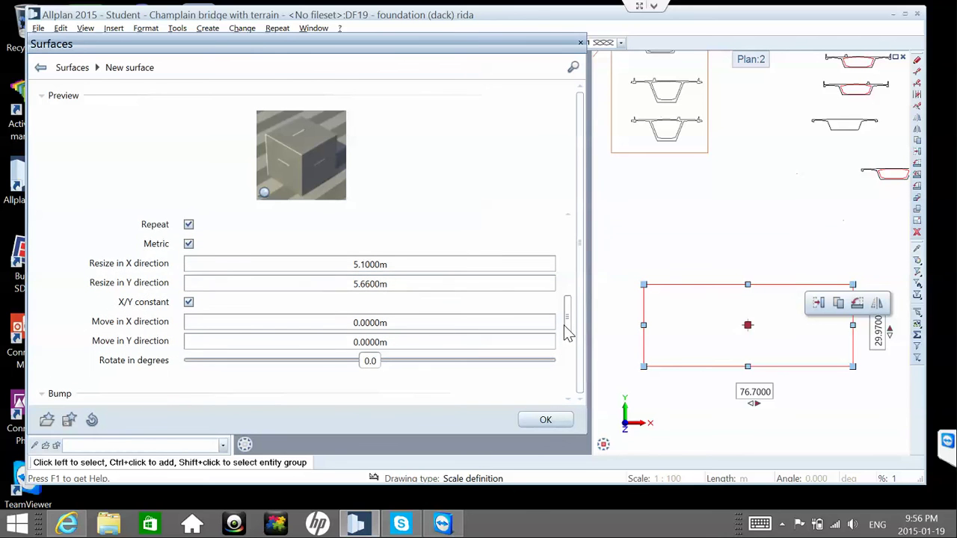
click(372, 267)
text(1)
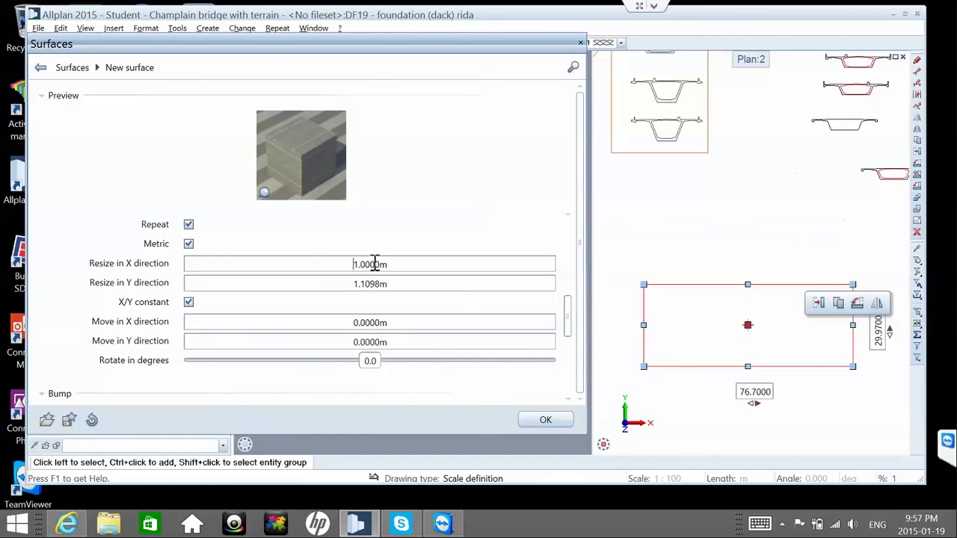
drag(375, 264, 379, 263)
text(10m)
key(Return)
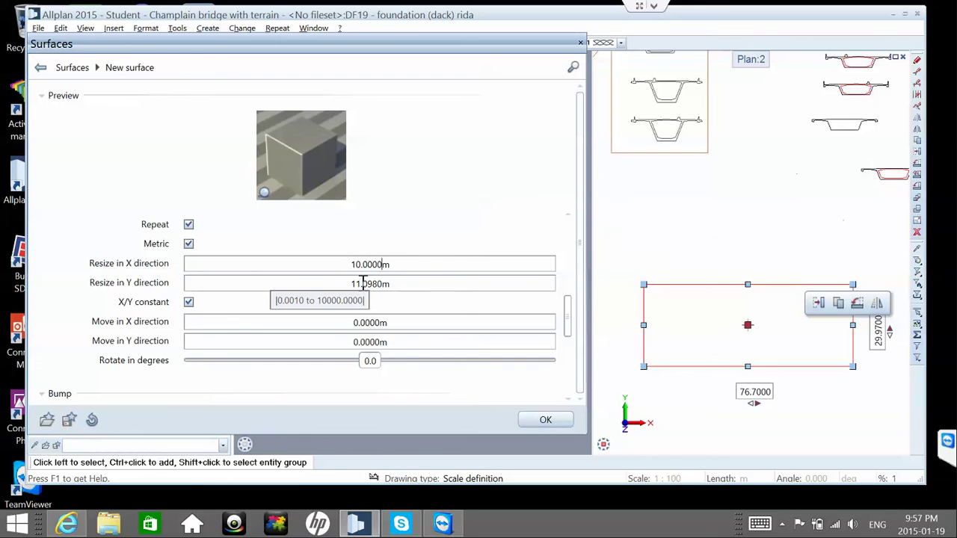
- Save the new surface as "road" in the project's design folder, replacing the existing road.surf
click(544, 422)
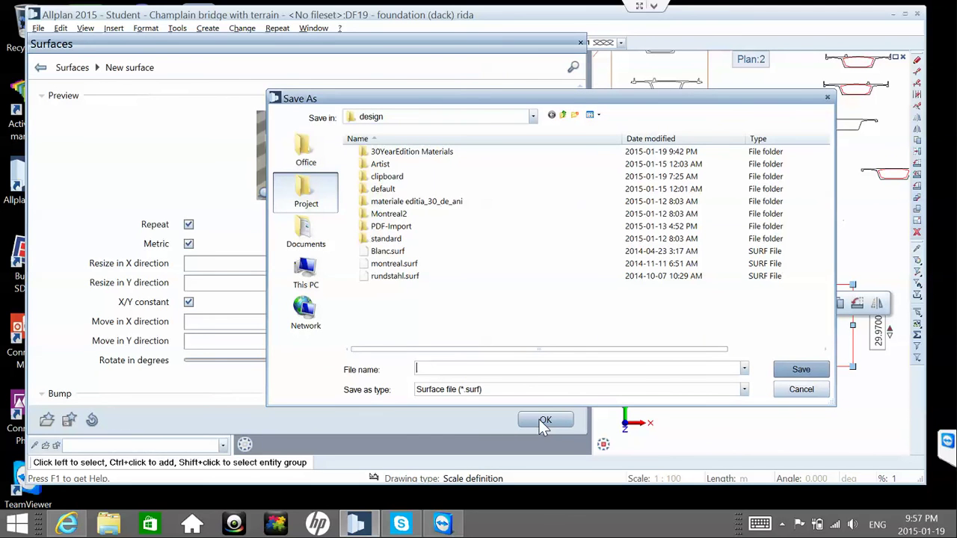
text(road)
key(Return)
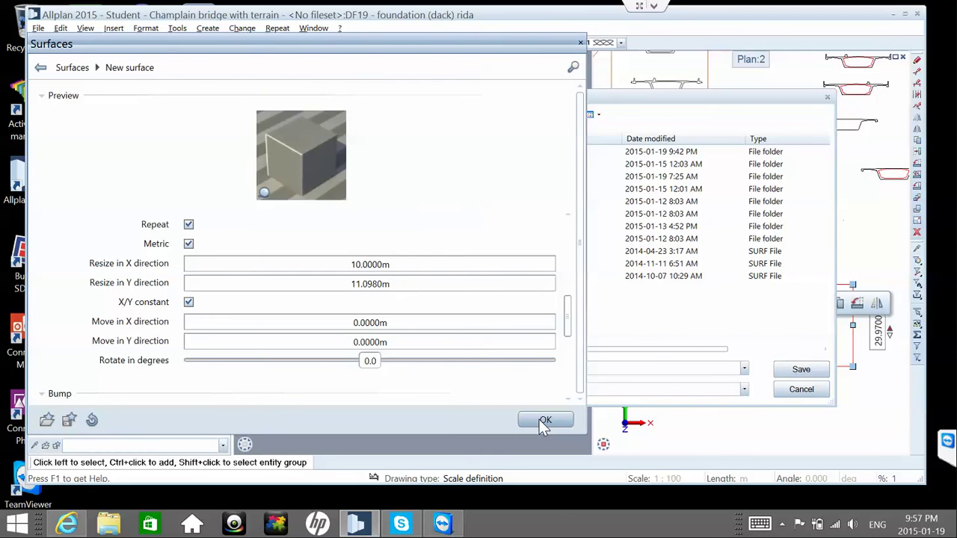
click(545, 423)
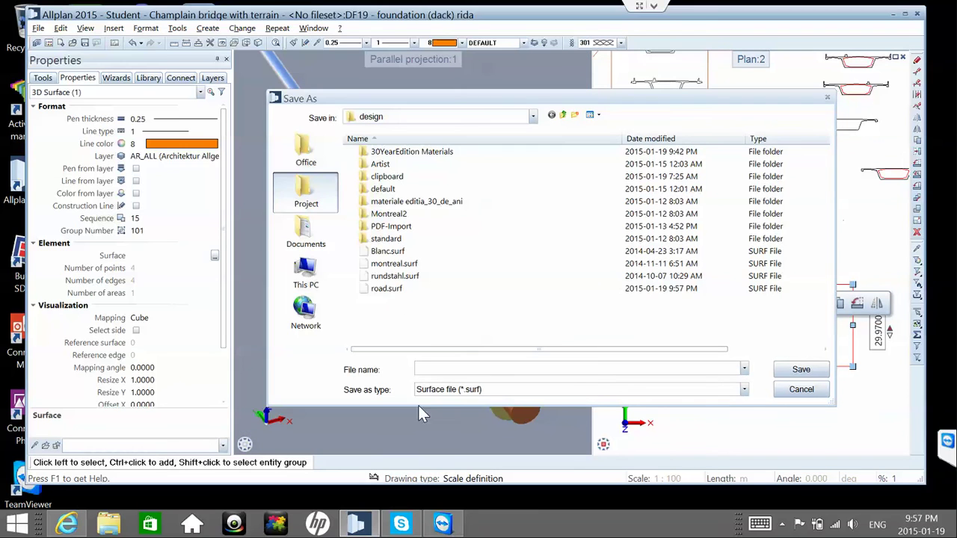
click(387, 288)
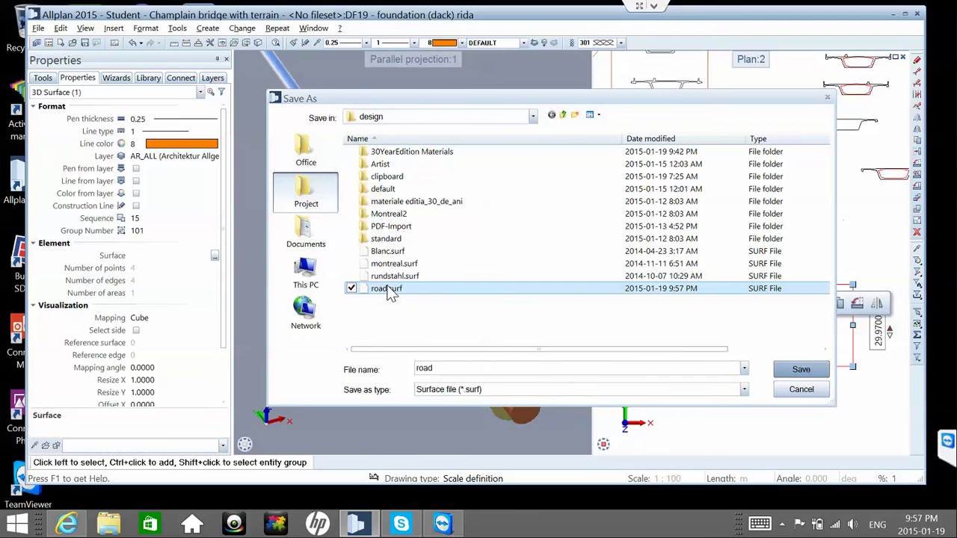
click(800, 370)
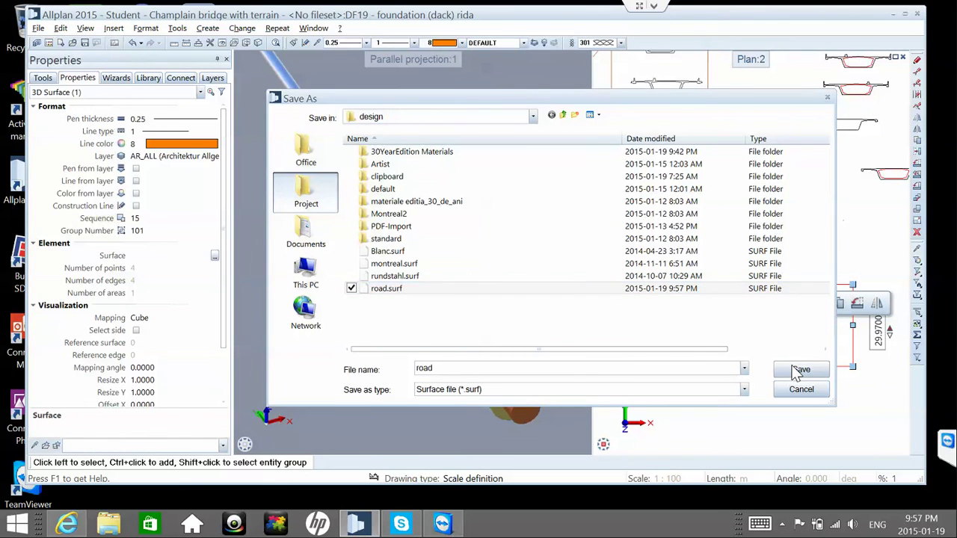
click(498, 261)
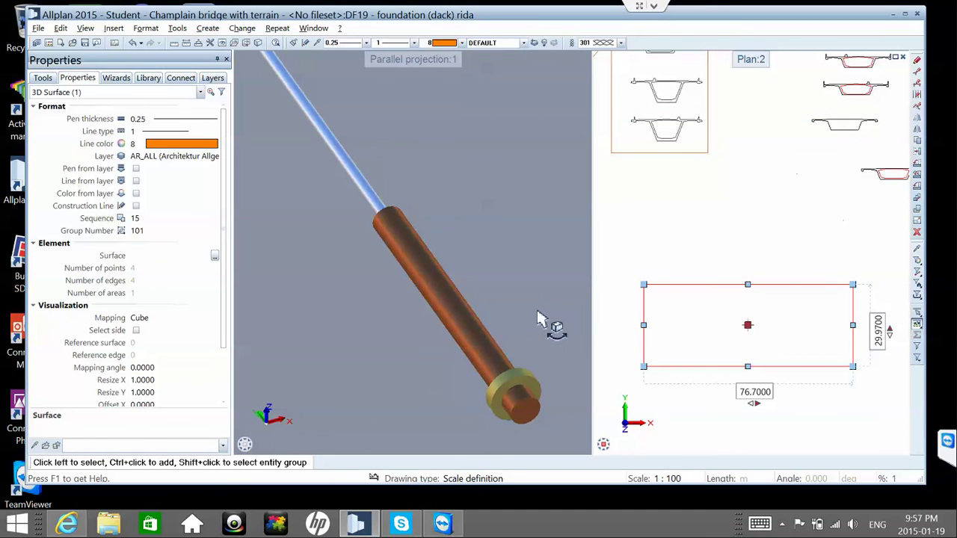
- Bring the rectangular 3D surface into the parallel projection view and examine how it is displayed
scroll(537, 319, down, 5)
middle_drag(519, 320, 342, 303)
scroll(420, 302, down, 3)
middle_click(428, 302)
middle_click(427, 303)
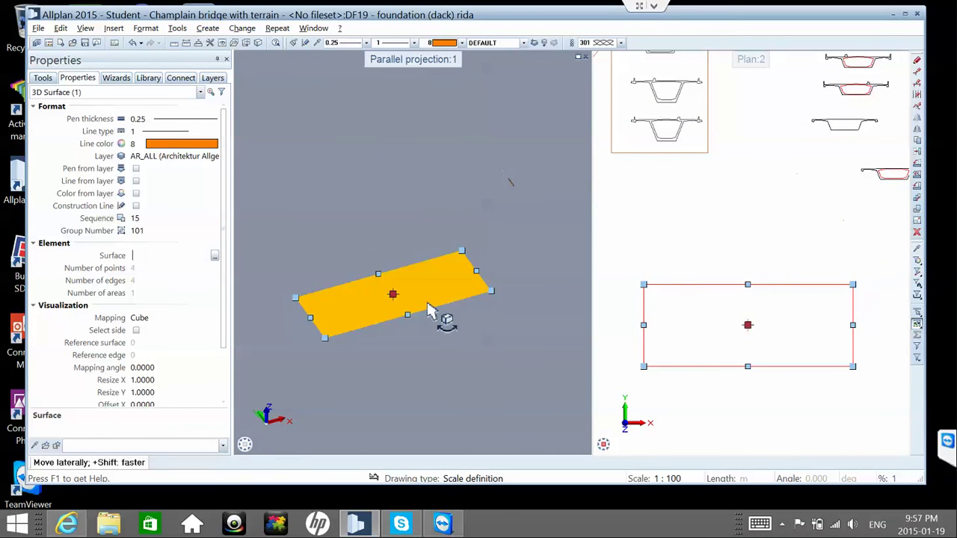
scroll(379, 307, up, 4)
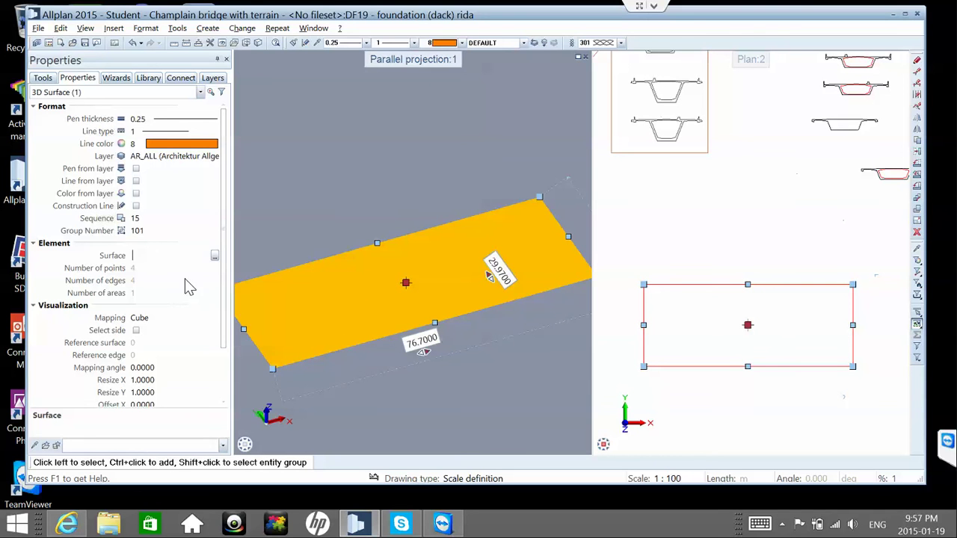
- Look through the surfaces used in the project, the External library and the project's design contents for road.surf
click(215, 256)
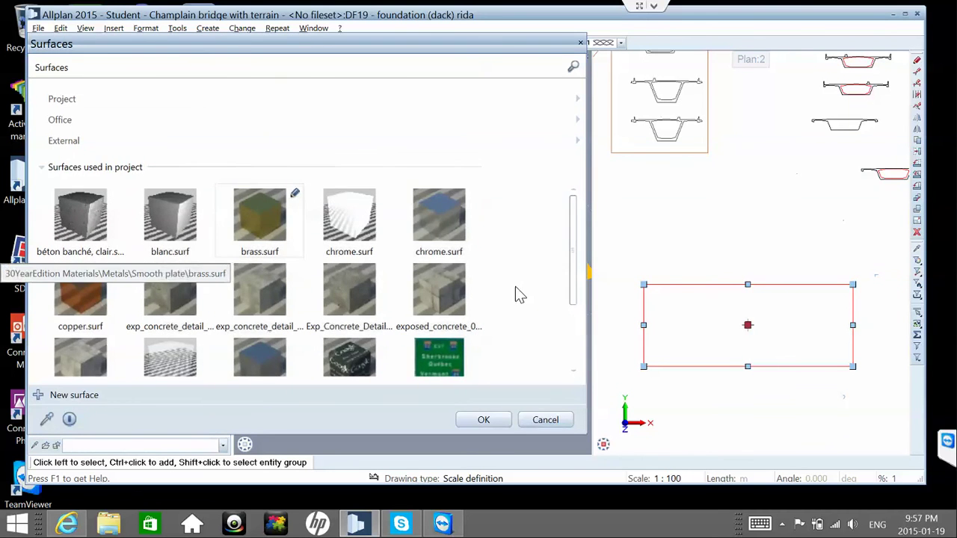
scroll(515, 292, down, 2)
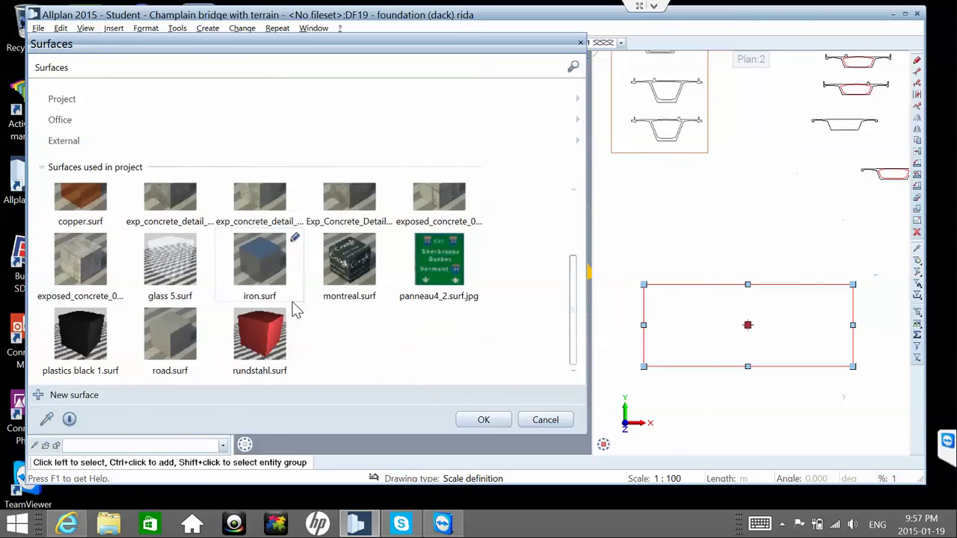
scroll(243, 275, up, 2)
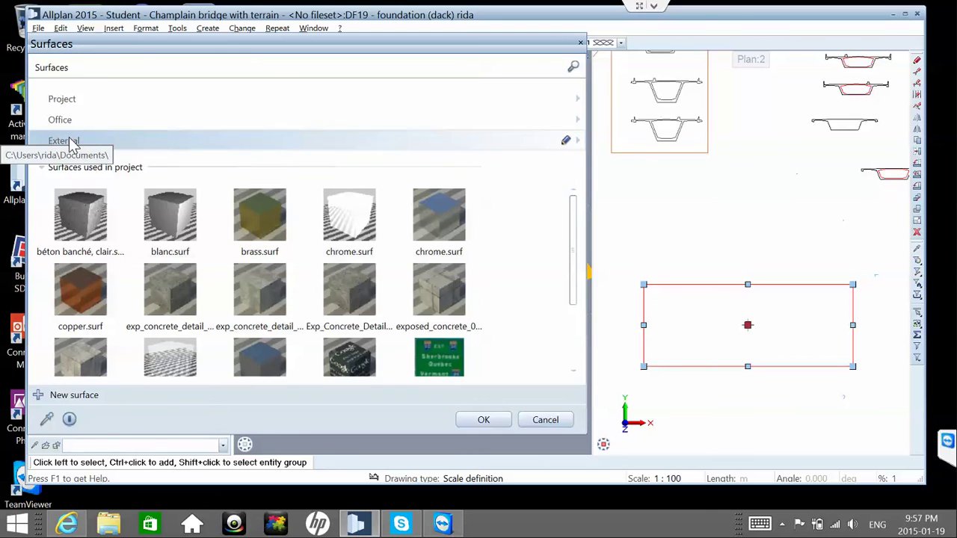
click(69, 139)
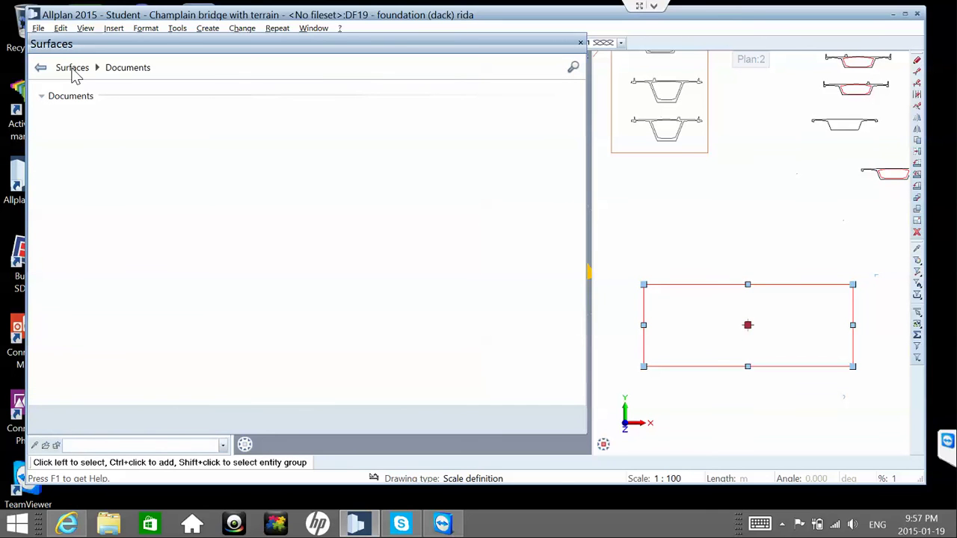
click(72, 69)
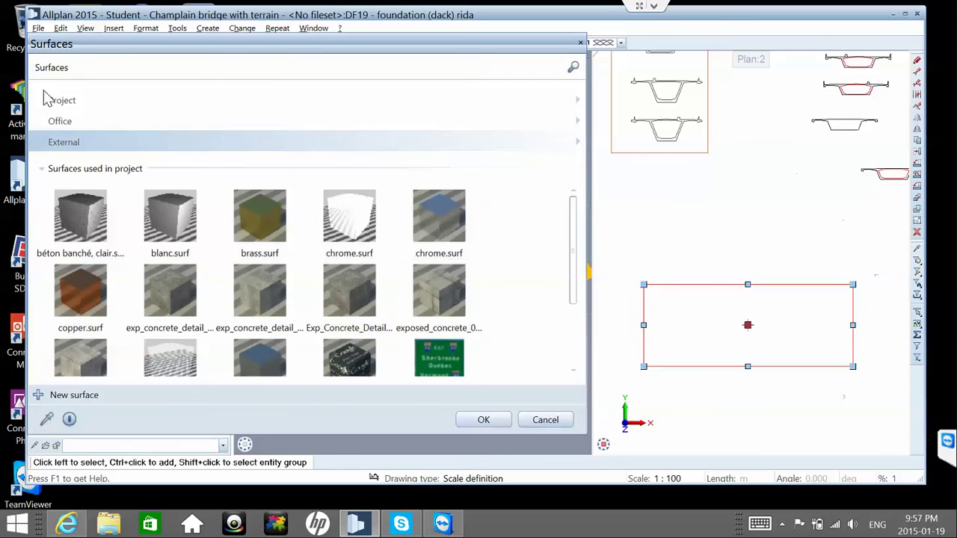
click(64, 102)
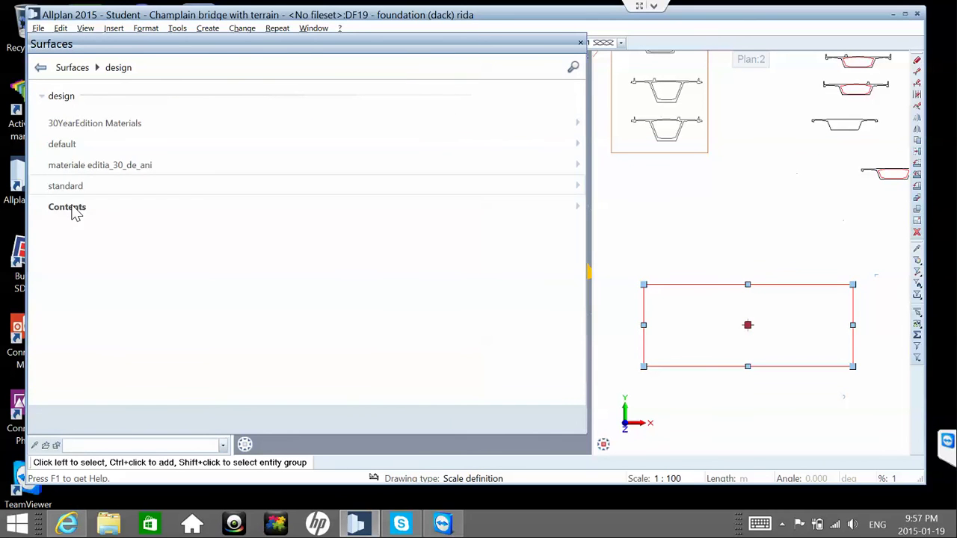
click(75, 211)
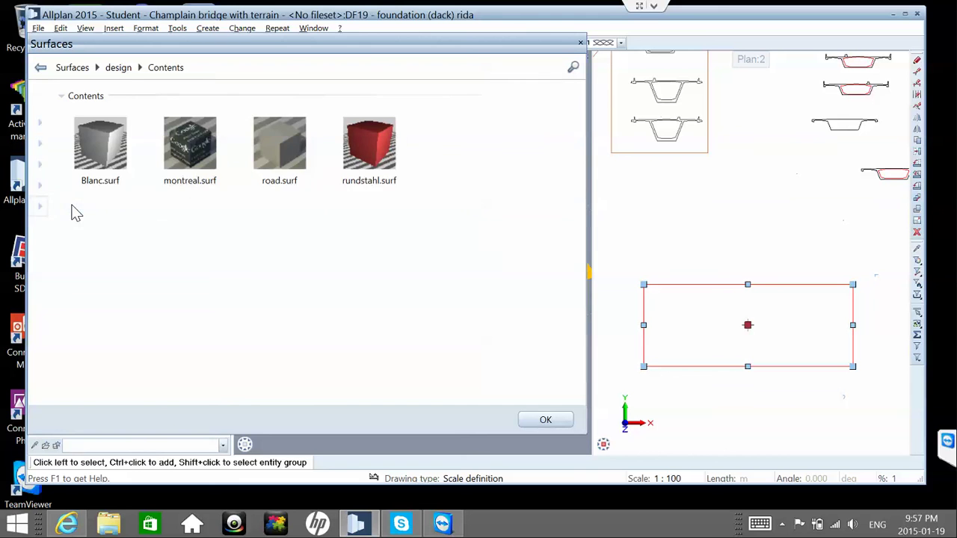
click(114, 67)
click(86, 68)
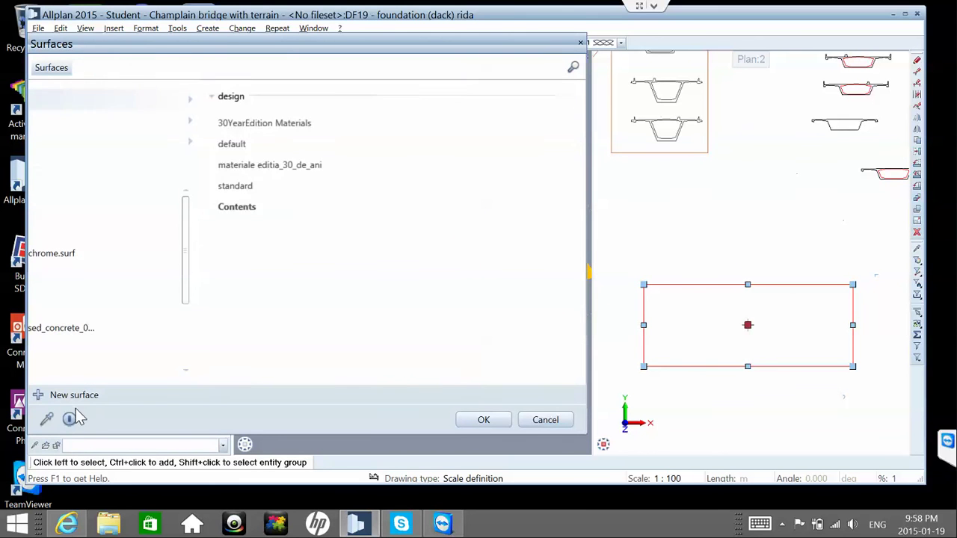
- Define another new surface with road.bmp from the design folder as its colour texture and save it over road.surf
click(38, 396)
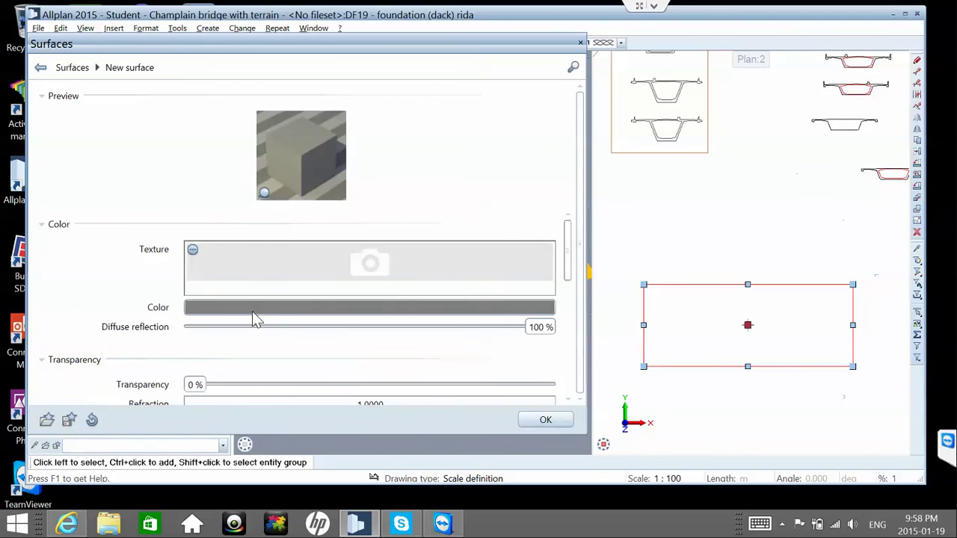
click(192, 249)
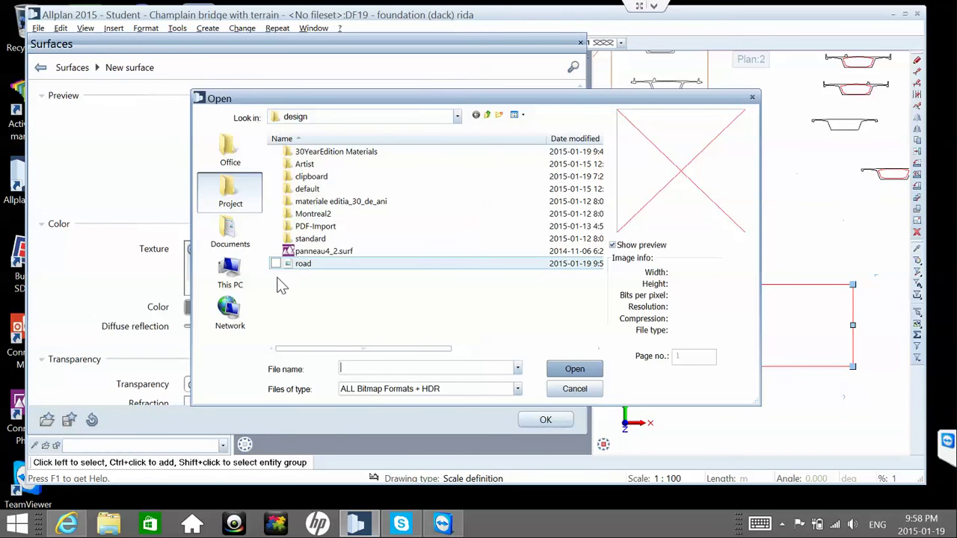
click(302, 265)
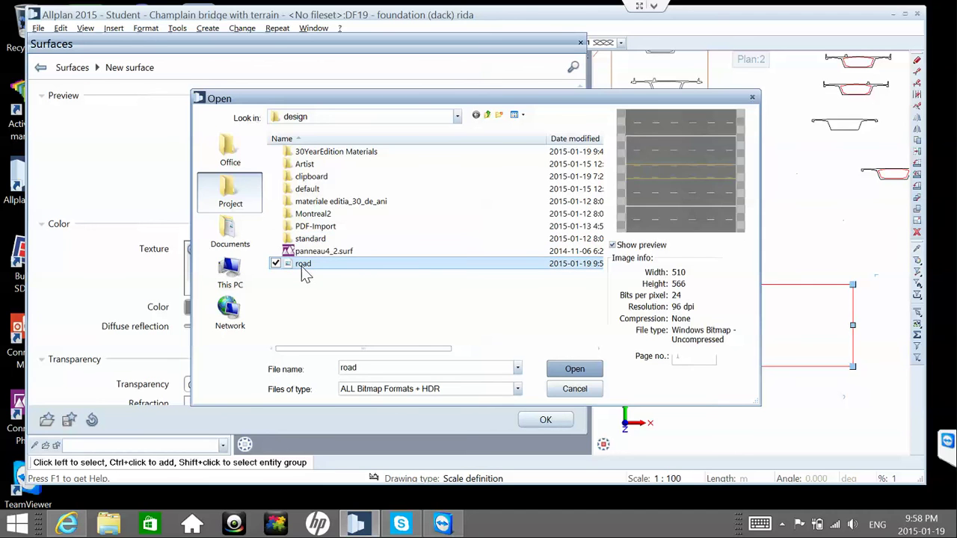
double_click(301, 266)
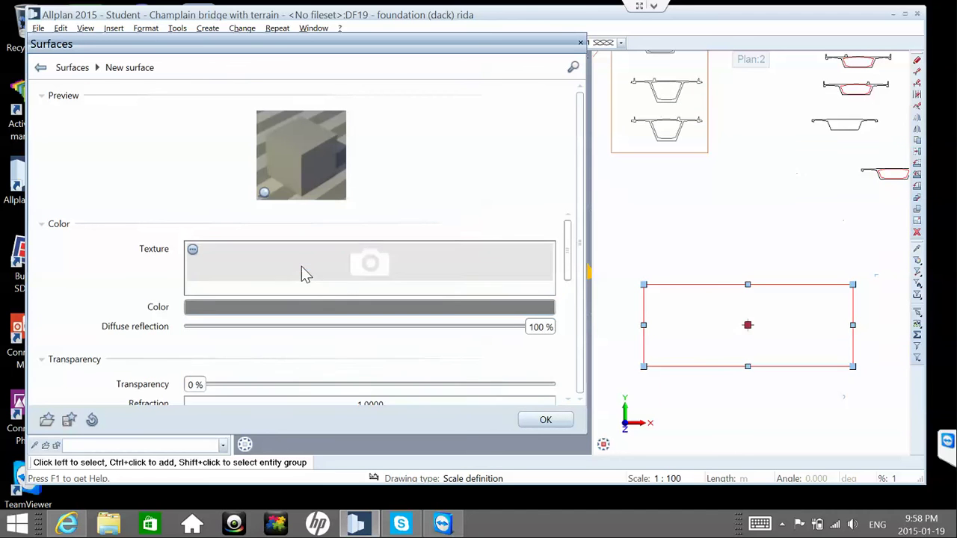
click(545, 421)
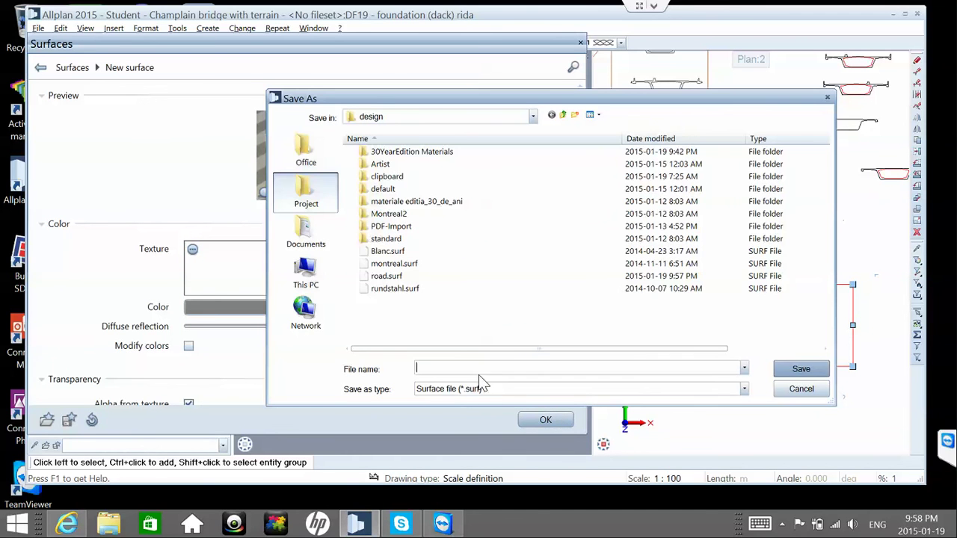
double_click(386, 276)
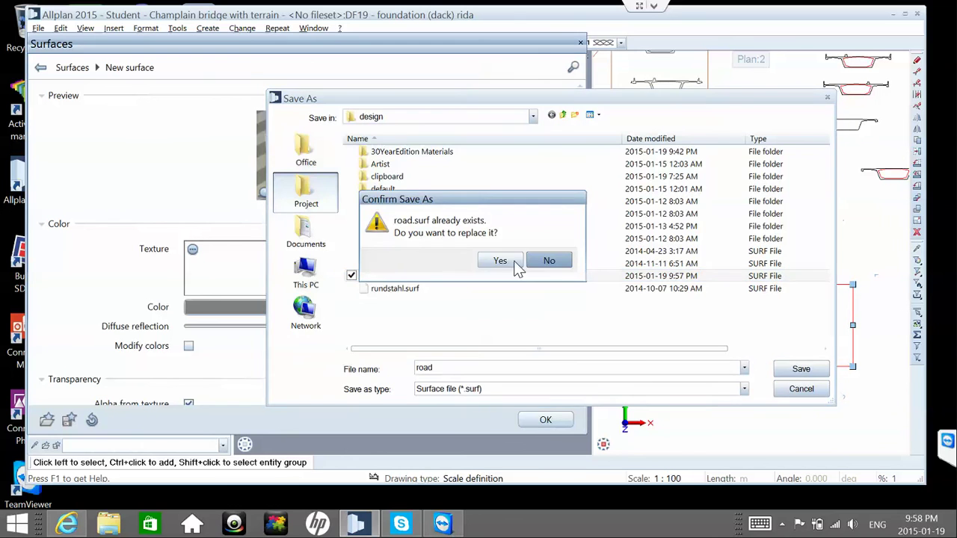
click(499, 265)
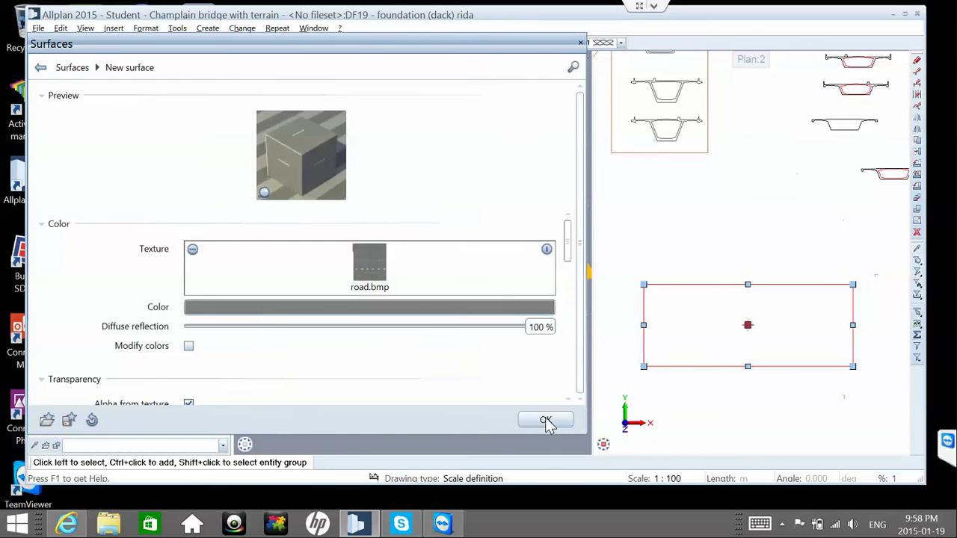
click(546, 421)
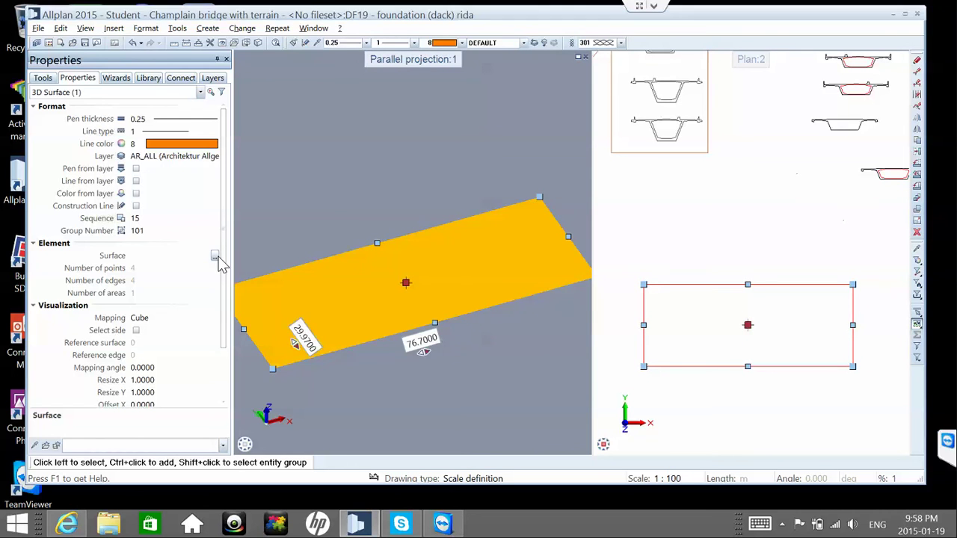
- Create one more surface definition using road.bmp from the project's design folder as its colour texture
click(215, 255)
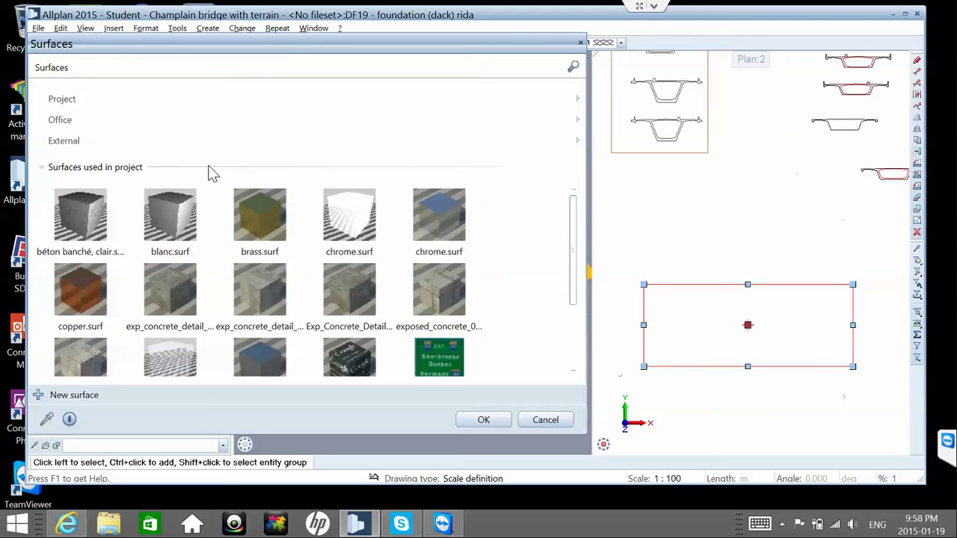
click(37, 395)
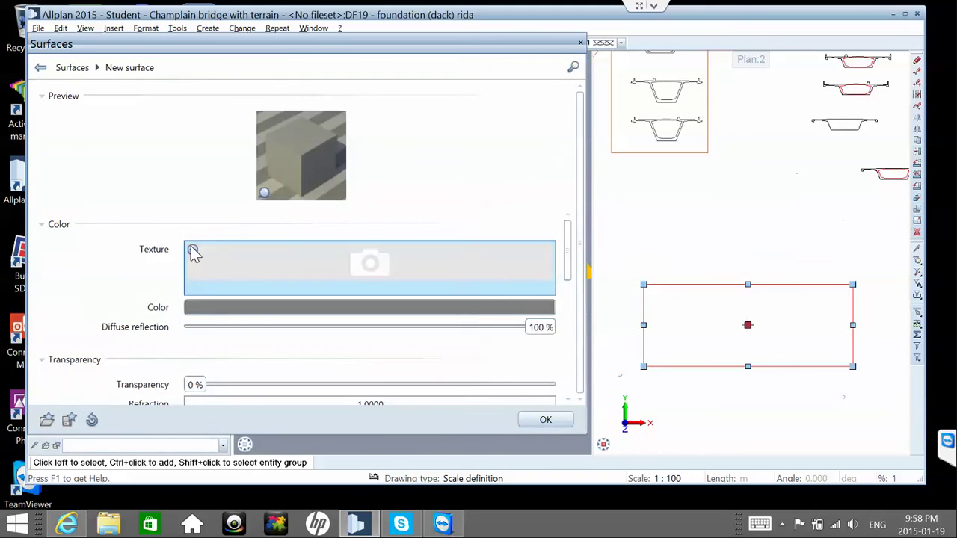
click(192, 252)
click(303, 263)
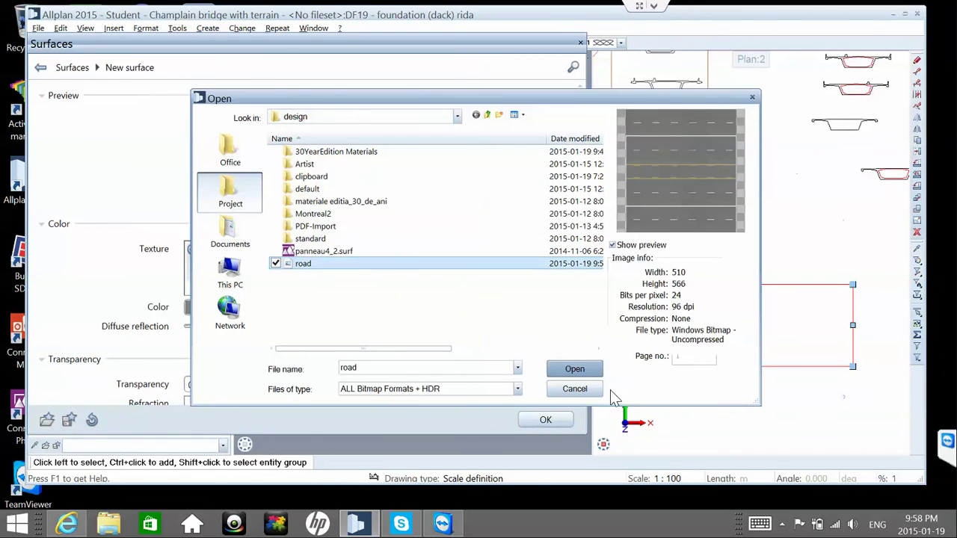
click(574, 369)
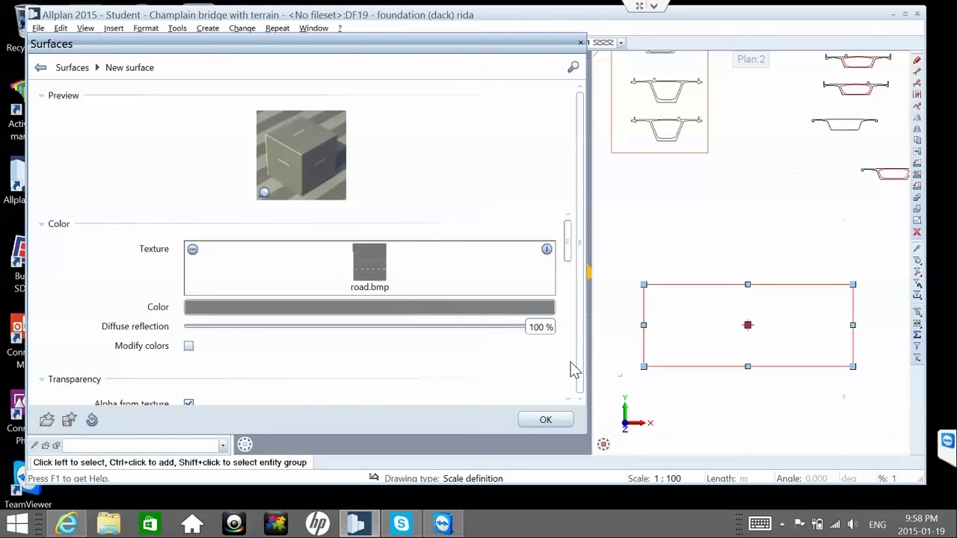
scroll(557, 361, down, 10)
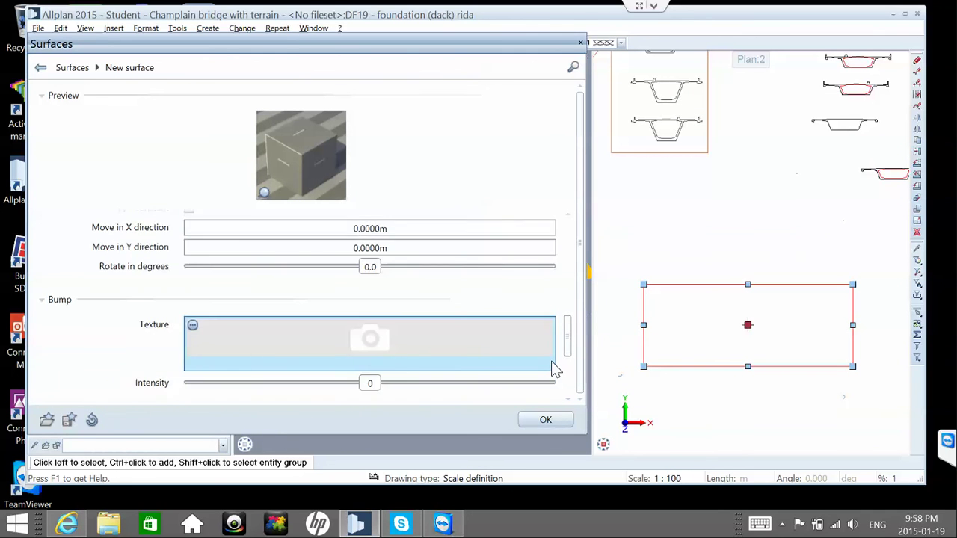
scroll(551, 361, down, 5)
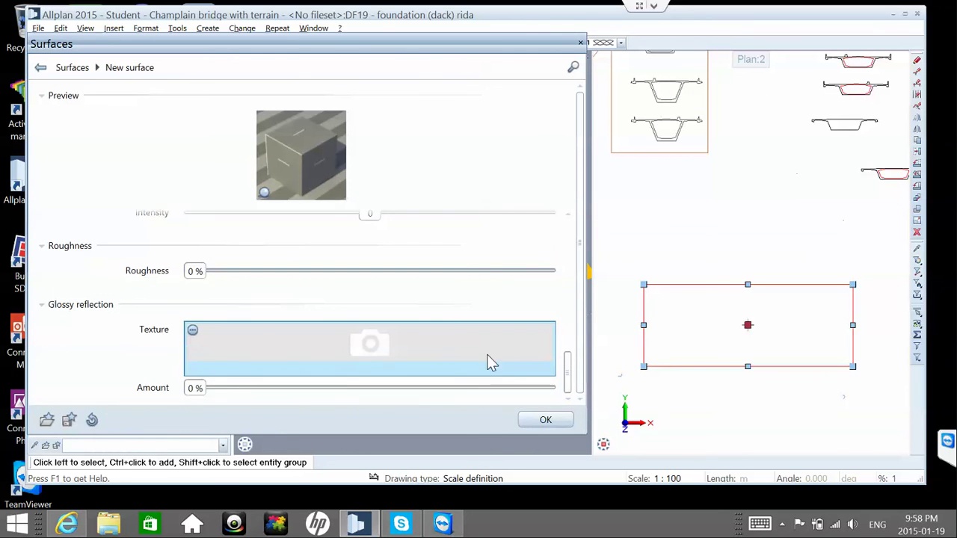
- Save the surface definition as road.surf in the project's design folder, replacing the existing file
click(526, 419)
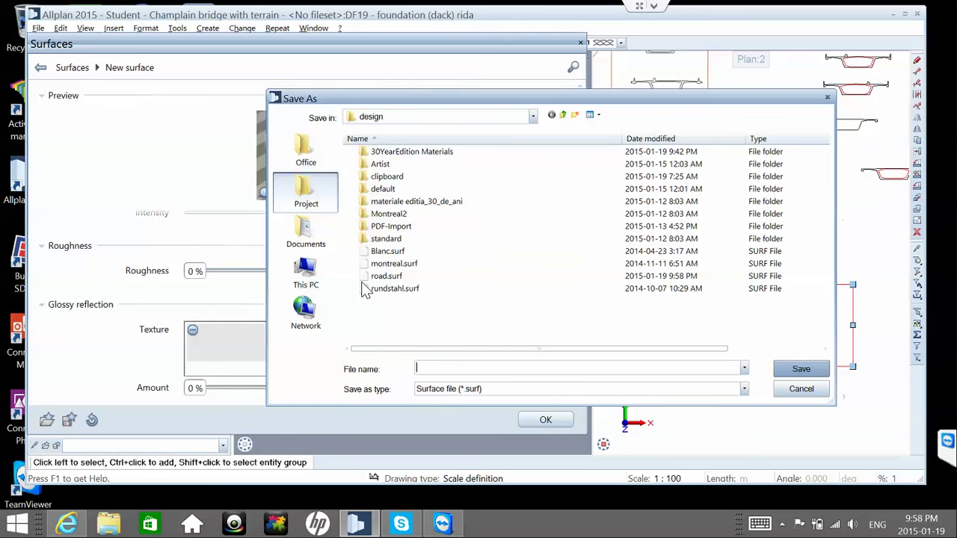
double_click(406, 277)
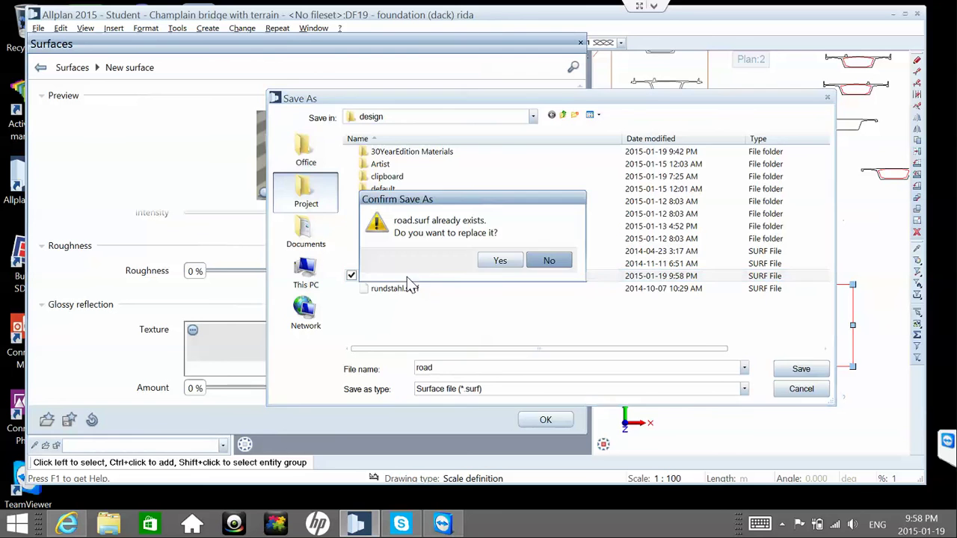
click(500, 263)
click(546, 420)
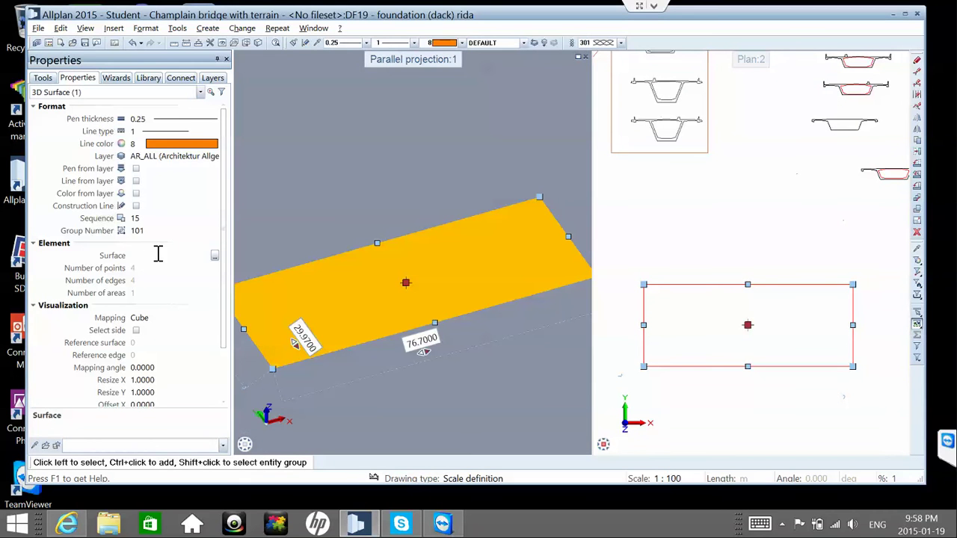
- Look for road.surf in the project's standard > Bâtiment > Gros oeuvre folders and among the surfaces used in the project
click(214, 256)
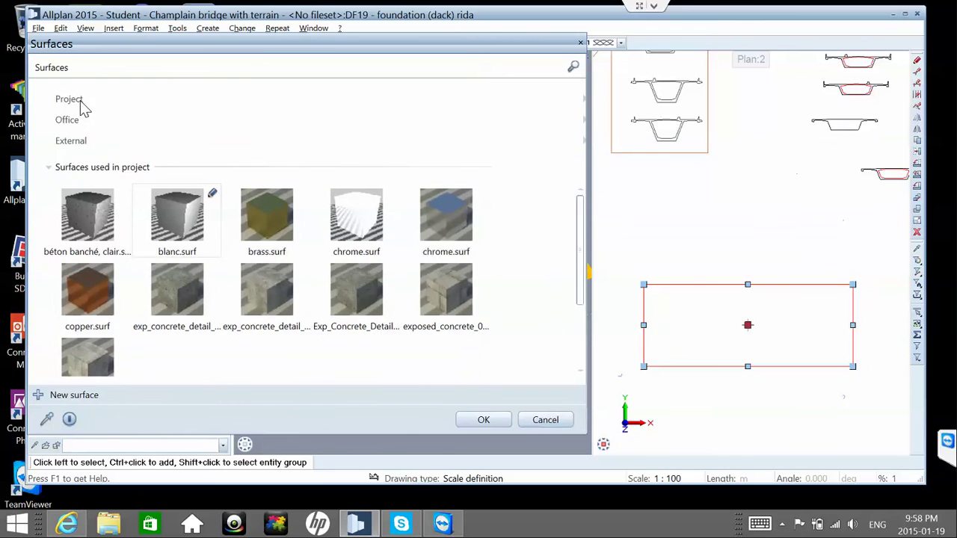
click(80, 100)
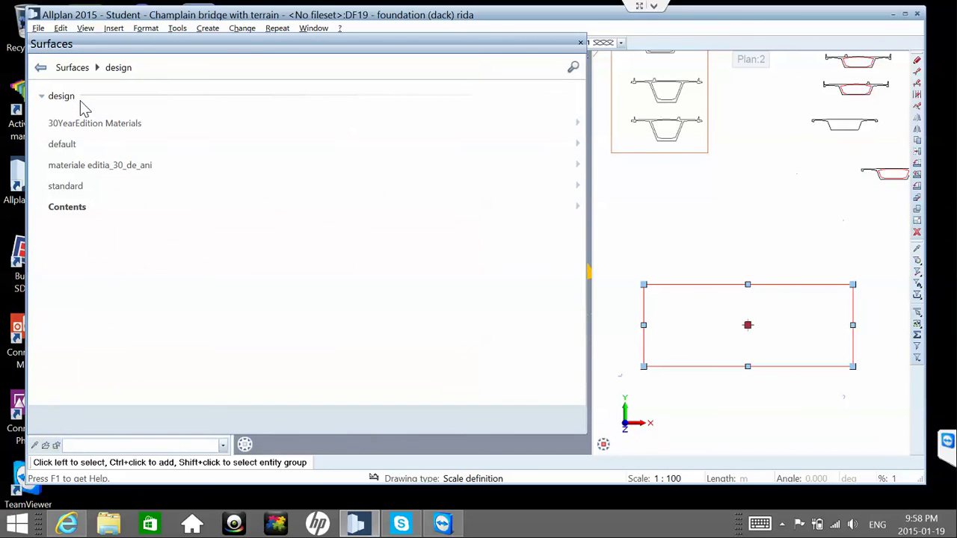
click(73, 189)
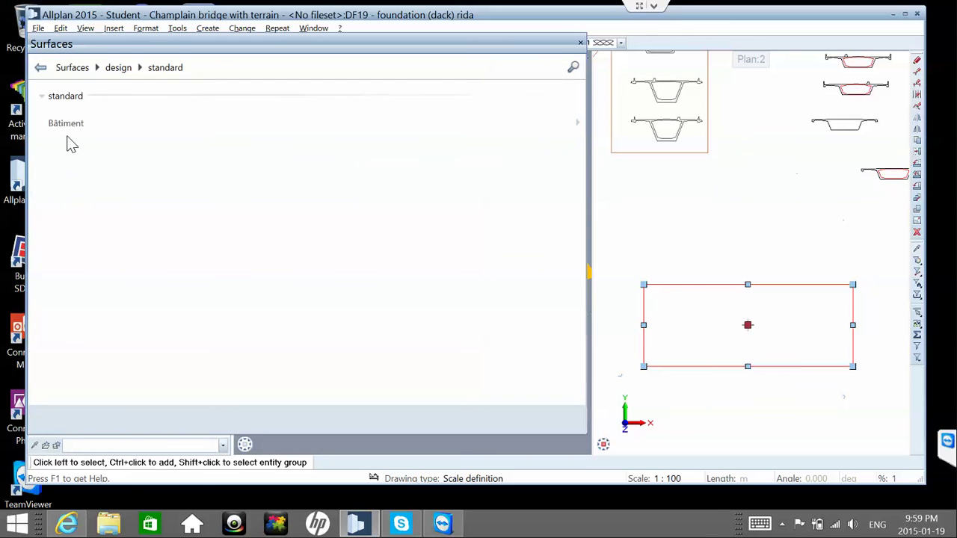
click(68, 131)
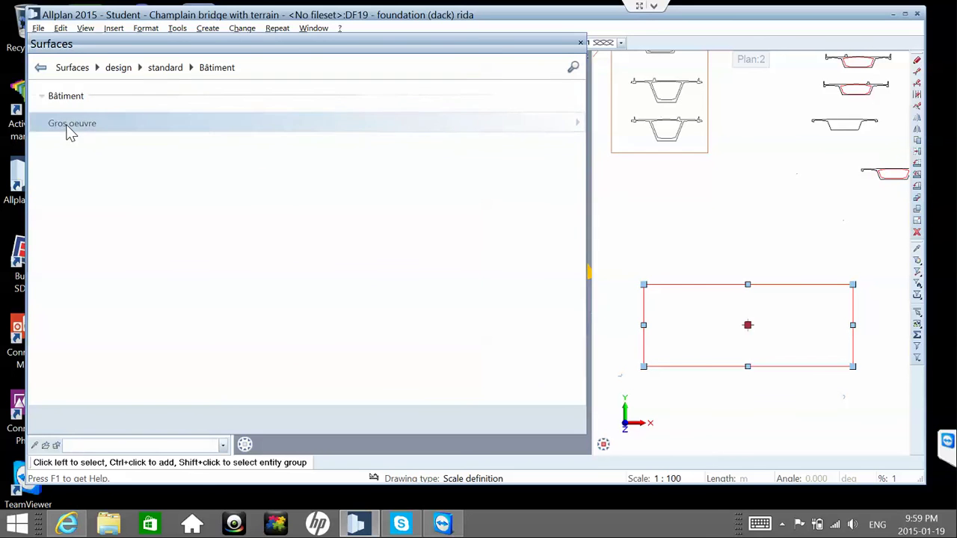
click(71, 127)
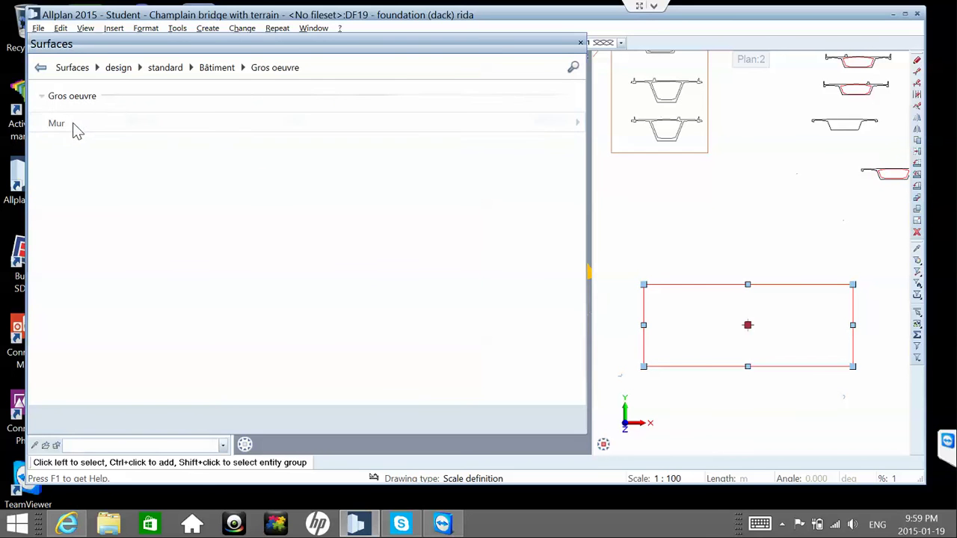
click(161, 69)
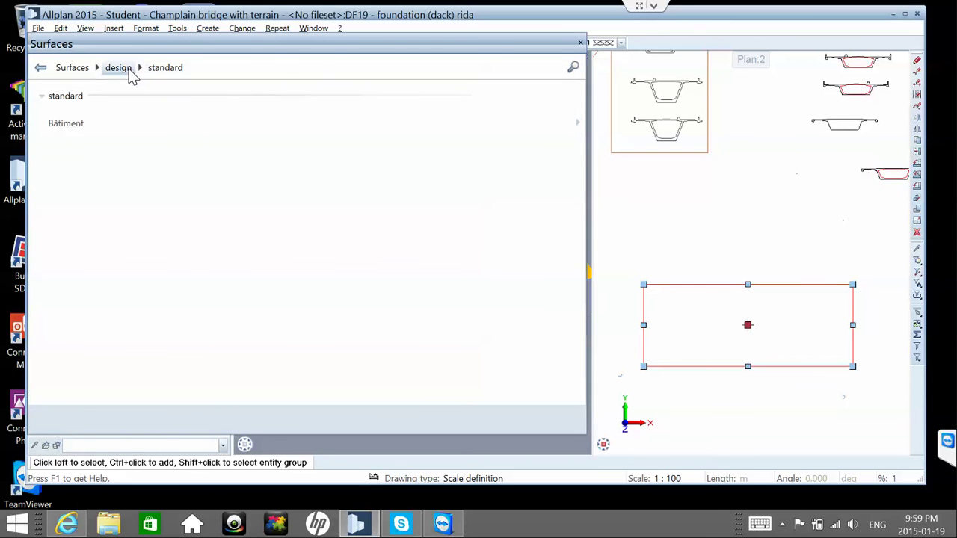
click(127, 72)
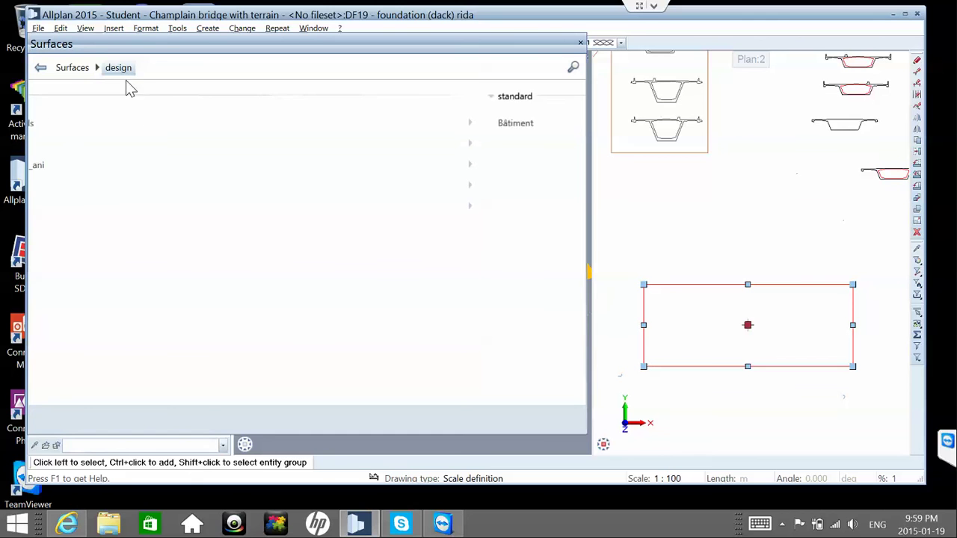
click(75, 68)
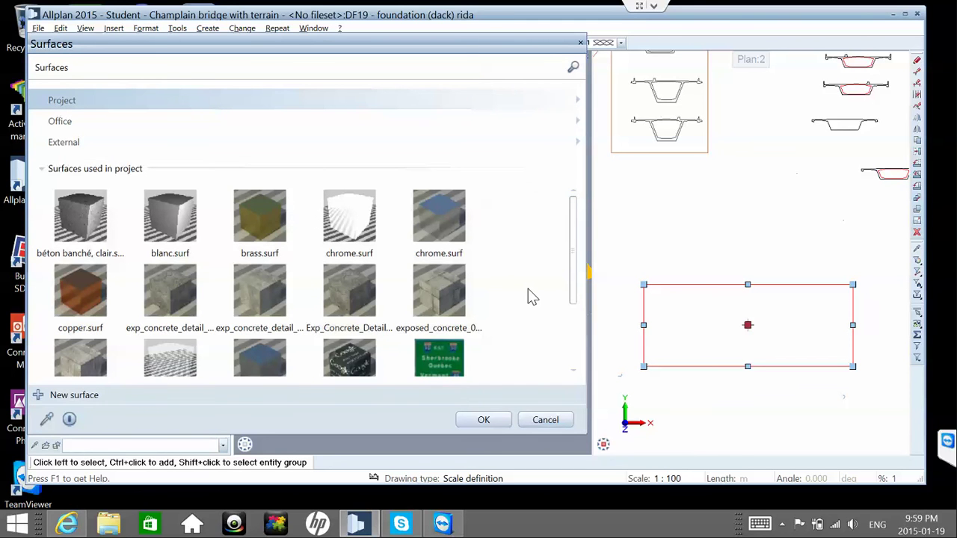
scroll(528, 288, down, 3)
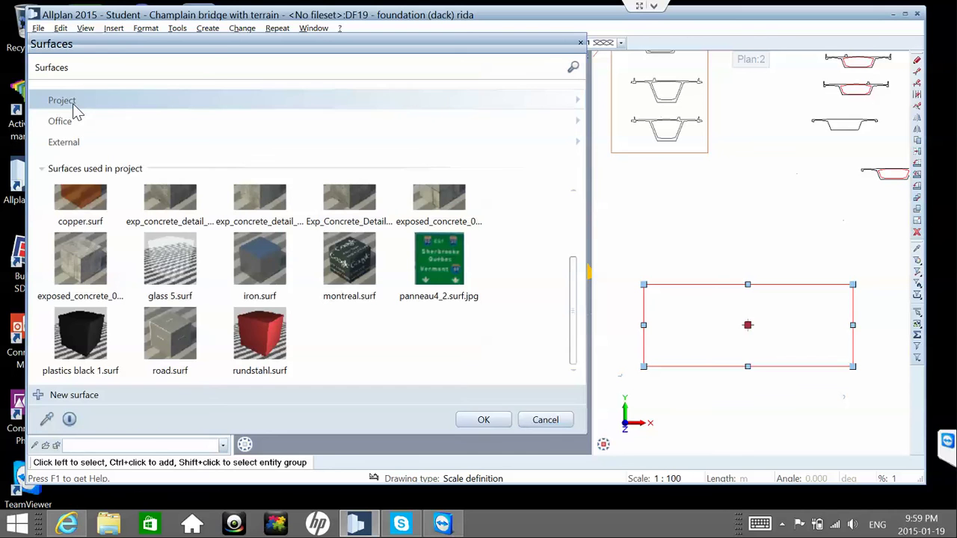
- Check the Office library, the project's default > building folder and the surfaces used in the project, leaving without assigning a surface
click(62, 124)
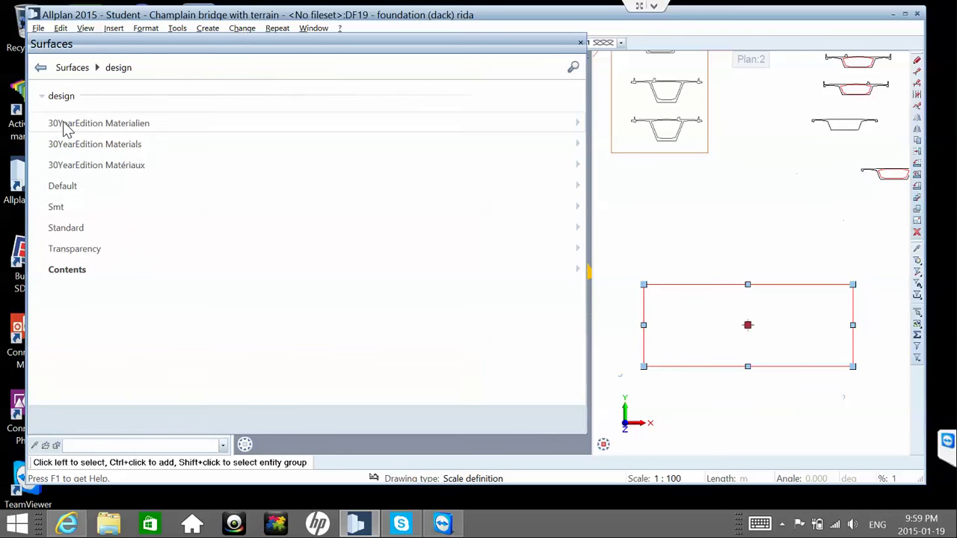
click(72, 69)
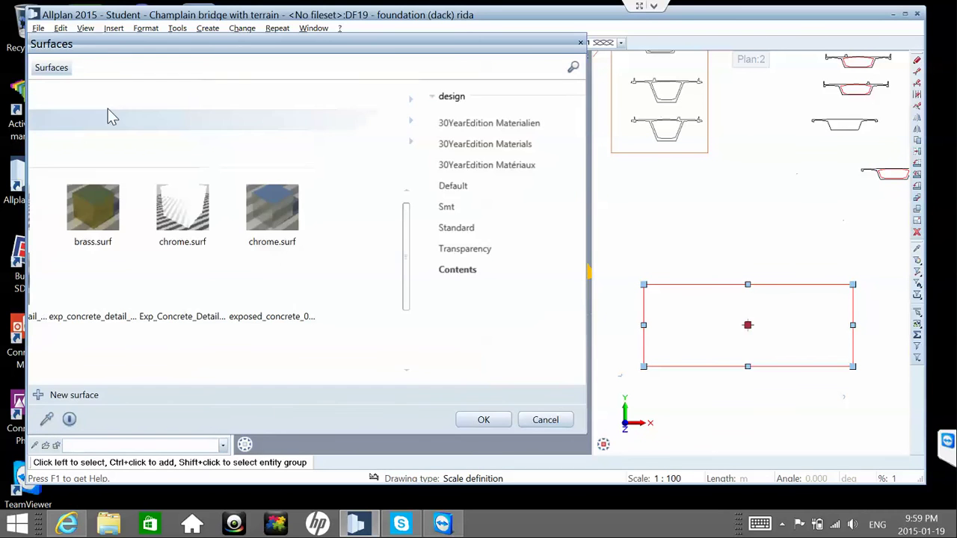
click(67, 101)
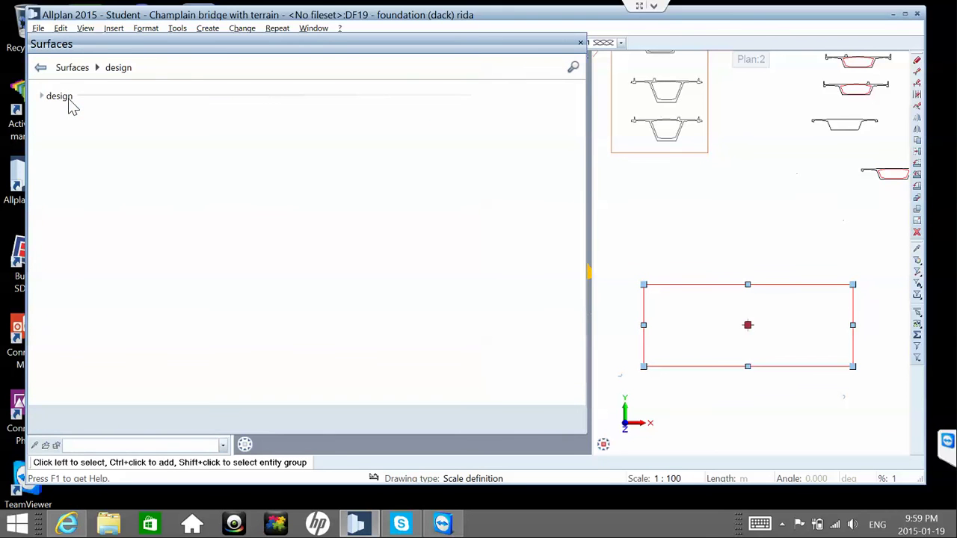
click(43, 98)
click(42, 97)
click(43, 97)
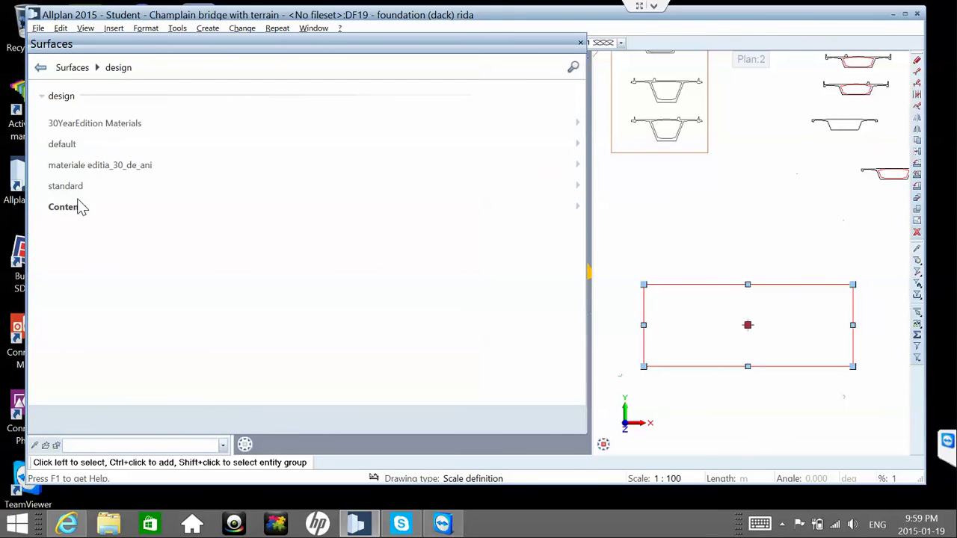
click(75, 145)
click(70, 125)
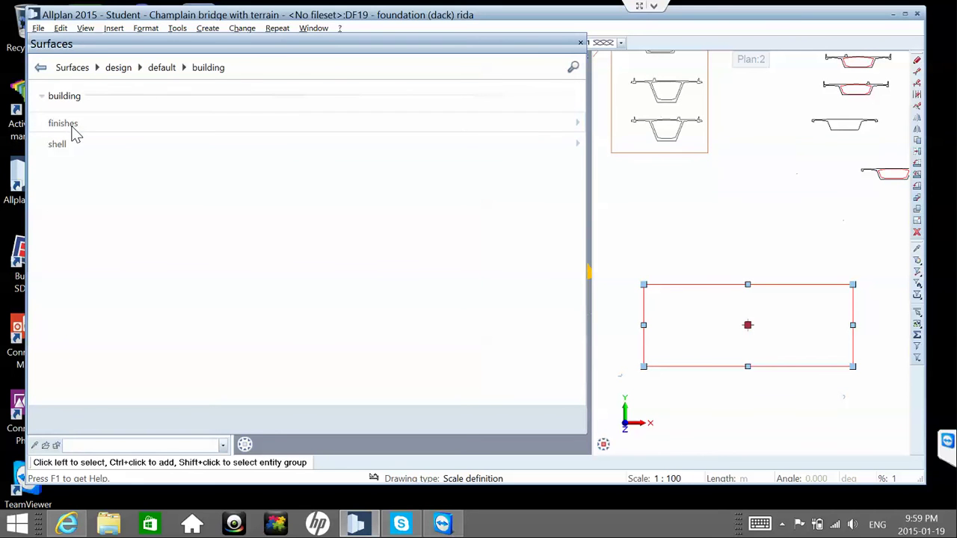
click(84, 67)
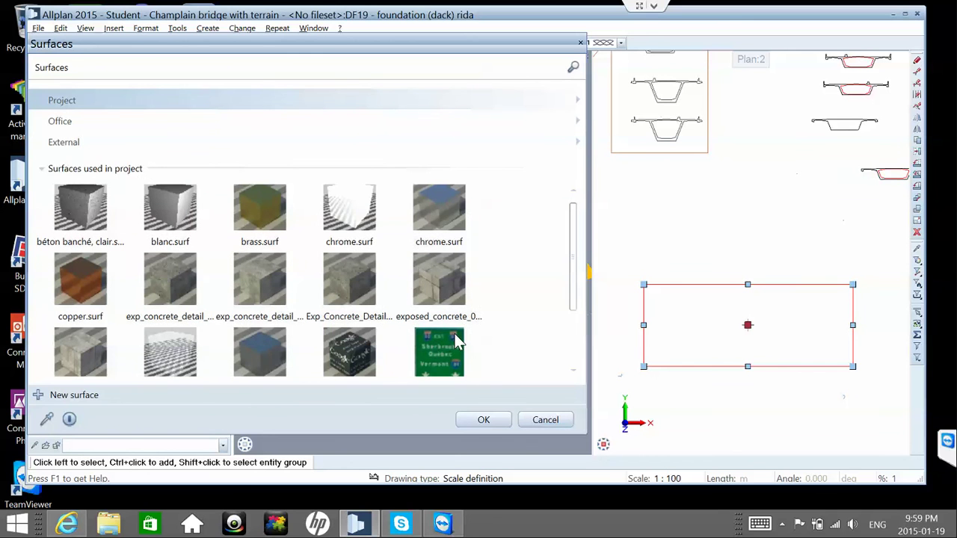
mouse_move(403, 285)
scroll(404, 289, down, 2)
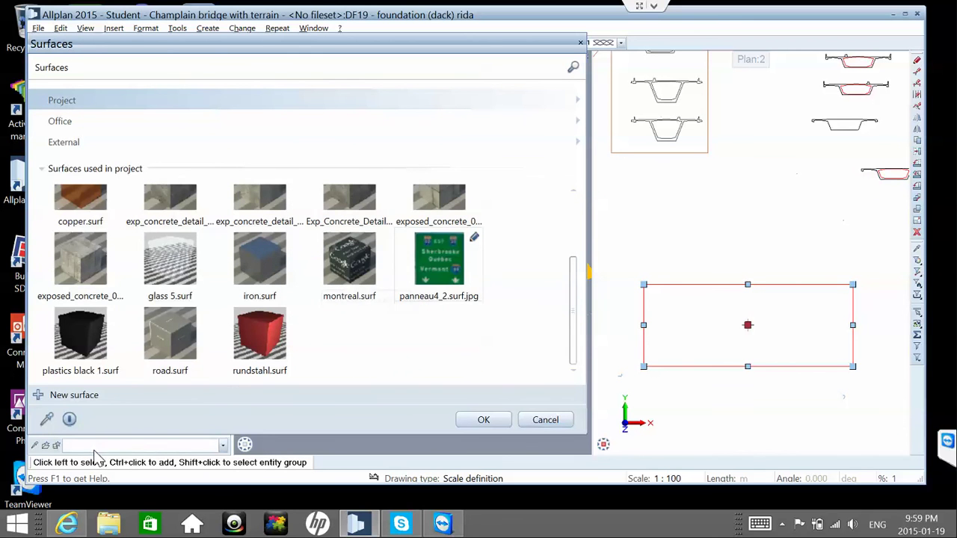
click(559, 420)
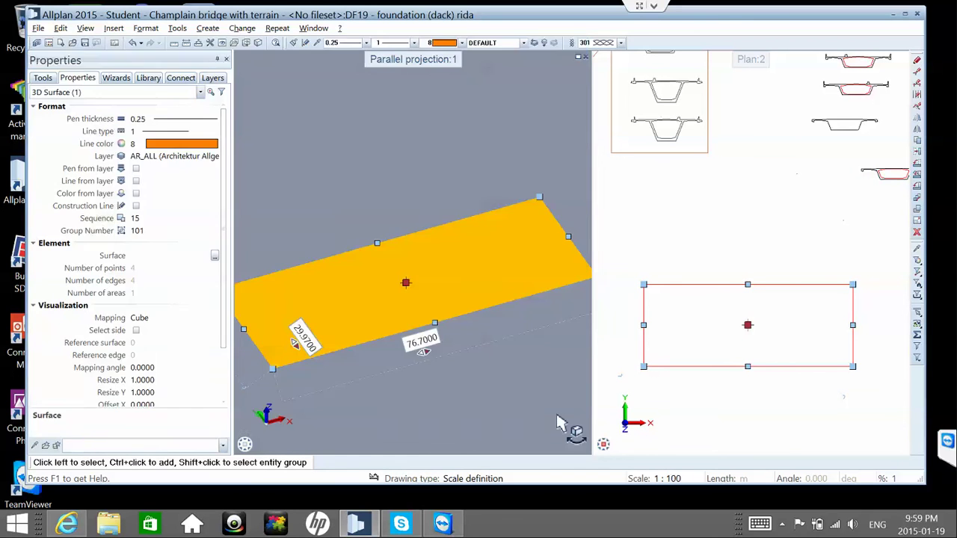
- Assign road.surf to the rectangular 3D surface and inspect the road texture in the parallel projection
click(214, 255)
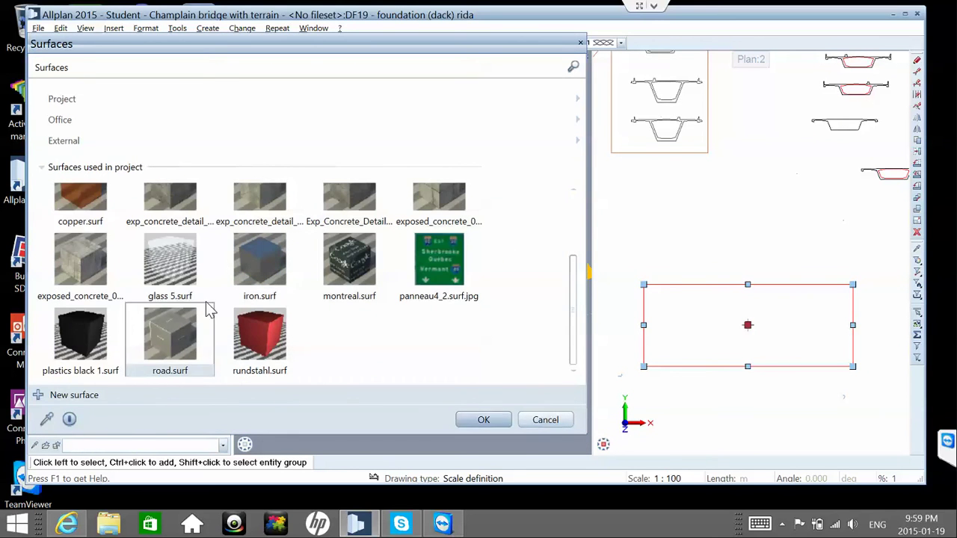
click(483, 419)
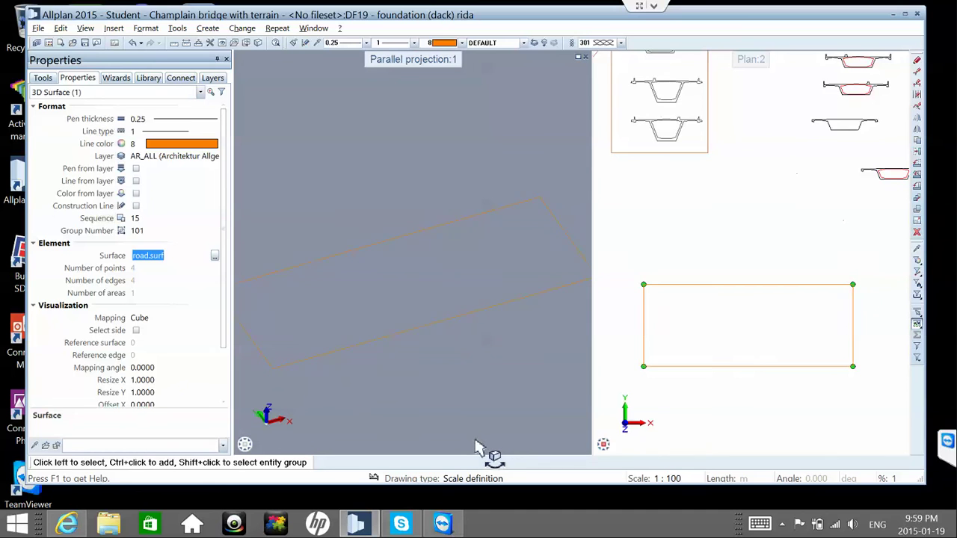
scroll(337, 314, up, 10)
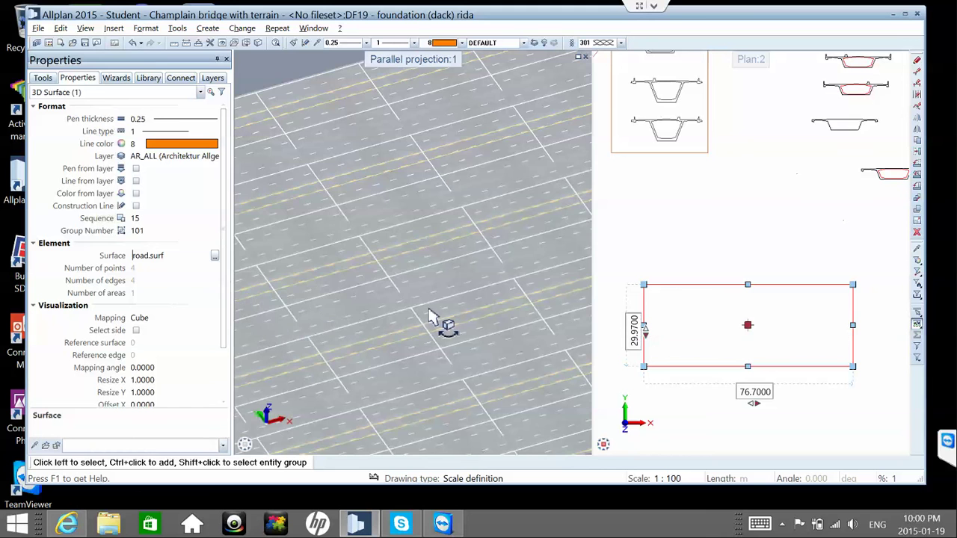
scroll(432, 316, down, 5)
scroll(432, 317, down, 3)
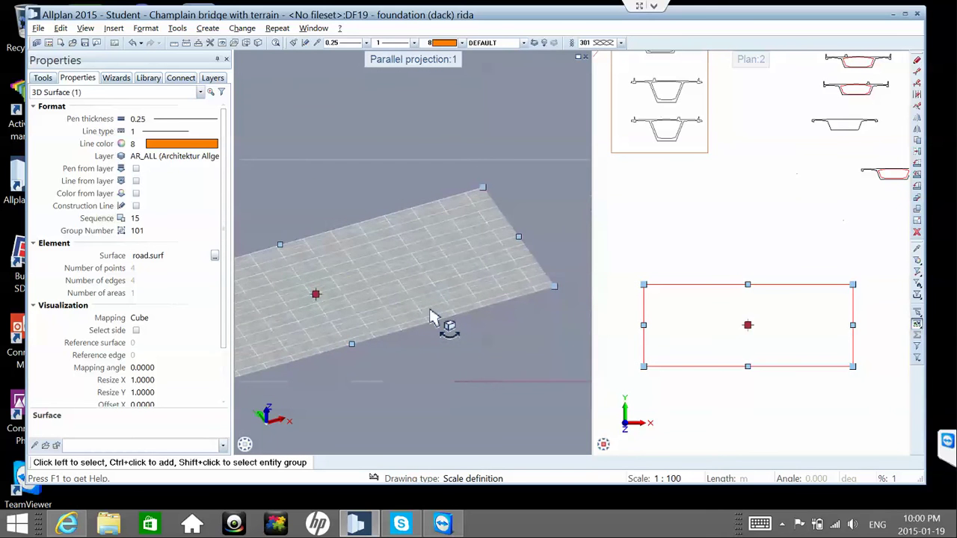
- Set the shorter side of the rectangular 3D surface to 29 m in the plan view
click(606, 337)
scroll(605, 336, up, 3)
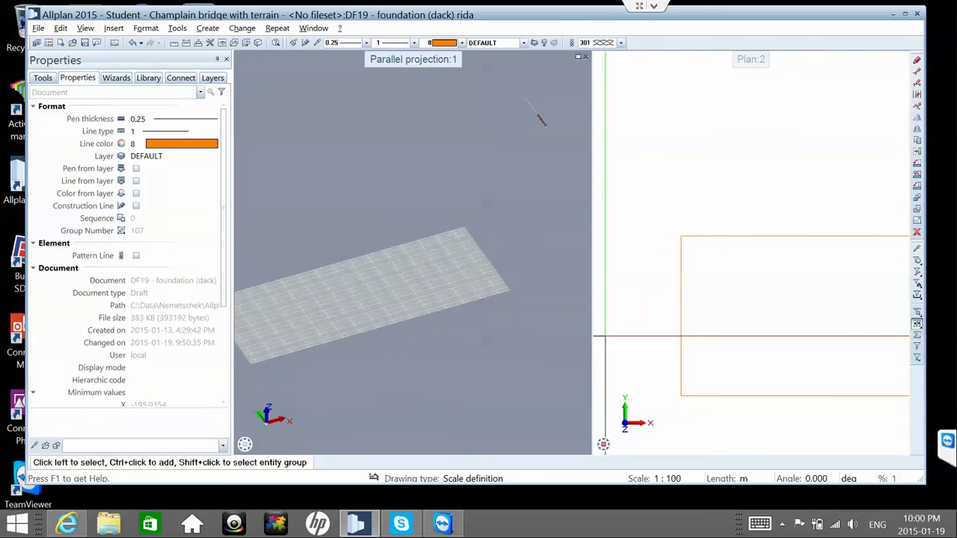
click(714, 329)
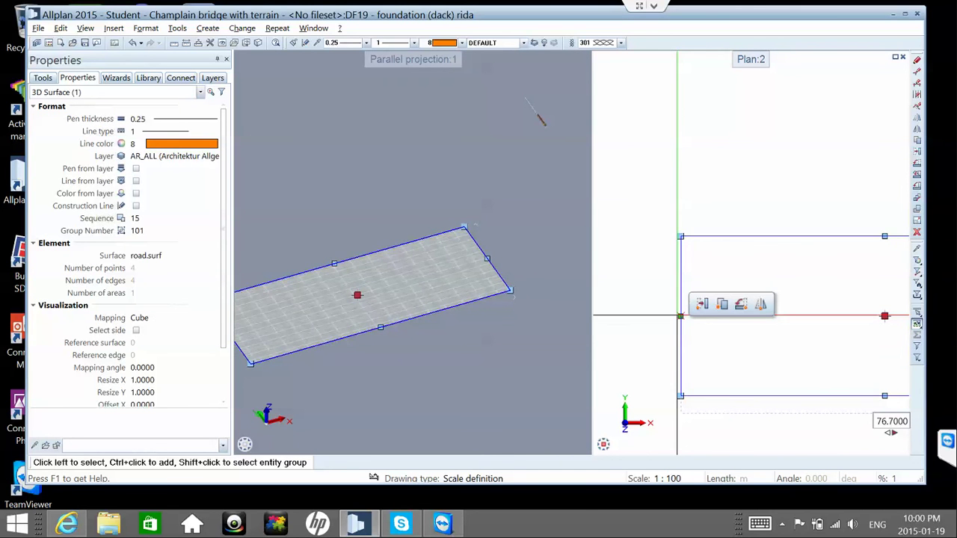
scroll(680, 314, down, 2)
scroll(678, 315, down, 1)
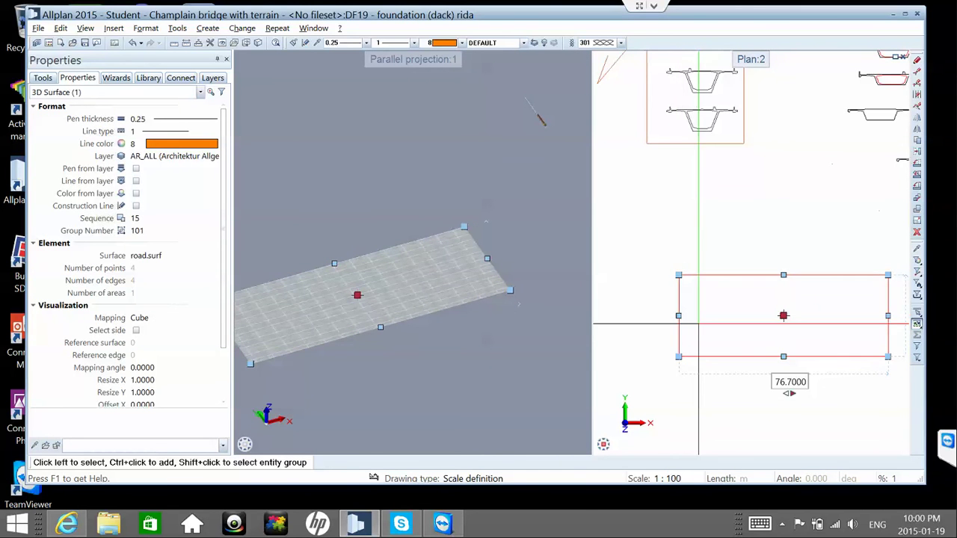
scroll(728, 342, down, 1)
scroll(723, 336, down, 1)
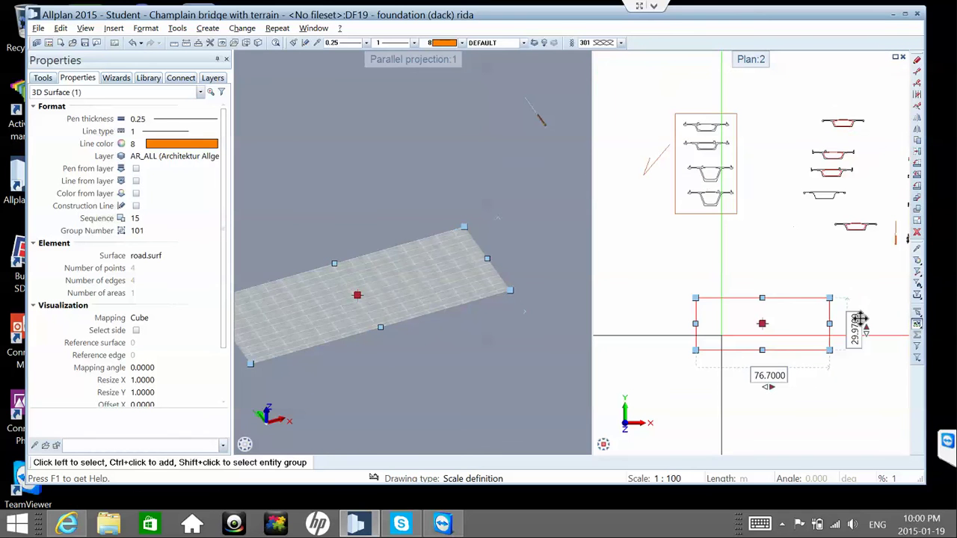
click(852, 338)
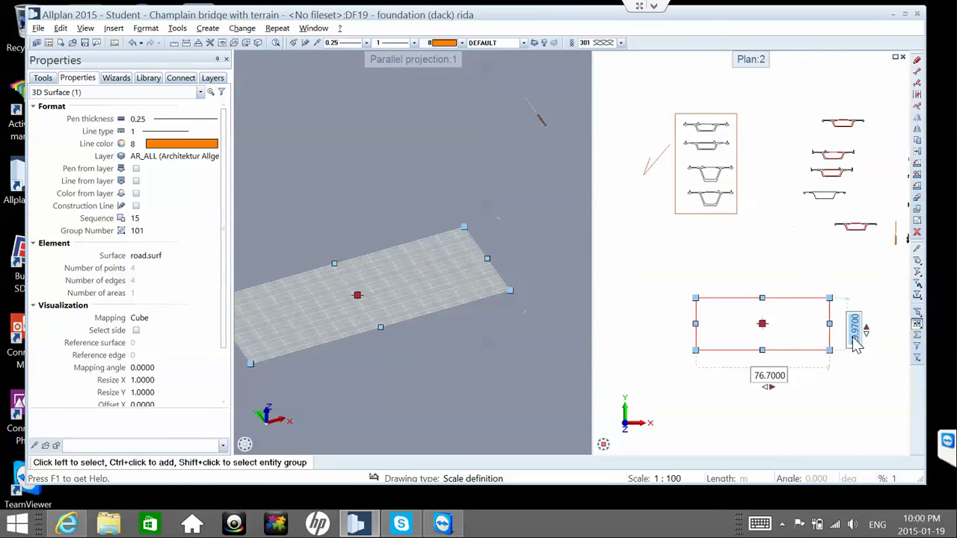
text(7)
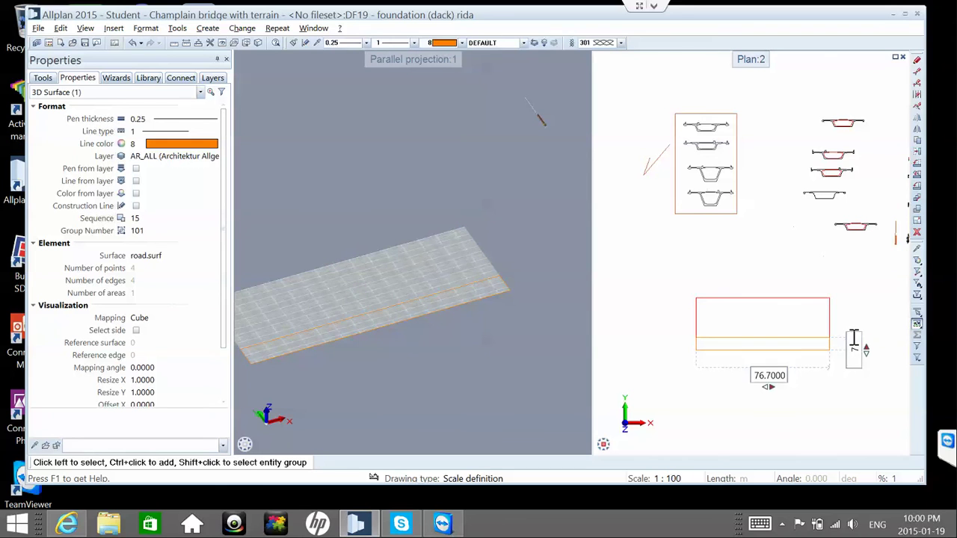
key(BackSpace)
text(29)
key(Return)
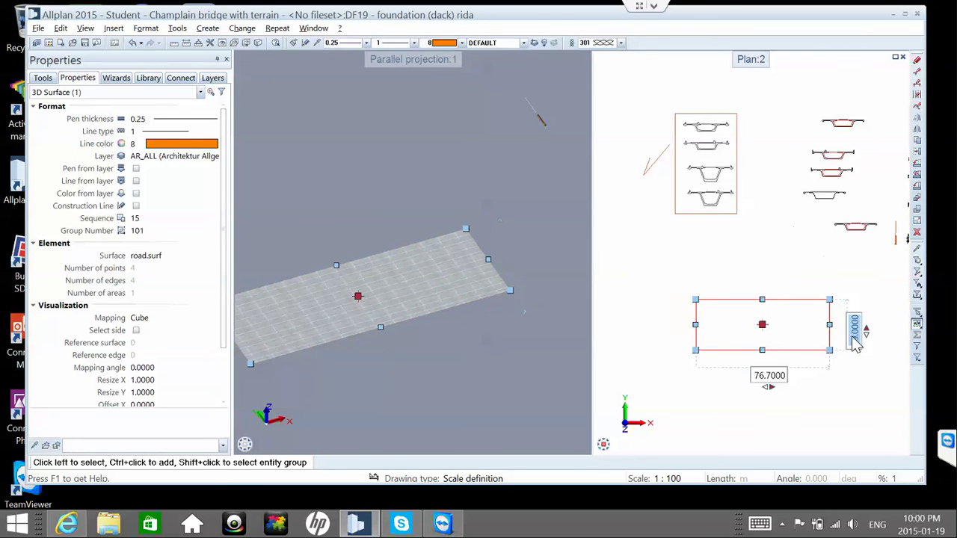
- Set the shorter side of the rectangular 3D surface to 23.82 m in the plan view
scroll(850, 358, up, 1)
click(852, 362)
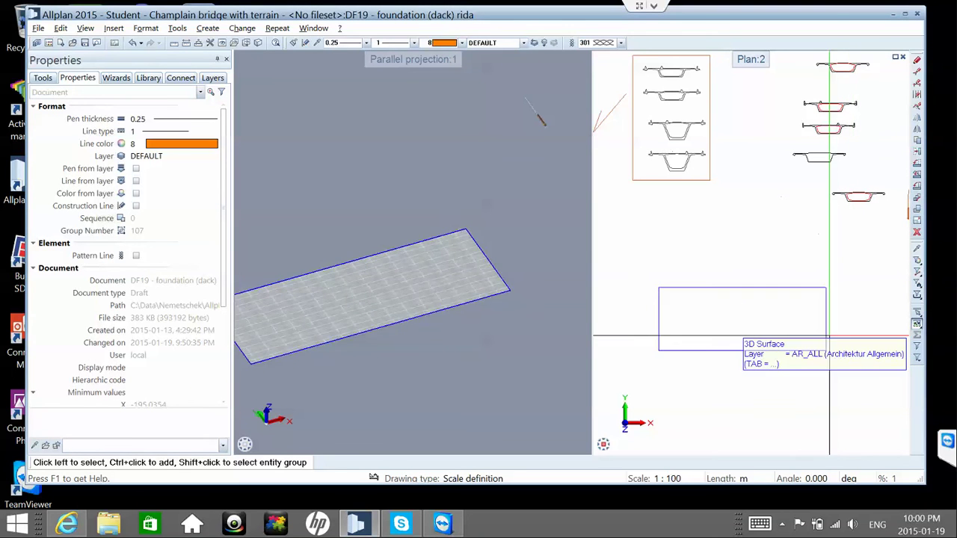
click(825, 333)
mouse_move(843, 327)
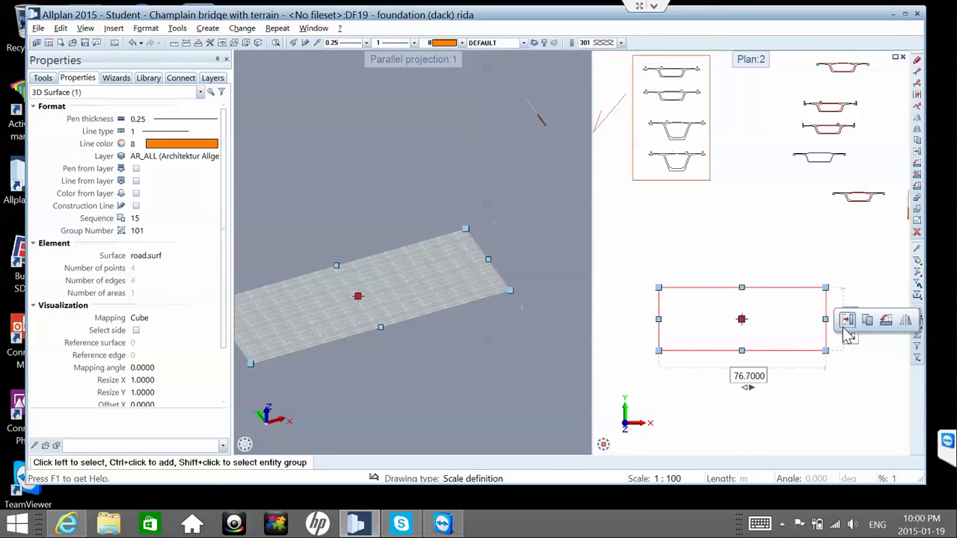
click(851, 338)
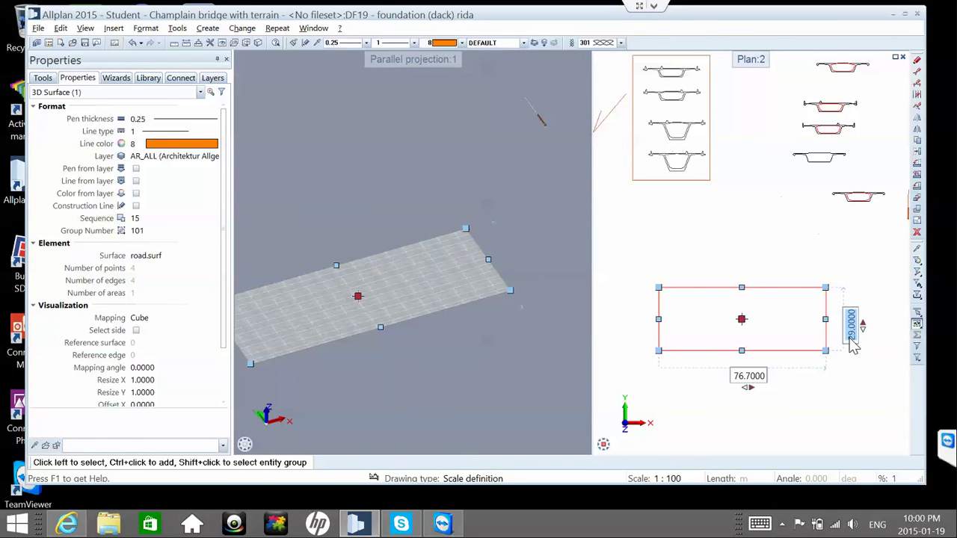
text(23)
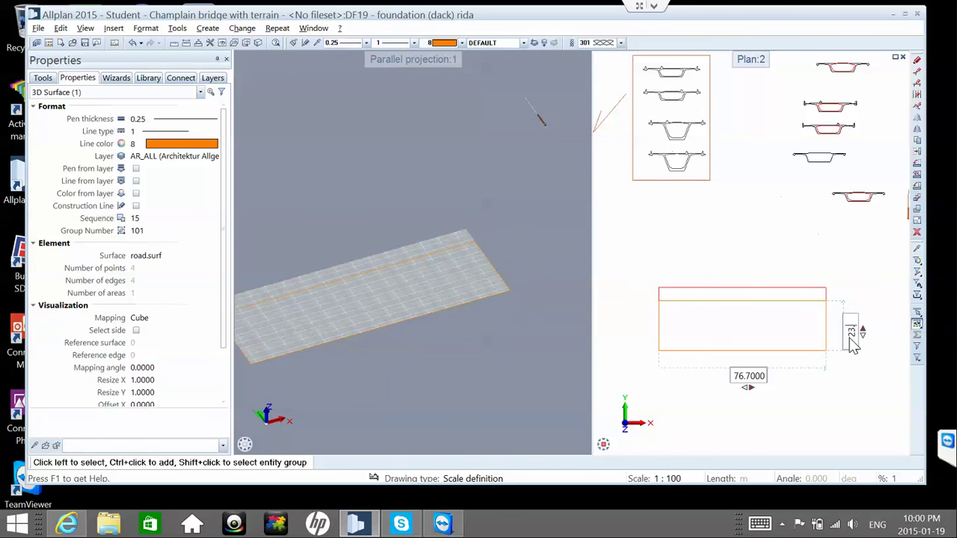
text(.8)
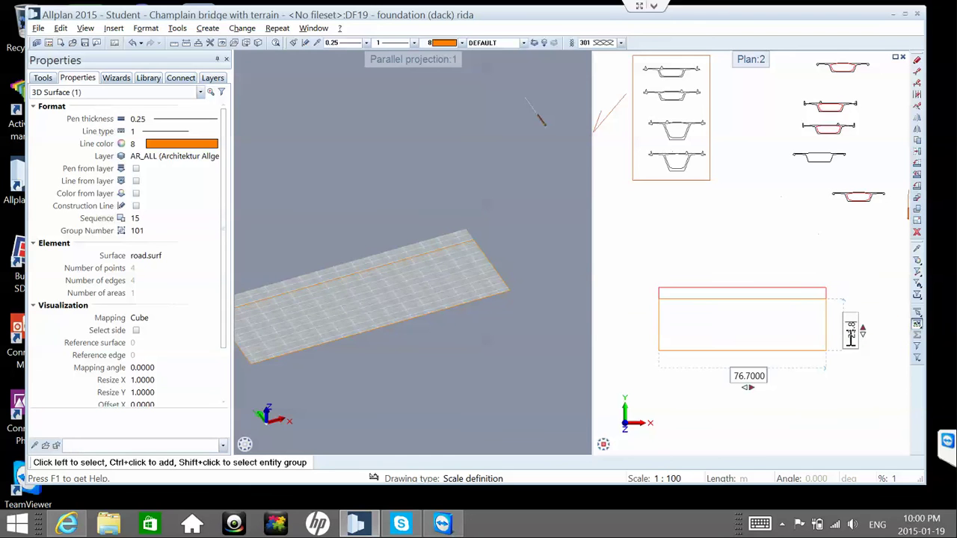
text(2)
key(Return)
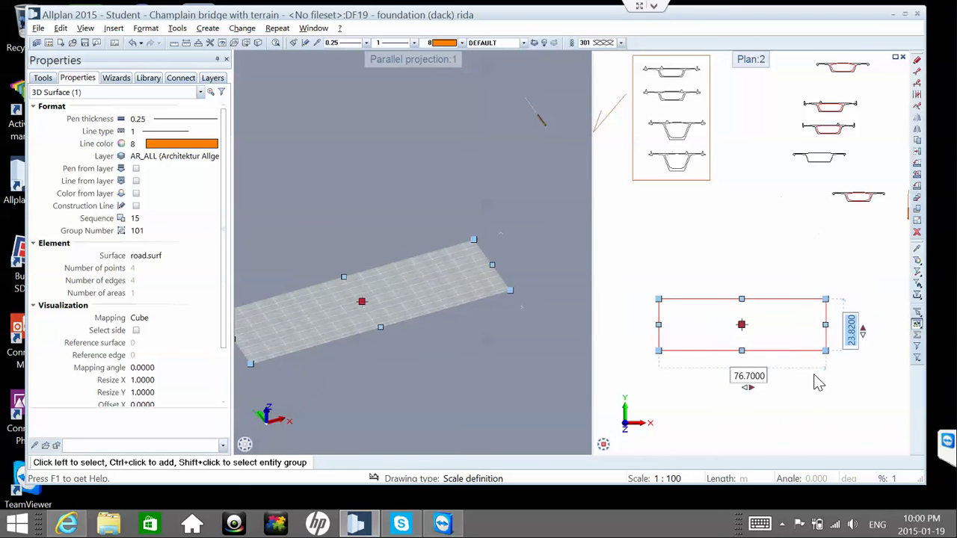
key(Escape)
- Open the road.surf definition assigned to the rectangular 3D surface for changes, from the surfaces used in the project
scroll(815, 358, up, 2)
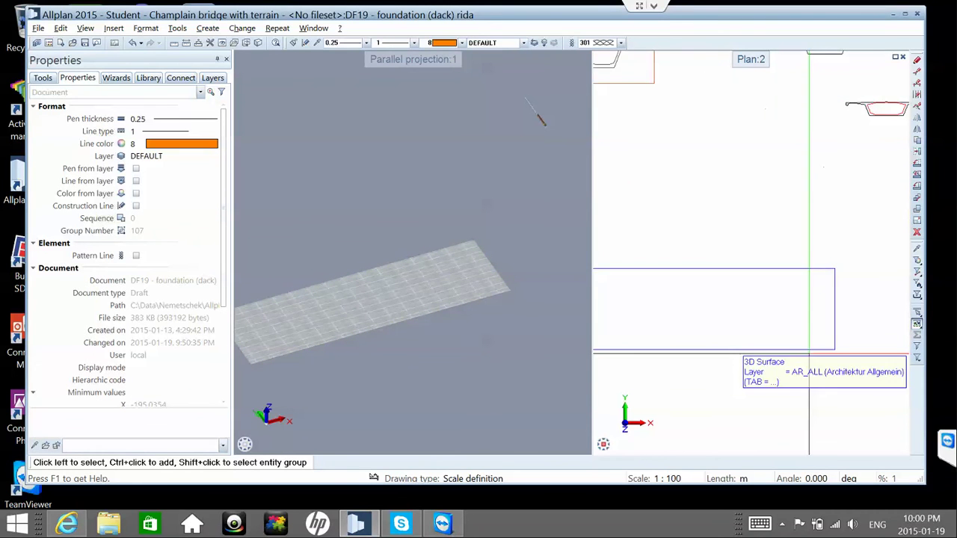
scroll(447, 287, up, 2)
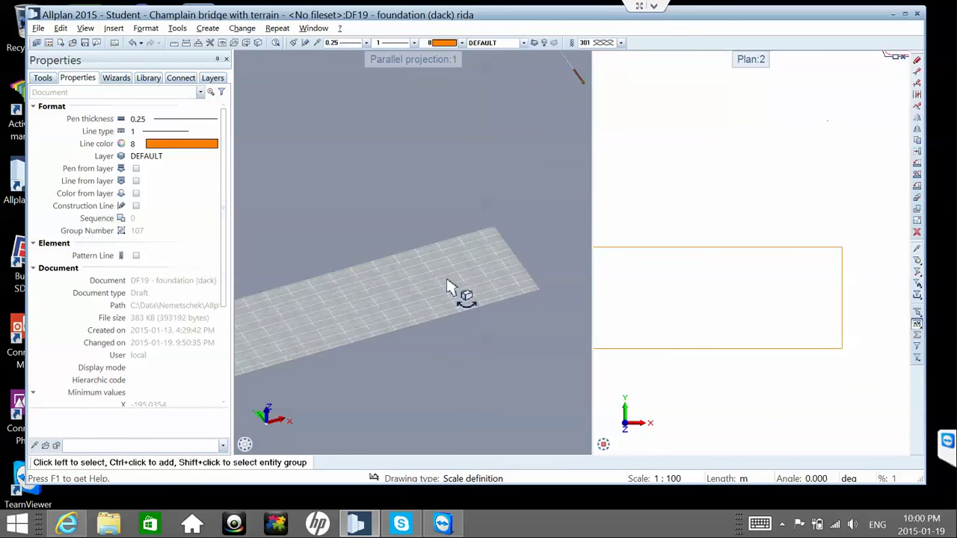
scroll(447, 288, up, 5)
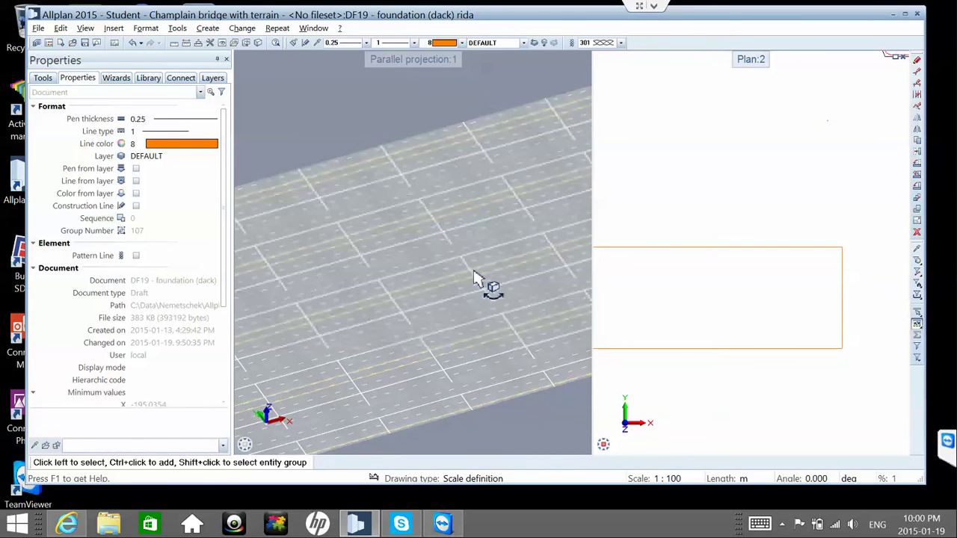
middle_drag(473, 276, 461, 280)
scroll(461, 281, down, 3)
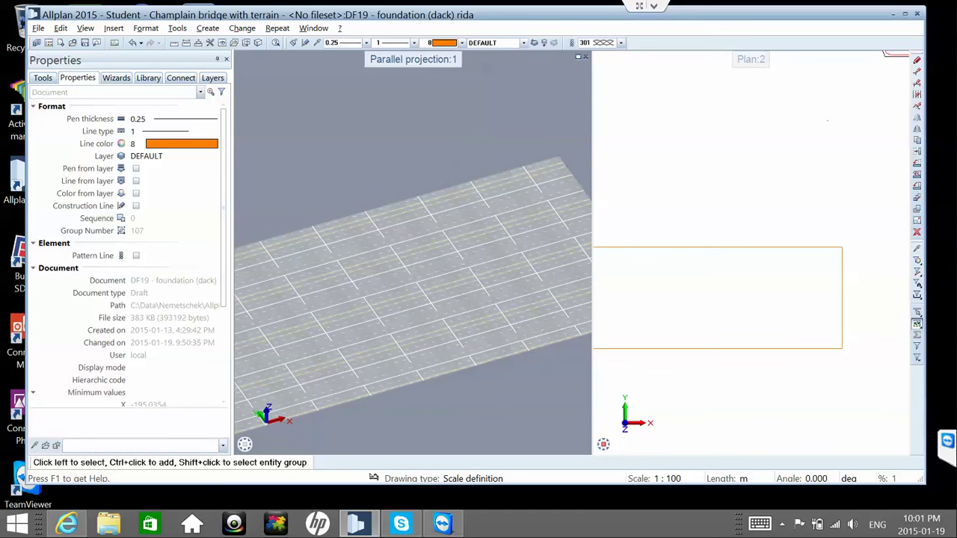
click(669, 271)
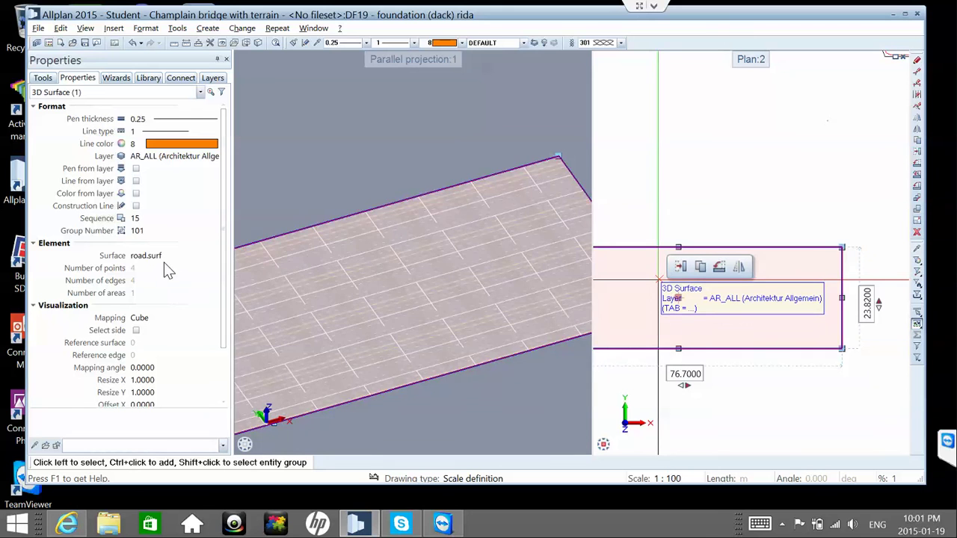
click(164, 262)
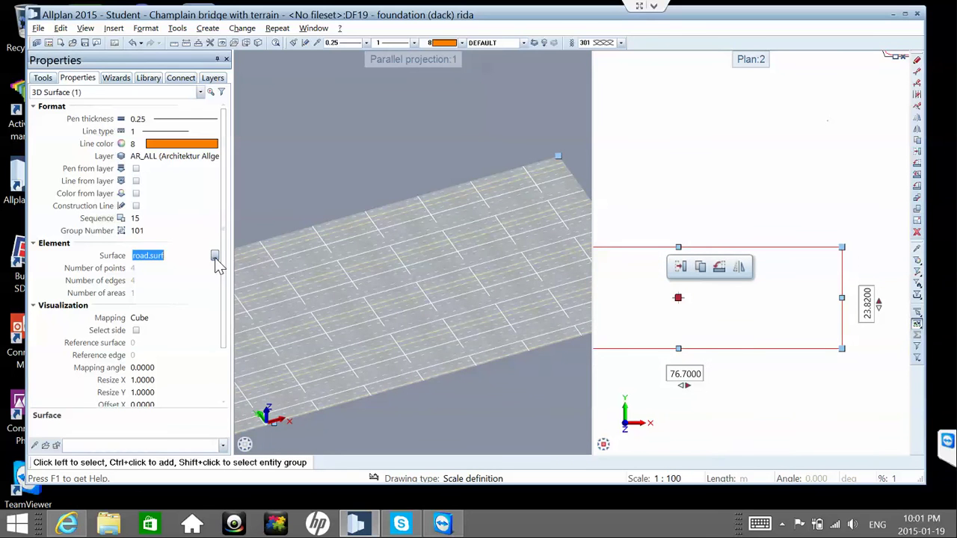
click(216, 259)
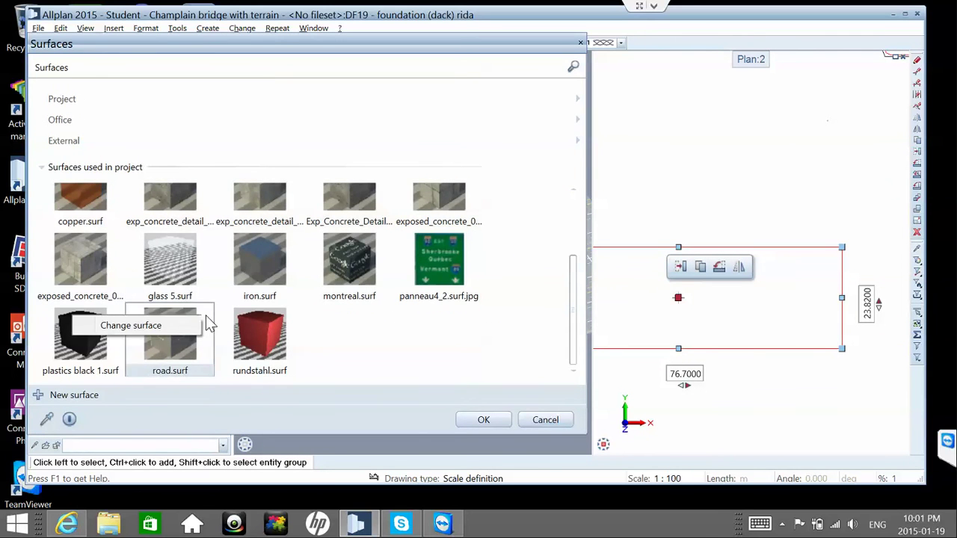
click(183, 336)
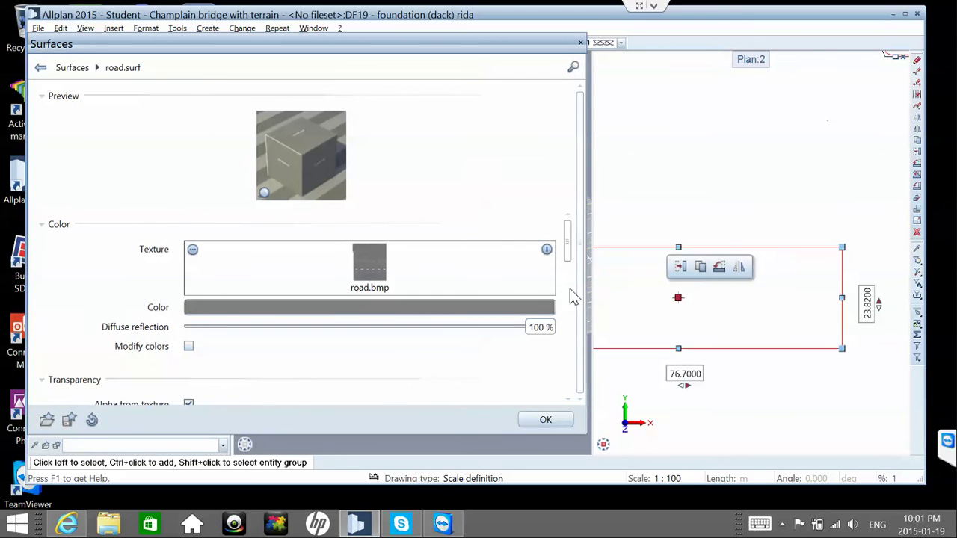
- Resize the road.surf texture to 10 m in the X direction with X/Y constant, and apply the surface to the rectangle
drag(572, 251, 573, 311)
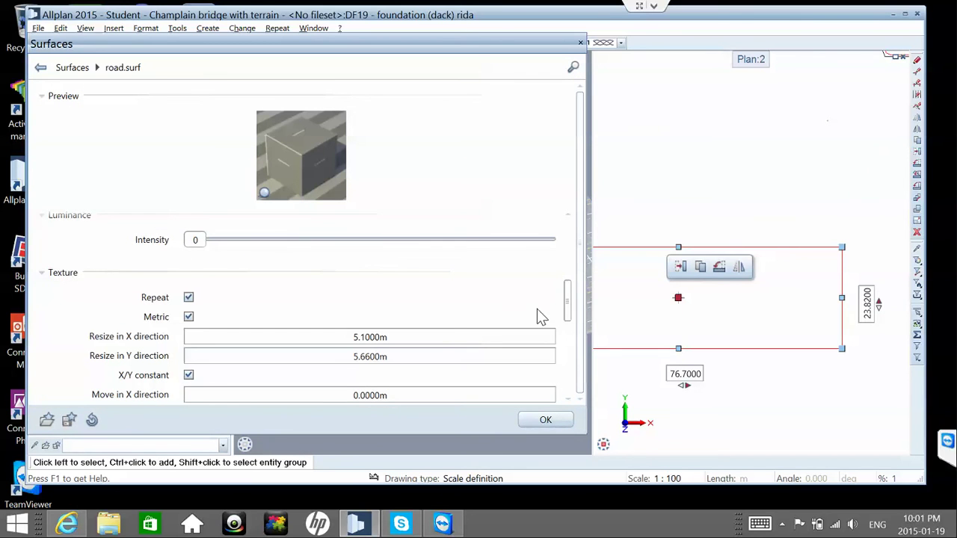
double_click(366, 338)
text(10m)
key(Return)
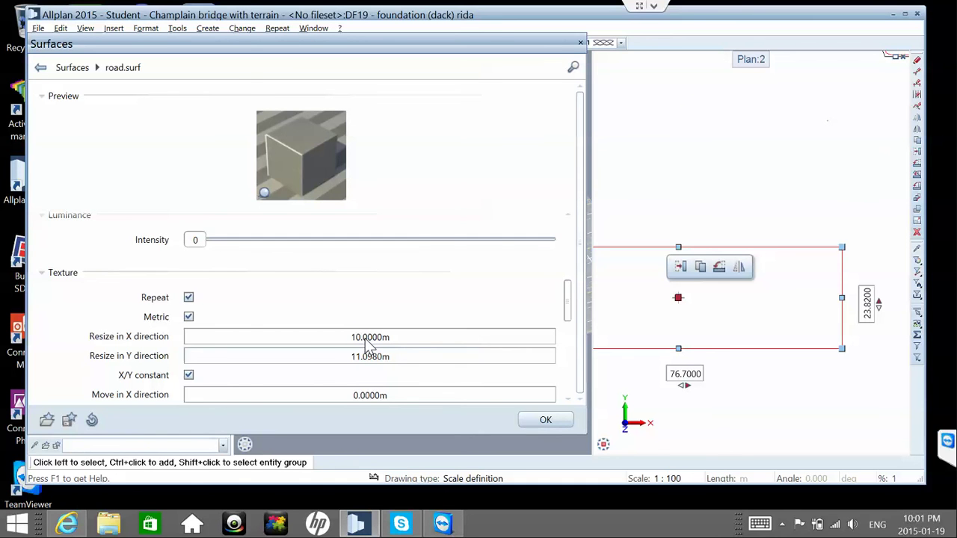
click(536, 424)
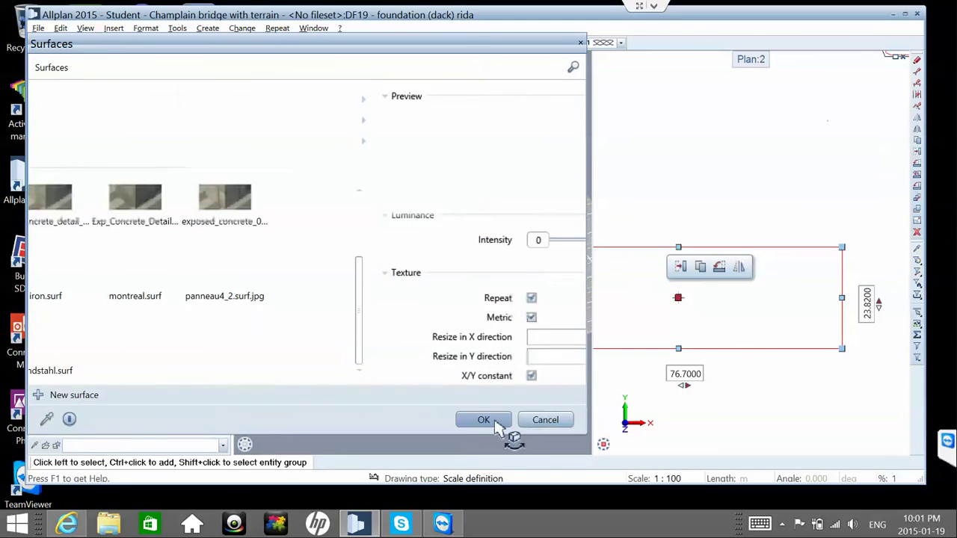
click(492, 421)
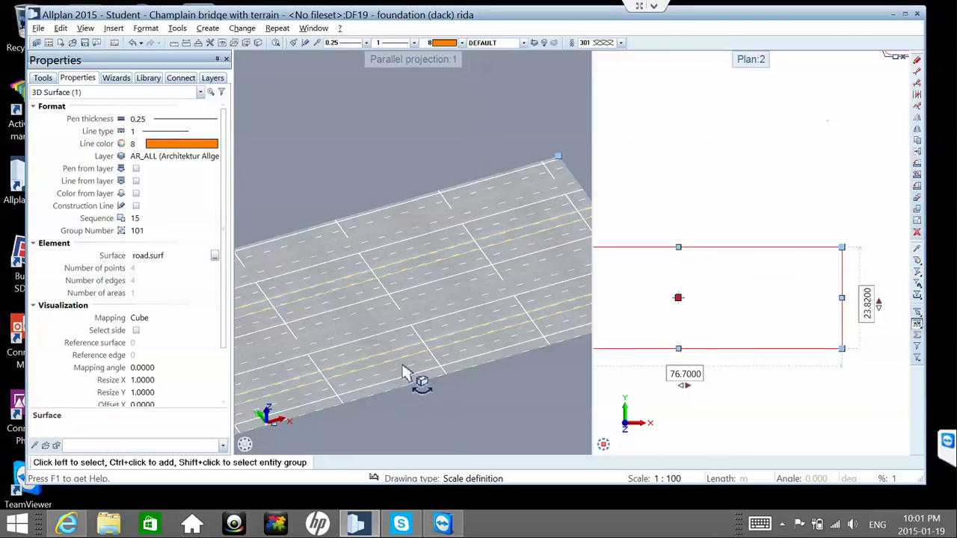
- Examine the enlarged road markings on the rectangle in the parallel projection, close up and as a whole
scroll(404, 372, up, 5)
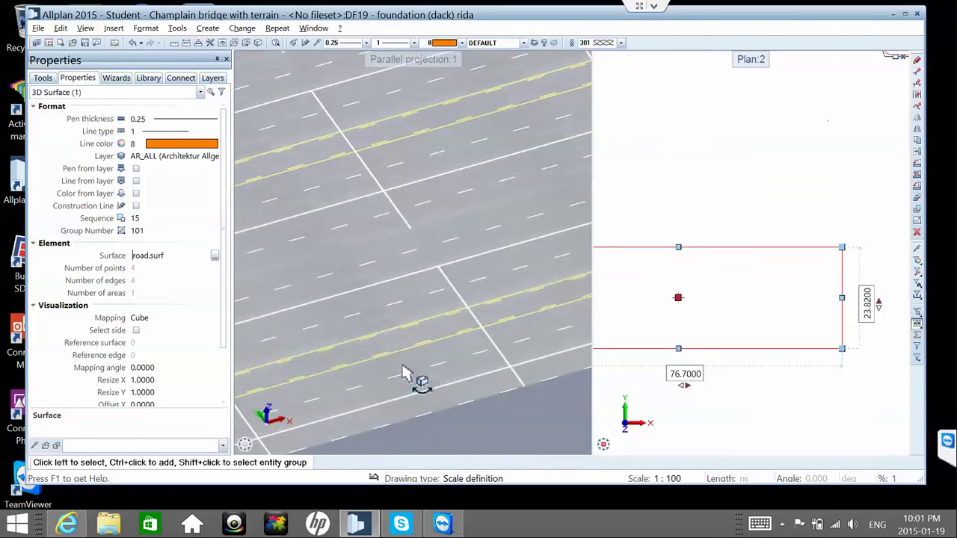
scroll(404, 372, down, 1)
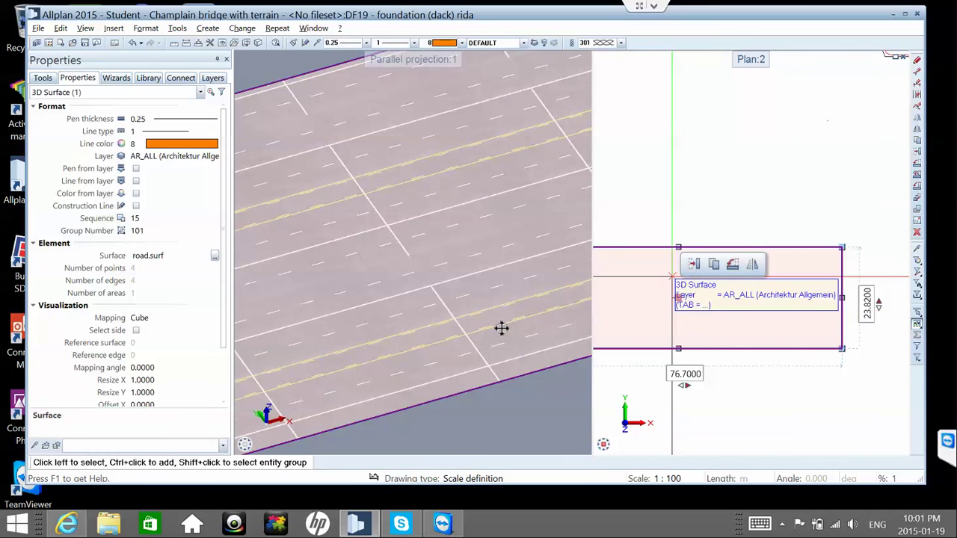
scroll(482, 329, down, 1)
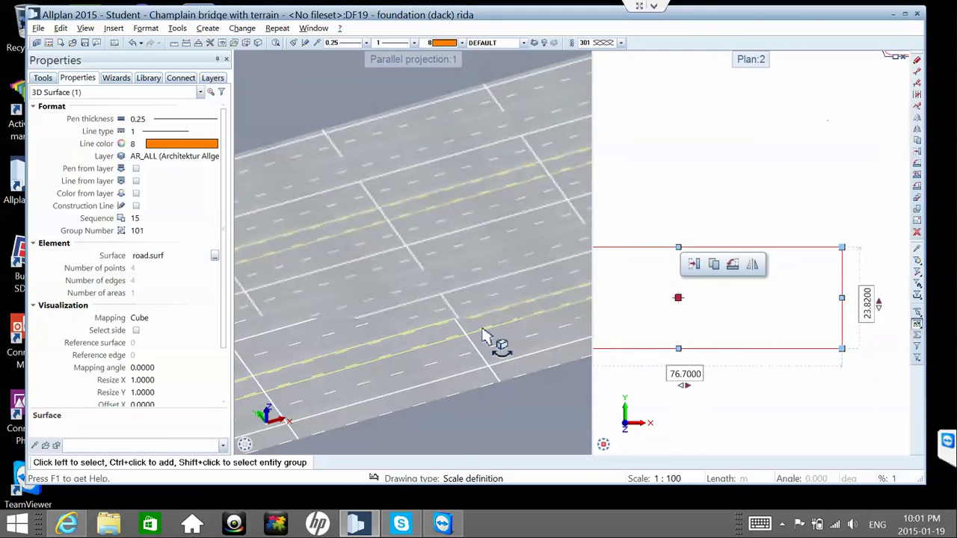
scroll(482, 329, down, 6)
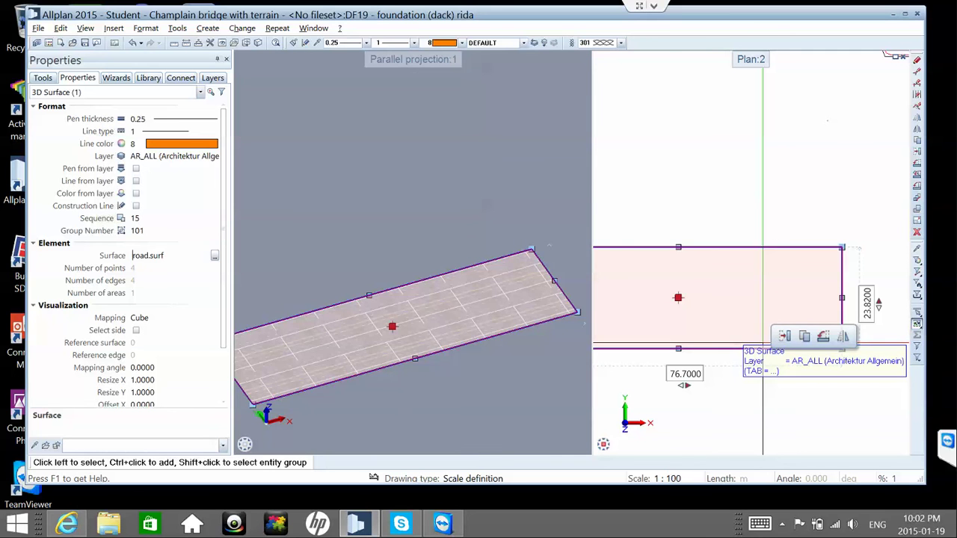
key(Escape)
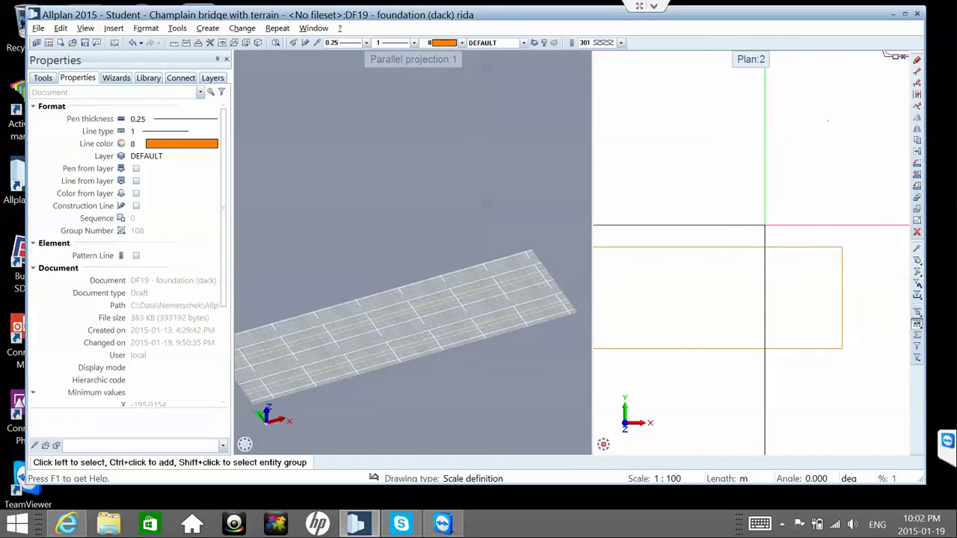
scroll(765, 225, down, 1)
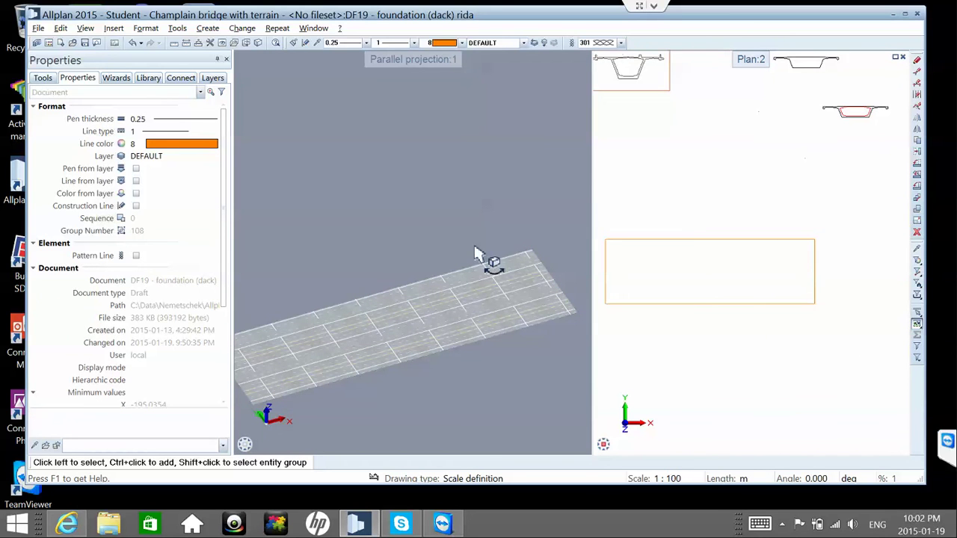
scroll(478, 254, down, 2)
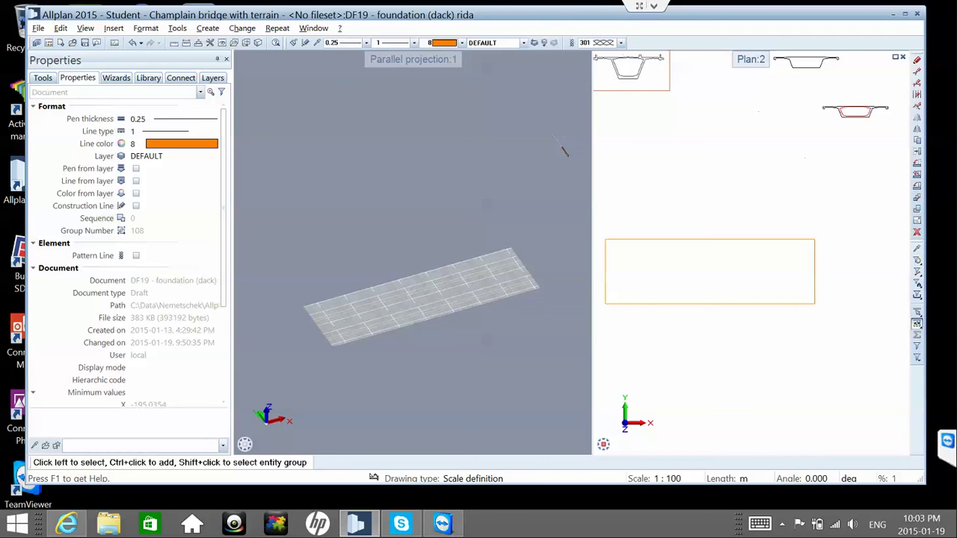
click(781, 524)
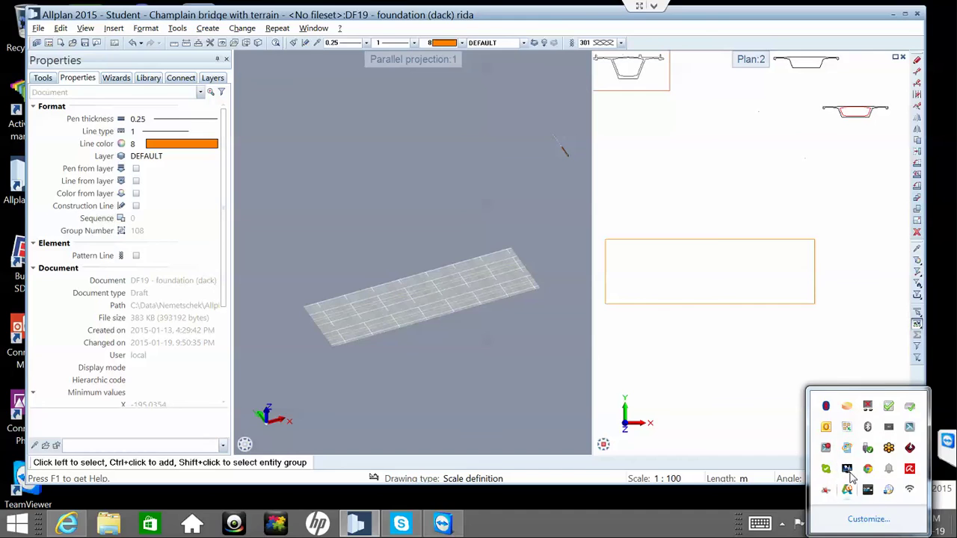